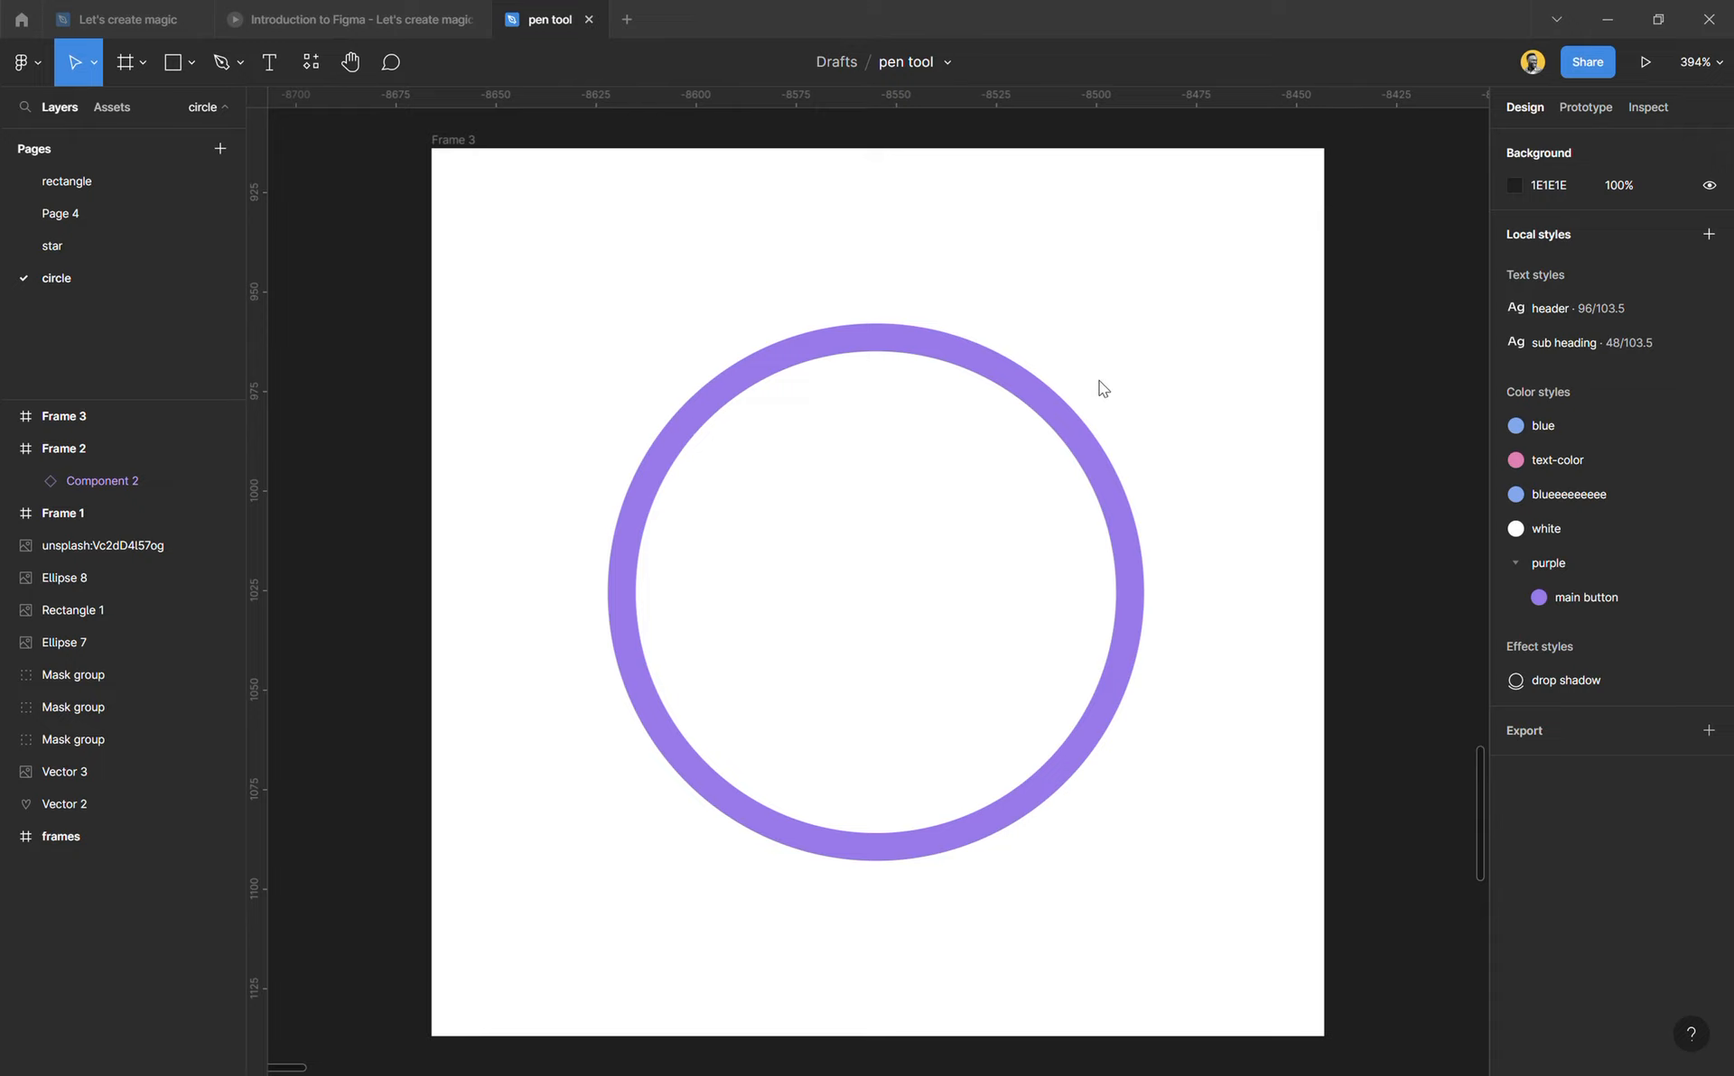
Step: Paste the copied running figure illustration onto the canvas and scale it down to about 270 × 295
key("ctrl+v")
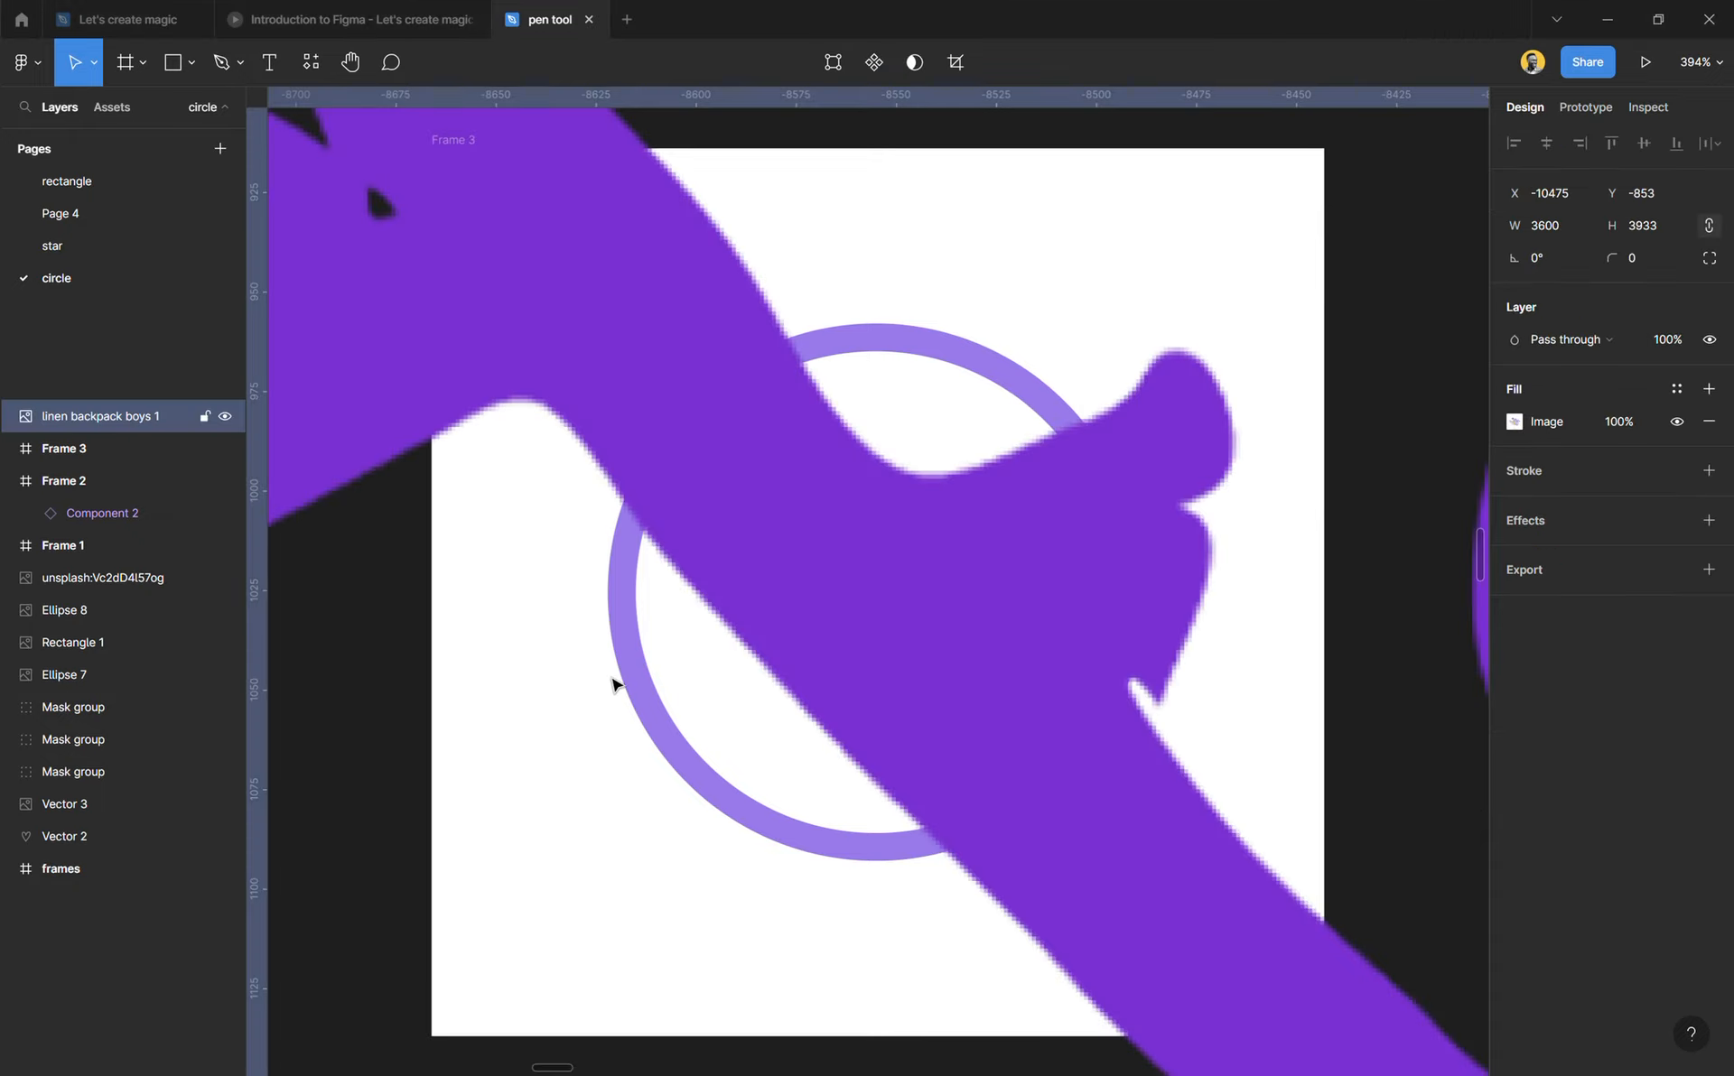
scroll(599, 689, "down", 10)
scroll(632, 671, "down", 8)
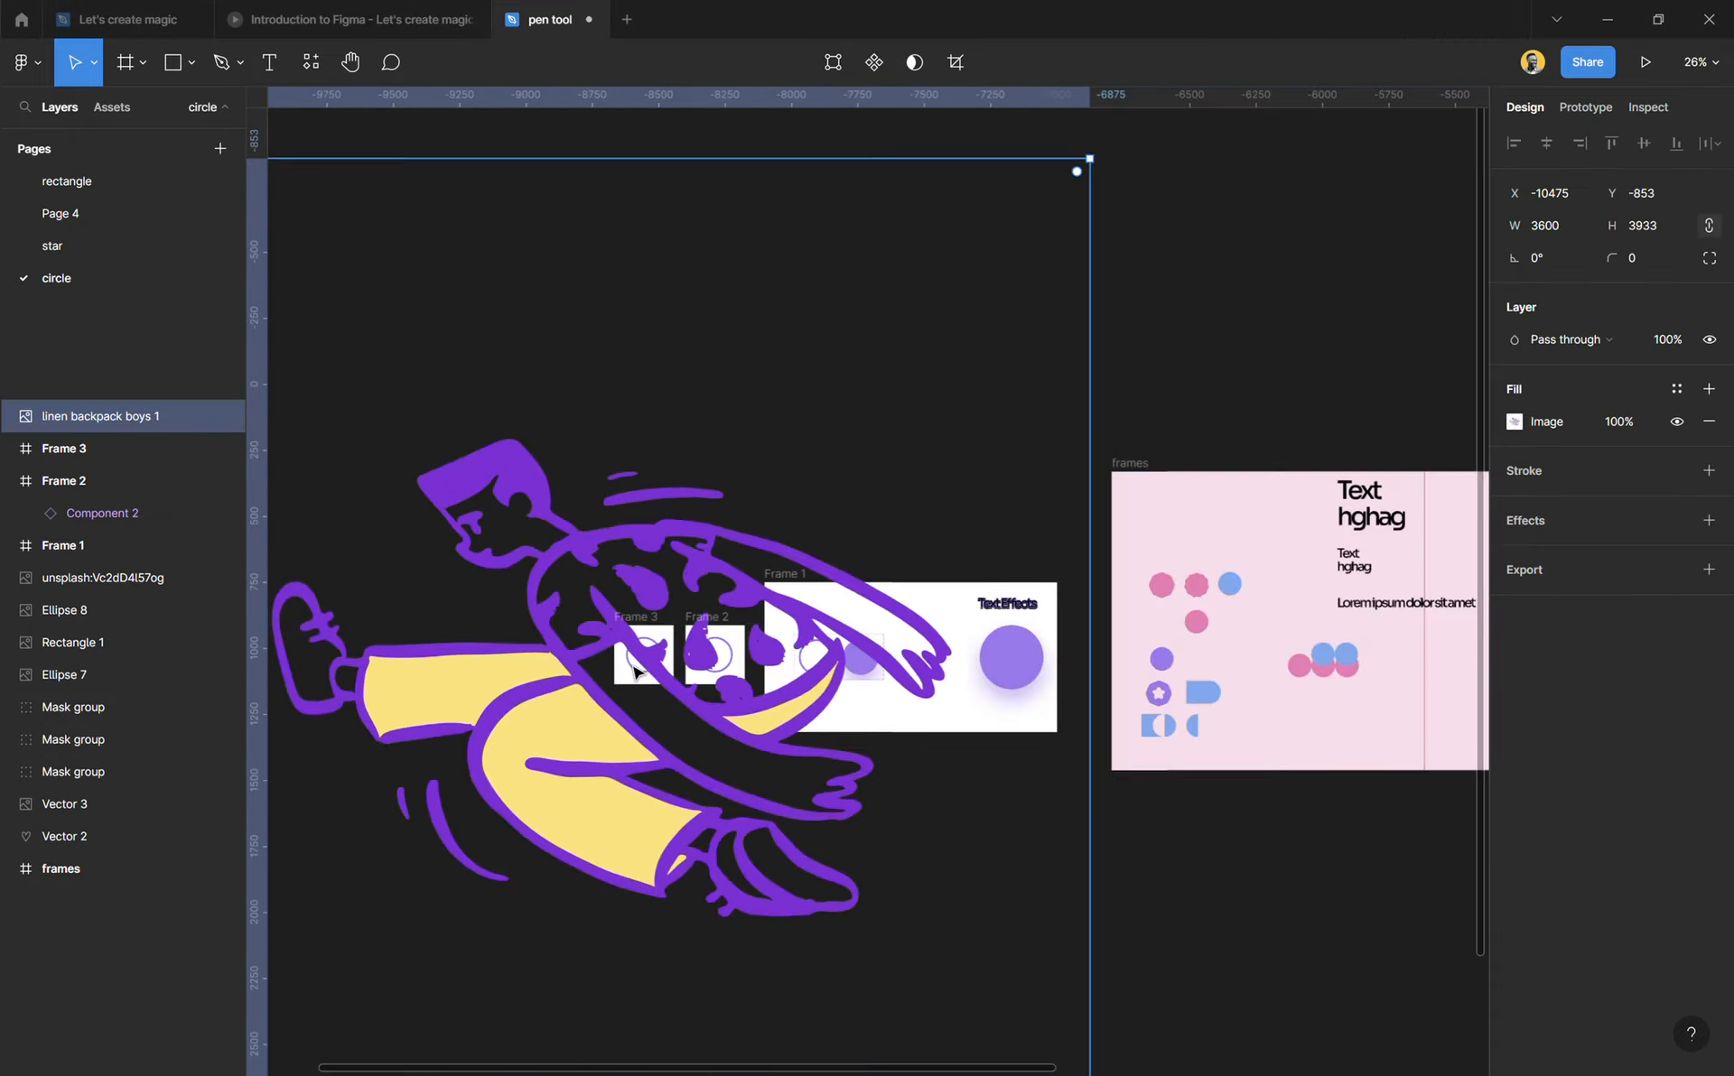
left_click_drag(1099, 645, 657, 715)
scroll(627, 690, "up", 14)
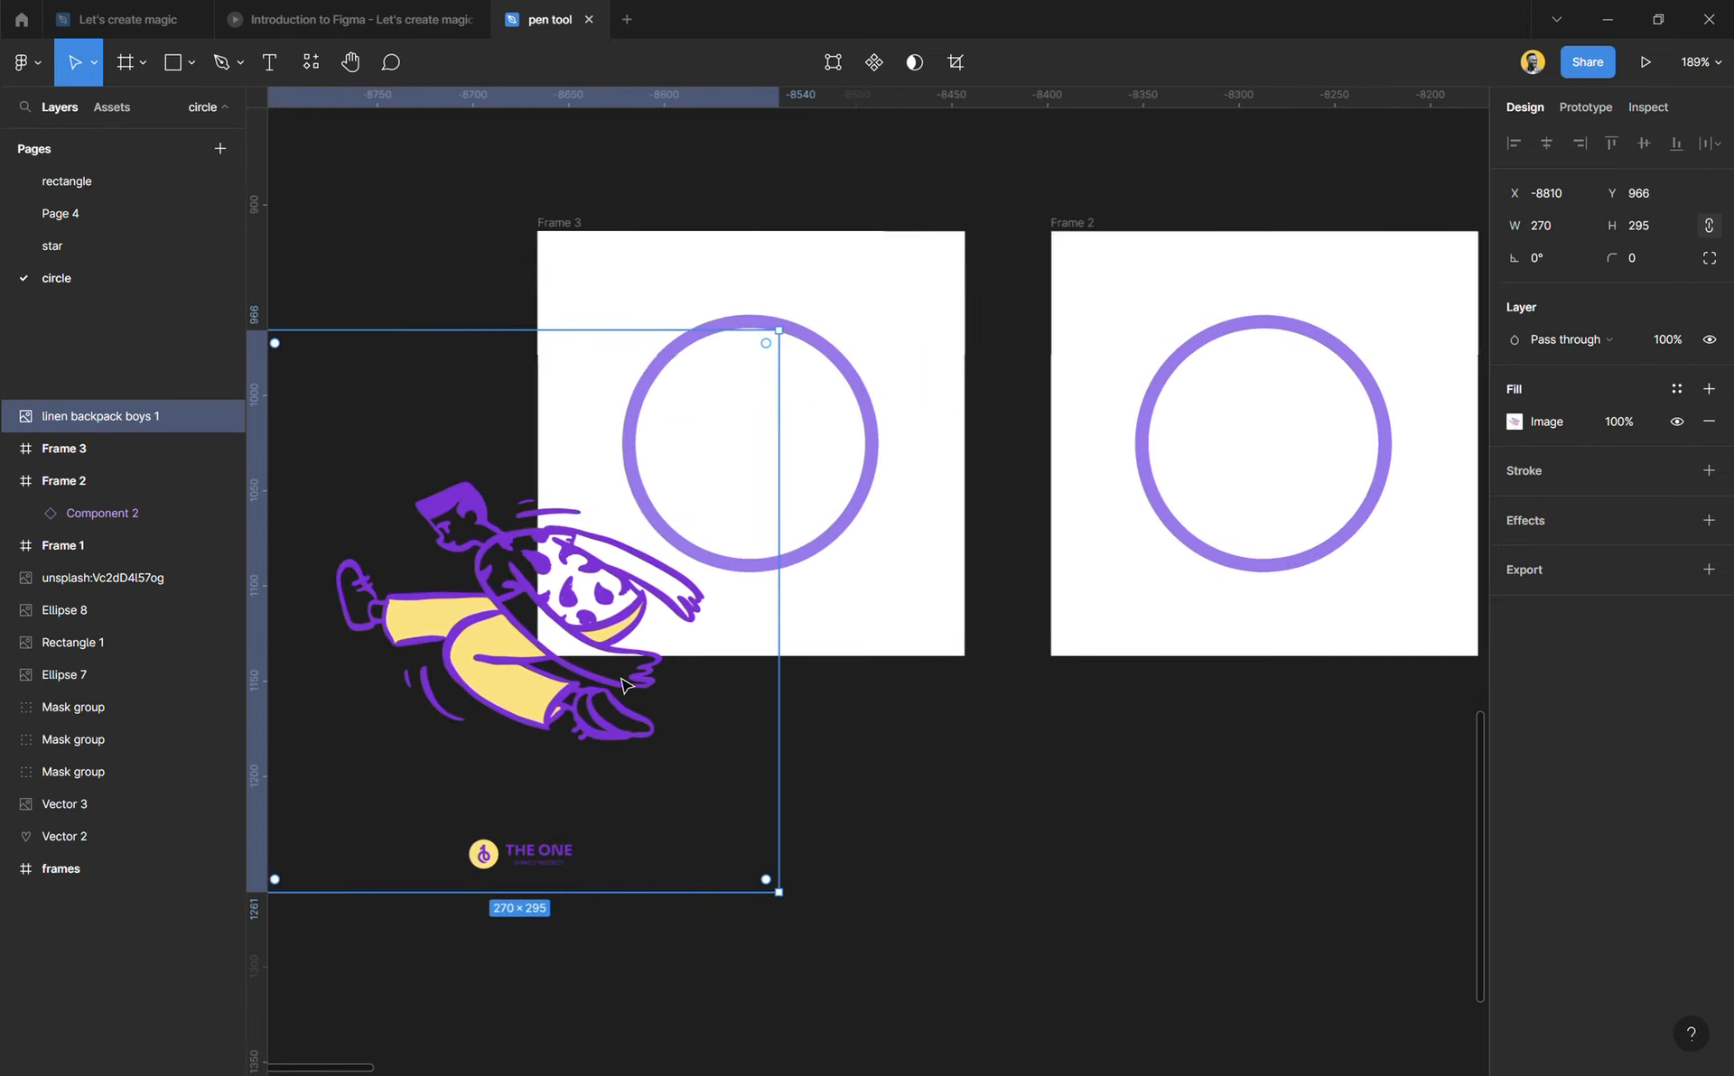
Step: Delete the circle in Frame 3 and place the illustration inside that frame, scaled down to about 166 × 181
left_click(815, 489)
key("Delete")
left_click_drag(544, 660, 774, 477)
left_click_drag(1025, 429, 921, 464)
mouse_move(817, 421)
left_mouse_down()
mouse_move(817, 890)
mouse_move(732, 437)
mouse_move(785, 411)
left_mouse_up()
Step: Move Frame 3 farther away from Frame 2, to about X -8791, keeping its Y position at 914
left_click(580, 235)
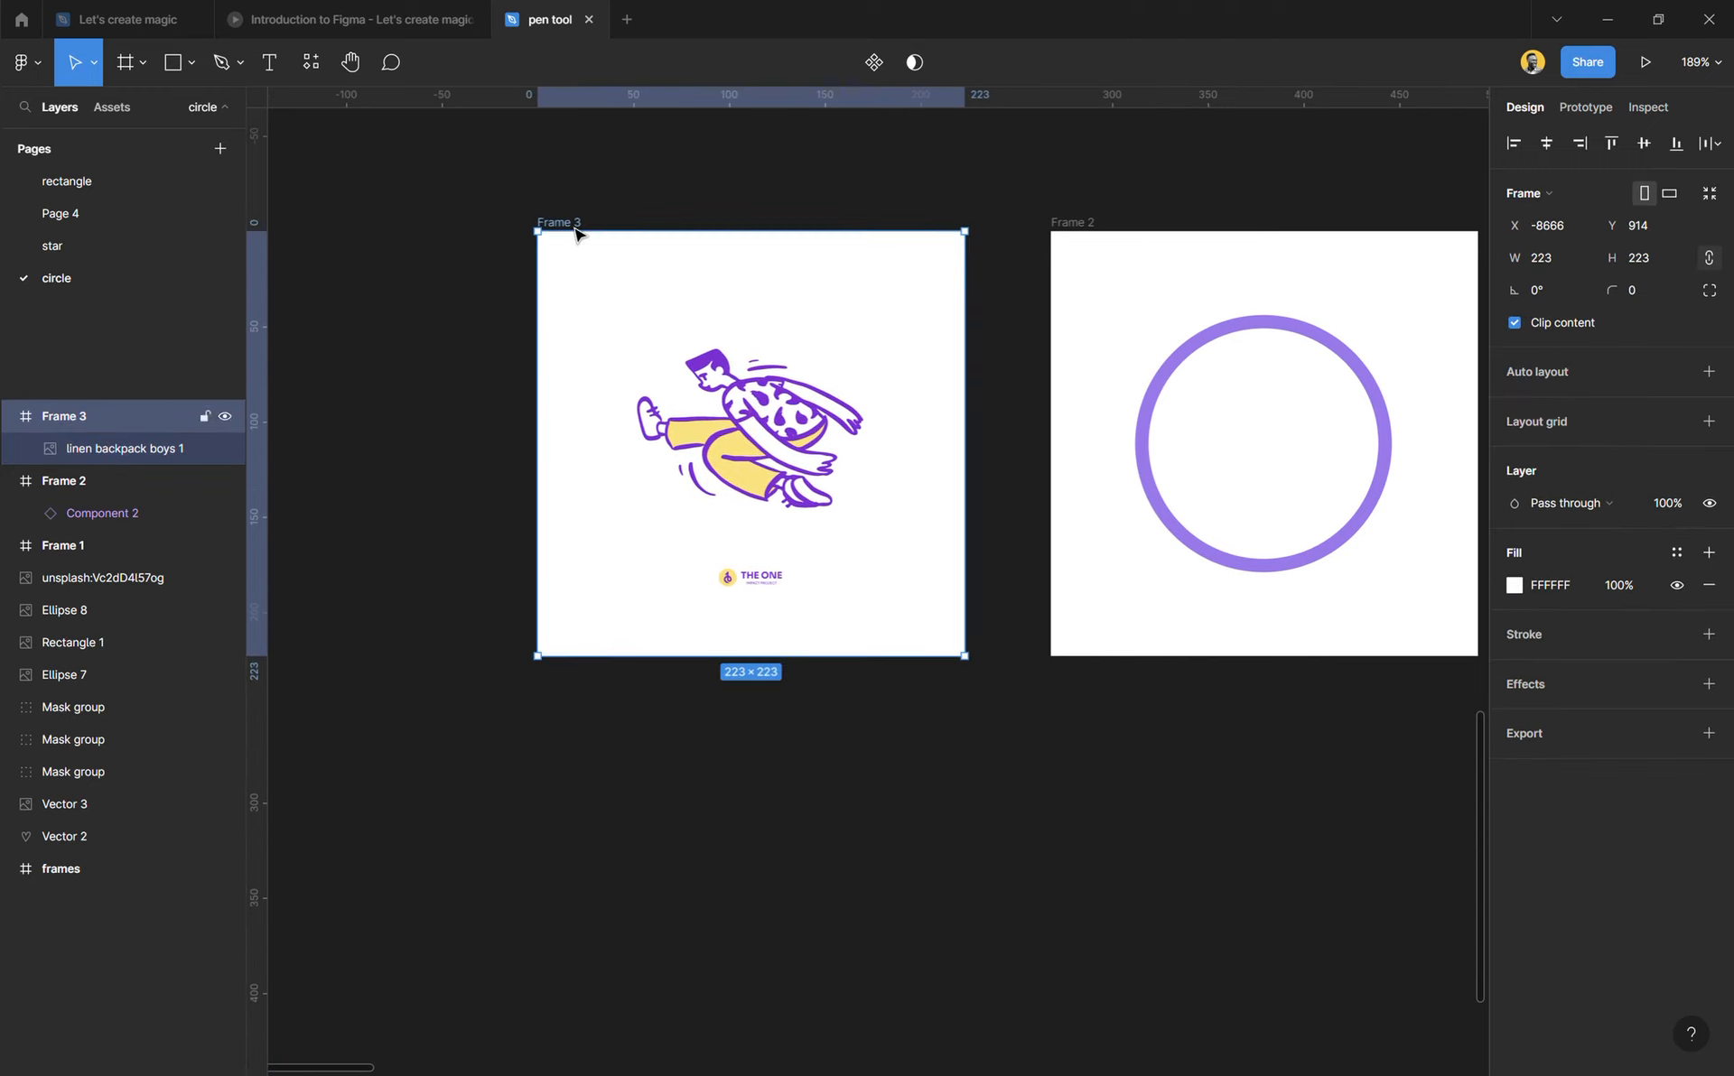
left_click_drag(861, 523, 637, 506)
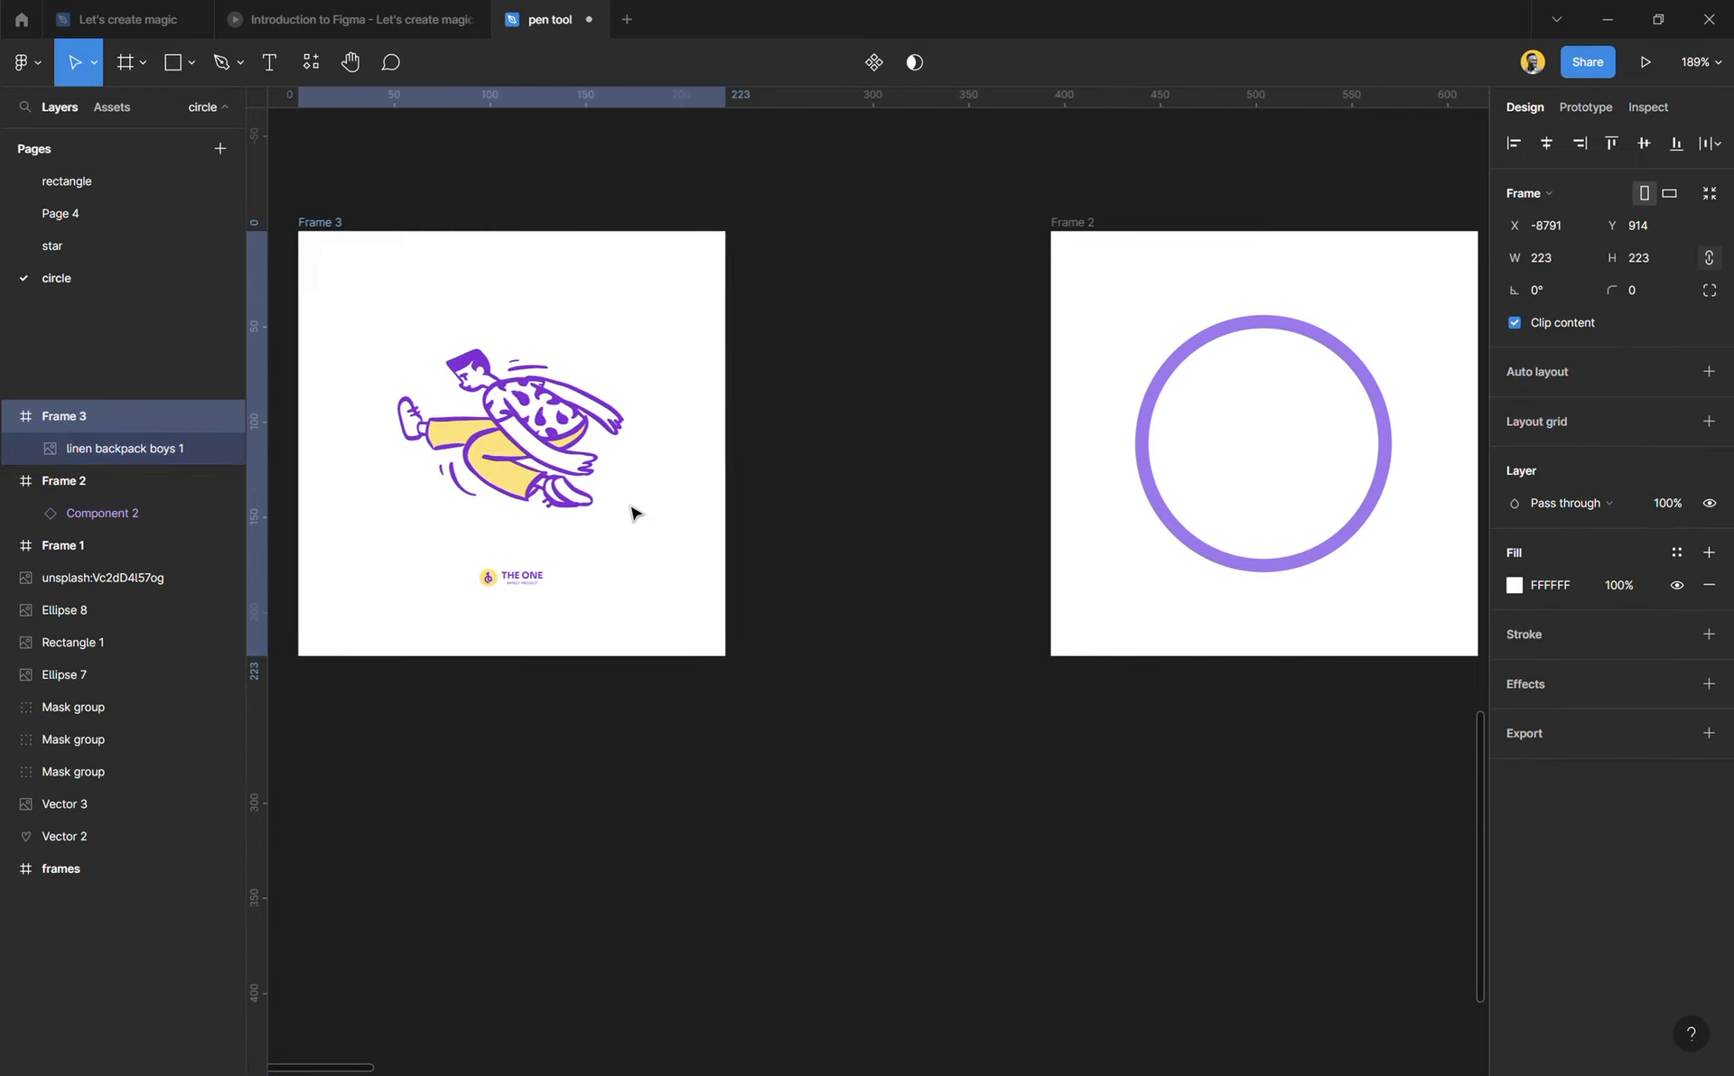
key("shift+2")
scroll(768, 659, "right", 5)
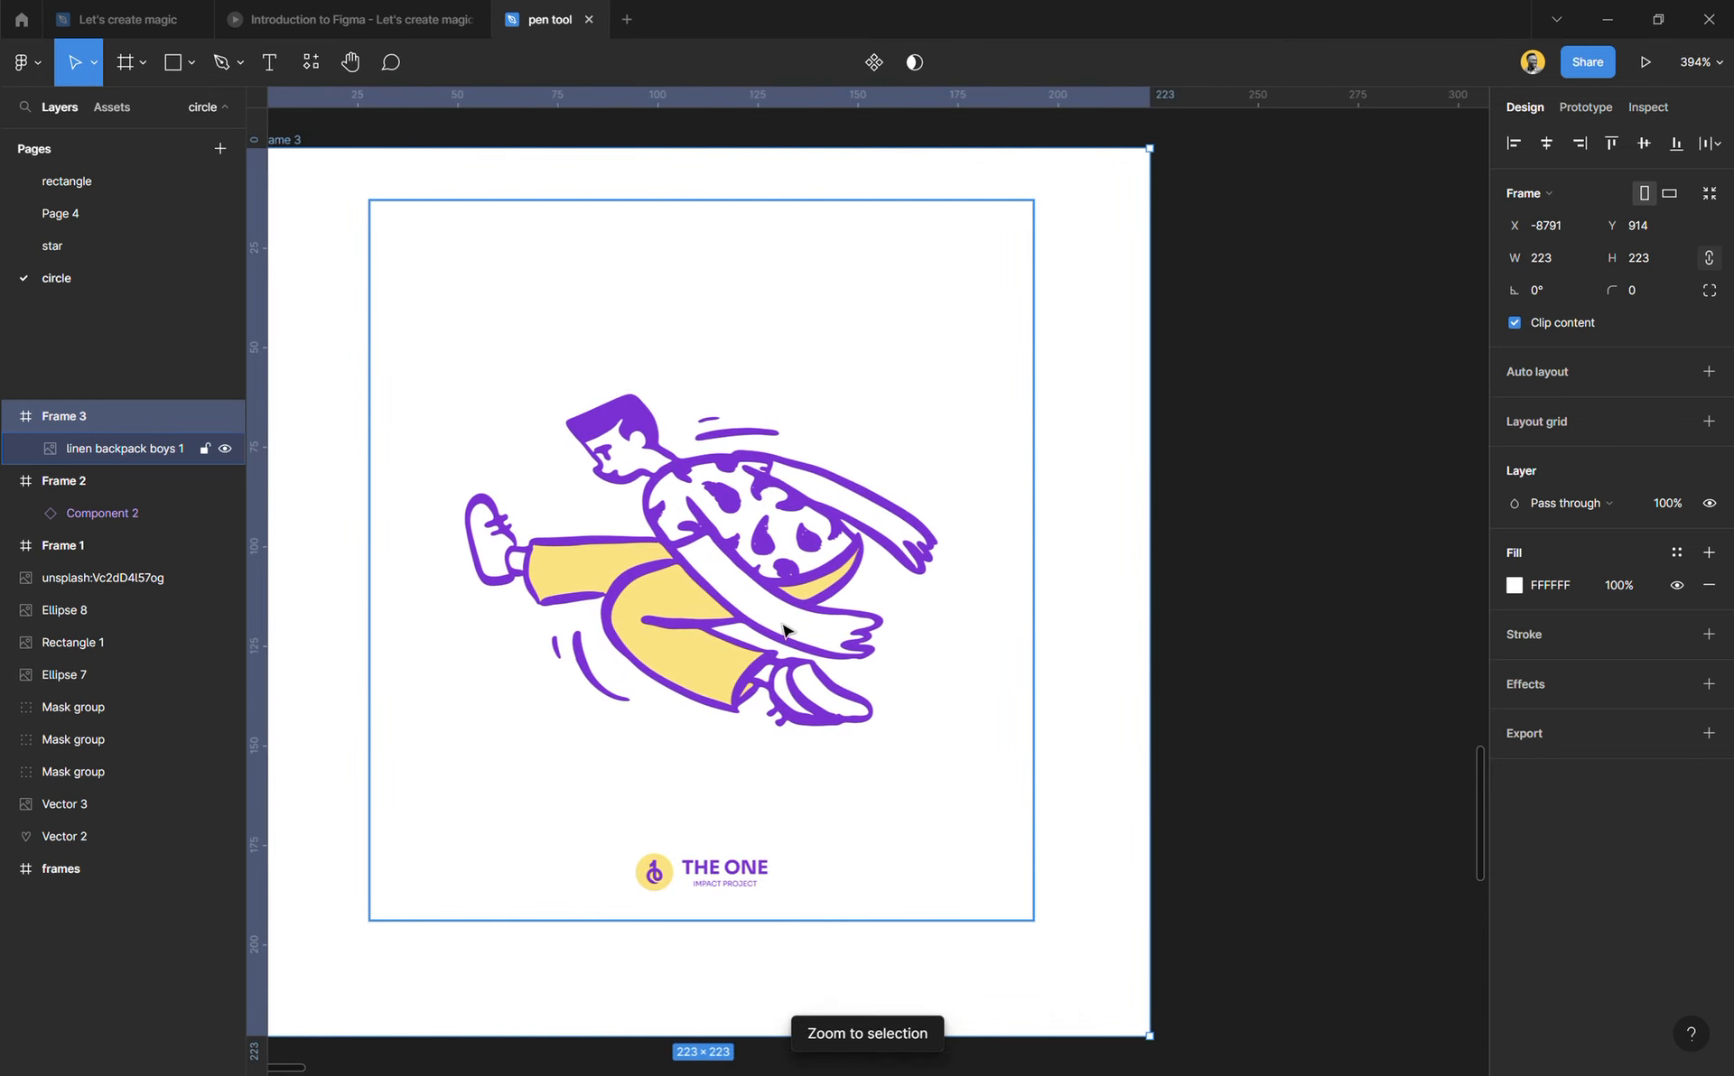
key("Escape")
scroll(688, 523, "up", 2)
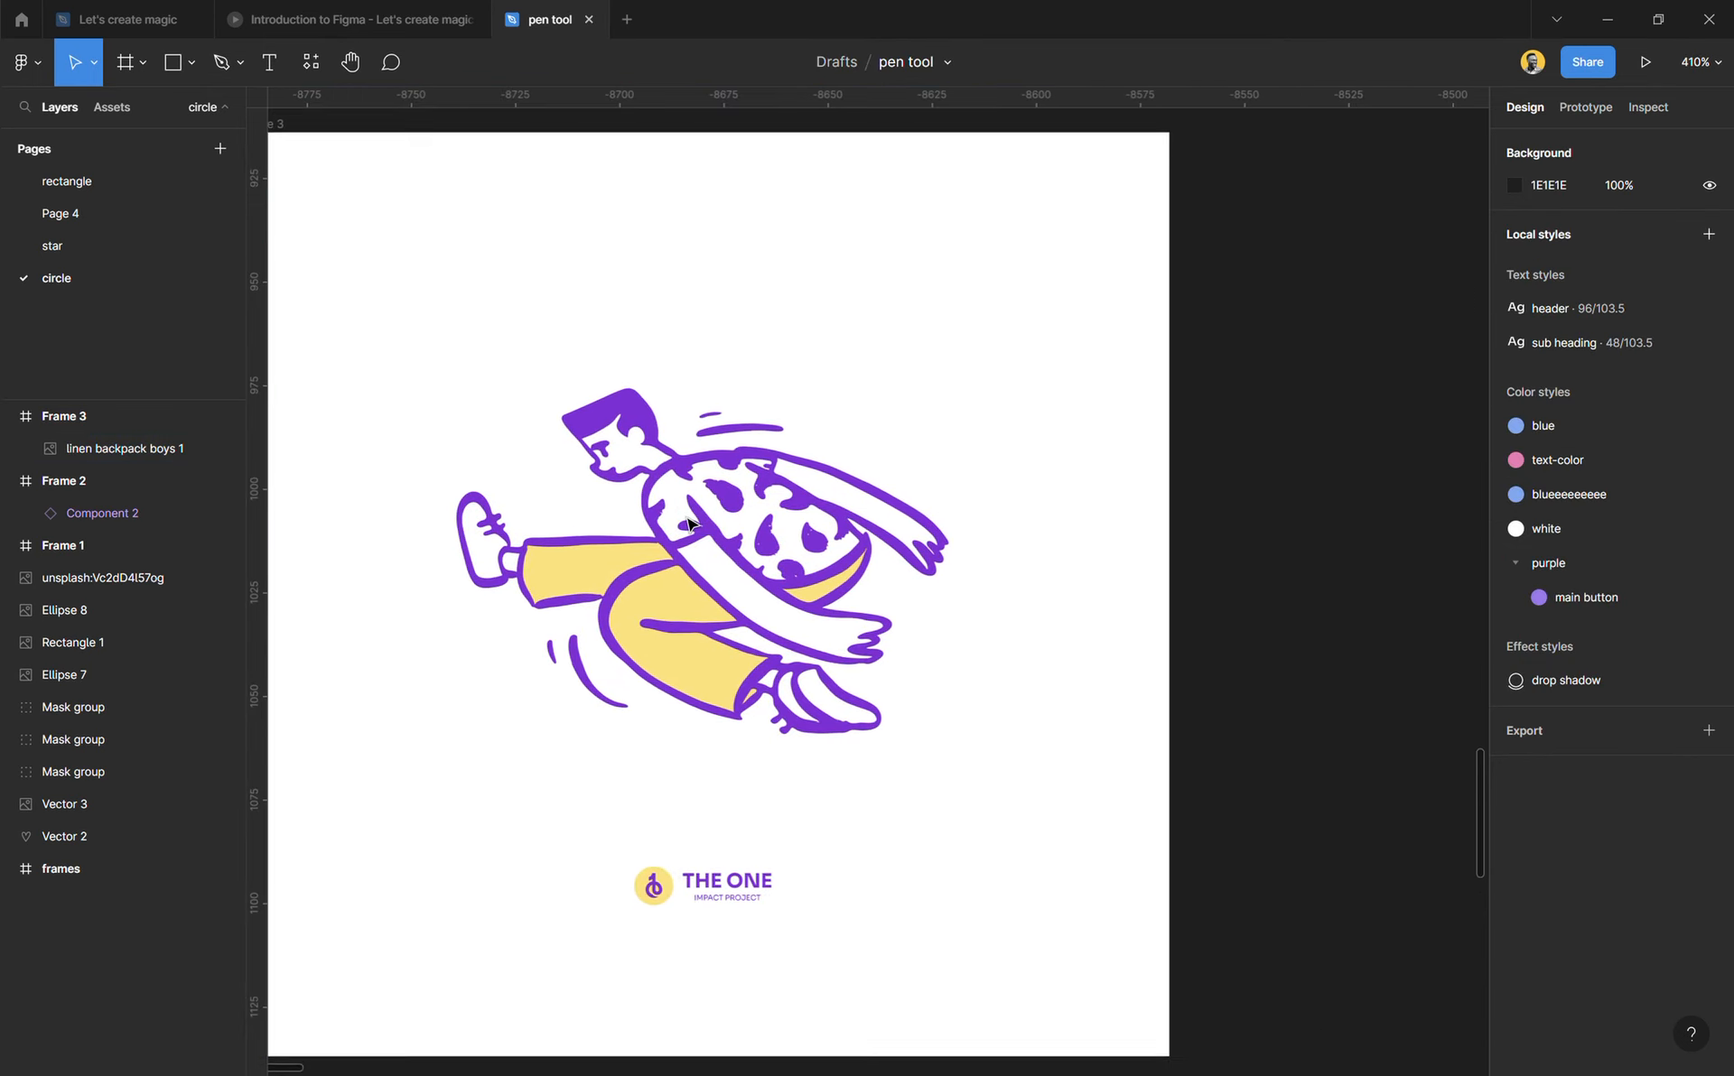
scroll(688, 524, "left", 2)
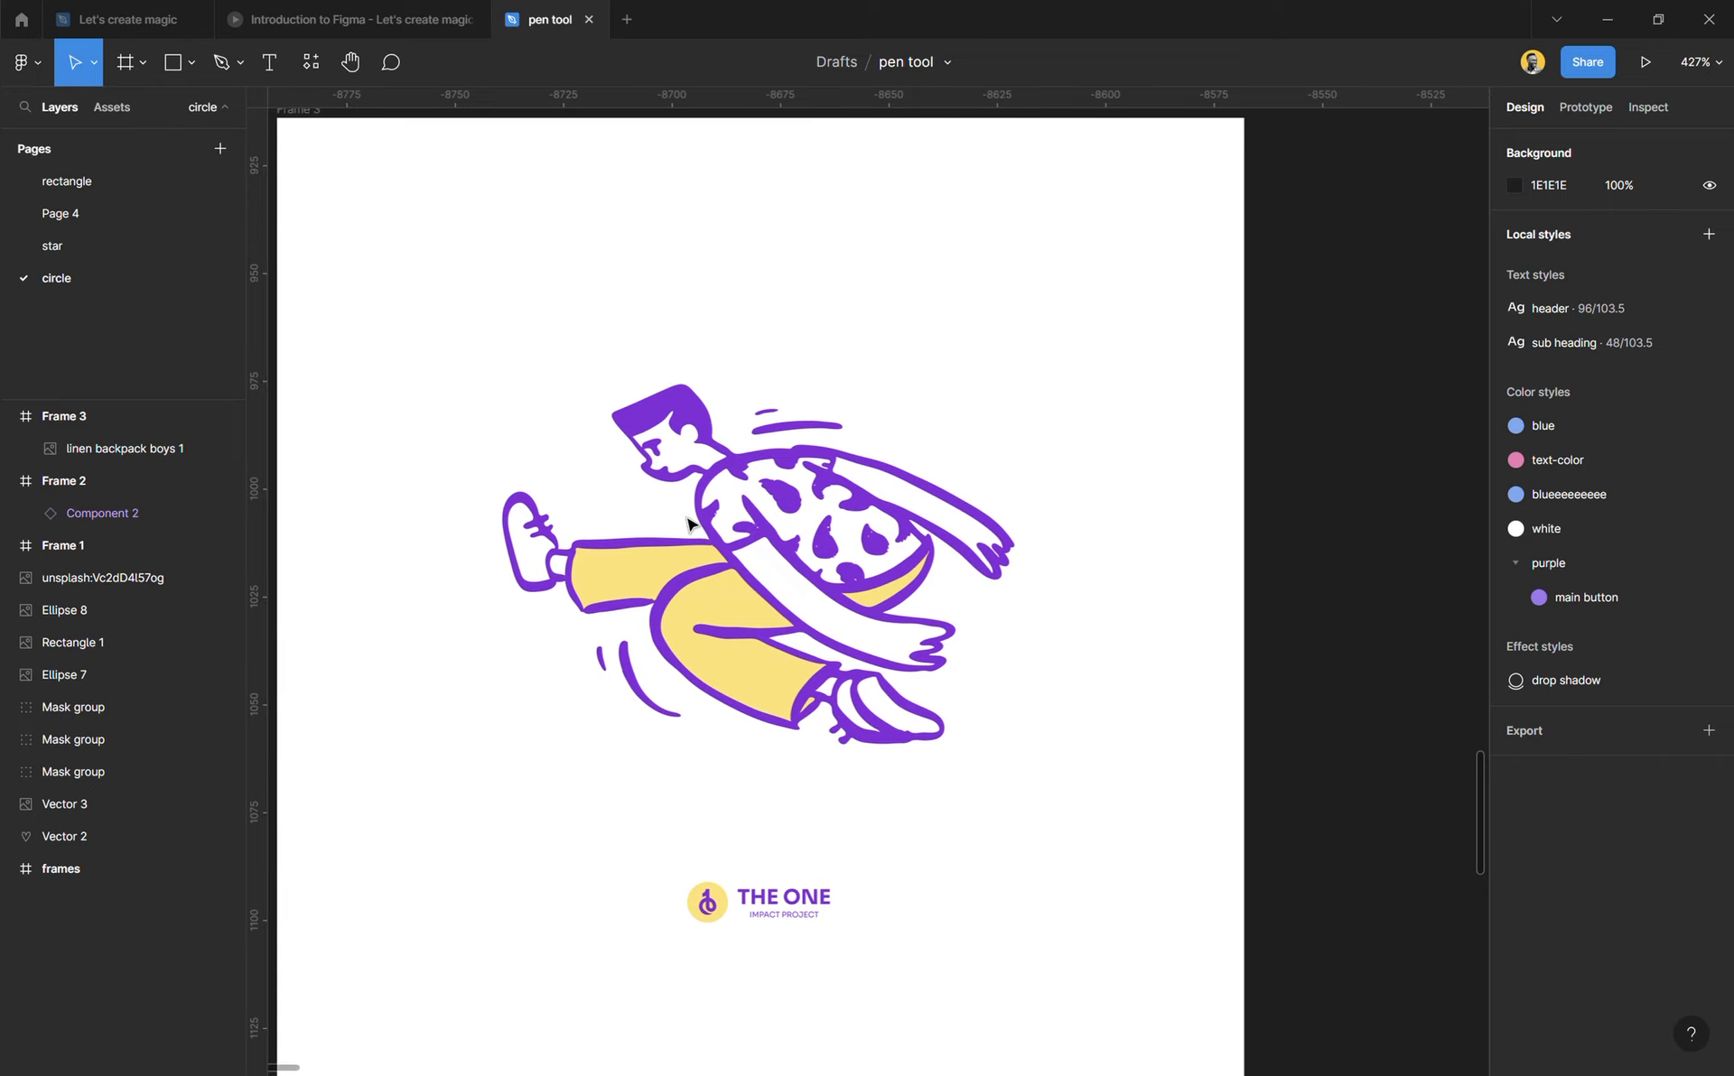
Step: Try out the Pen tool by drawing a closed four-sided path over the figure's upper body in Frame 3
key("p")
left_click(1070, 265)
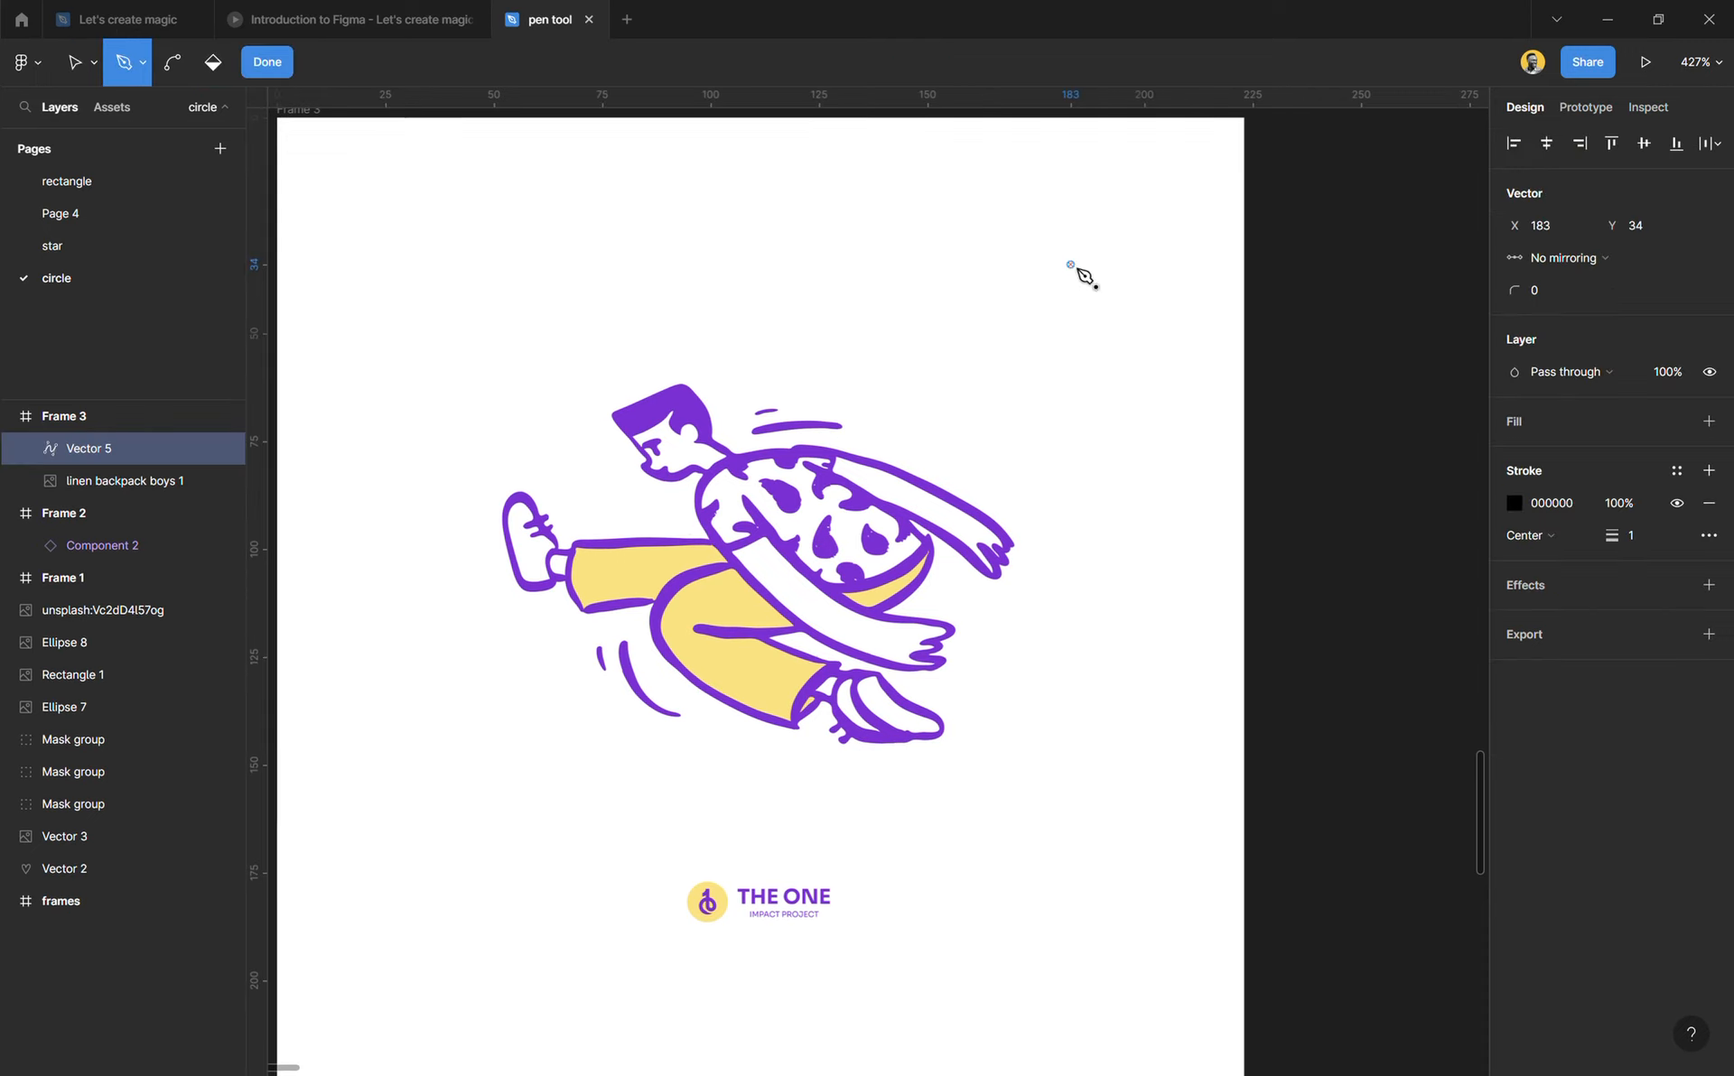
left_click(710, 277)
left_click(704, 544)
left_click(1012, 585)
left_click_drag(1071, 267, 1062, 327)
key("ctrl+z")
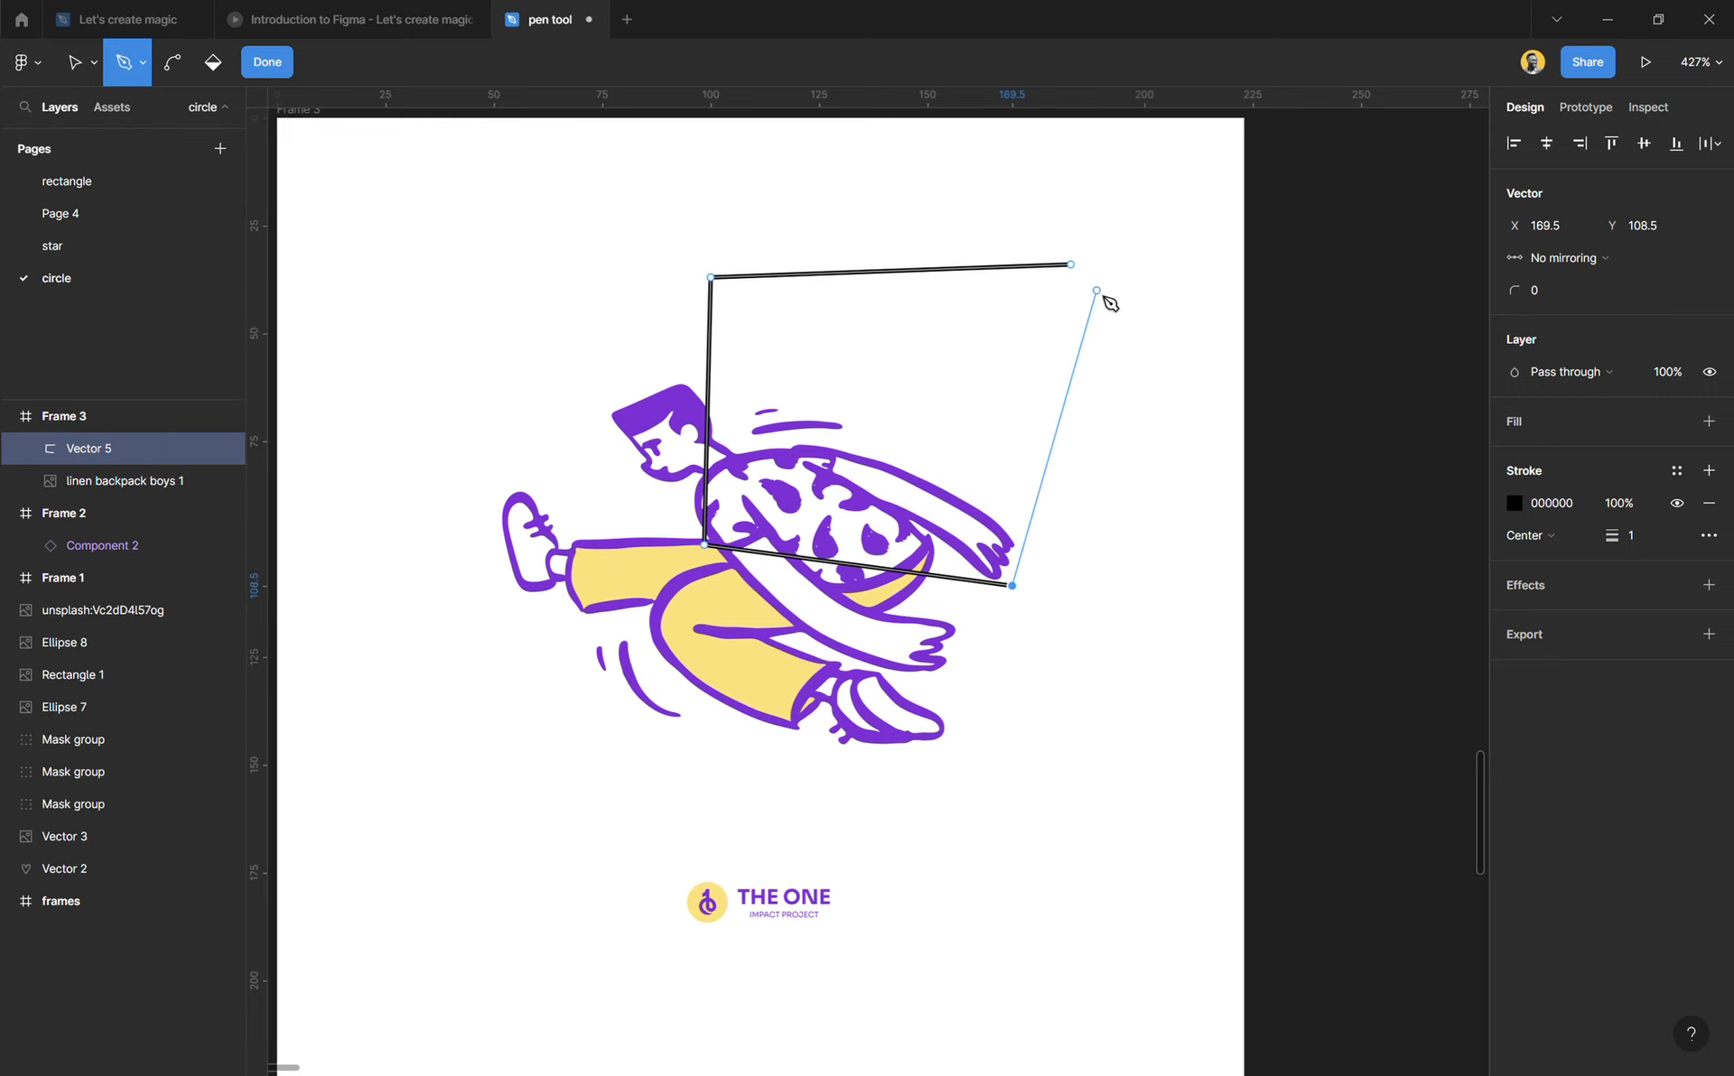
left_click(1071, 265)
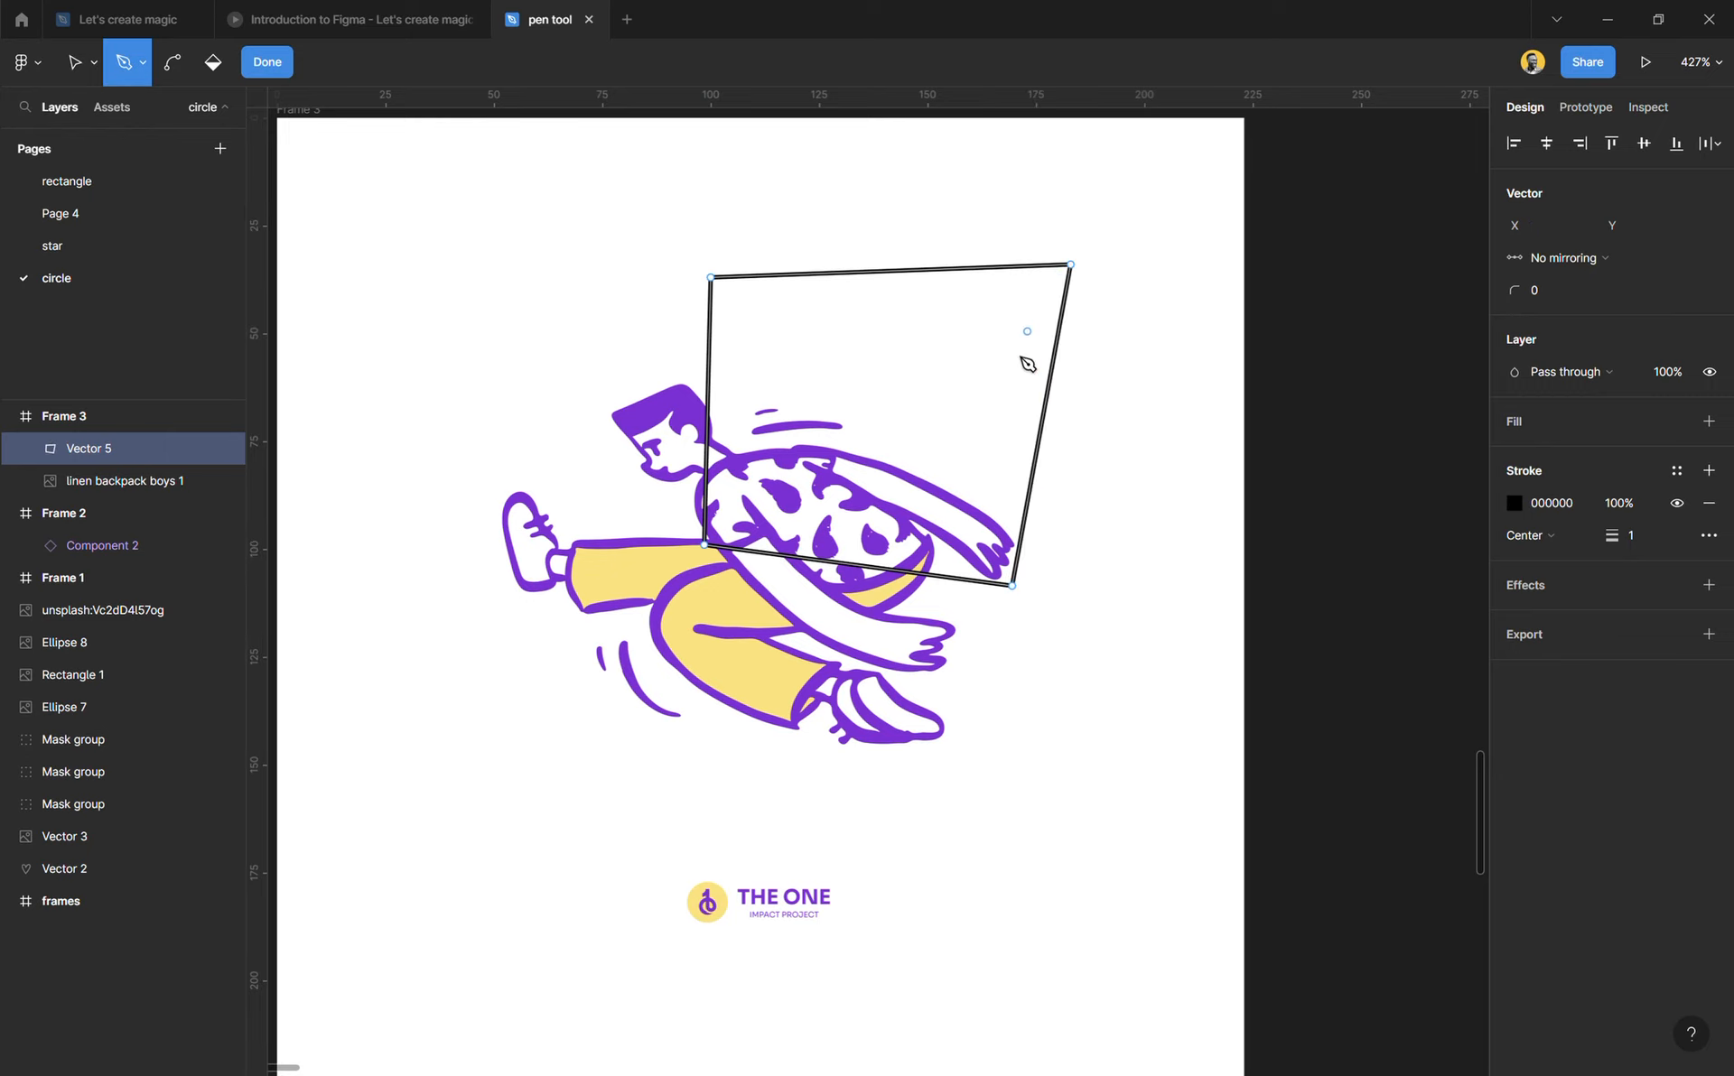
Step: Undo the four-sided test path completely and return to the Move tool
key("ctrl+z")
key("ctrl+z")
key("ctrl+z")
key("ctrl+z")
key("ctrl+z")
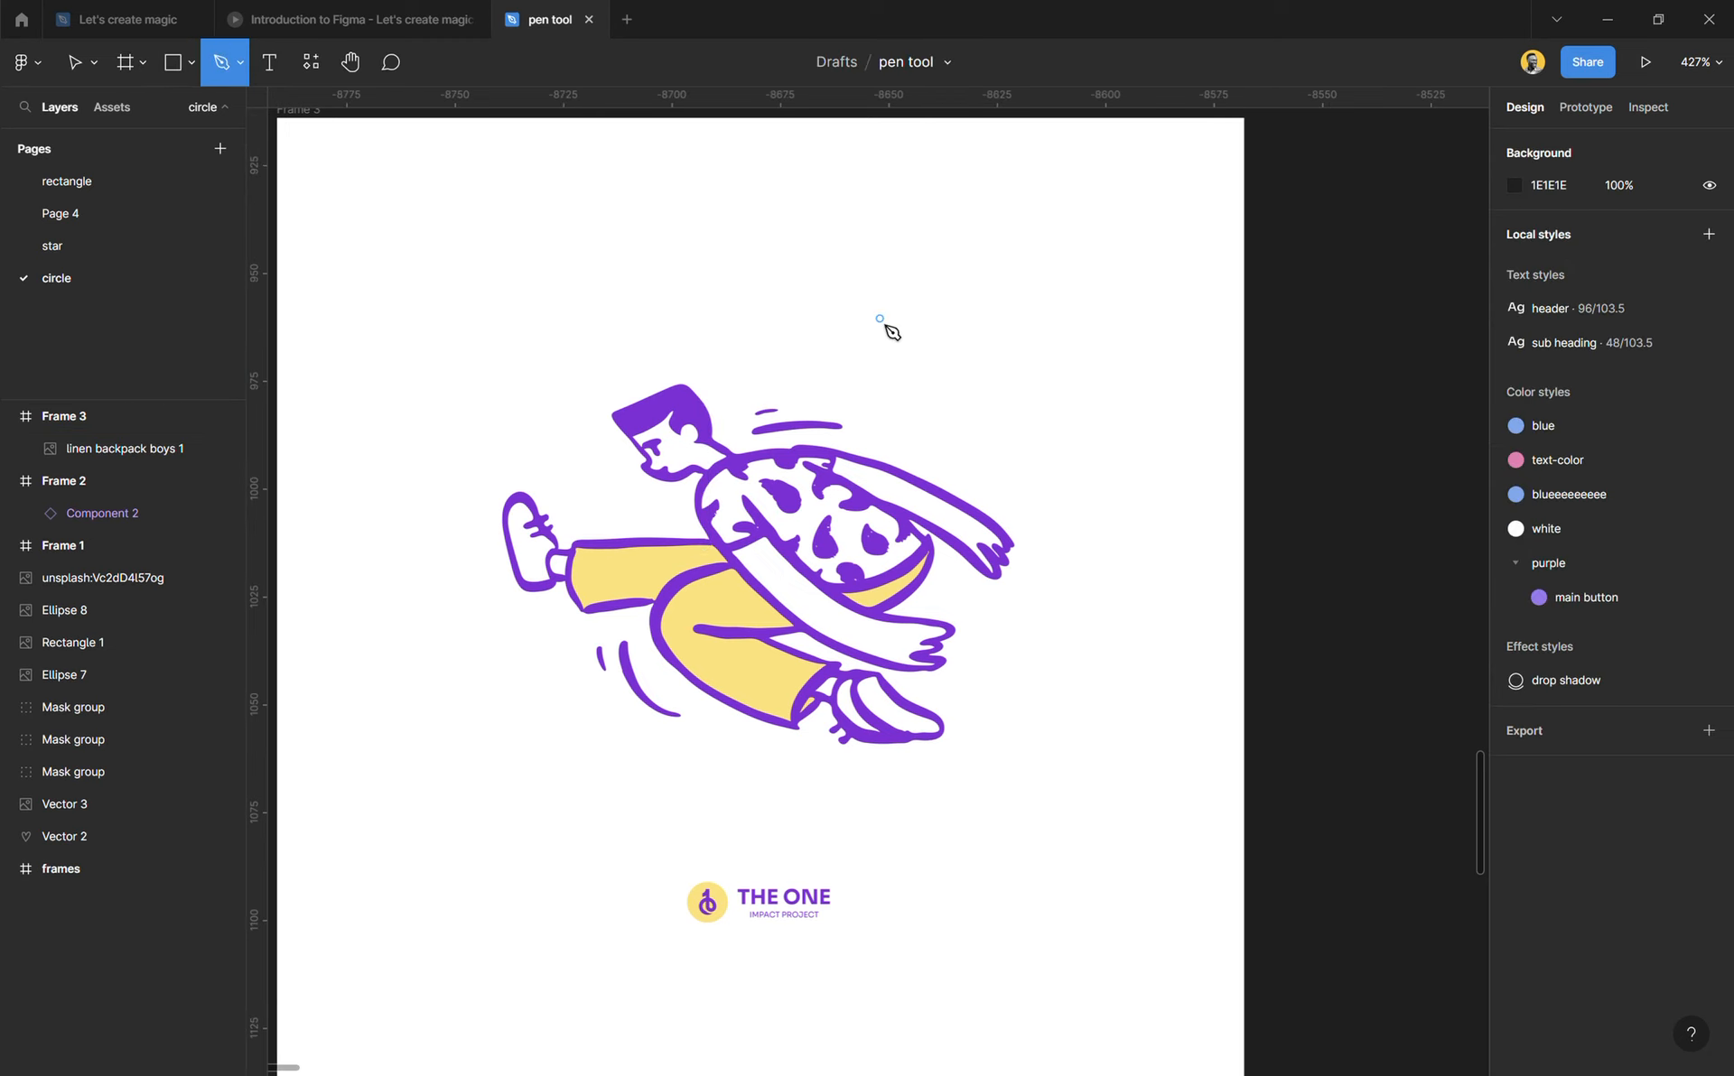
key("v")
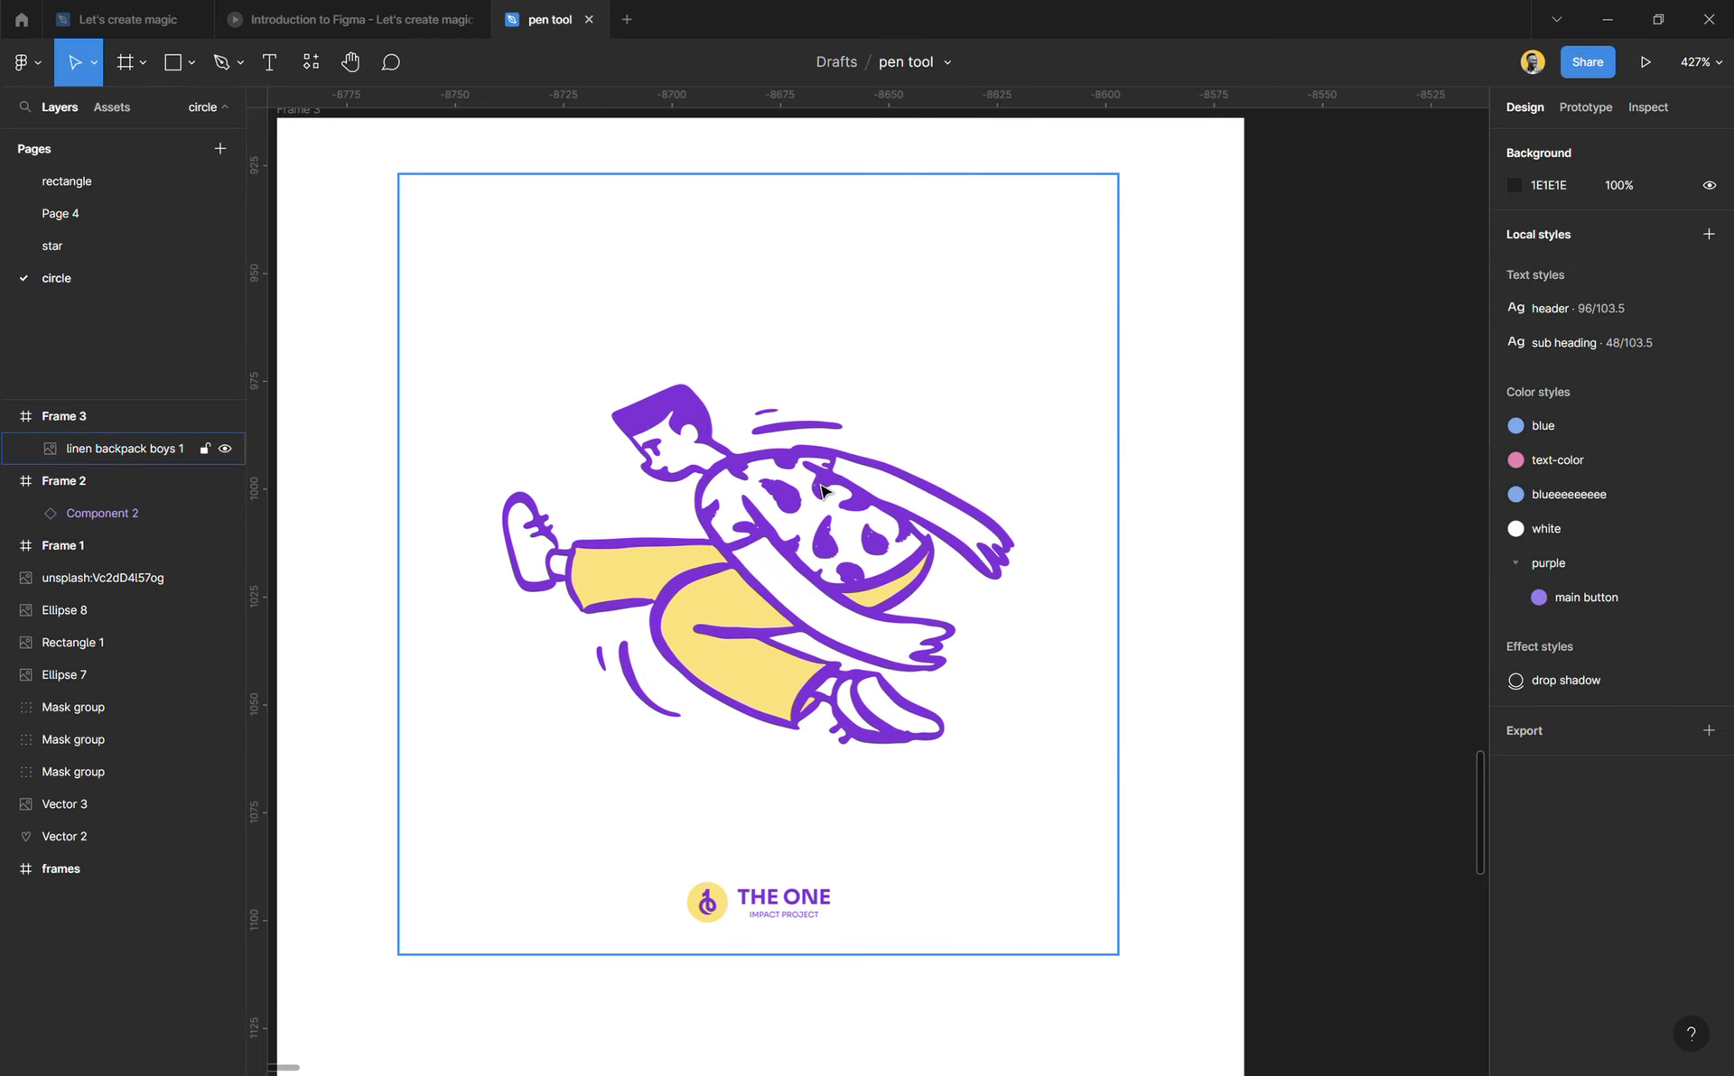
Step: Lock the "linen backpack boys 1" illustration layer in Frame 3 and deselect it
scroll(821, 490, "up", 5)
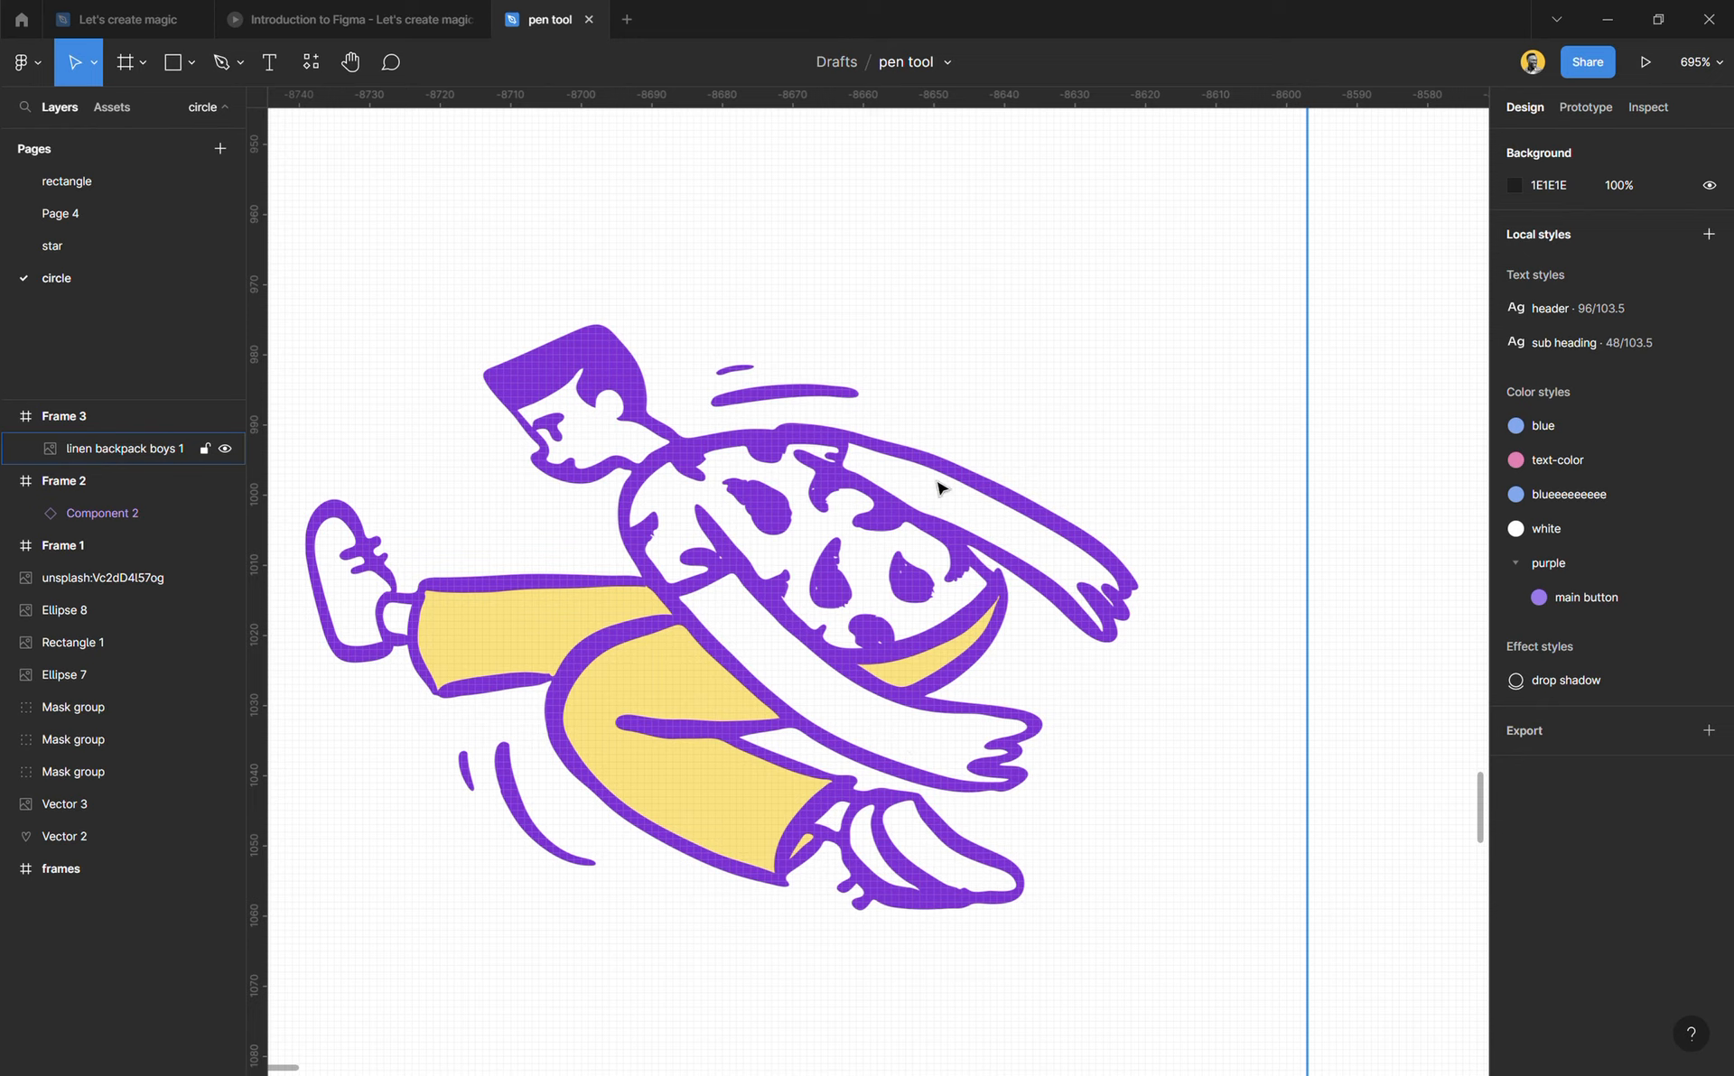
scroll(862, 600, "down", 5)
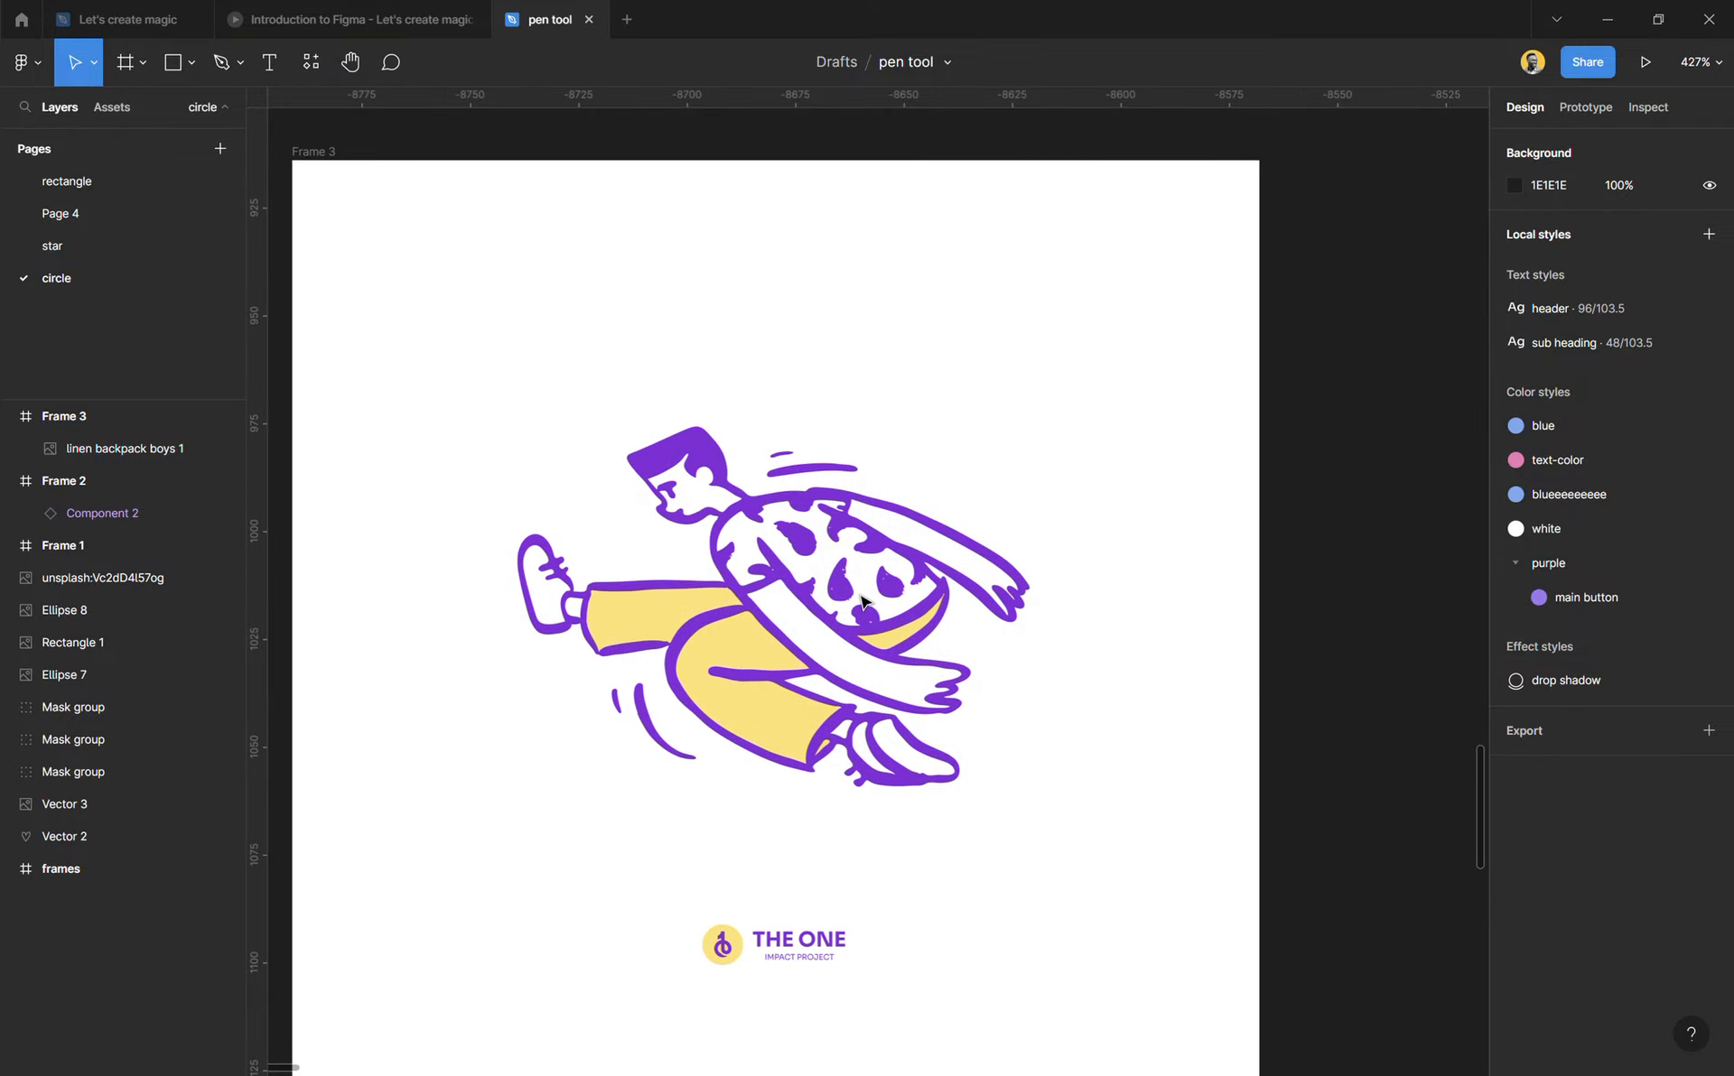
left_click(792, 588)
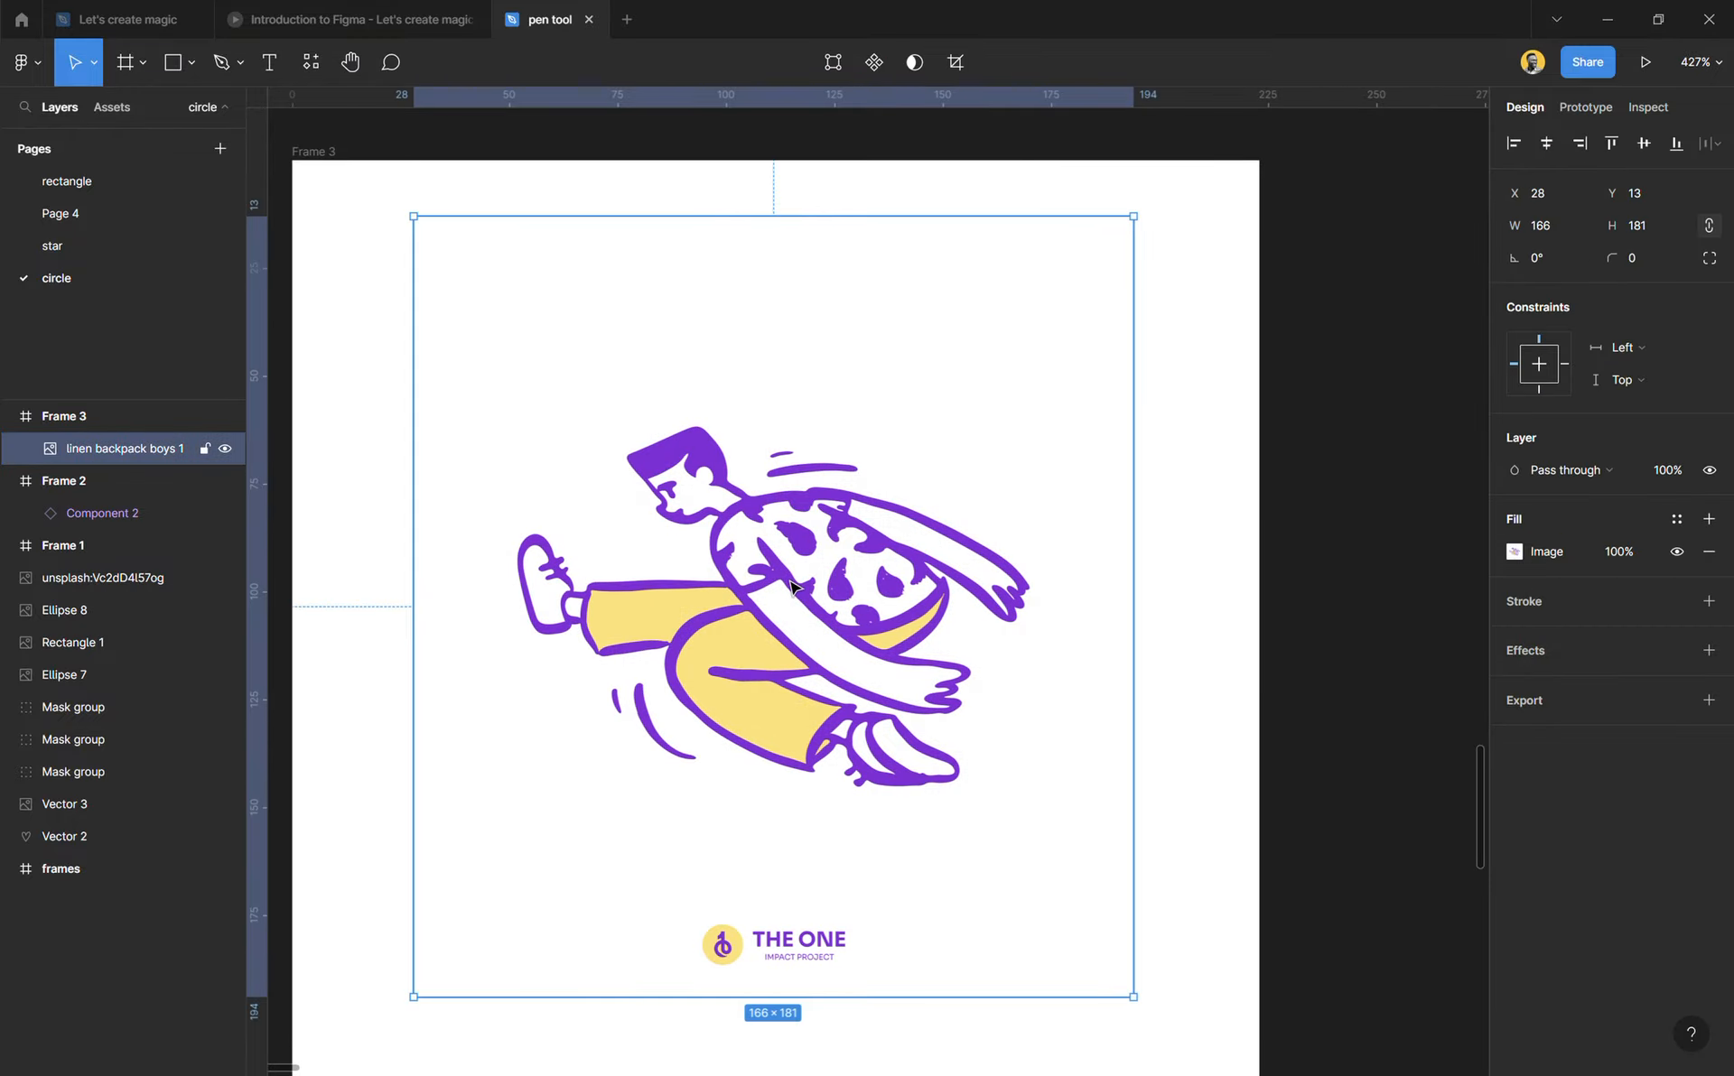
left_click(205, 449)
left_click(865, 466)
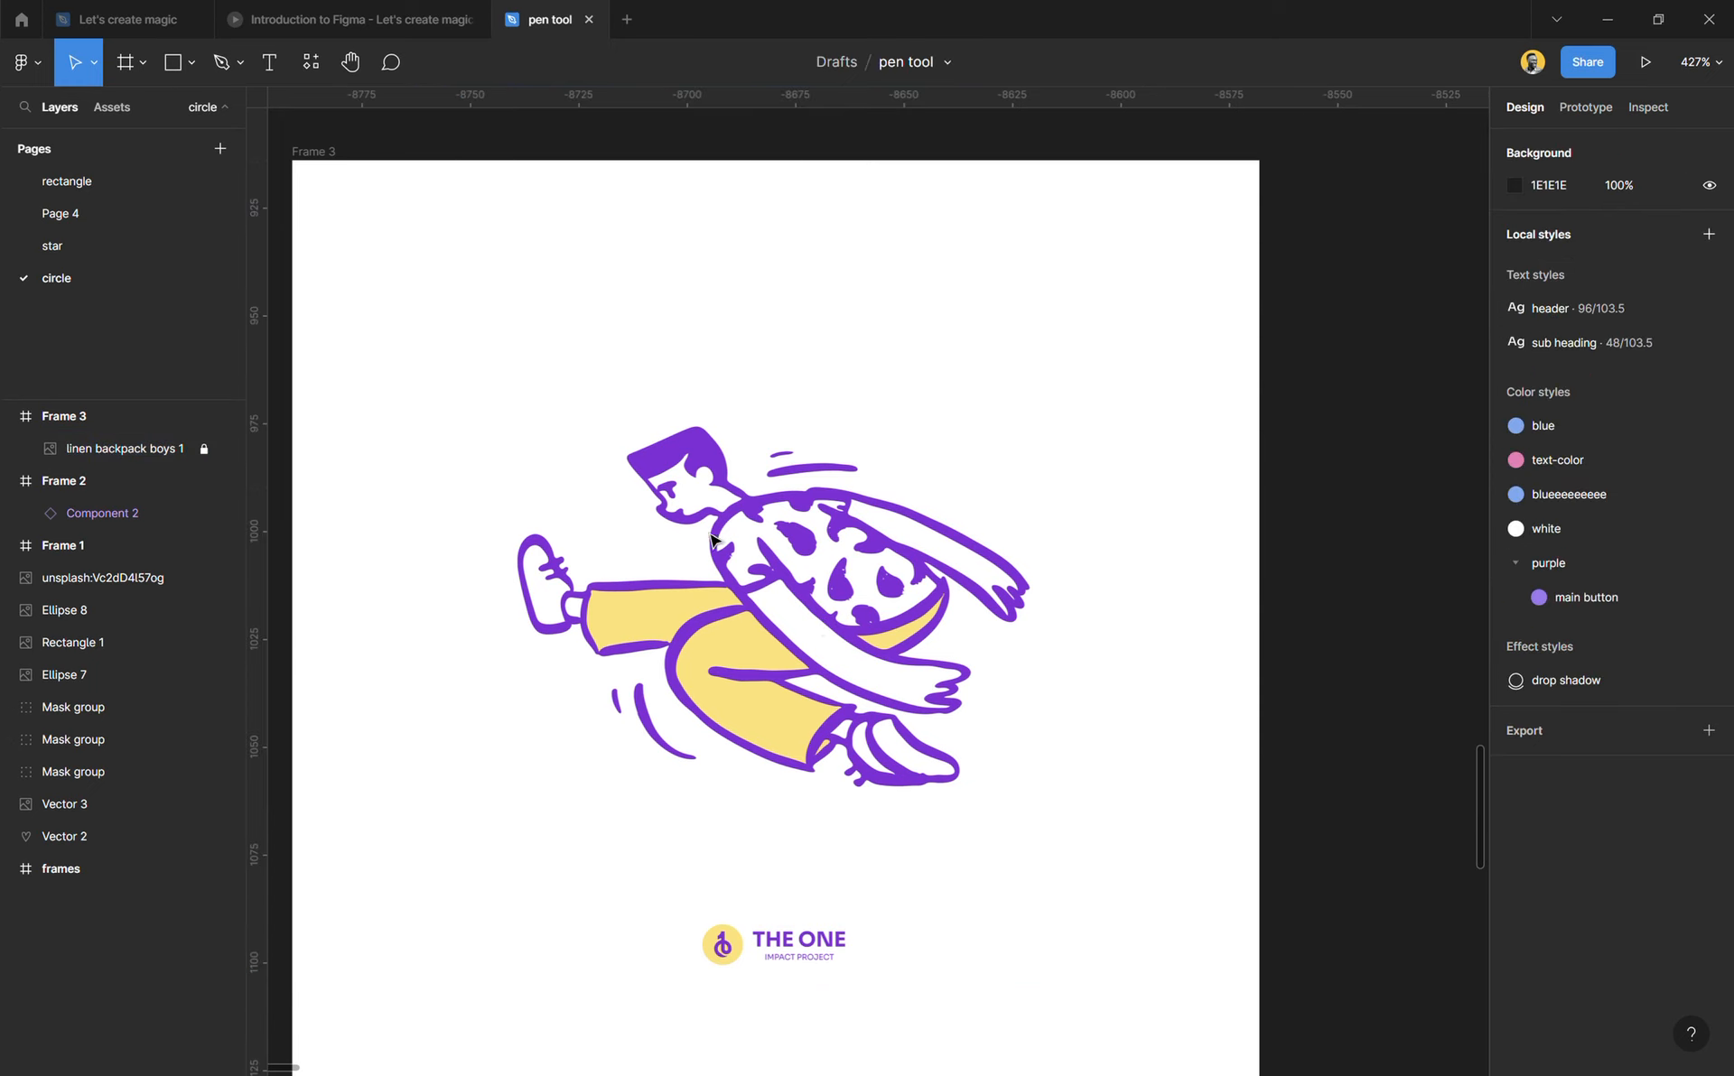
Step: Trace straight Pen segments from the hair's front tip at about X 77, Y 69 over its top and back to the neck at about X 105.5, Y 78
scroll(768, 567, "up", 3)
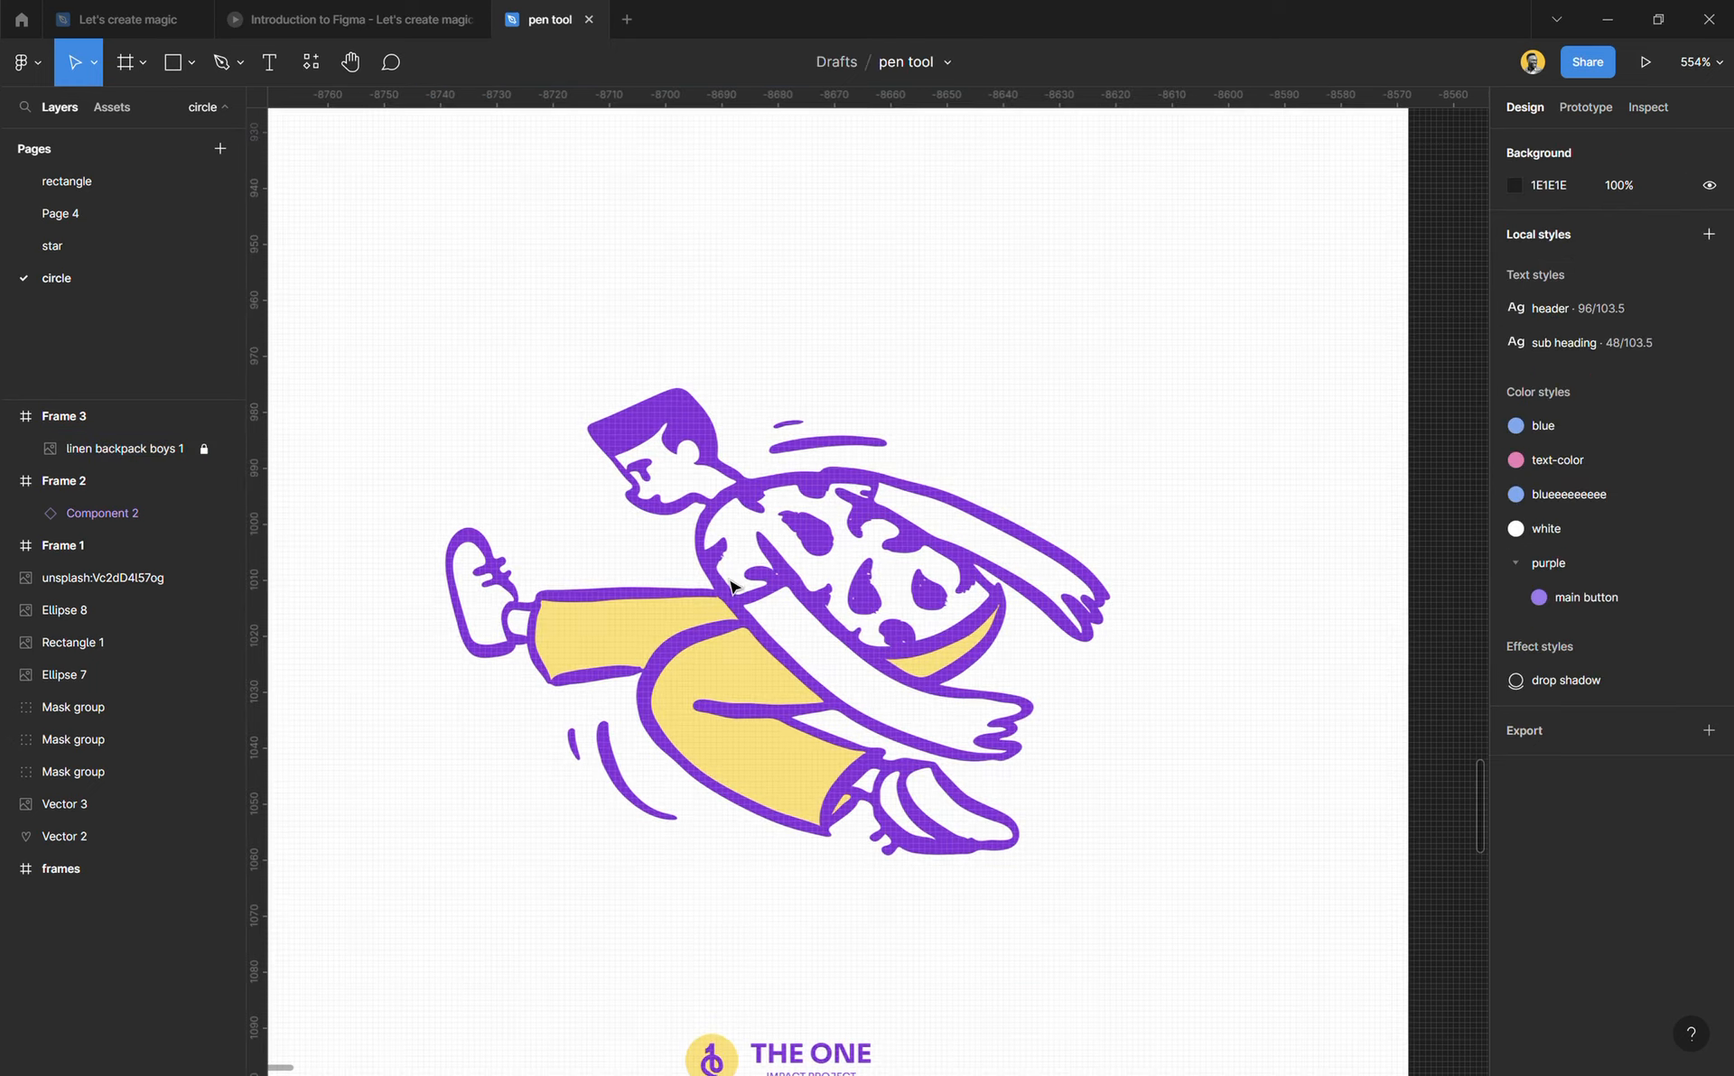
scroll(731, 585, "down", 3)
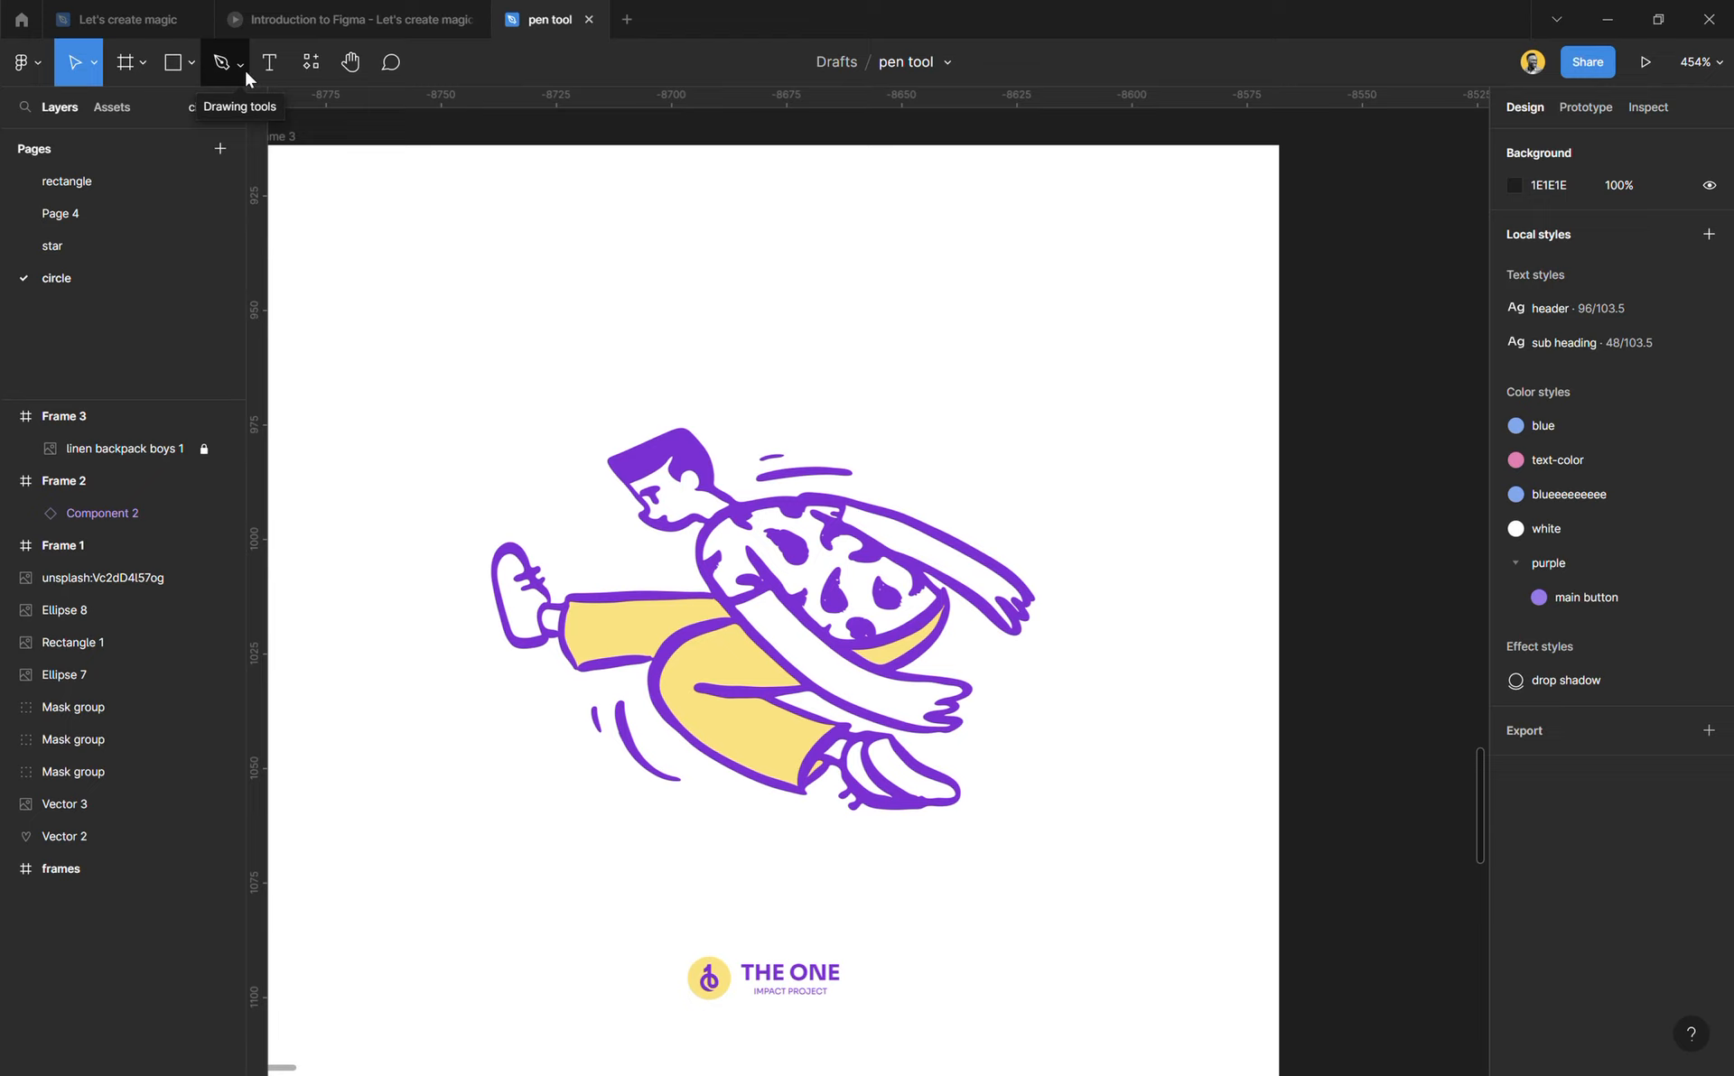
left_click(217, 71)
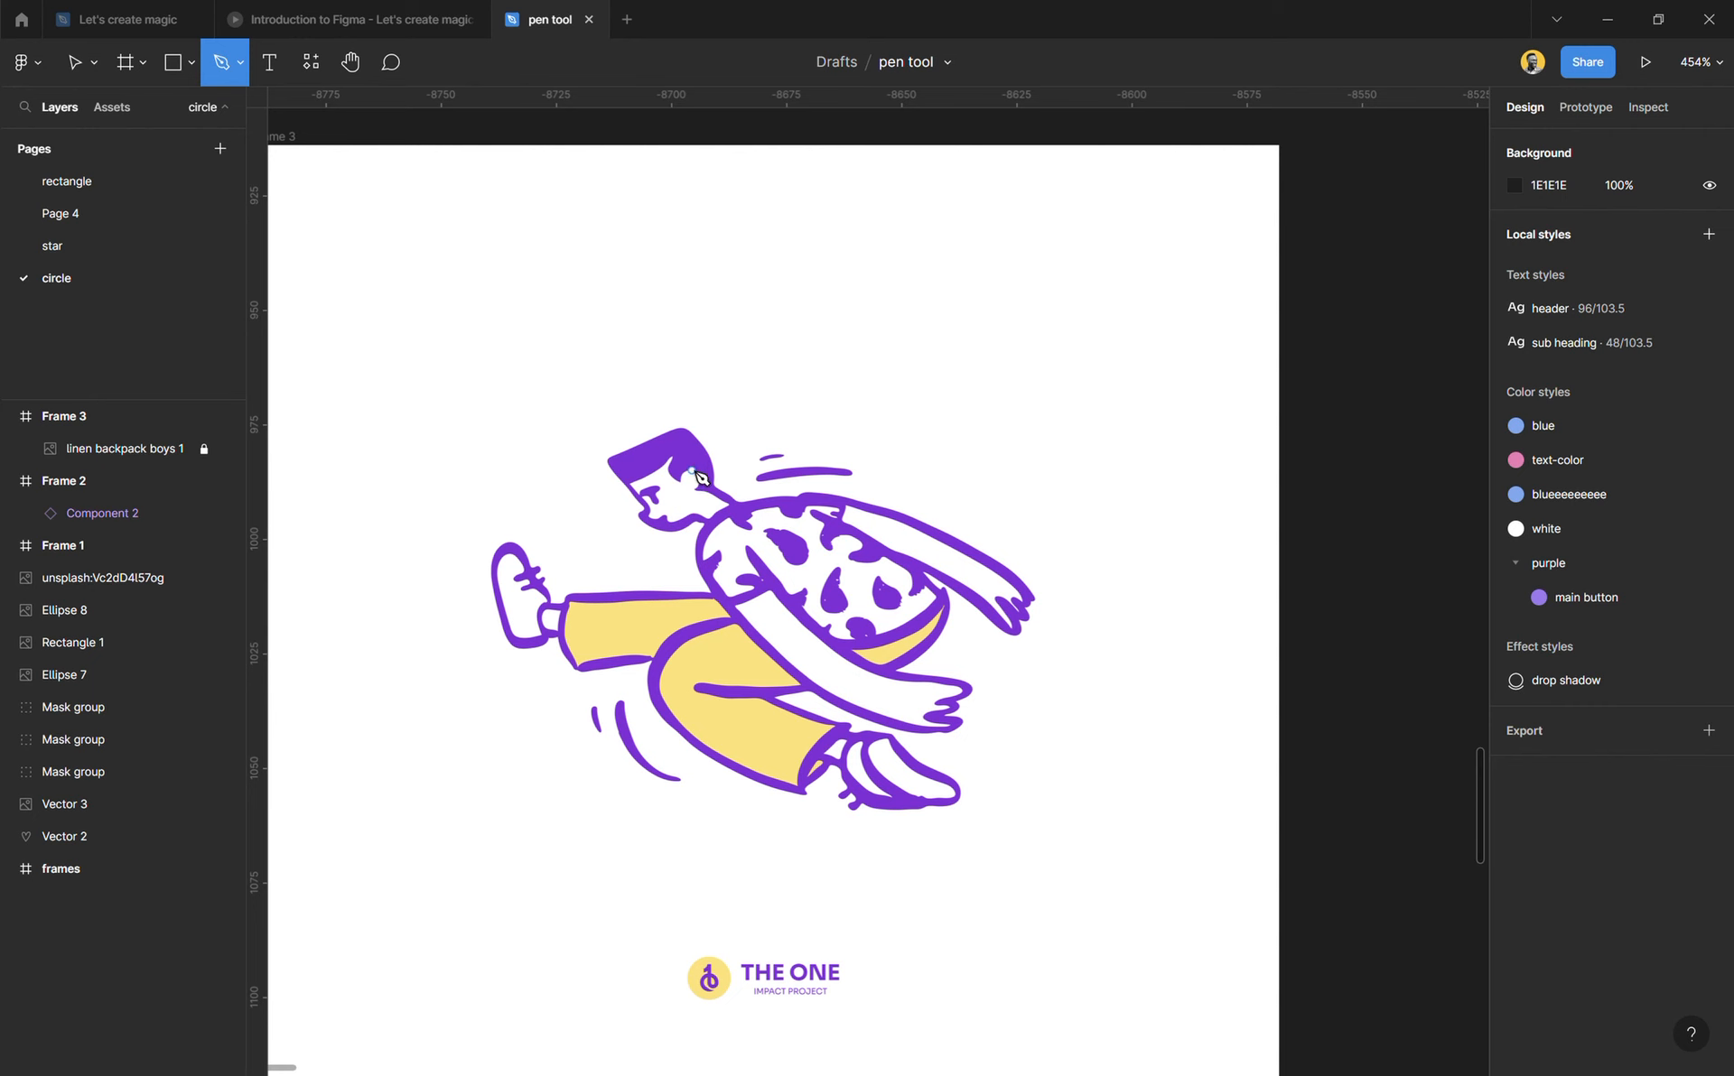
scroll(702, 478, "up", 5)
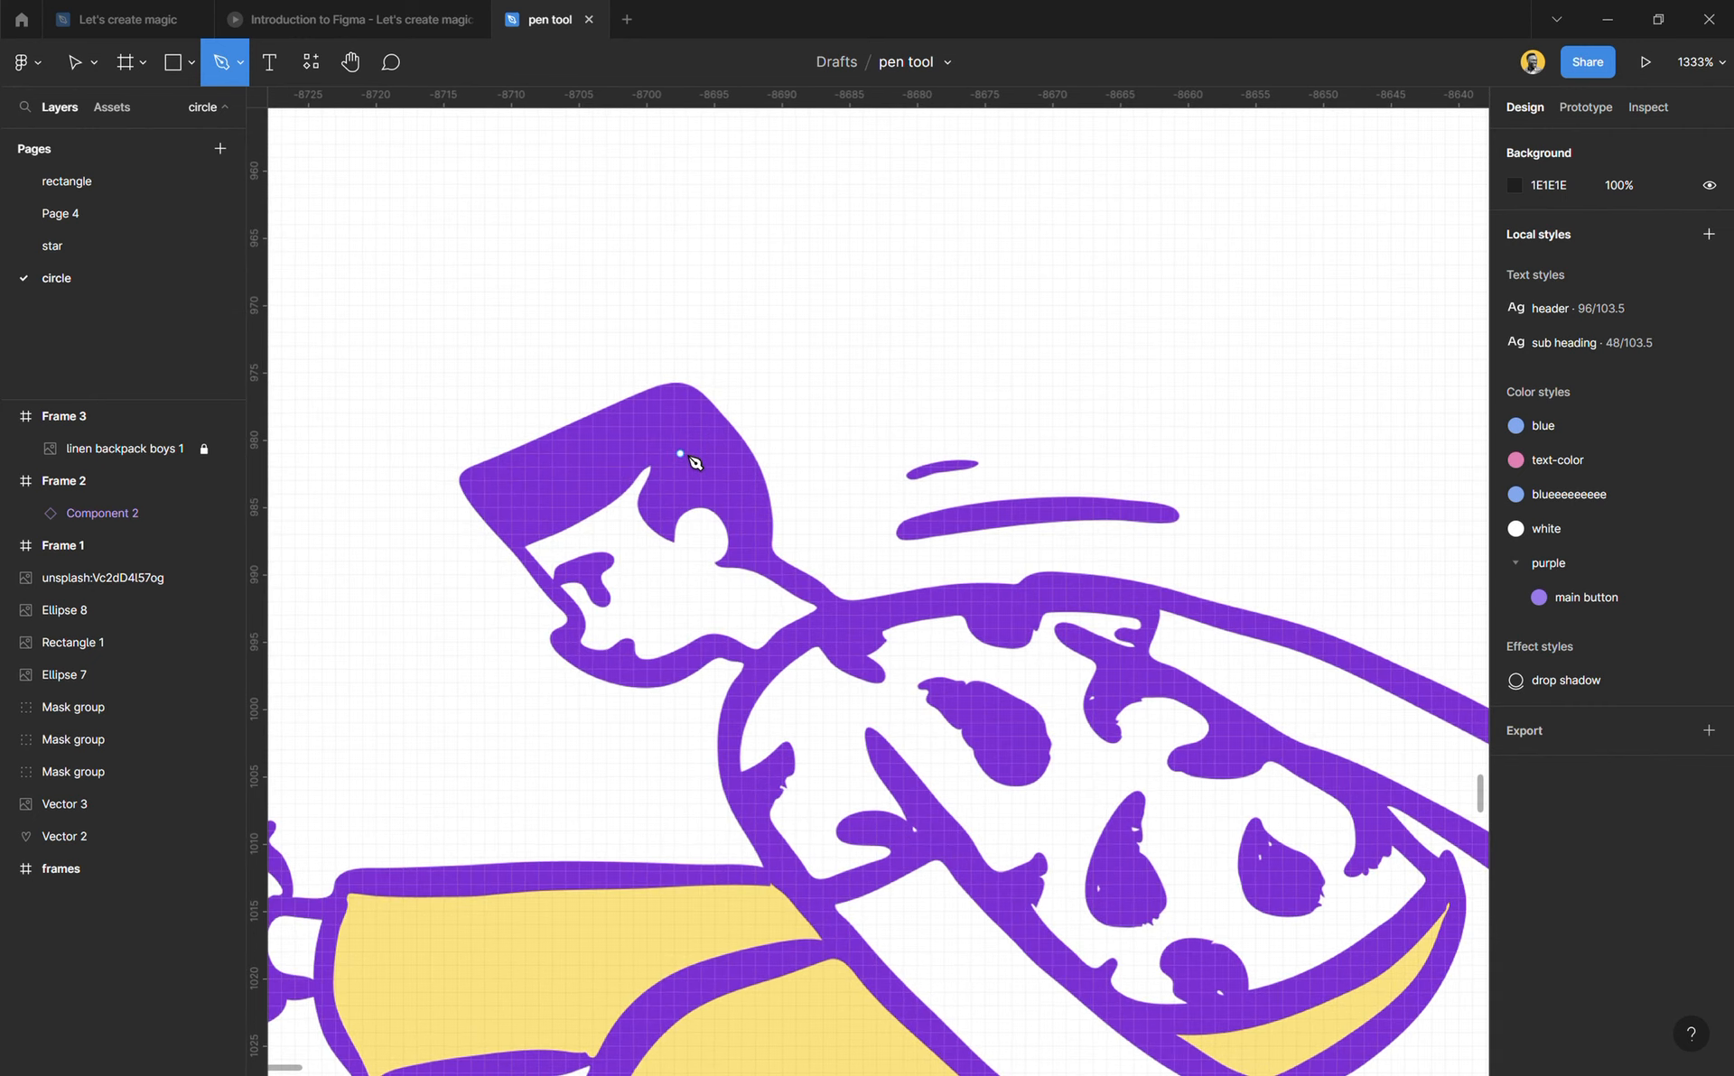
scroll(689, 457, "down", 2)
scroll(689, 456, "up", 4)
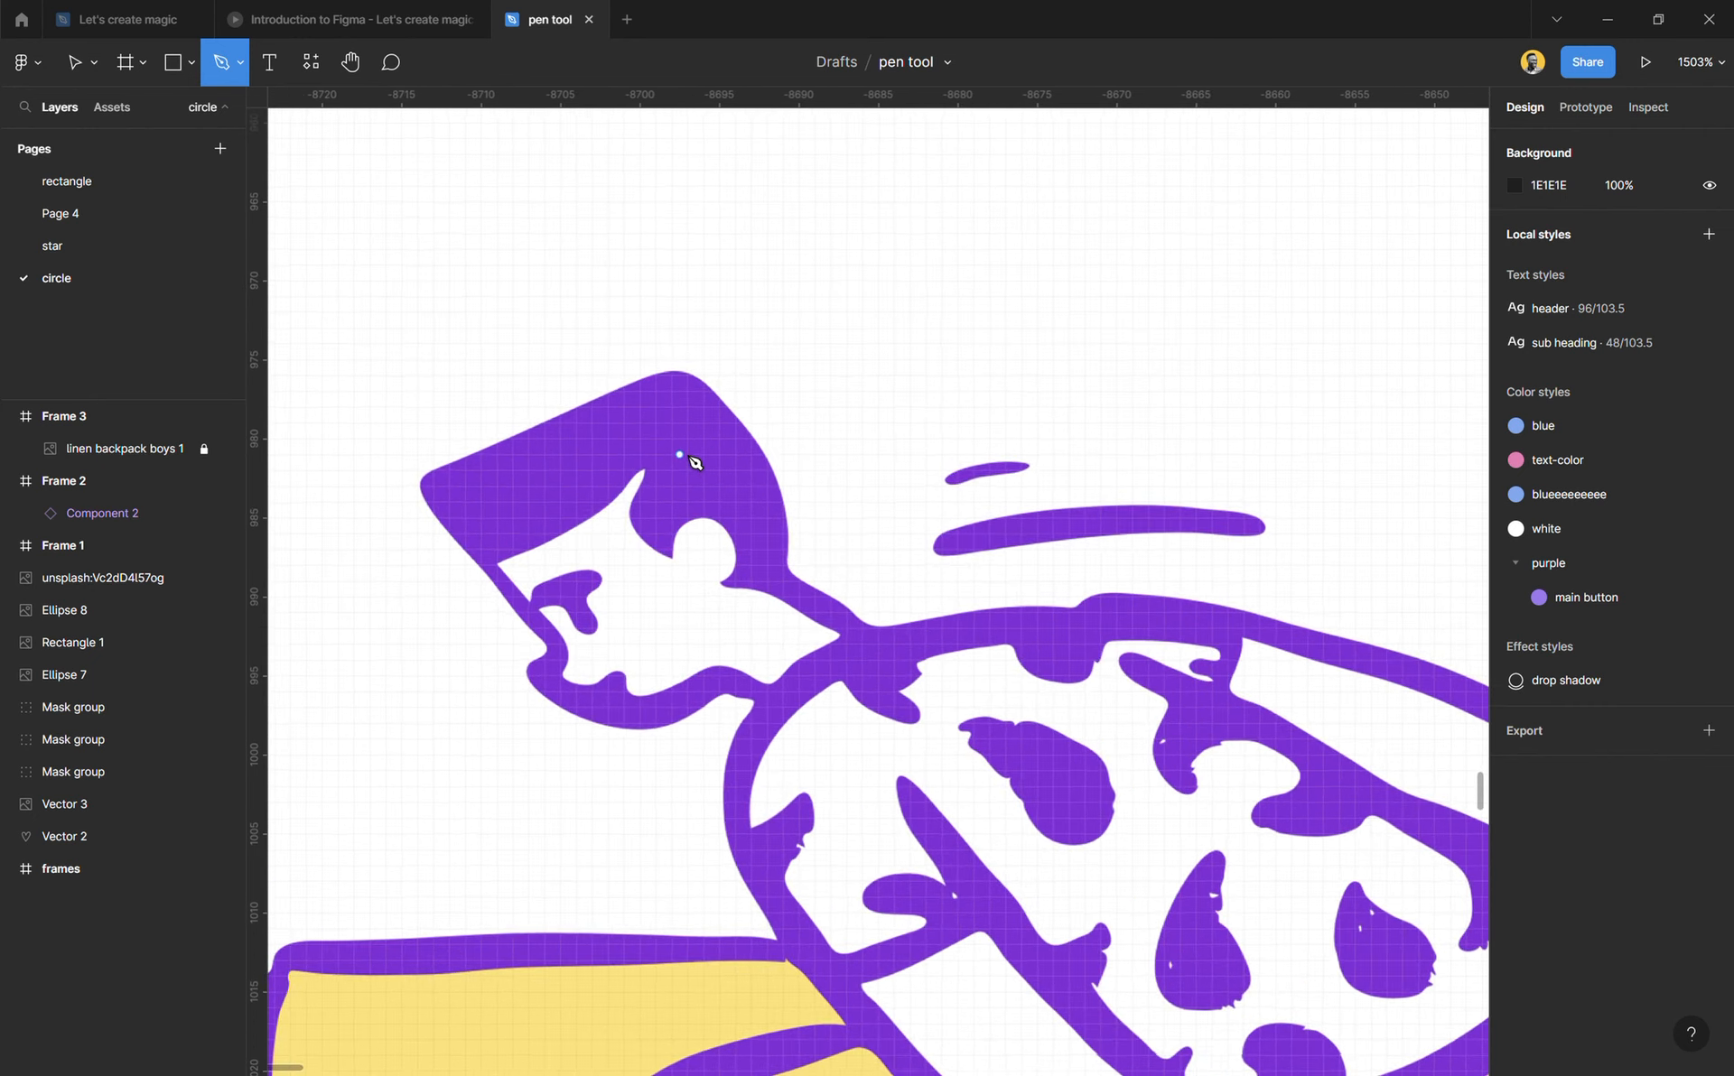
left_click(418, 487)
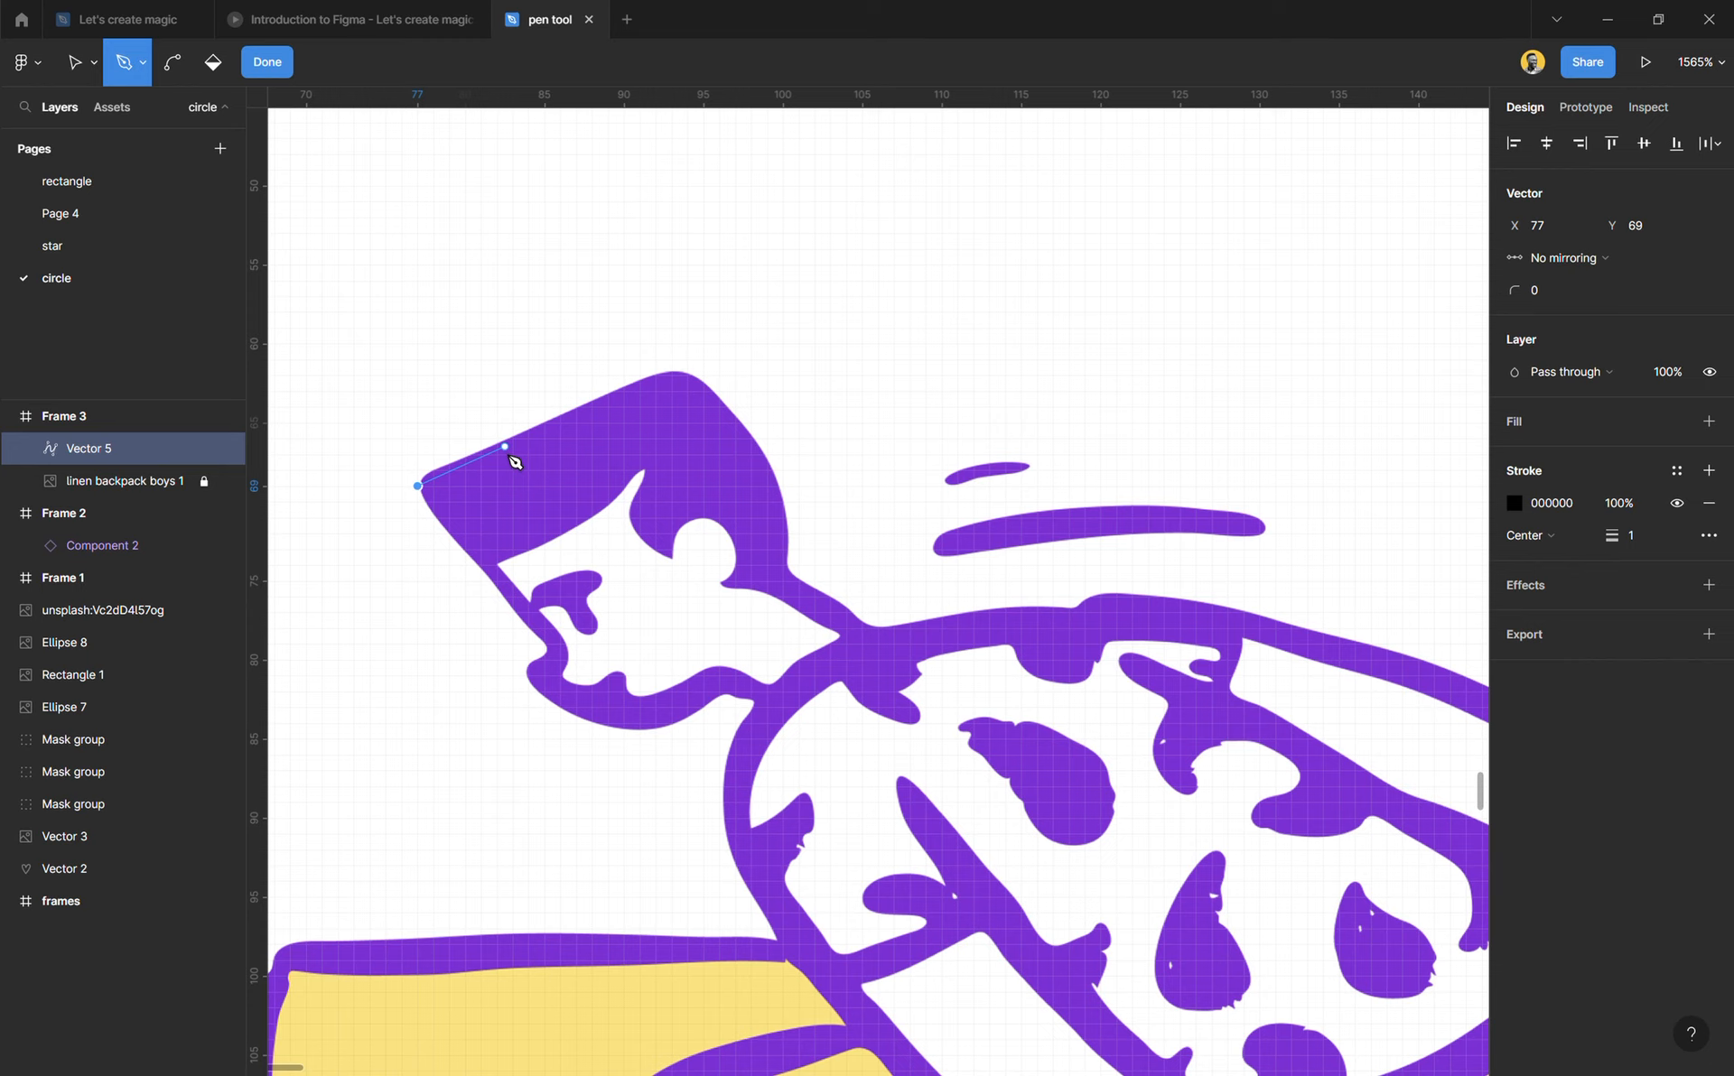
scroll(683, 382, "up", 3, "ctrl")
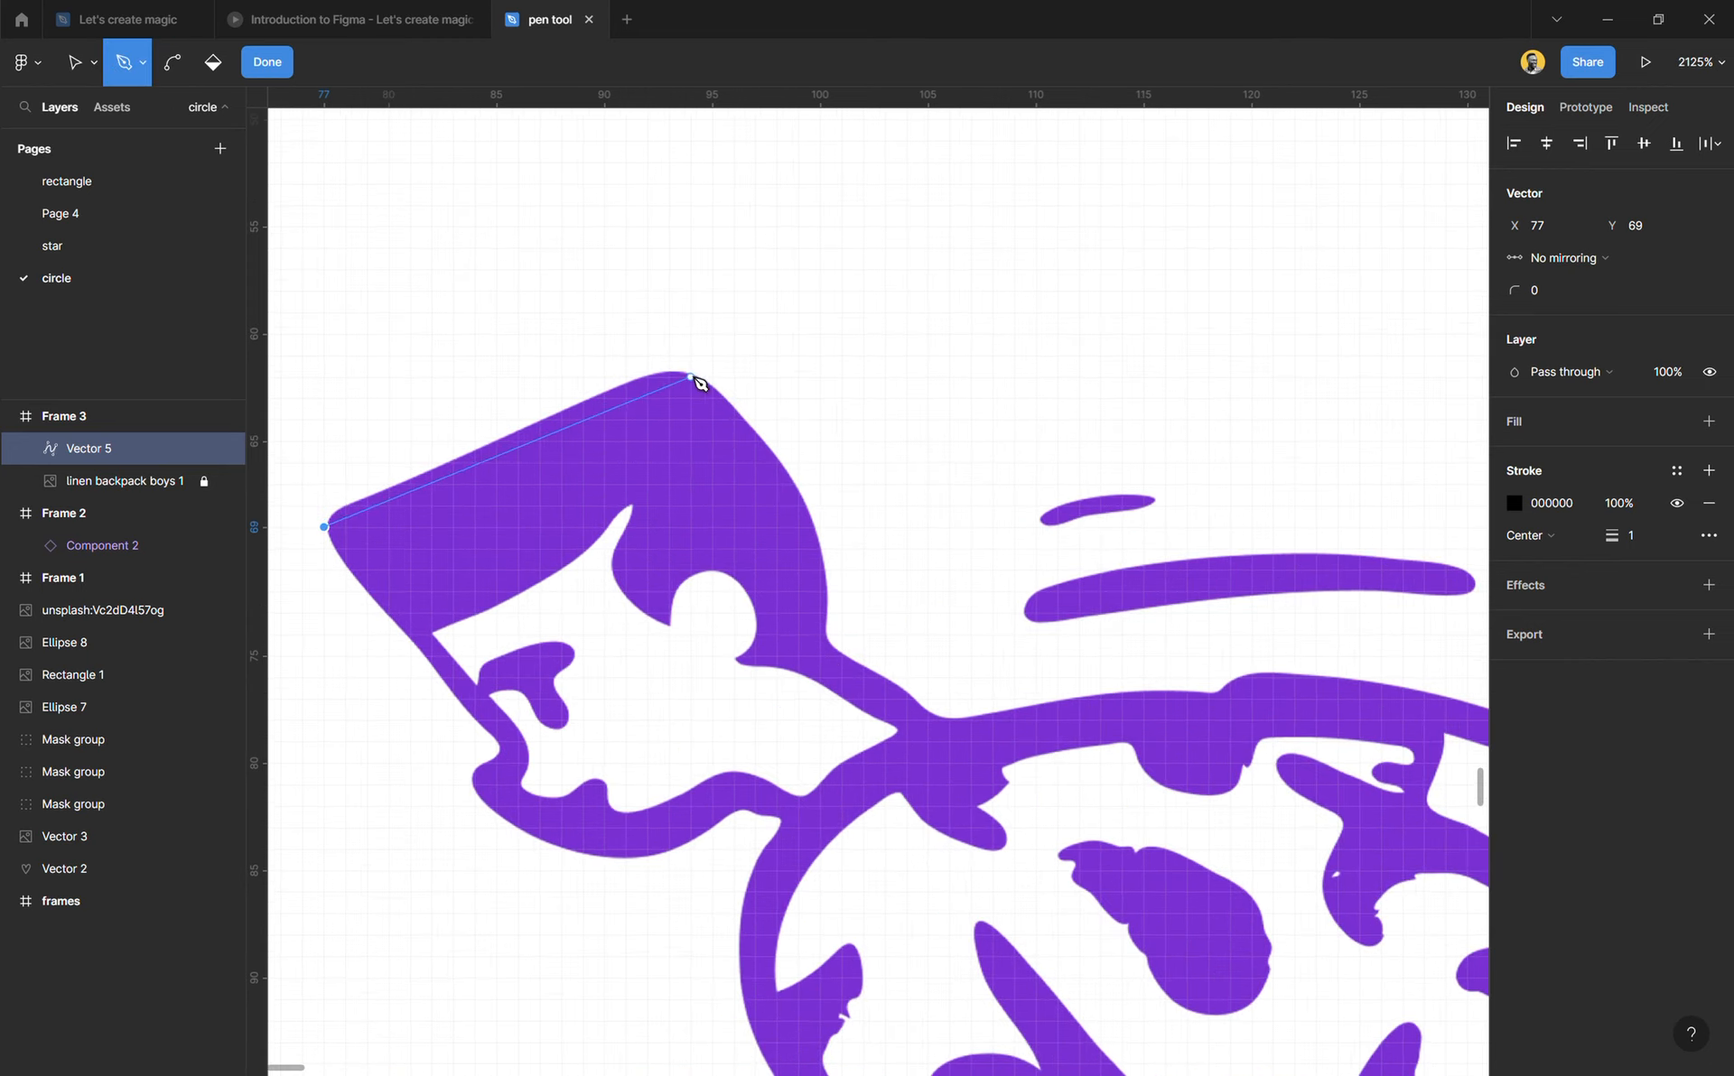
left_click(690, 367)
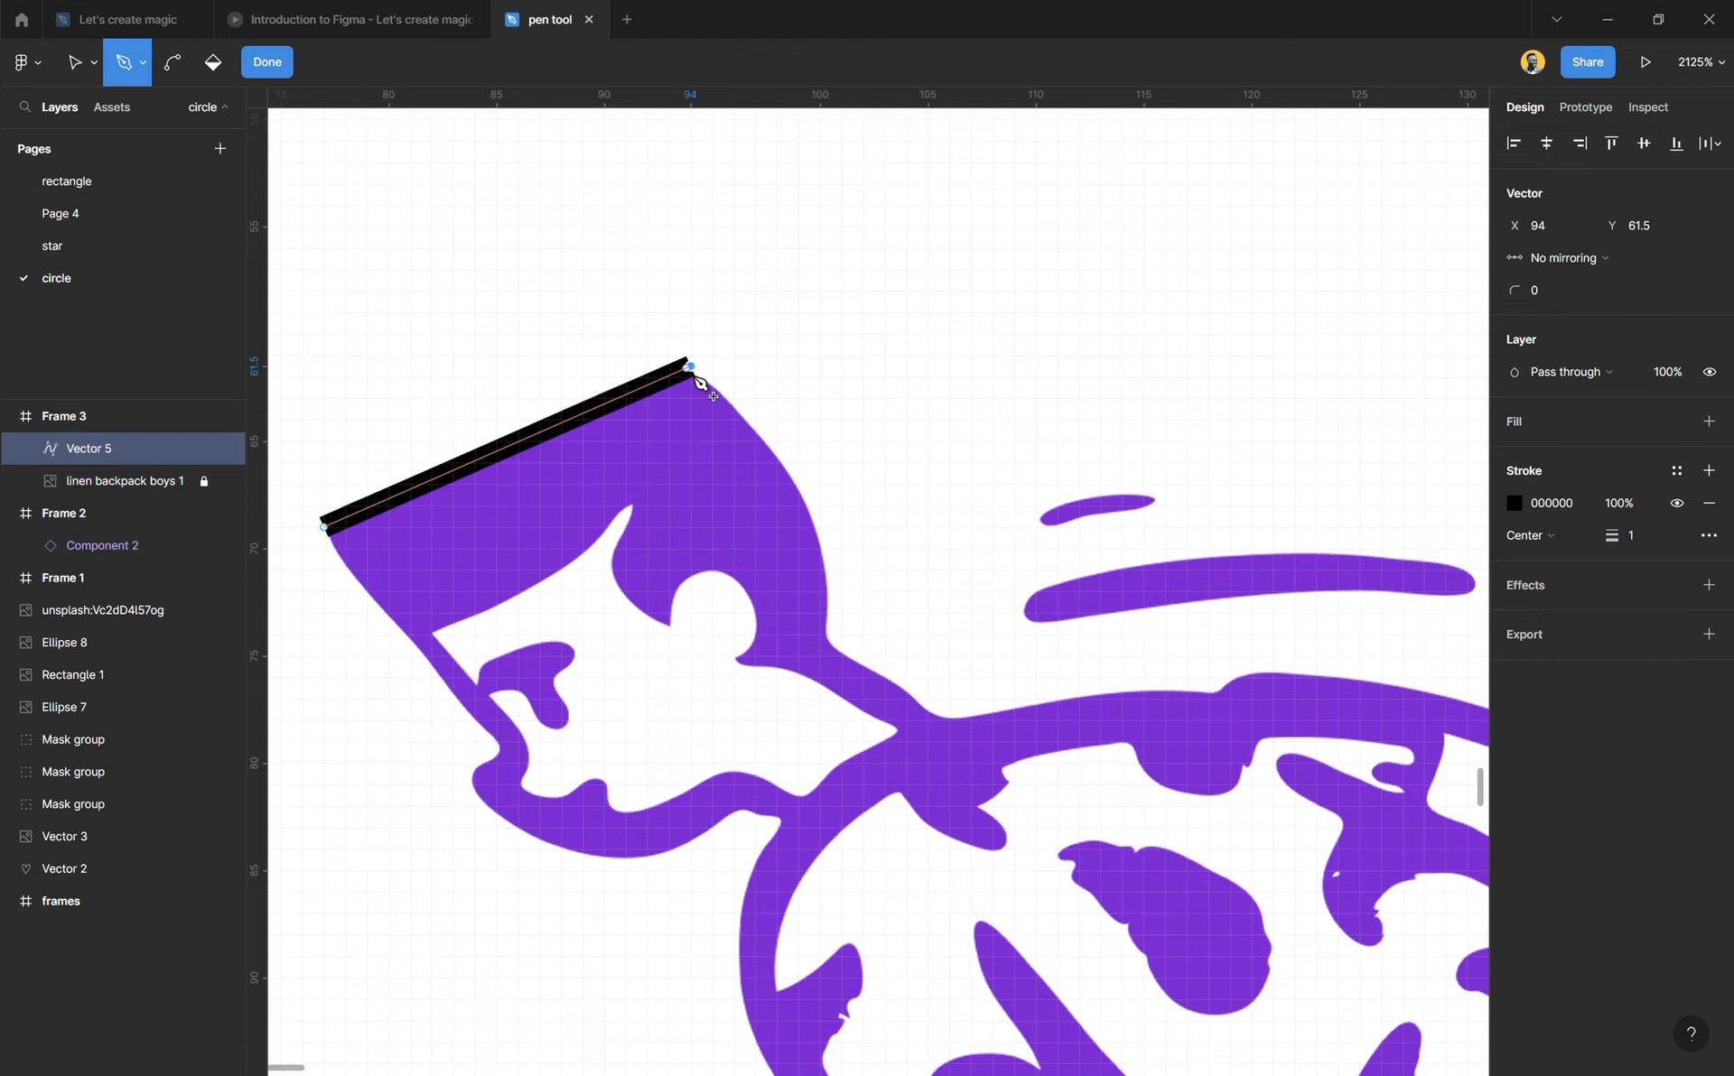
left_click(831, 646)
scroll(840, 651, "down", 2)
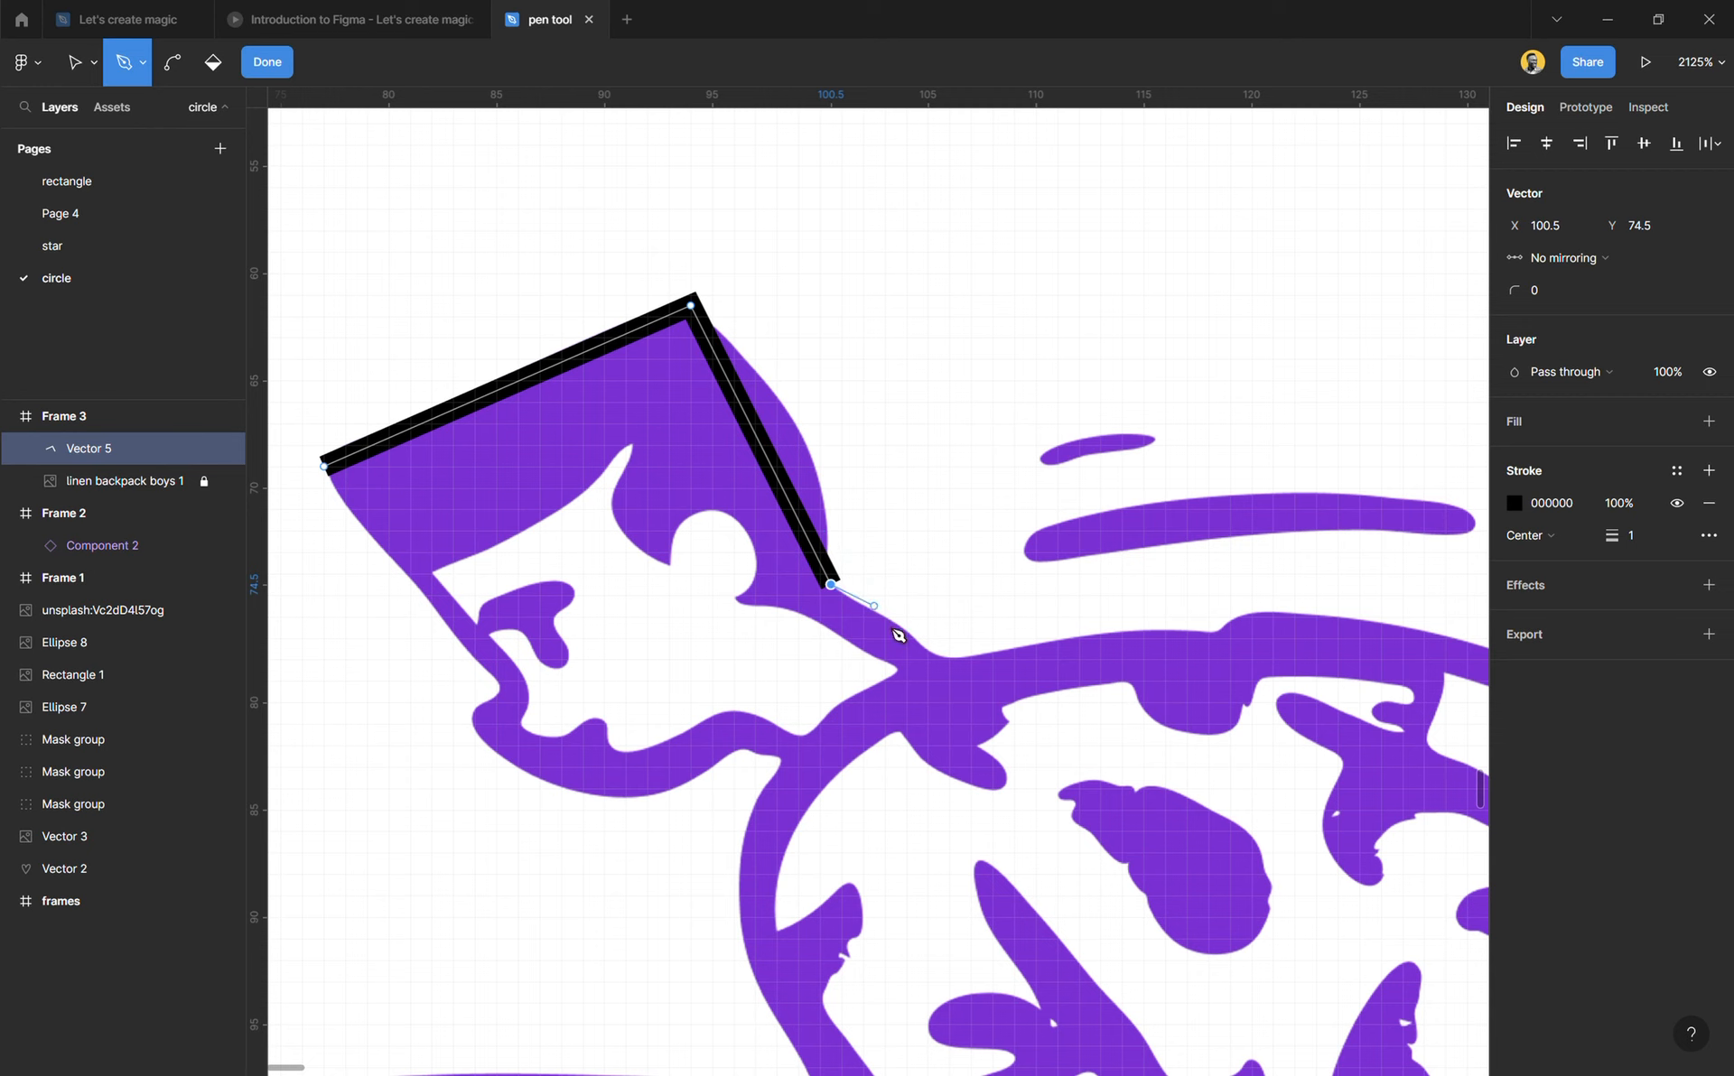
left_click(940, 660)
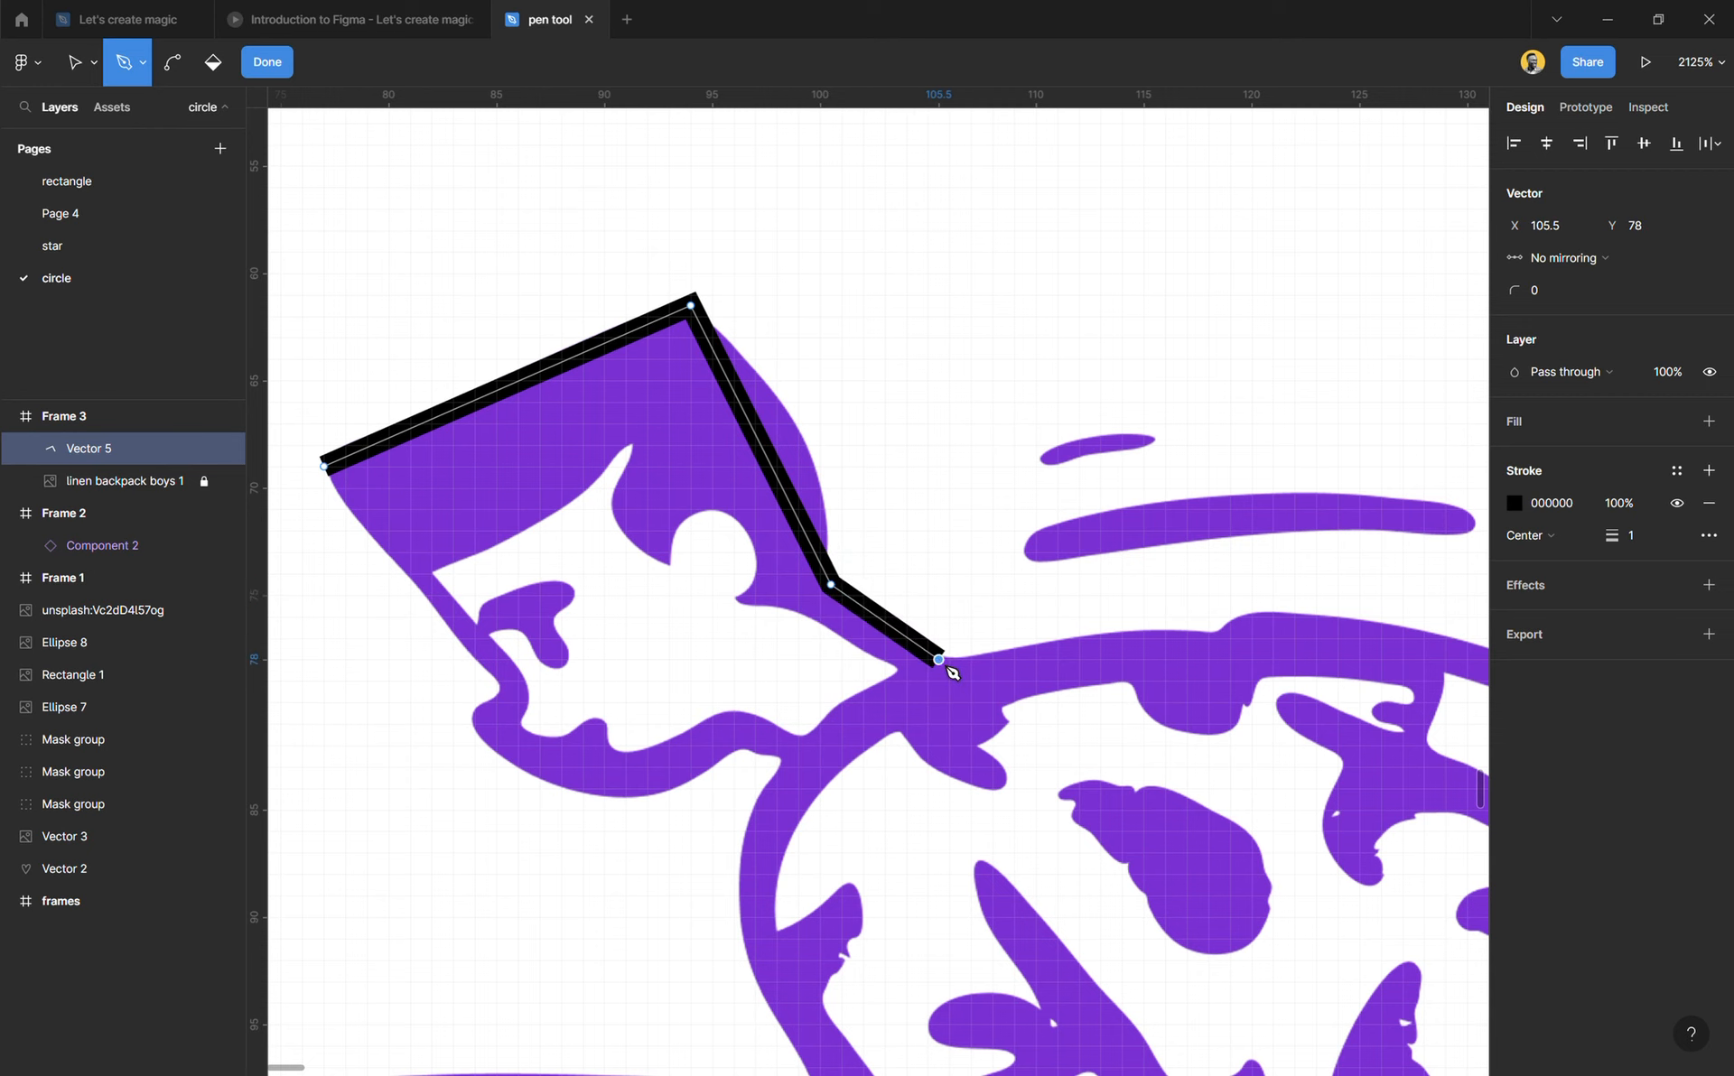
Step: Examine the rest of the figure's outline, from the neck and shoulder to the arms, trousers and shoes, with the path still open
scroll(763, 661, "down", 4, "ctrl")
scroll(758, 663, "down", 3)
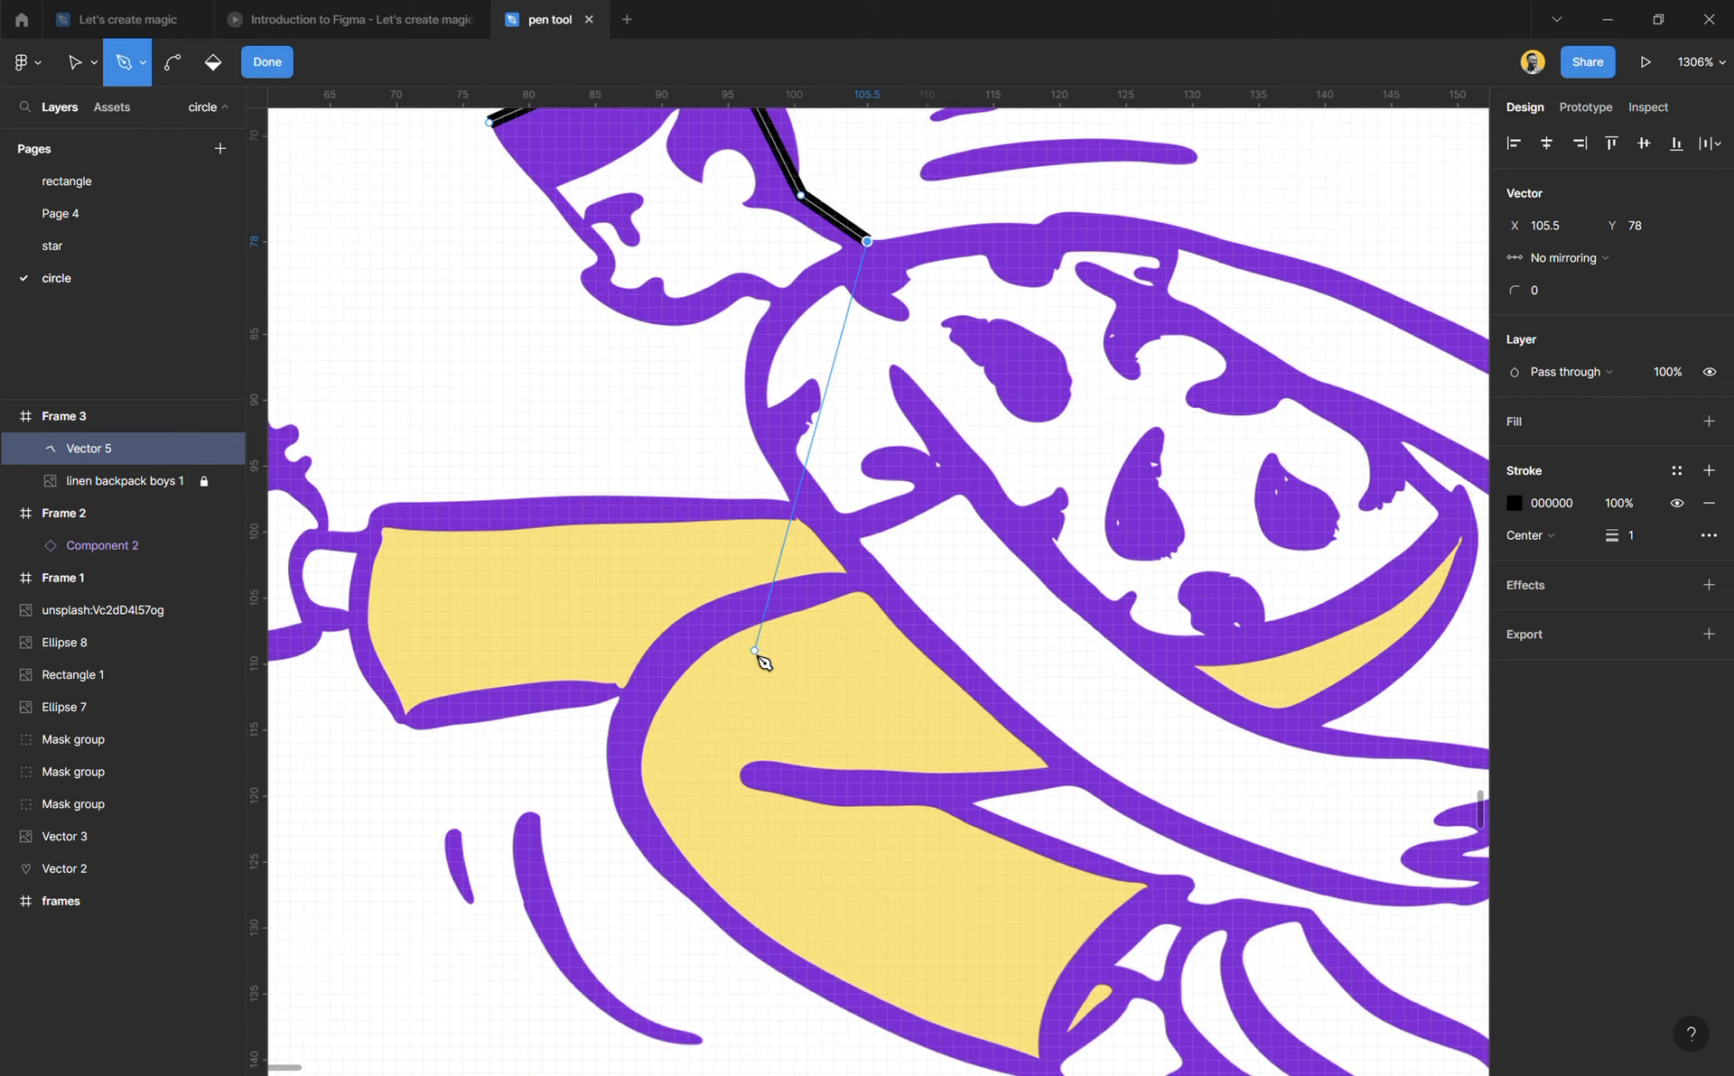
scroll(759, 663, "down", 4, "ctrl")
scroll(758, 663, "up", 1, "ctrl")
scroll(759, 664, "up", 2, "ctrl")
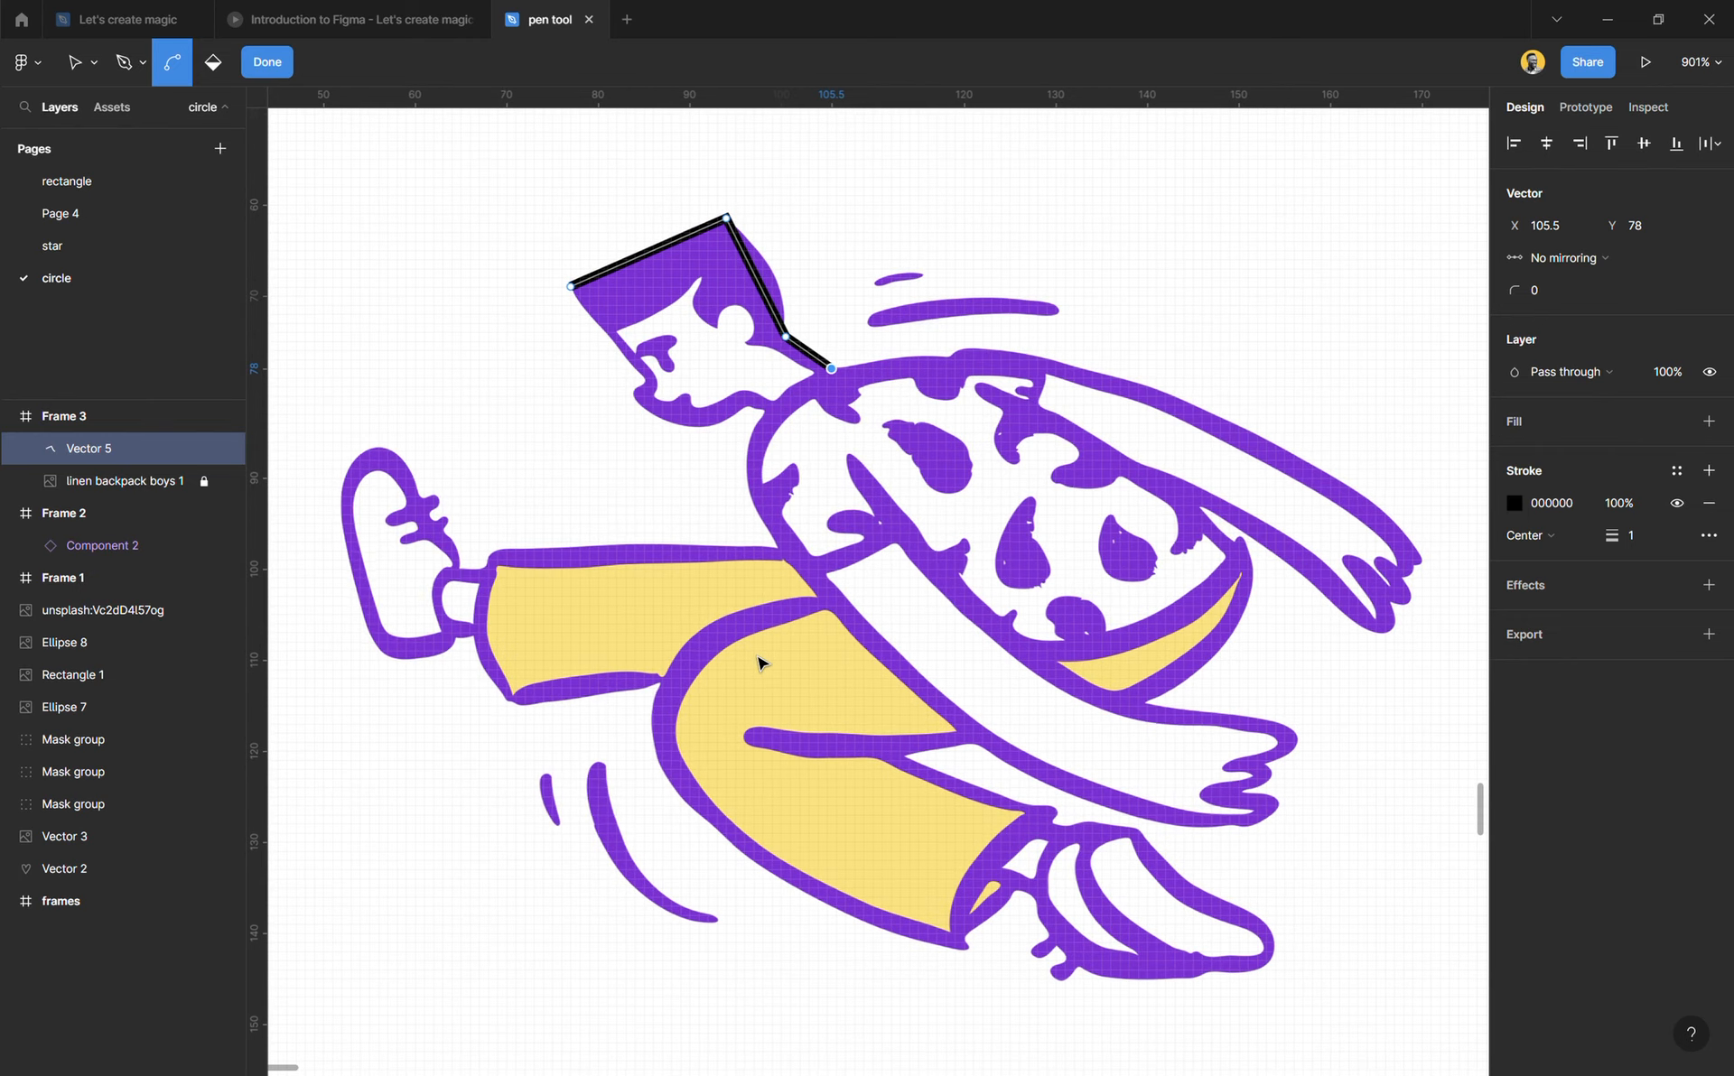
key("p")
scroll(763, 662, "up", 1)
scroll(763, 662, "up", 1)
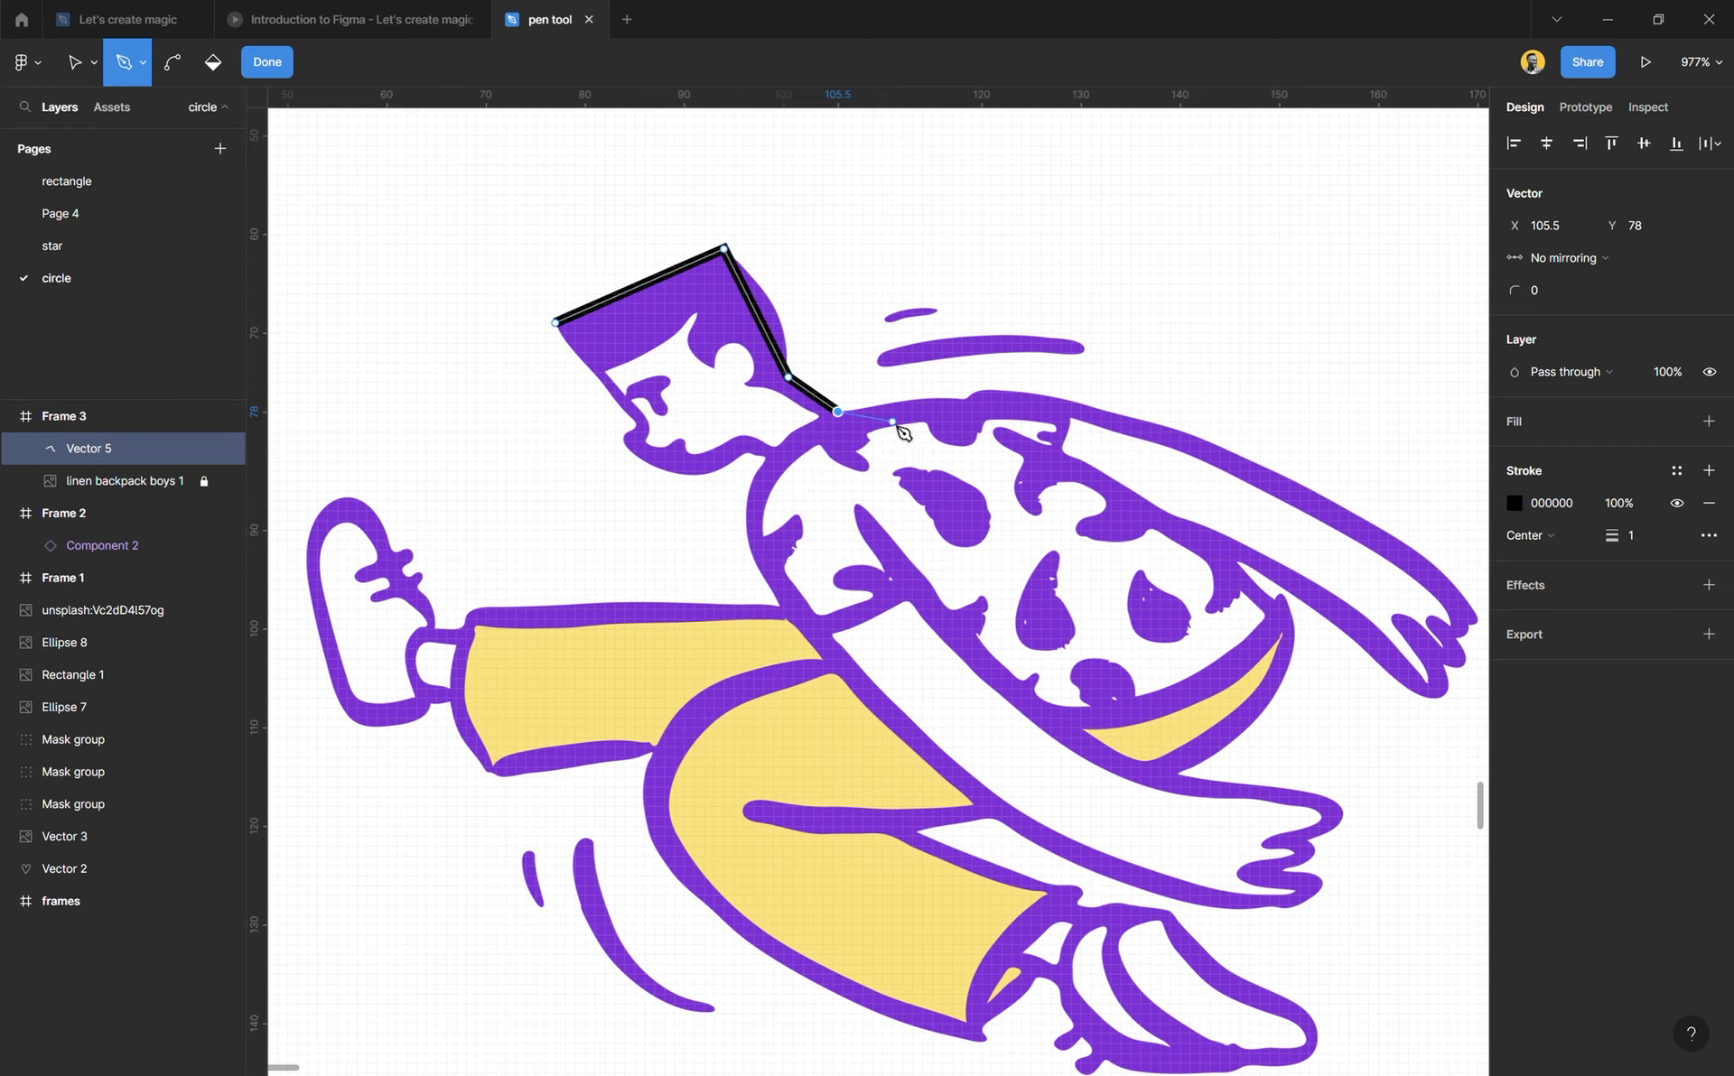
scroll(903, 433, "up", 1)
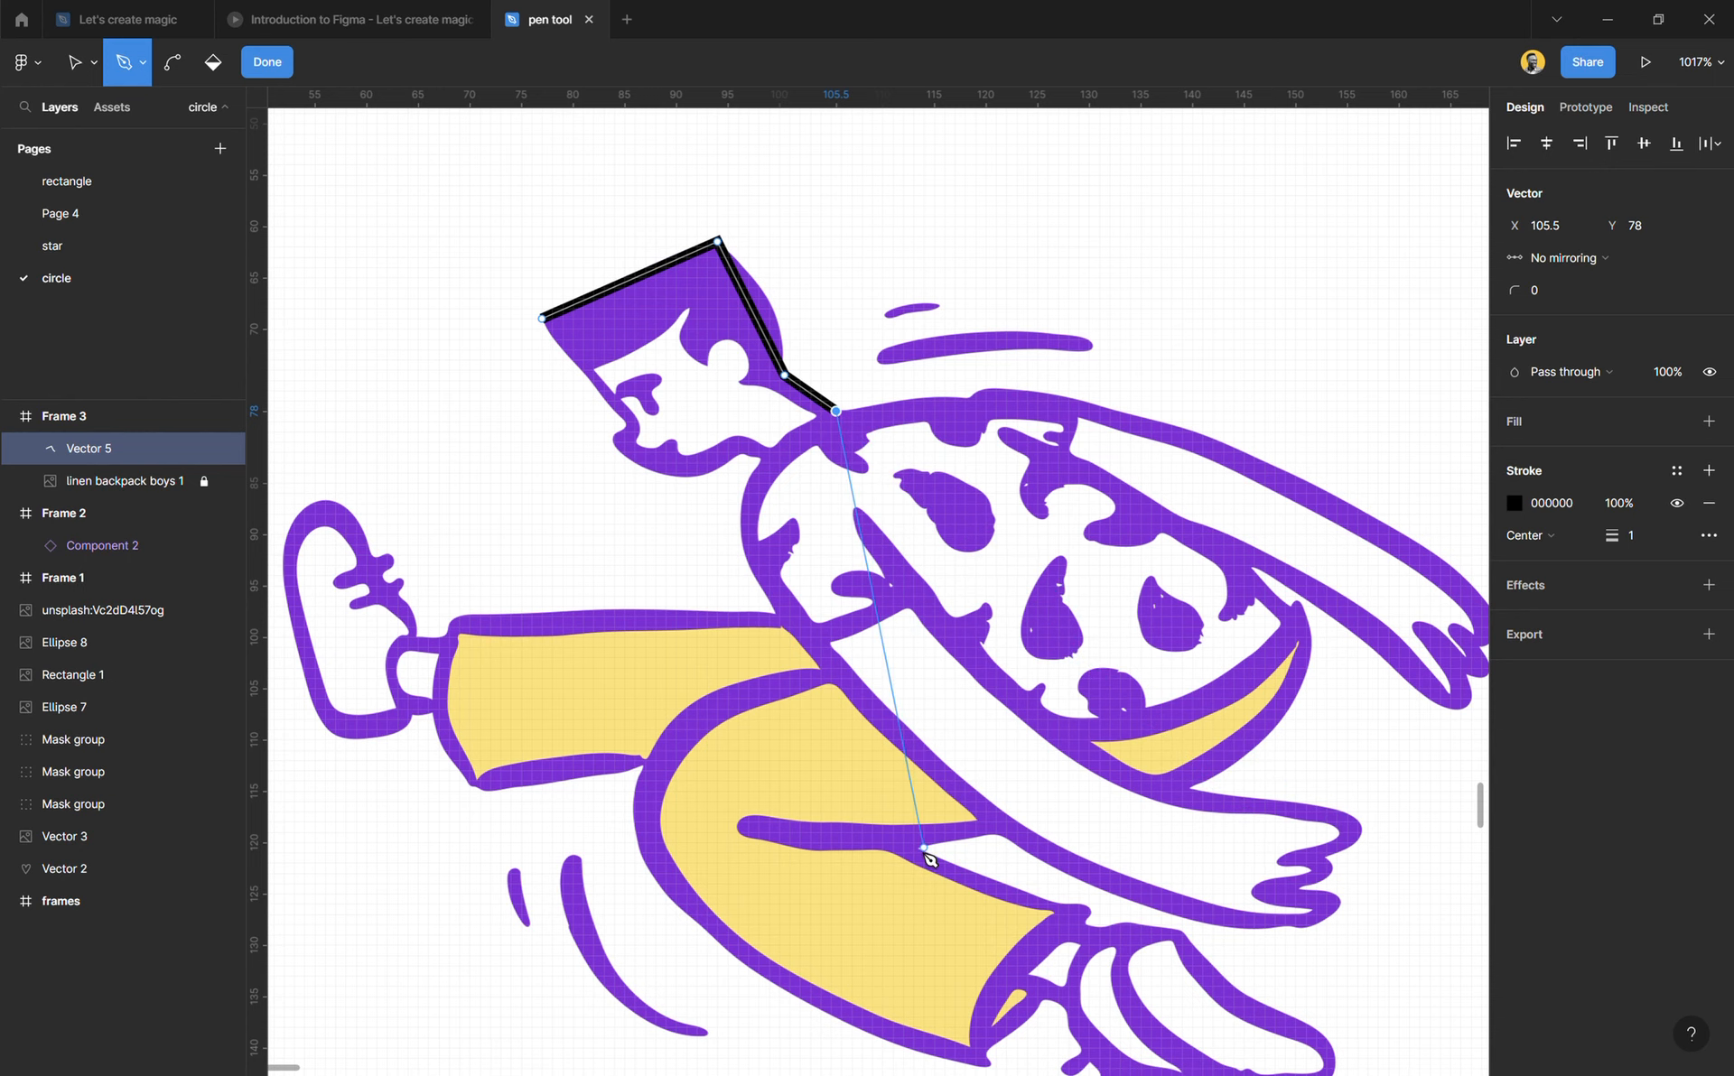
scroll(926, 860, "down", 1)
scroll(921, 840, "down", 5)
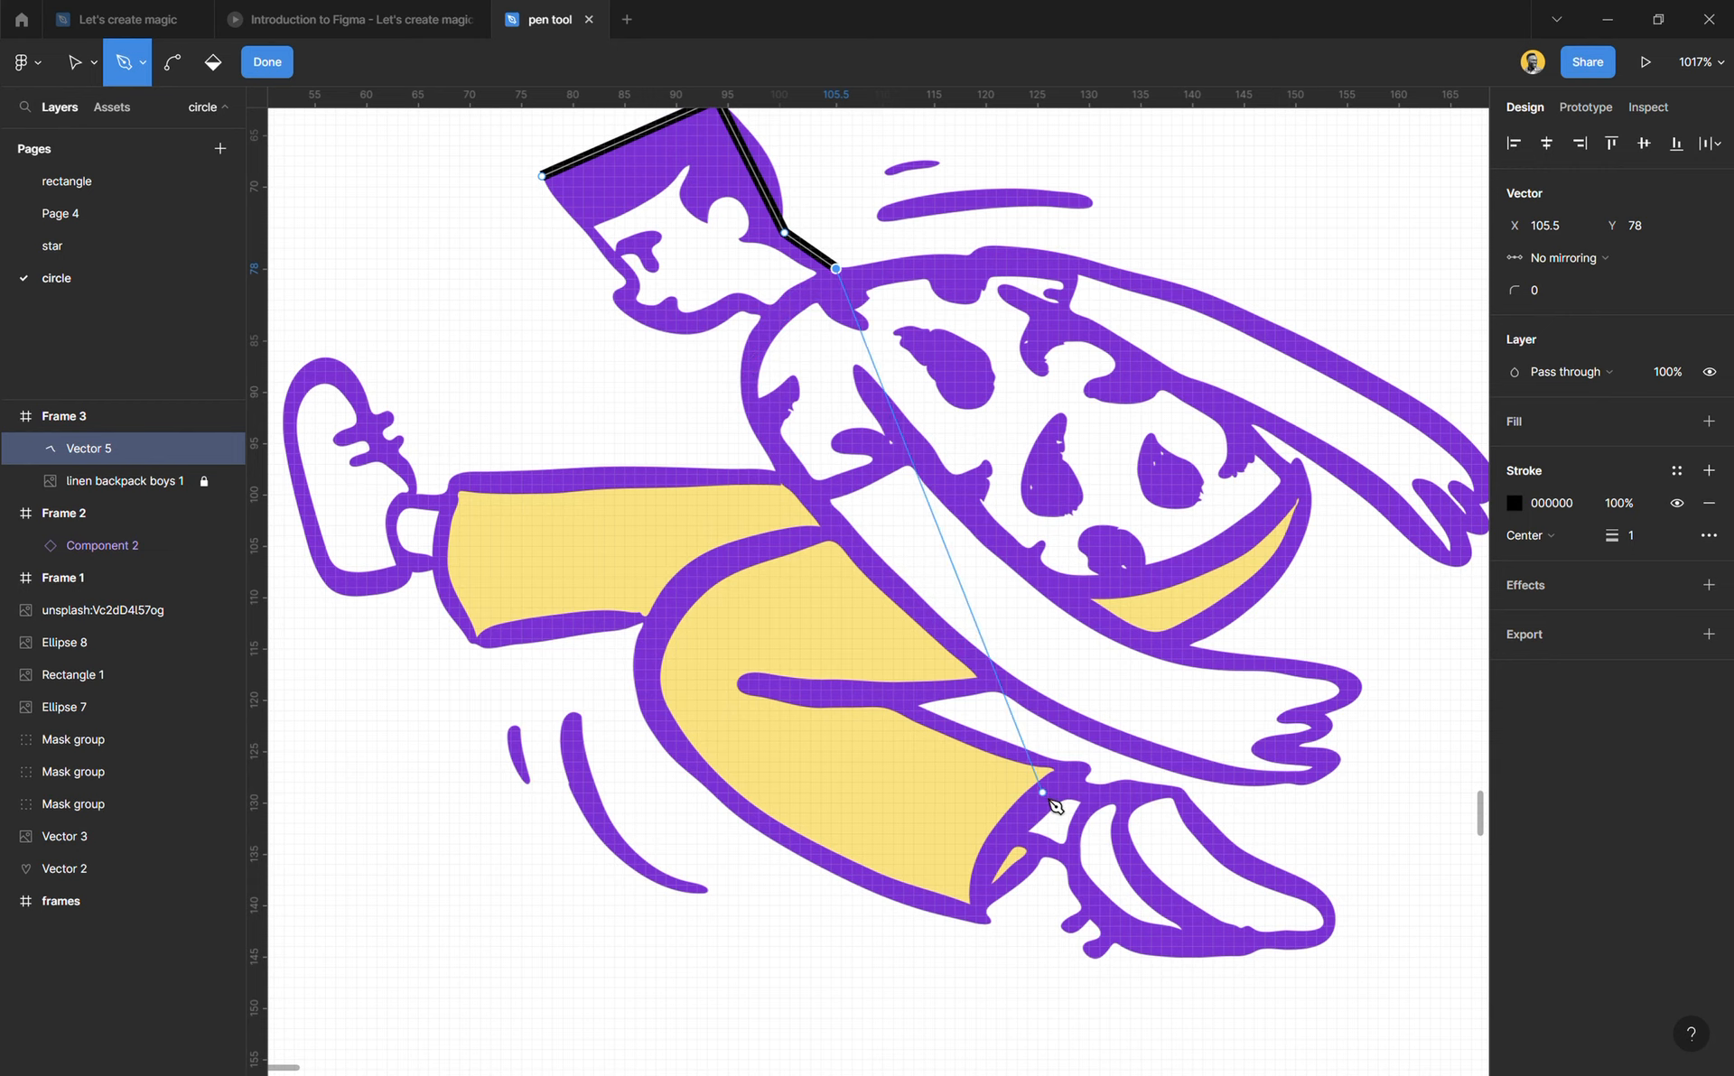
scroll(760, 686, "up", 3)
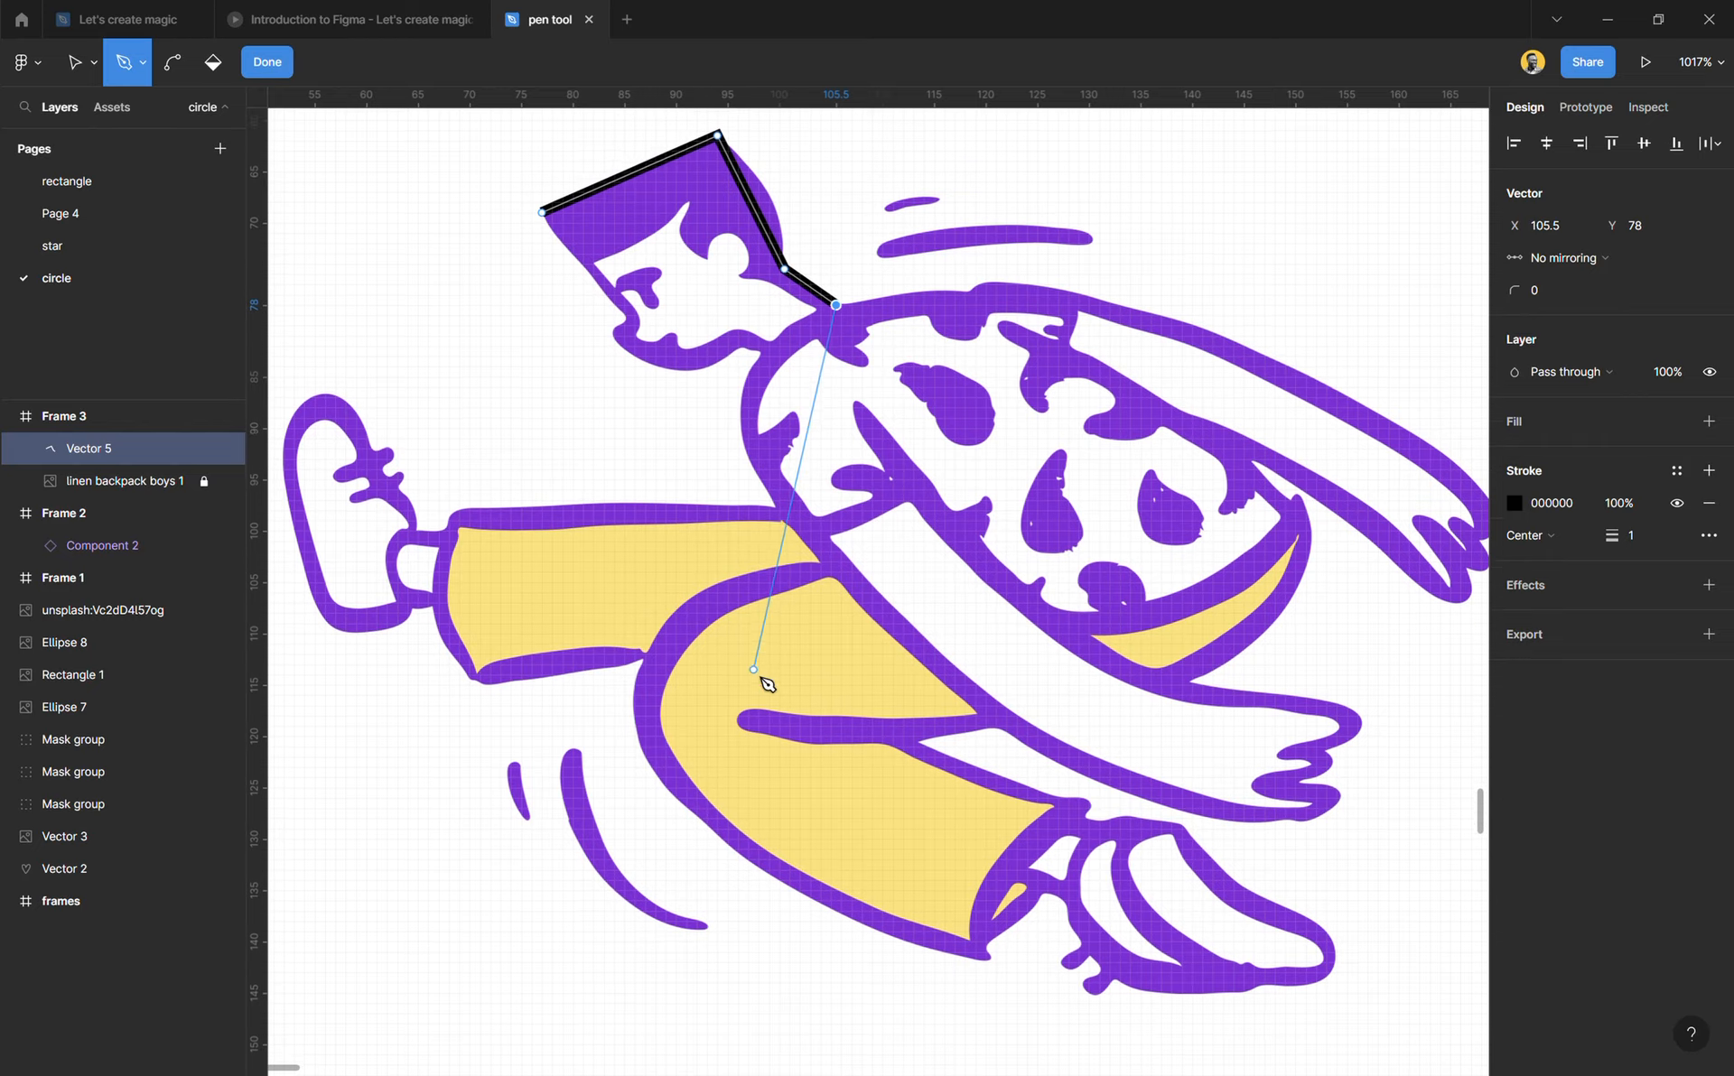
scroll(794, 442, "right", 5)
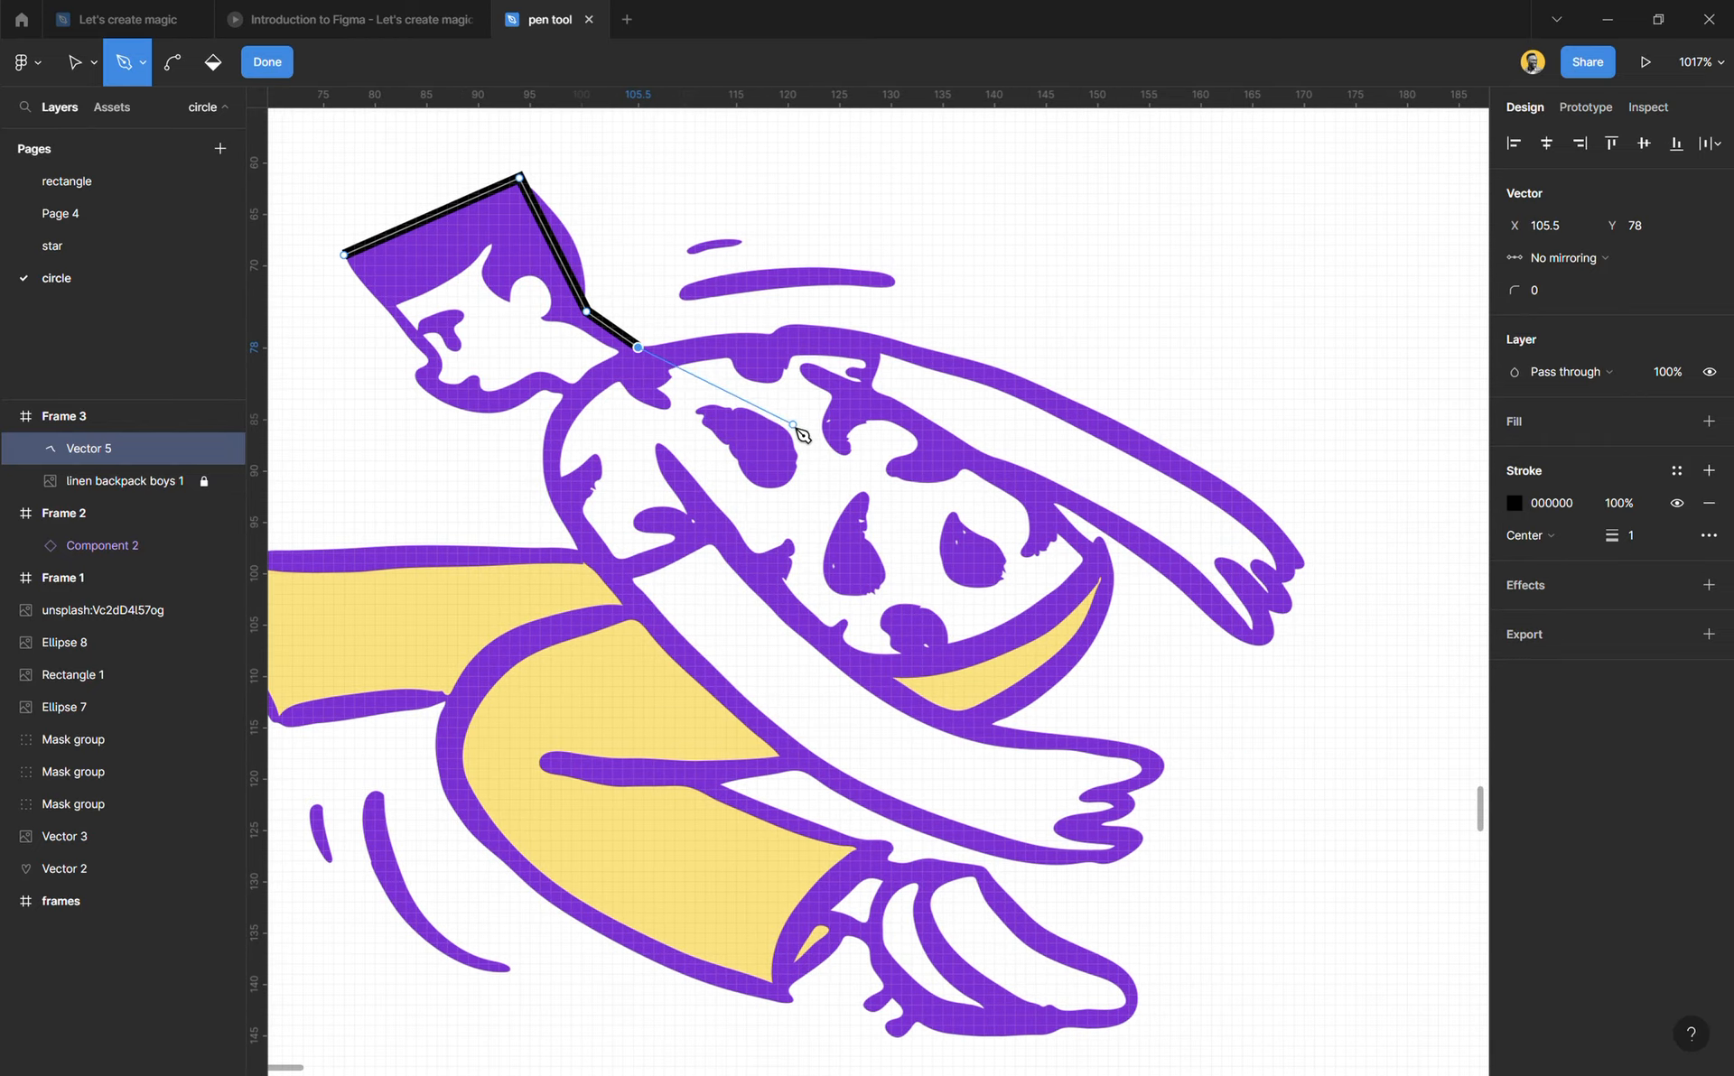
scroll(818, 343, "up", 3)
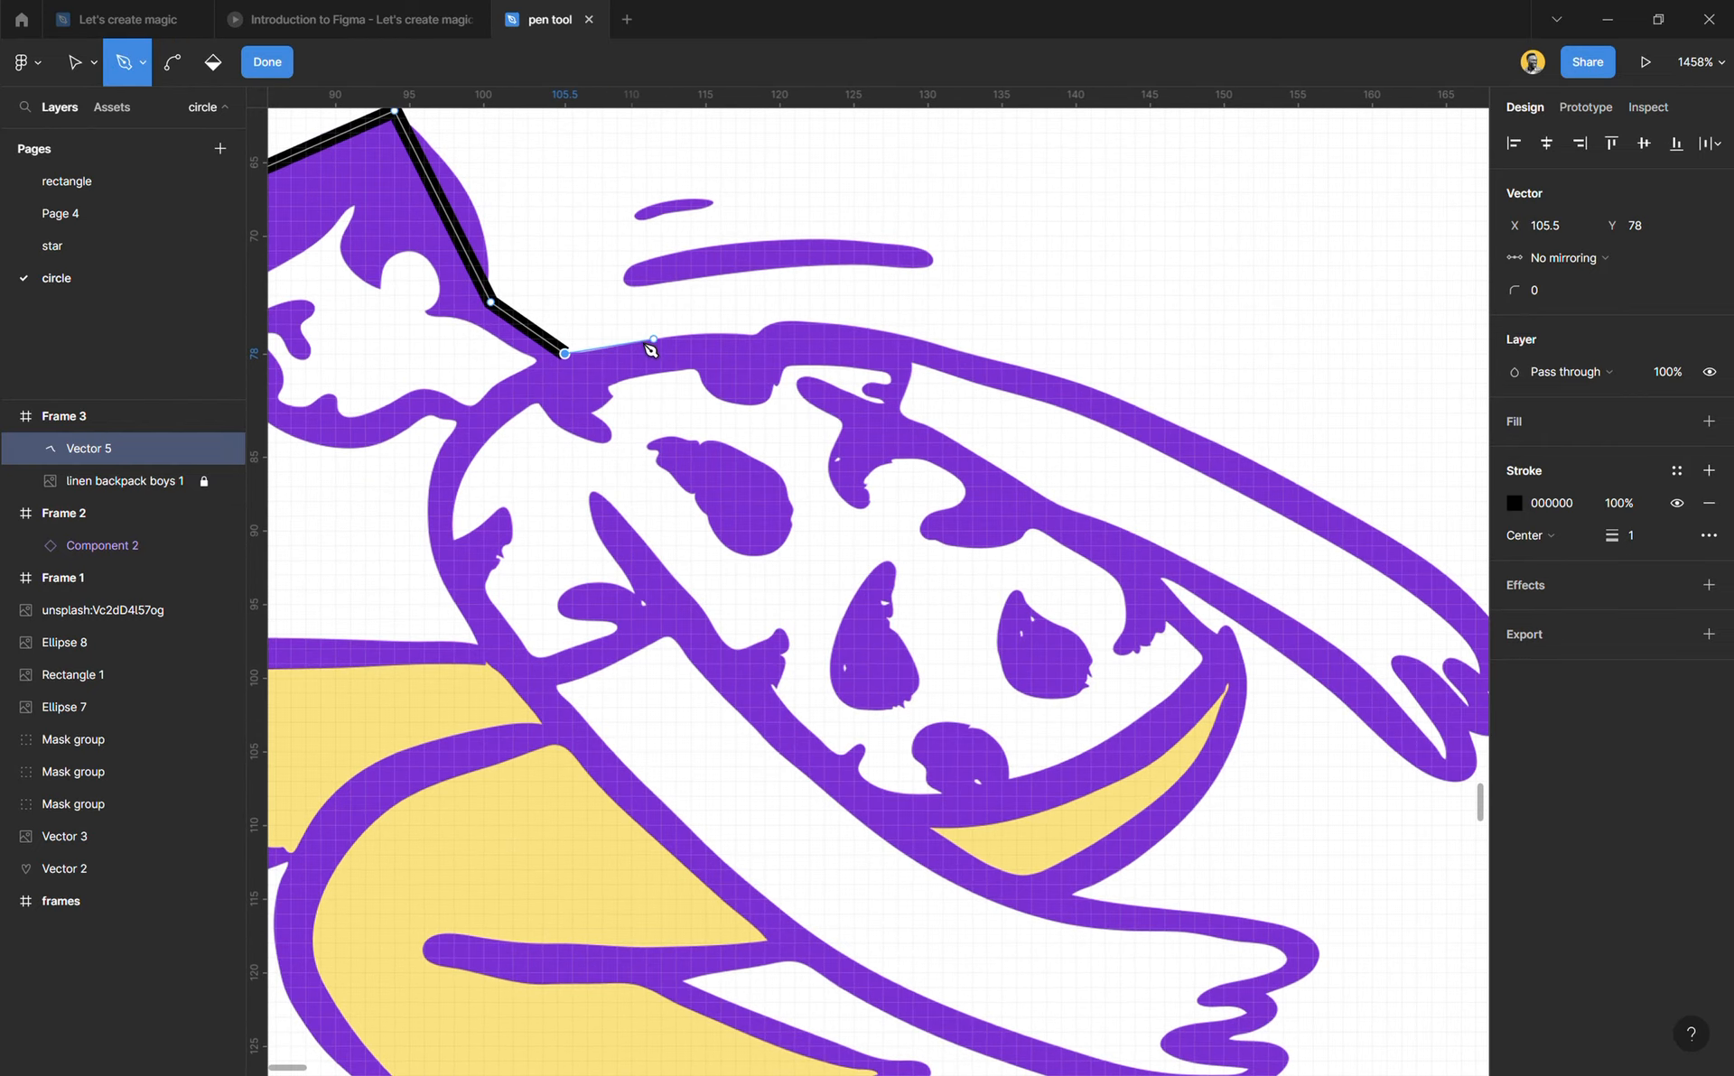
Step: Curve the open Pen path over the shoulder to X 118.5, Y 77 and adjust that point's incoming handle to X 113.5, Y 75.5
scroll(646, 348, "up", 1)
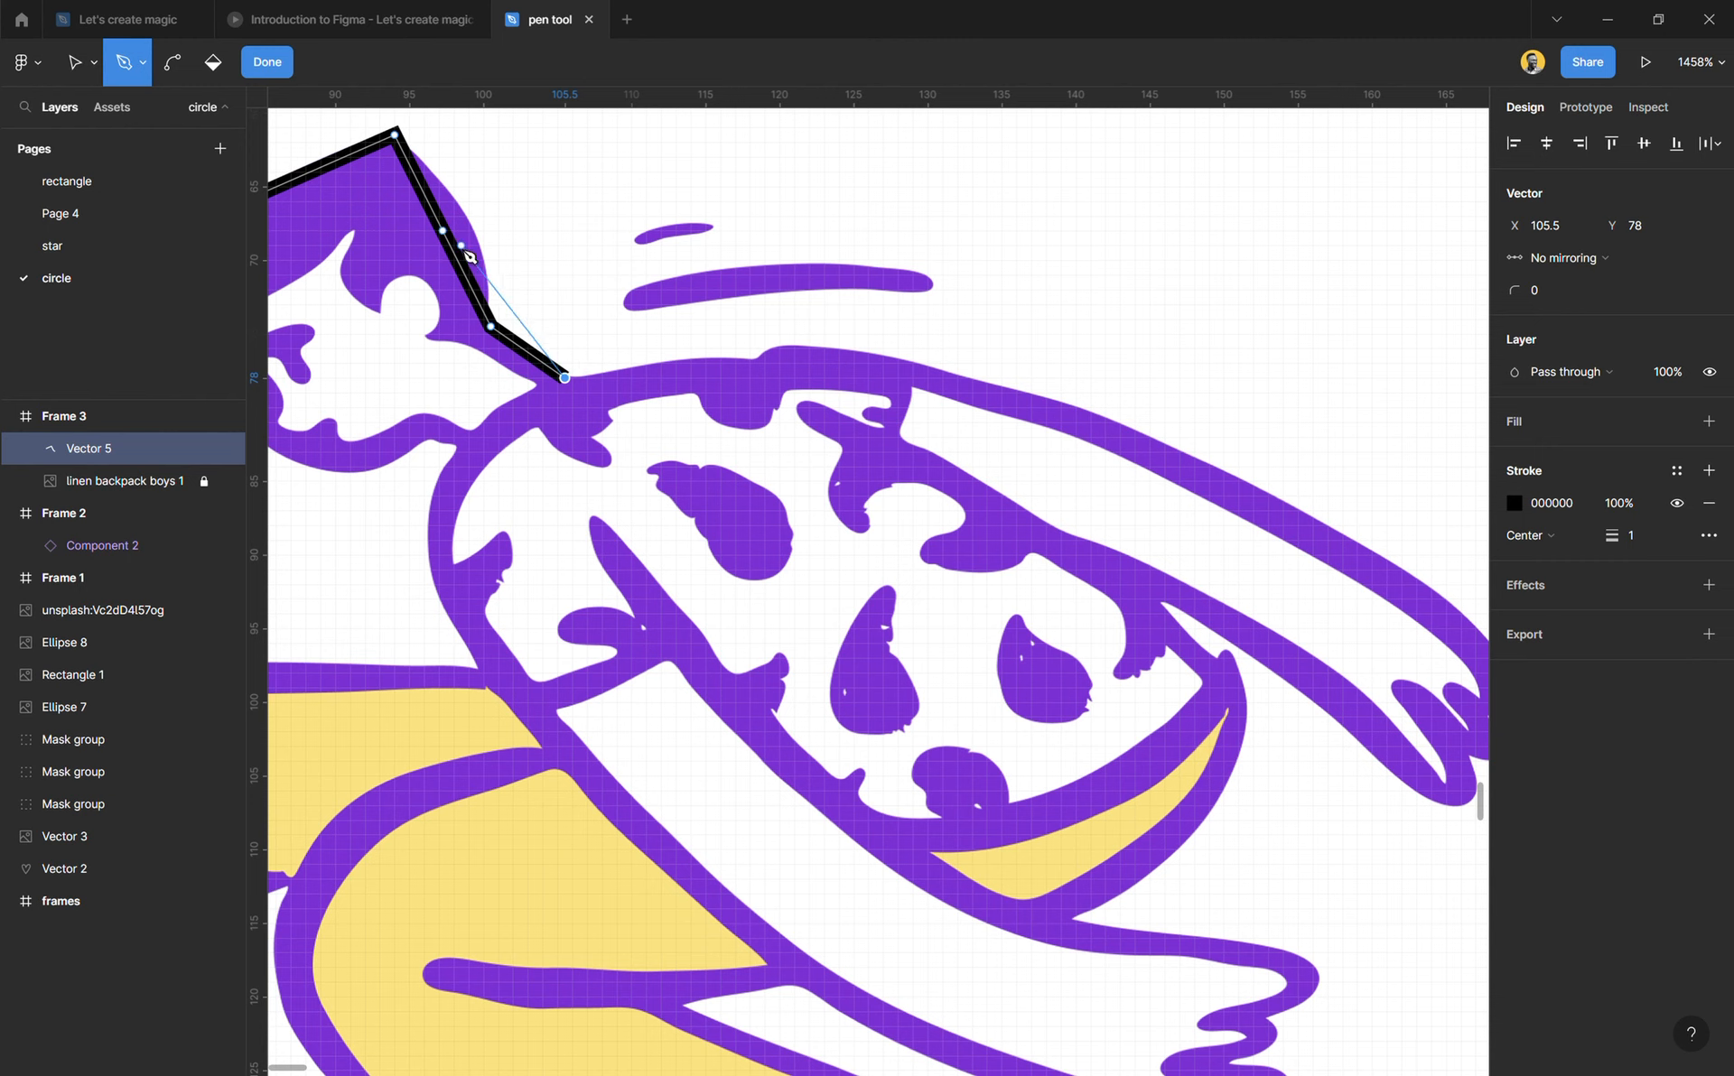
scroll(679, 386, "up", 3)
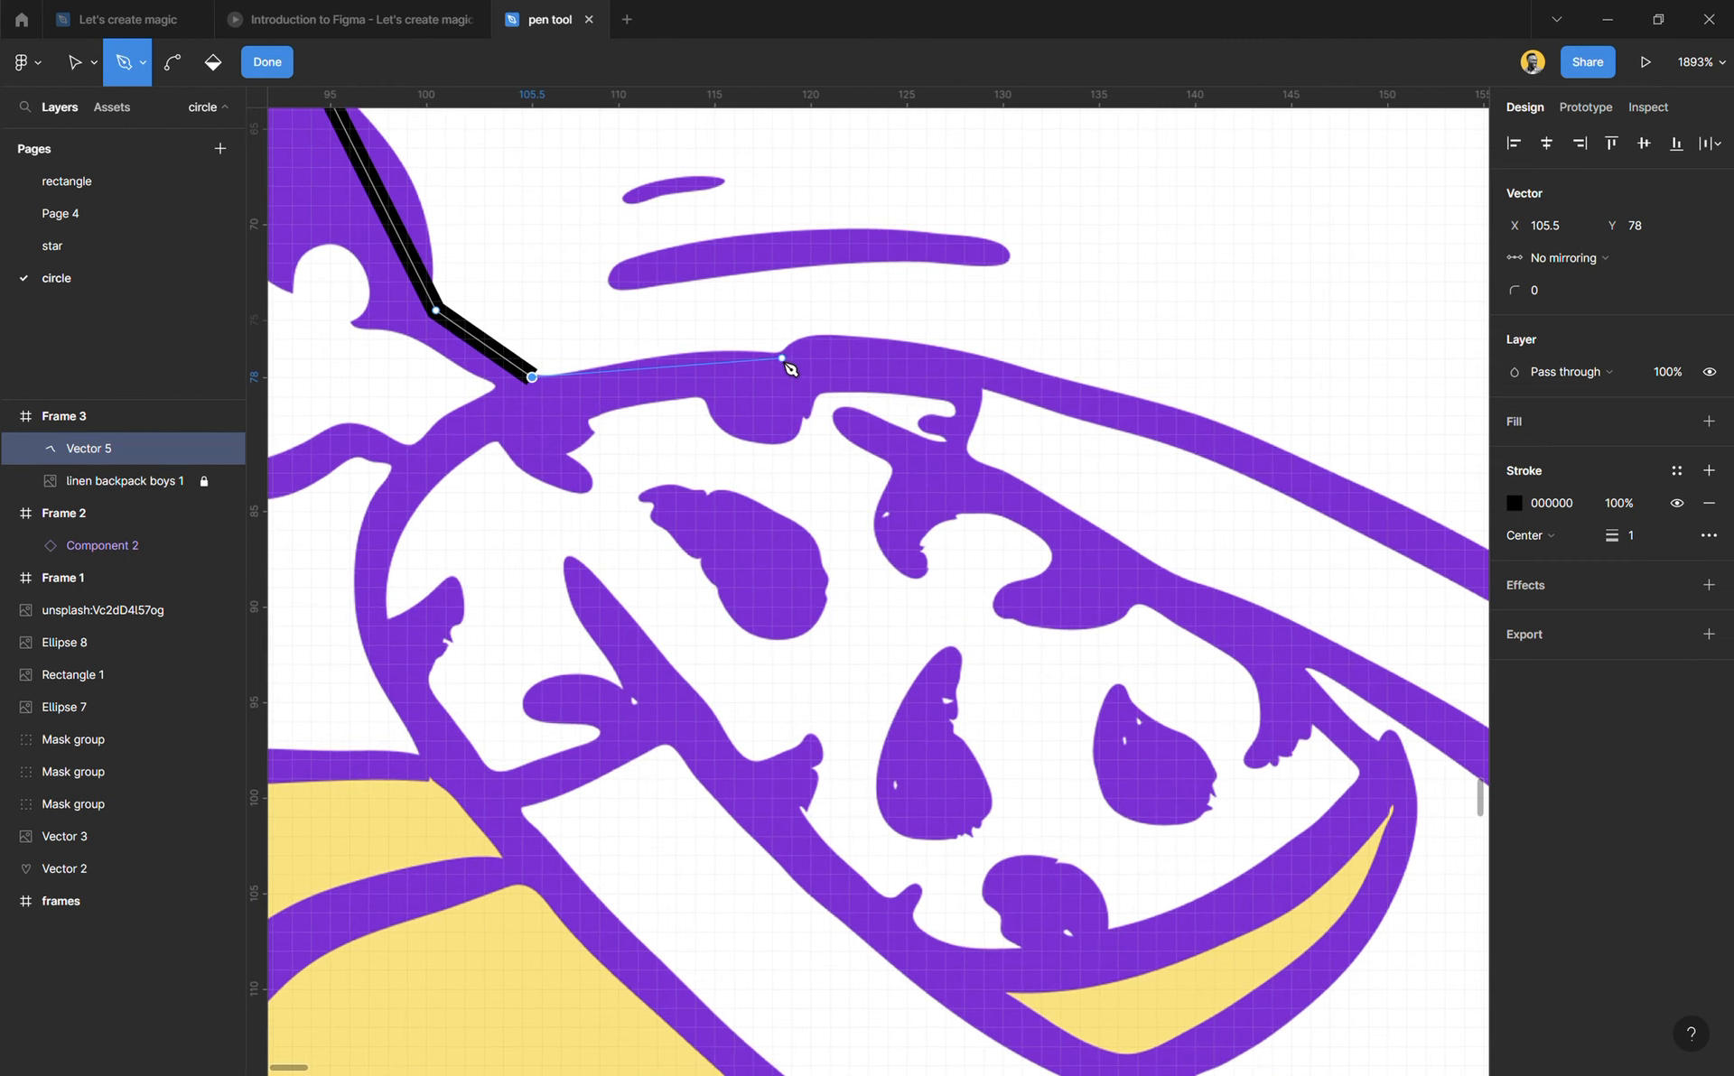
left_click_drag(782, 359, 924, 401)
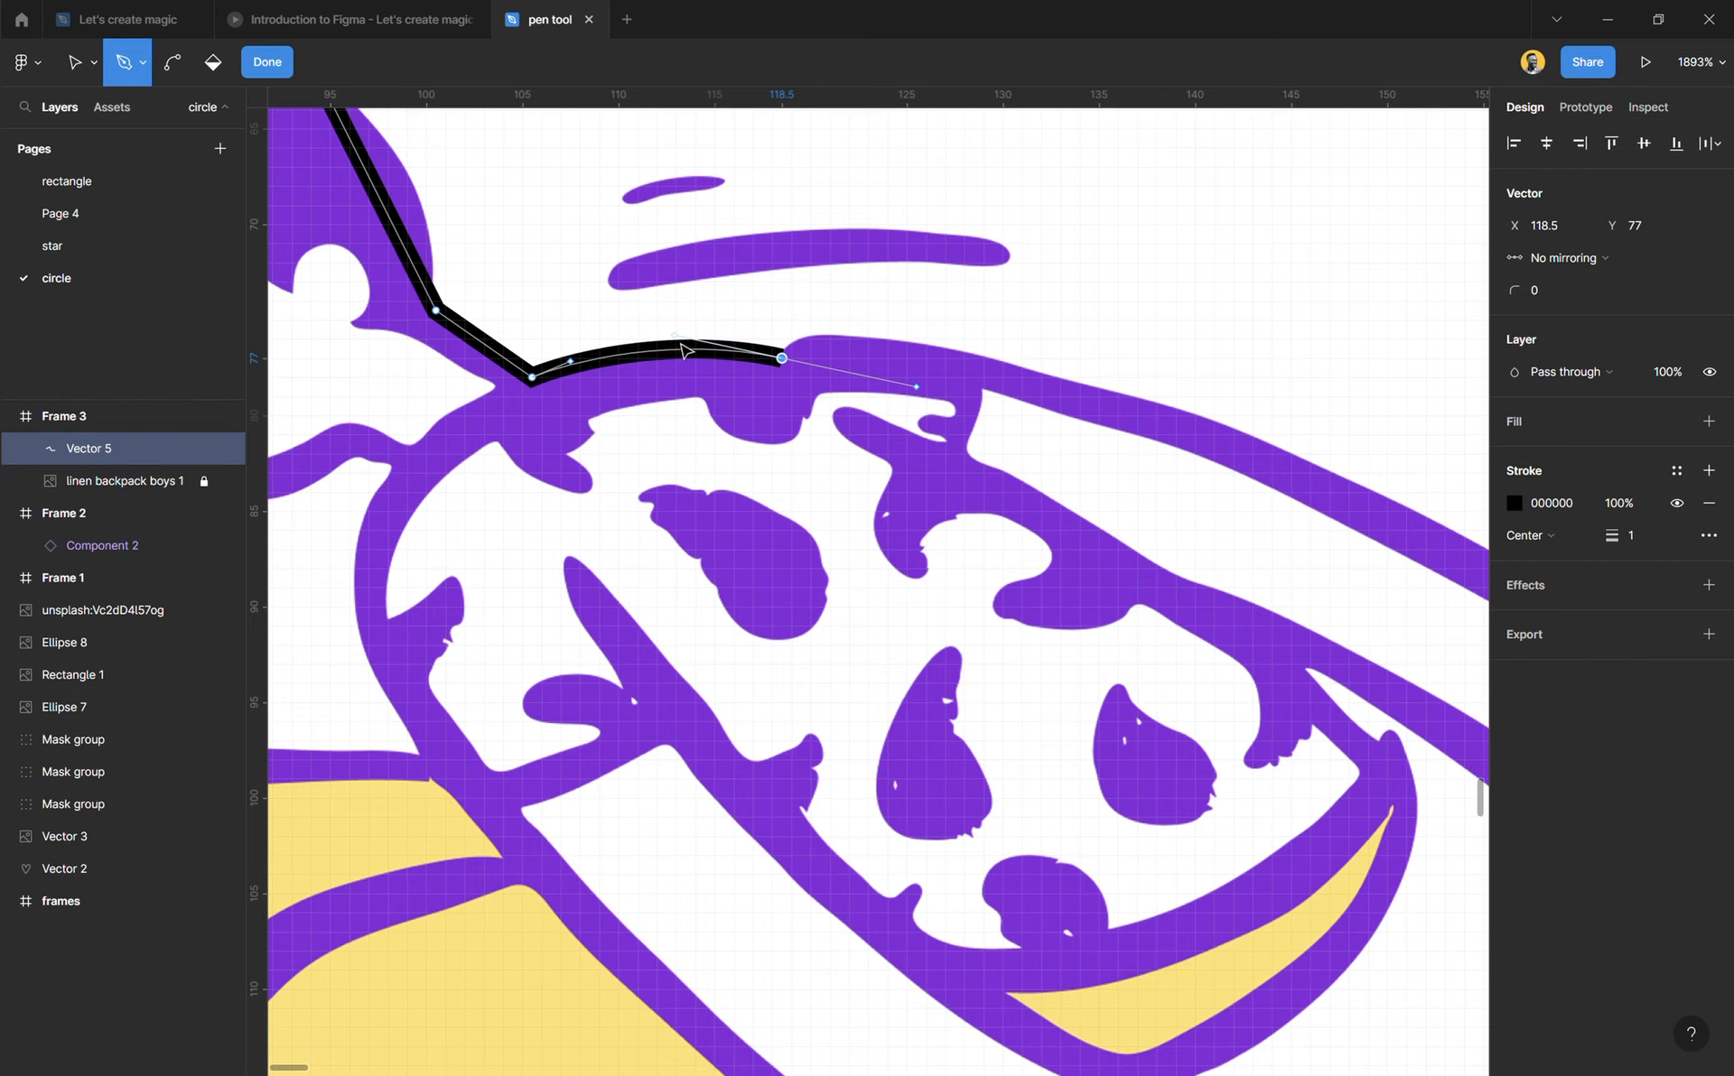
mouse_move(680, 341)
left_mouse_down()
mouse_move(701, 297)
mouse_move(695, 334)
left_mouse_up()
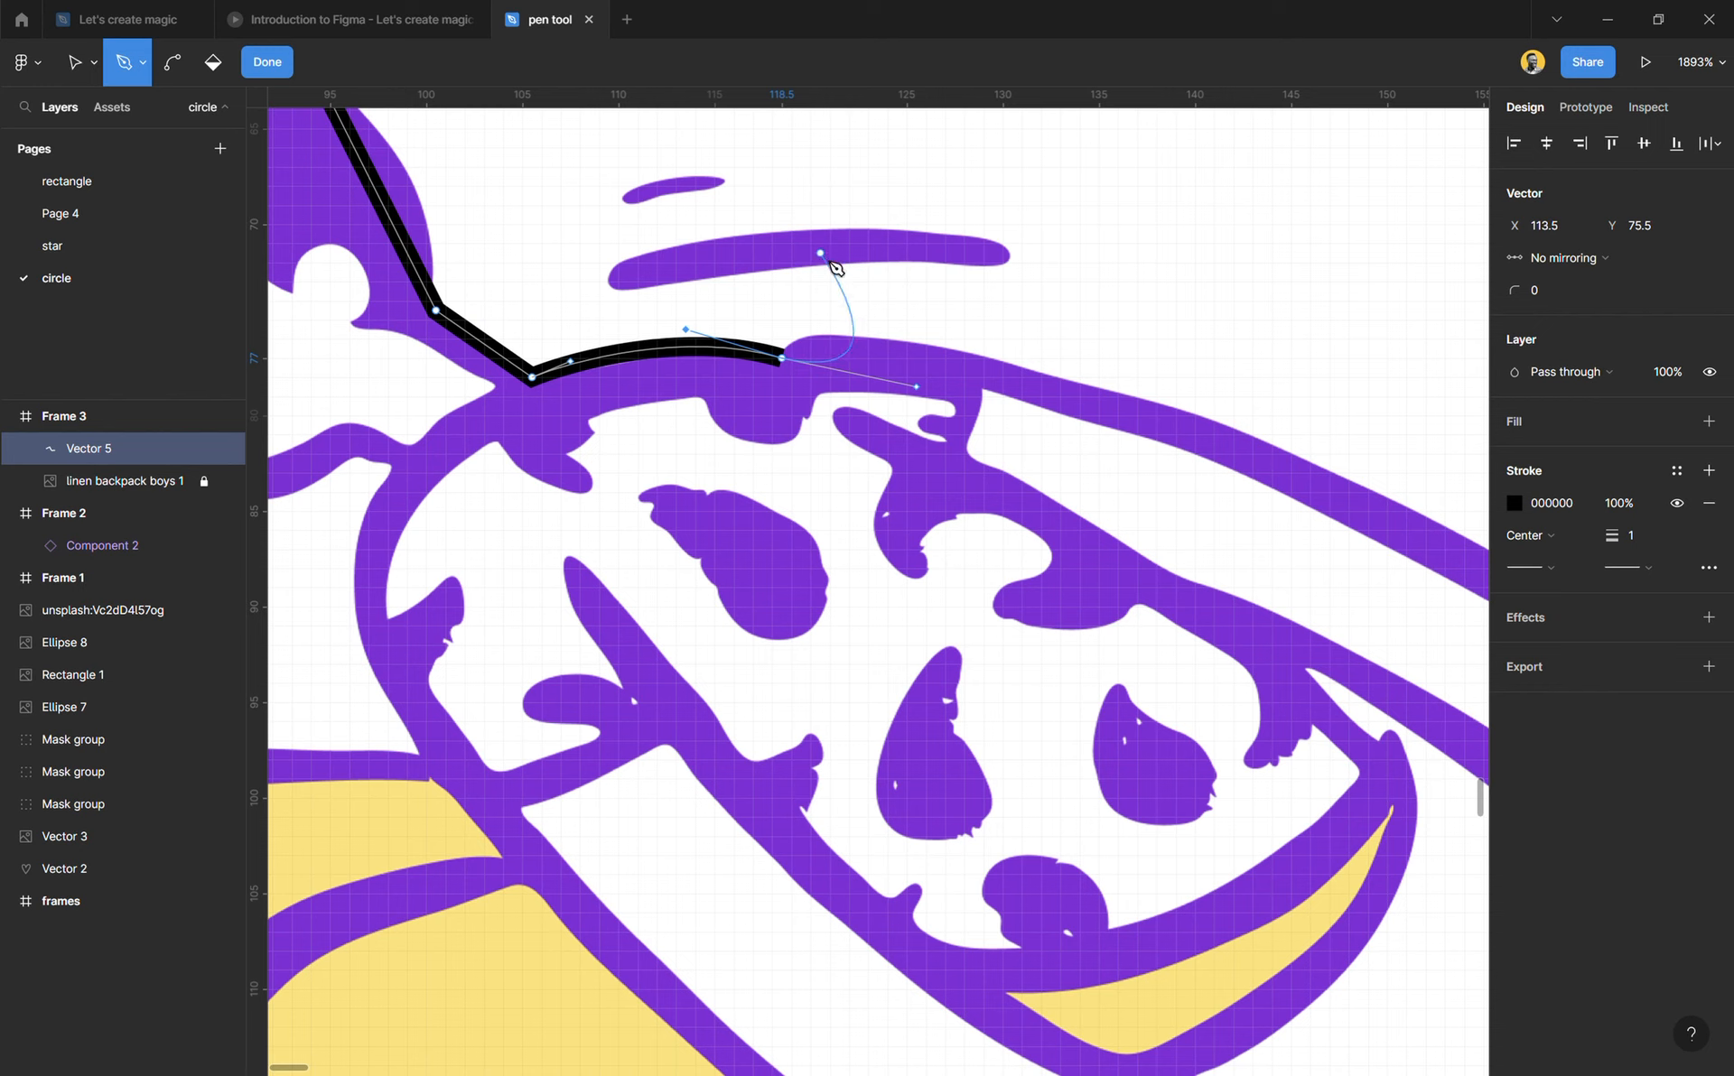
Step: Try a curved segment from the shoulder point to X 135, Y 79 on the upper arm, and undo it
scroll(1072, 240, "up", 3)
scroll(1080, 377, "up", 3)
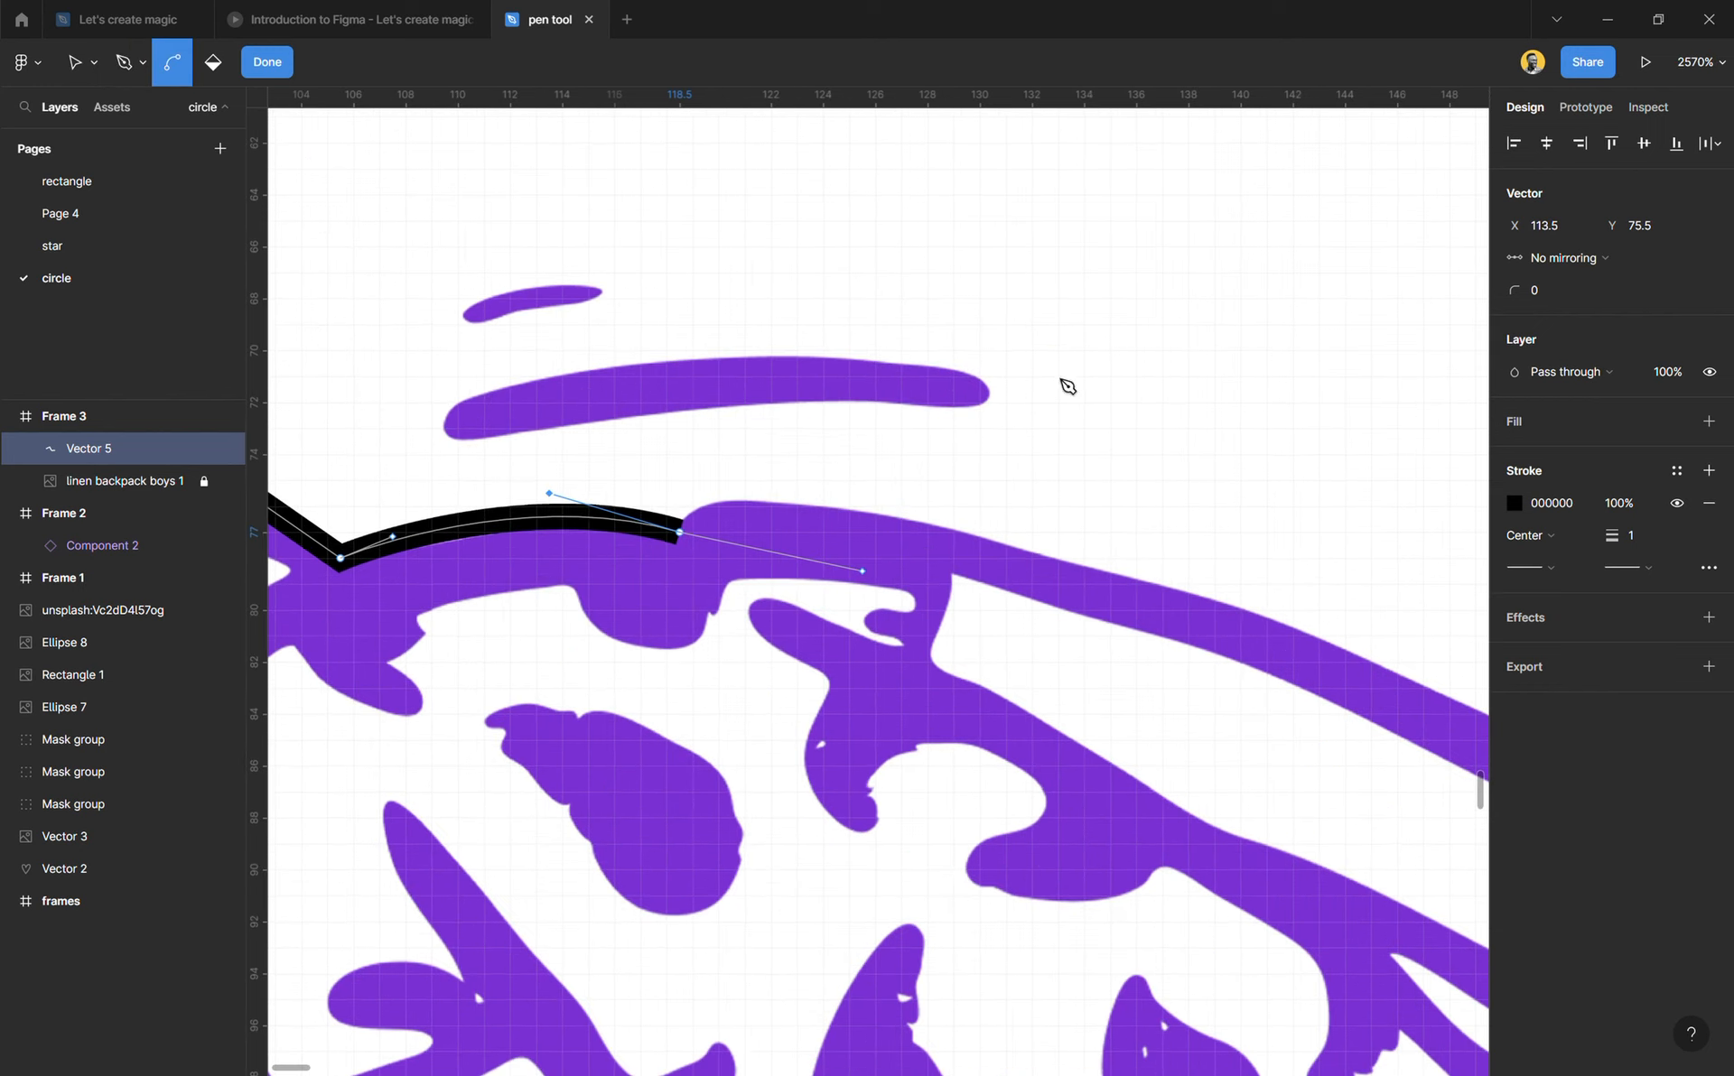
scroll(878, 451, "down", 3)
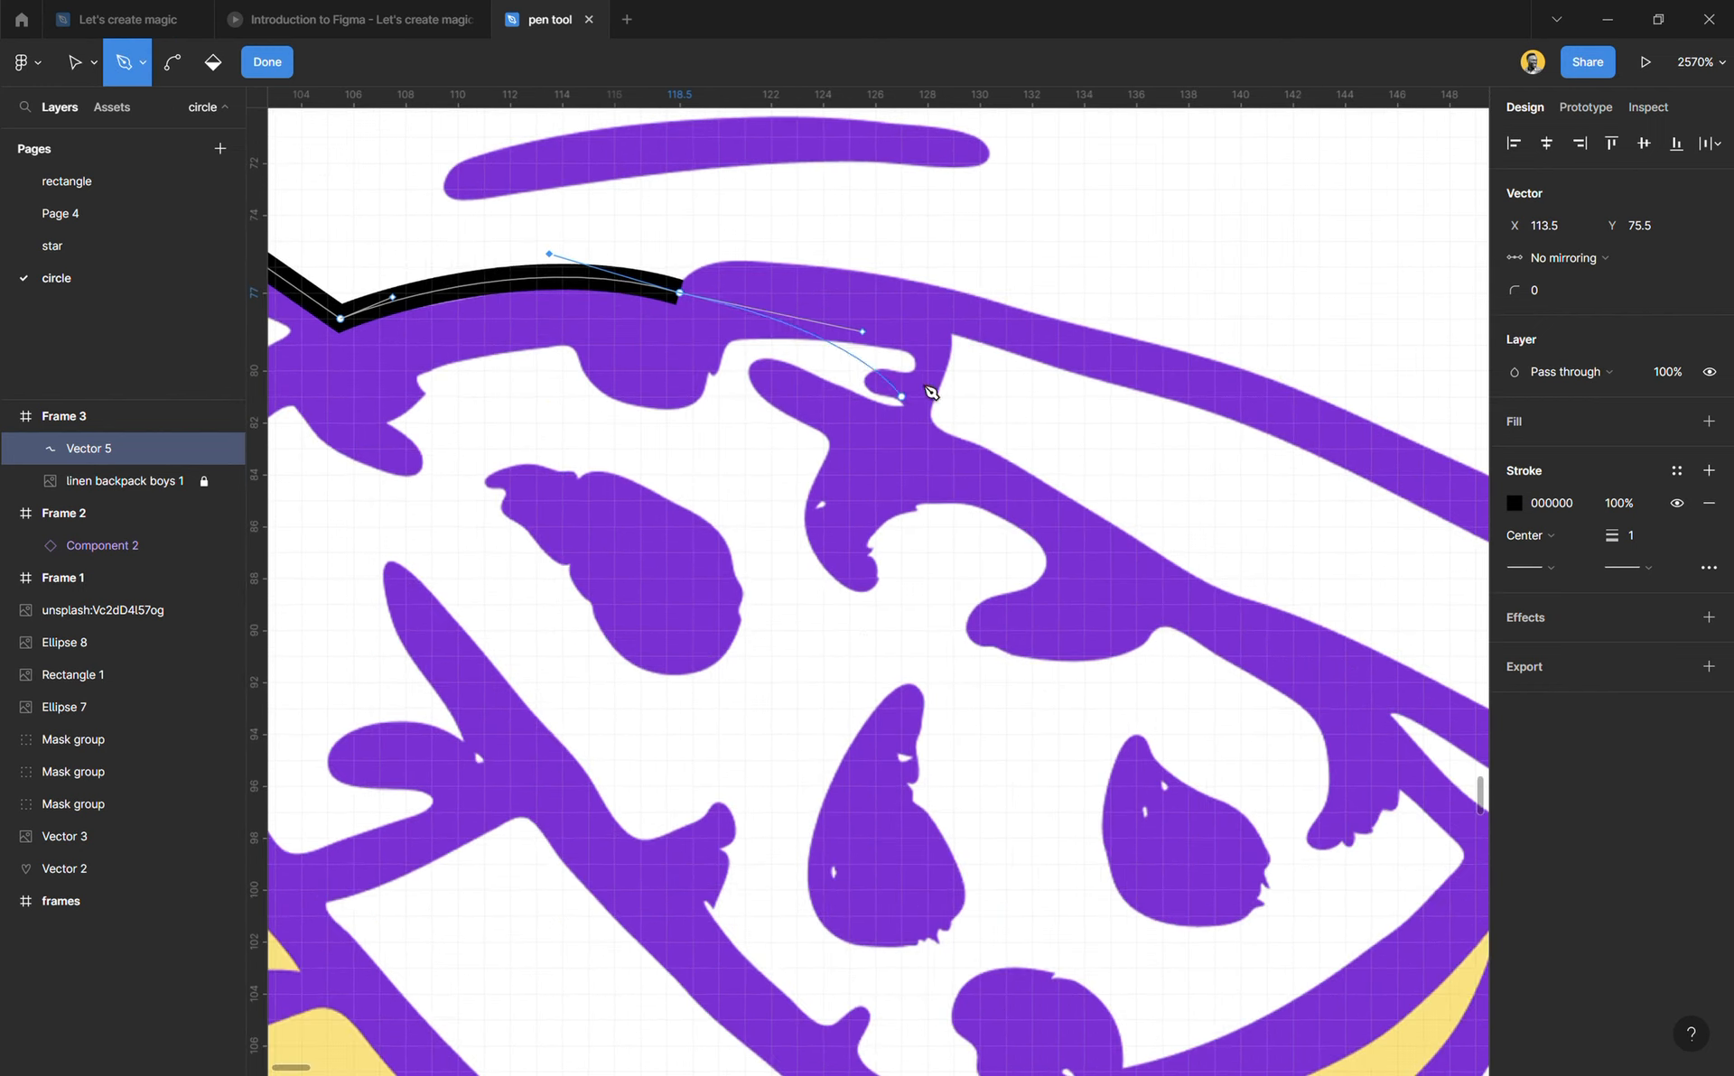
left_click_drag(1112, 347, 1203, 439)
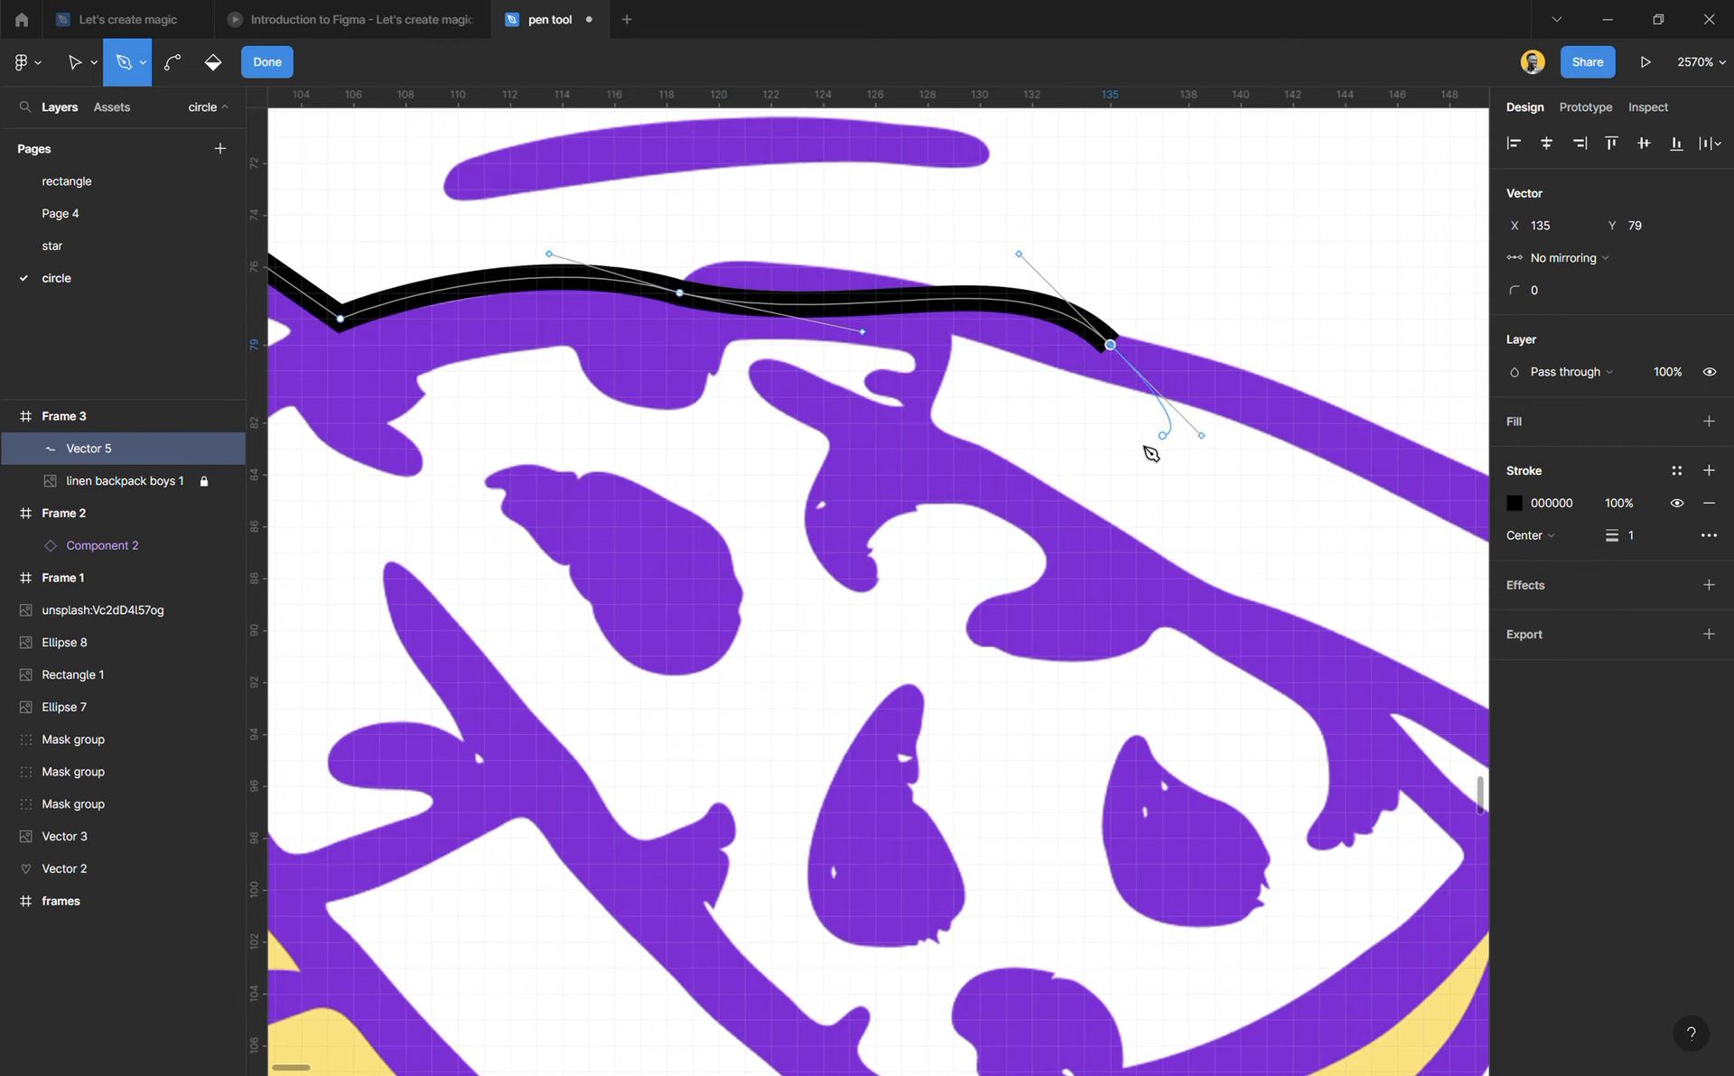
key("ctrl+z")
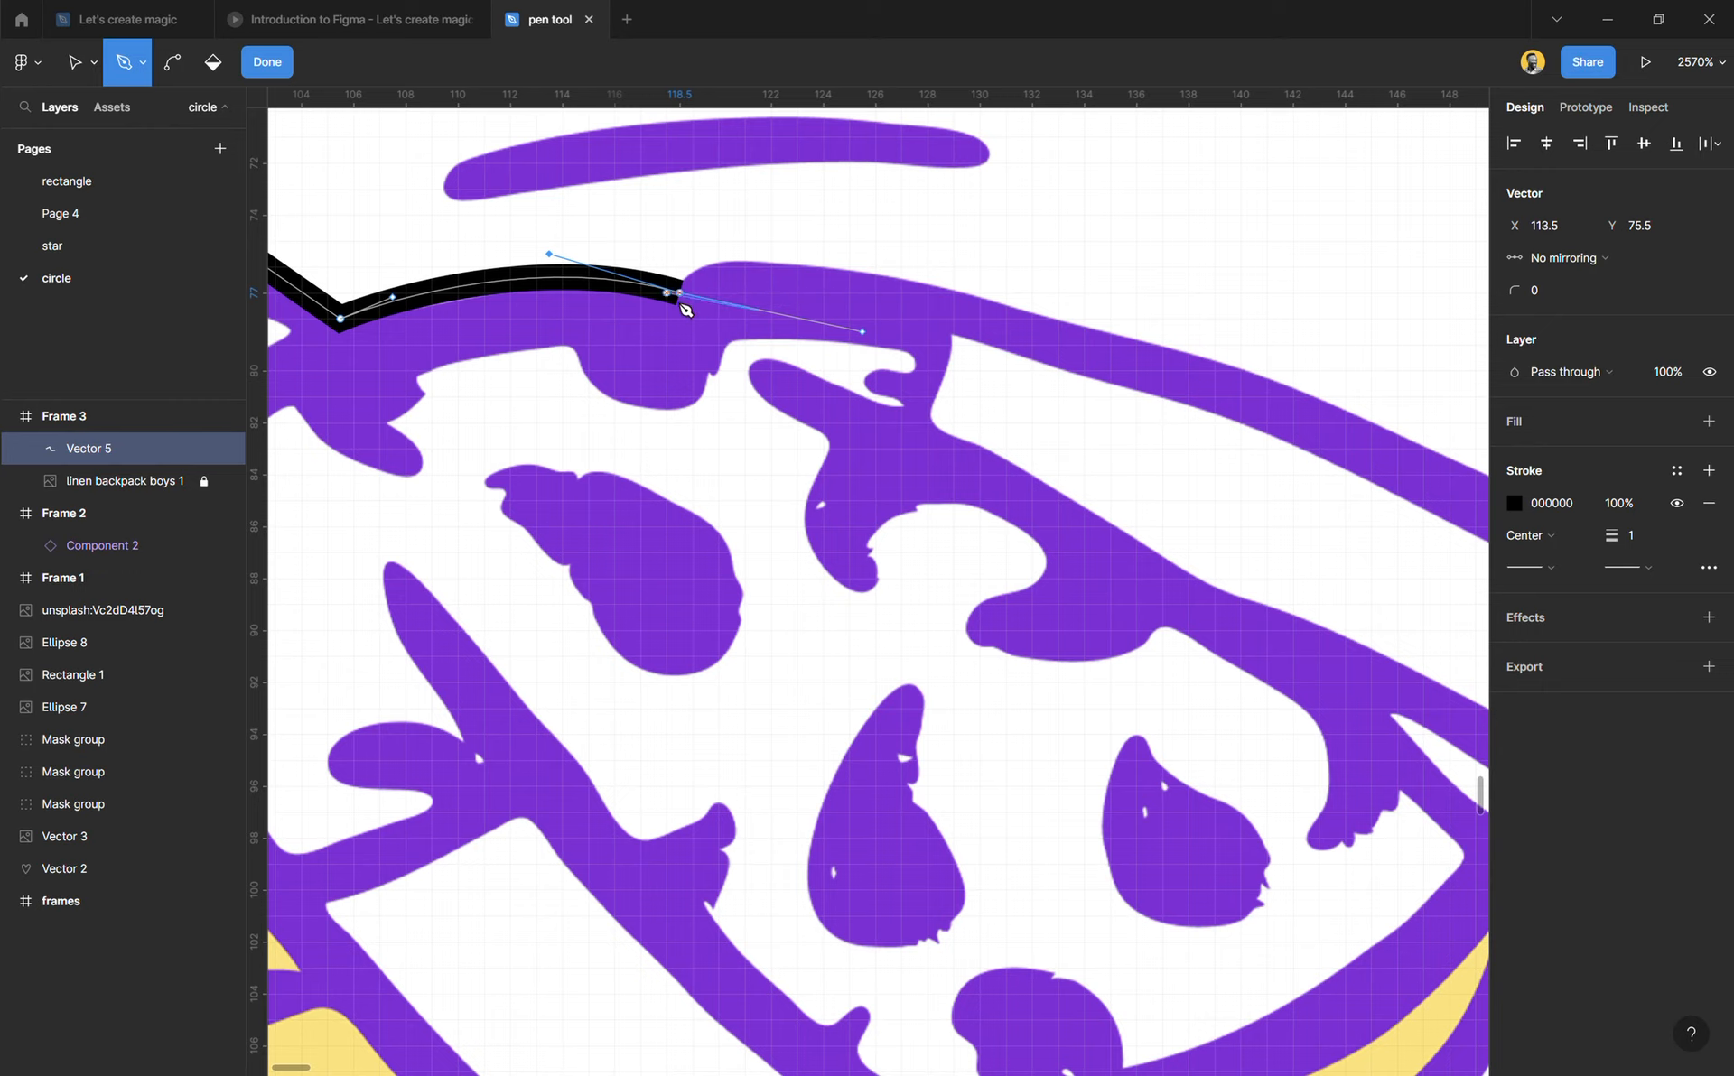
Step: Detach the outgoing handle at the shoulder point X 118.5, Y 77, and curve the path along the arm's upper edge to X 158.5, Y 90.5
scroll(688, 307, "up", 5)
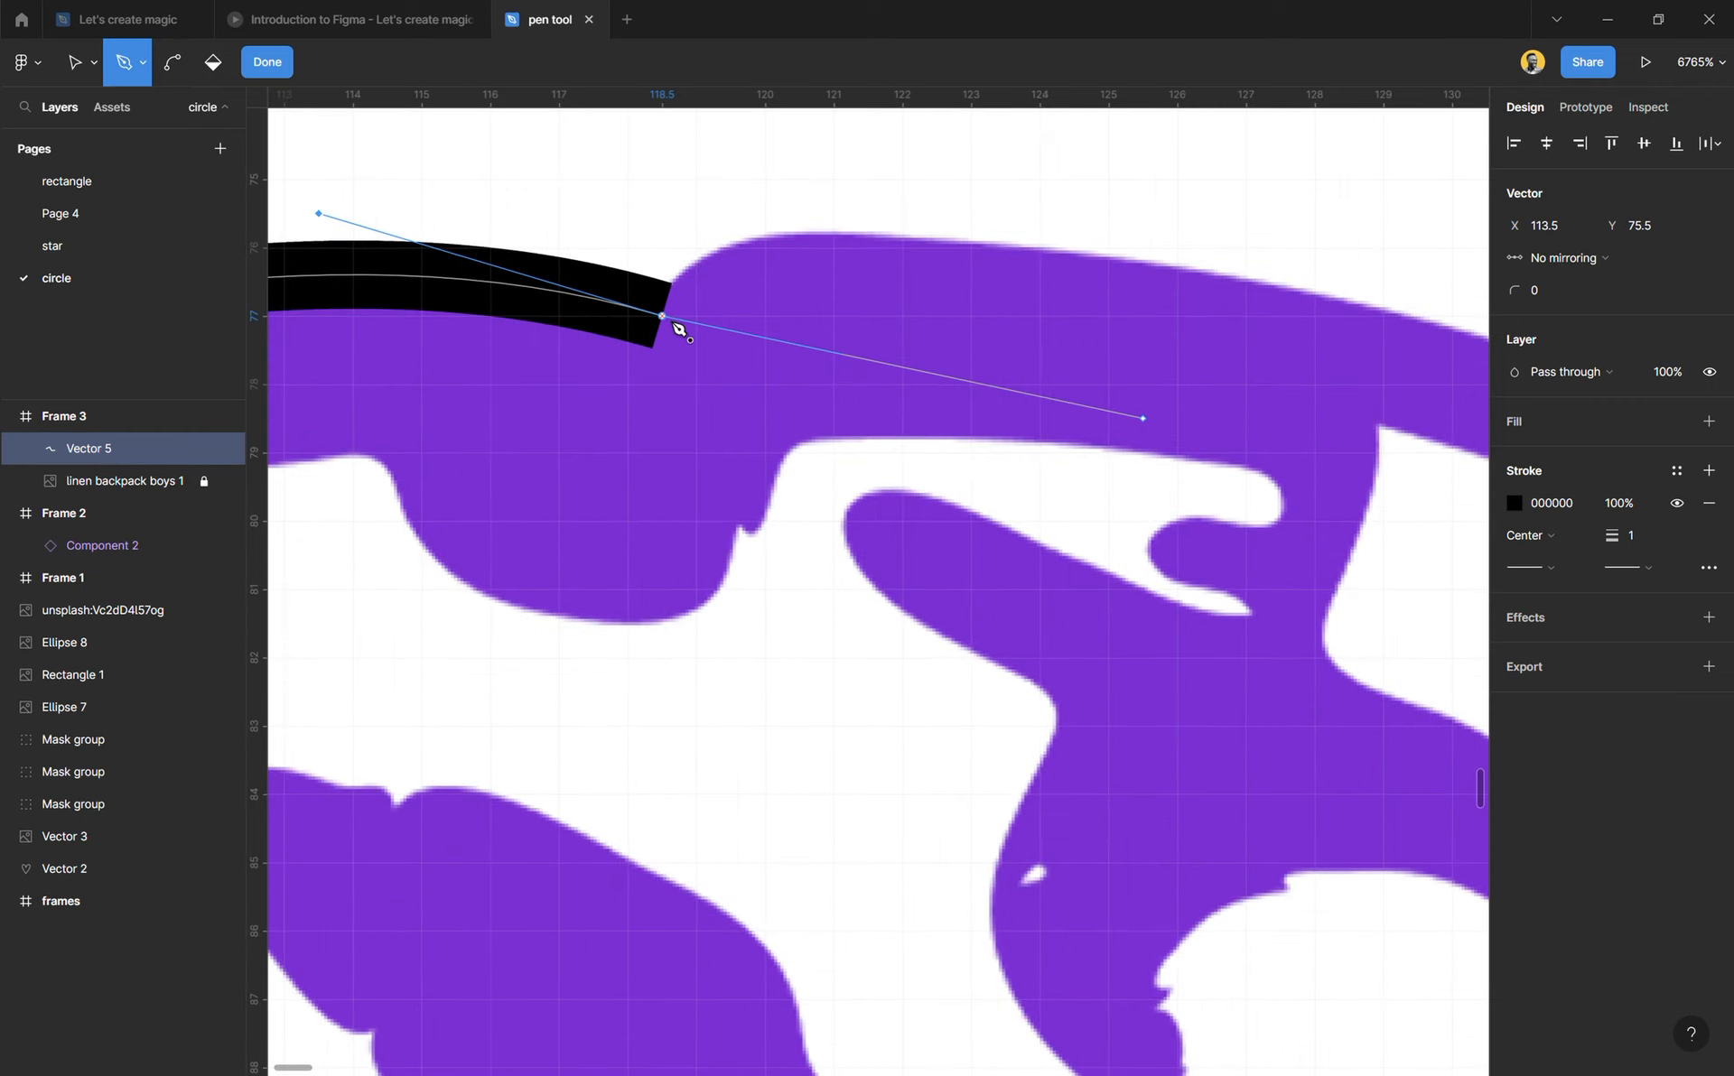
left_click_drag(729, 273, 831, 283)
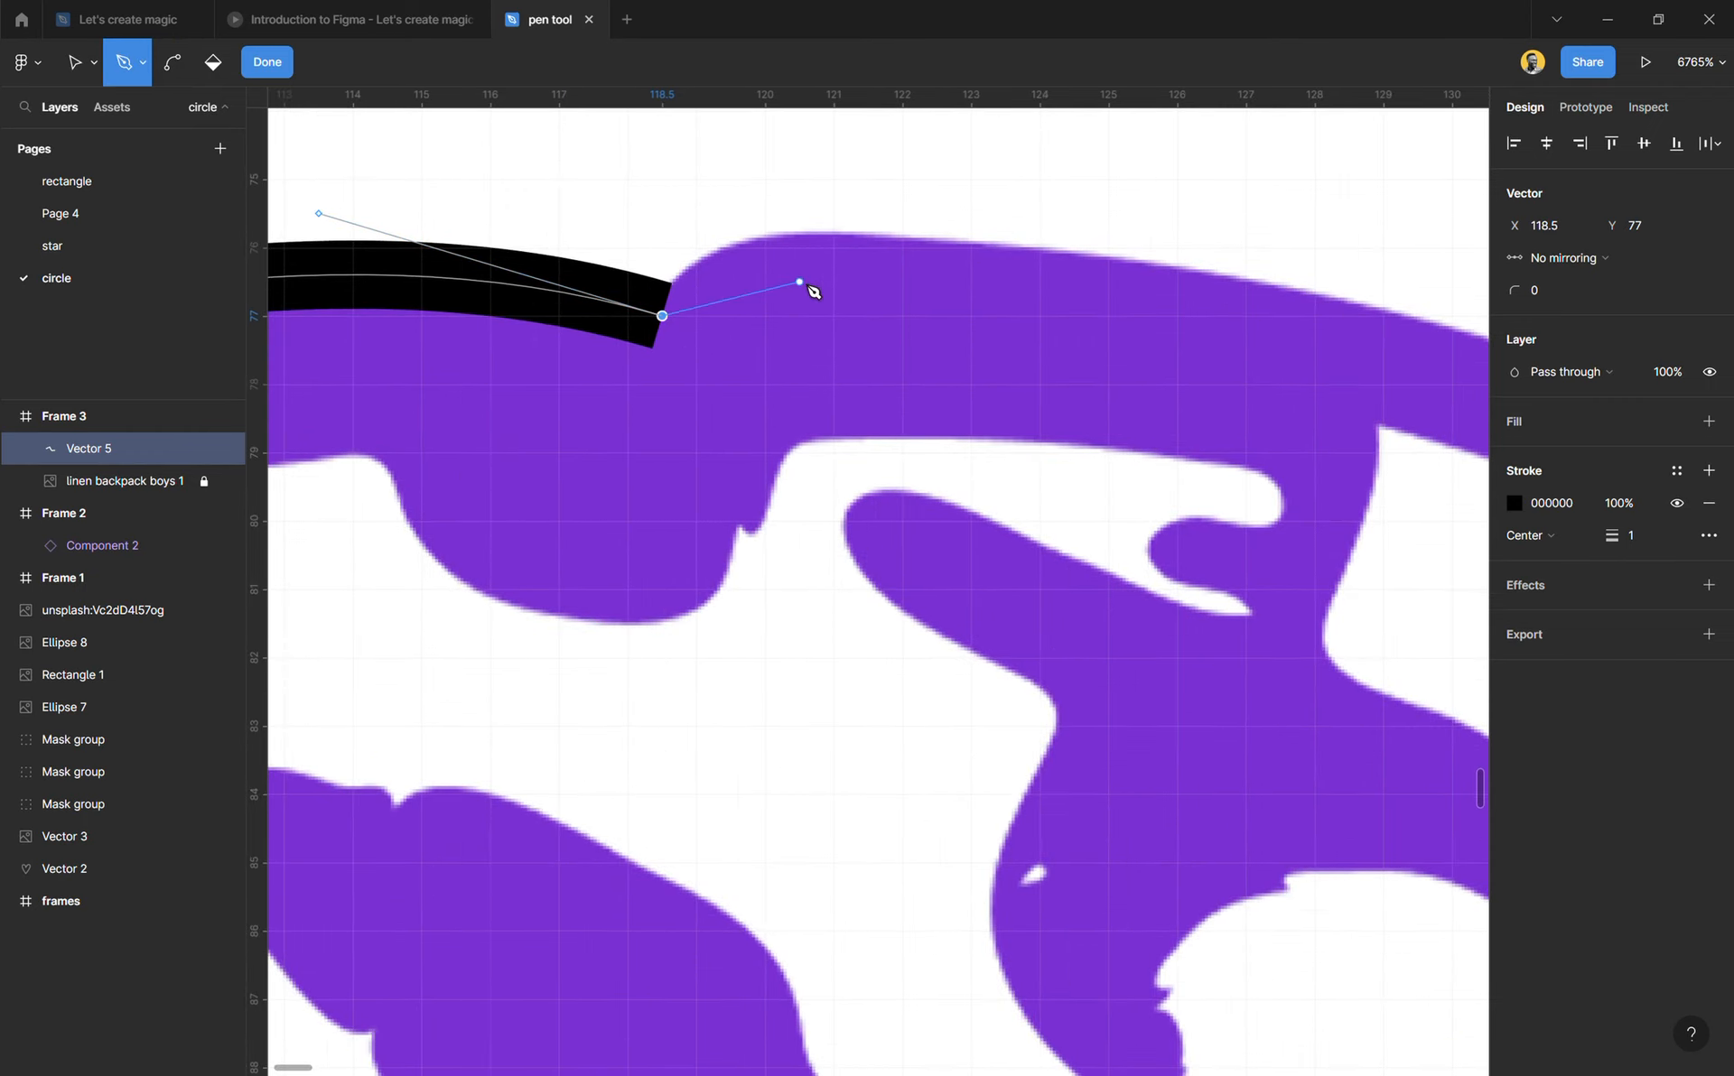
key("ctrl+z")
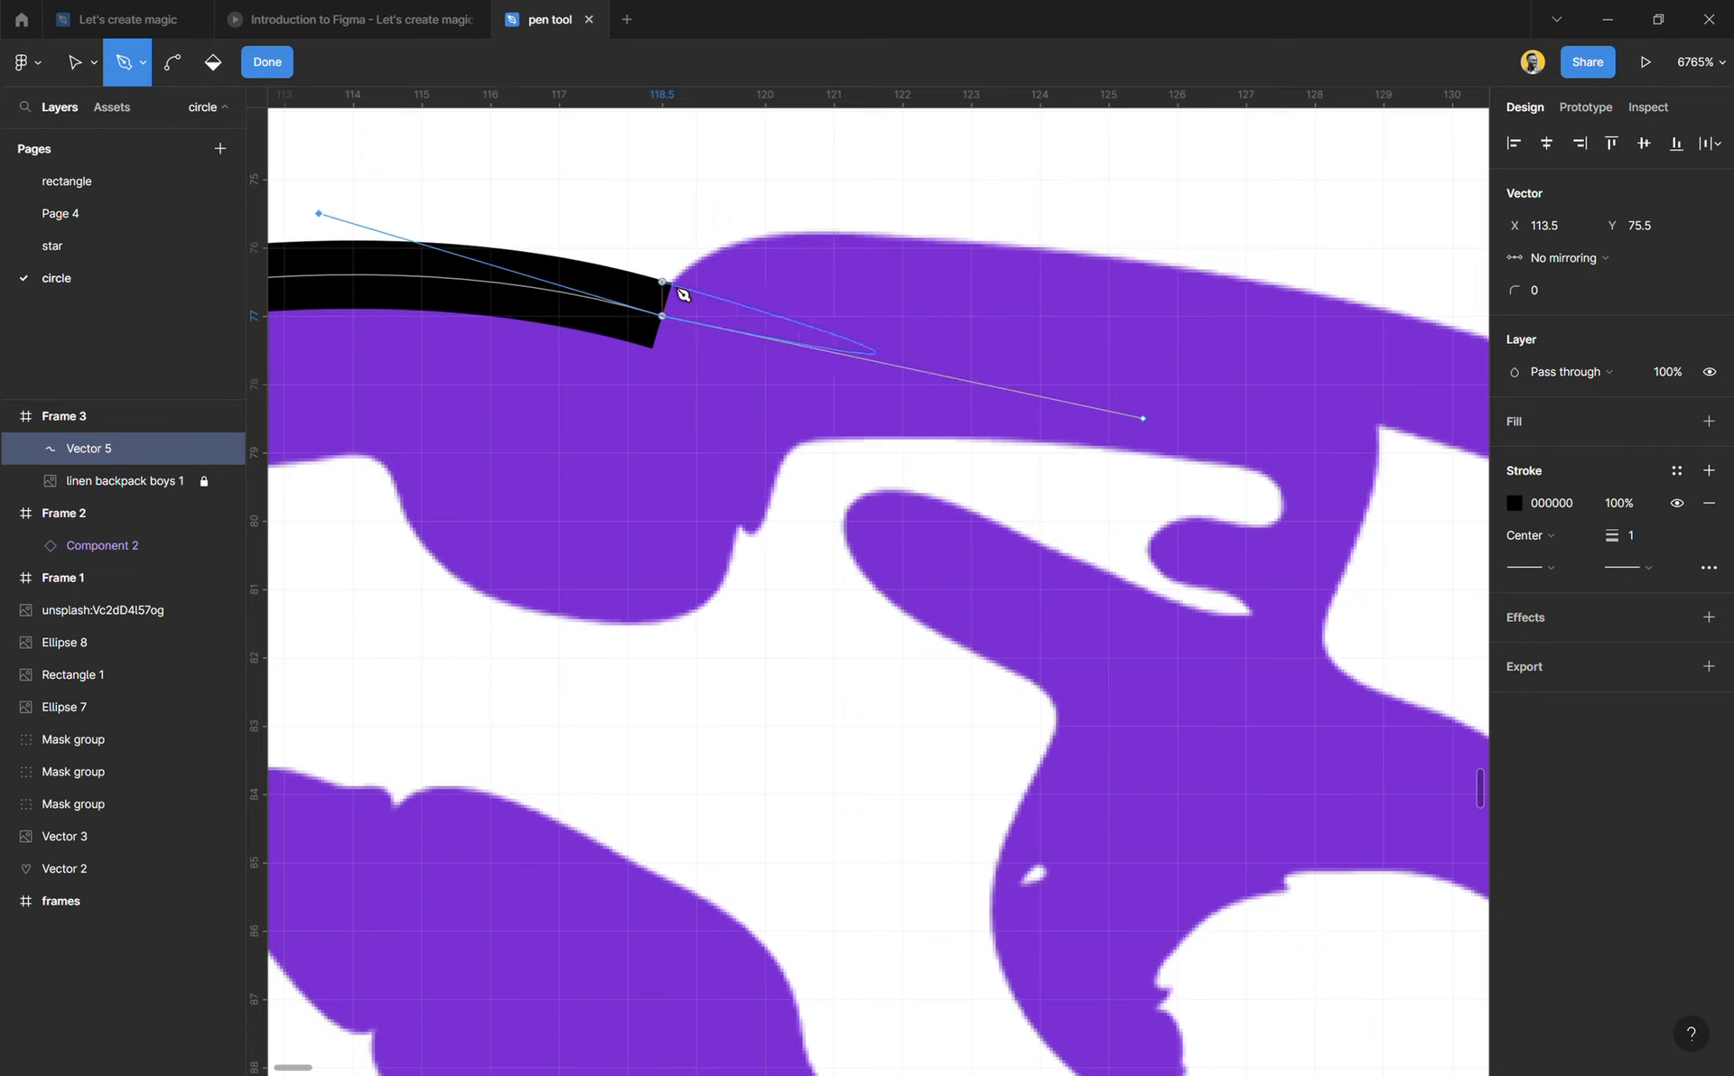
left_click_drag(675, 327, 716, 266)
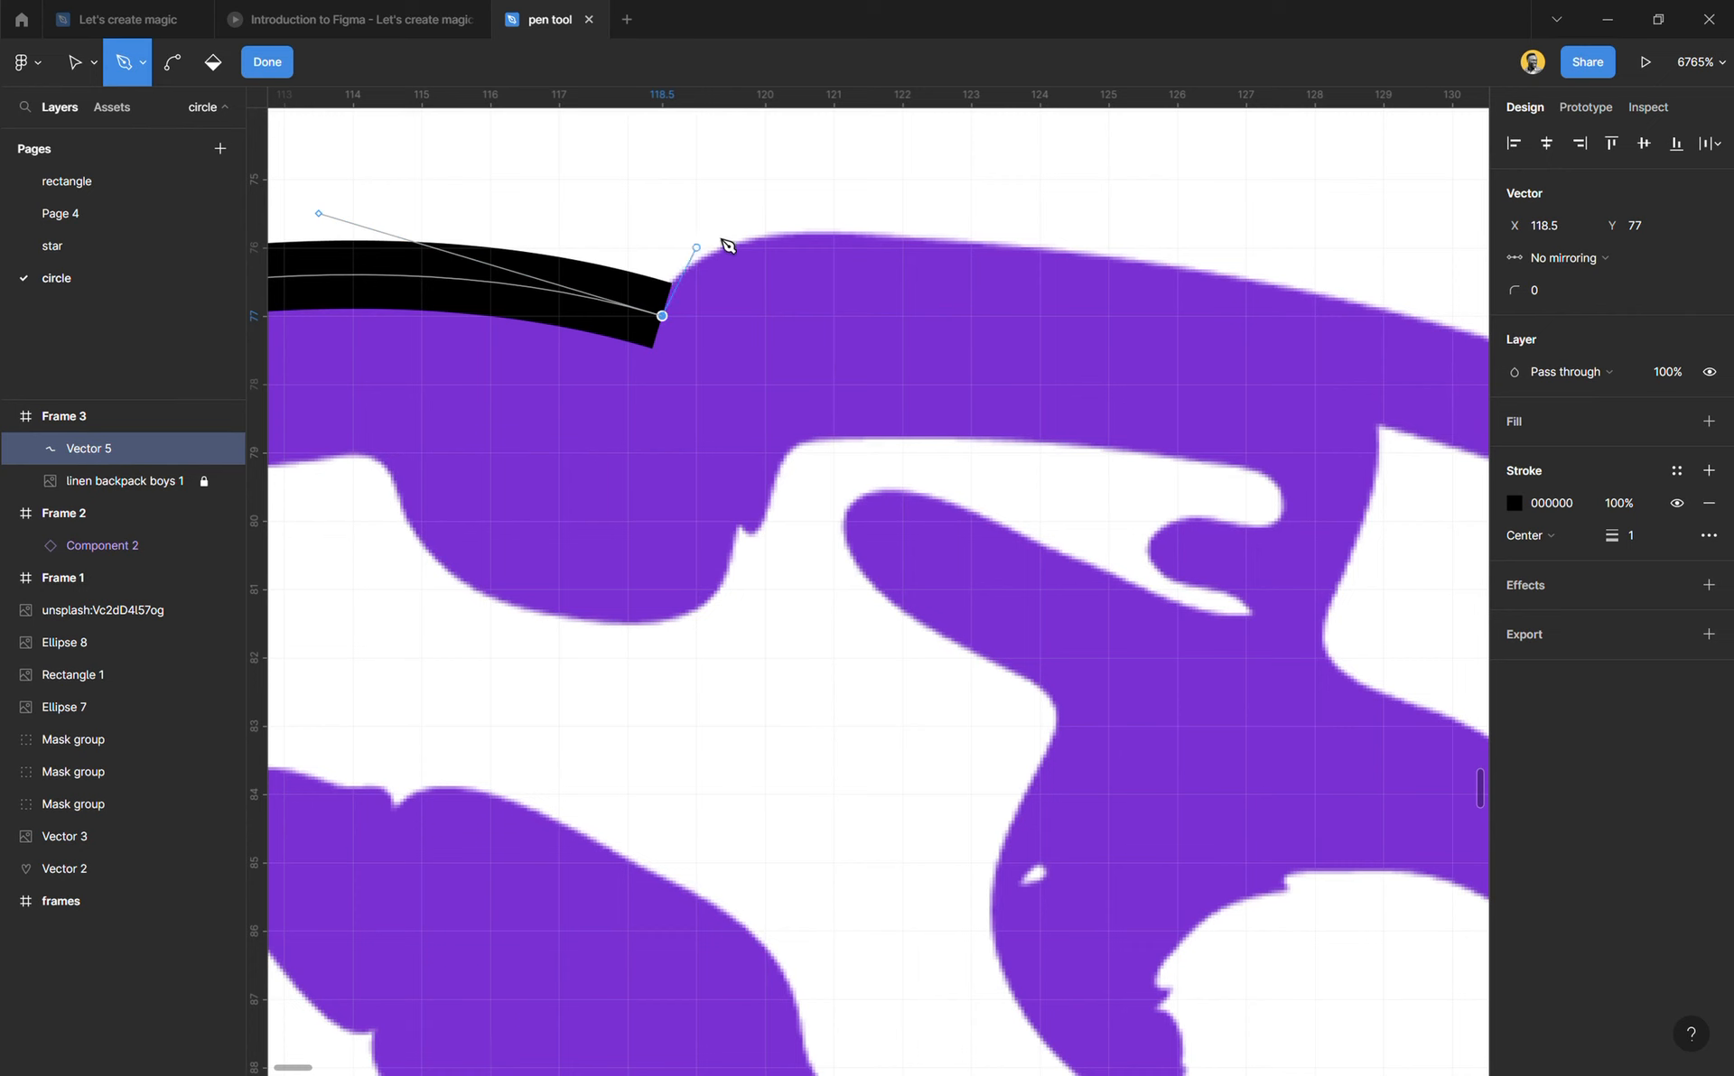
scroll(755, 296, "down", 6)
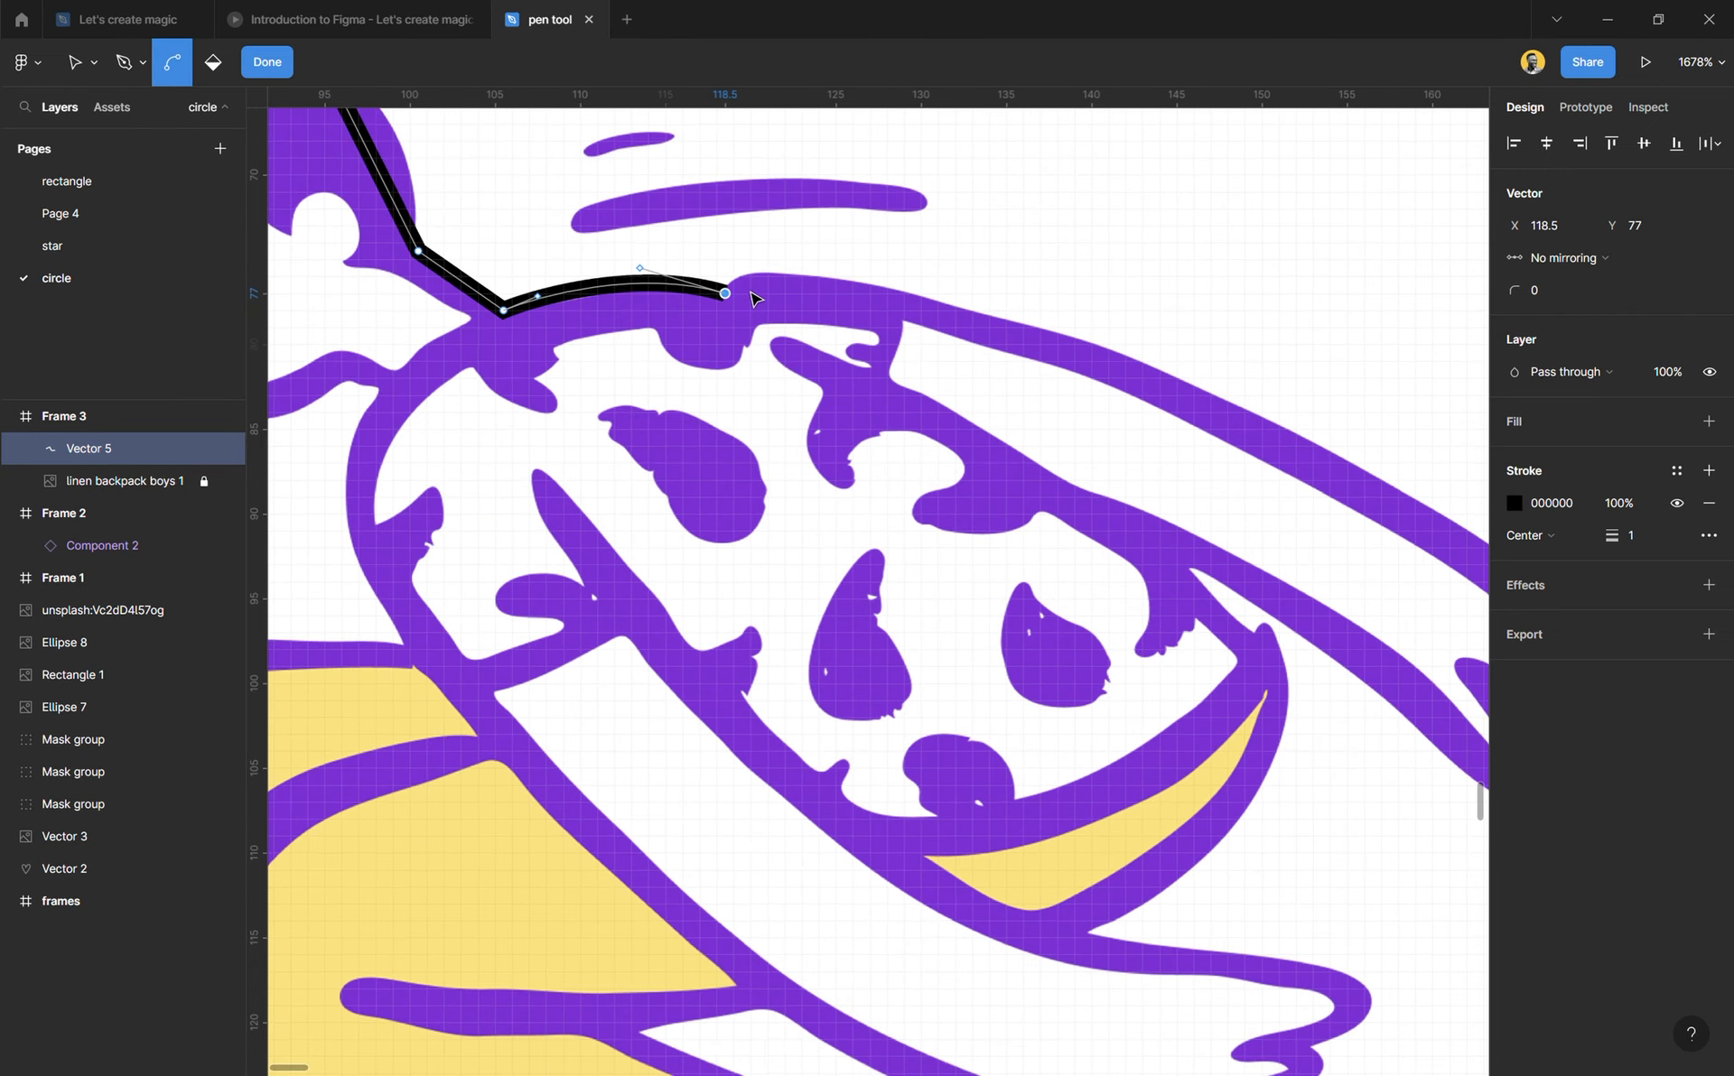
scroll(749, 296, "right", 3)
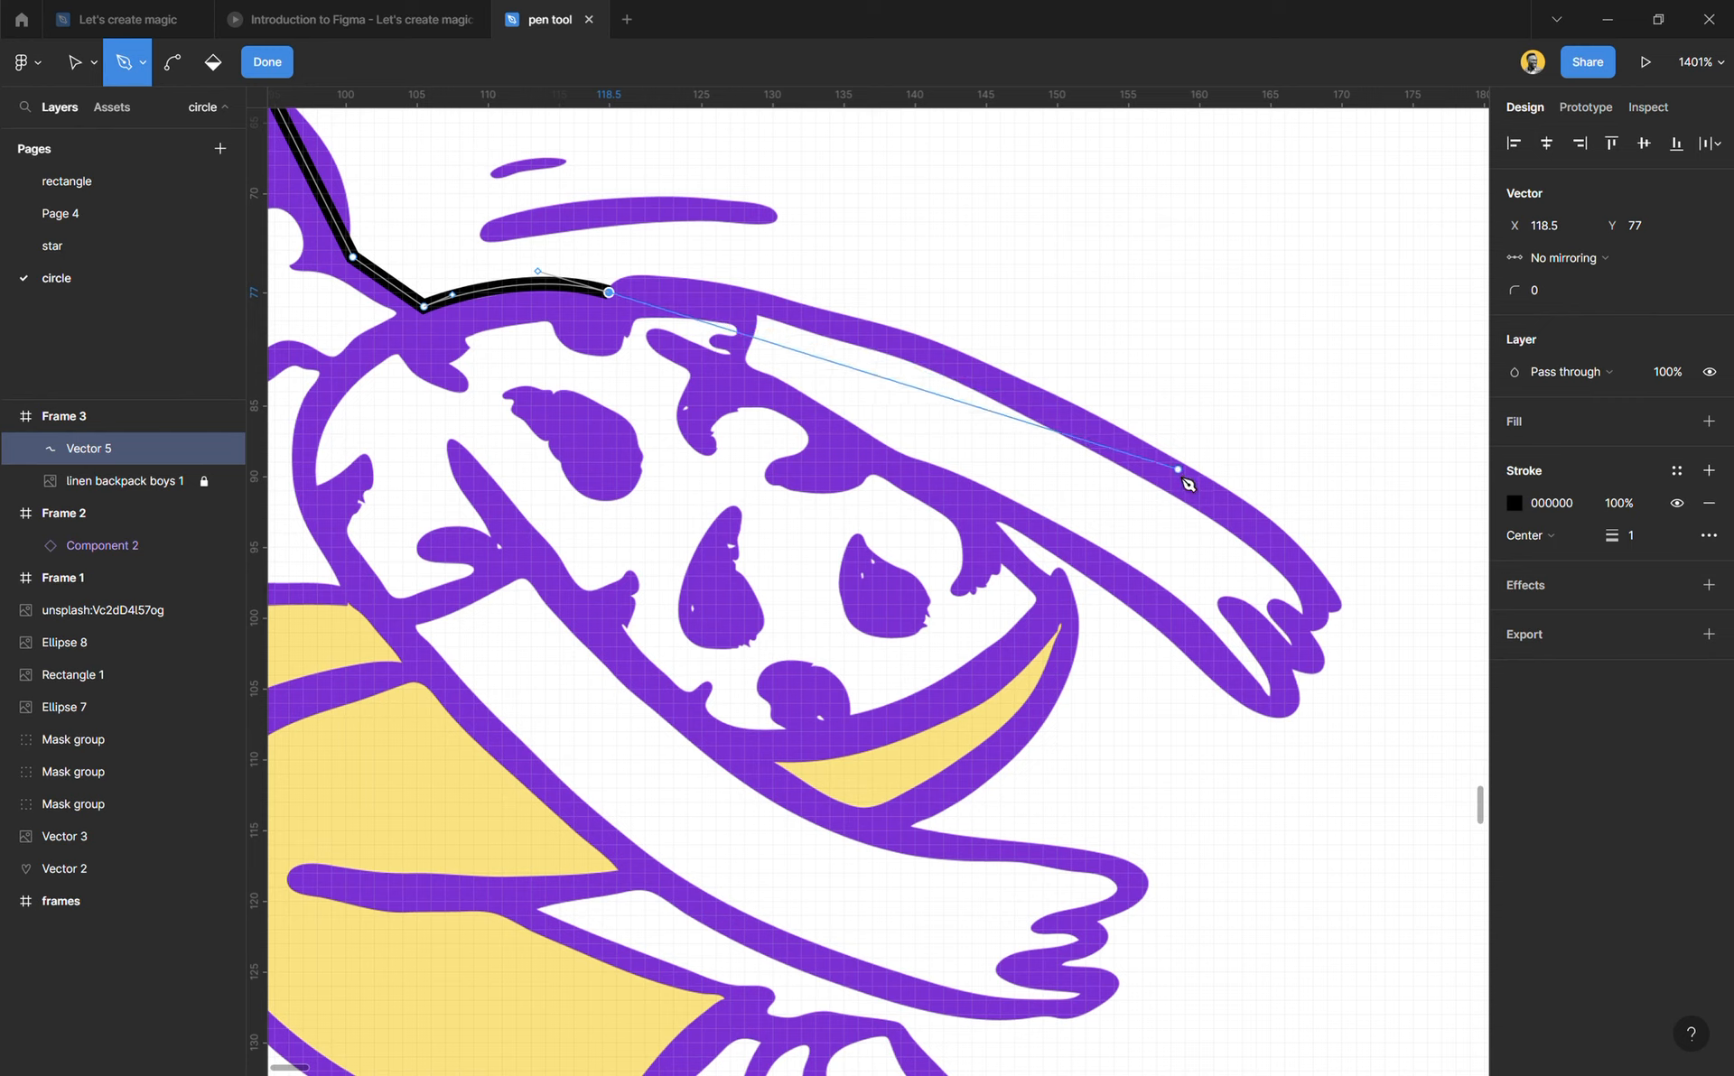
left_click_drag(1178, 483, 1344, 720)
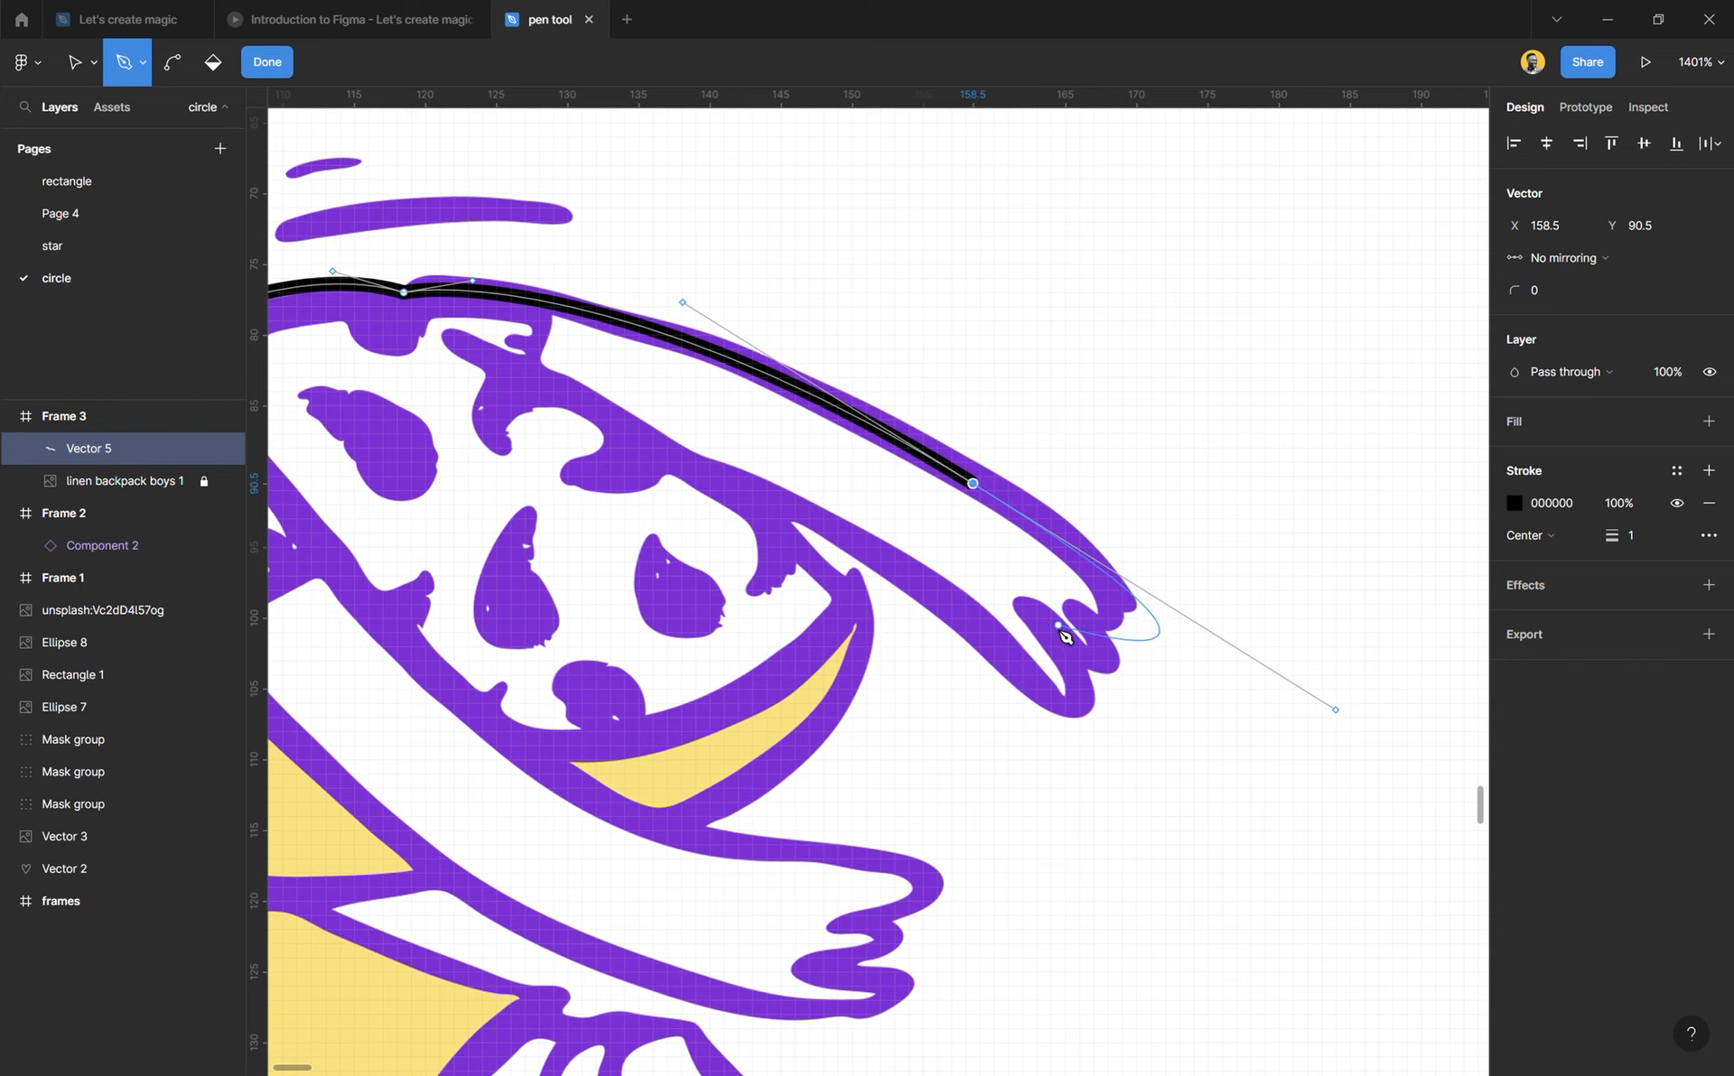
Step: Trace the upper hand's fingertips around to X 164.5, Y 106, and return under the arm through X 144, Y 92 to X 150.5, Y 99.5
scroll(1071, 601, "up", 5)
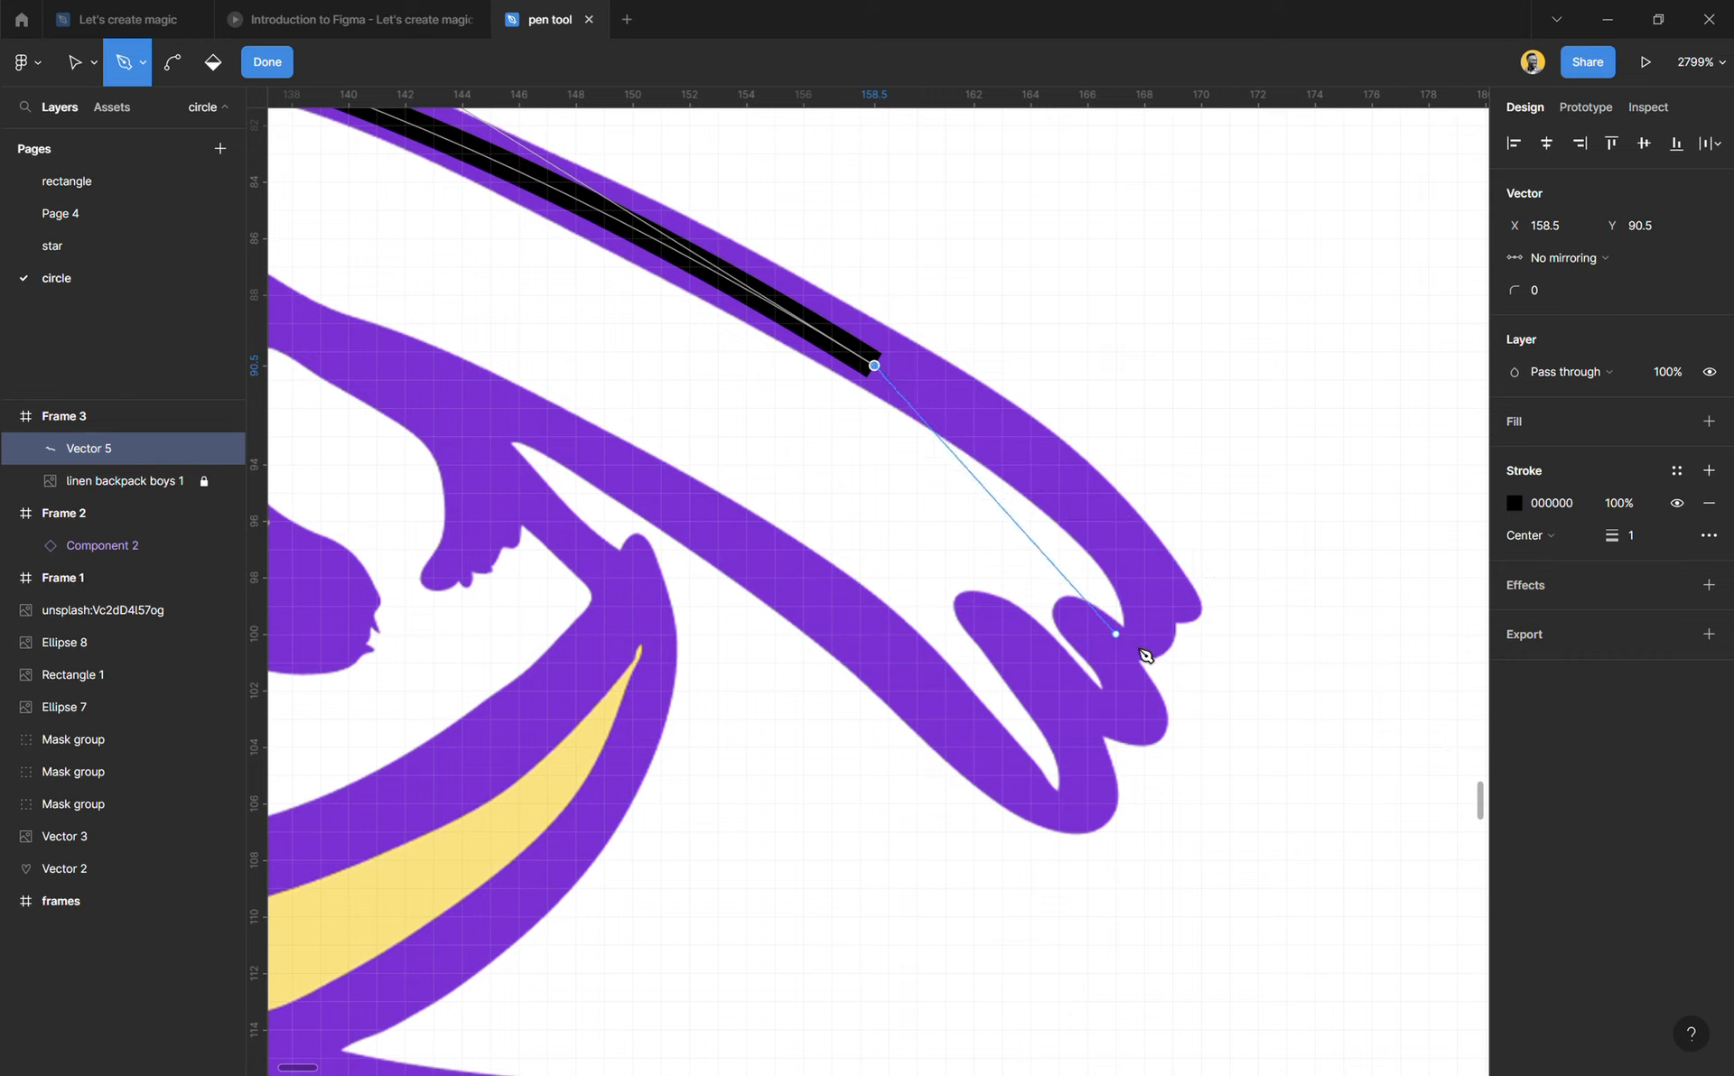
mouse_move(1129, 634)
left_mouse_down()
mouse_move(1122, 696)
mouse_move(1075, 709)
mouse_move(1045, 689)
left_mouse_up()
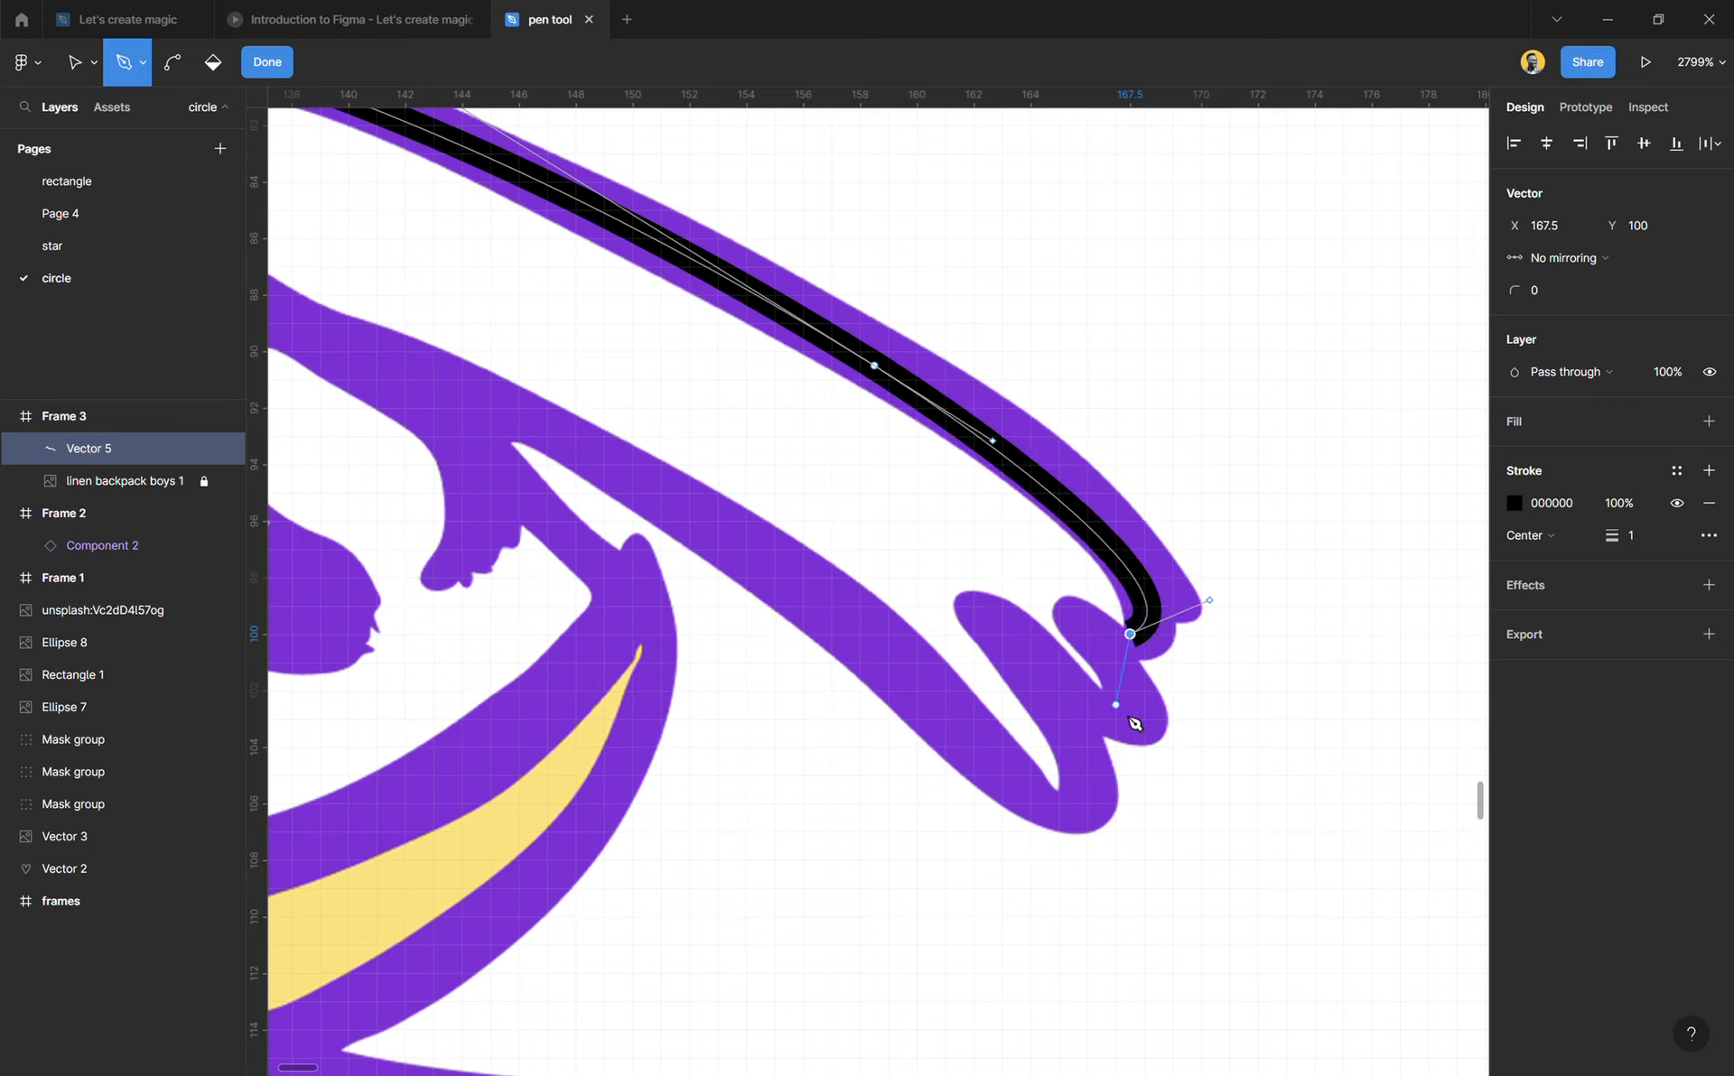
mouse_move(1102, 706)
left_mouse_down()
mouse_move(1085, 721)
mouse_move(1029, 693)
left_mouse_up()
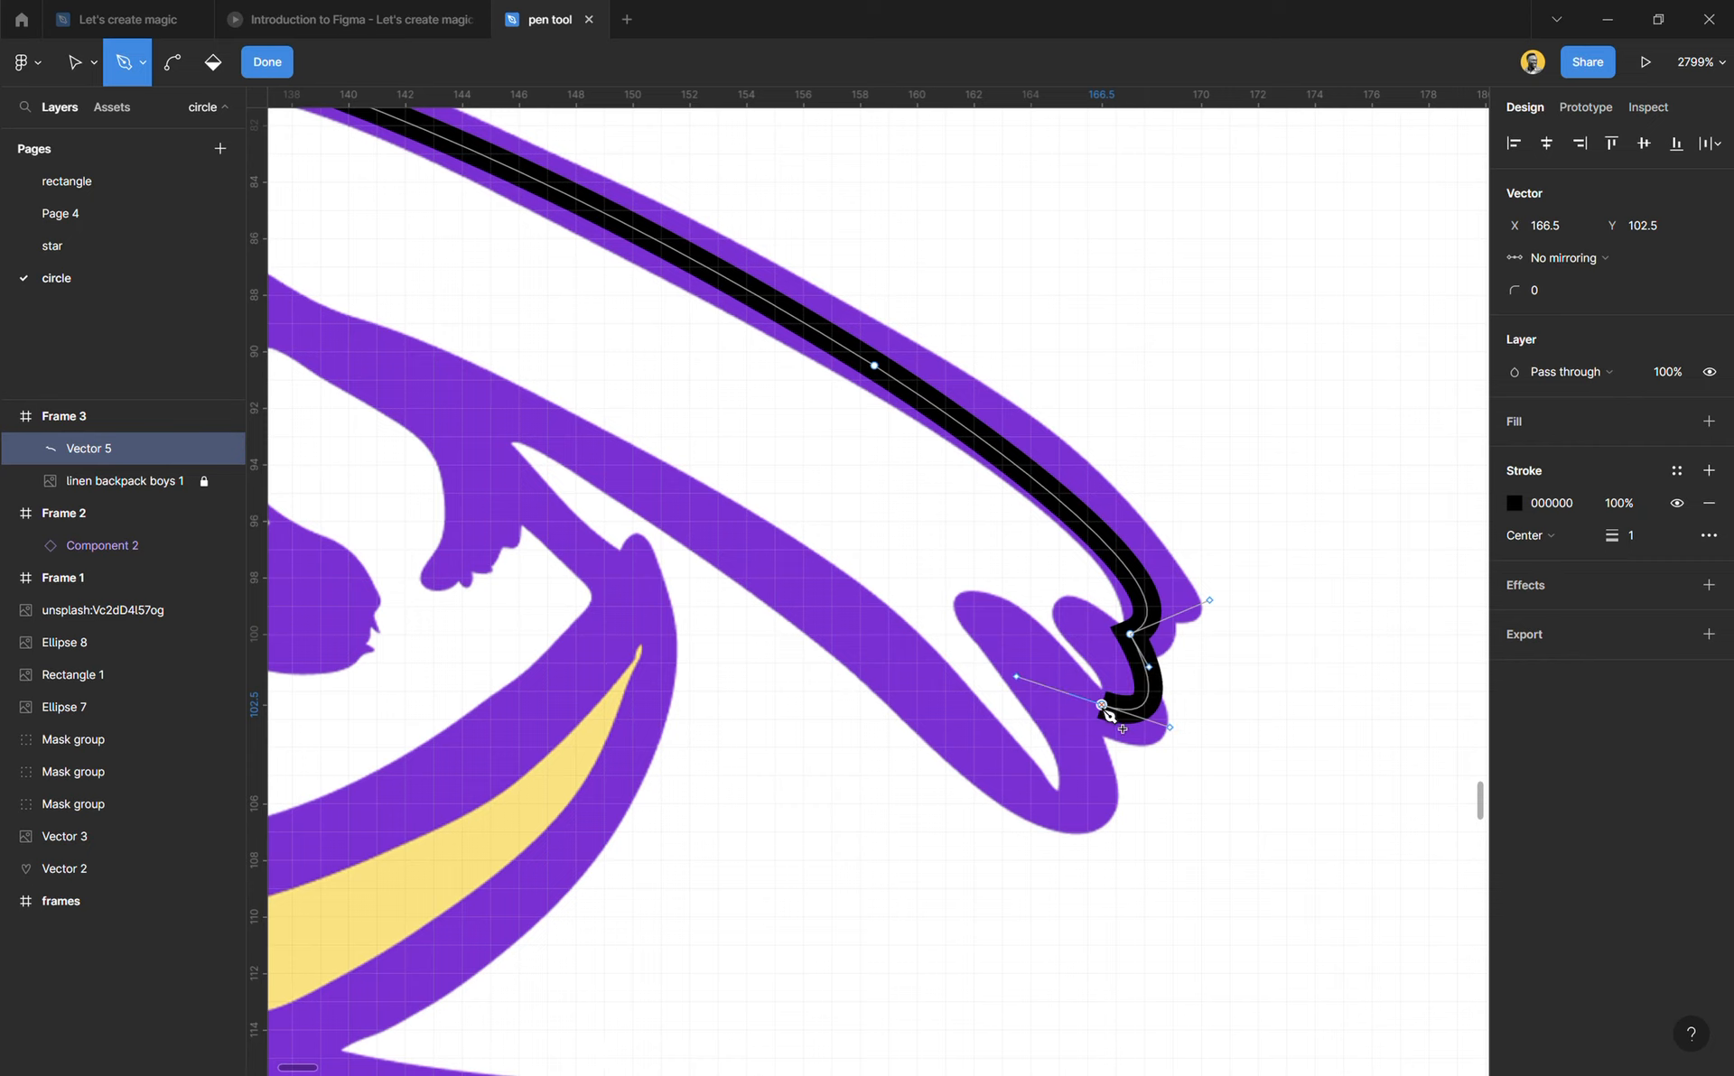
scroll(1098, 673, "down", 2)
mouse_move(1047, 687)
left_mouse_down()
mouse_move(999, 685)
mouse_move(968, 652)
left_mouse_up()
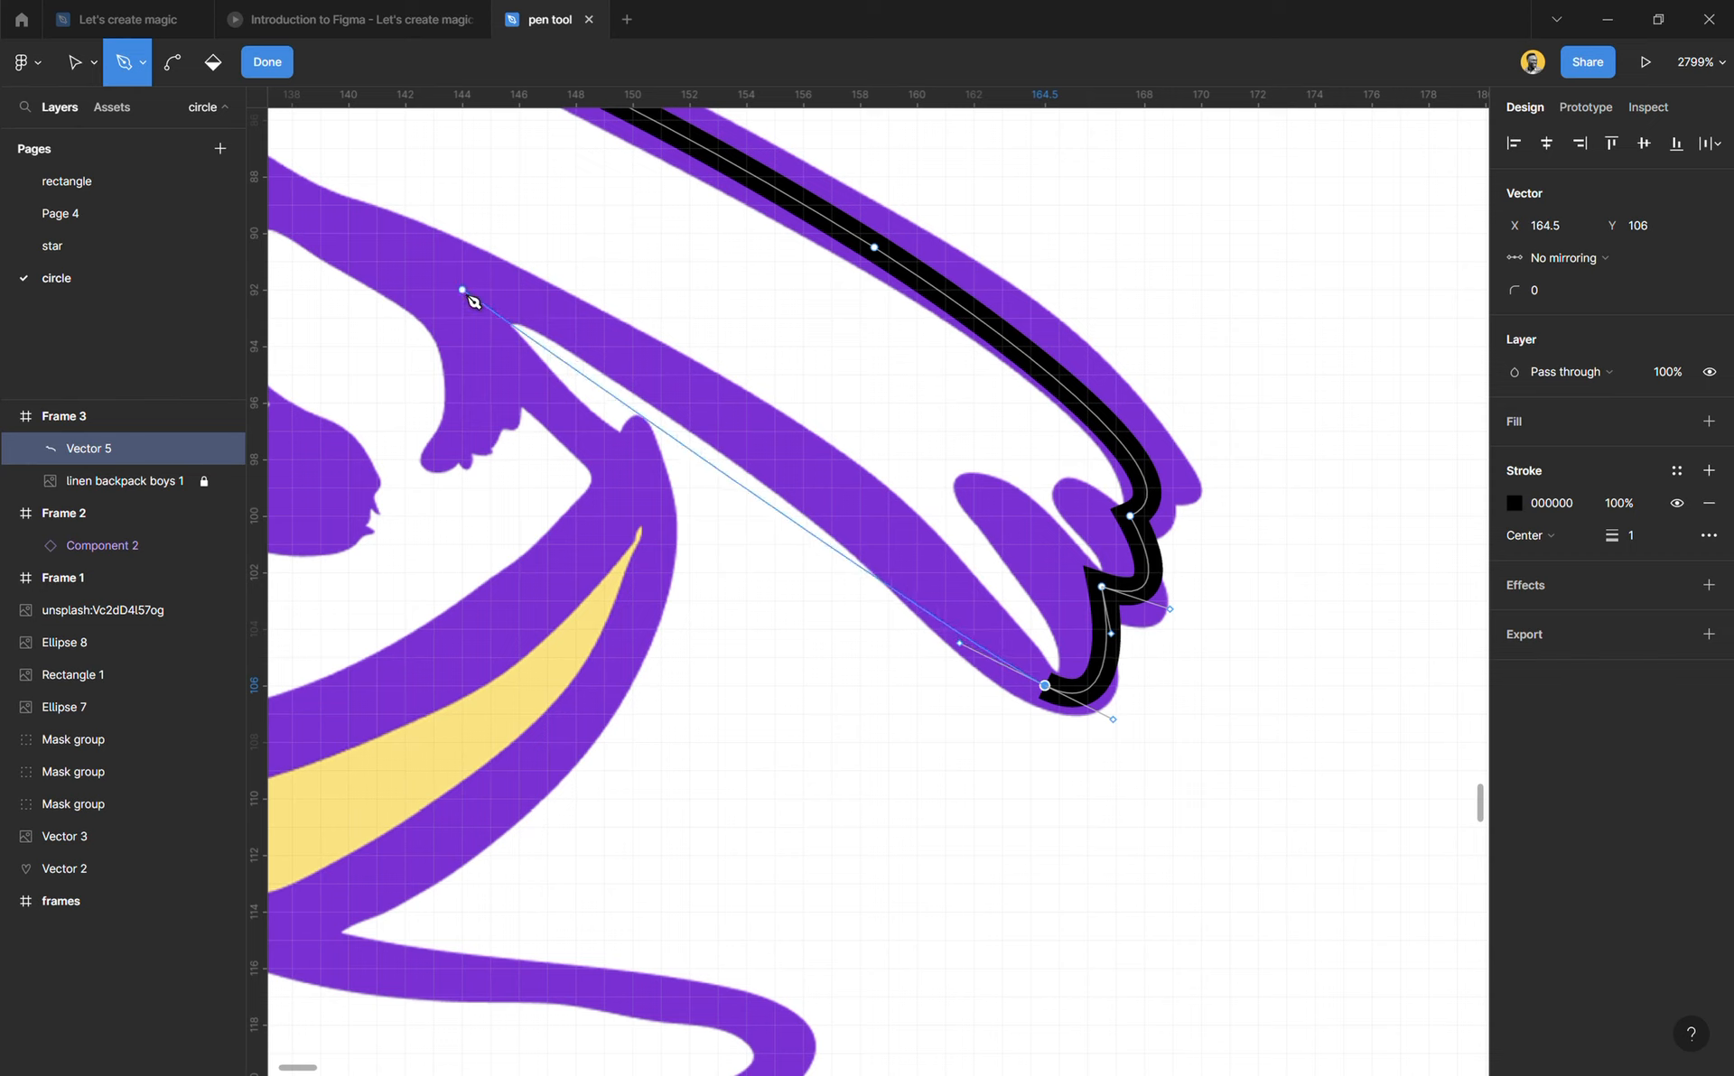
mouse_move(463, 289)
left_mouse_down()
mouse_move(334, 321)
mouse_move(279, 316)
mouse_move(293, 284)
left_mouse_up()
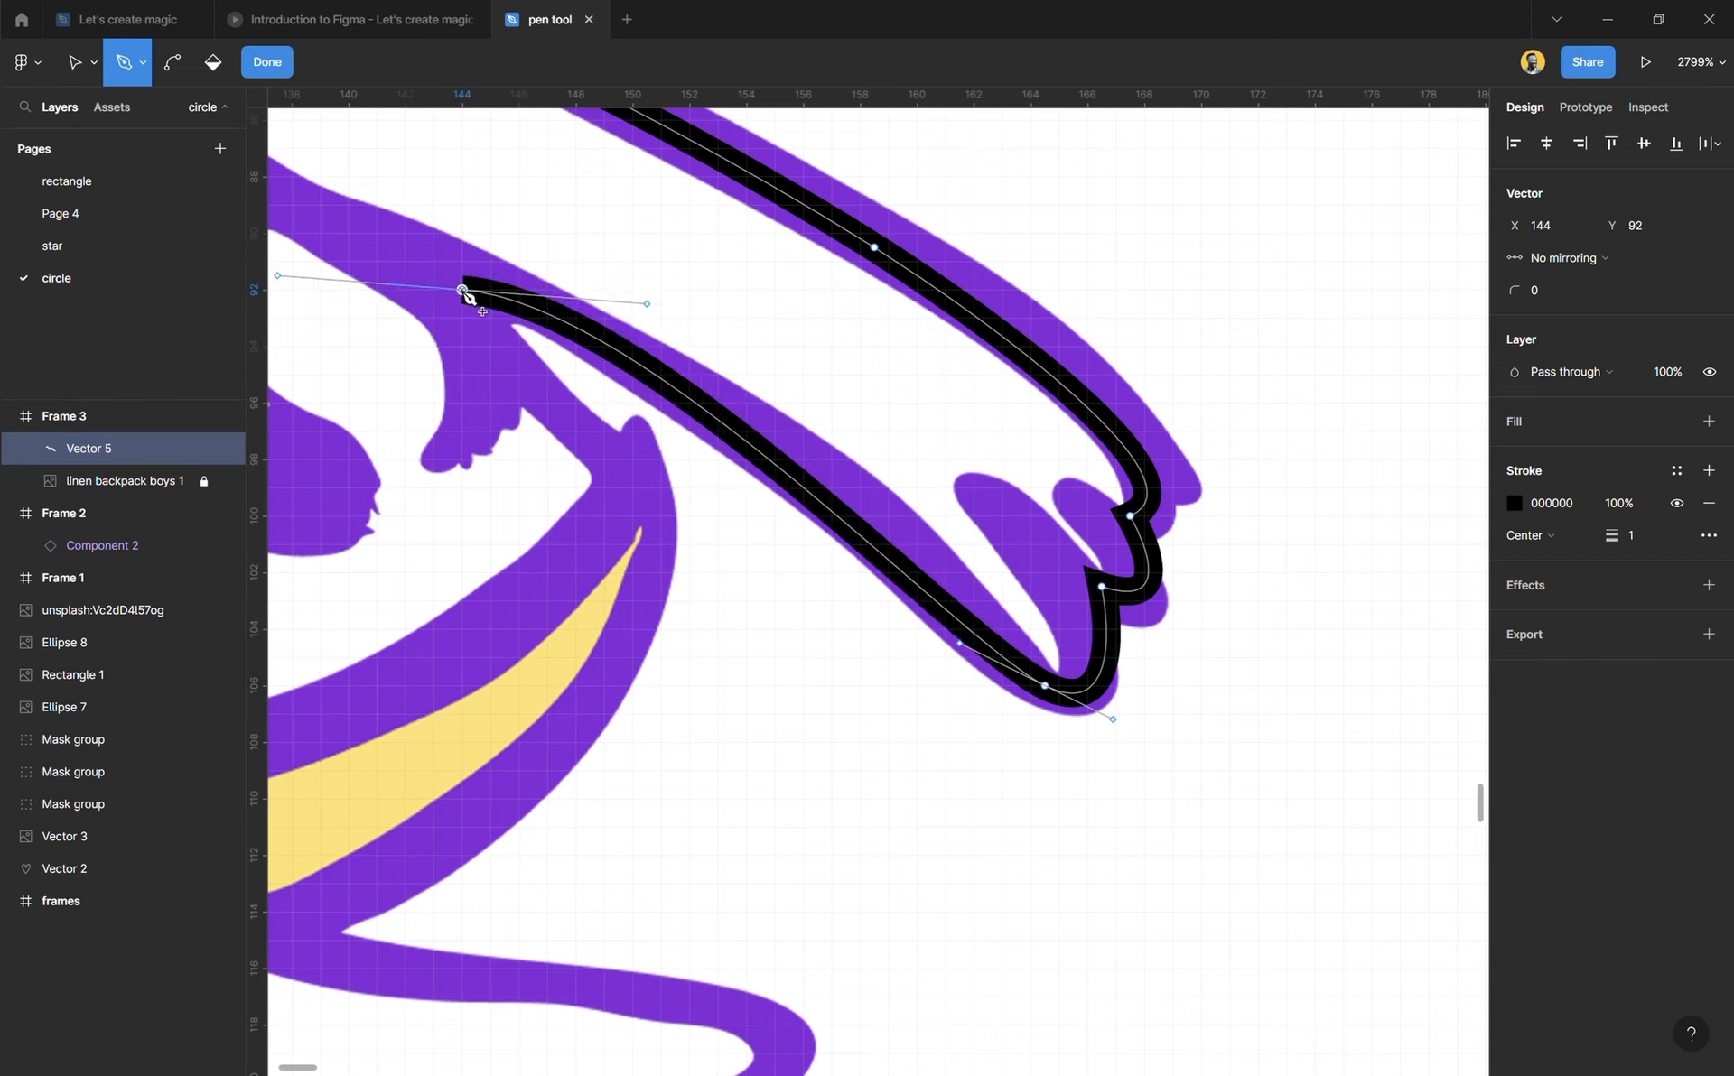
left_click(648, 502)
Step: Curve down the shirt hem to about X 137.5, Y 114.5, and trace the lower arm's upper edge around to the fingers at X 152, Y 121
scroll(652, 505, "down", 5)
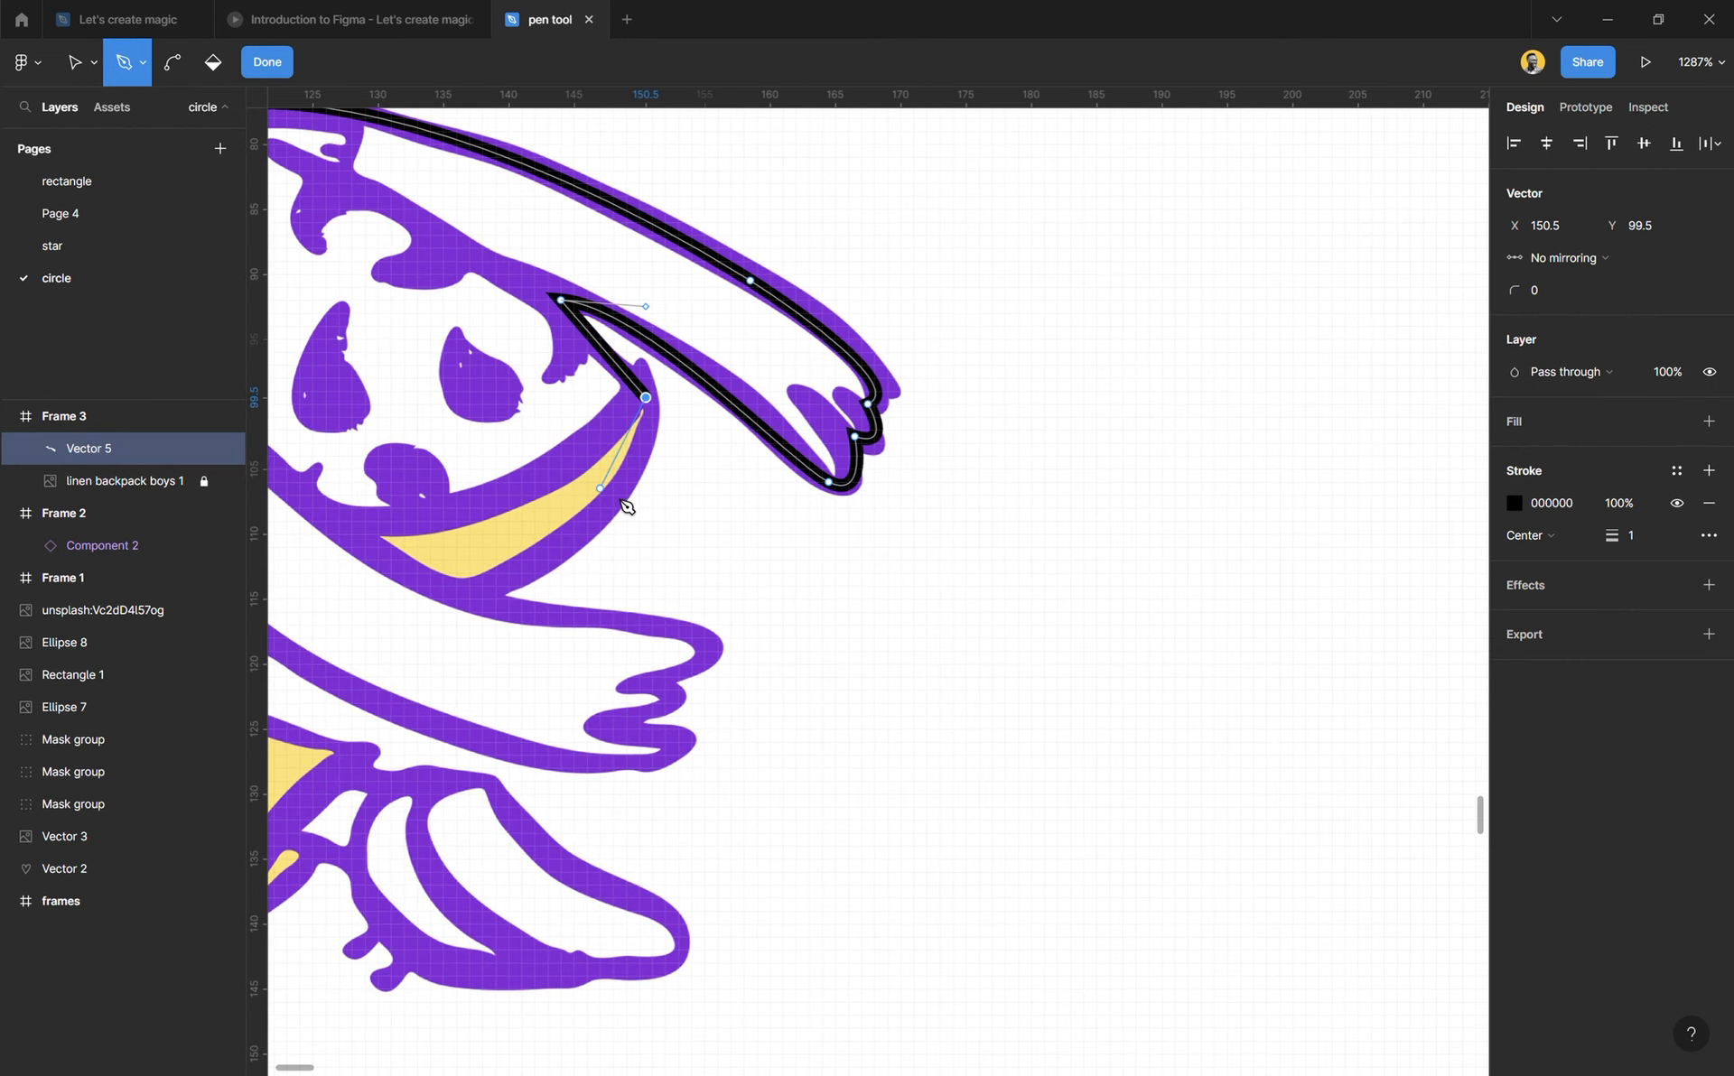
scroll(626, 506, "left", 5)
key("ctrl")
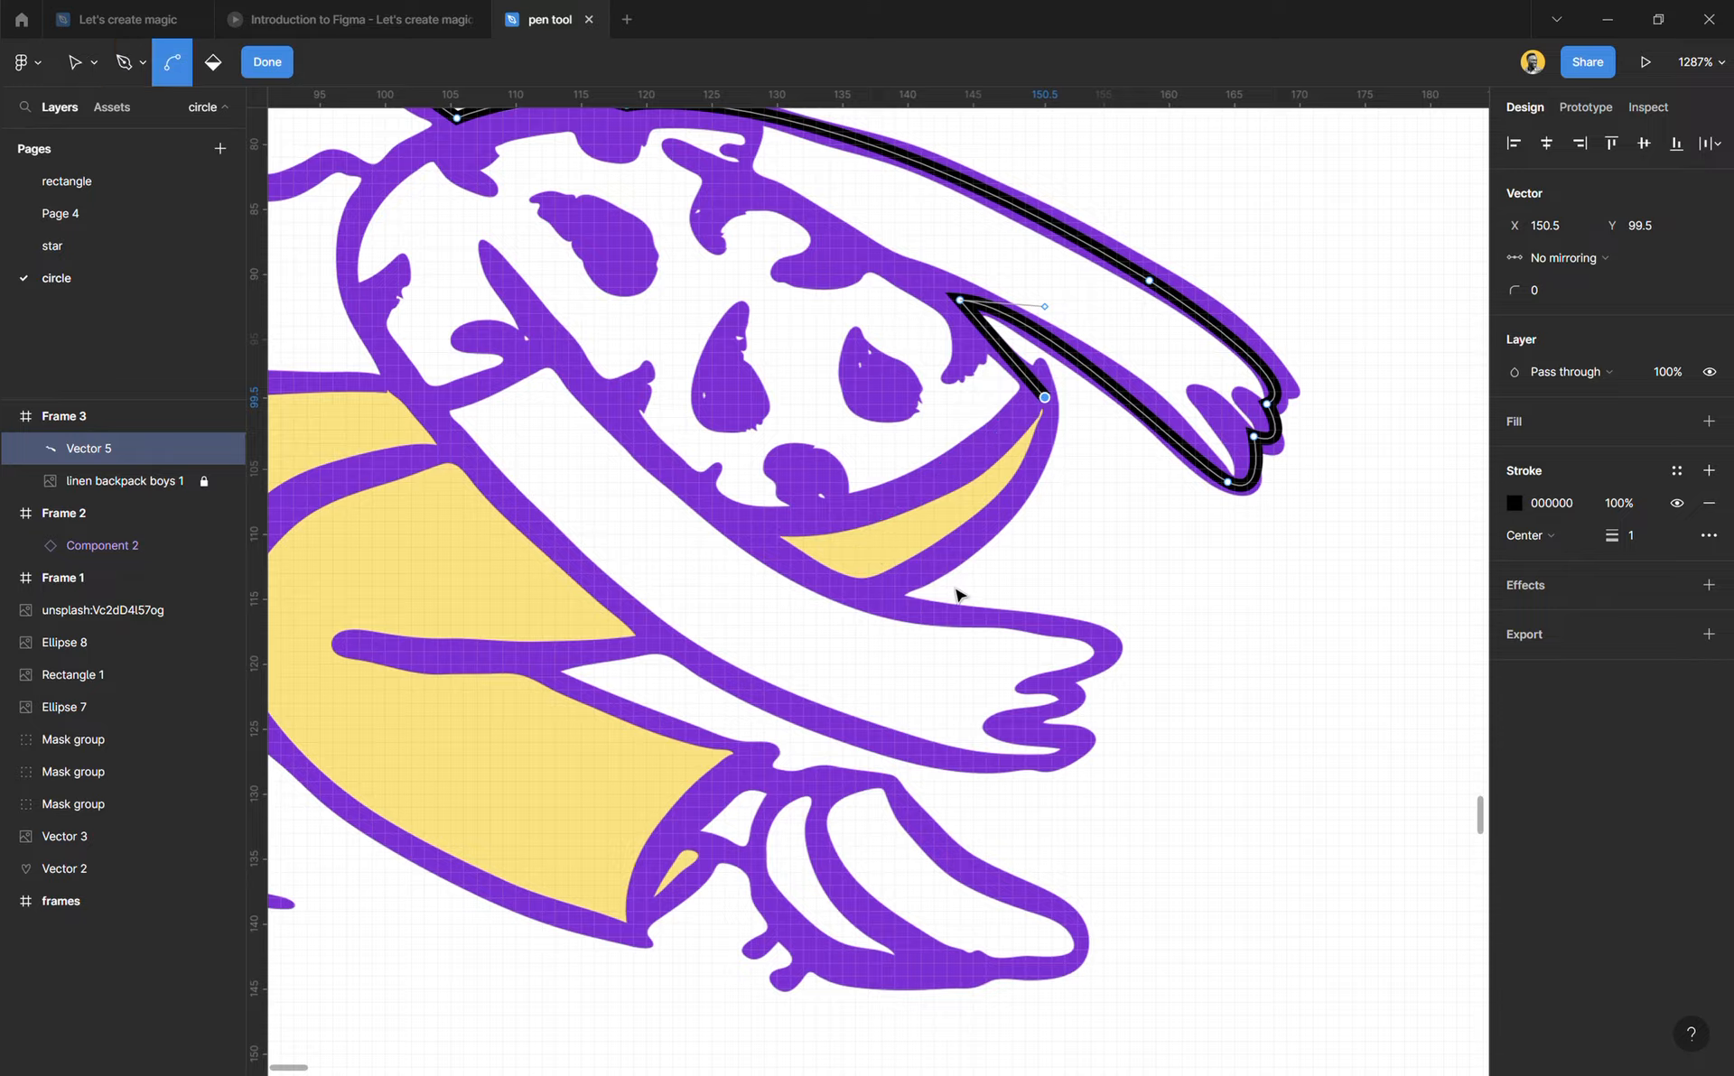
scroll(955, 587, "up", 5)
mouse_move(773, 612)
left_mouse_down()
mouse_move(399, 820)
mouse_move(332, 795)
left_mouse_up()
left_click(775, 617)
left_click_drag(820, 587, 1302, 675)
left_click_drag(1210, 809, 1038, 862)
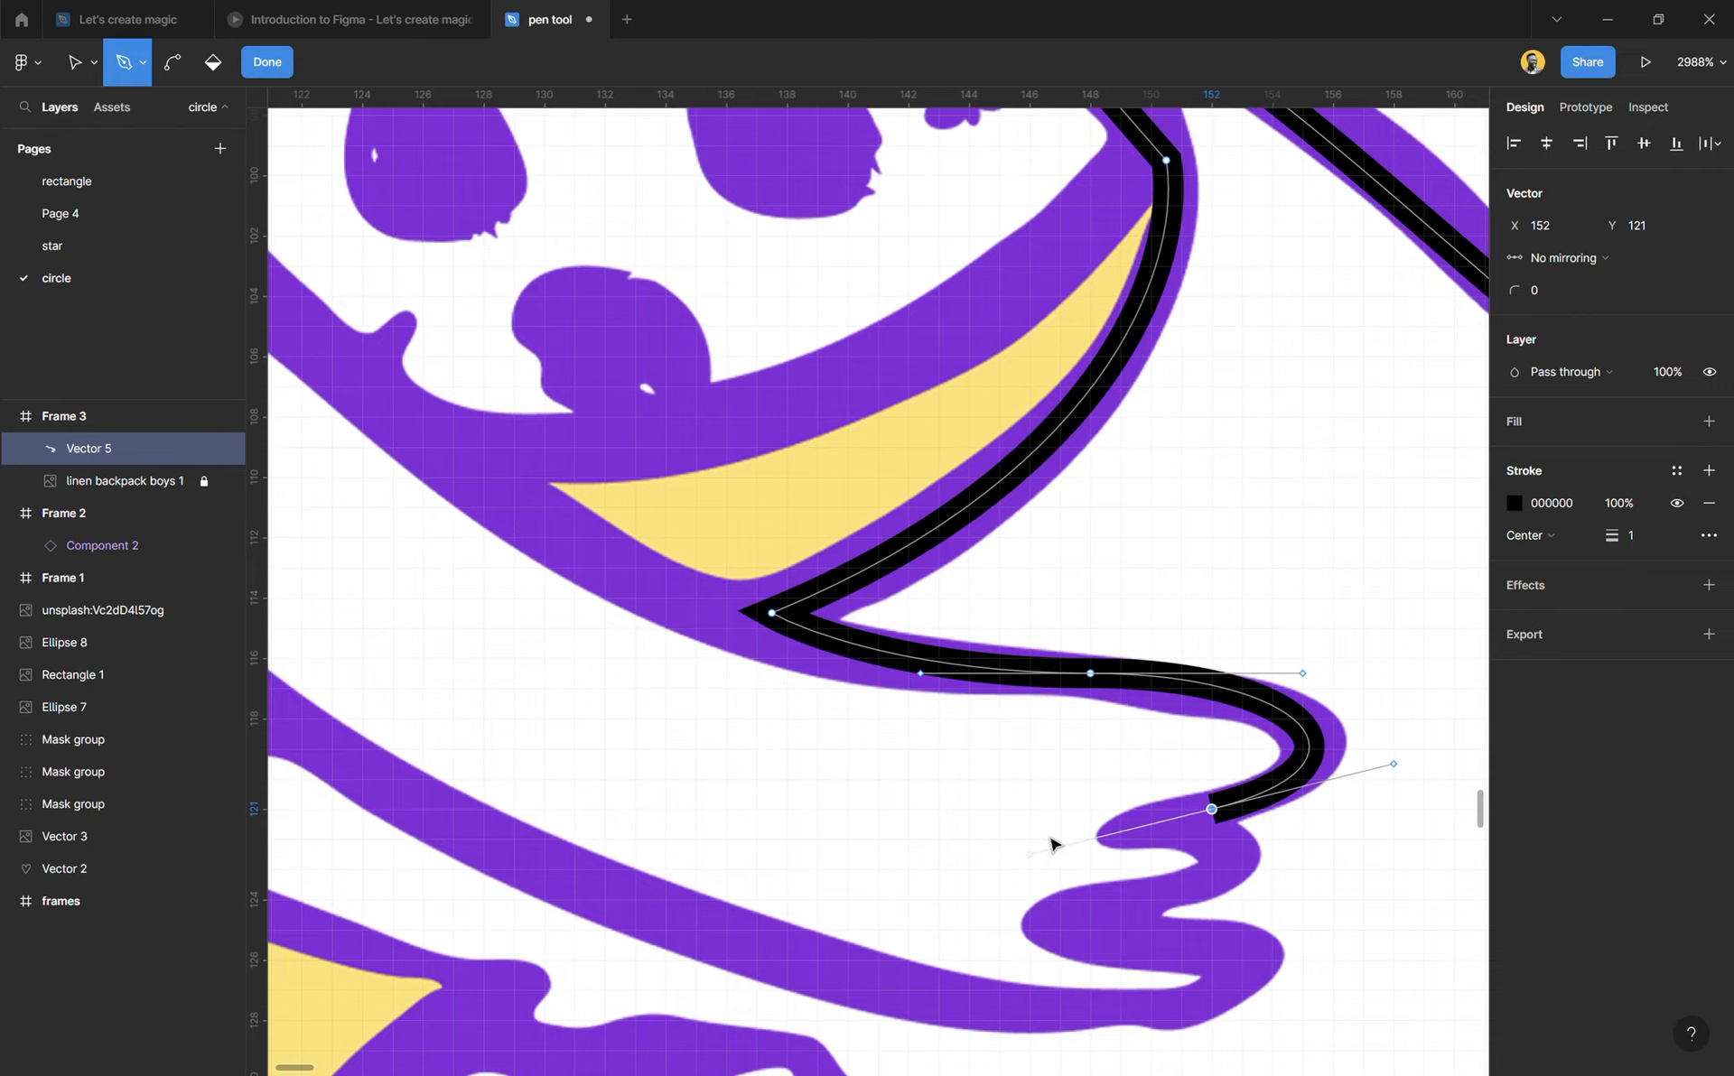
Step: Try a curved segment around the lower hand's next finger to X 149.5, Y 124, and undo it
scroll(1275, 735, "down", 7)
scroll(1230, 430, "up", 4)
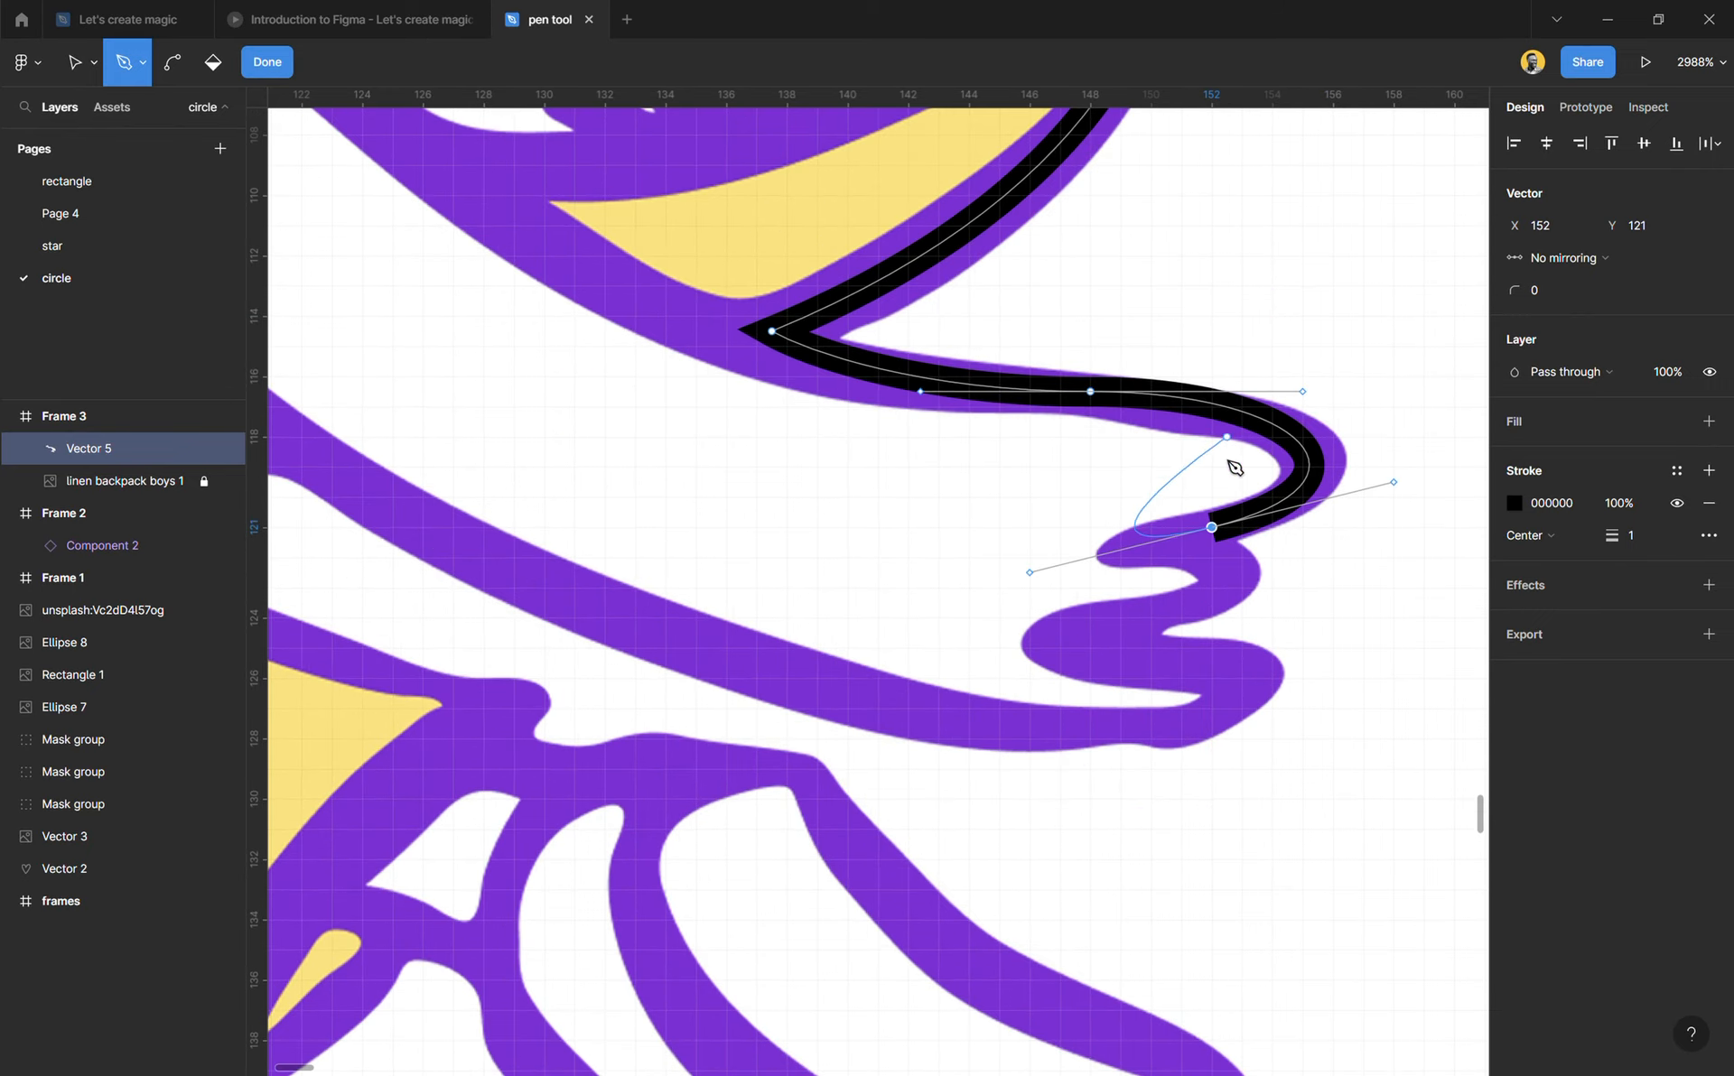
mouse_move(1136, 618)
left_mouse_down()
mouse_move(1029, 680)
mouse_move(963, 661)
left_mouse_up()
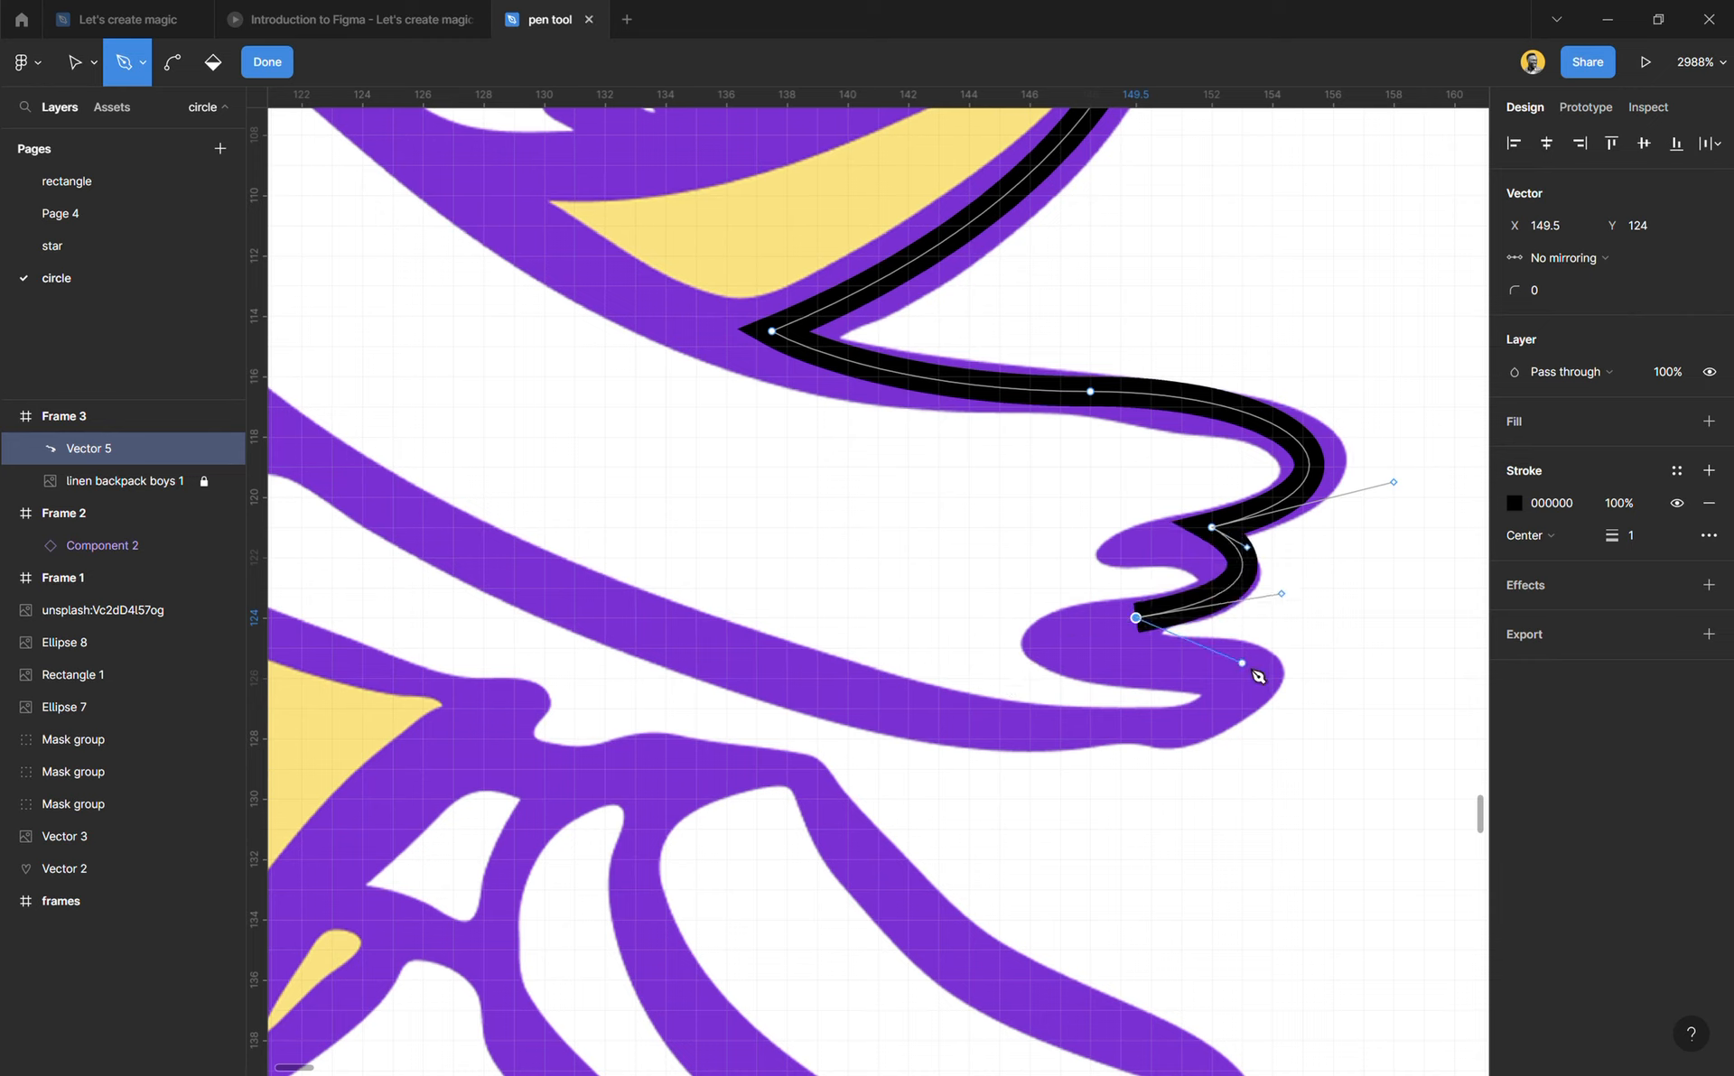
key("ctrl+z")
key("ctrl+z")
Step: Trace the lower hand's fingers through X 148, Y 124.5 and X 153, Y 126.5, and curve back under the arm to X 130.5, Y 123
mouse_move(1101, 647)
left_mouse_down()
mouse_move(995, 674)
mouse_move(909, 666)
left_mouse_up()
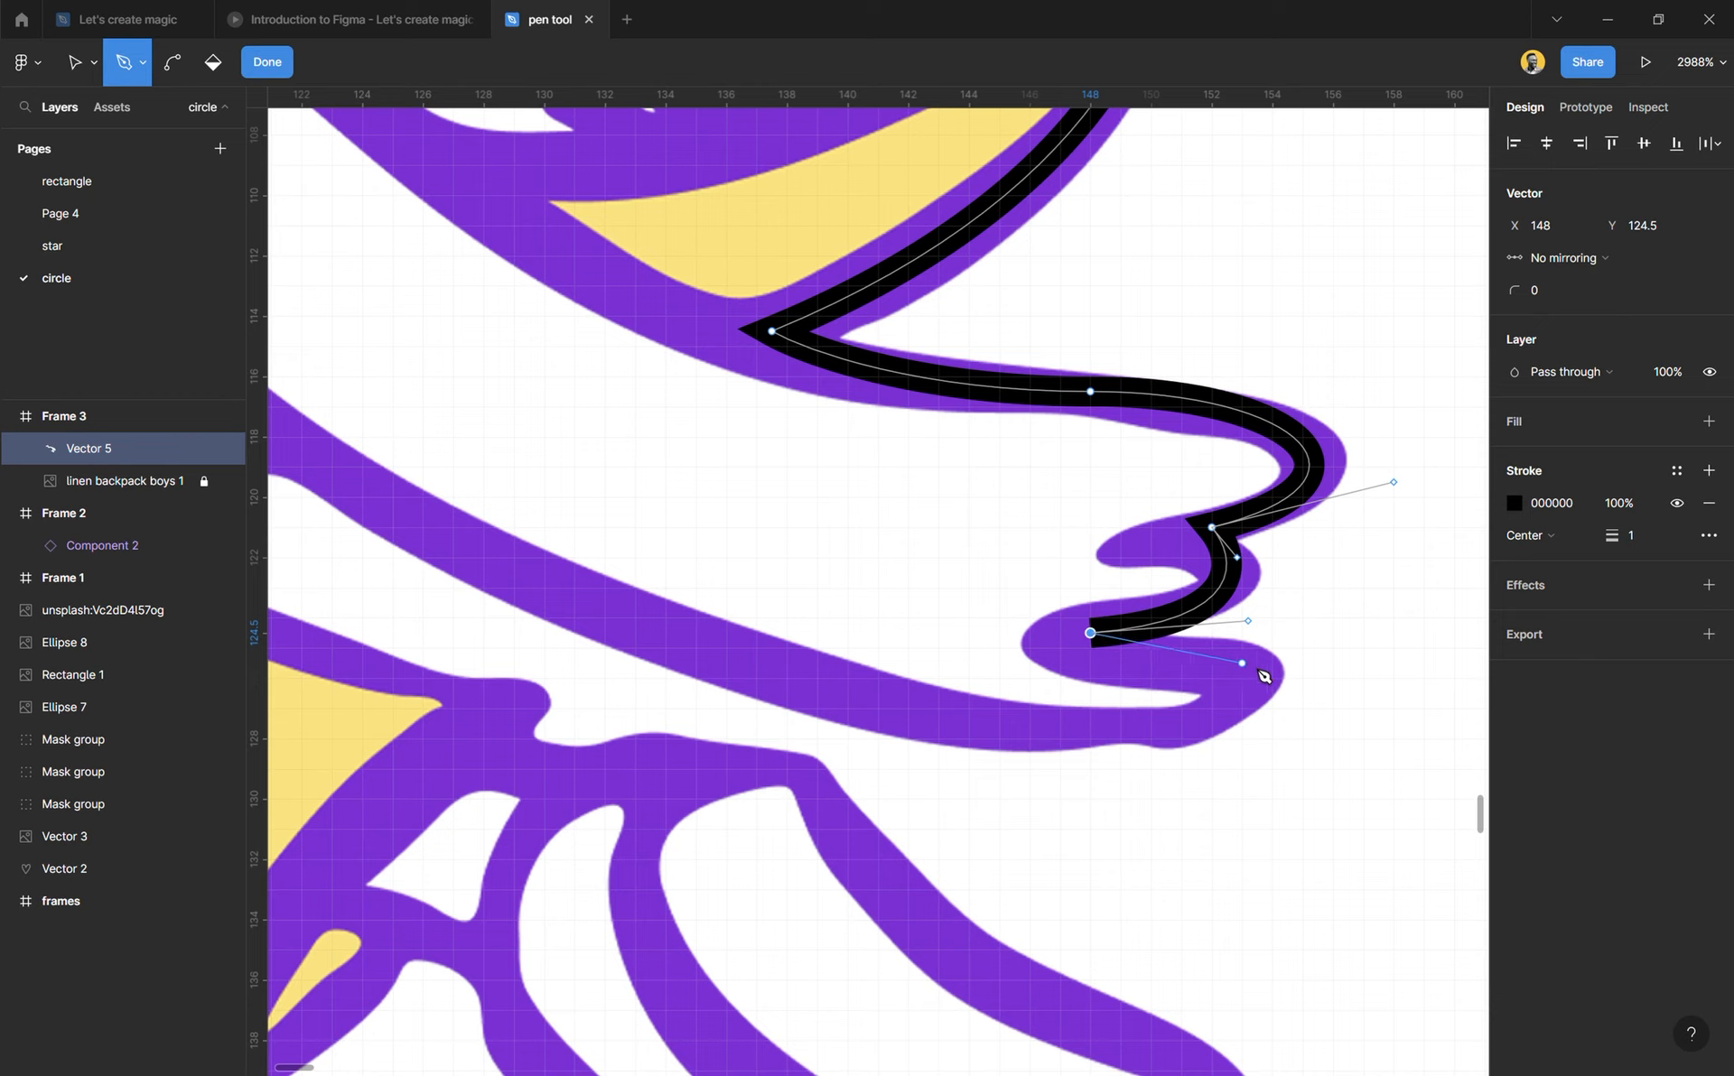
mouse_move(1242, 692)
left_mouse_down()
mouse_move(1183, 747)
mouse_move(1150, 738)
left_mouse_up()
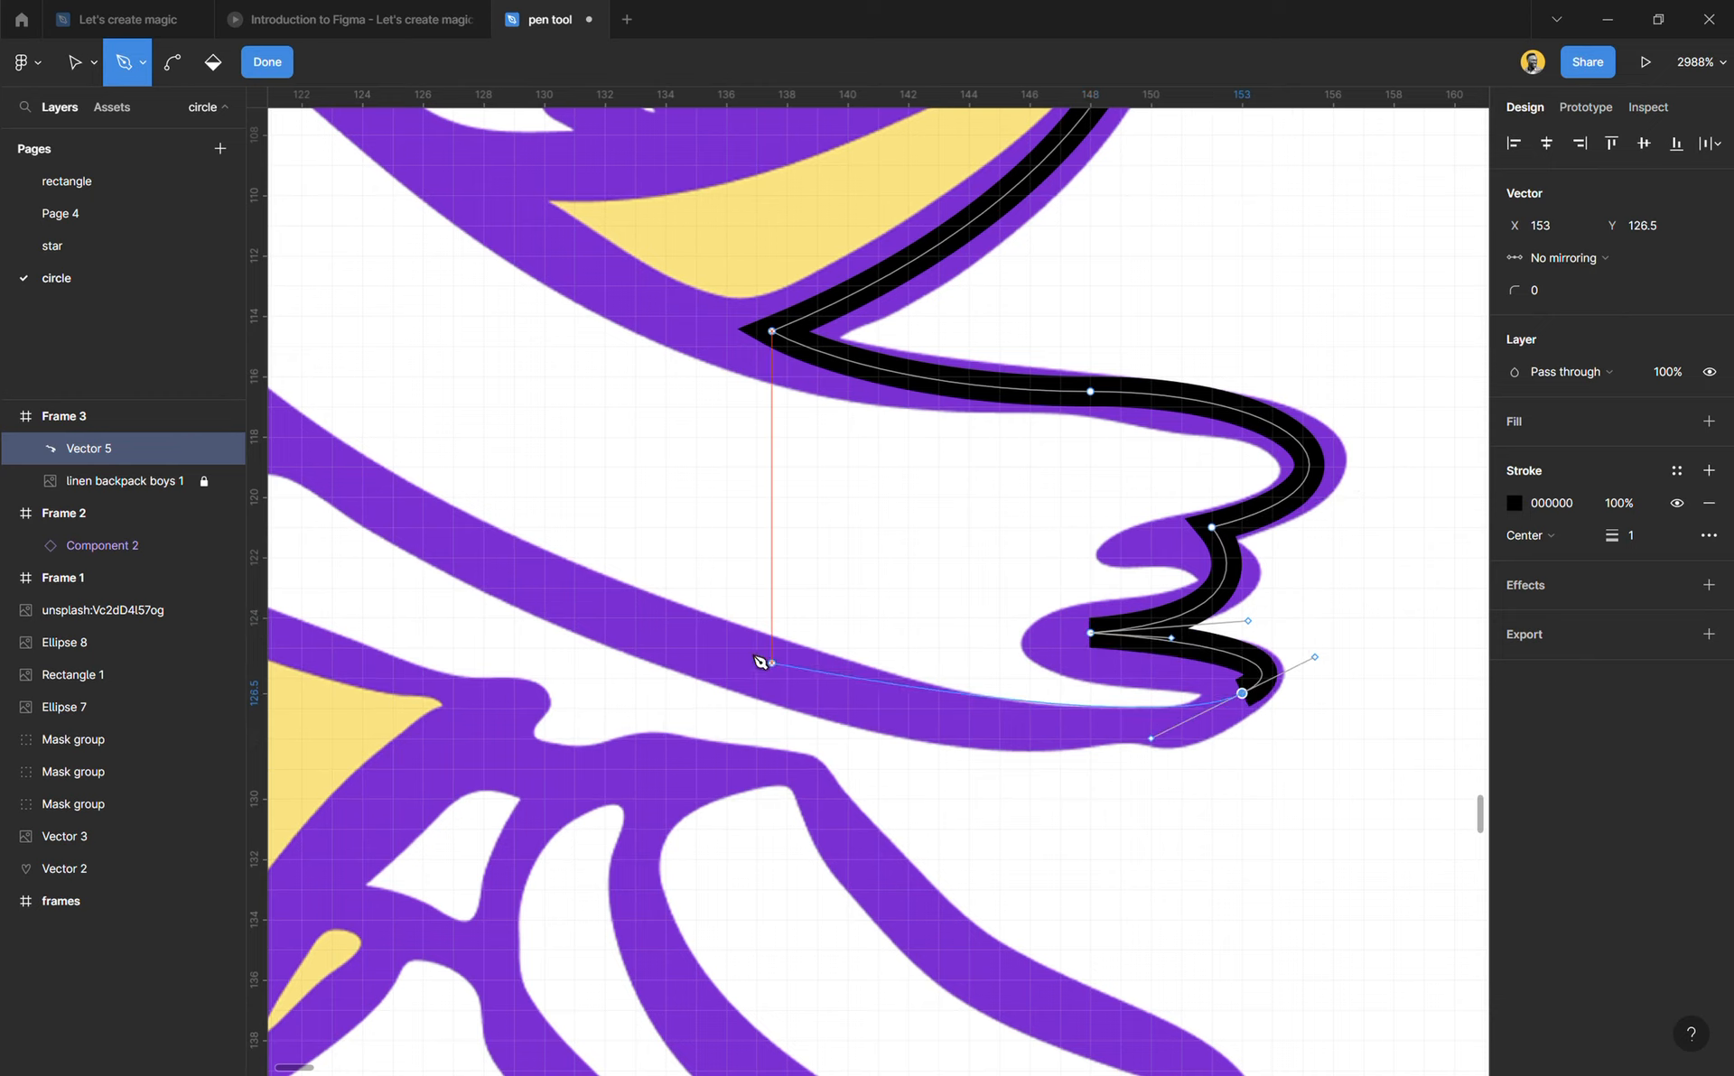
mouse_move(559, 588)
left_mouse_down()
mouse_move(472, 550)
mouse_move(354, 418)
mouse_move(303, 395)
mouse_move(280, 431)
left_mouse_up()
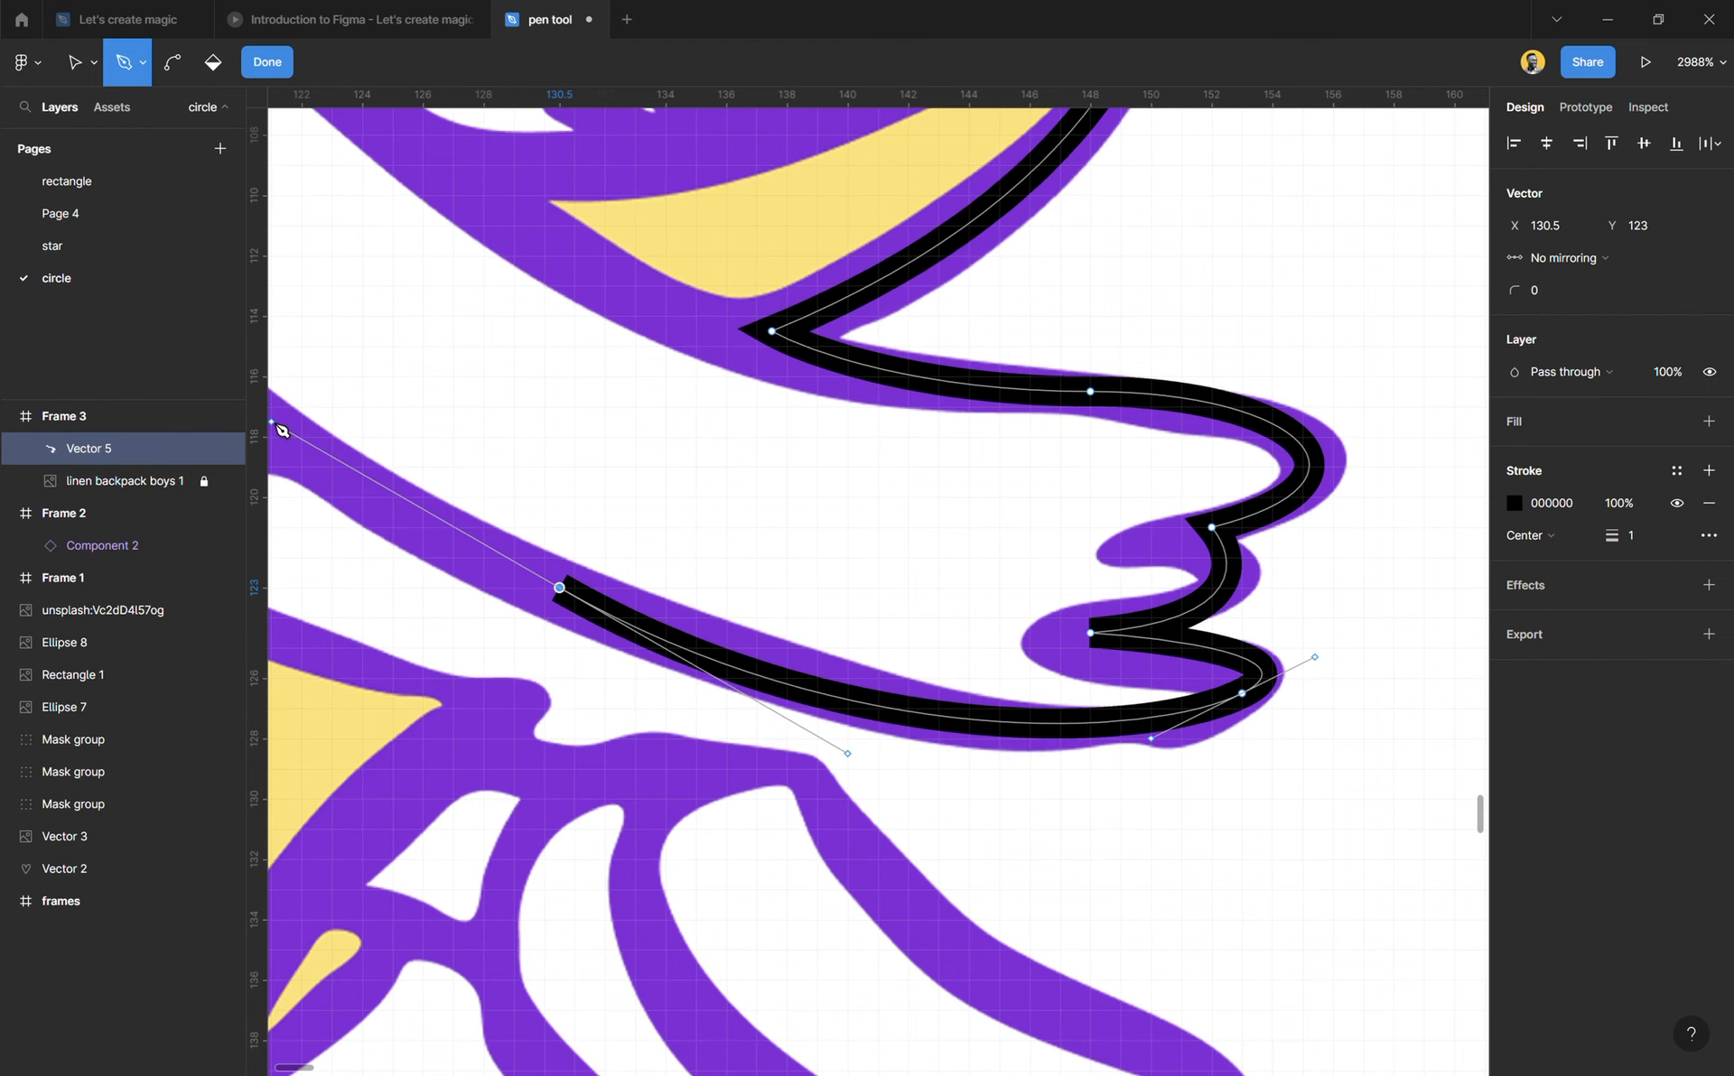
Step: Extend the path with a long curve along the lower arm's underside up to the torso at X 98, Y 92
scroll(499, 411, "down", 5)
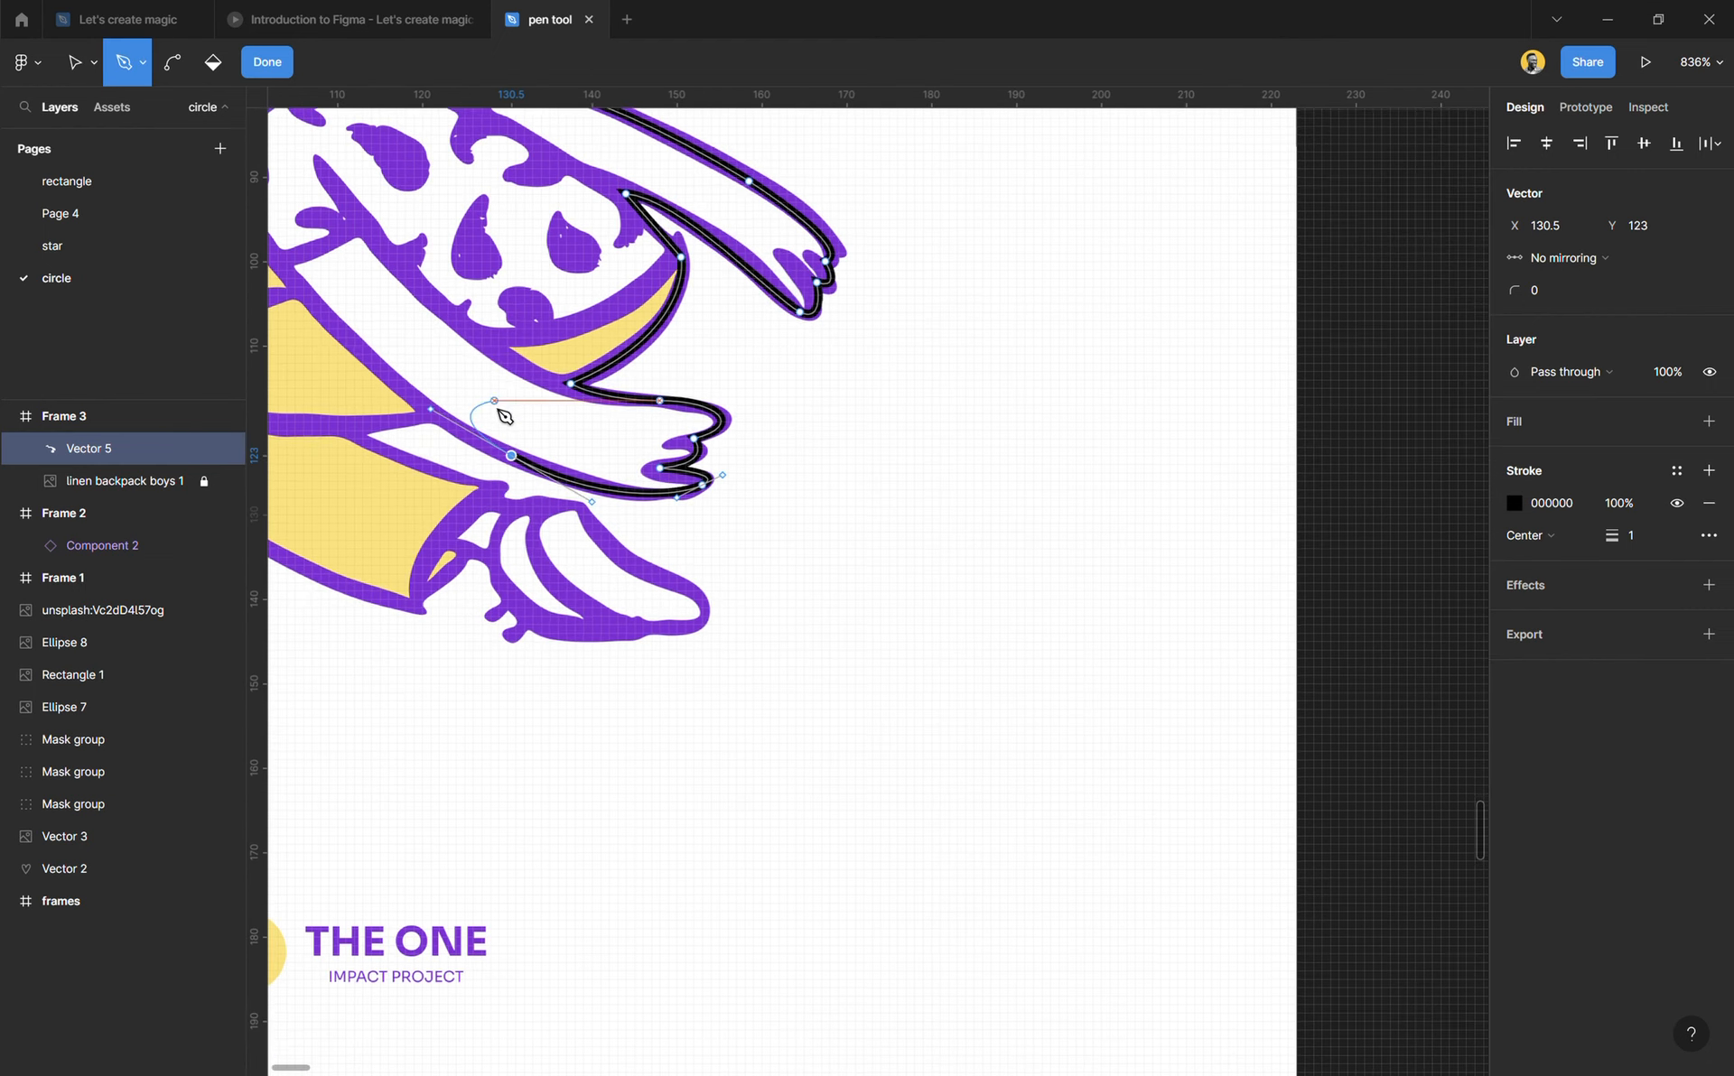
scroll(517, 510, "left", 4)
left_click(597, 566)
left_click_drag(607, 569, 539, 442)
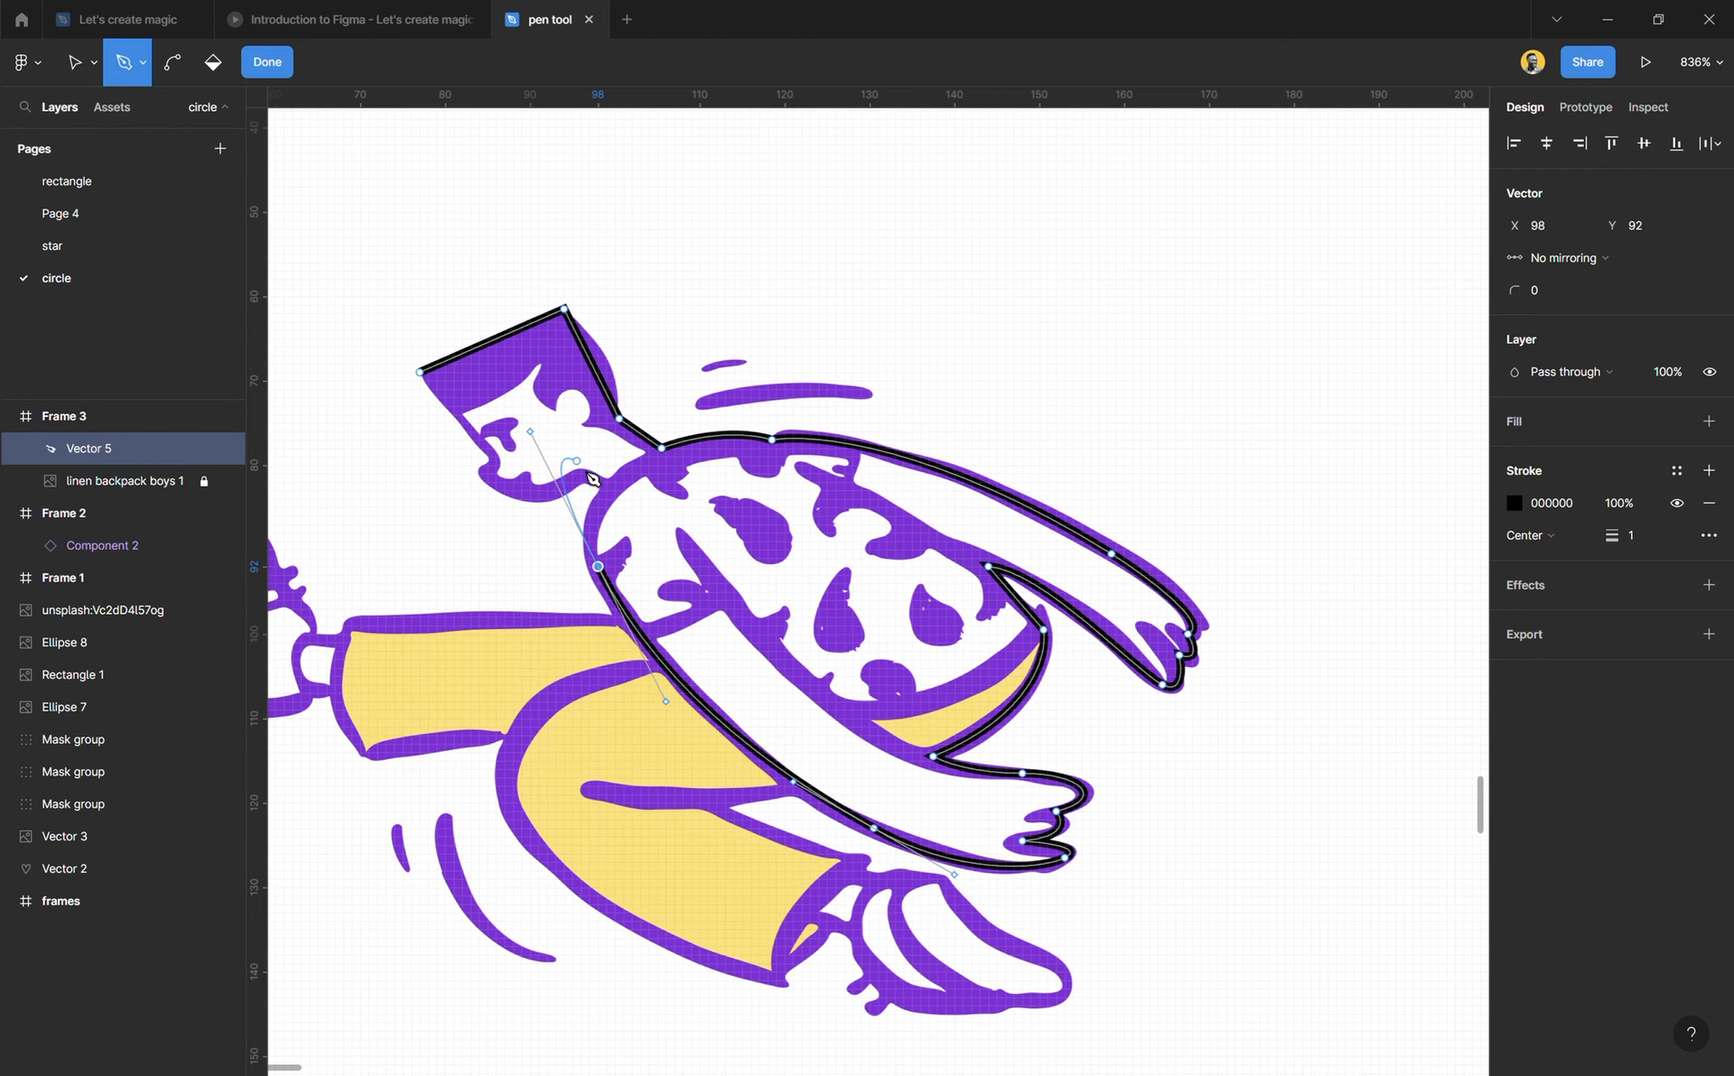
Step: Curve up the torso to X 99, Y 83, add a straight segment to X 96.5, Y 81, and curve along the jaw to X 85, Y 81
scroll(614, 511, "up", 3)
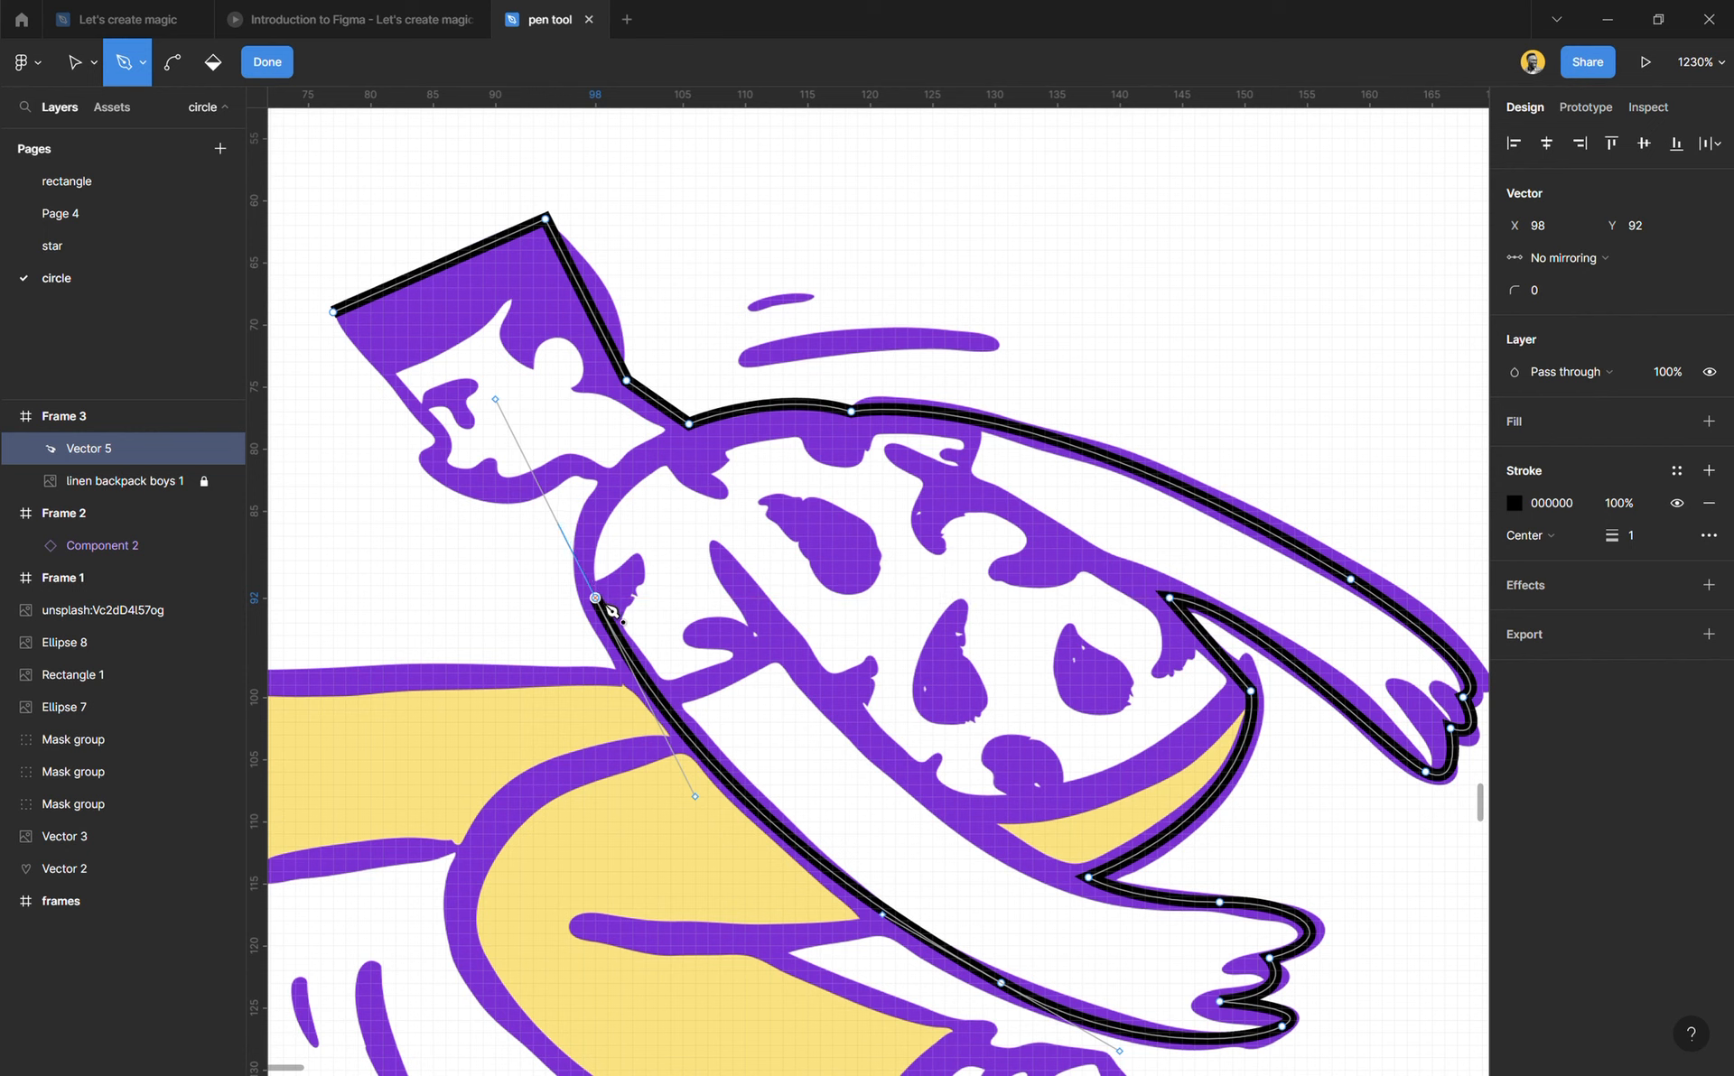
scroll(614, 511, "up", 3)
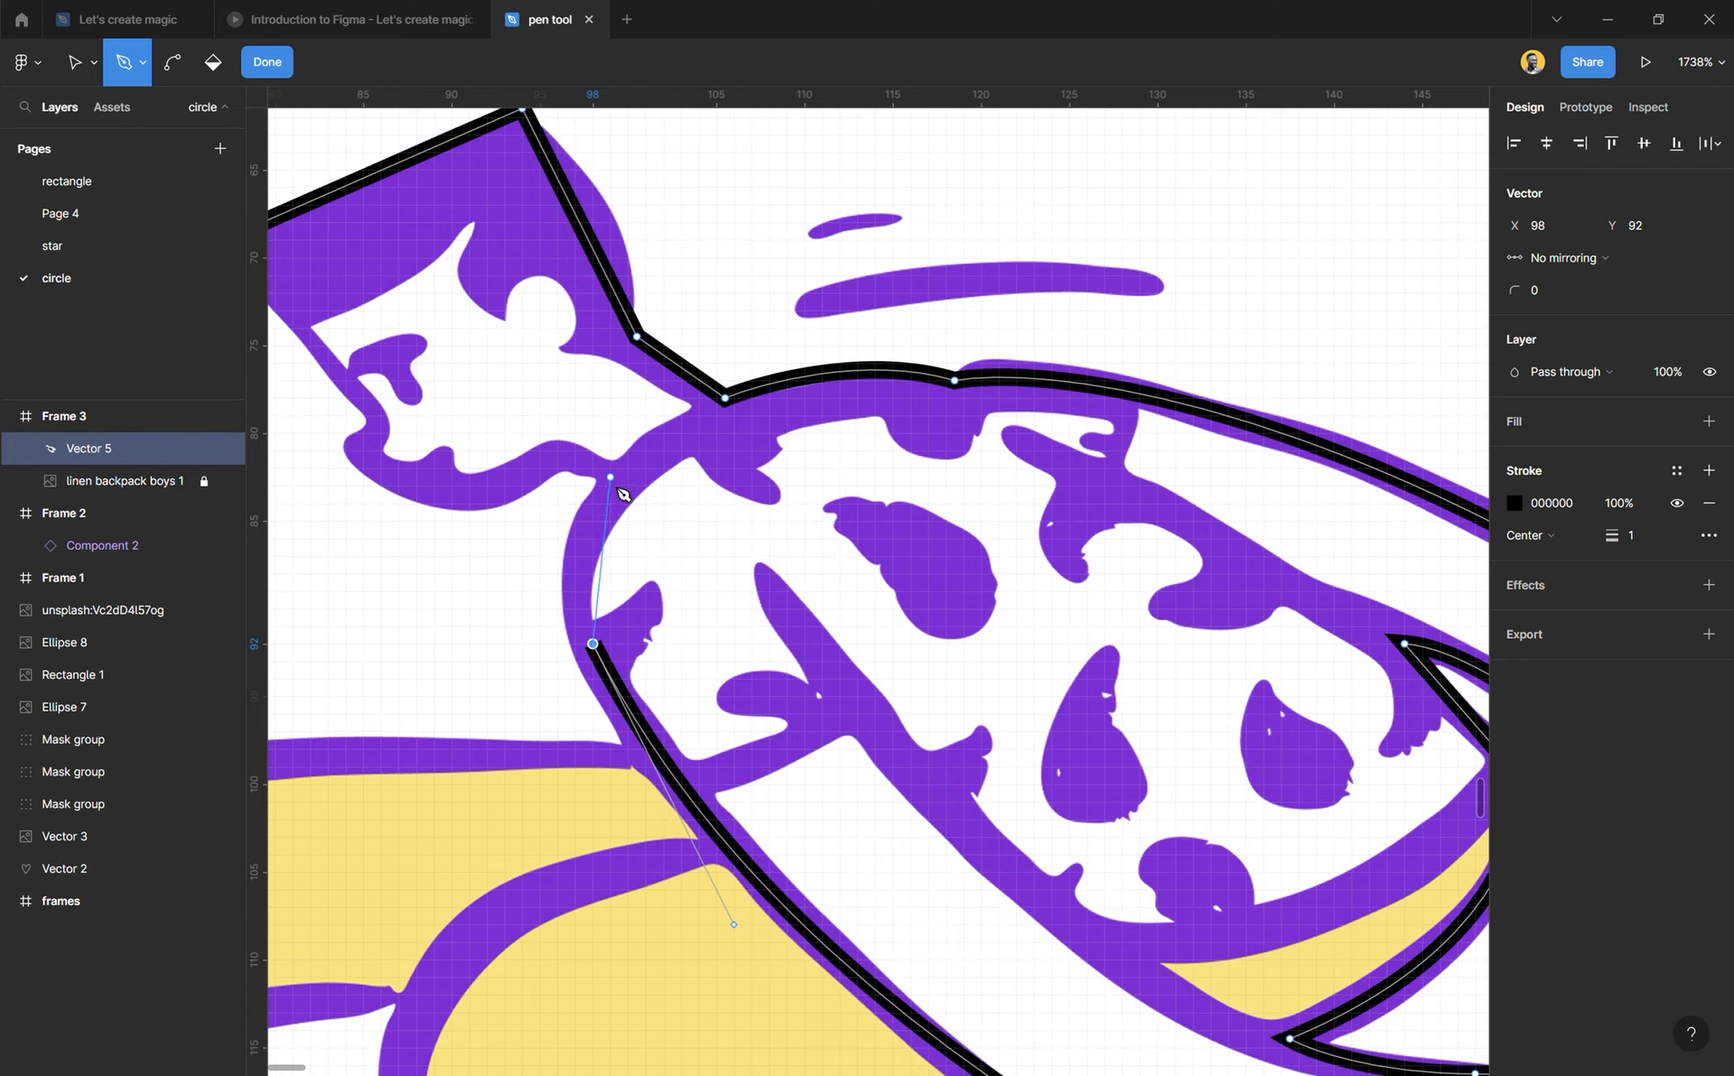
left_click_drag(611, 486, 675, 417)
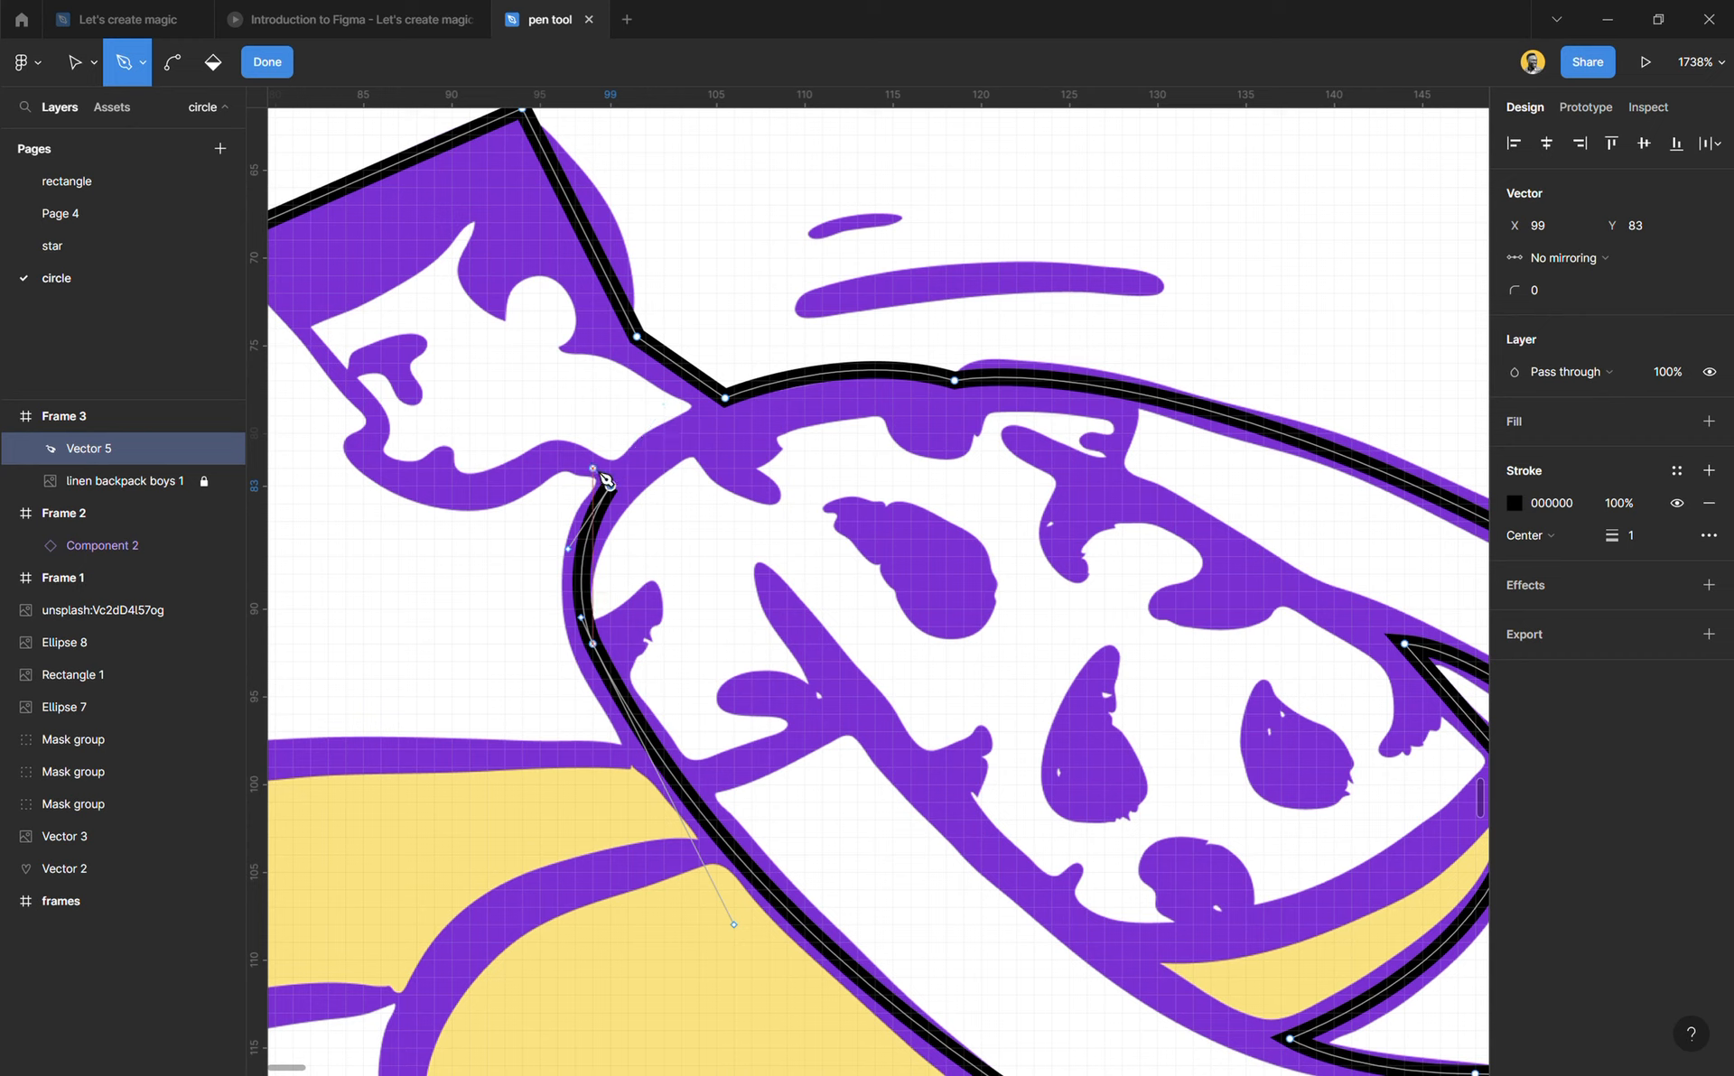
left_click(568, 451)
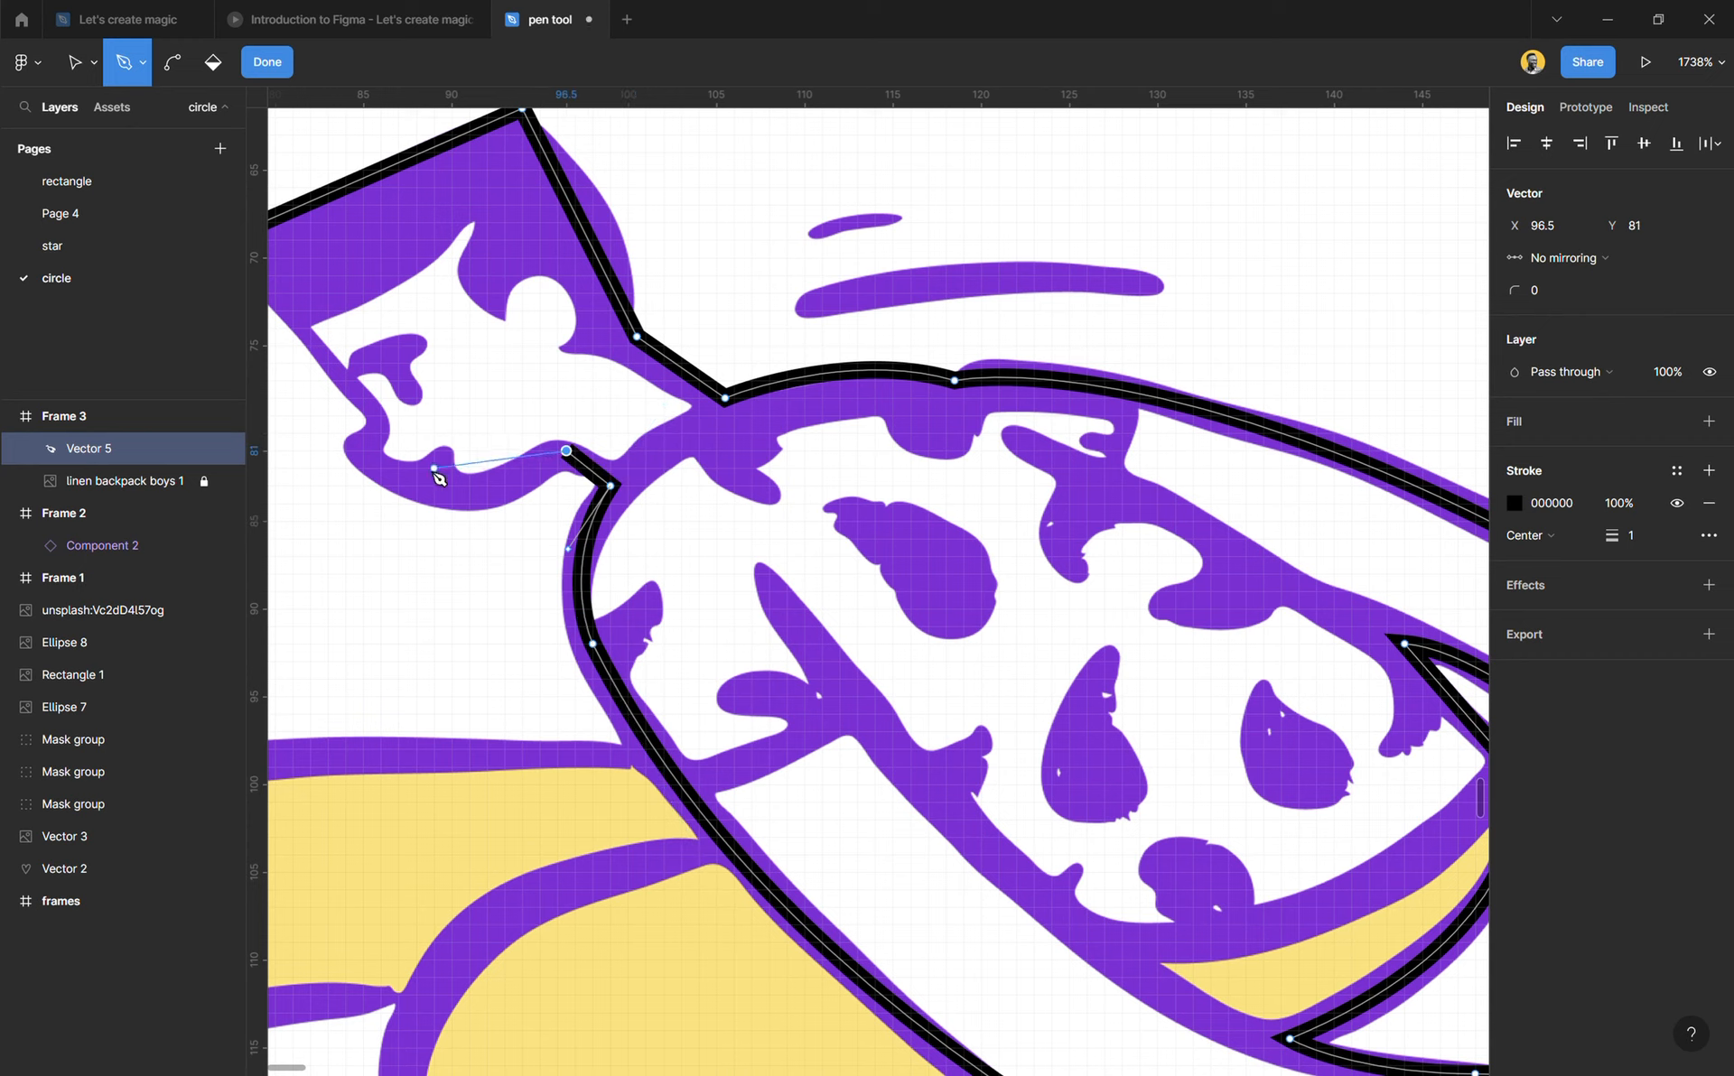
left_click_drag(363, 450, 293, 354)
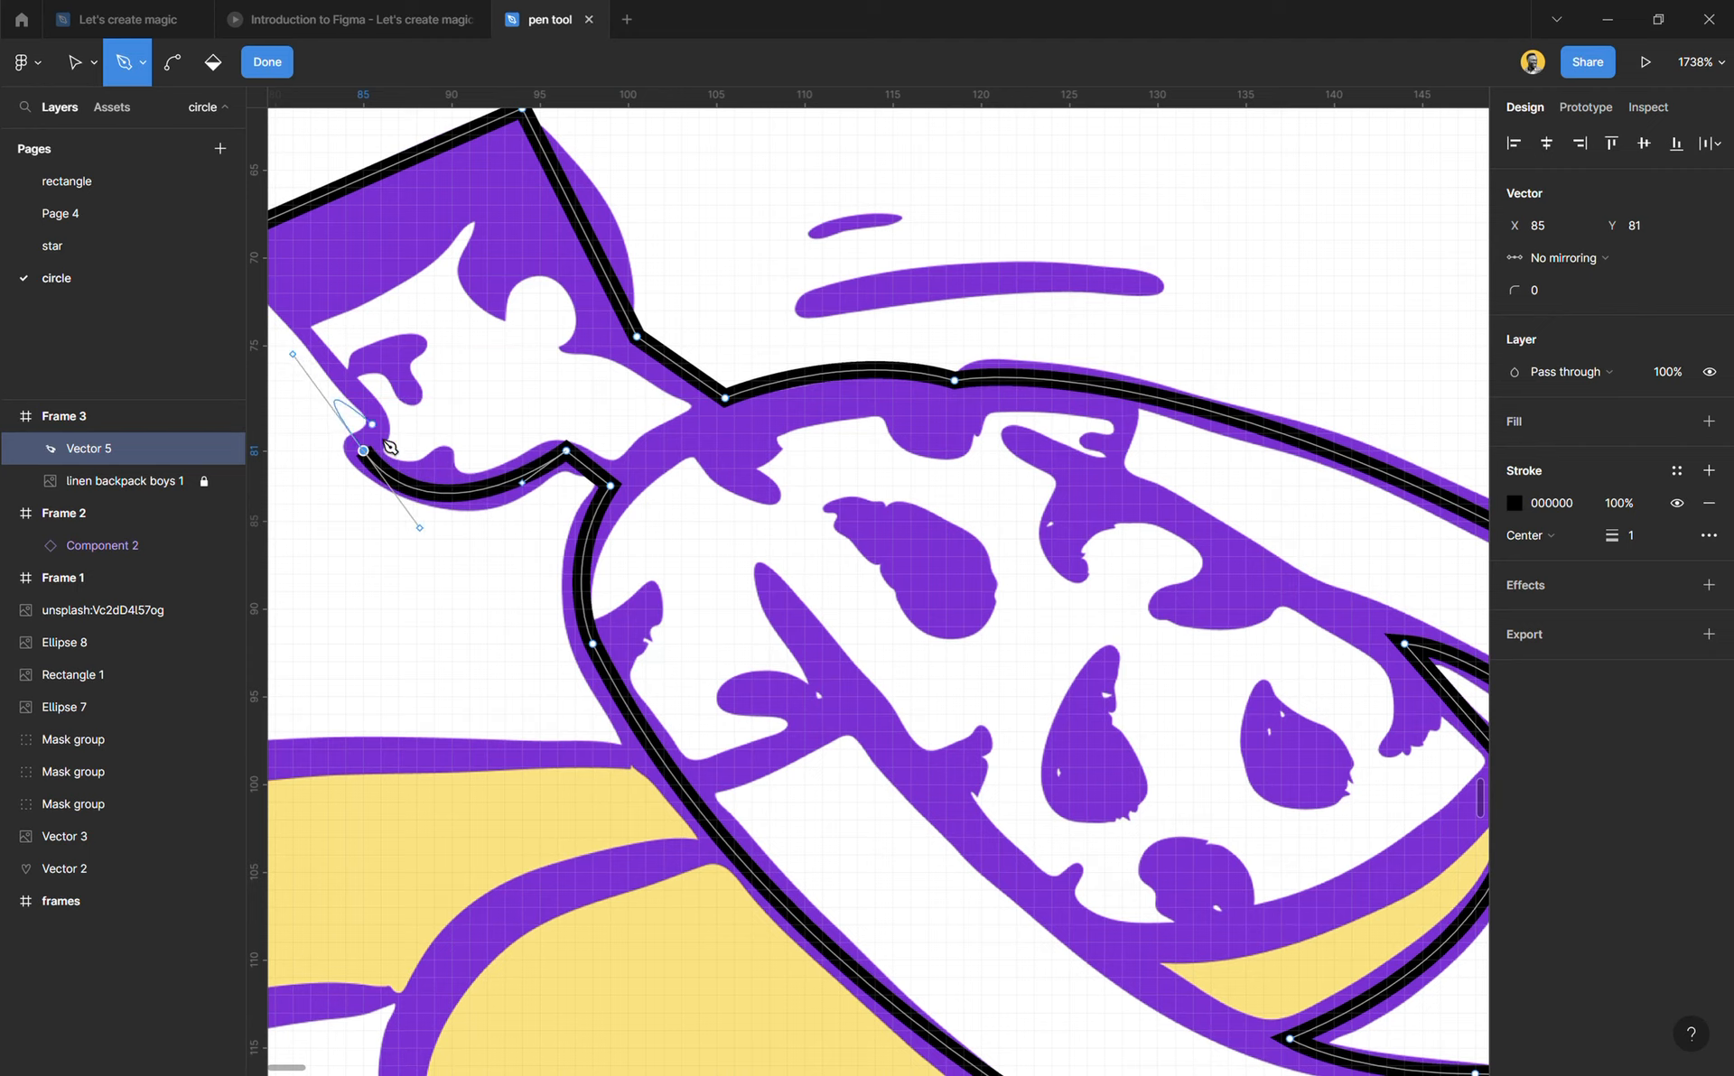
Step: Curve the outline around the mouth up the face, and close it with a straight segment to the hair's front corner
mouse_move(379, 460)
left_mouse_down()
mouse_move(290, 290)
mouse_move(364, 255)
left_mouse_up()
scroll(364, 256, "down", 3, "ctrl")
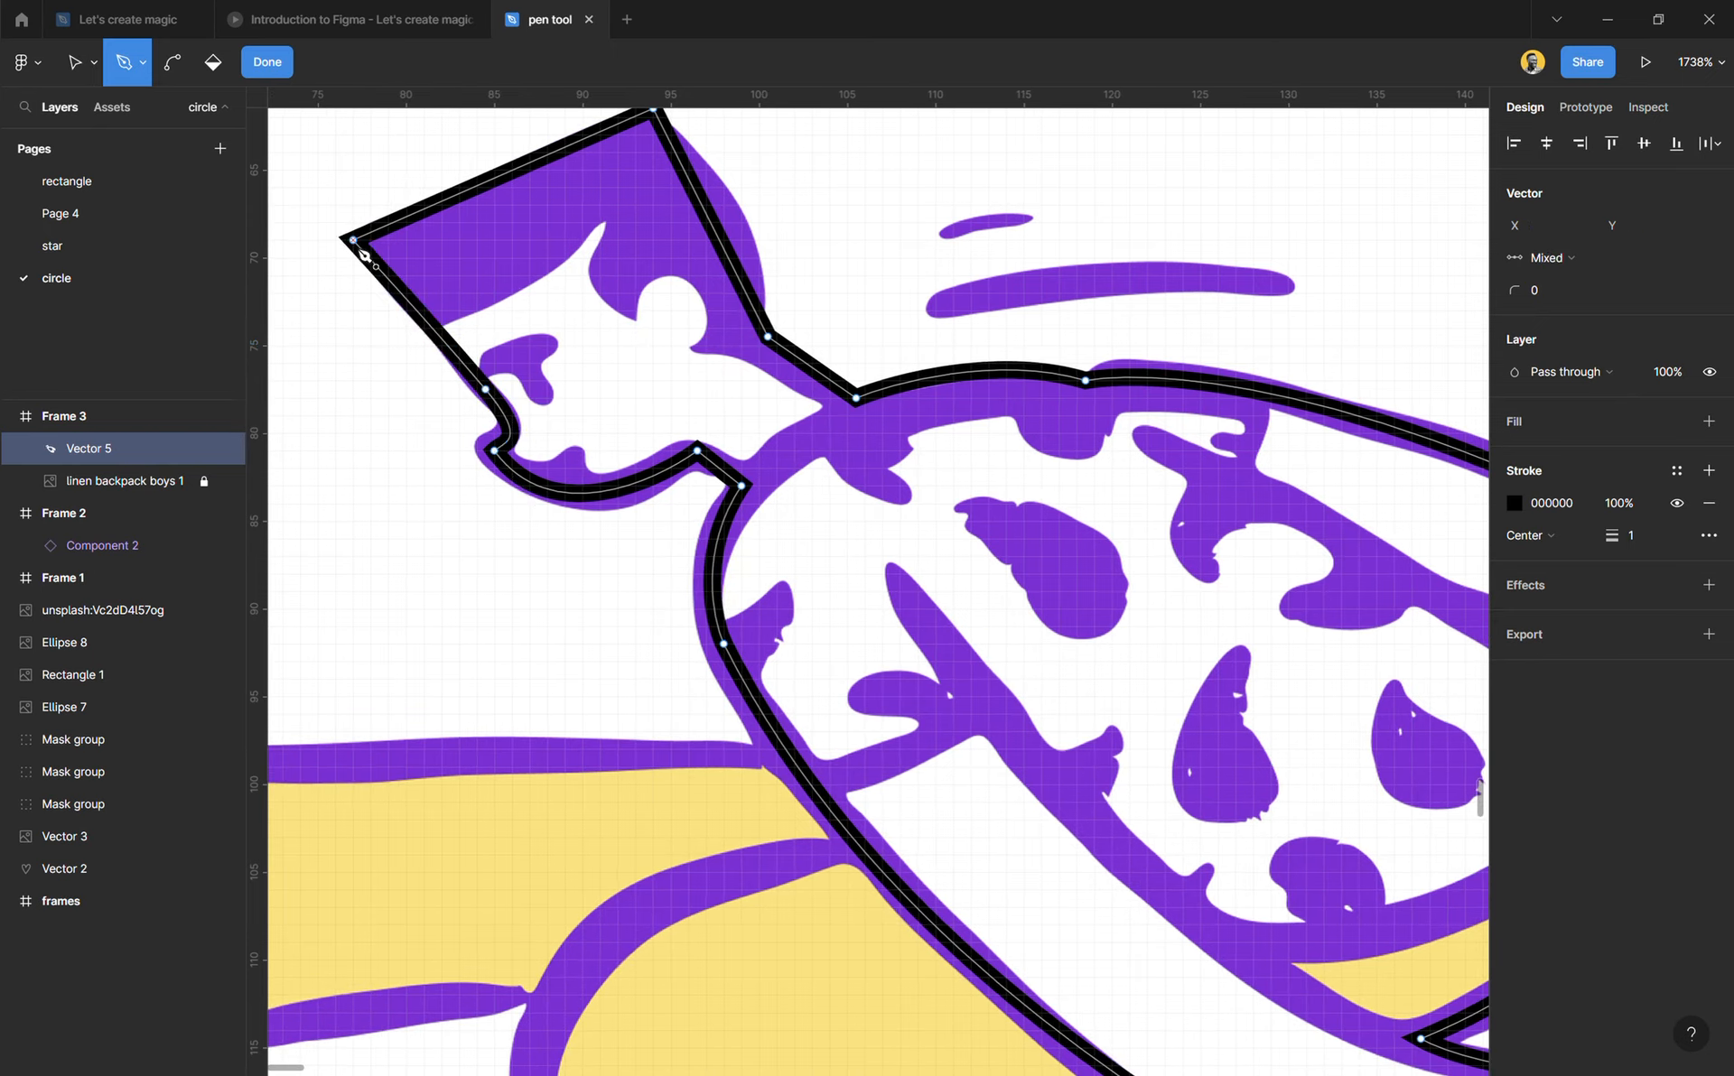
scroll(418, 457, "down", 3, "ctrl")
scroll(862, 643, "up", 2, "ctrl")
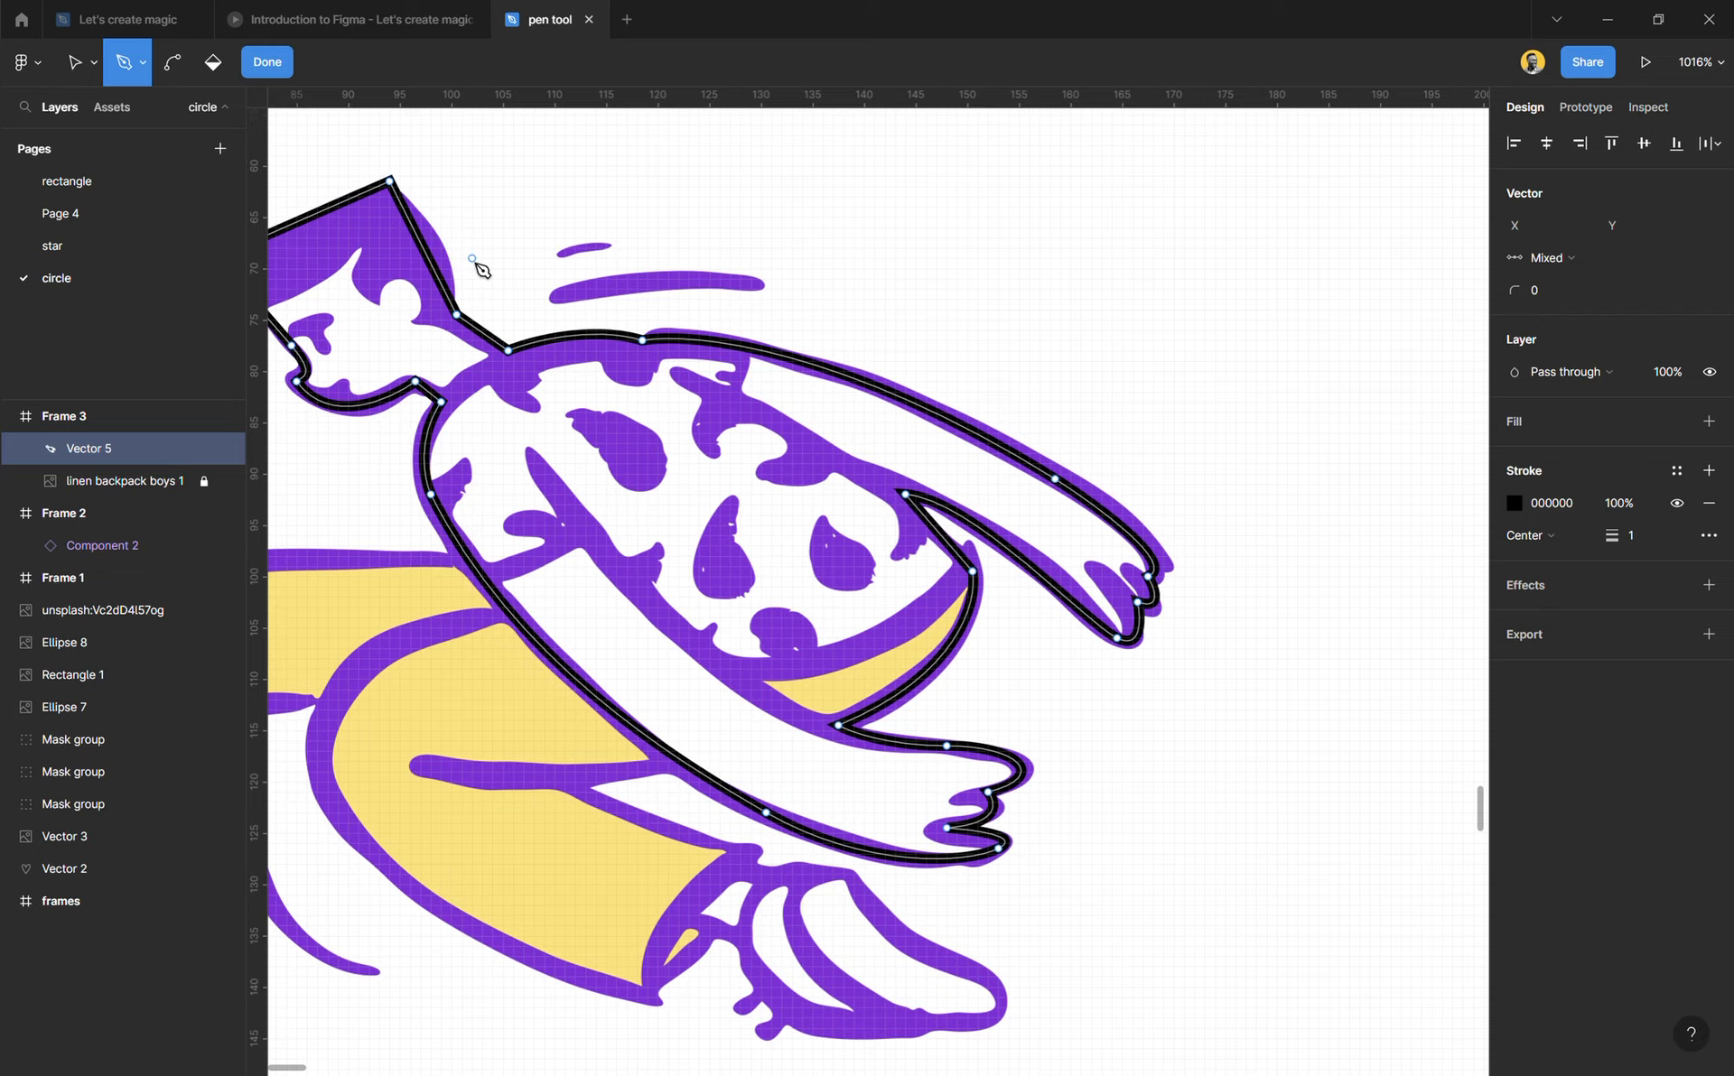
Step: Use the Bend tool to curve the back-of-head segment outward along the hair, and reshape the curve along the jaw
scroll(474, 261, "left", 1)
scroll(554, 196, "up", 1)
scroll(561, 336, "up", 4, "ctrl")
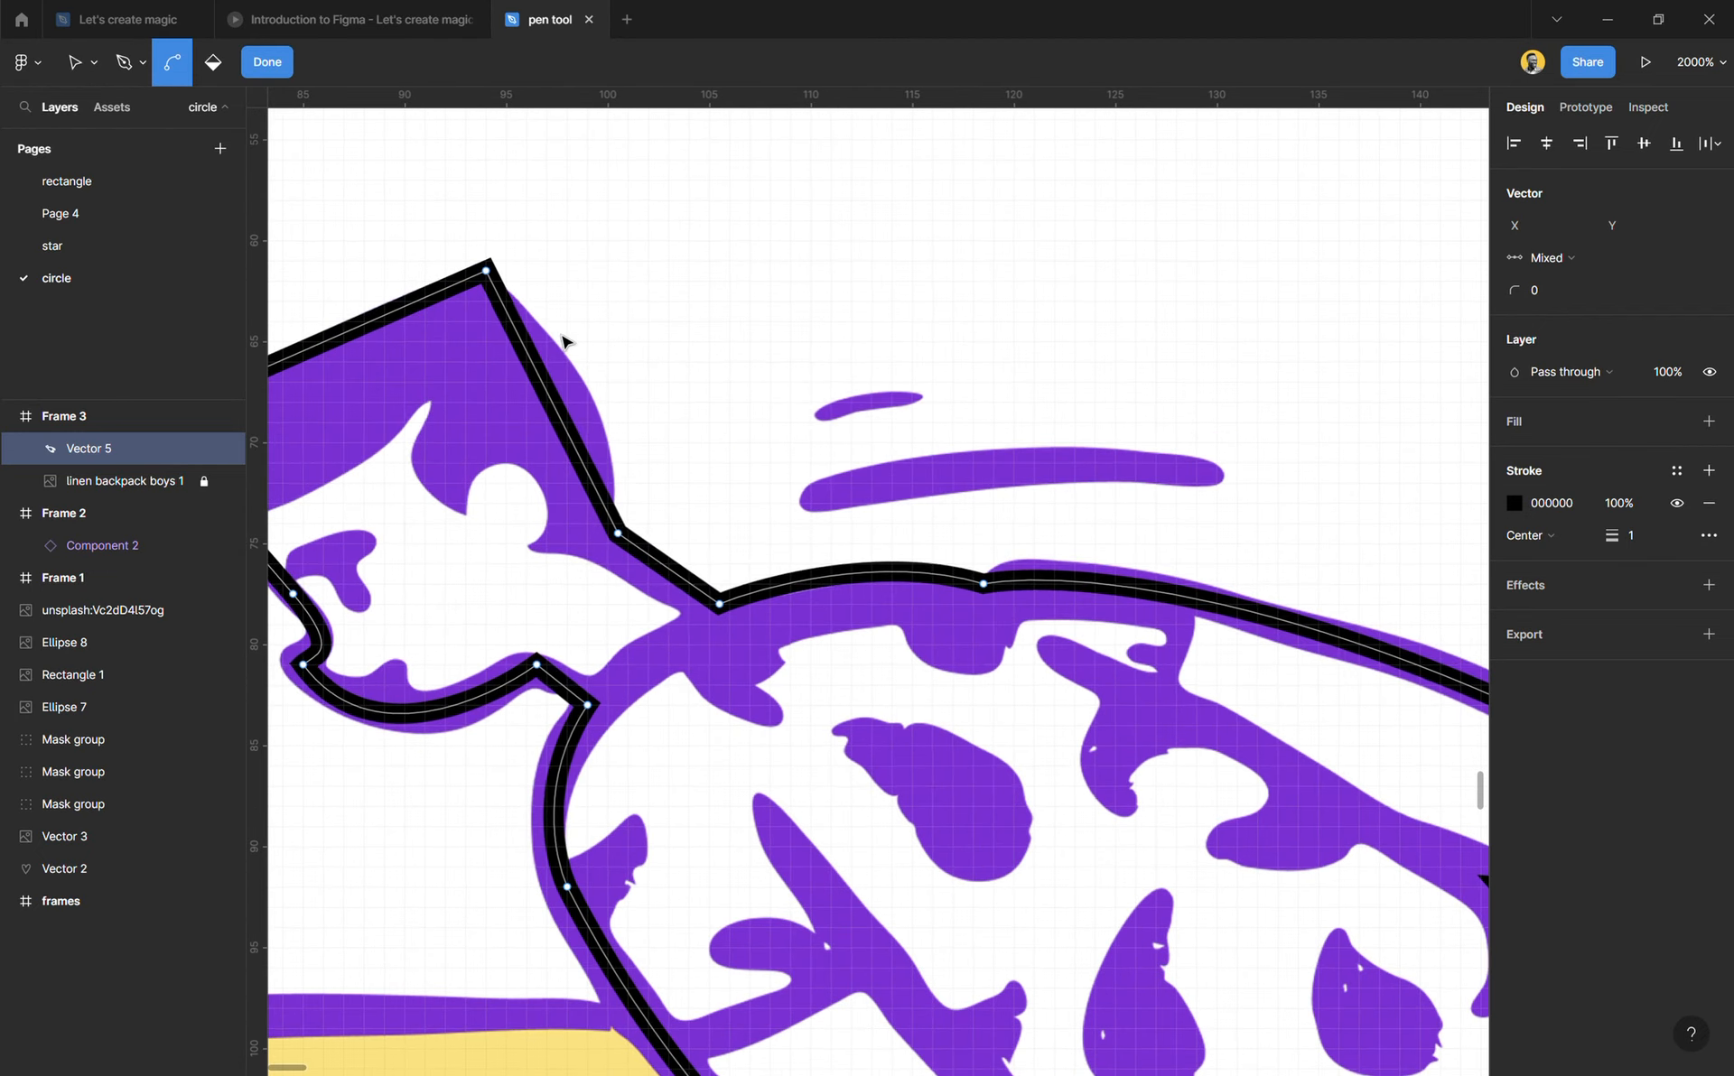
left_click(174, 66)
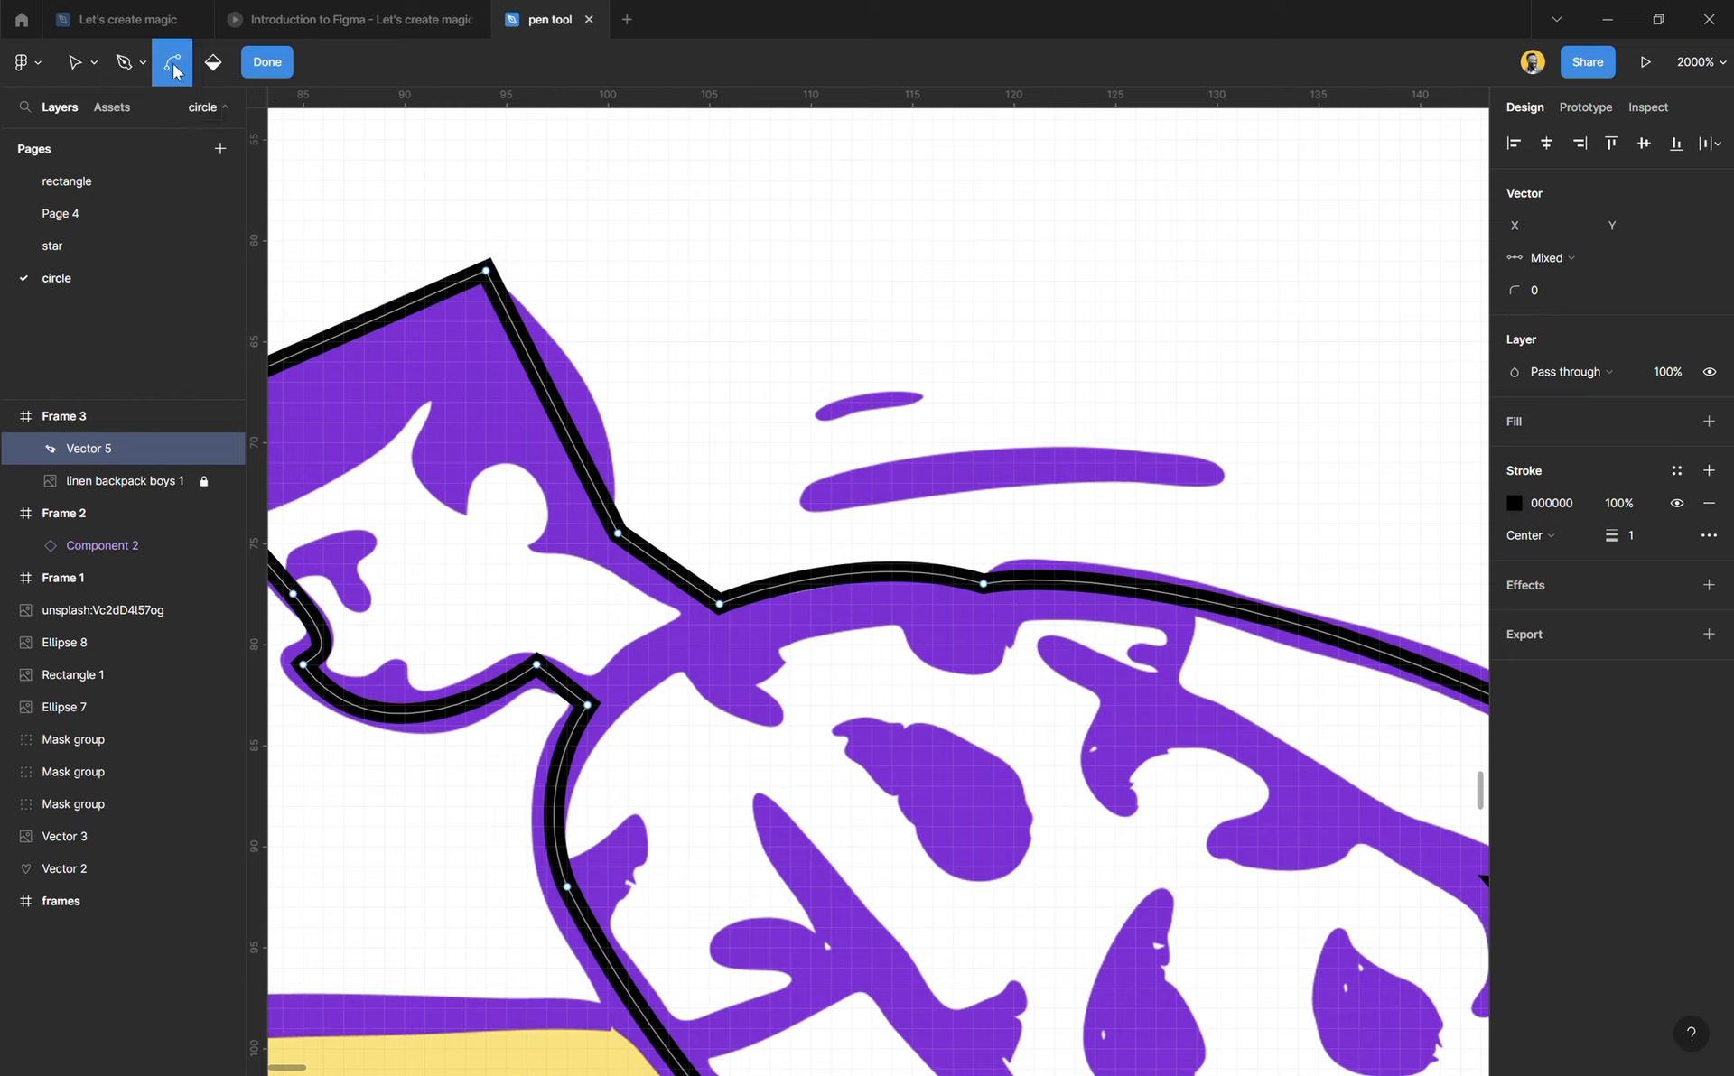
left_click_drag(560, 411, 604, 401)
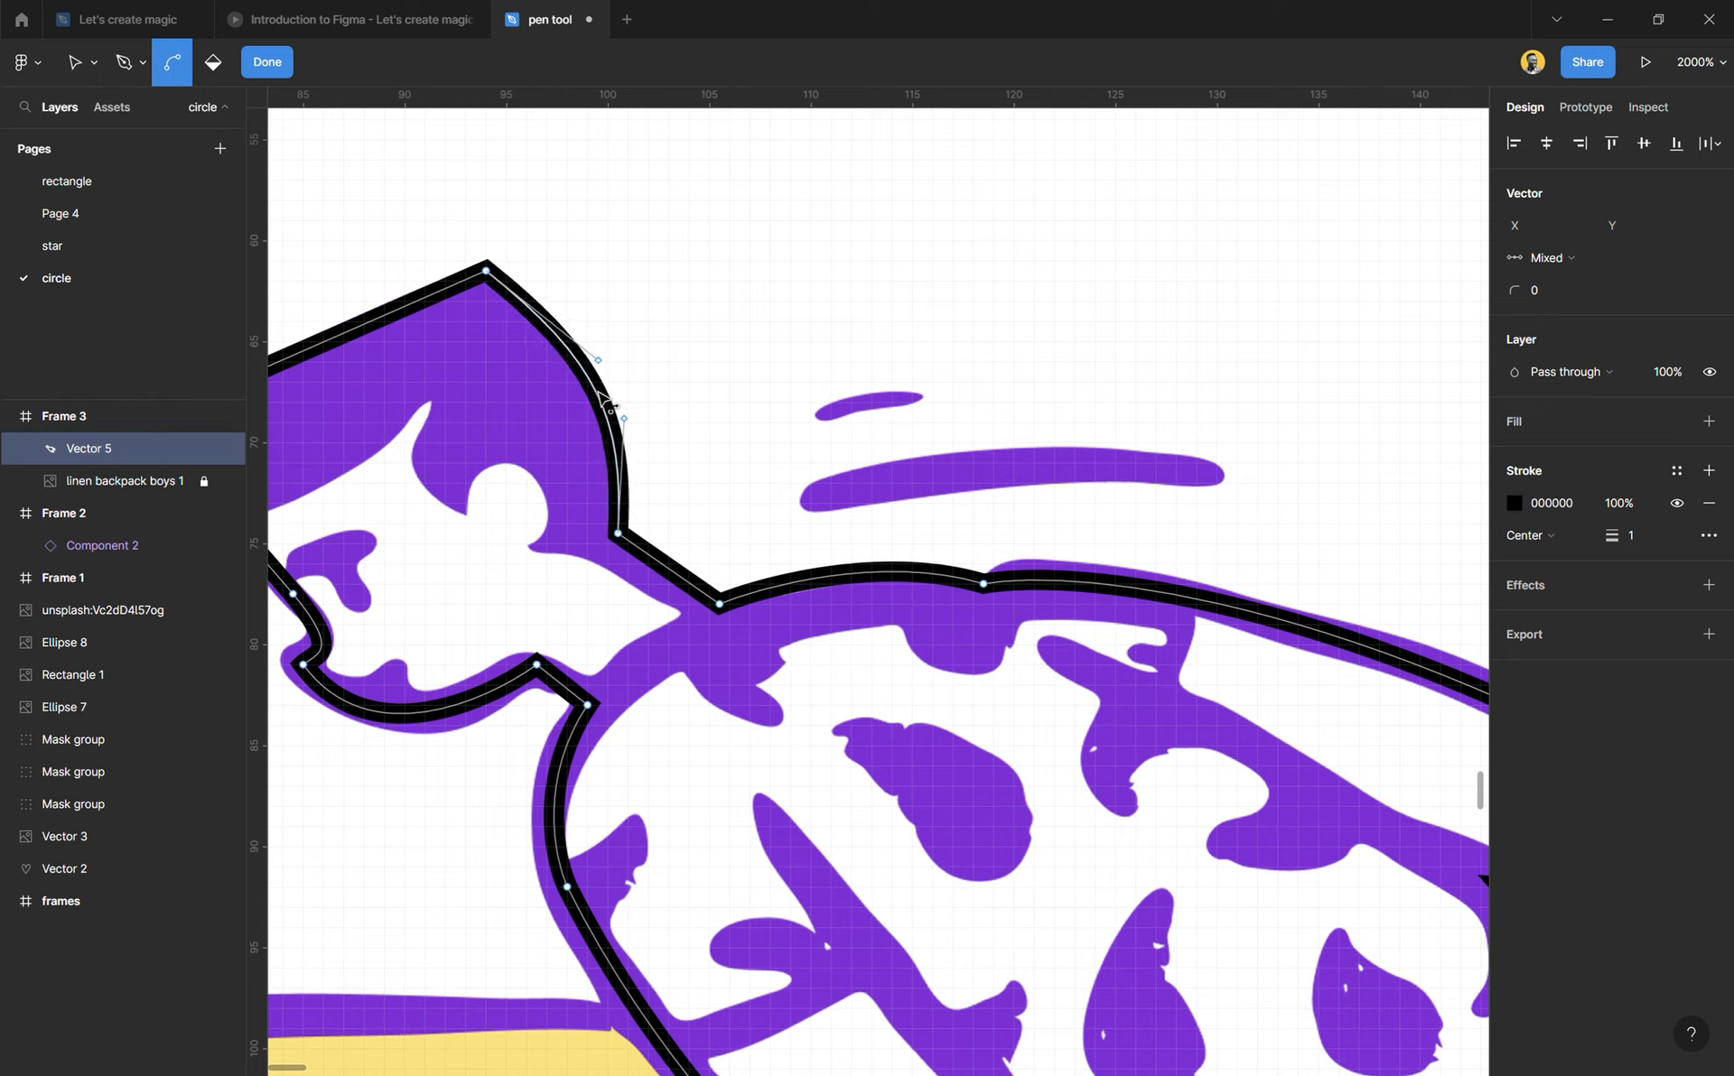
scroll(542, 573, "down", 2)
left_click_drag(479, 614, 504, 623)
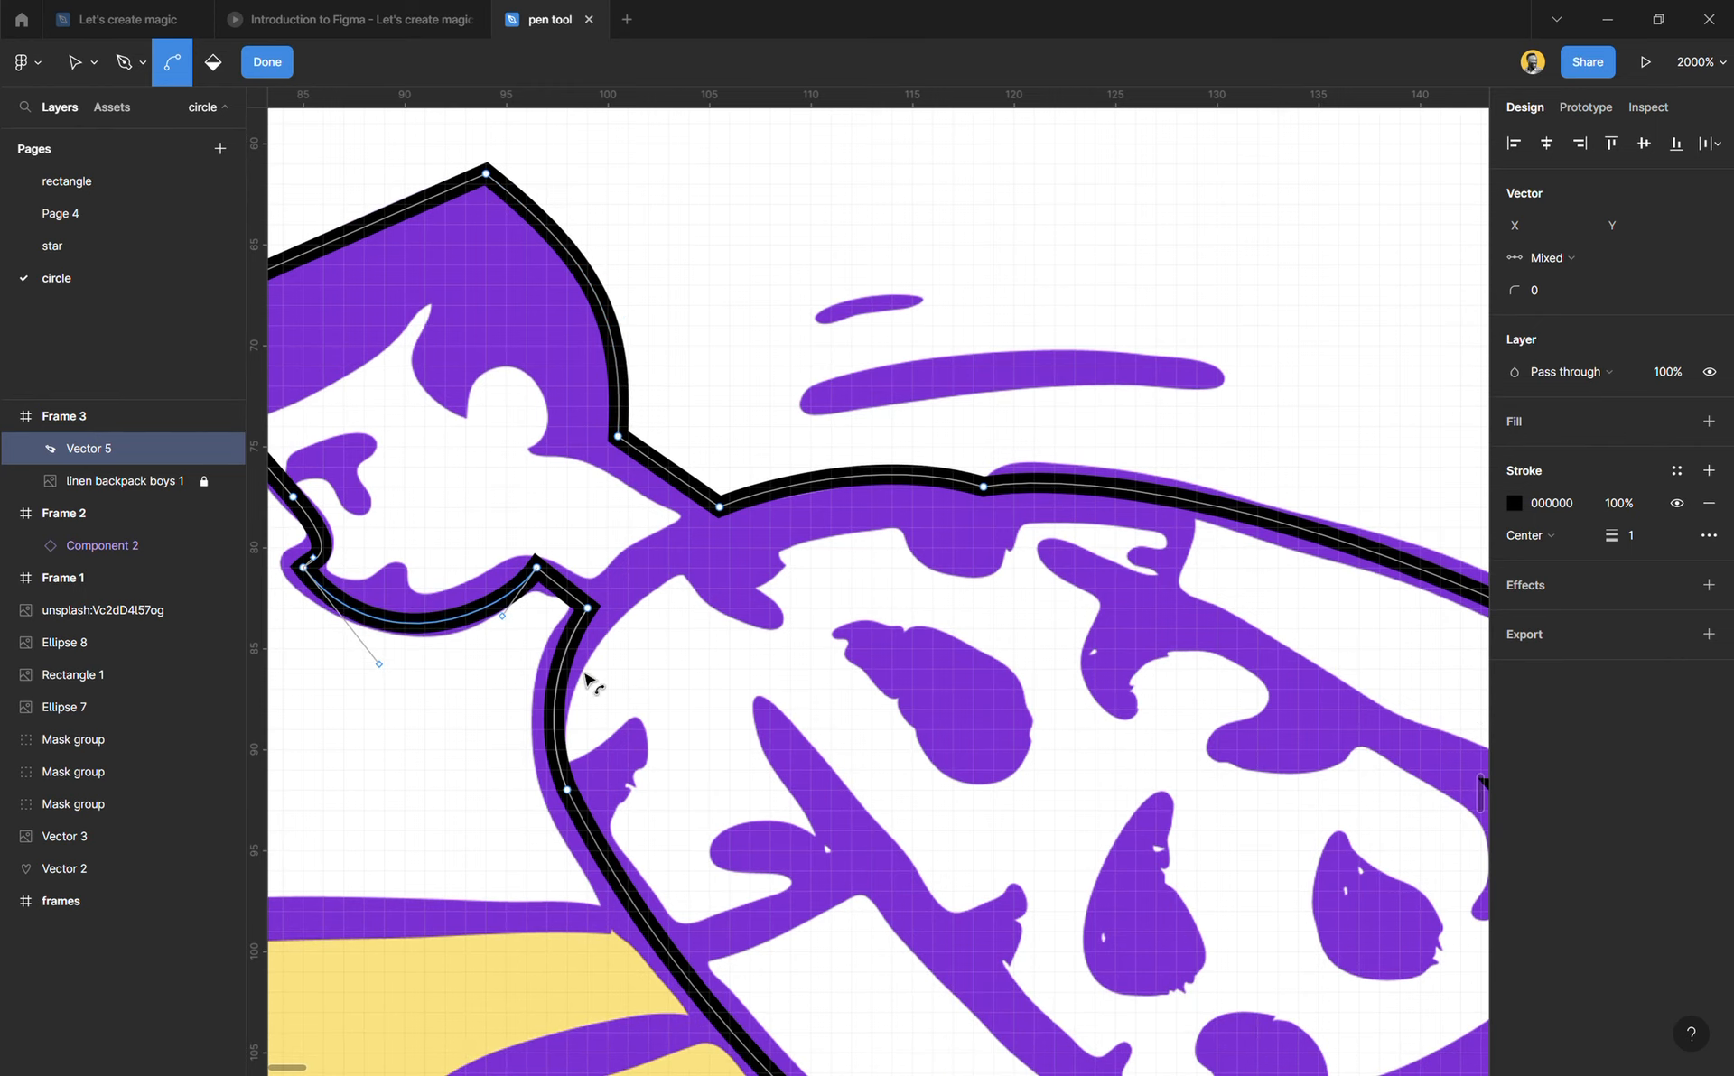
Step: Try bending the anchor where the jaw meets the neck with mirrored handles, and undo it
scroll(621, 706, "down", 1)
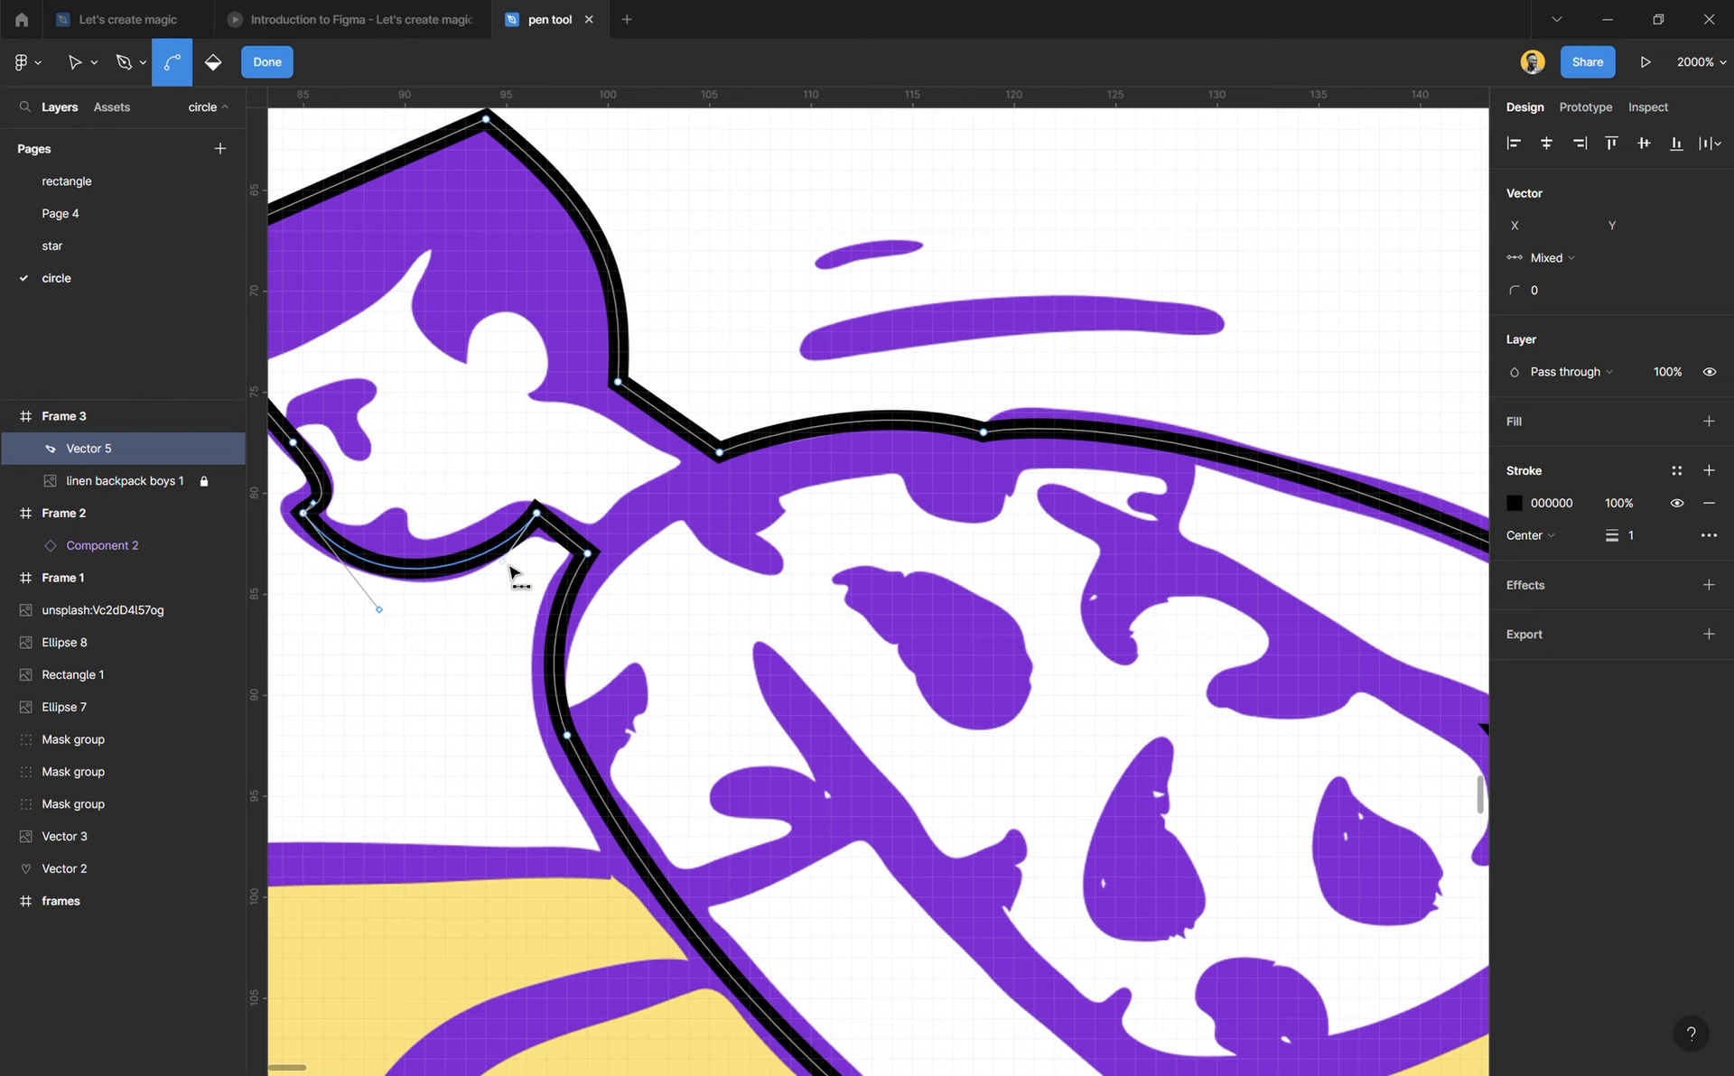
left_click_drag(536, 513, 498, 546)
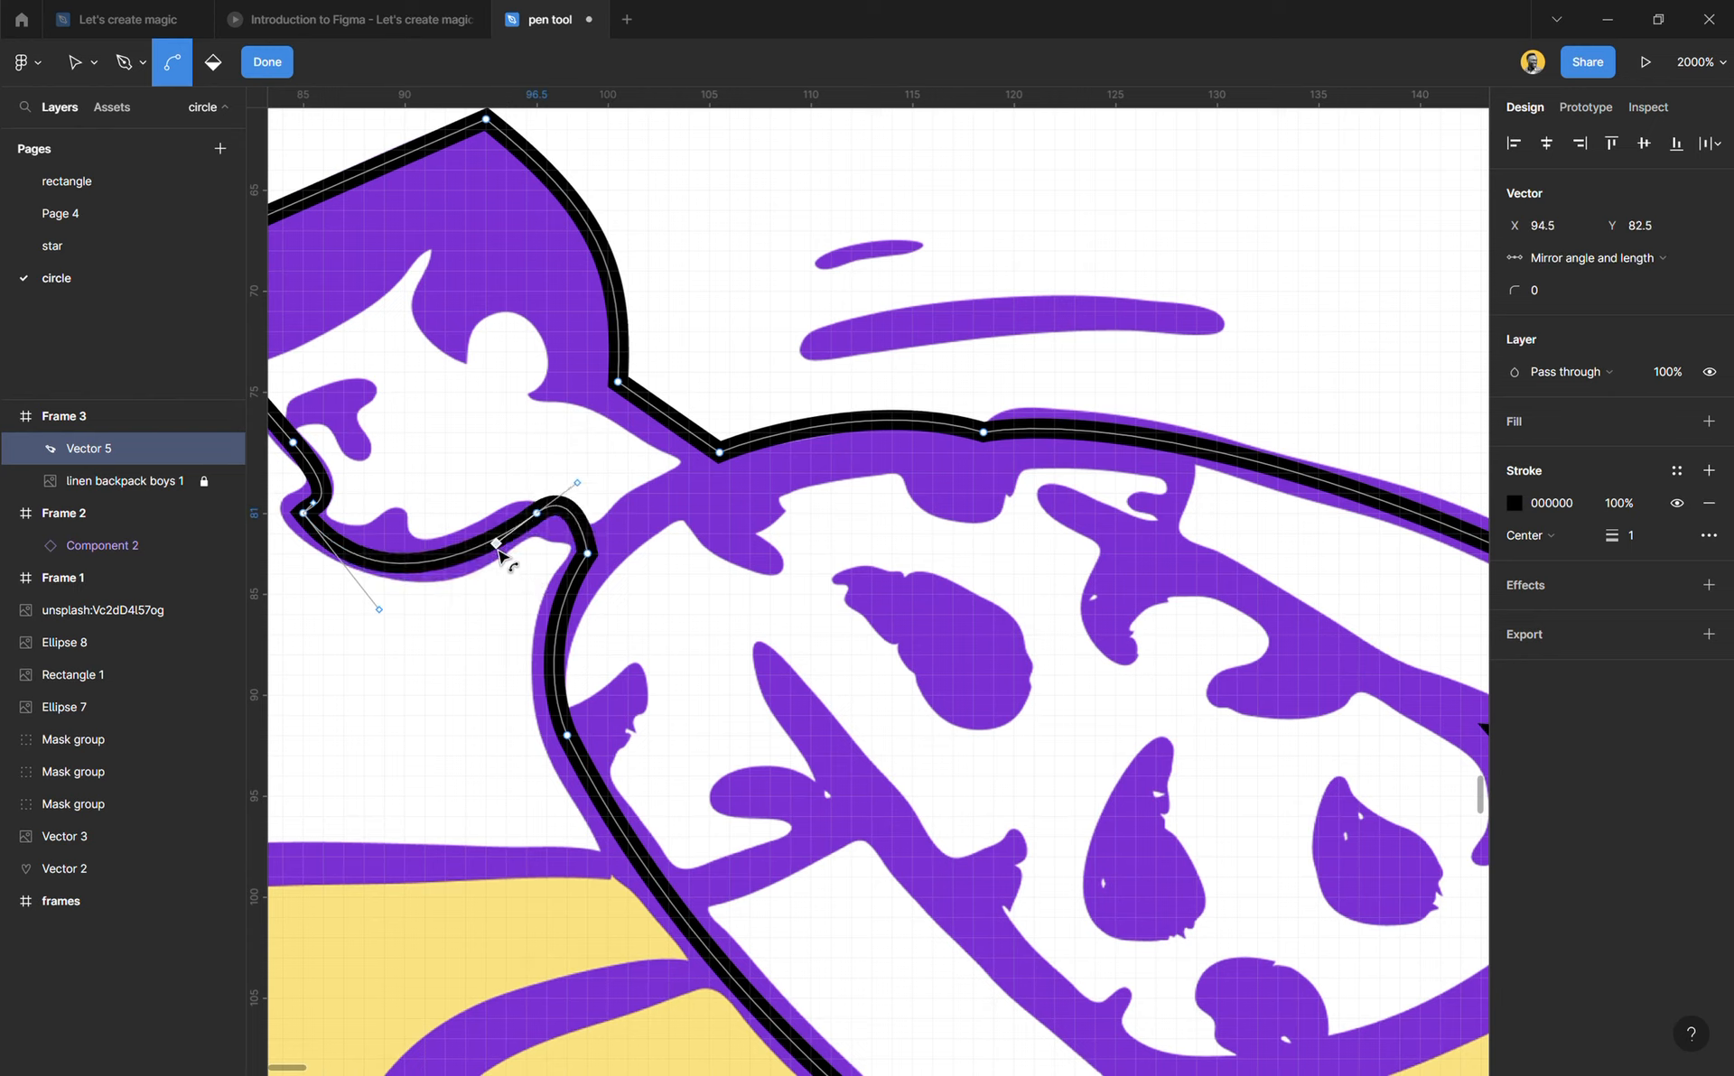
key("ctrl+z")
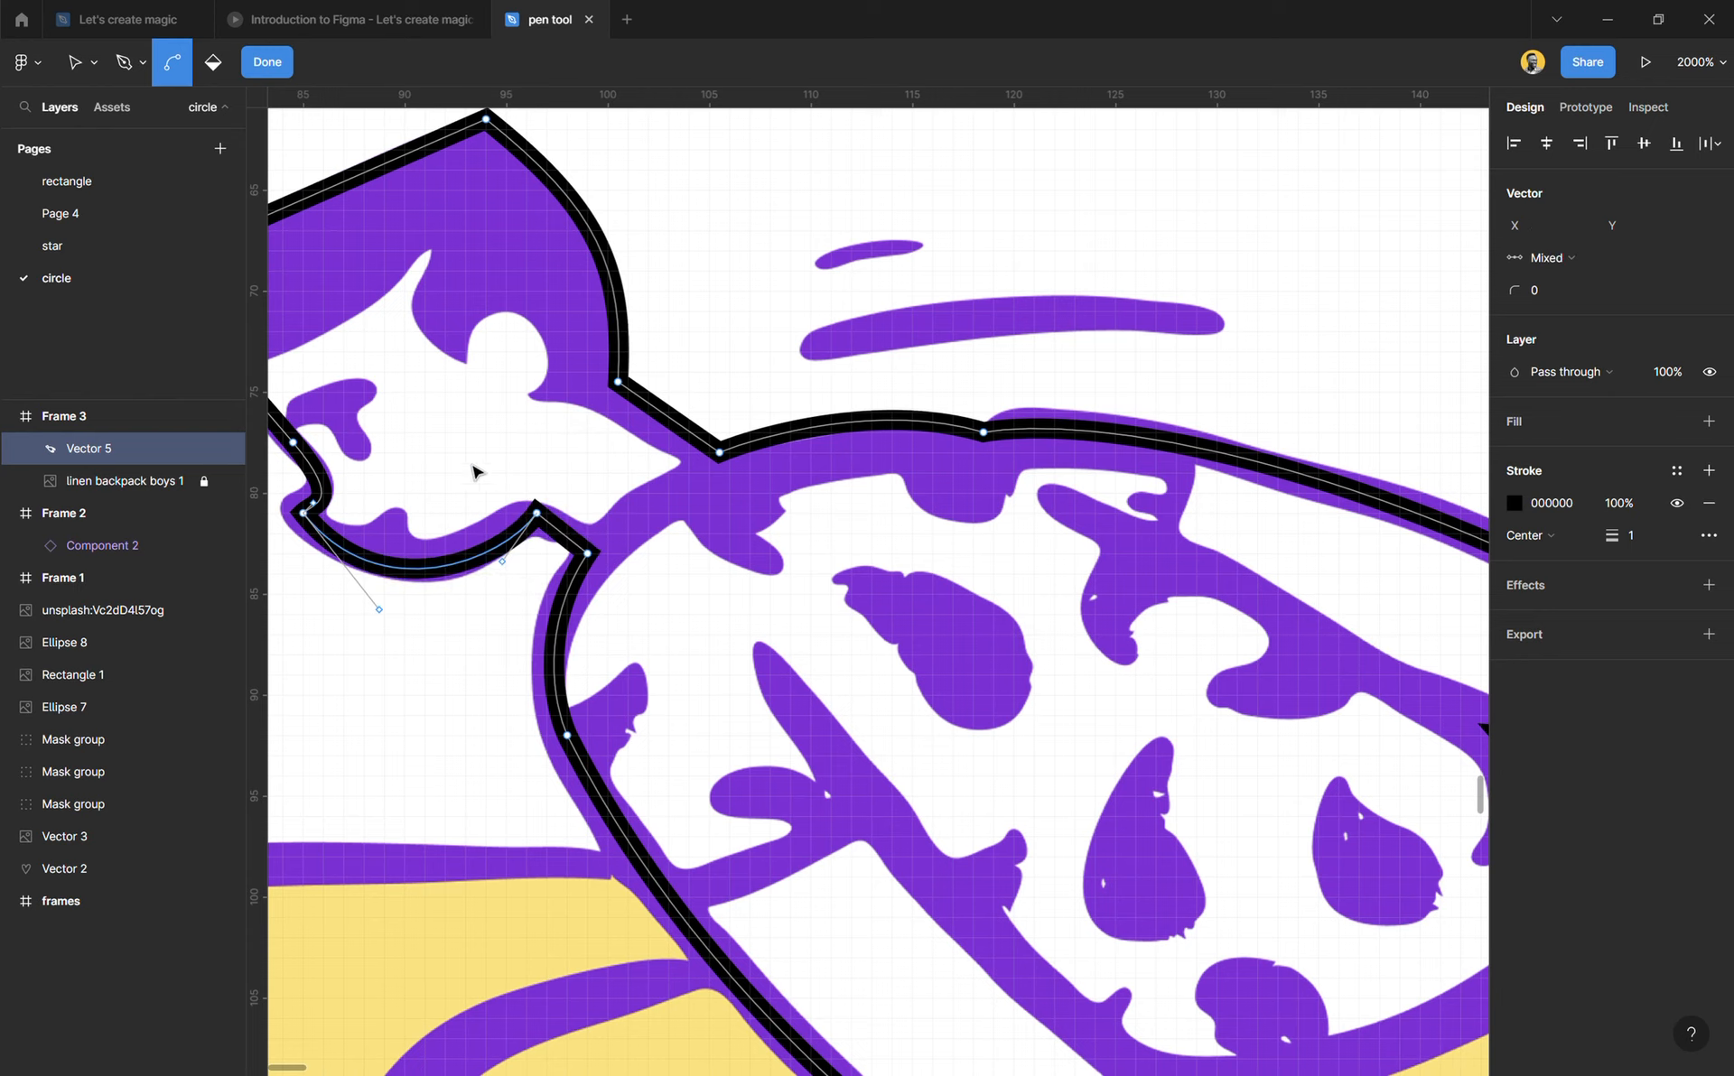
Step: Adjust the jaw curve's neck-side handle to X 94.5, Y 83.5, and reselect the Bend tool
left_click(80, 63)
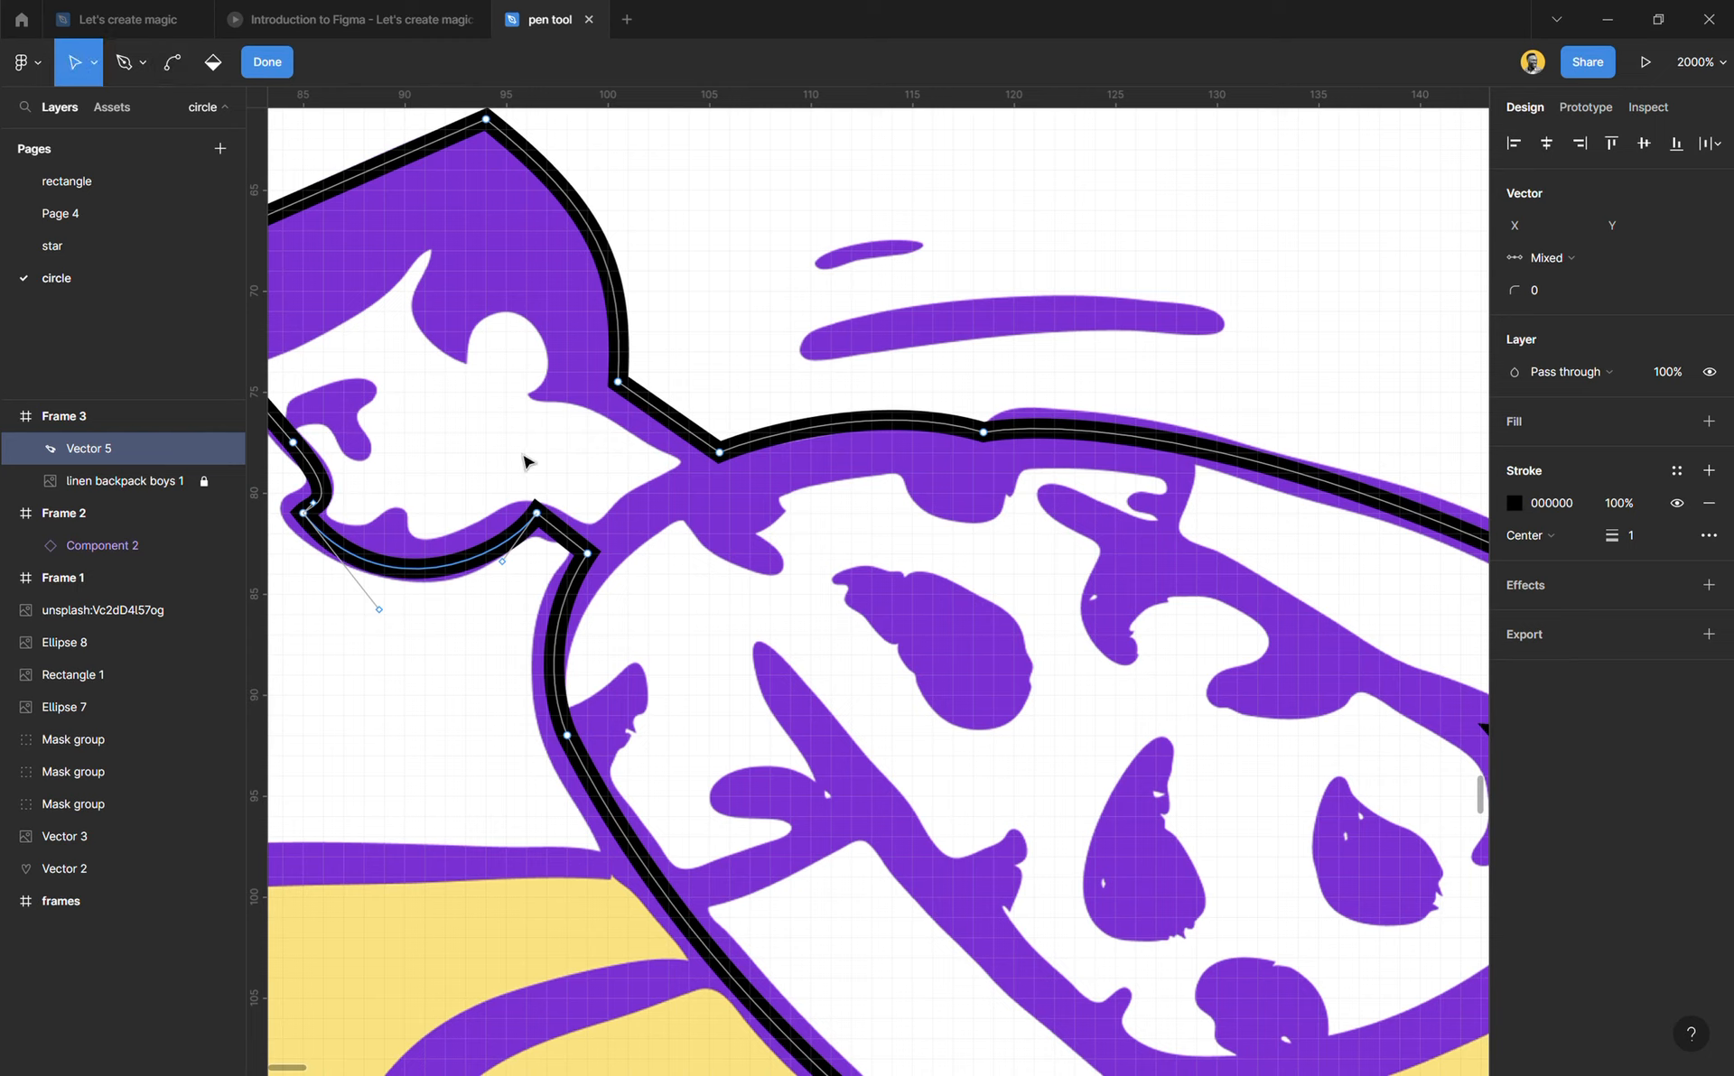
left_click(503, 567)
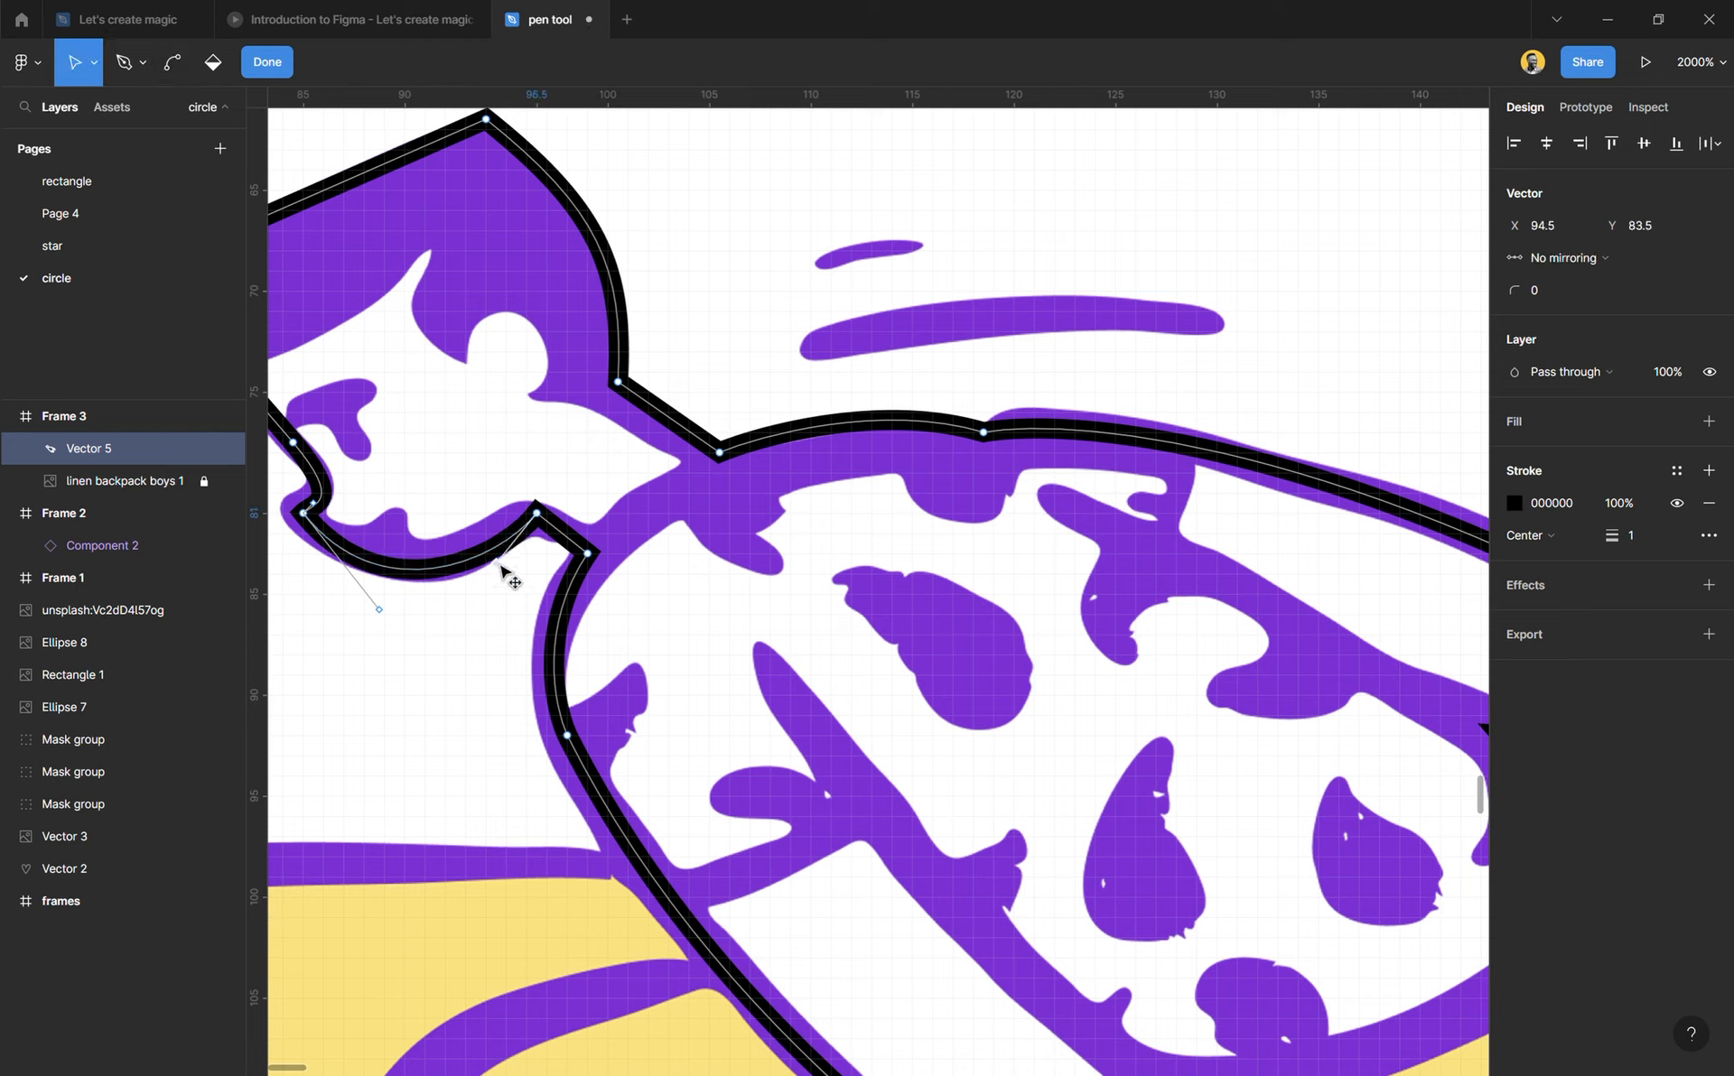
left_click(172, 61)
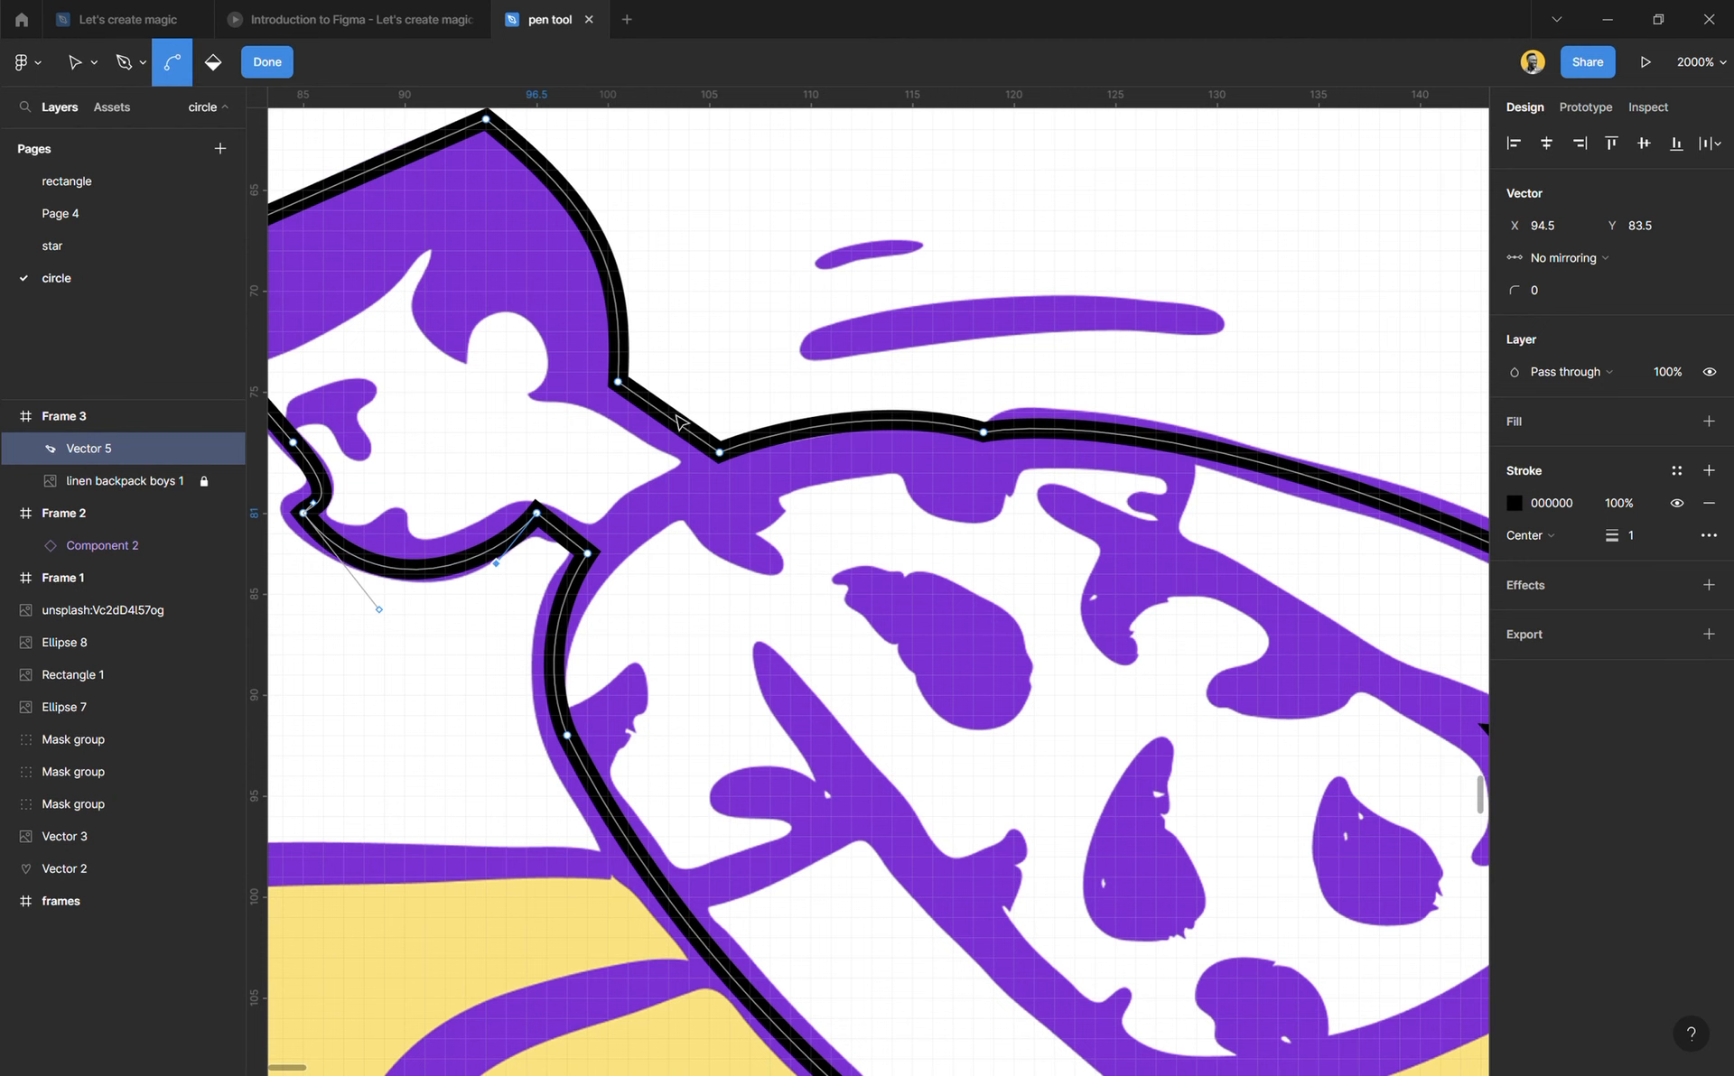
Step: Start the trousers with a straight Pen segment from the waist to X 69, Y 99, and curve the rear cuff to X 71, Y 114.5
scroll(754, 546, "down", 2)
scroll(754, 547, "down", 5)
scroll(1159, 623, "right", 2)
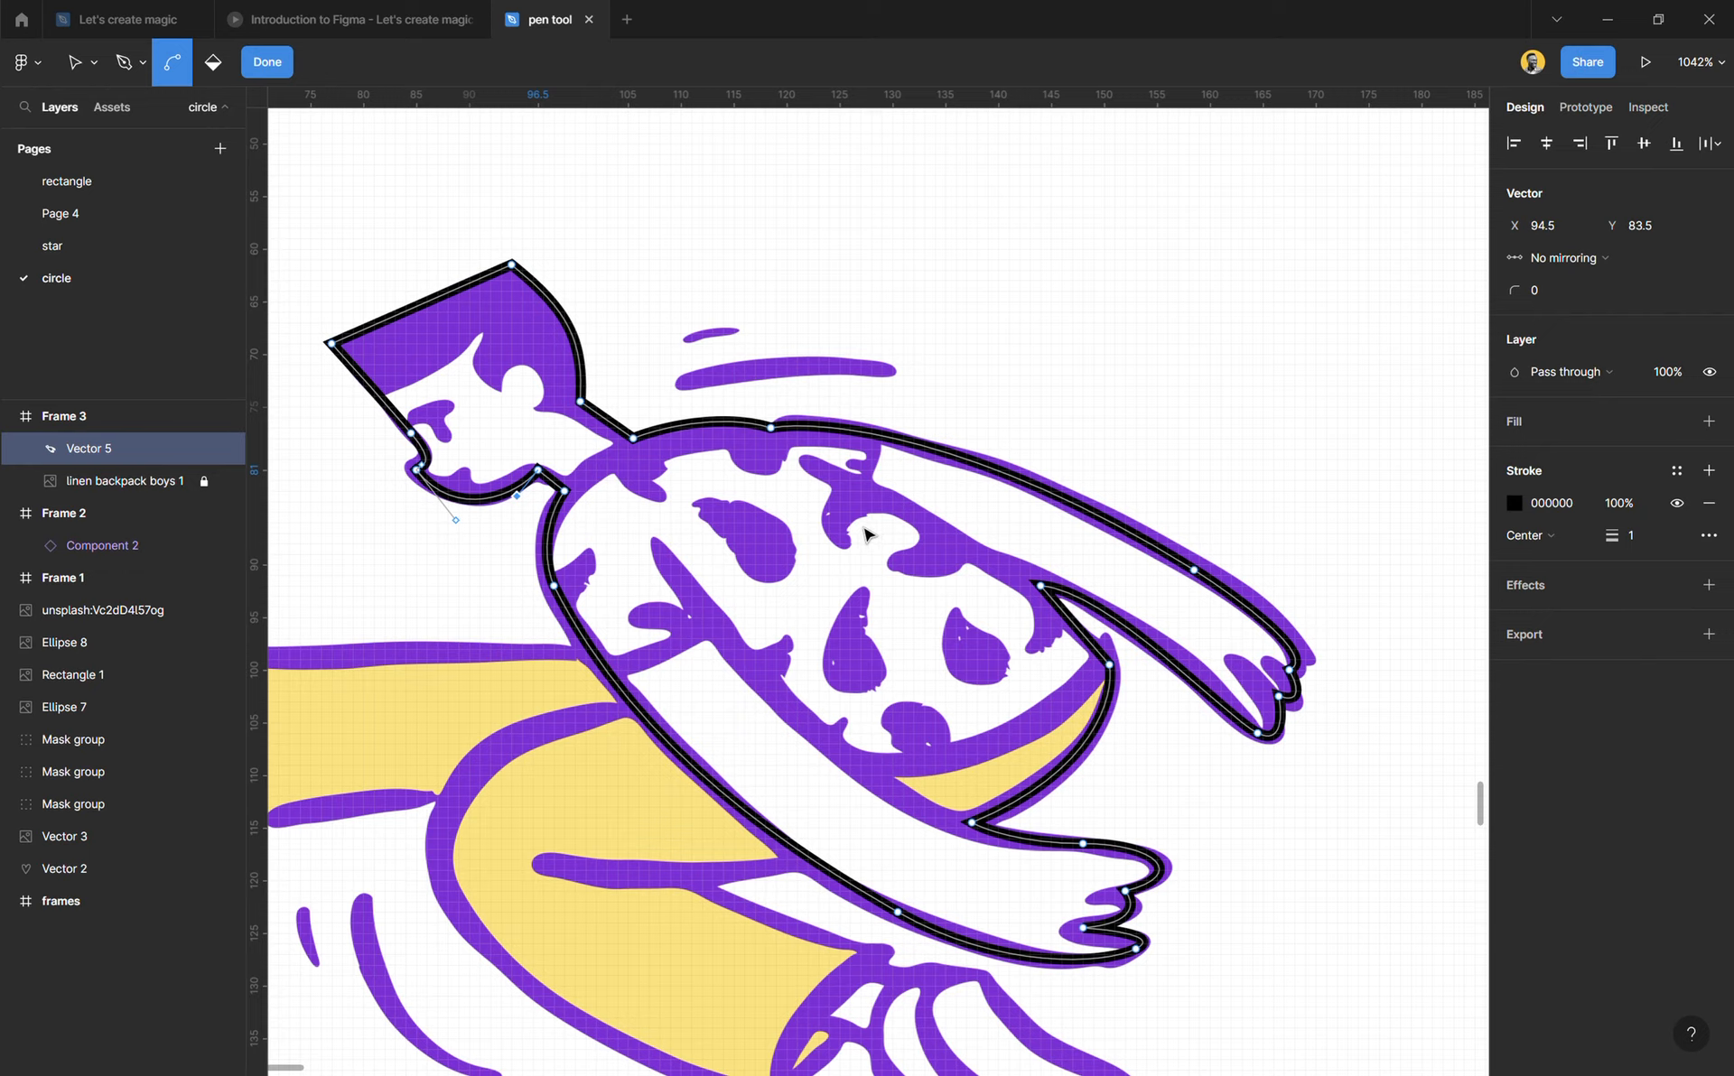
scroll(867, 534, "left", 4)
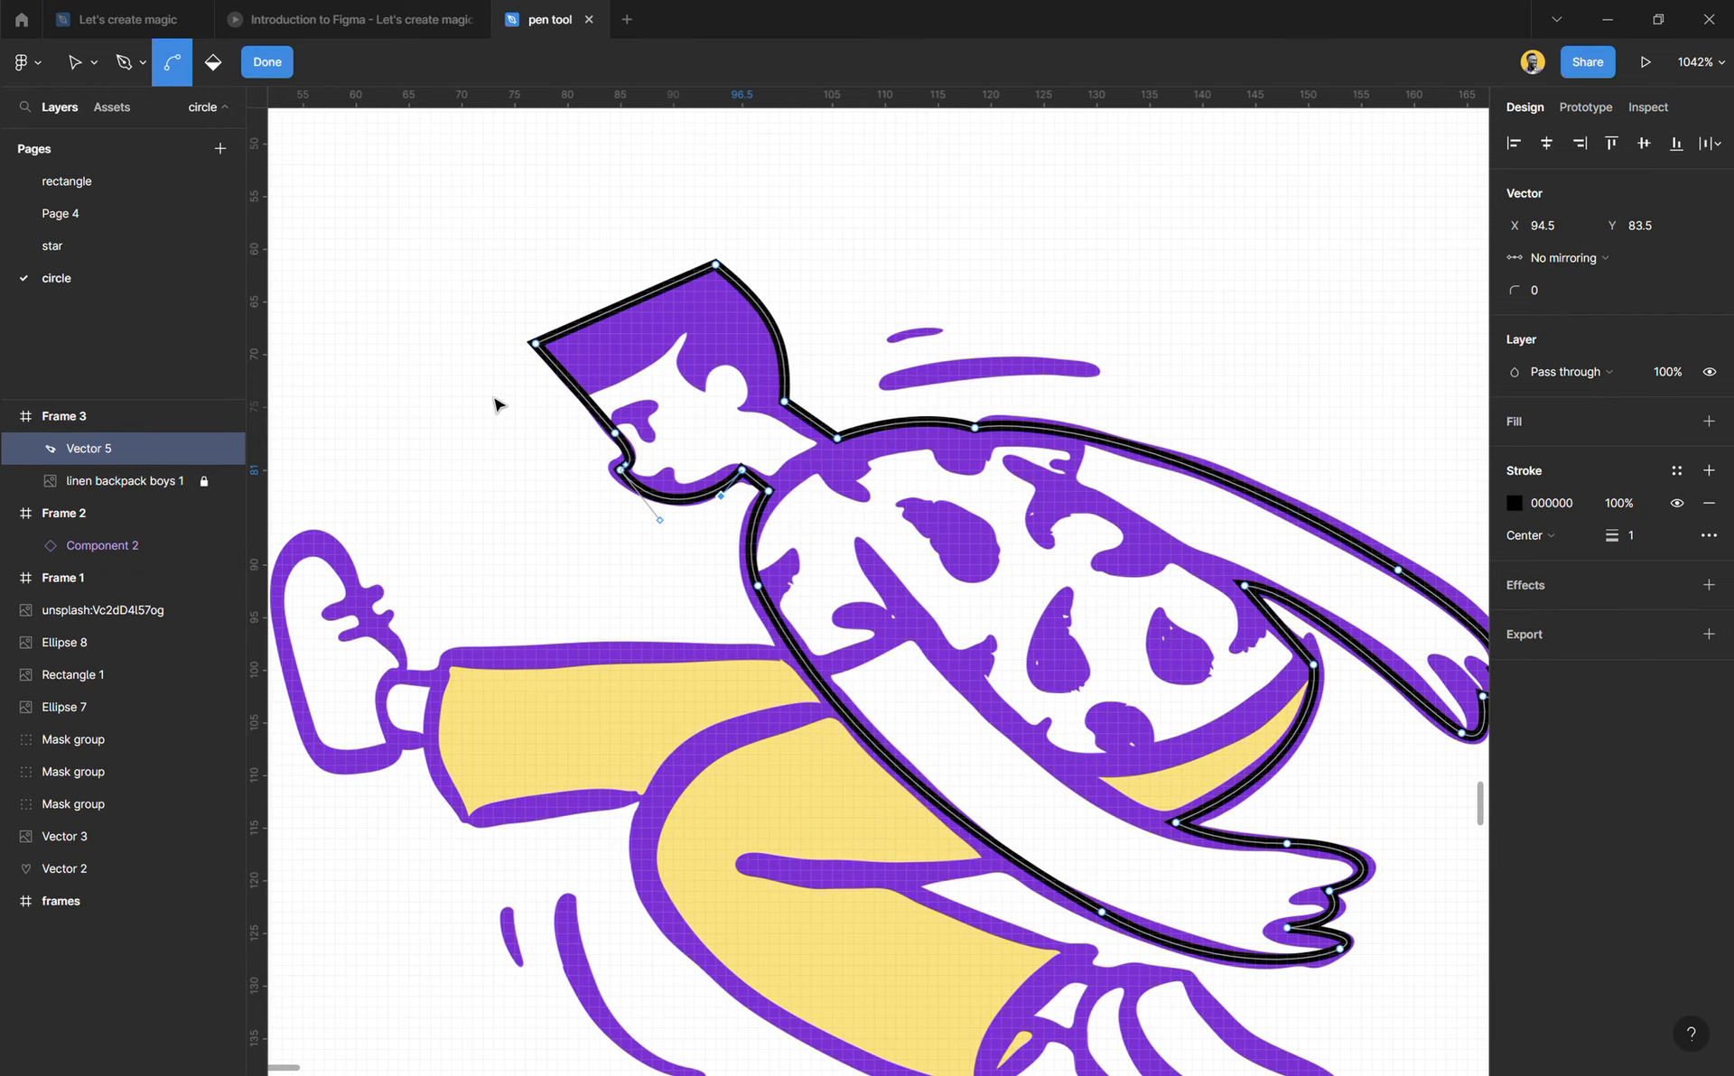
left_click(87, 65)
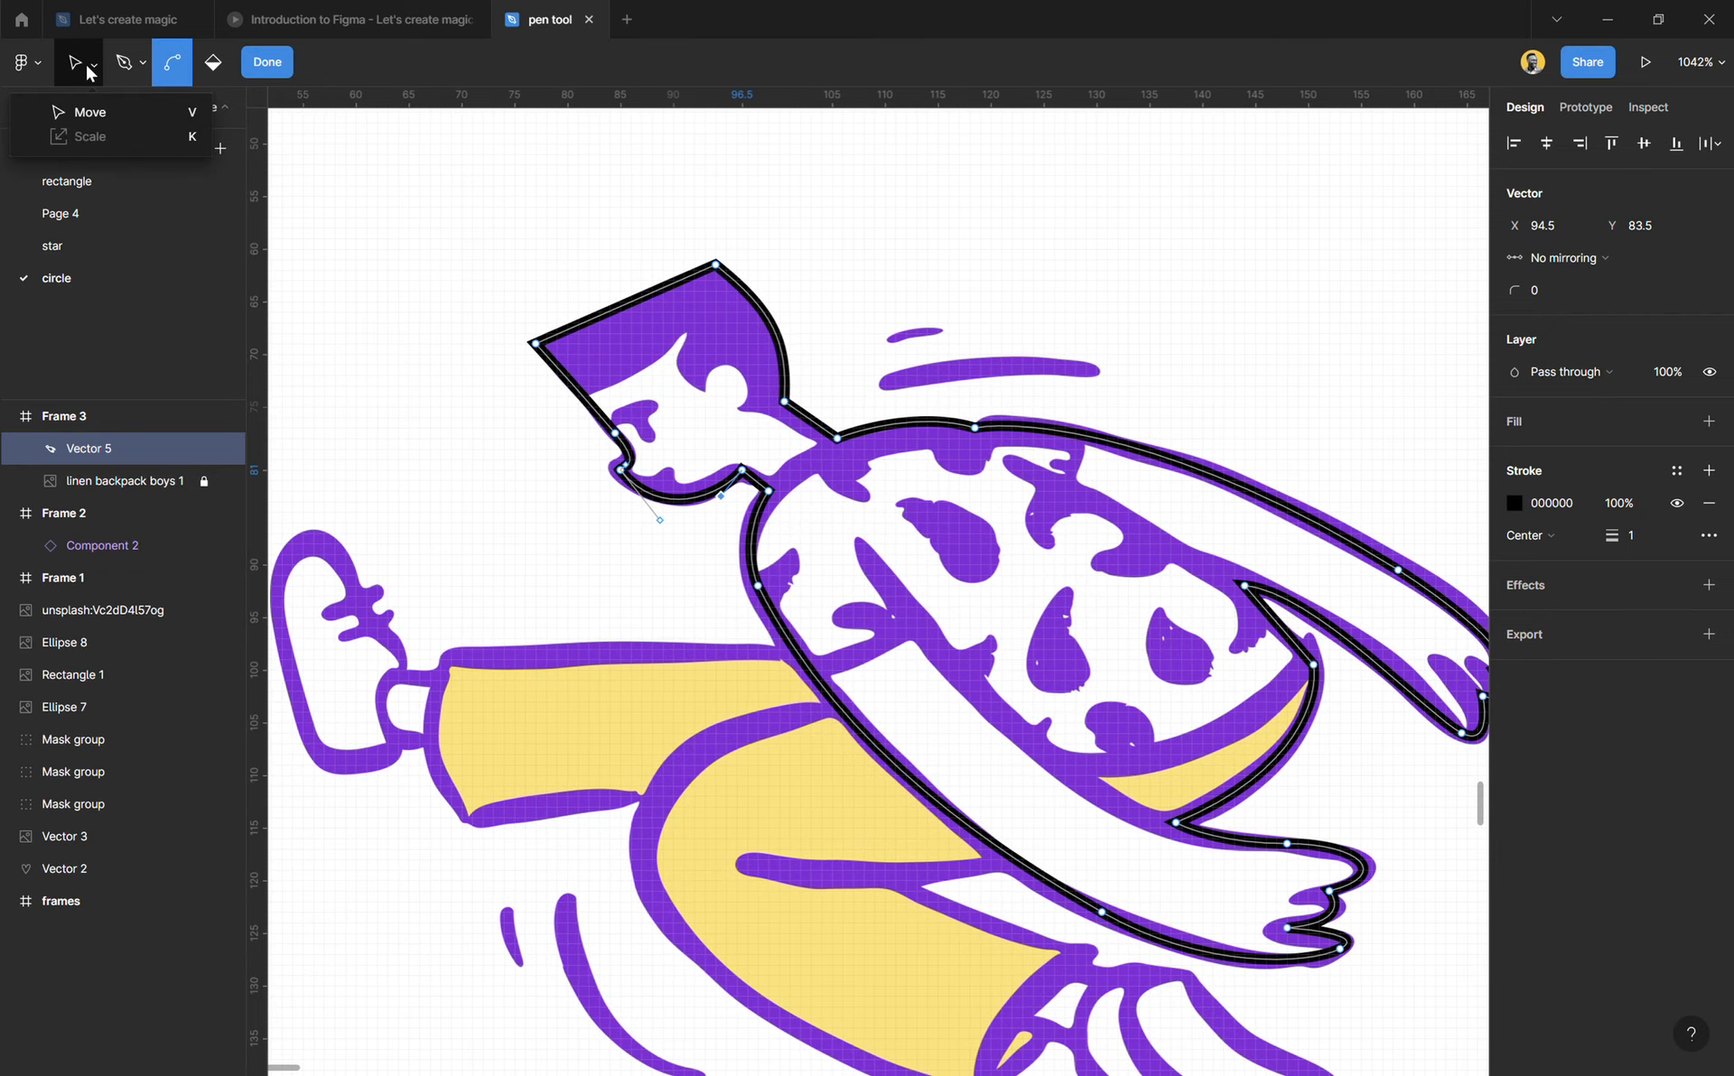
left_click(124, 65)
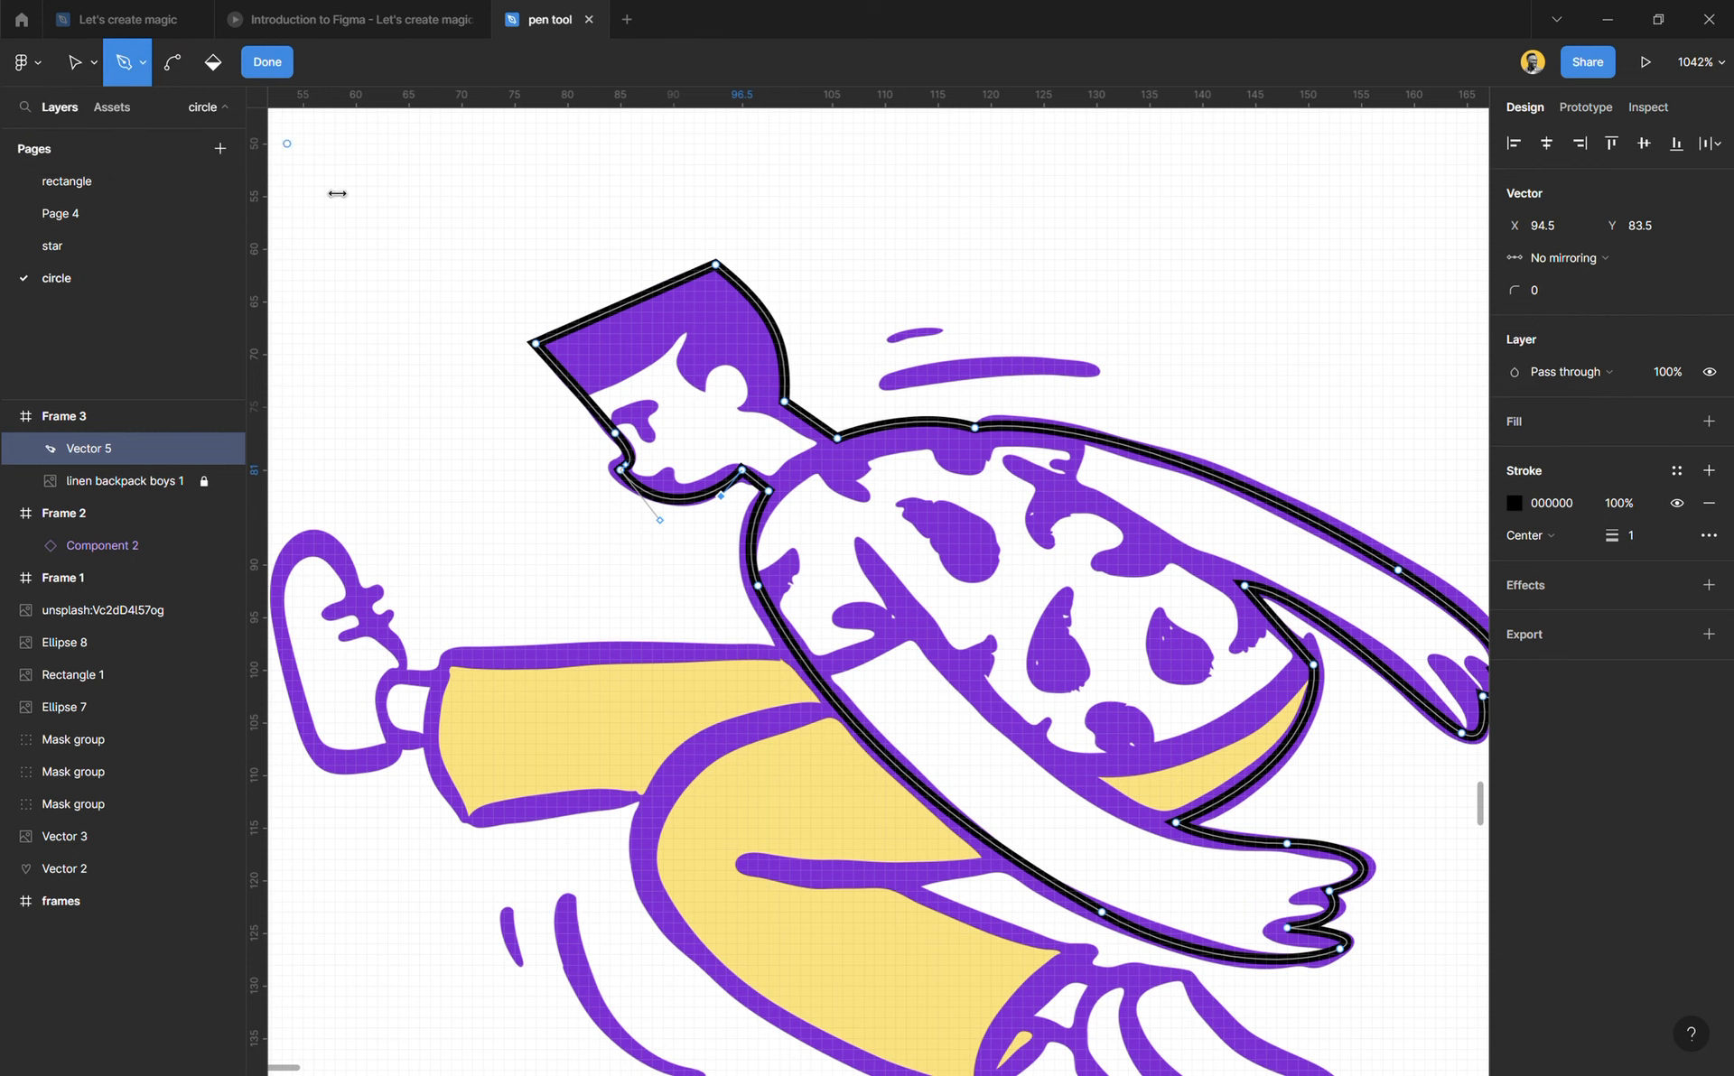
scroll(618, 596, "down", 3)
scroll(707, 830, "up", 3)
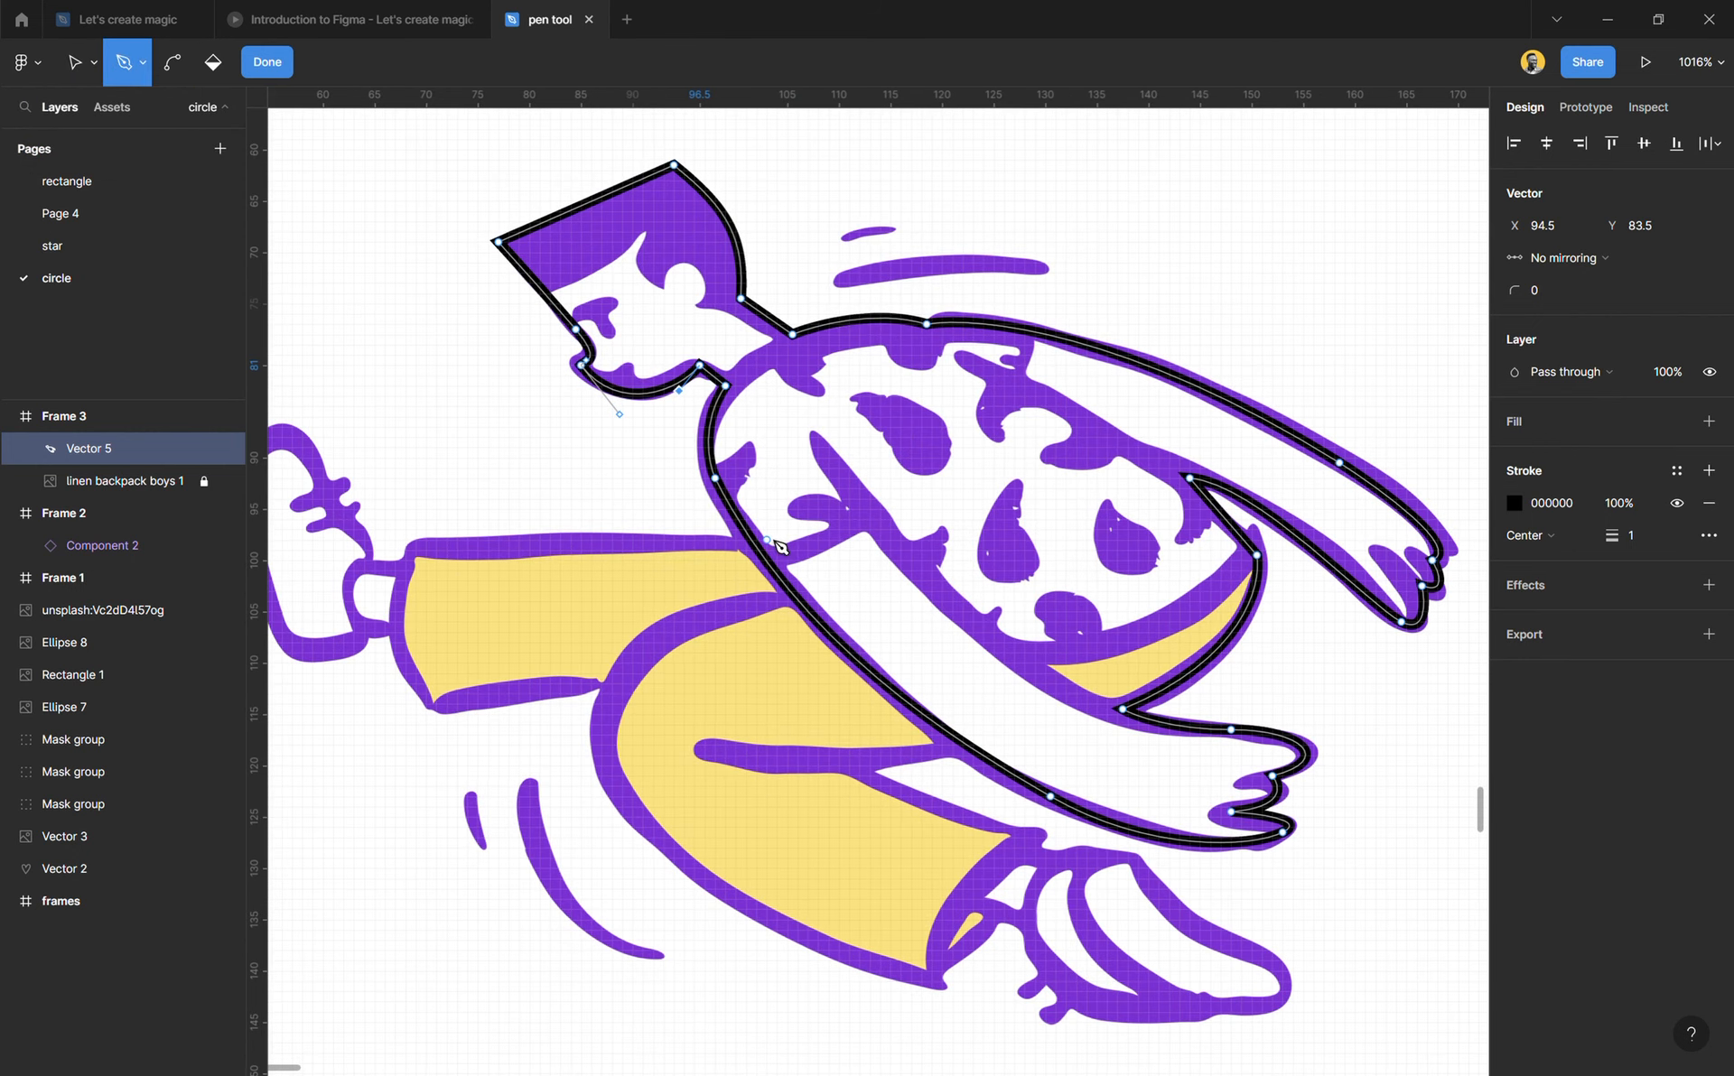
left_click(772, 535)
left_click(416, 550)
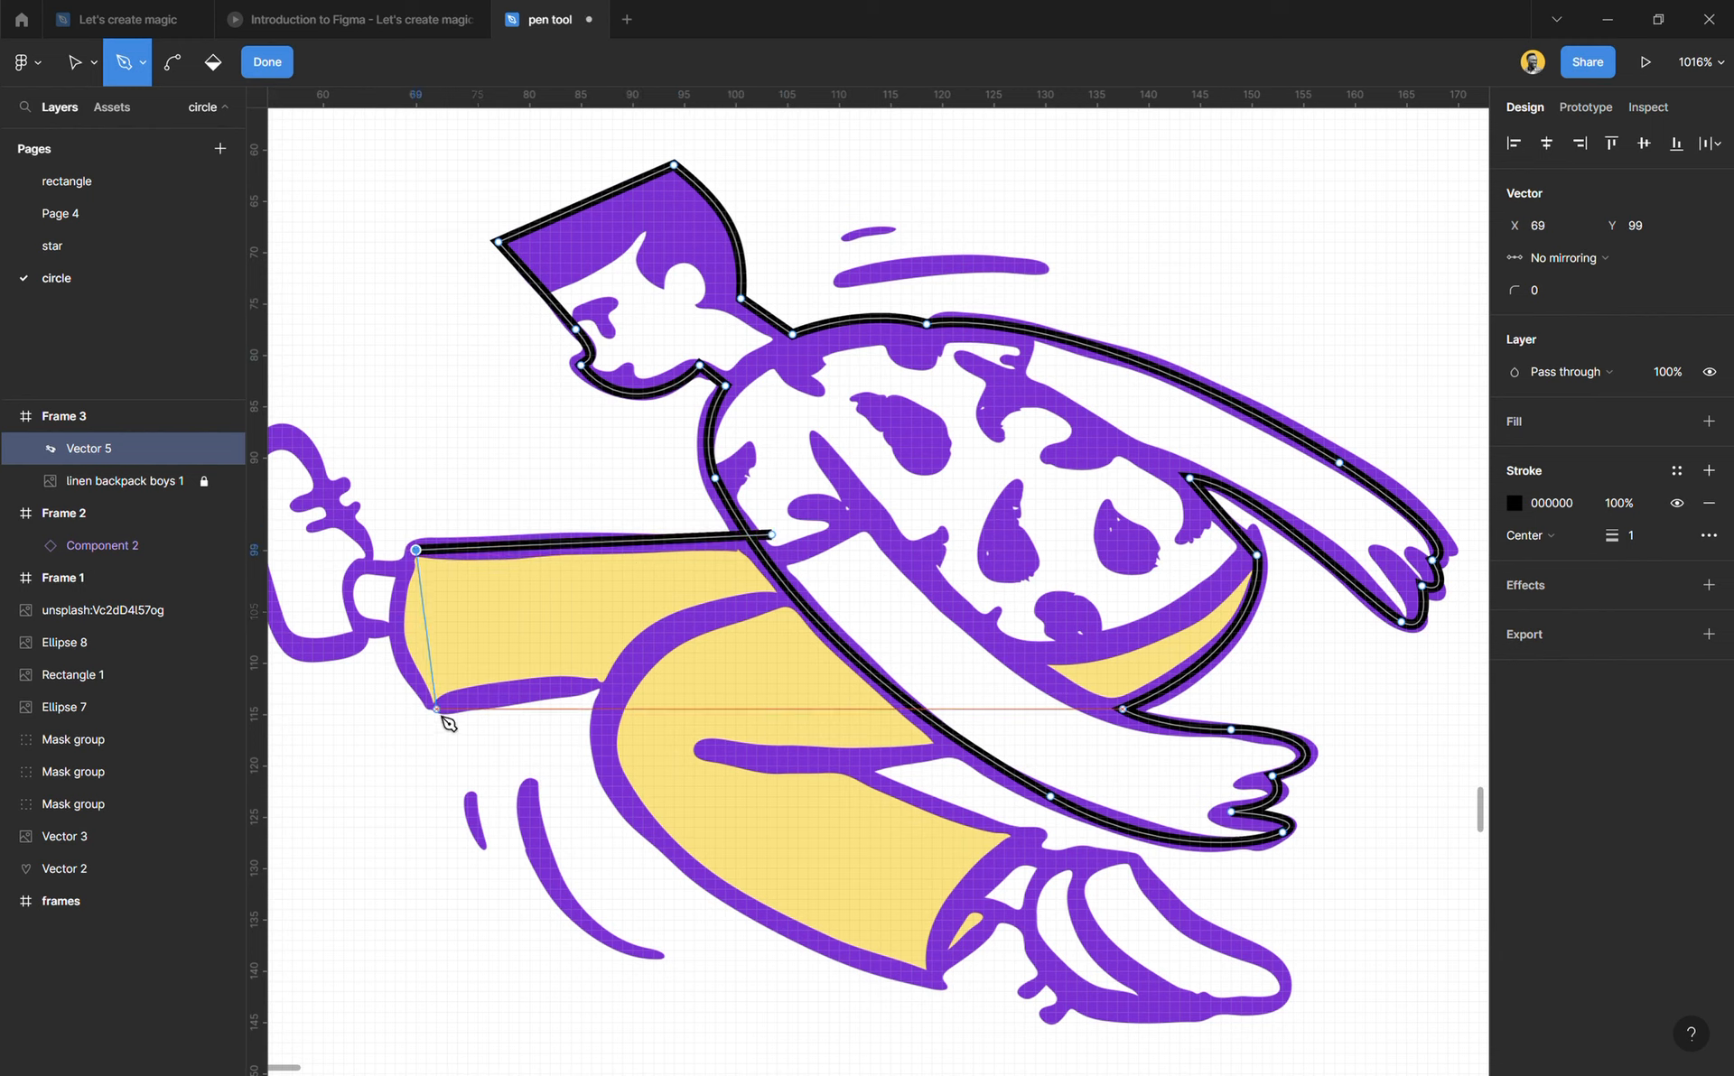
left_click_drag(437, 710, 524, 788)
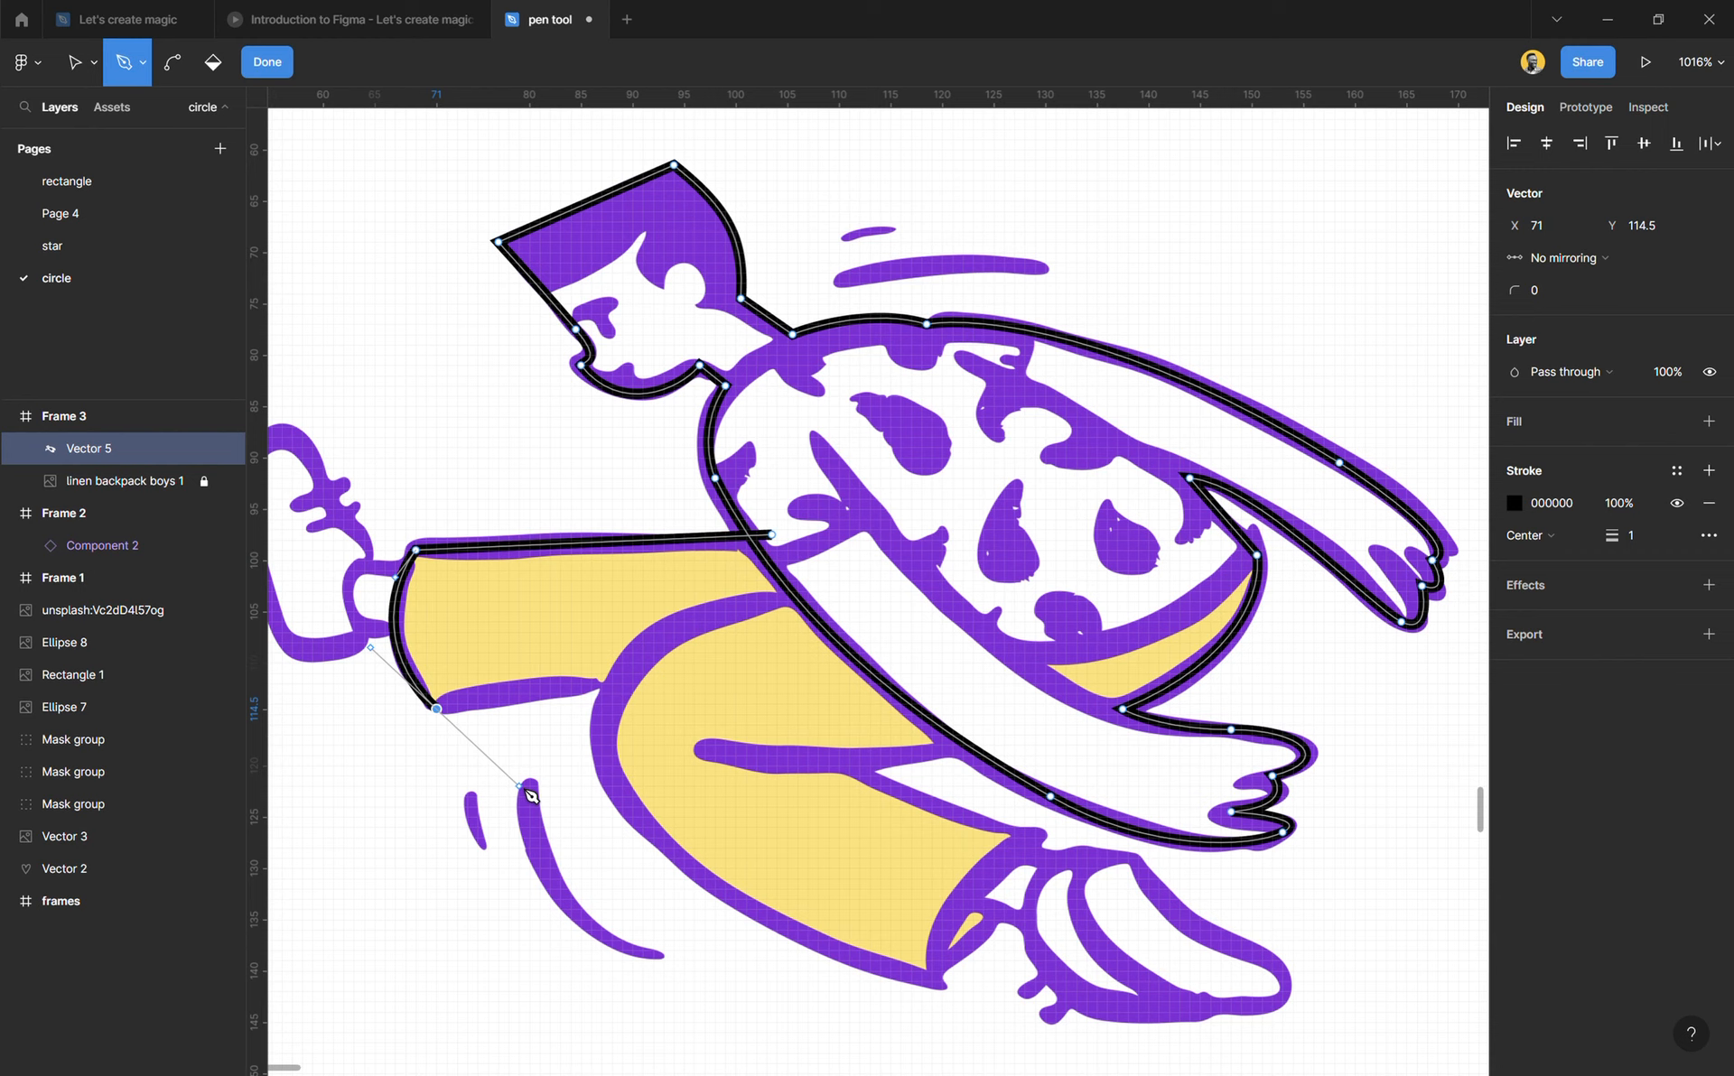
Step: Extend the trousers straight along the rear leg's underside, curve beneath the front leg, and curve up the front cuff to X 128.5, Y 127
left_click_drag(622, 683, 803, 898)
left_click_drag(931, 981, 1296, 885)
left_click(935, 767)
left_click_drag(1035, 629, 1144, 572)
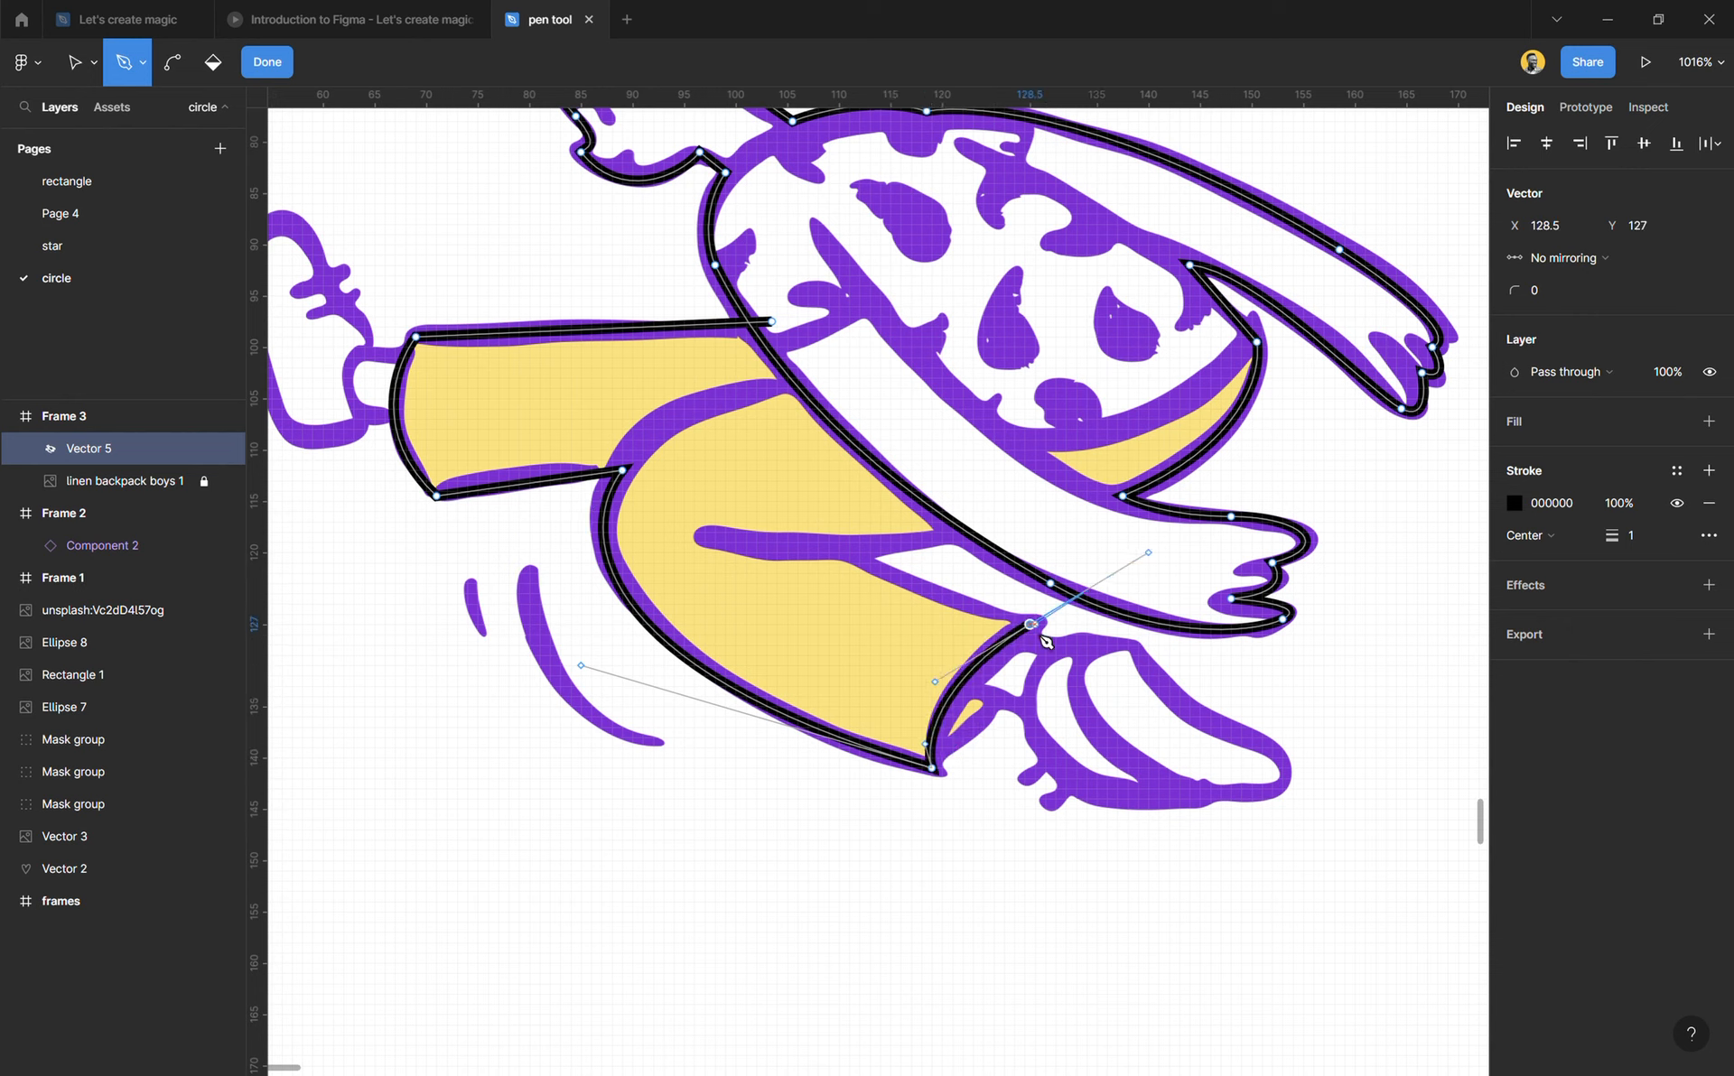
Step: Run the trousers outline straight to X 111.5, Y 120.5, curve to X 150.5, Y 99.5, and close it with a curve to its start
left_click(853, 557)
left_click_drag(988, 535, 1038, 539)
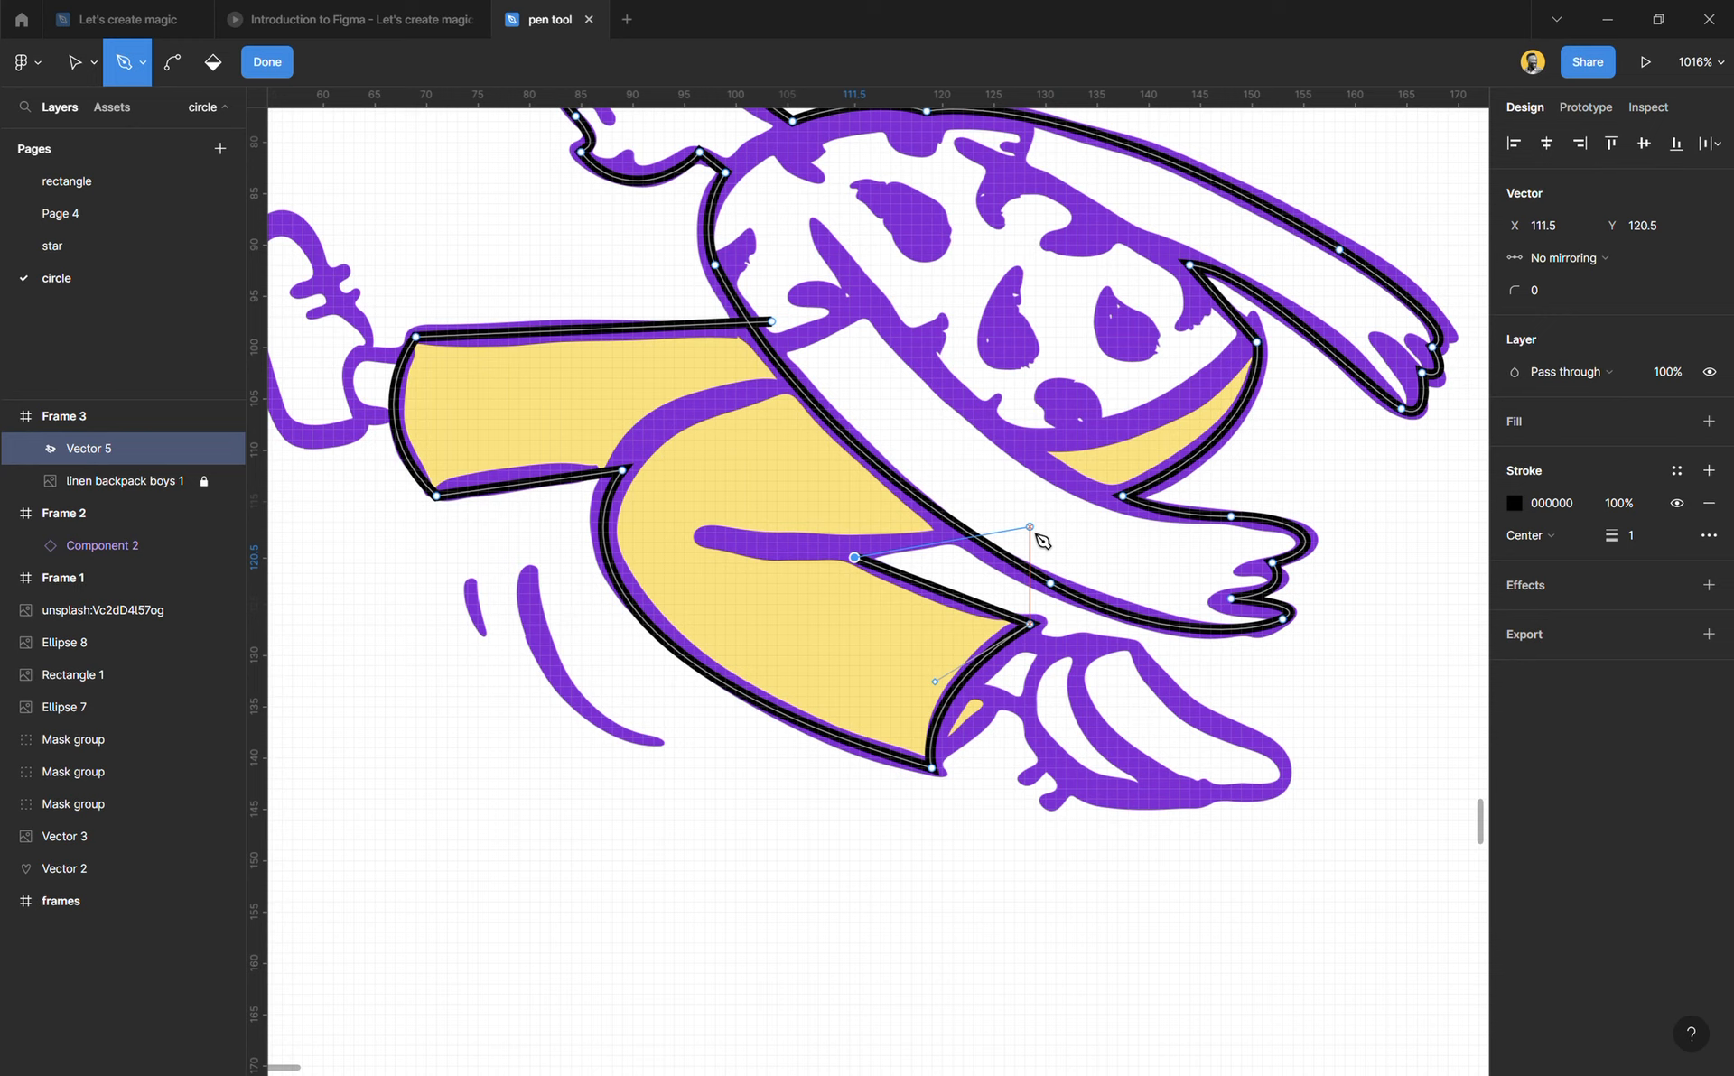
left_click_drag(1045, 540, 1277, 162)
left_click(1256, 343)
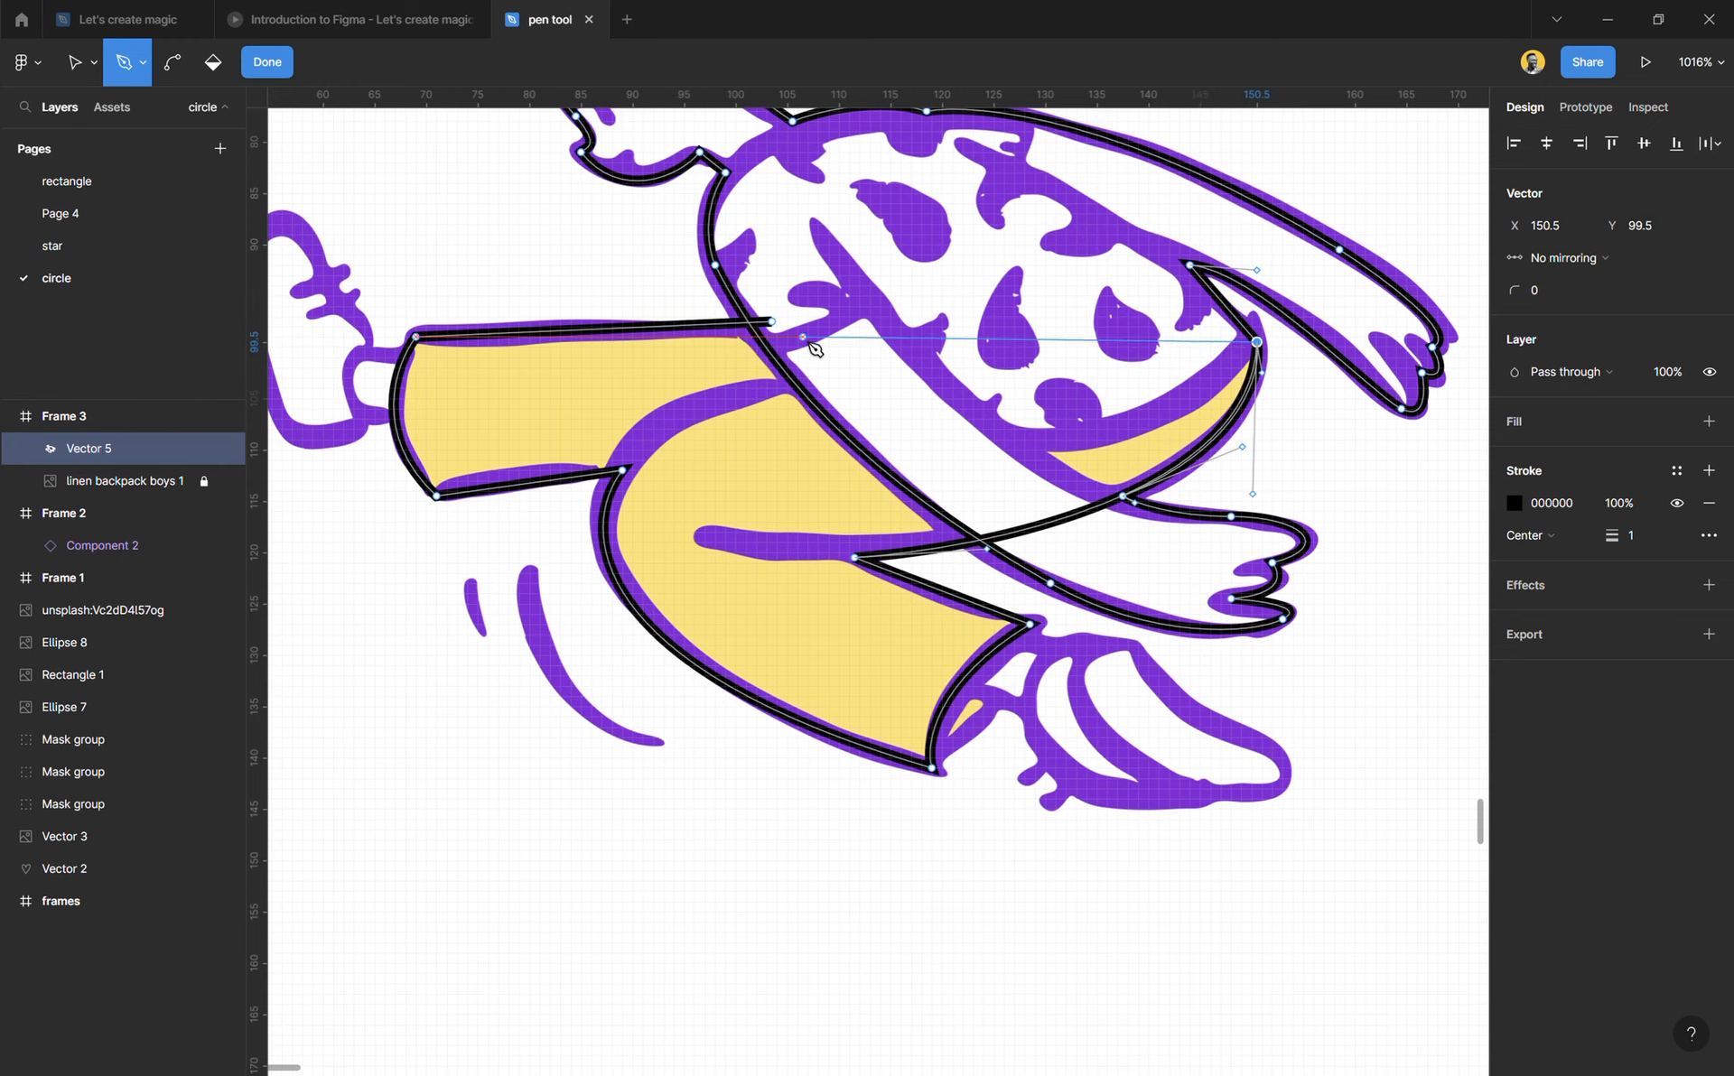
left_click_drag(772, 321, 554, 215)
key("Escape")
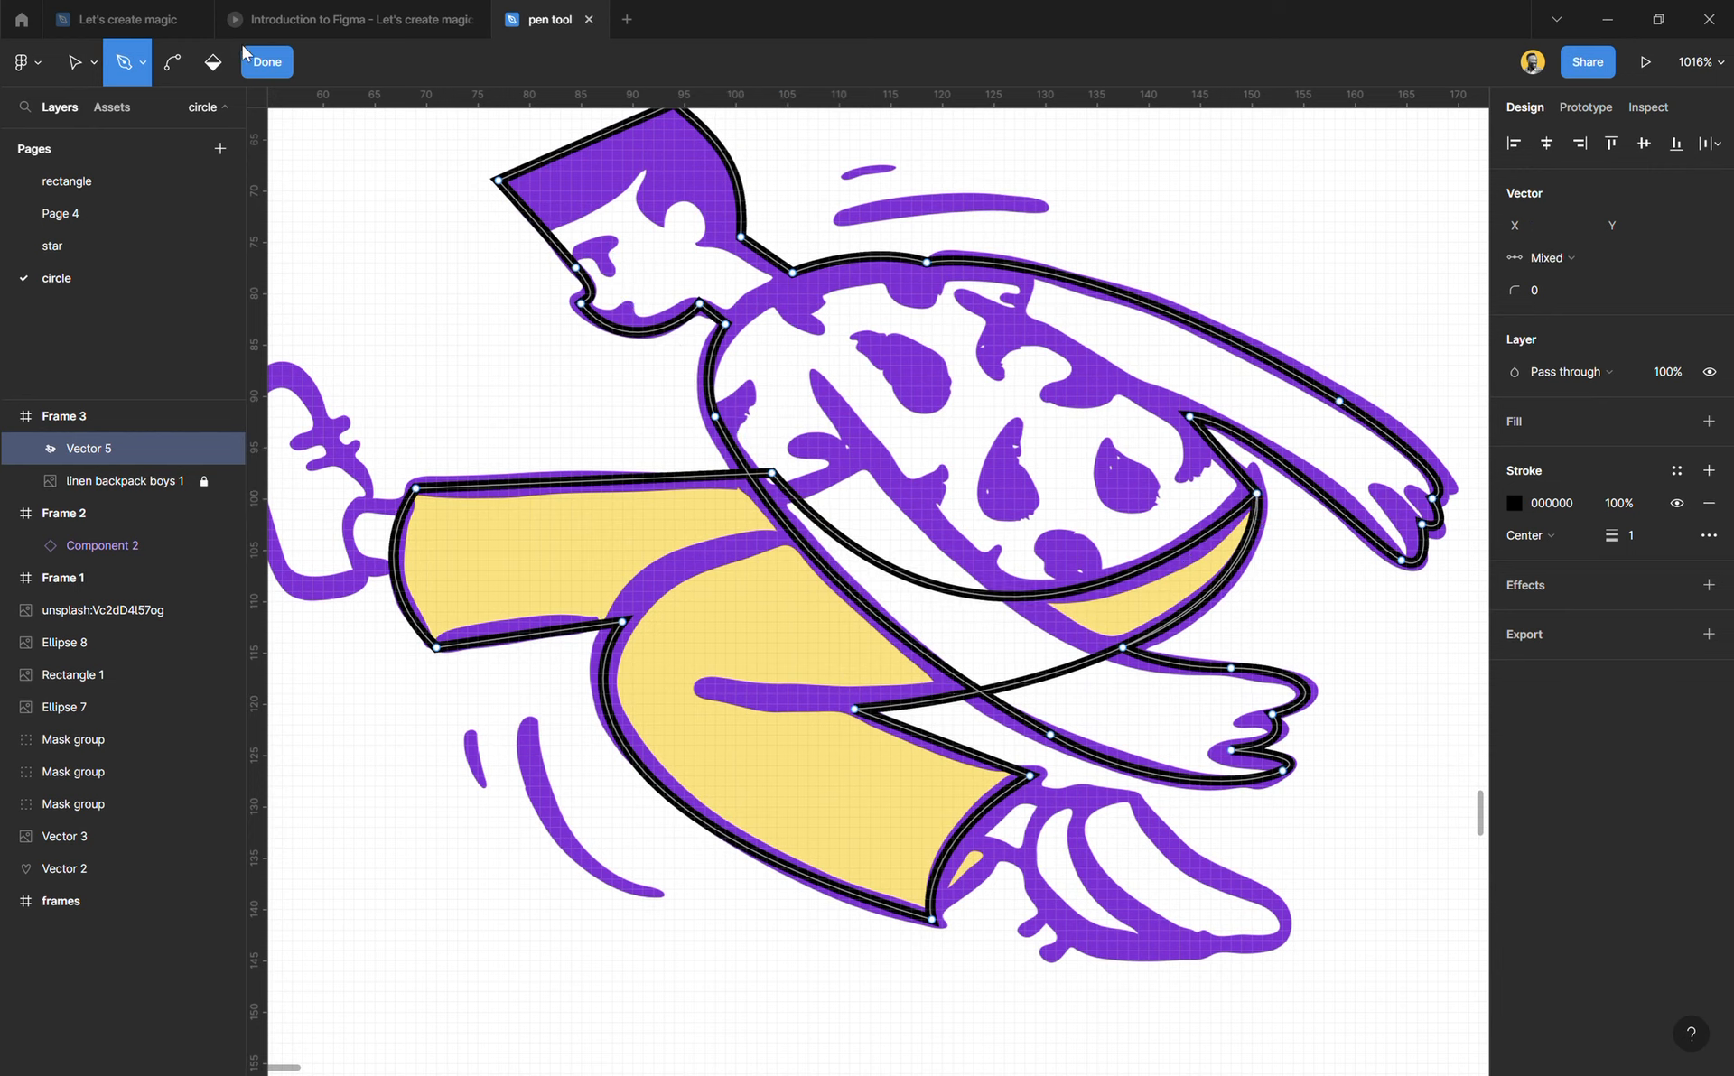
Step: Trace the front foot as a closed outline through X 139, Y 128, curving around the toe and sole to X 128, Y 135
scroll(1041, 757, "down", 3)
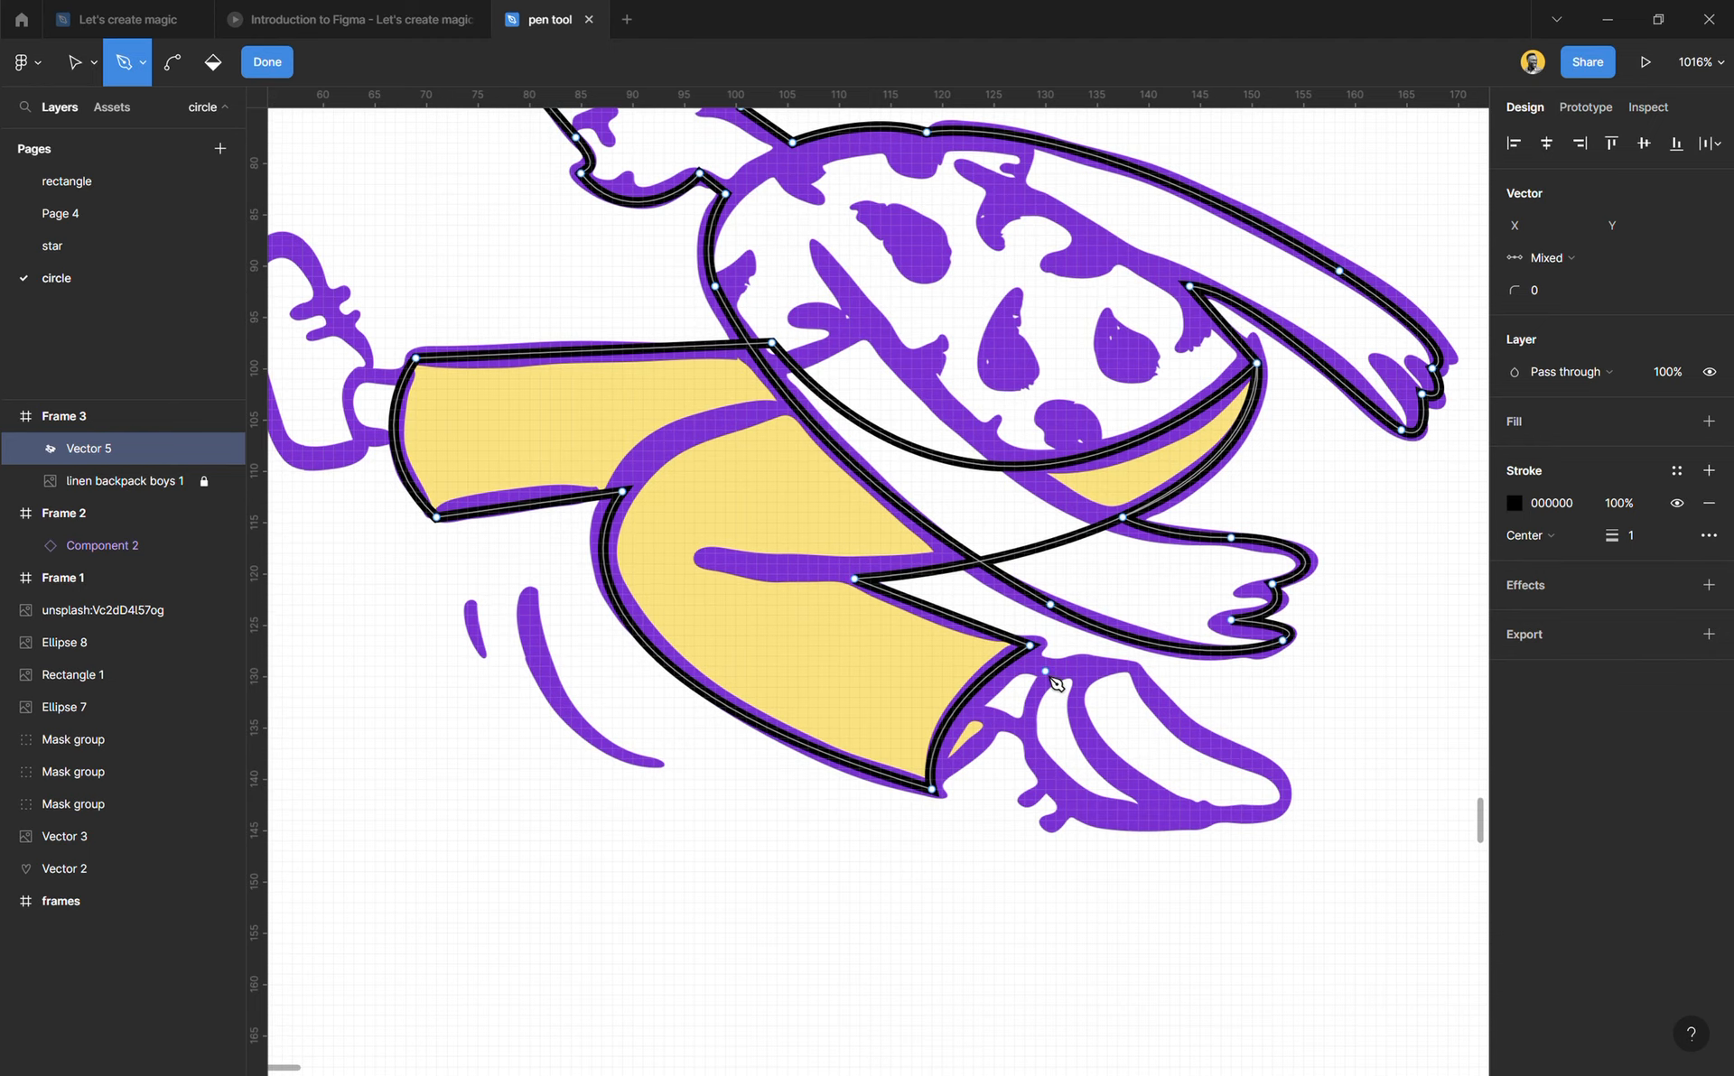
left_click(989, 651)
left_click(1061, 667)
left_click(1137, 656)
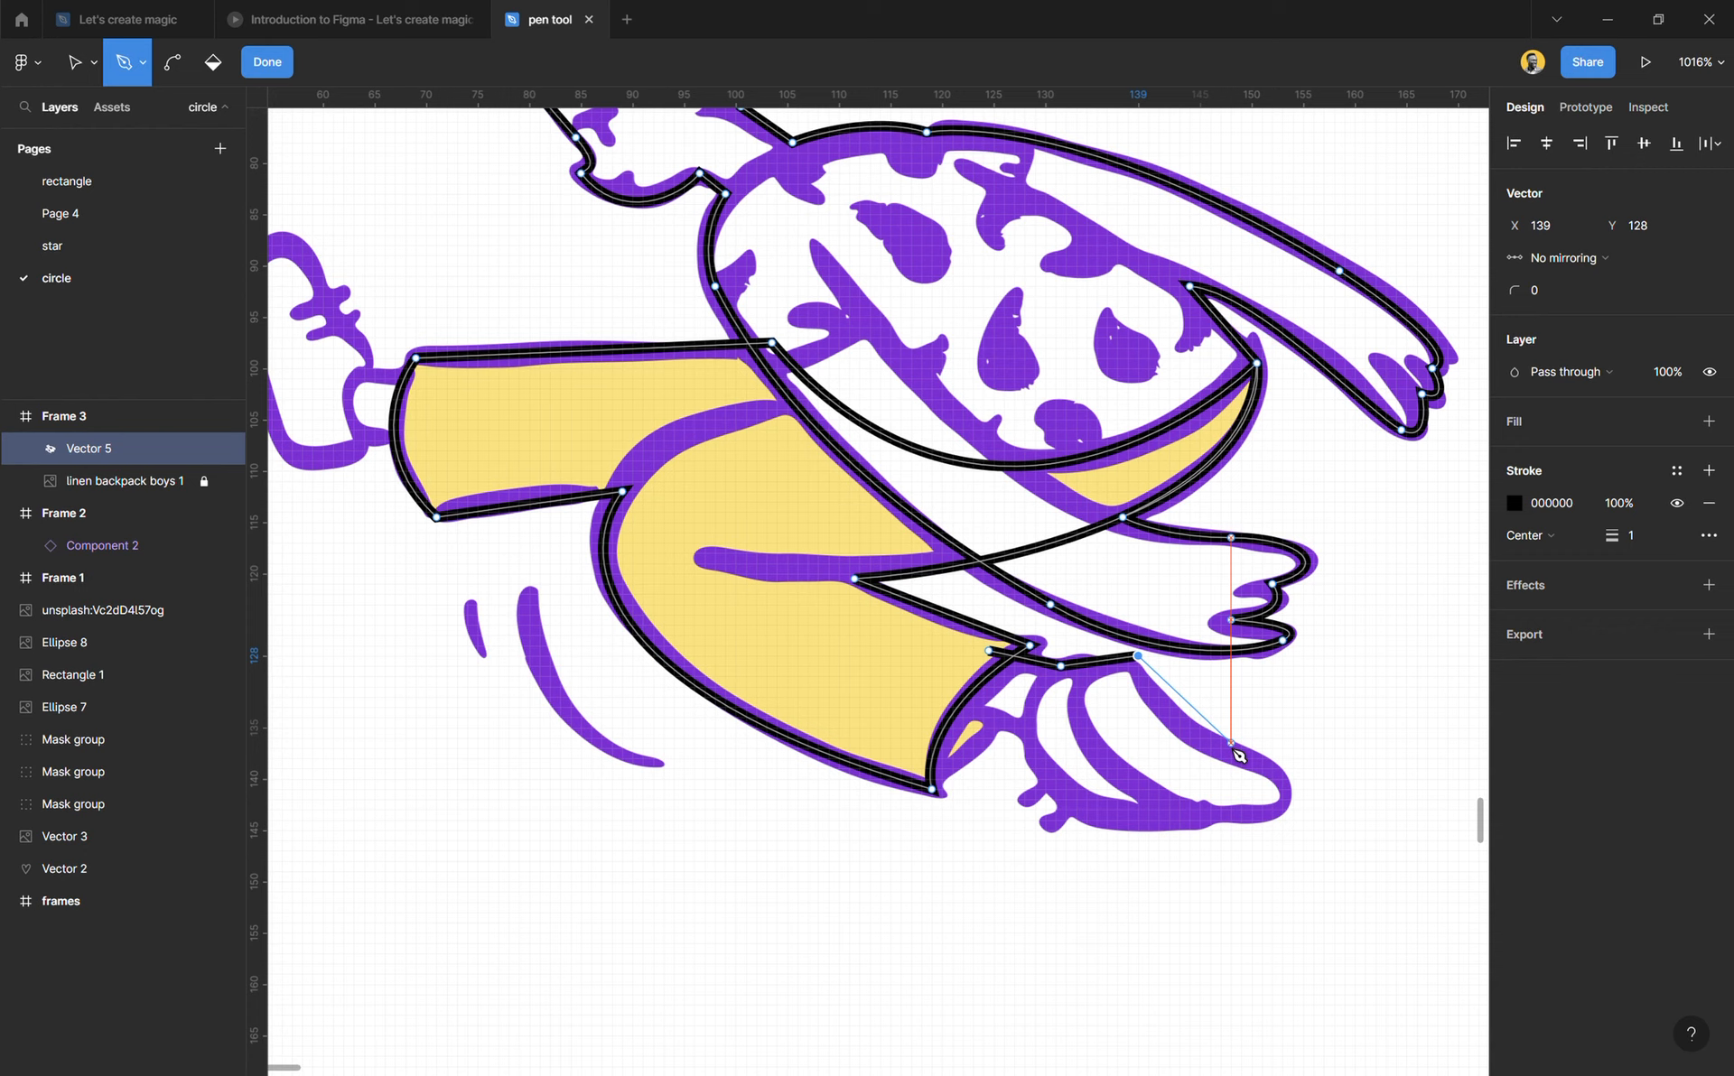
left_click_drag(1231, 747, 1164, 832)
left_click_drag(1024, 727, 993, 585)
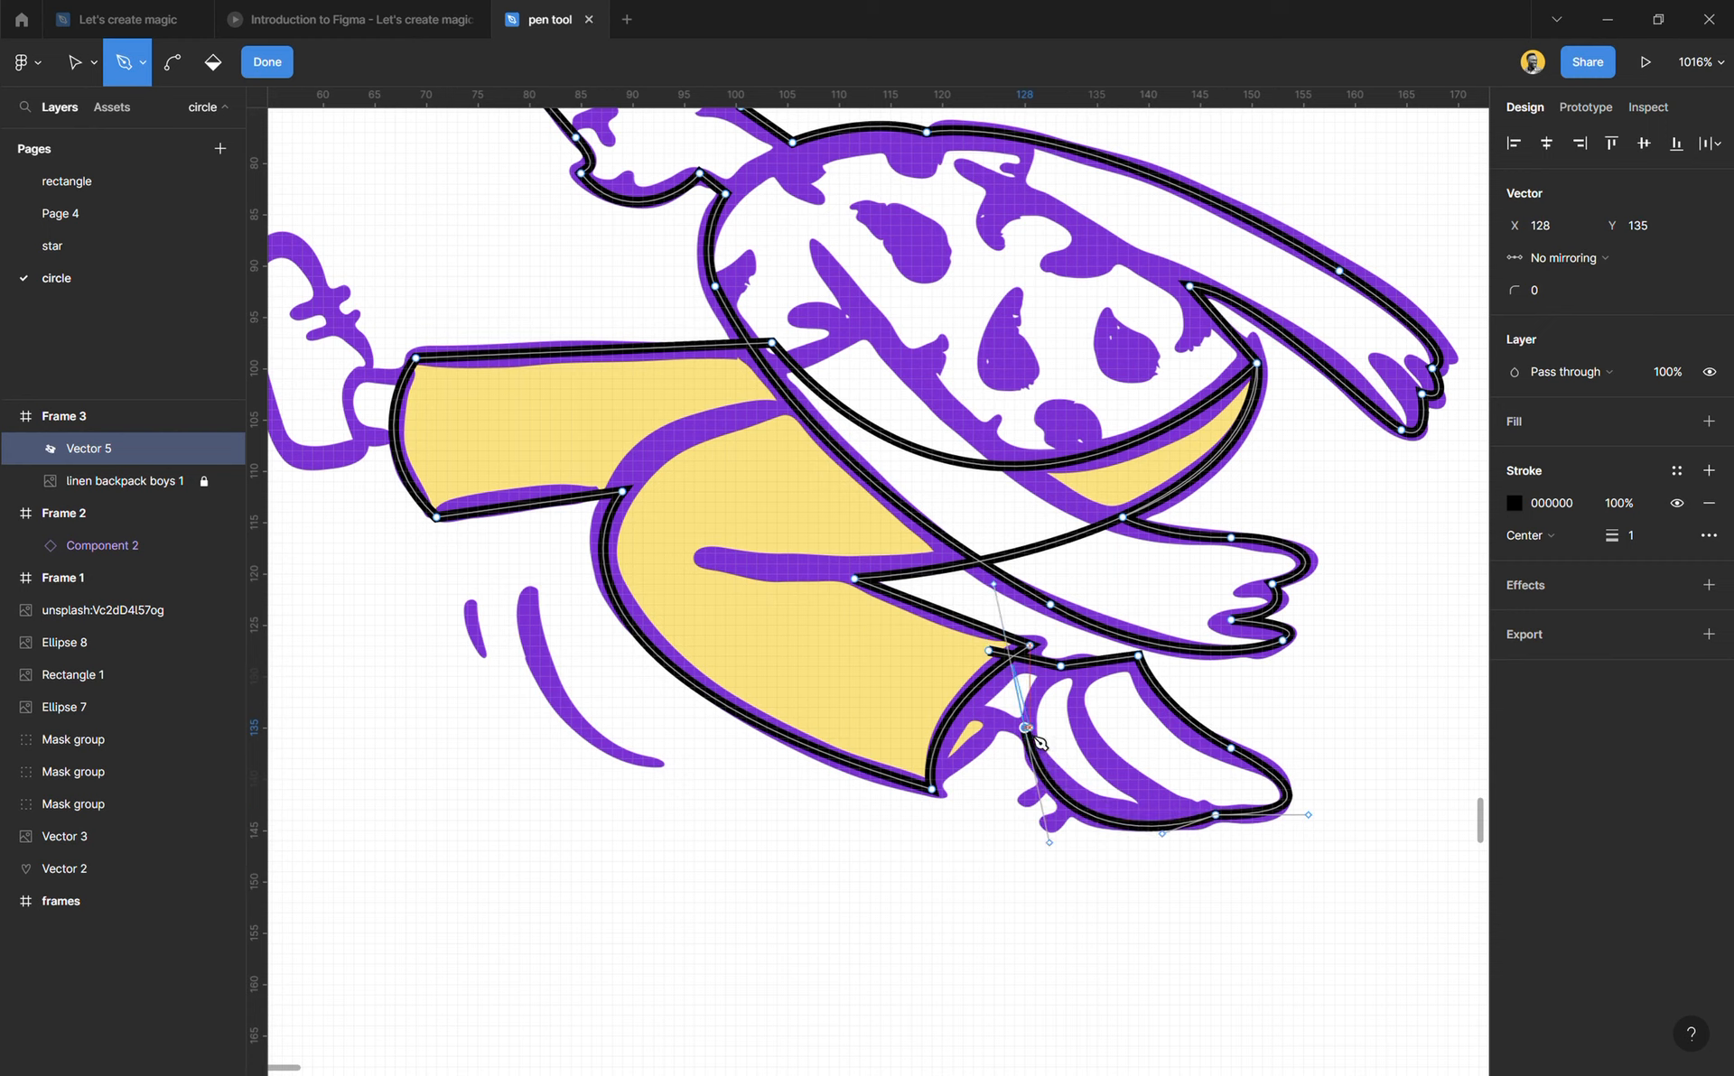
left_click(942, 692)
left_click(989, 651)
Step: Trace the rear ankle as a small closed shape overlapping the cuff, with its shoe-side curve ending at X 64, Y 107
scroll(601, 448, "left", 3)
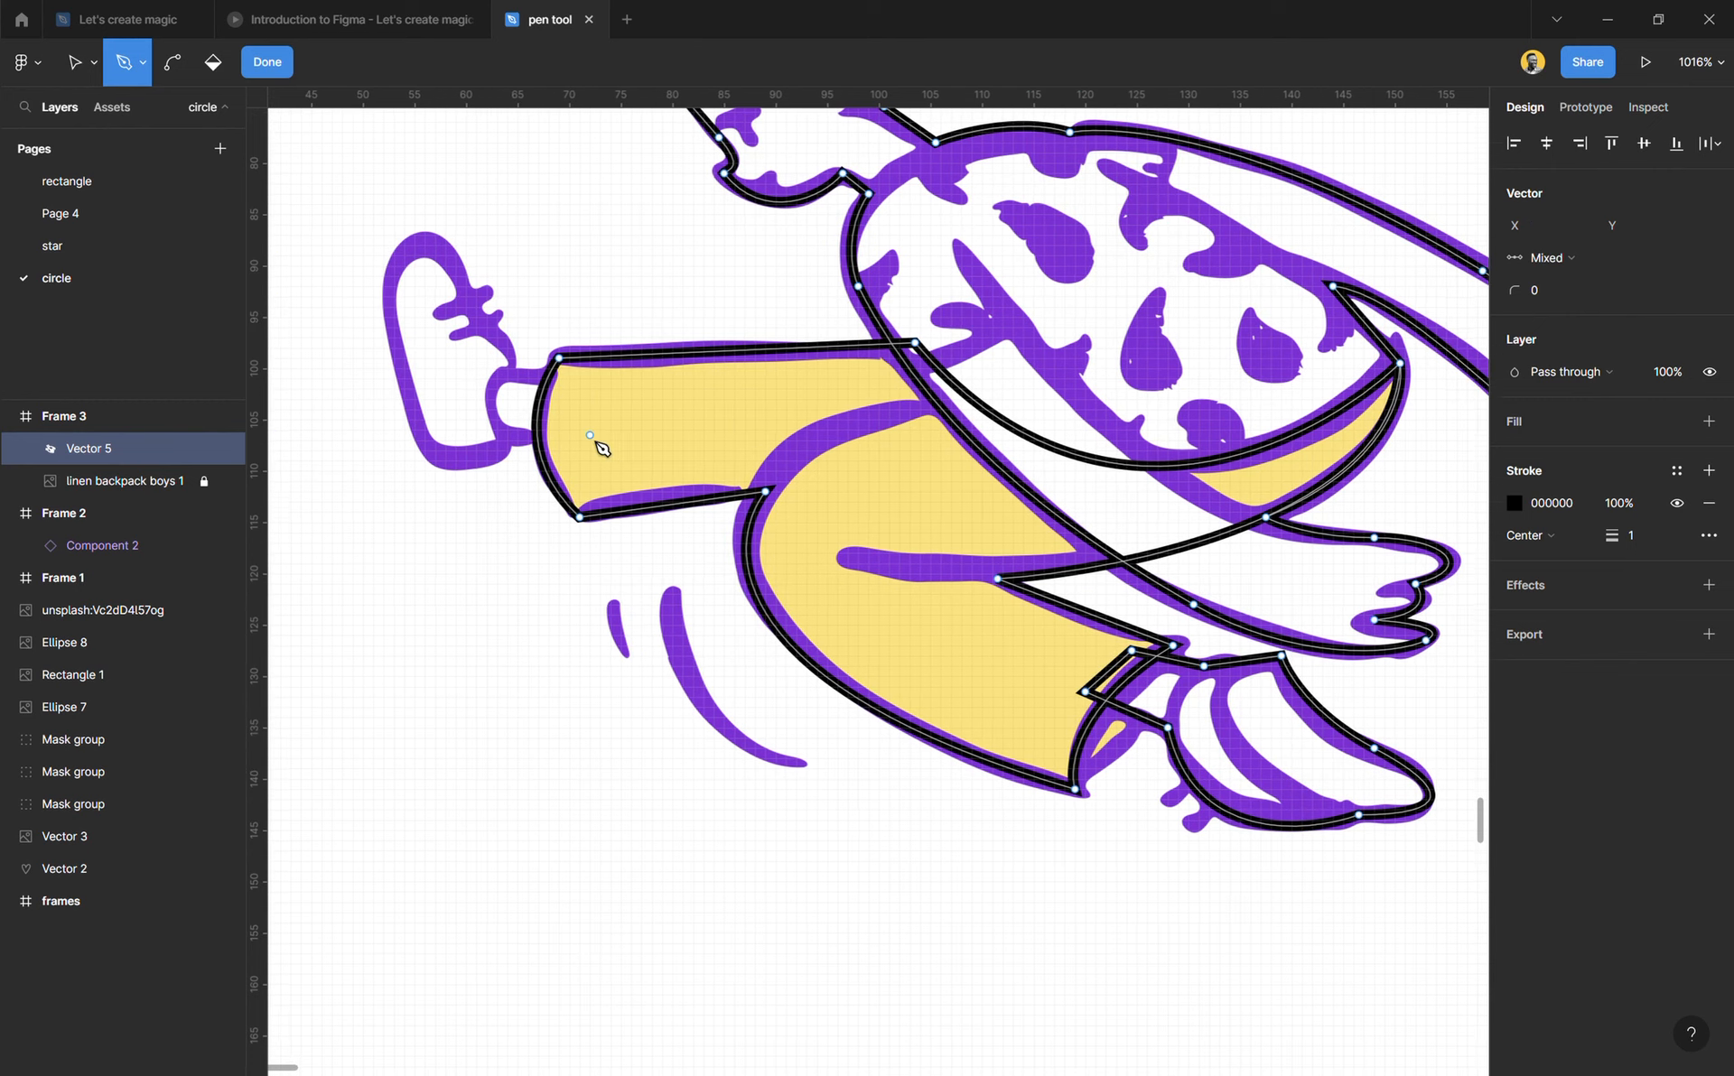
scroll(596, 470, "up", 3)
left_click(581, 504)
left_click(502, 503)
left_click_drag(509, 571, 548, 608)
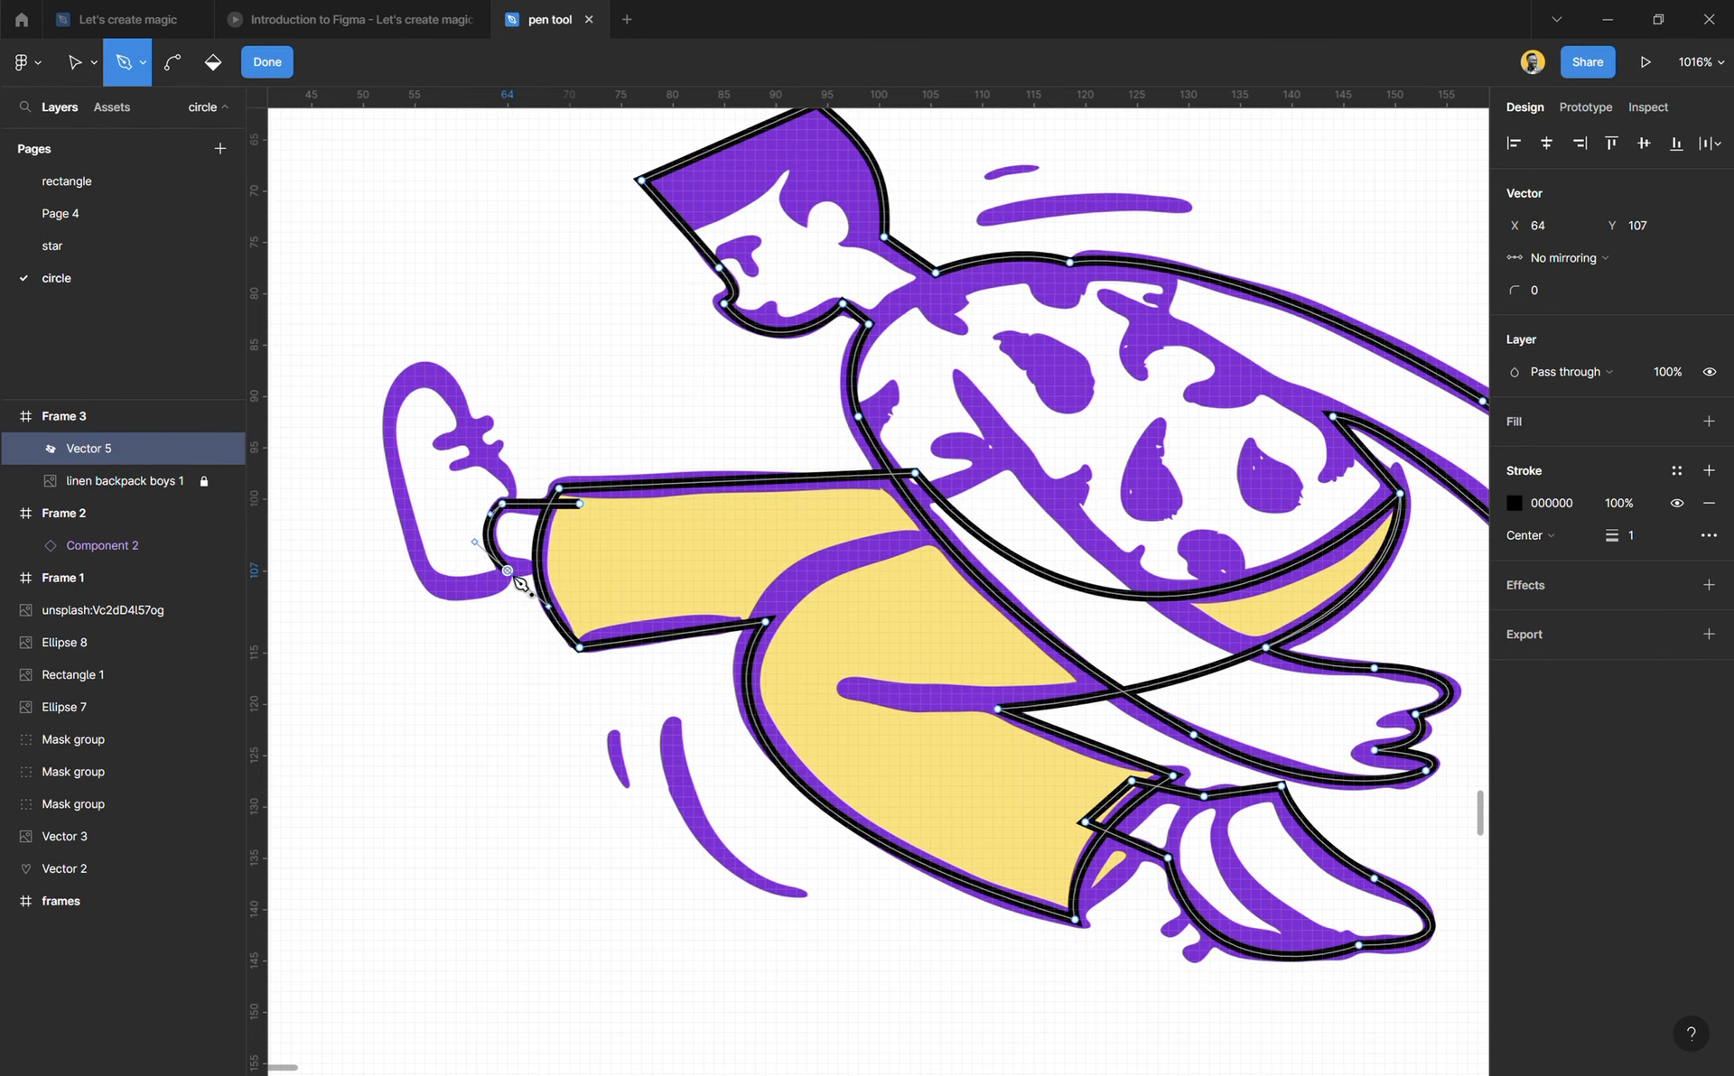
left_click(559, 571)
left_click(580, 504)
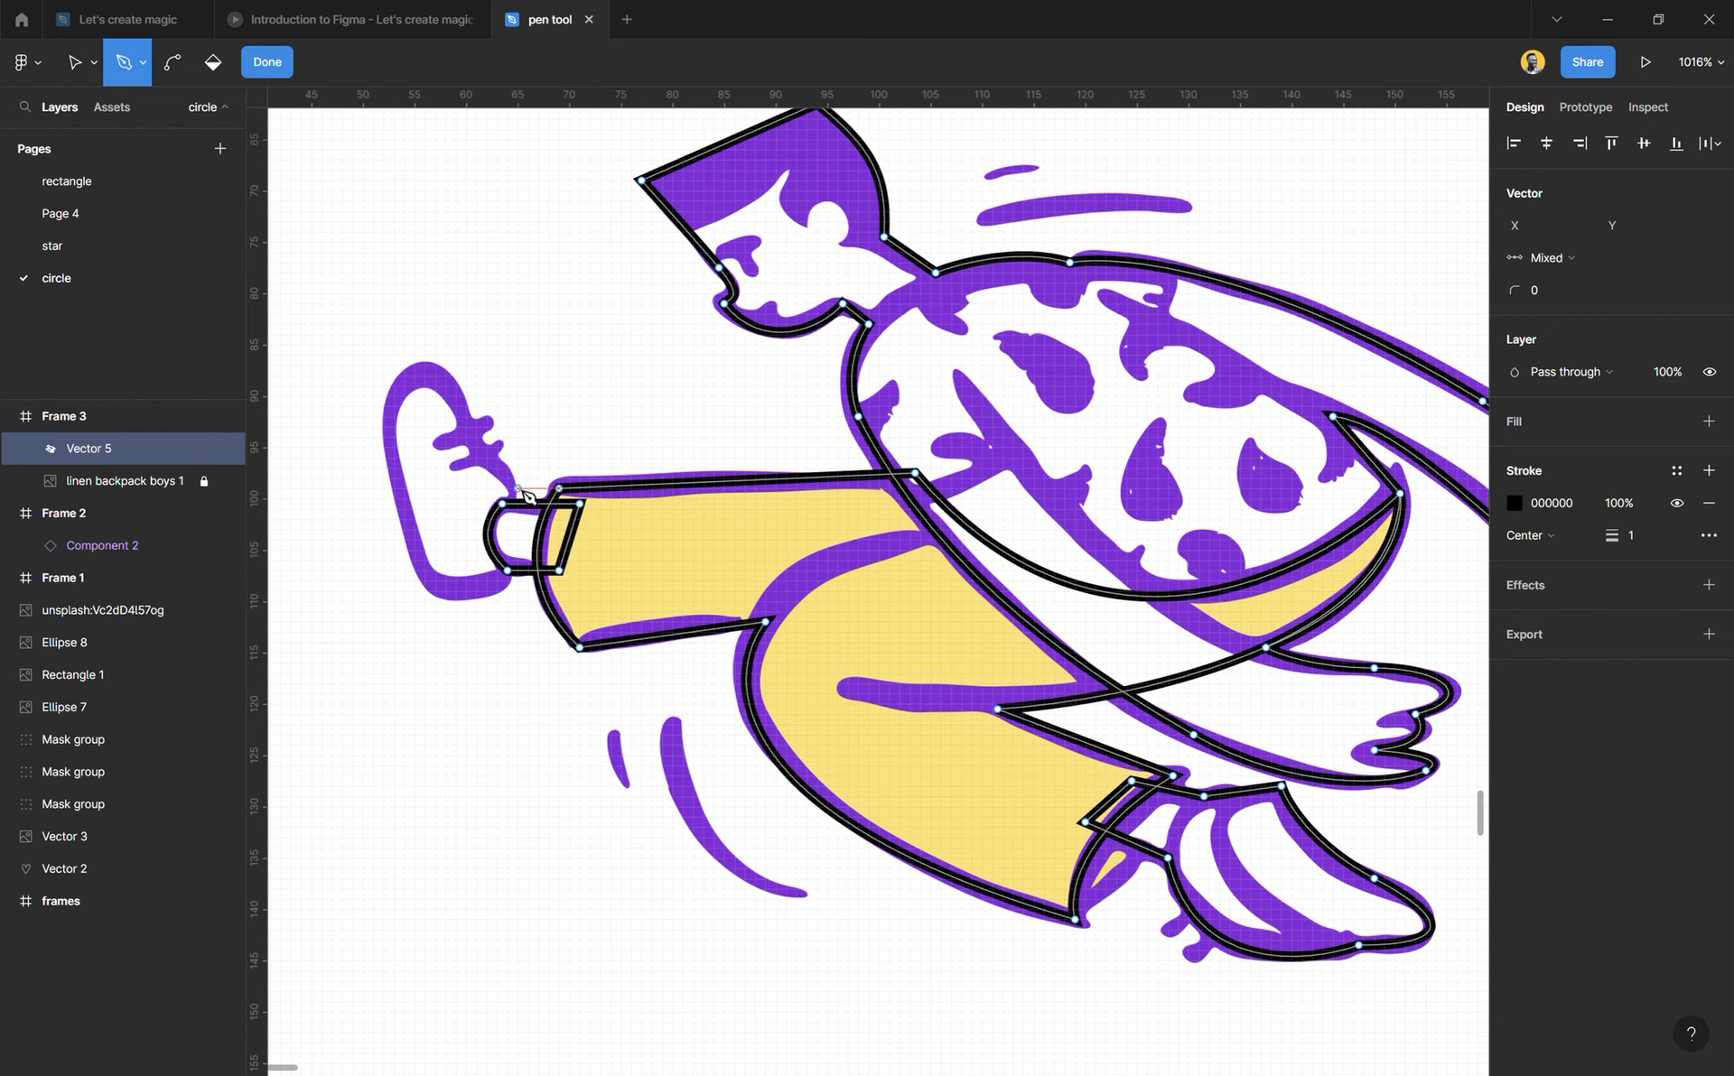
Step: Curve the rear shoe's outline from the ankle to X 61.5, Y 95.5, around the toe at X 57, Y 89, and along the sole to X 57, Y 108.5
left_click_drag(513, 520, 432, 439)
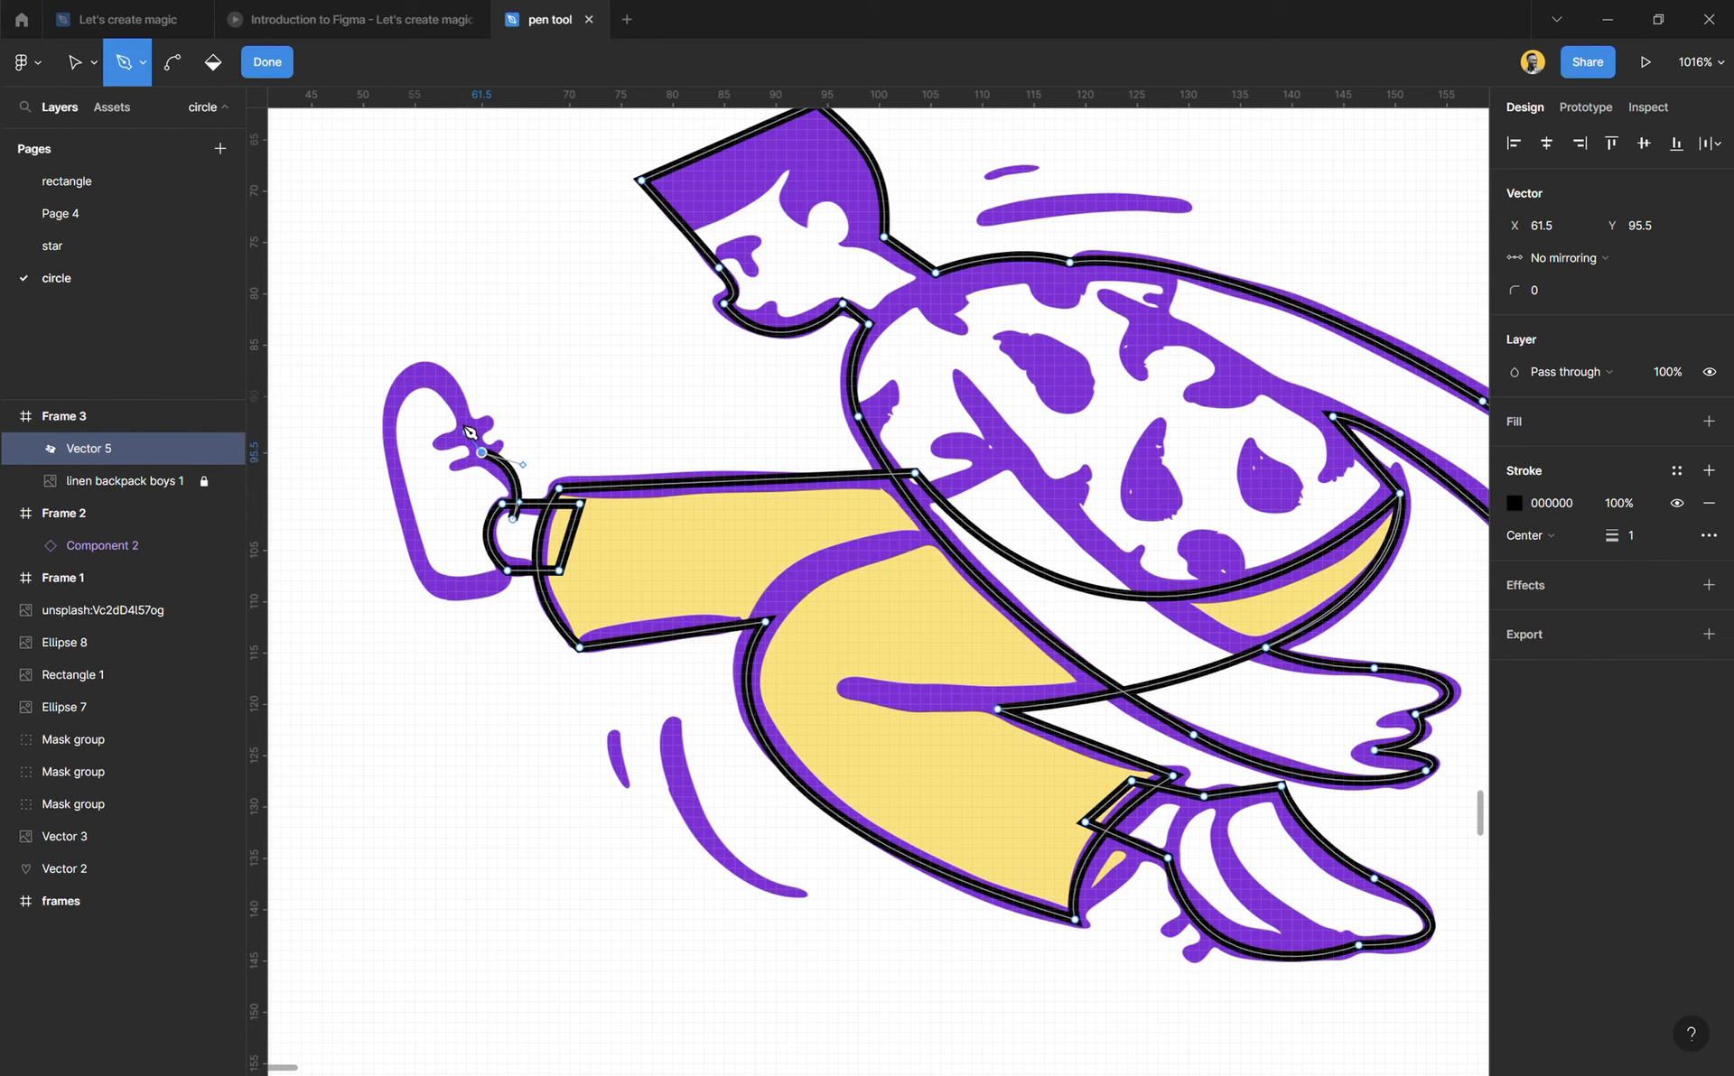
left_click_drag(435, 385, 398, 381)
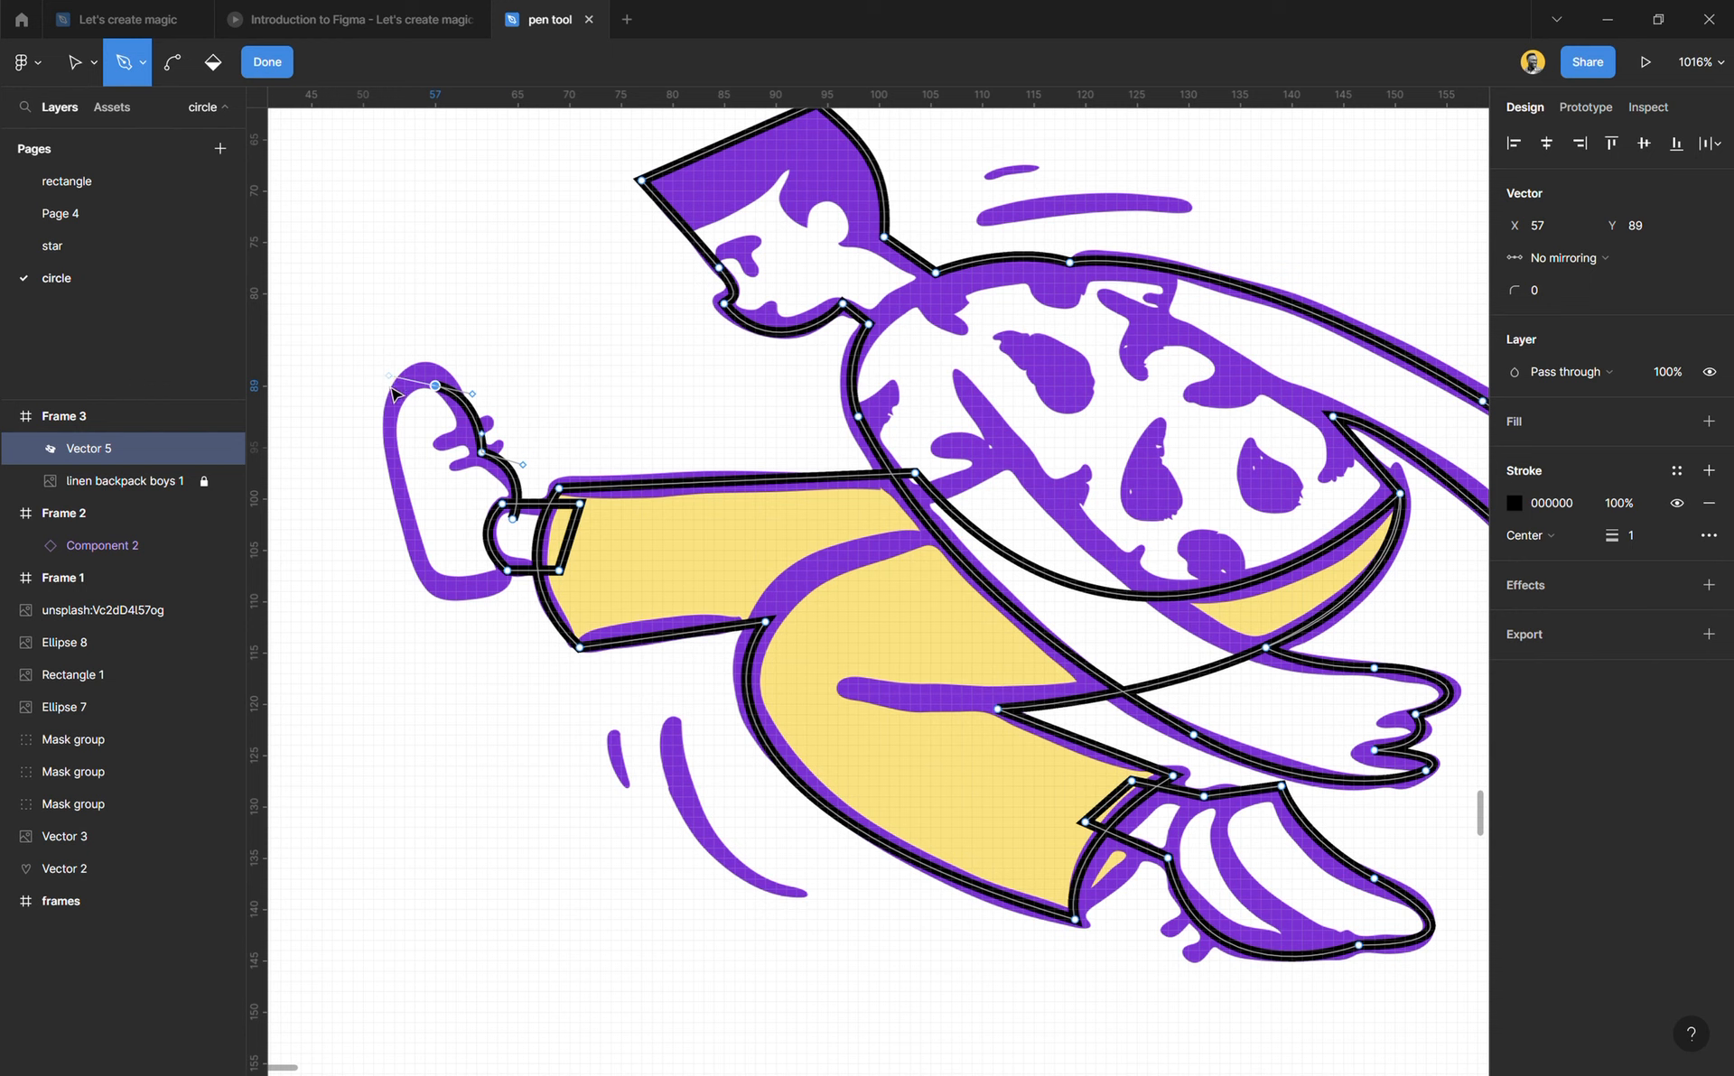
left_click_drag(435, 586, 502, 699)
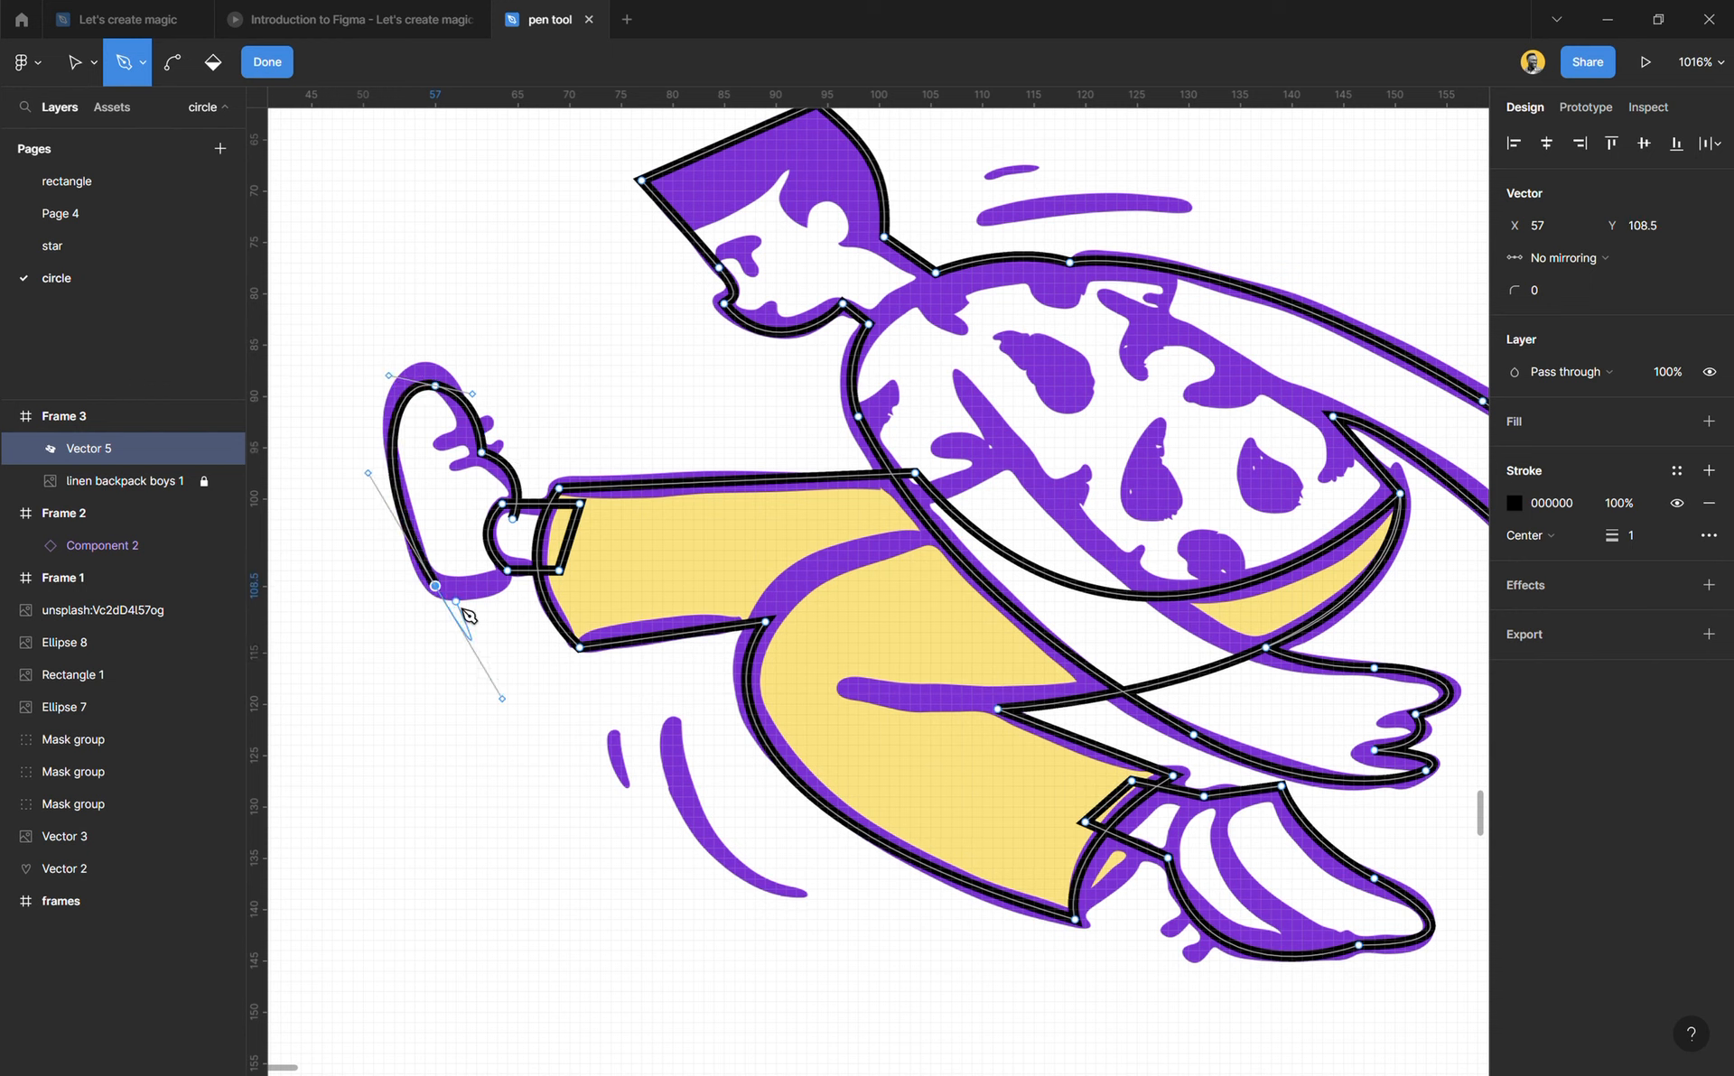
Step: Curve around the rear shoe's heel to X 64.5, Y 106, close the outline at X 64.5, Y 102, and finish vector editing
left_click(438, 587)
left_click_drag(512, 560, 539, 521)
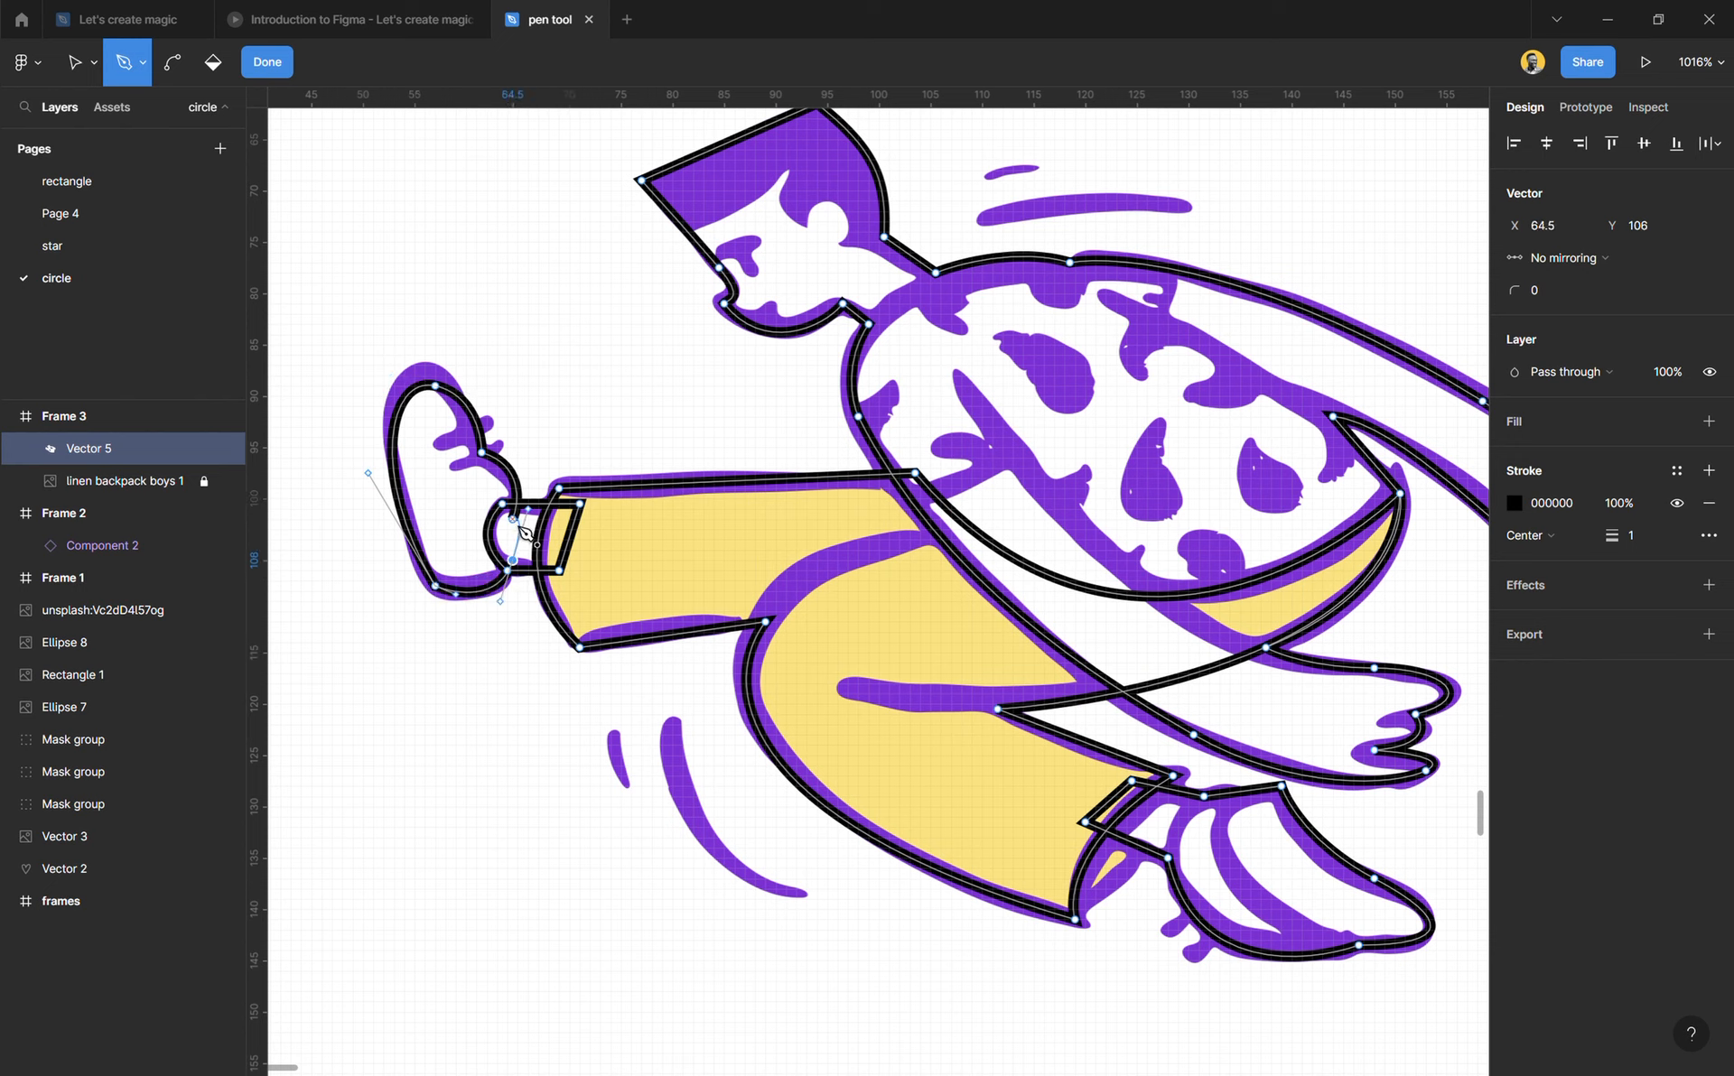
left_click(512, 520)
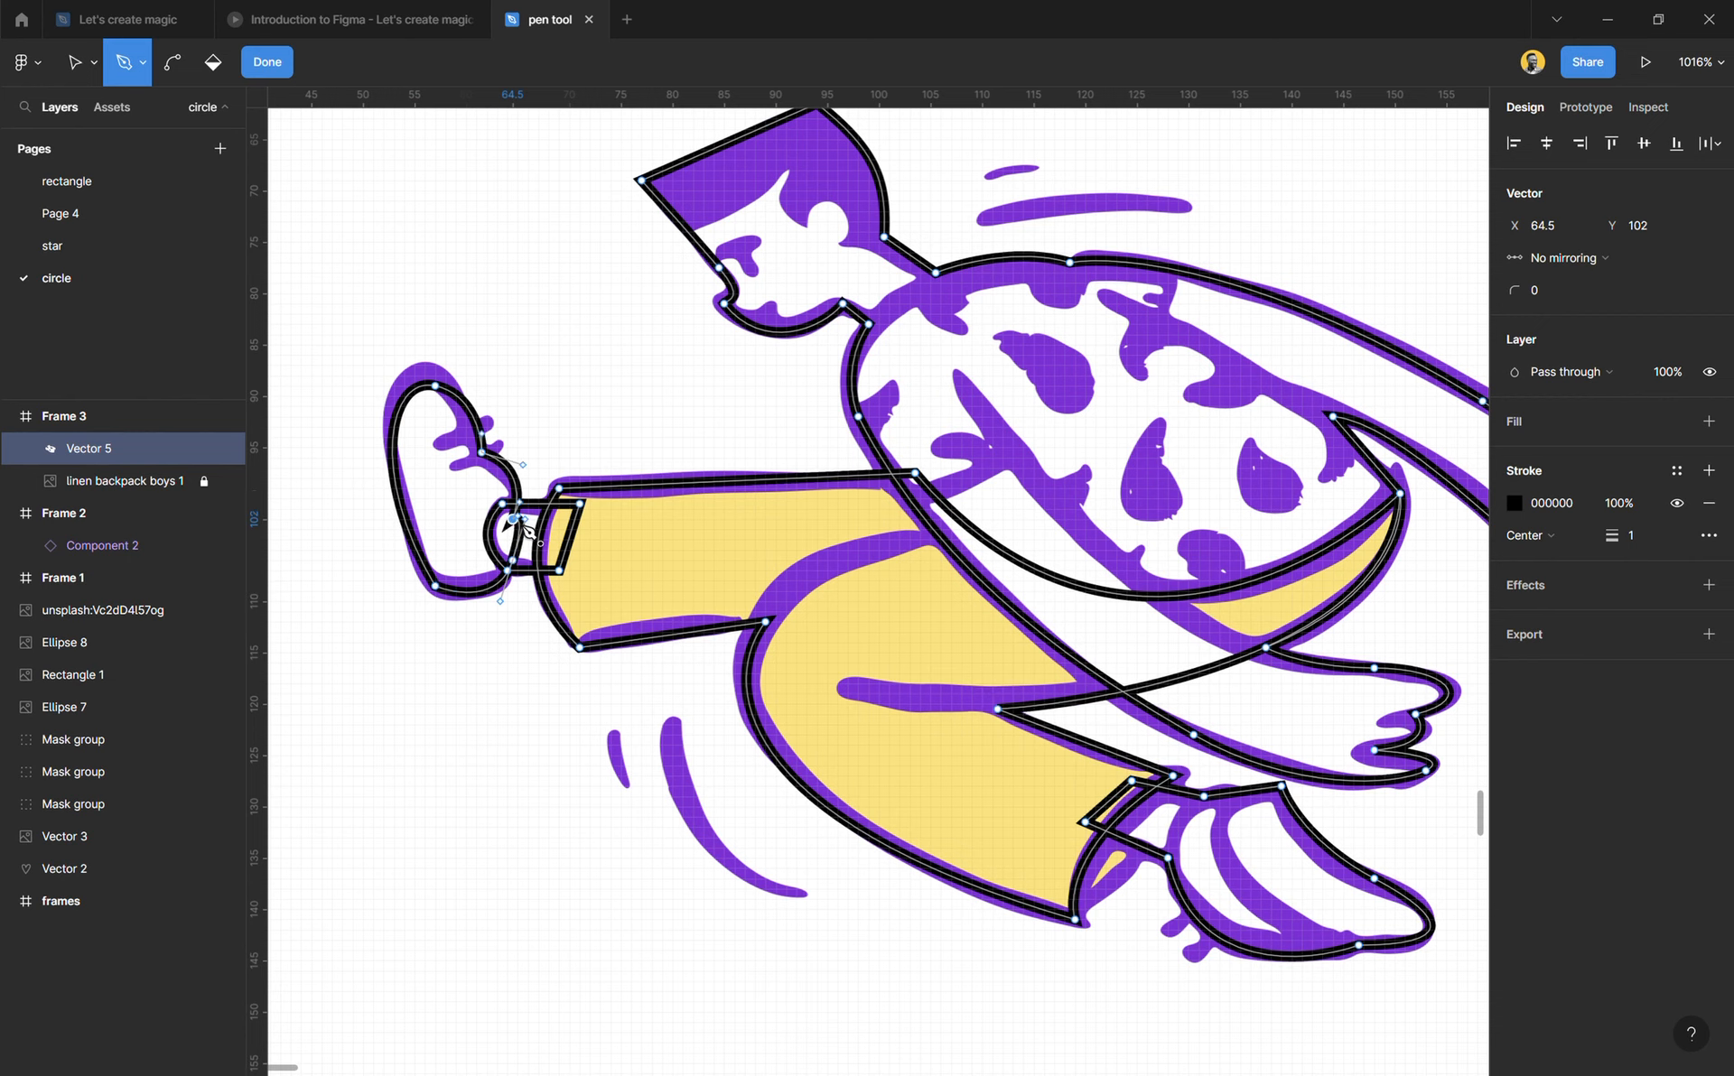
left_click(268, 62)
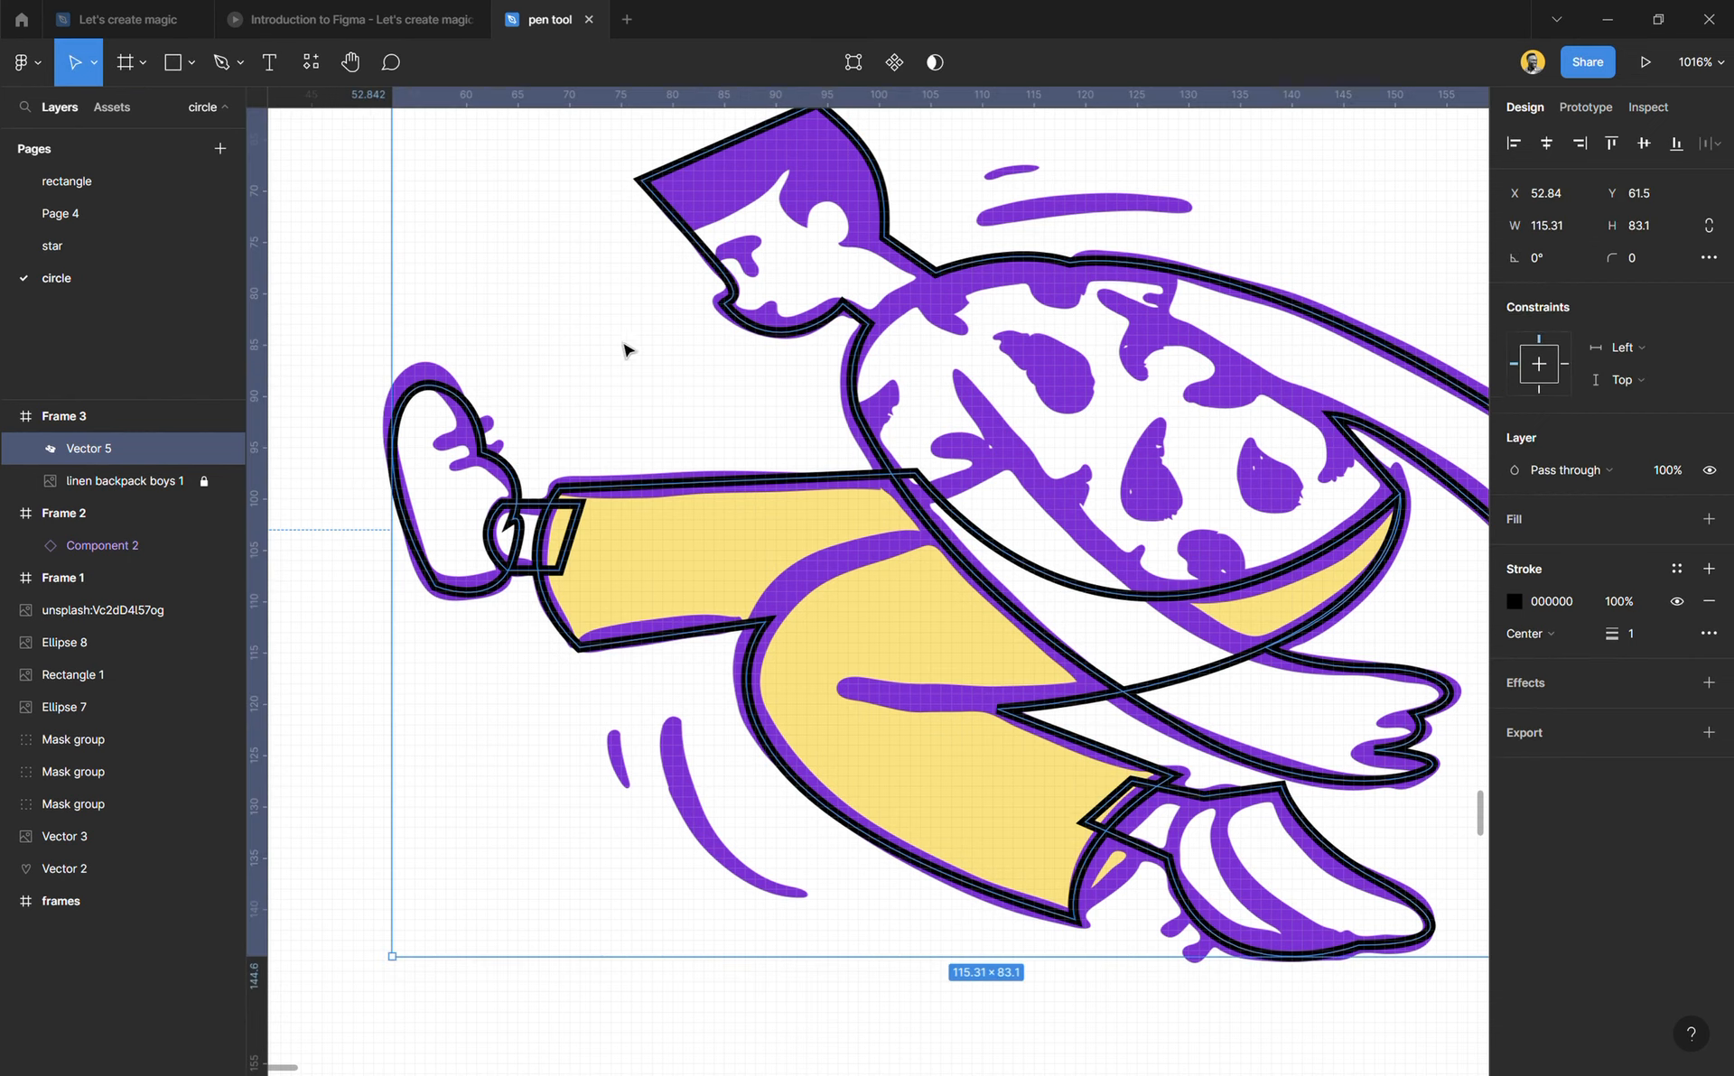
Step: Trace the near arm's upper edge with the Pen as a curve from X 145, Y 117 to X 108, Y 88
left_click(691, 423)
scroll(620, 468, "down", 3)
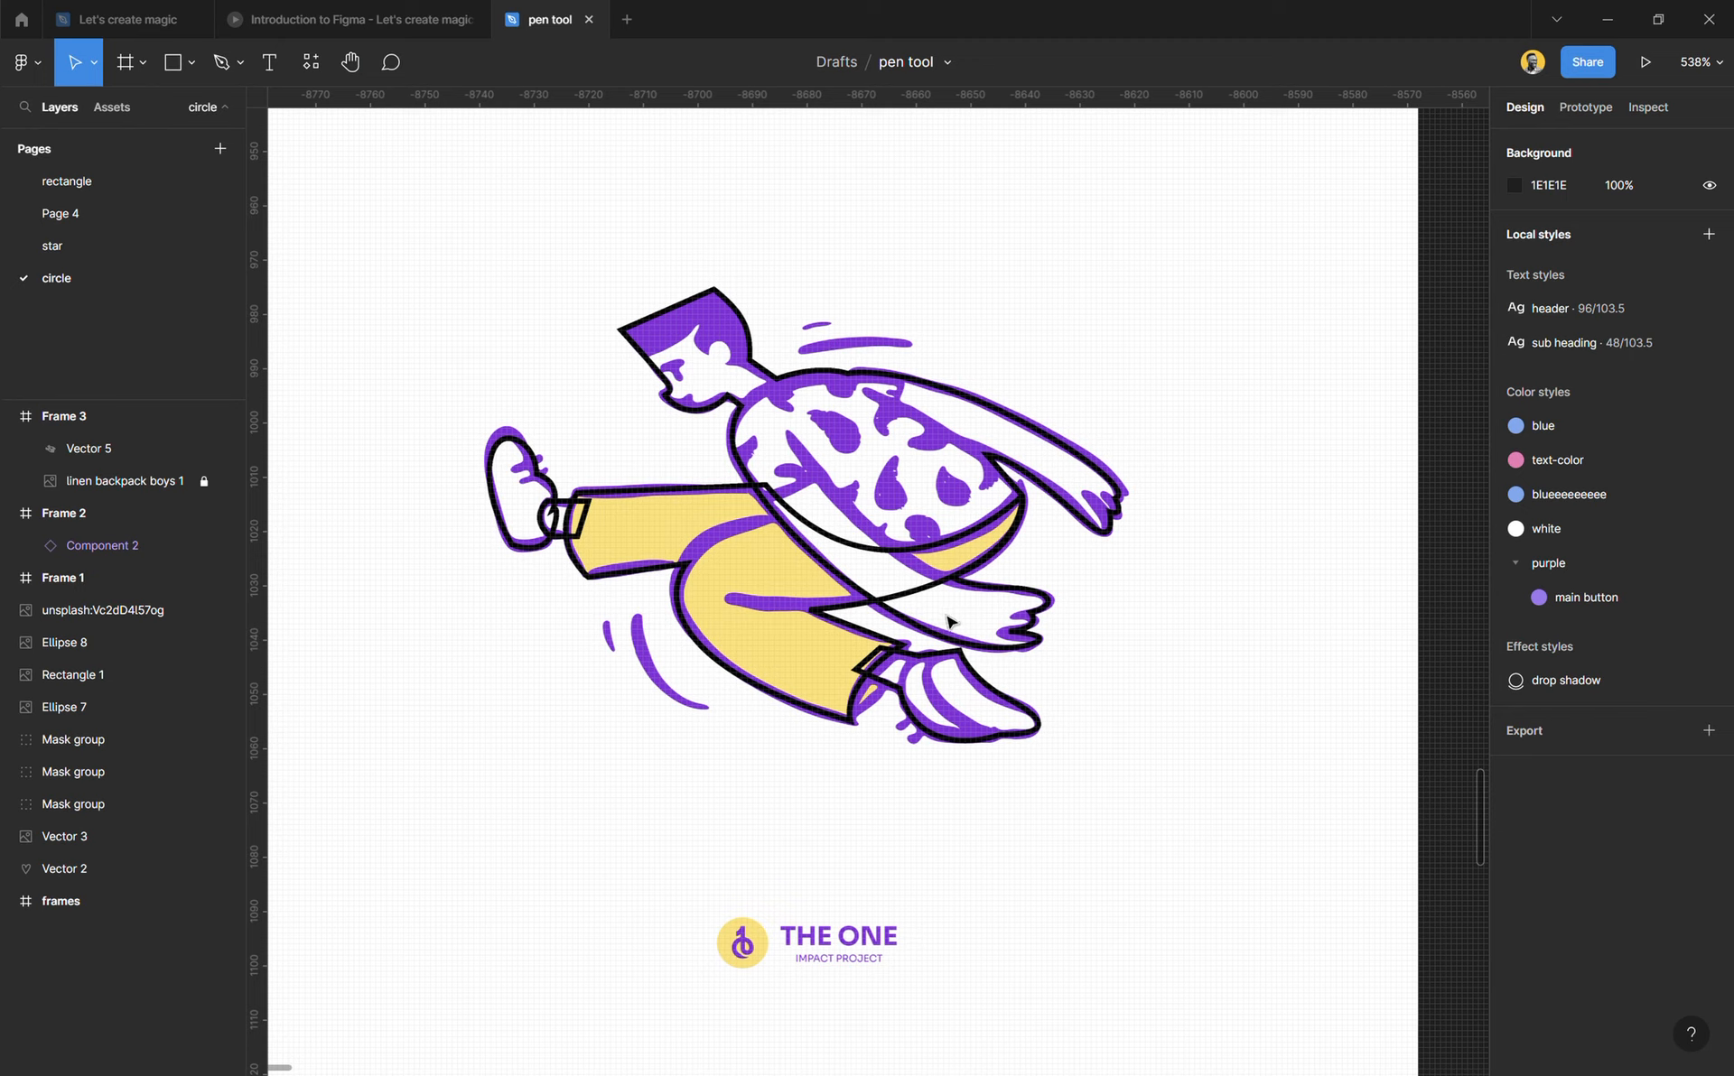
scroll(981, 626, "up", 1)
scroll(980, 623, "up", 5)
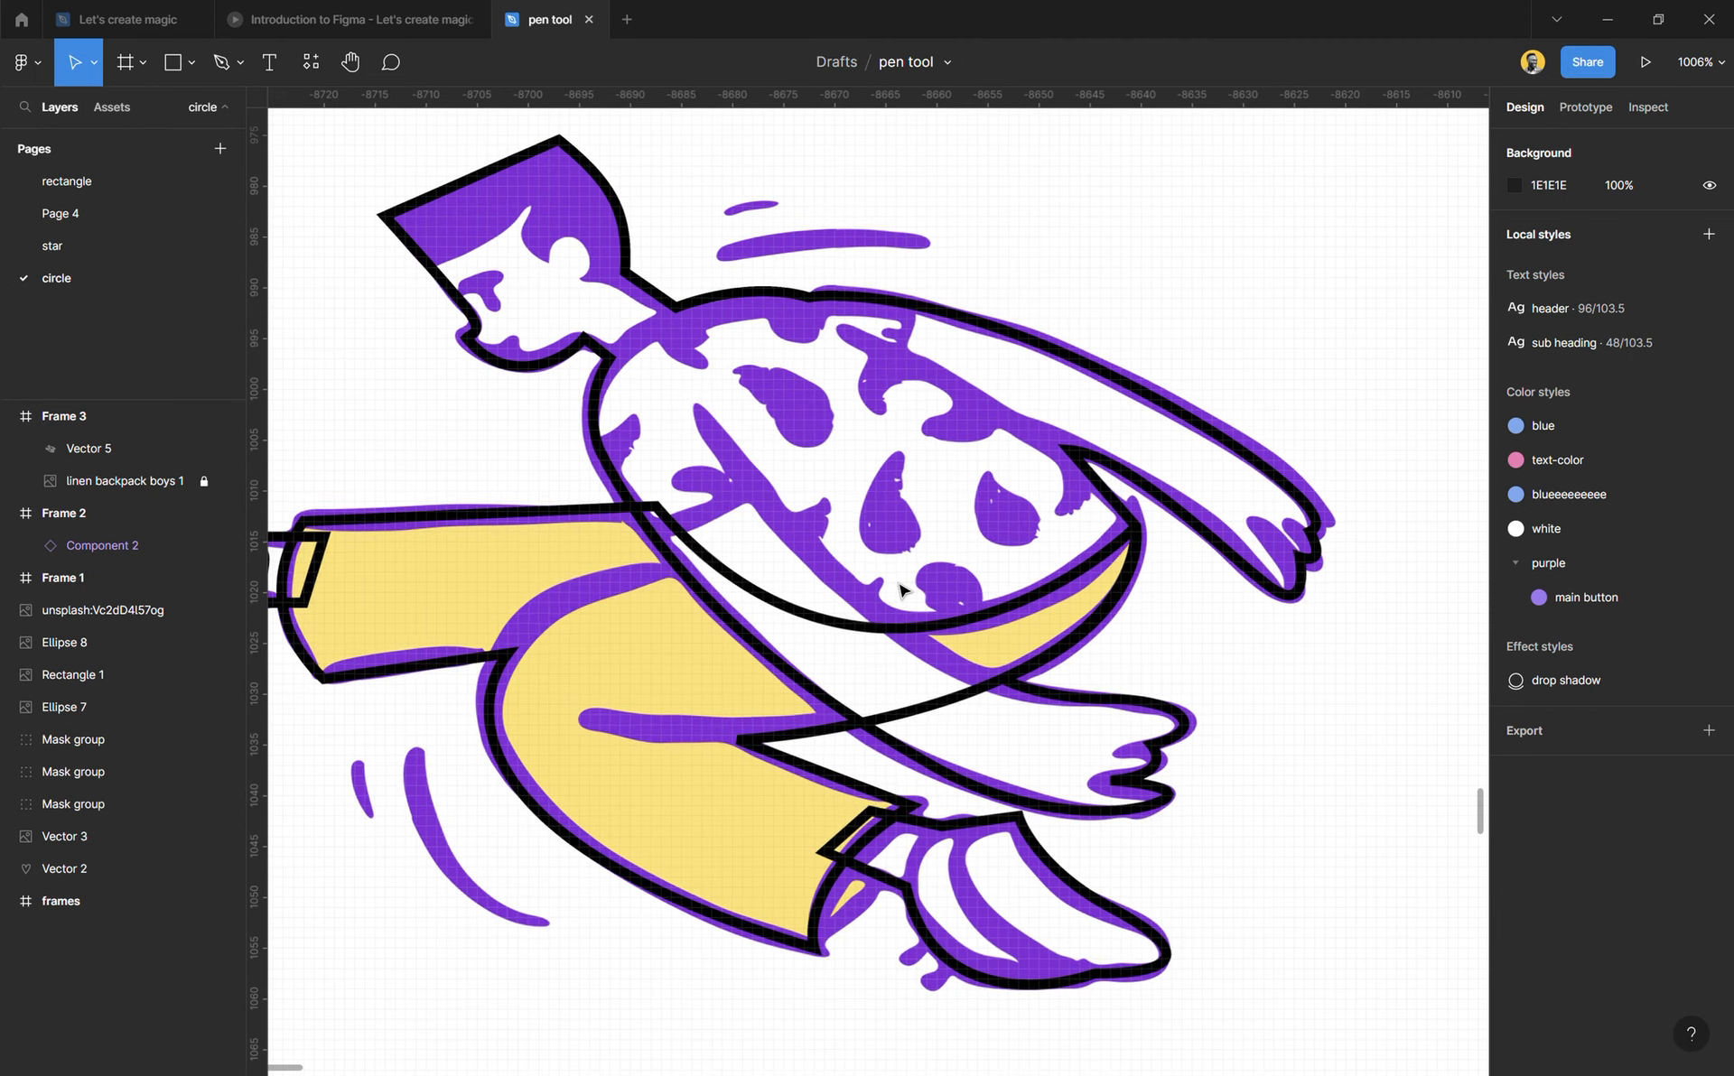
key("p")
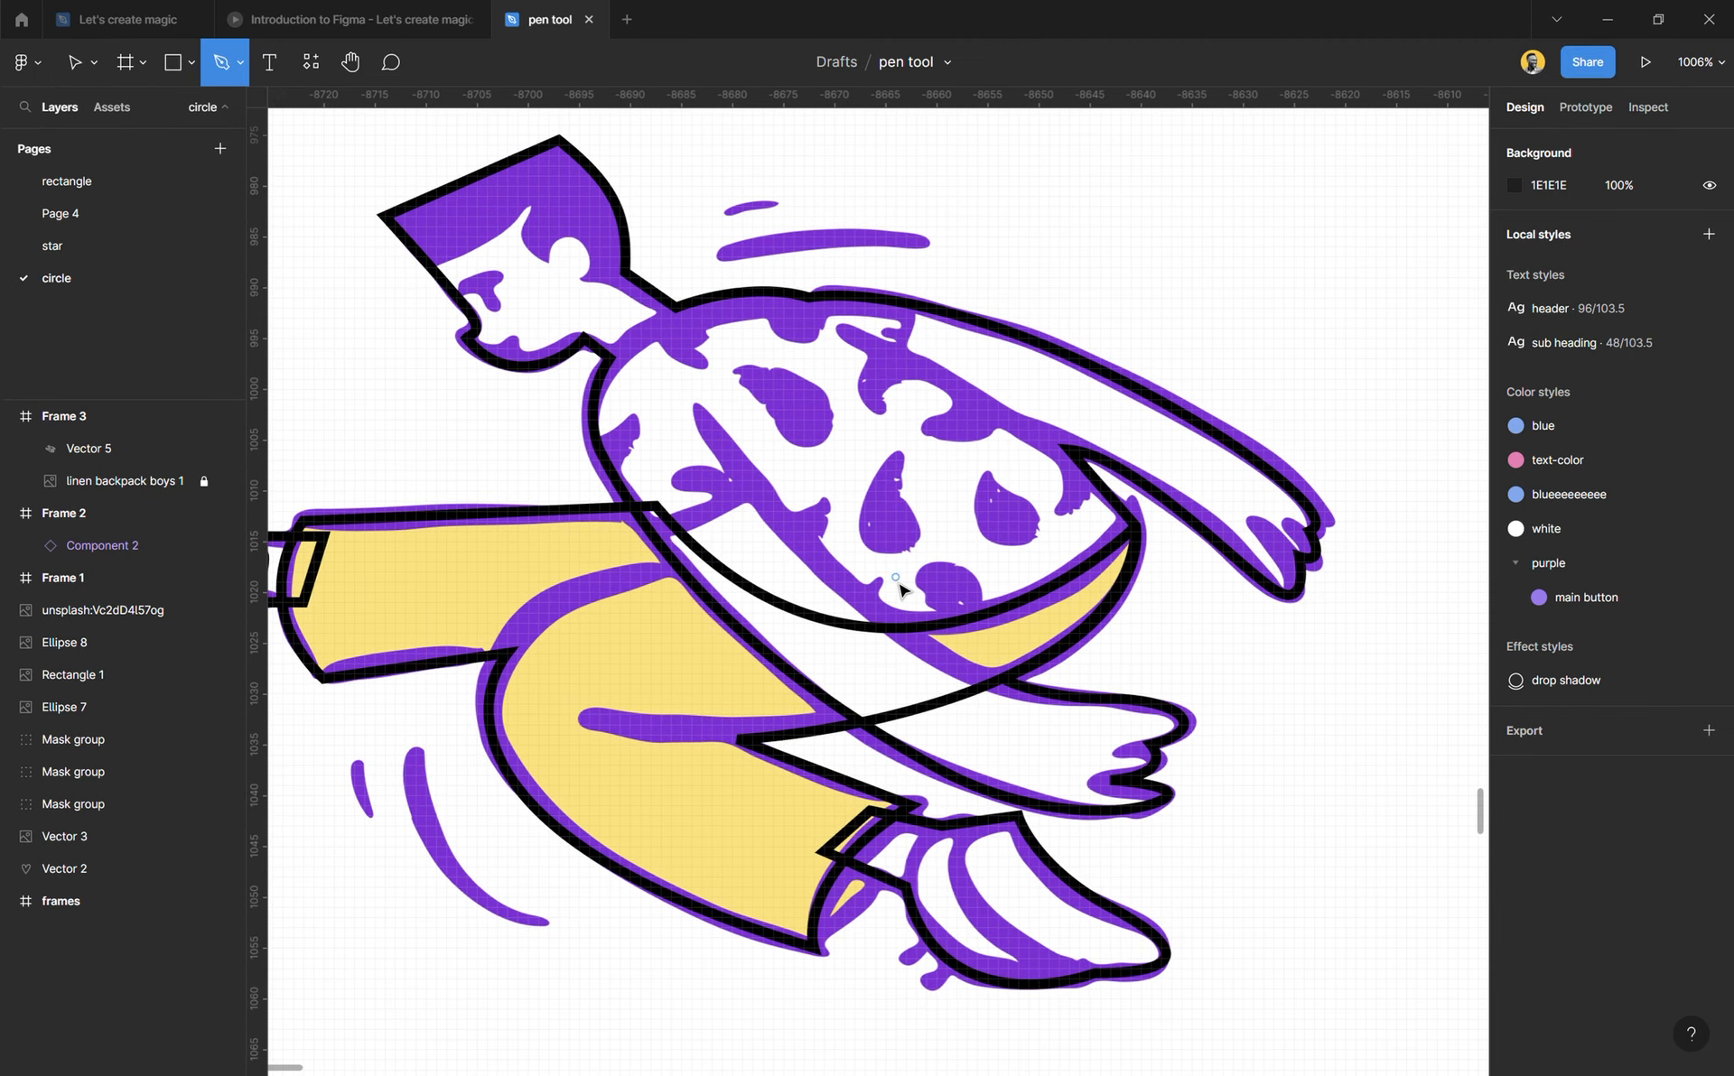
left_click(1079, 703)
left_click_drag(701, 409, 607, 159)
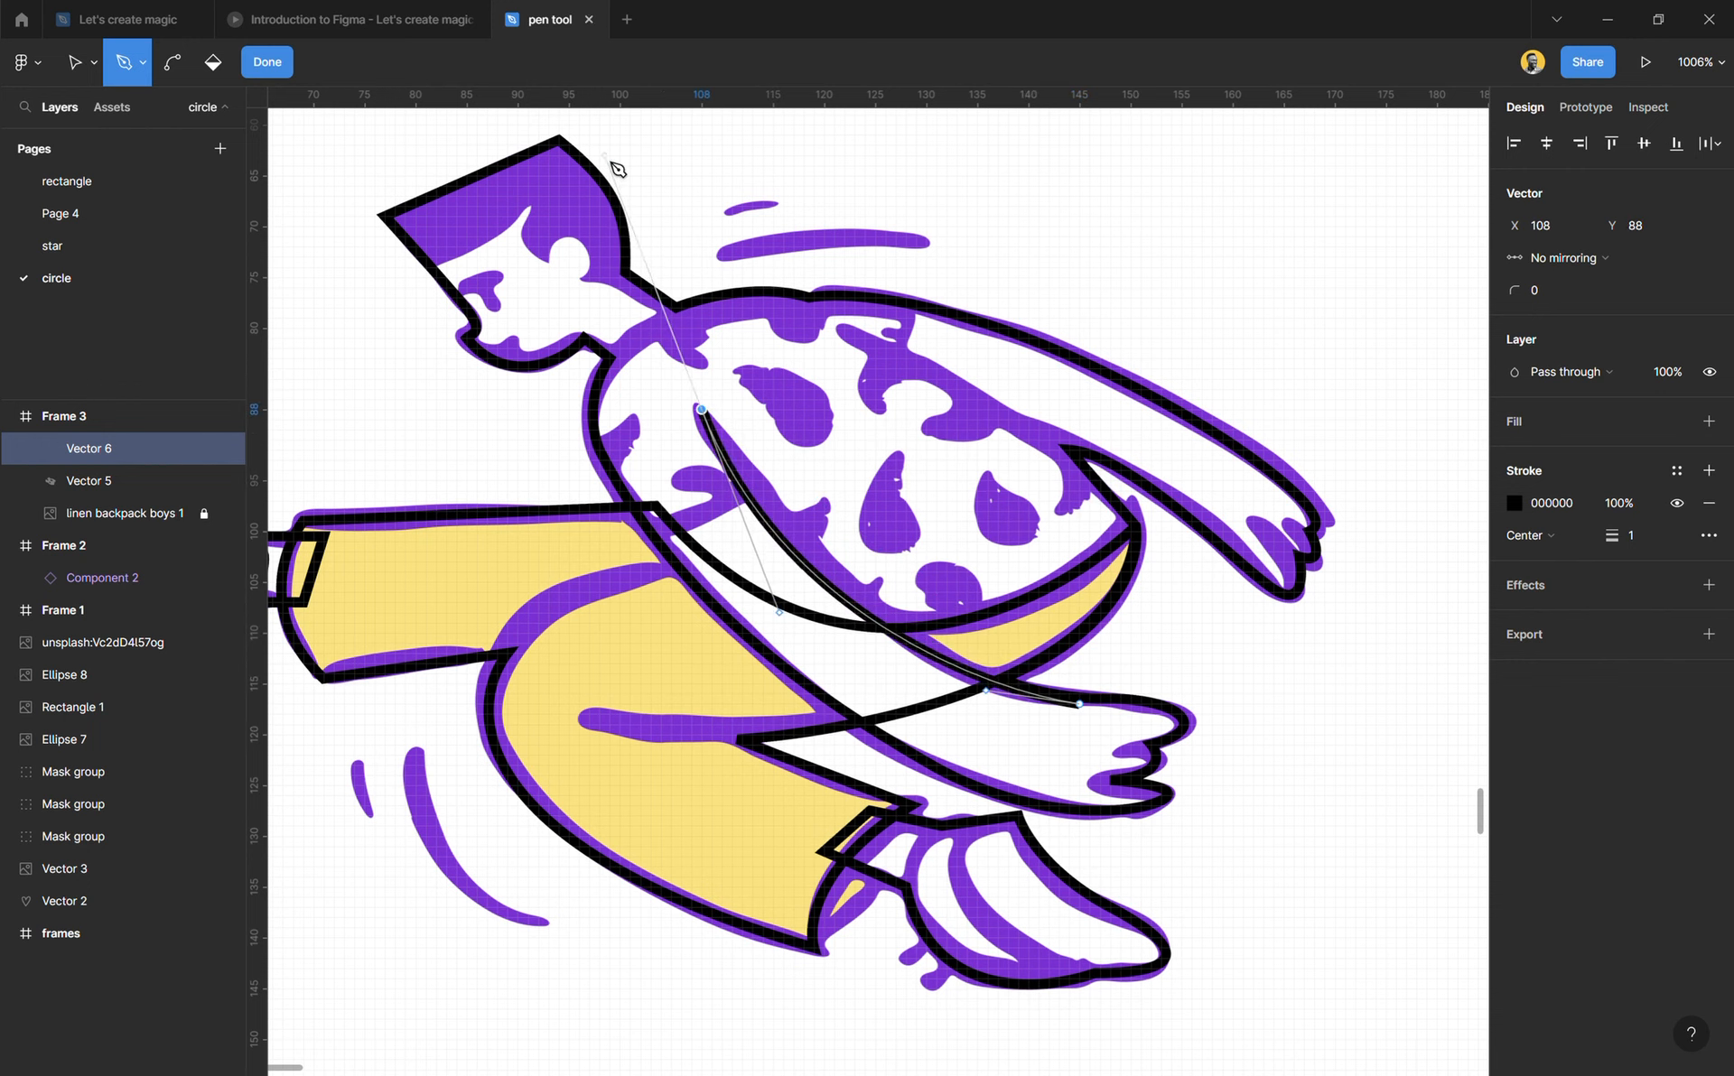
key("Escape")
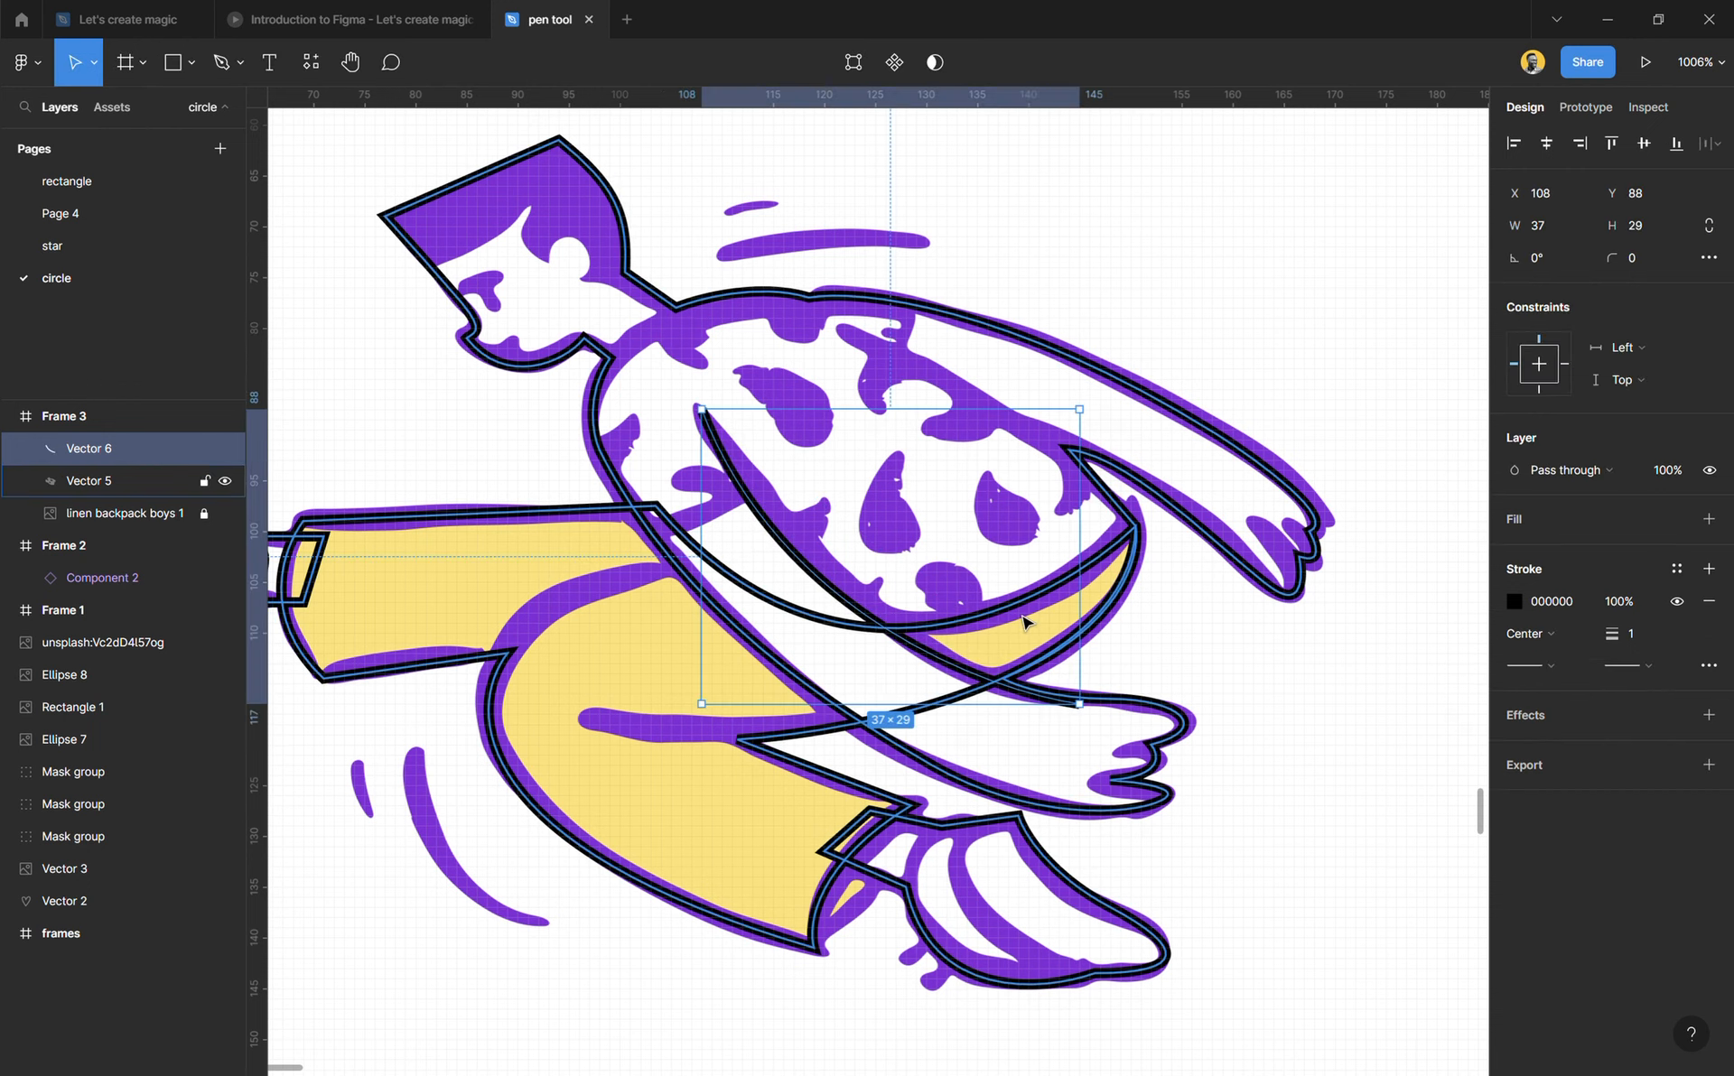
left_click(1212, 652)
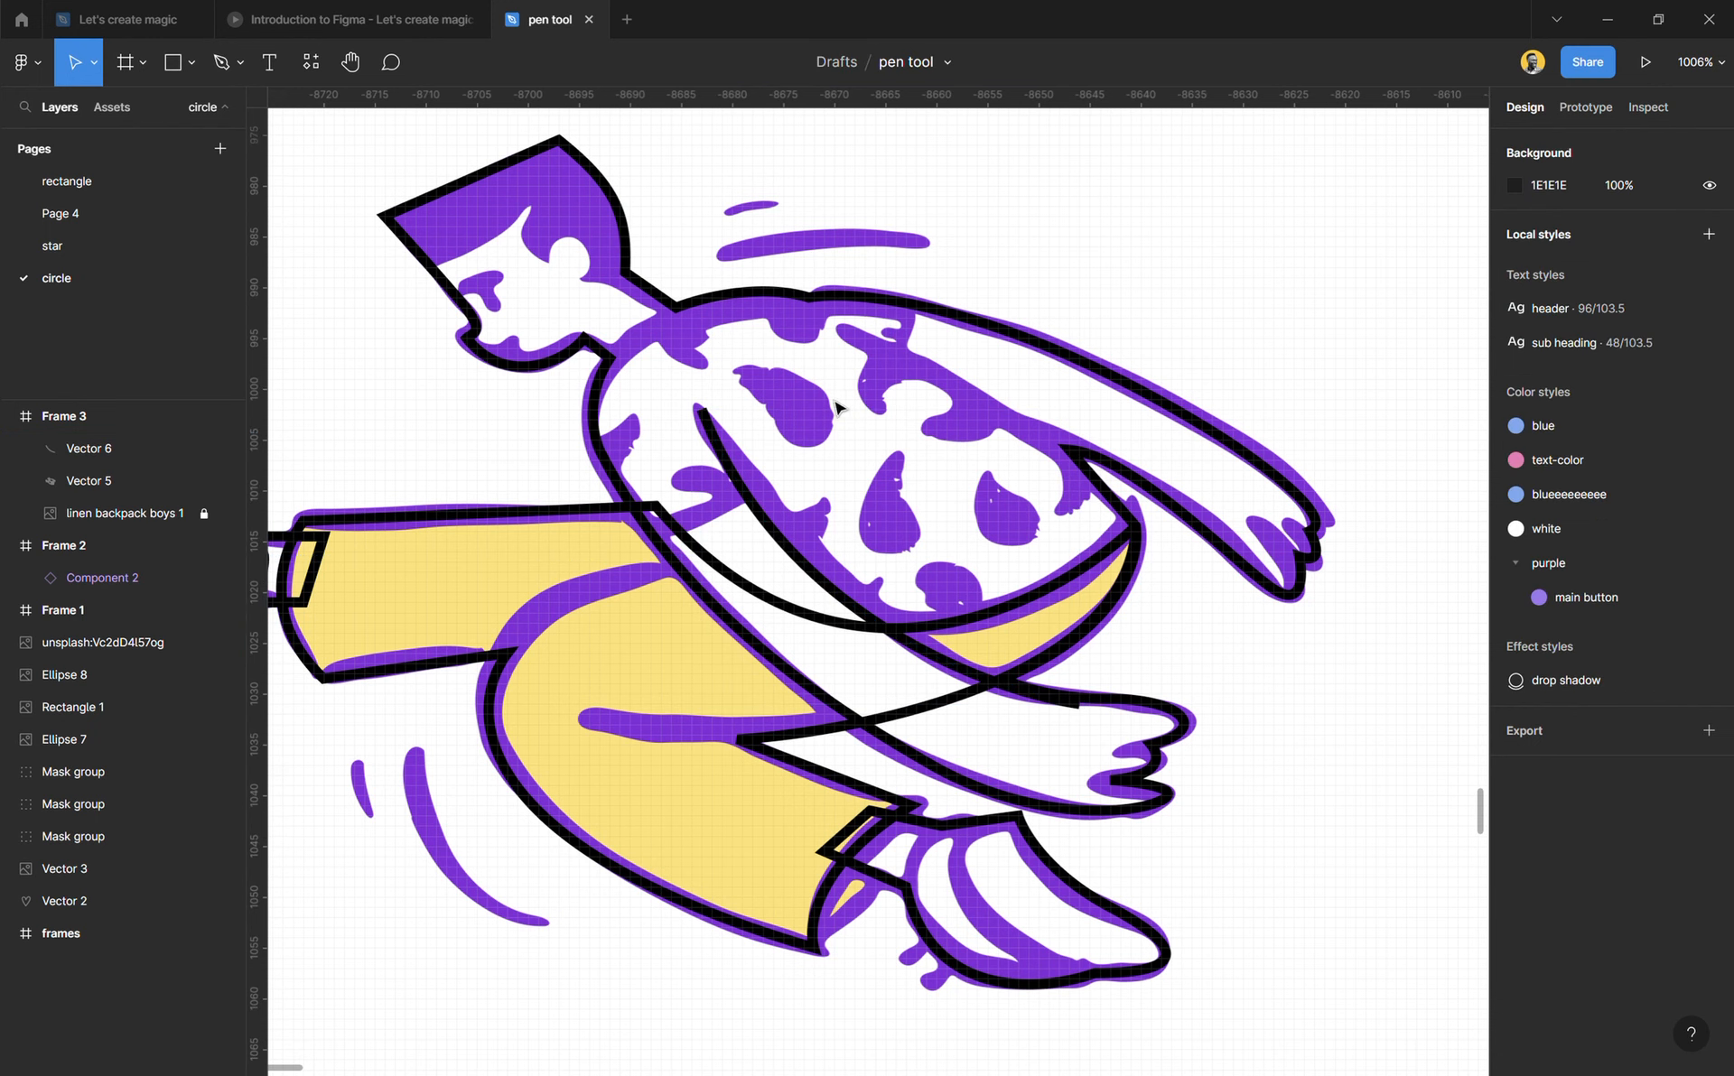
Step: Outline the four shirt spots freehand with the Pencil, using a black 000000 stroke of weight 1
left_click(236, 63)
left_click(230, 135)
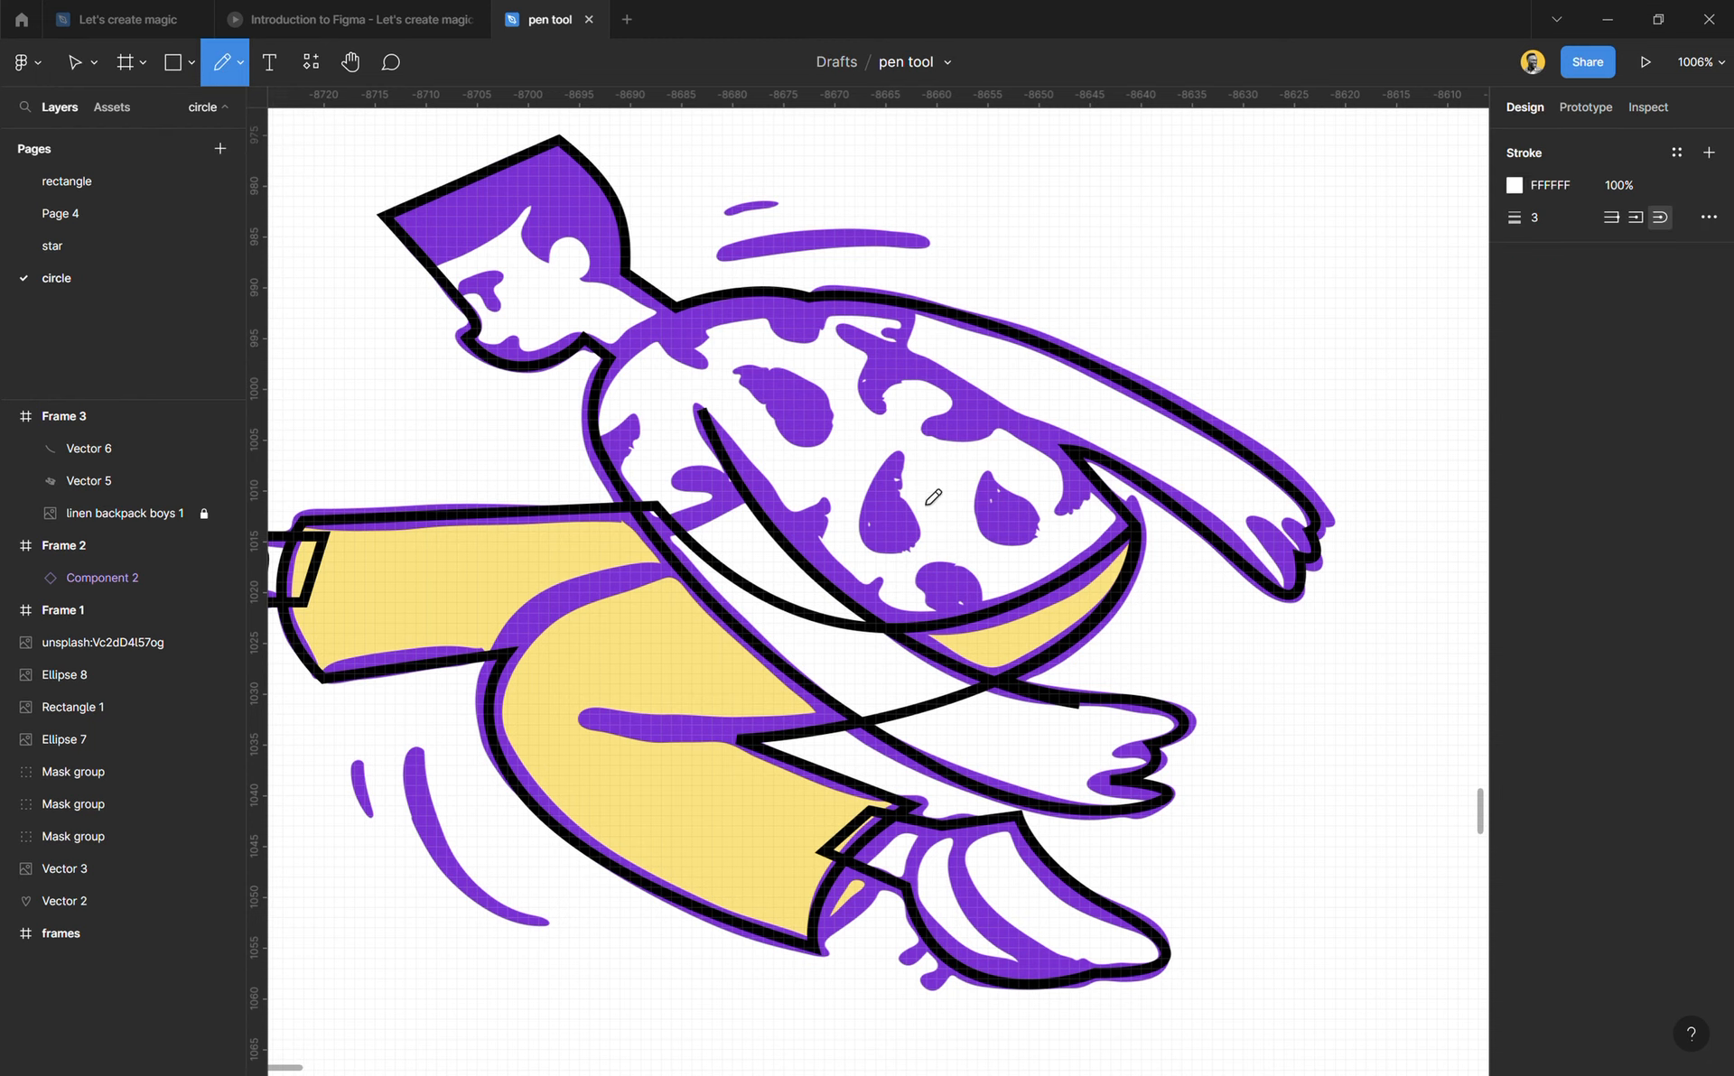
scroll(813, 457, "up", 5)
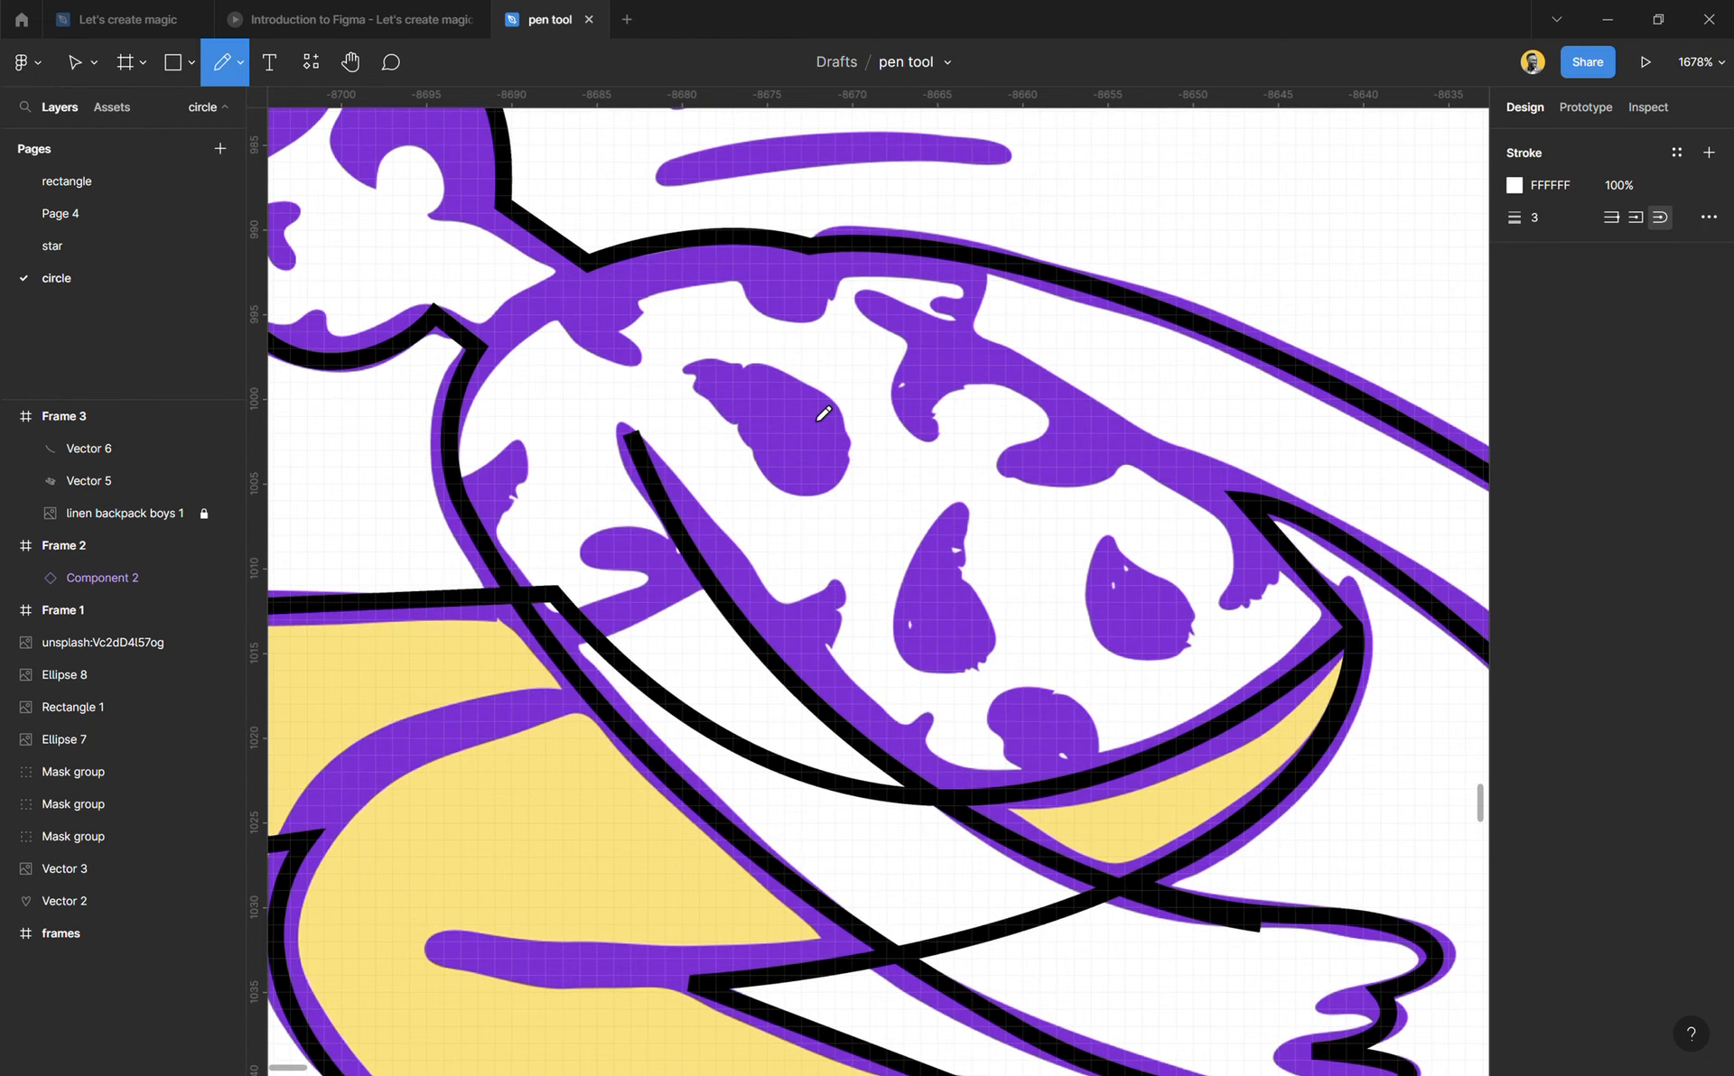
mouse_move(811, 509)
left_mouse_down()
mouse_move(851, 497)
mouse_move(865, 455)
mouse_move(815, 399)
mouse_move(740, 379)
mouse_move(690, 423)
mouse_move(813, 503)
left_mouse_up()
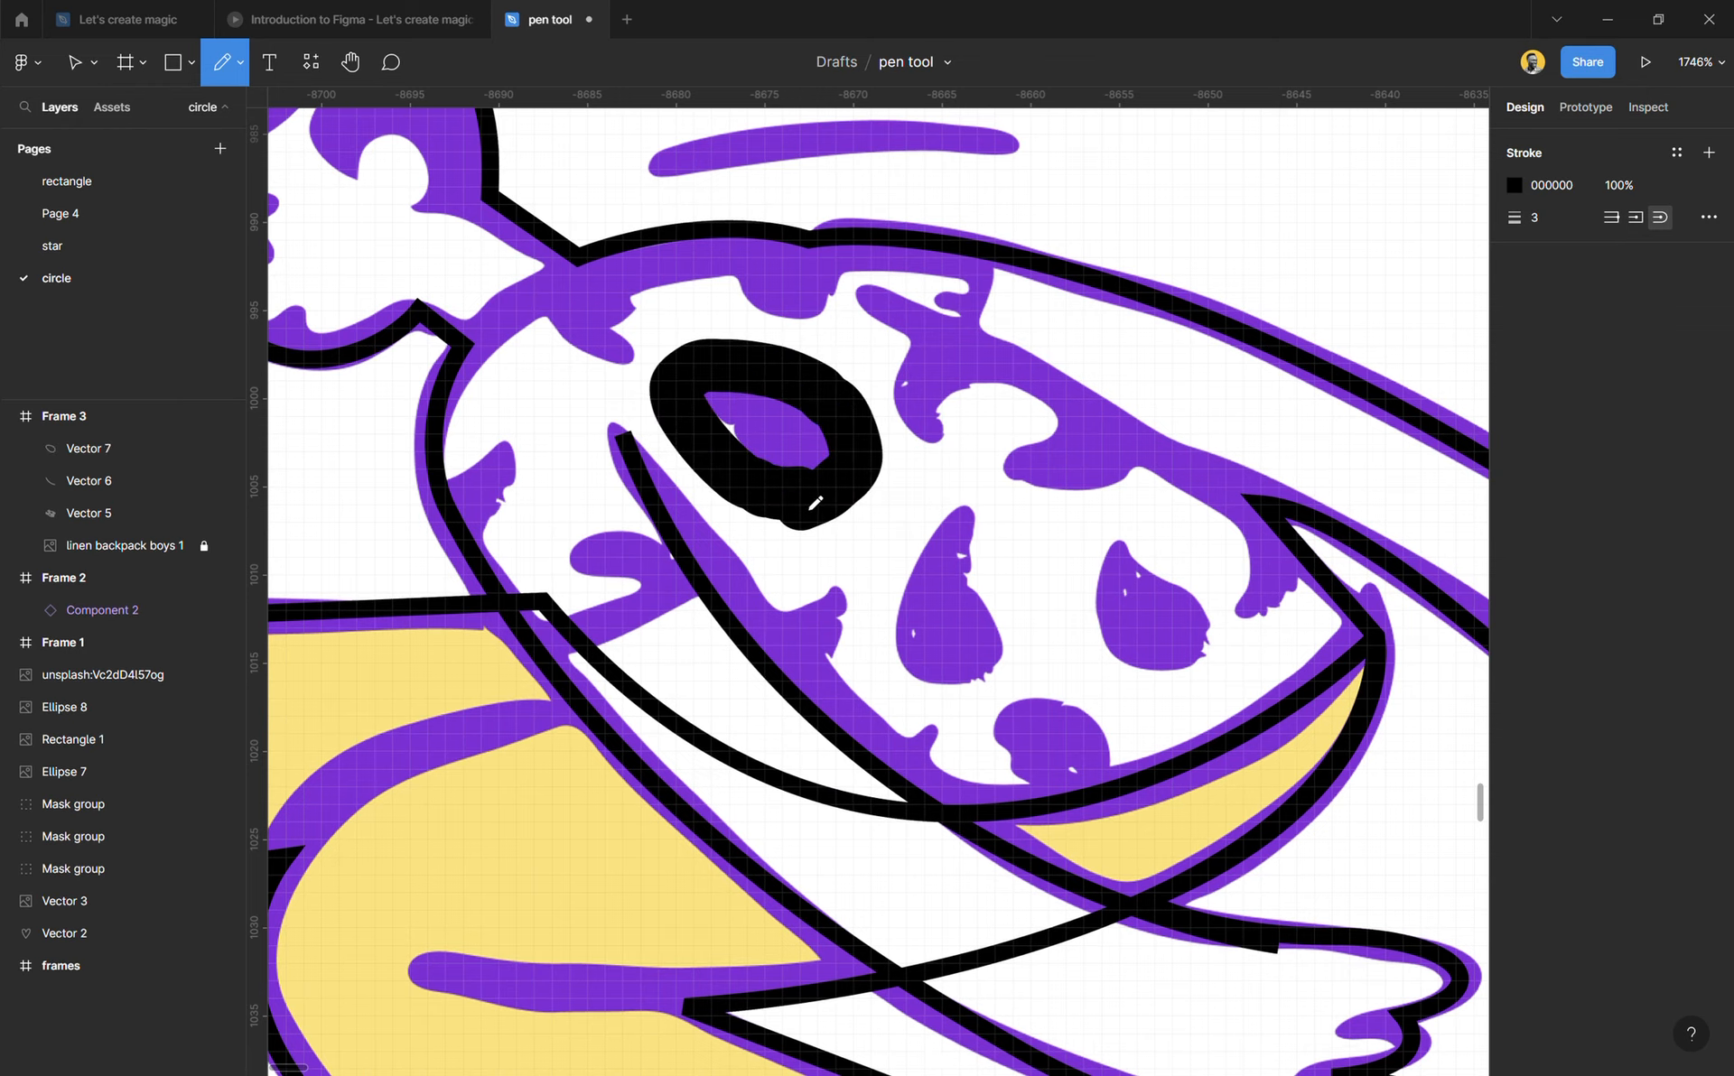
key("ctrl+z")
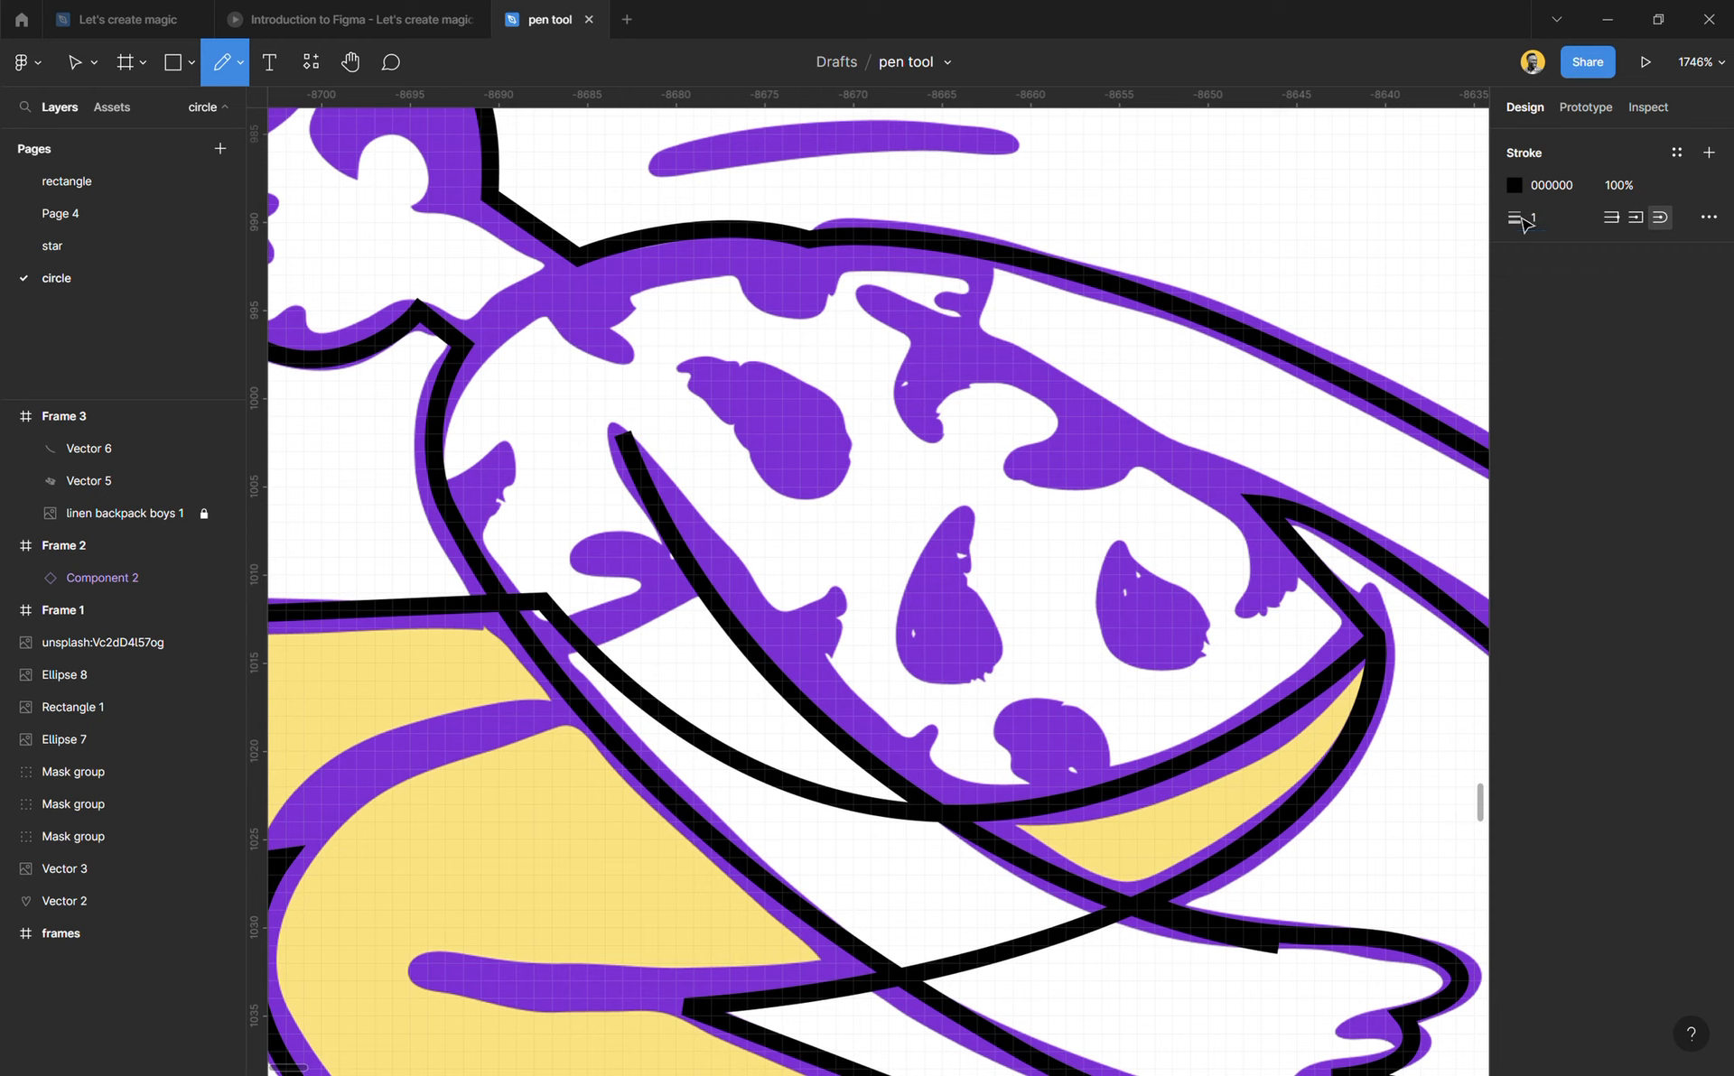
mouse_move(676, 359)
left_mouse_down()
mouse_move(800, 522)
mouse_move(865, 487)
mouse_move(840, 411)
mouse_move(686, 383)
left_mouse_up()
mouse_move(955, 511)
left_mouse_down()
mouse_move(877, 623)
mouse_move(899, 698)
mouse_move(987, 699)
mouse_move(1003, 532)
mouse_move(906, 529)
left_mouse_up()
mouse_move(1128, 542)
left_mouse_down()
mouse_move(1145, 673)
mouse_move(1170, 567)
mouse_move(1100, 580)
left_mouse_up()
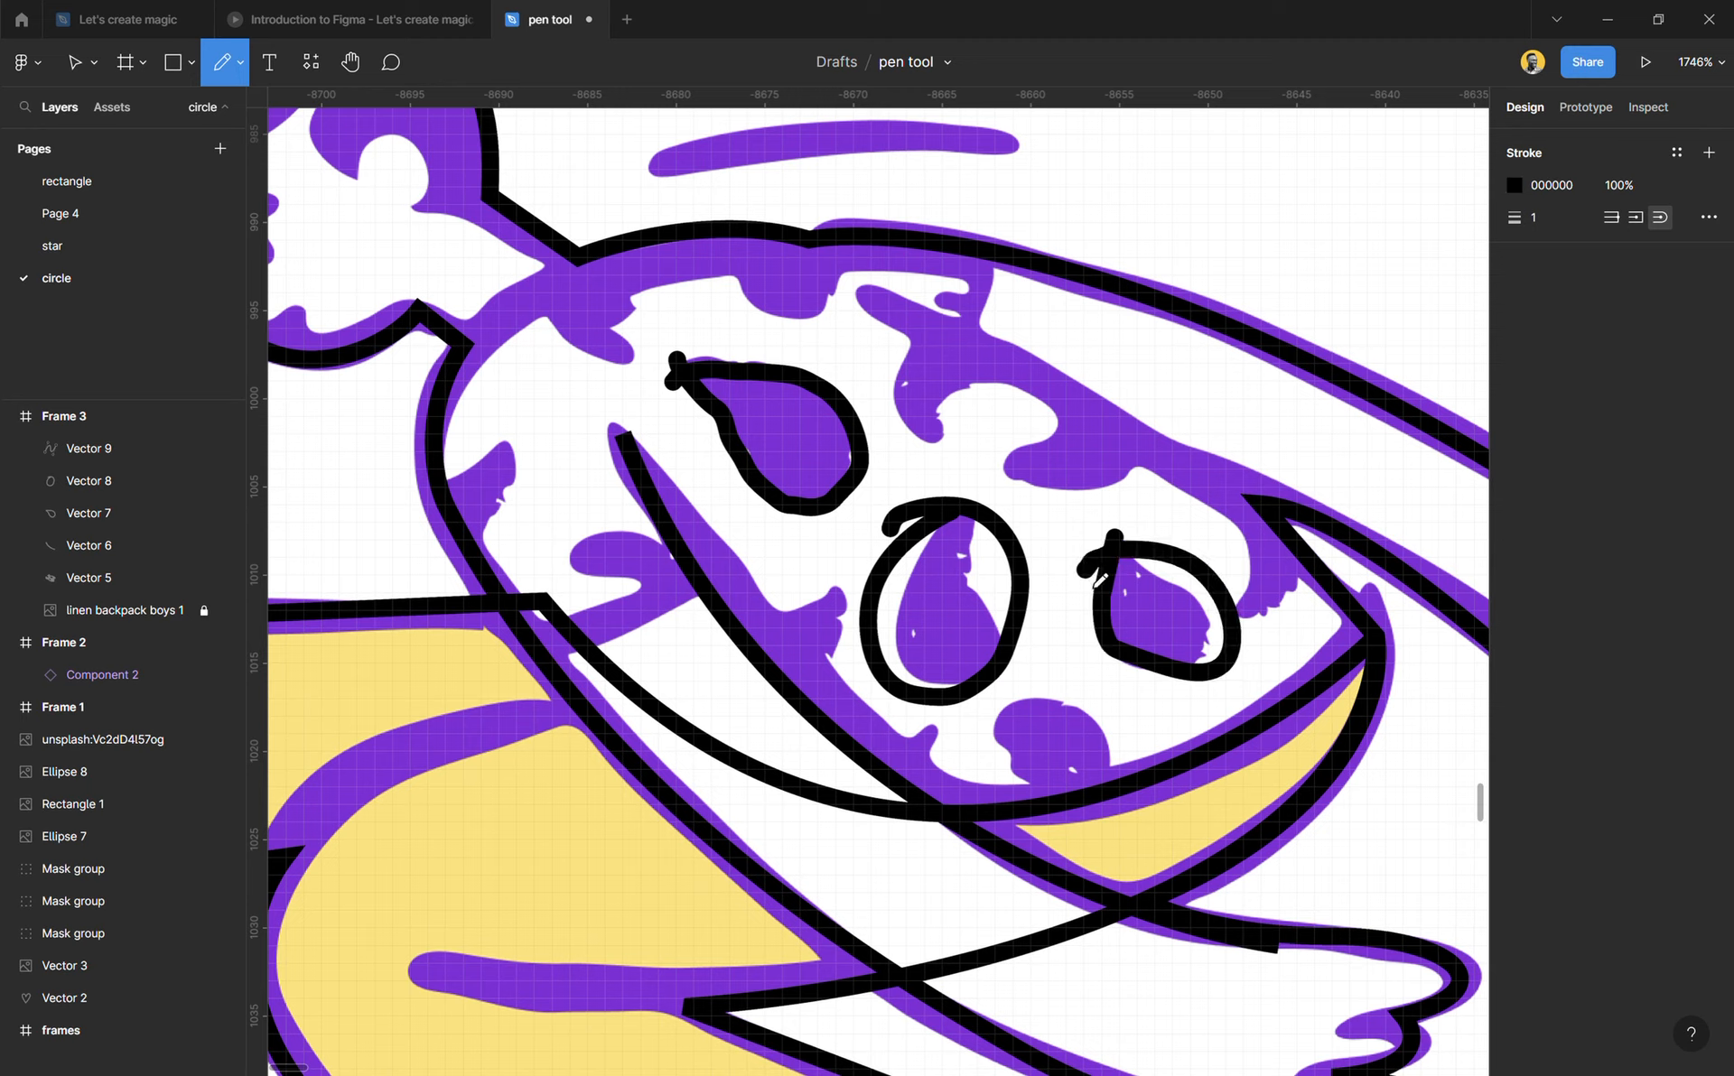
mouse_move(1066, 712)
left_mouse_down()
mouse_move(1025, 722)
mouse_move(1039, 781)
mouse_move(1103, 790)
mouse_move(1097, 734)
mouse_move(1040, 716)
left_mouse_up()
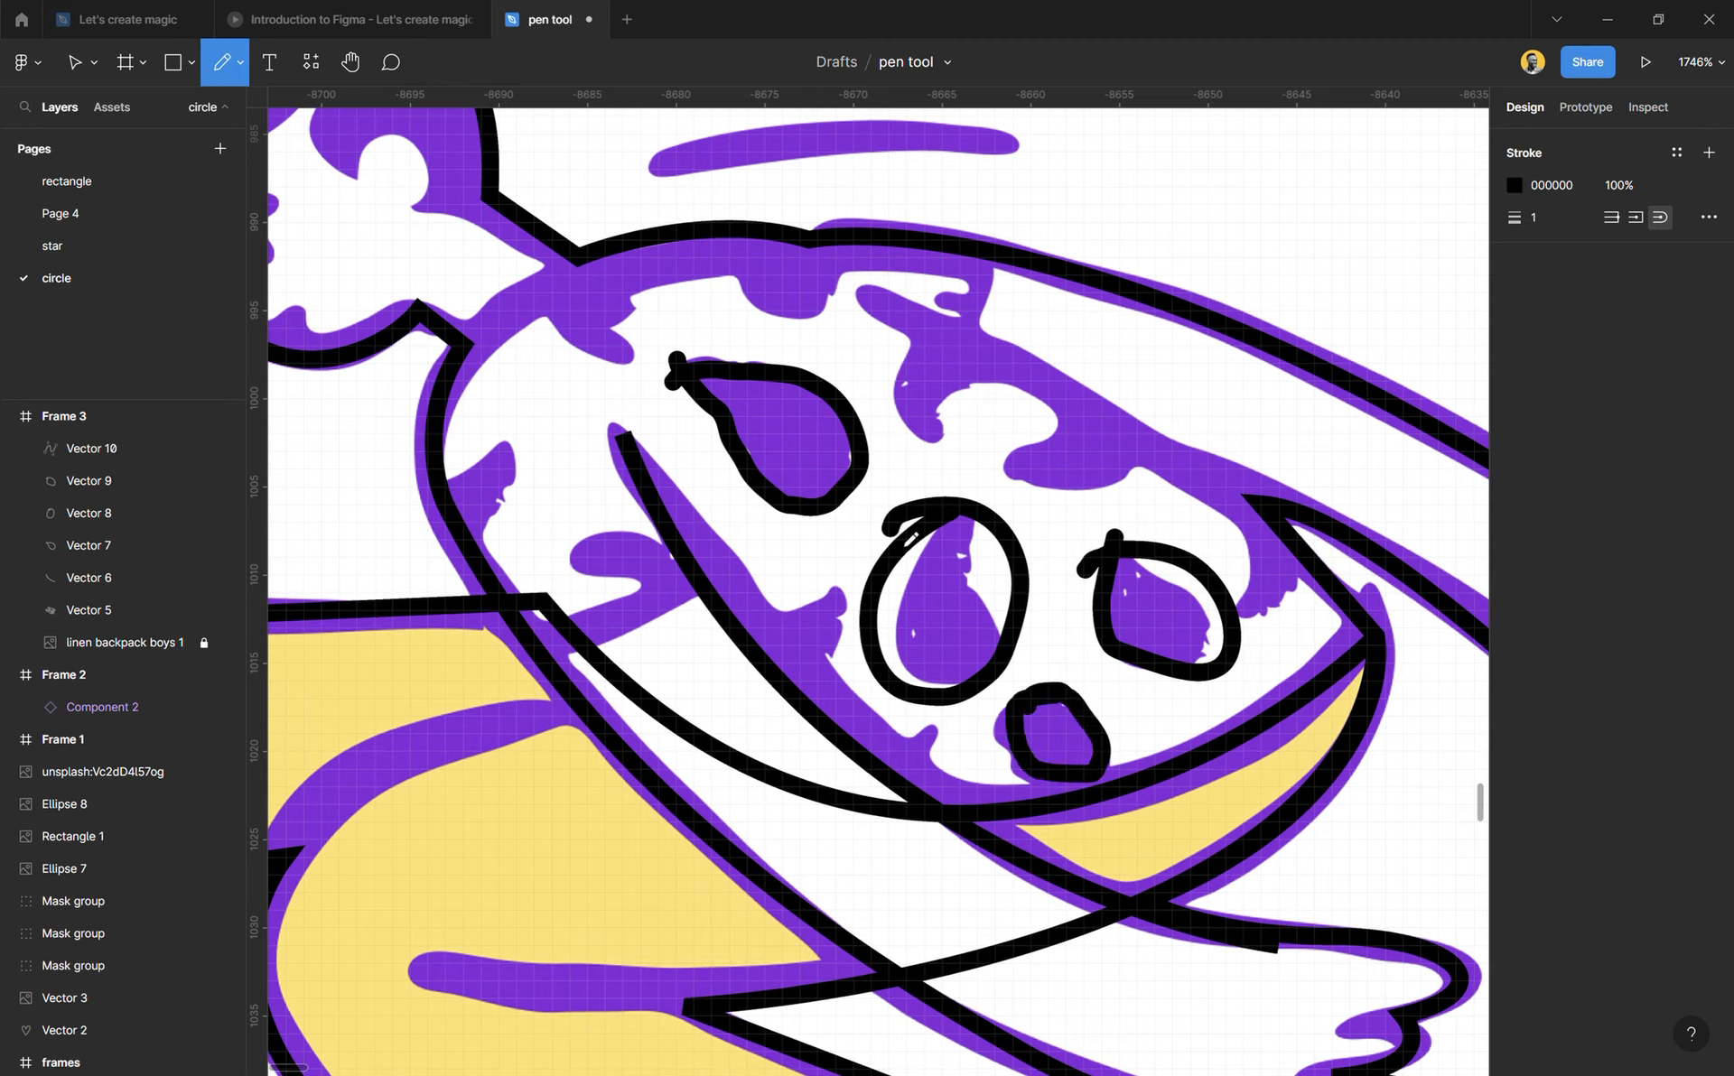
Step: Outline the hair freehand with the Pencil as a shape about 29 × 22, following the hairline, neck and head's outer edge
scroll(864, 333, "down", 2)
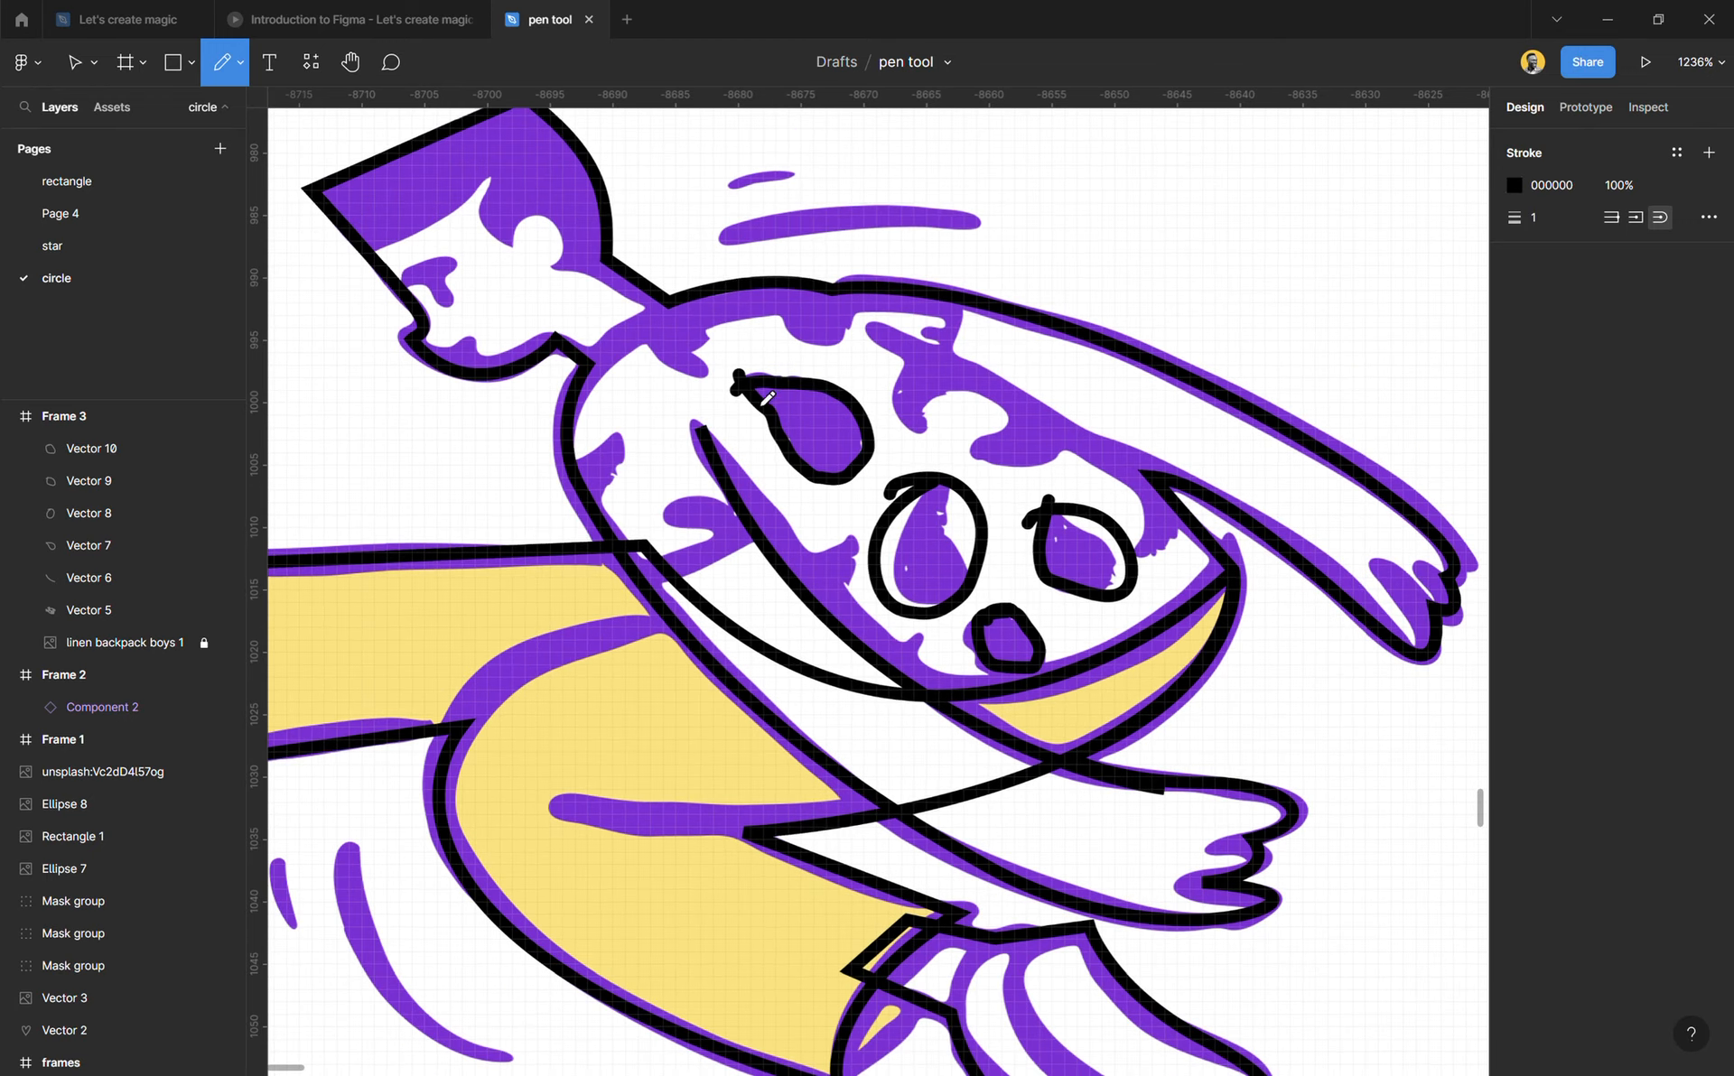
scroll(643, 356, "up", 1)
scroll(398, 331, "up", 2)
mouse_move(370, 391)
left_mouse_down()
mouse_move(537, 316)
mouse_move(534, 351)
left_mouse_up()
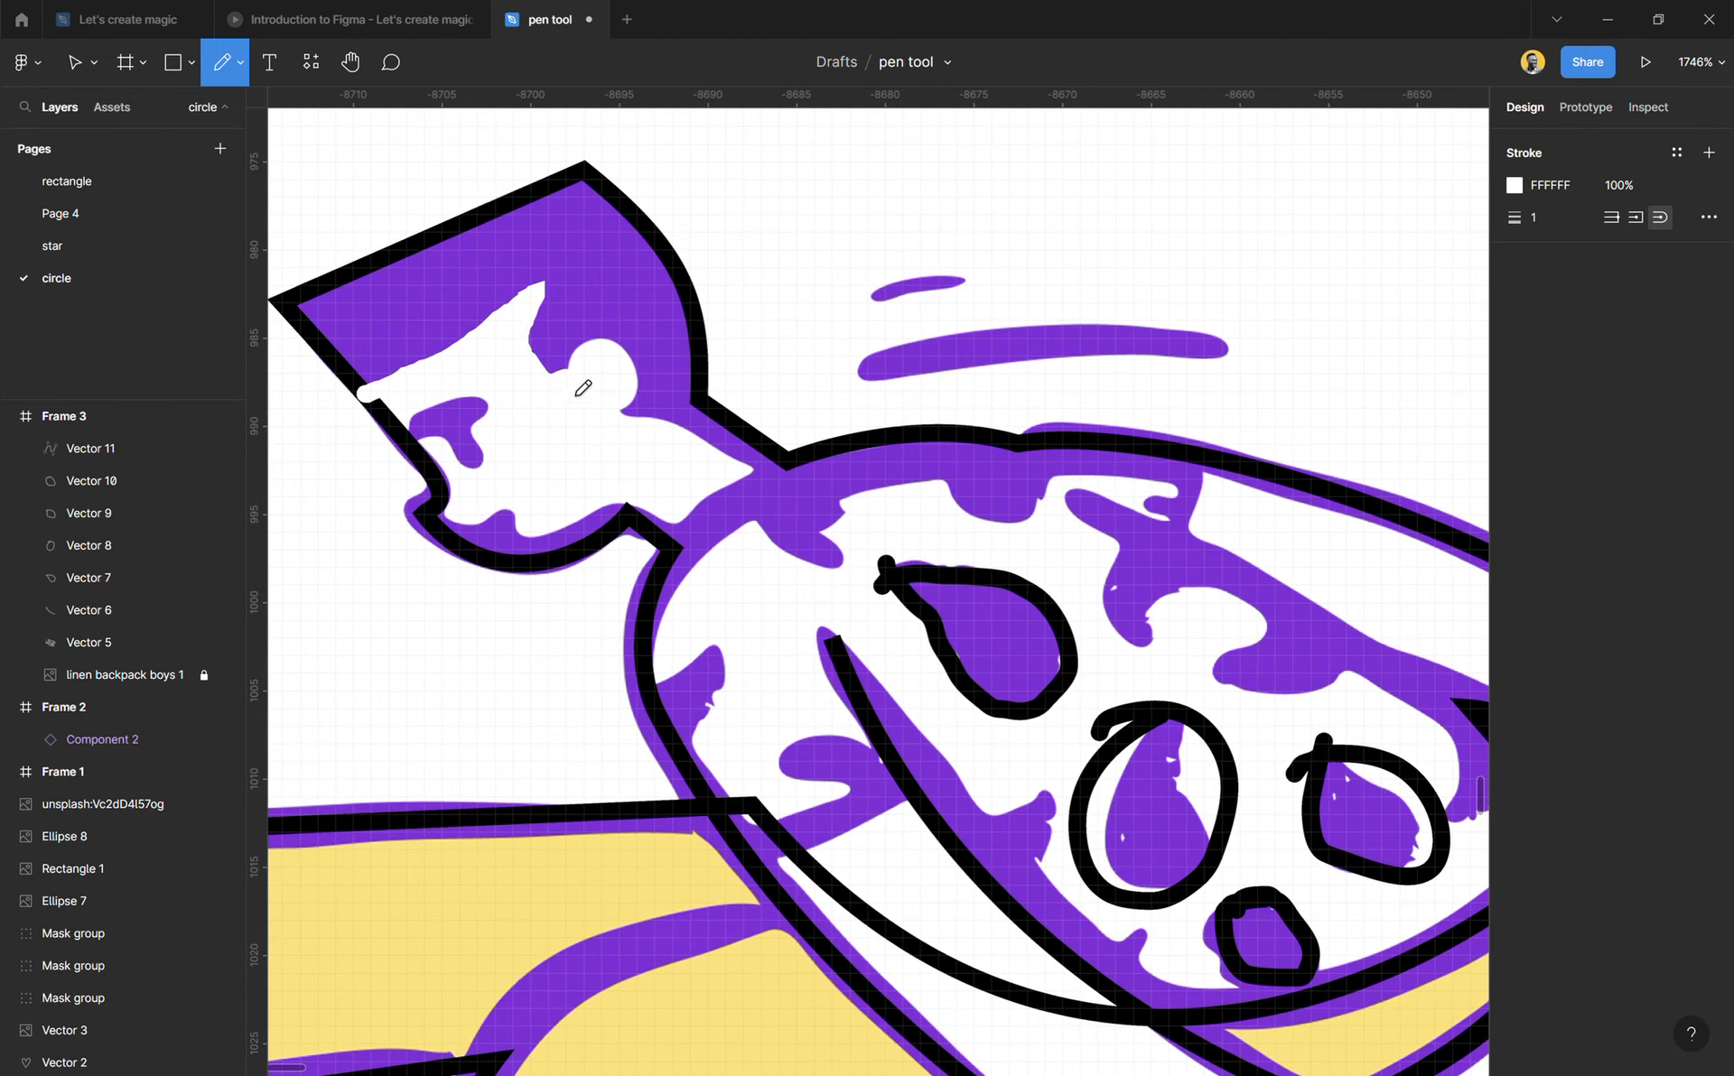
mouse_move(631, 427)
left_mouse_down()
mouse_move(696, 449)
mouse_move(694, 530)
mouse_move(727, 519)
mouse_move(776, 438)
mouse_move(709, 386)
mouse_move(692, 282)
mouse_move(596, 173)
mouse_move(344, 276)
mouse_move(330, 348)
mouse_move(366, 402)
mouse_move(541, 288)
left_mouse_up()
key("Escape")
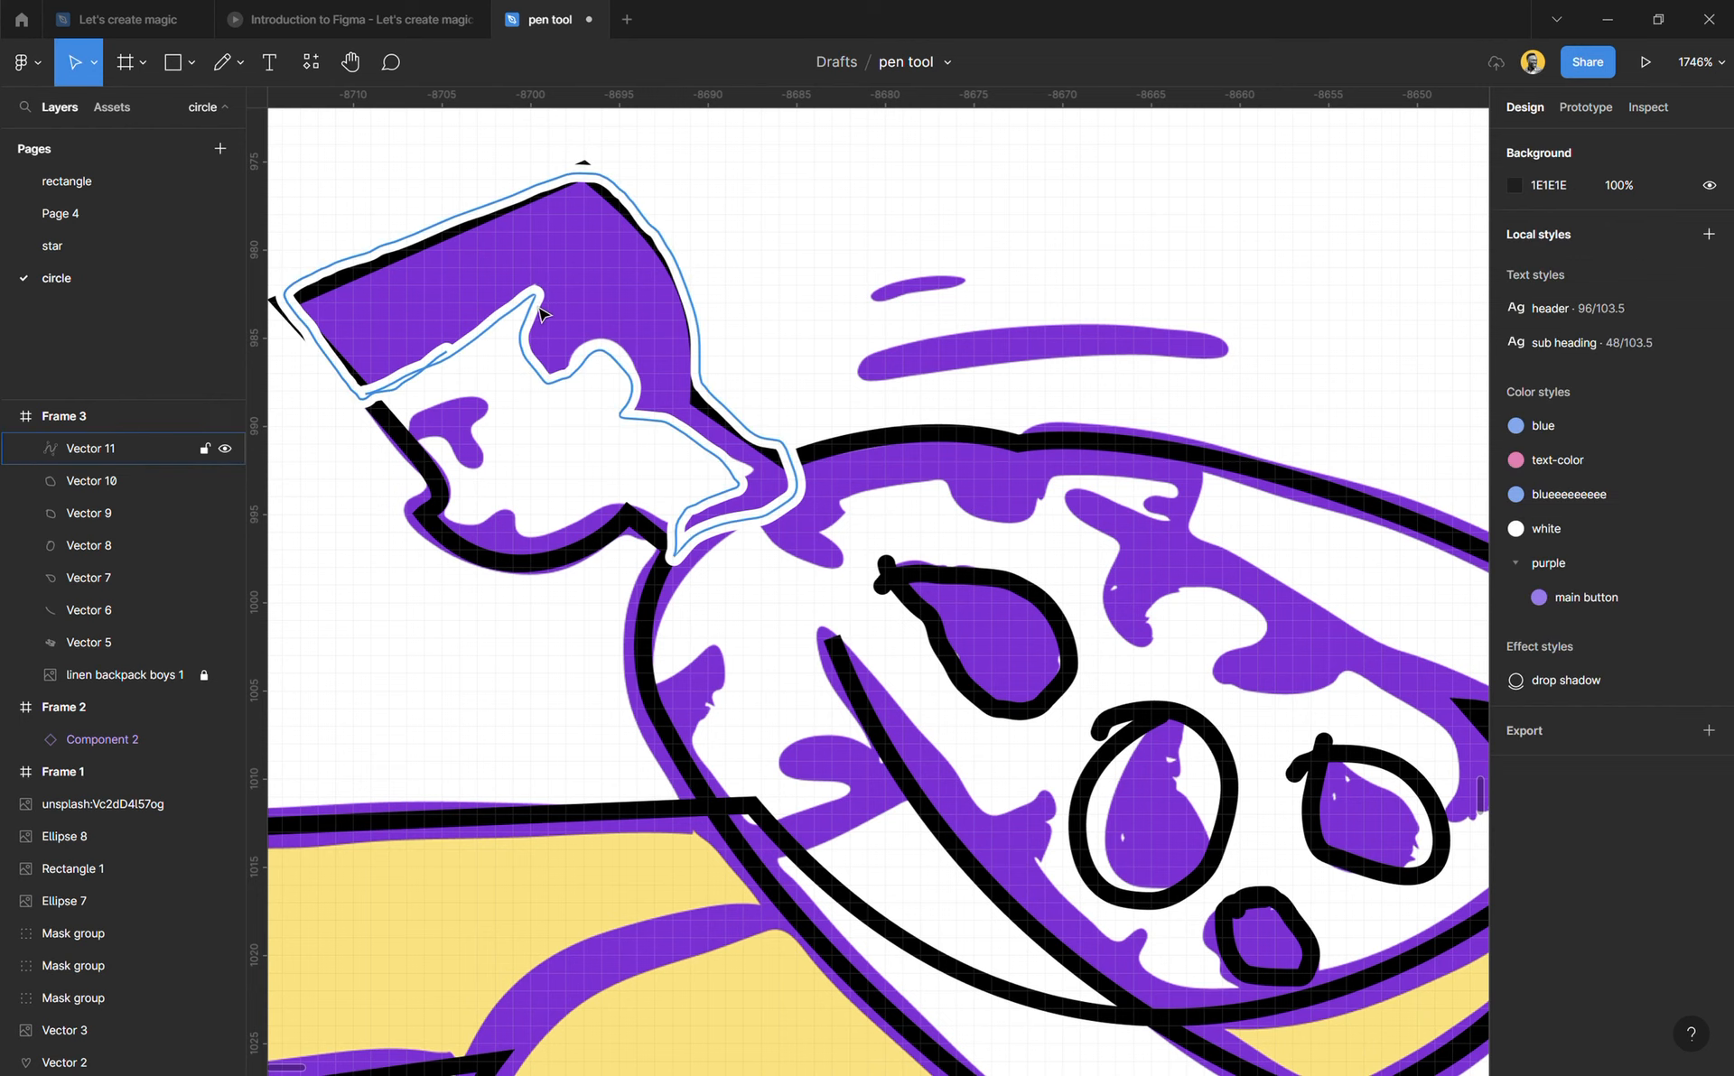
Step: Recolour the hair outline's stroke to black 000000 by sampling the torso outline
left_click(540, 311)
key("i")
left_click(904, 440)
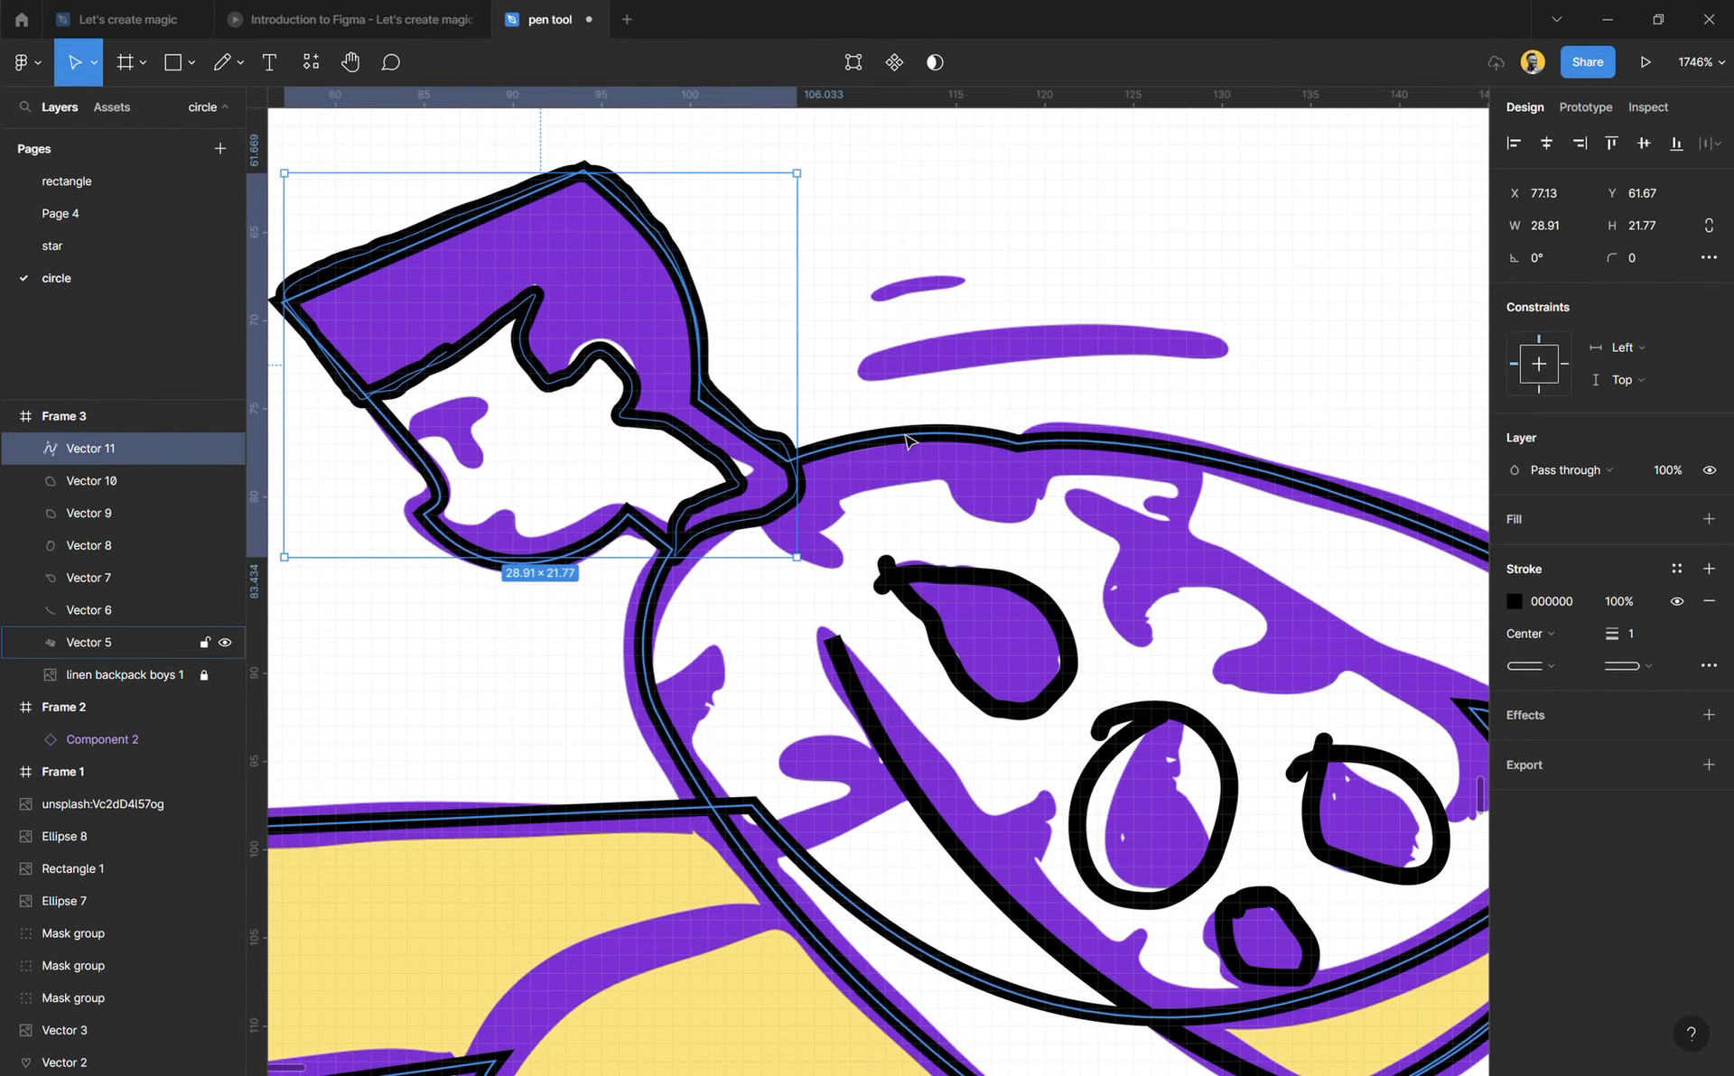
left_click(931, 270)
Step: Draw a freehand Pencil outline about 82 × 43.5 around the whole trousers, following the waist, both legs and the hip
scroll(835, 521, "down", 10)
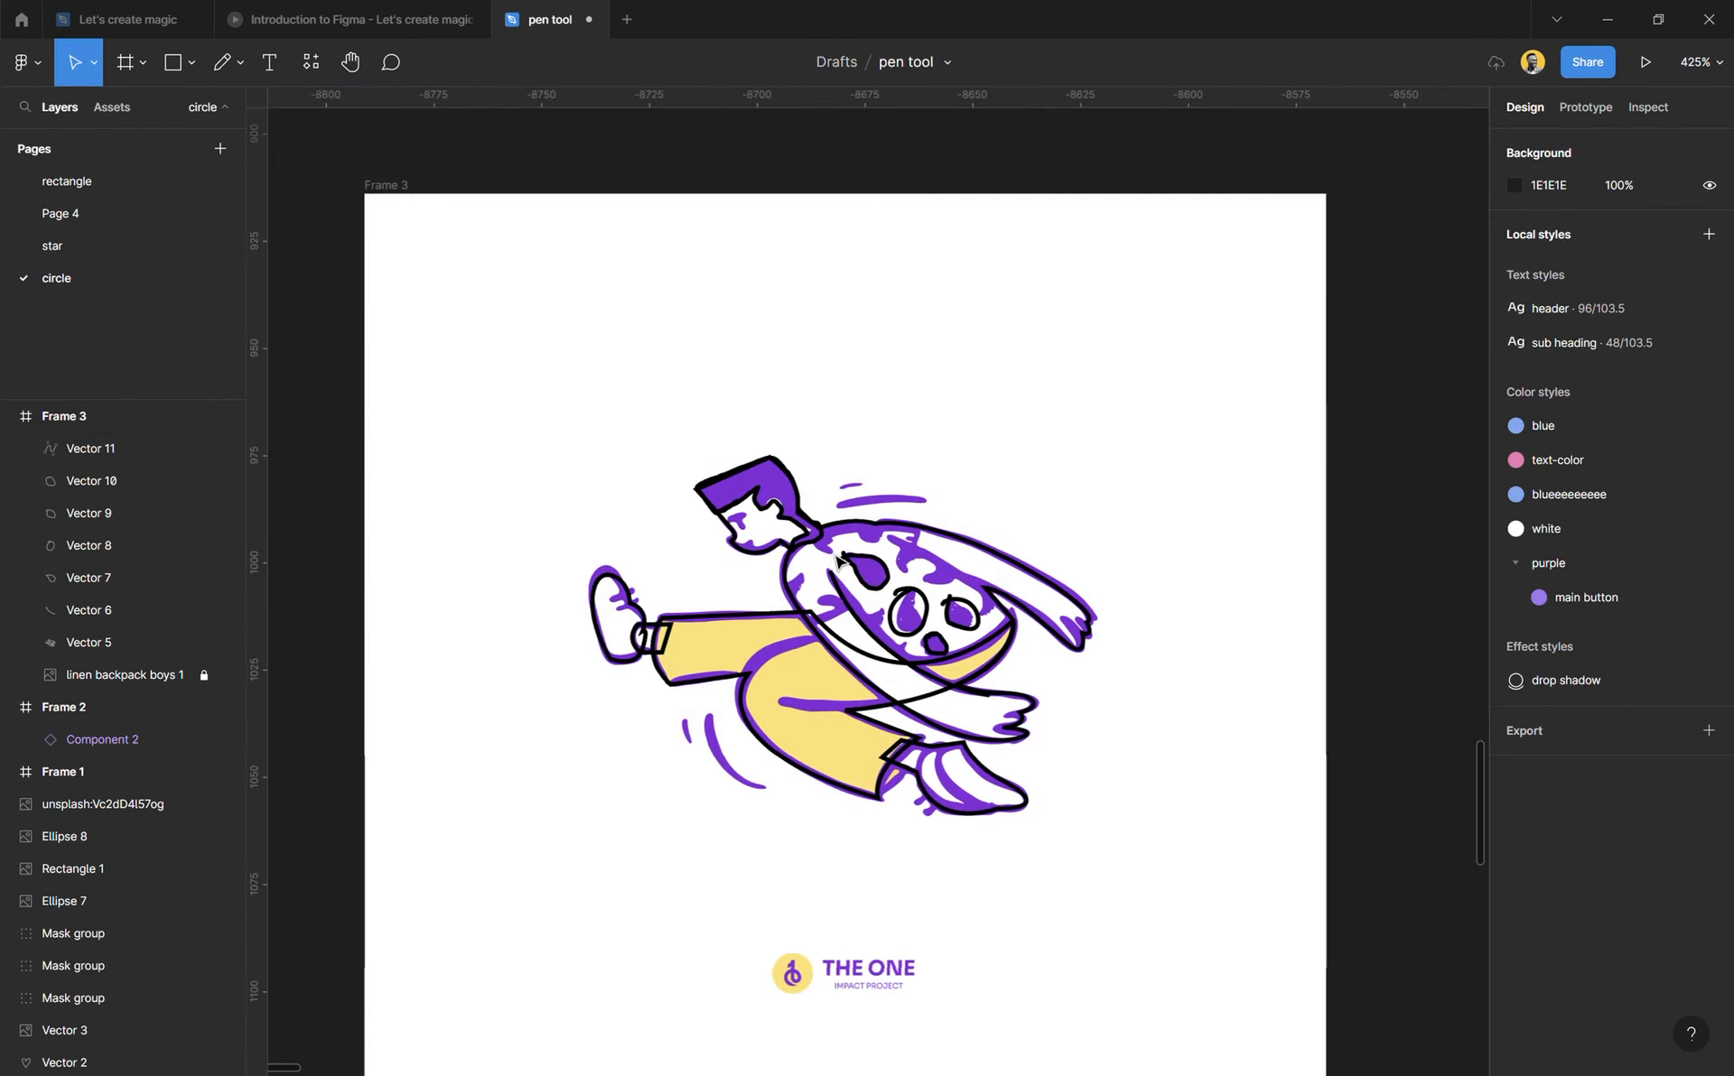
scroll(831, 706, "up", 5)
scroll(832, 706, "up", 4)
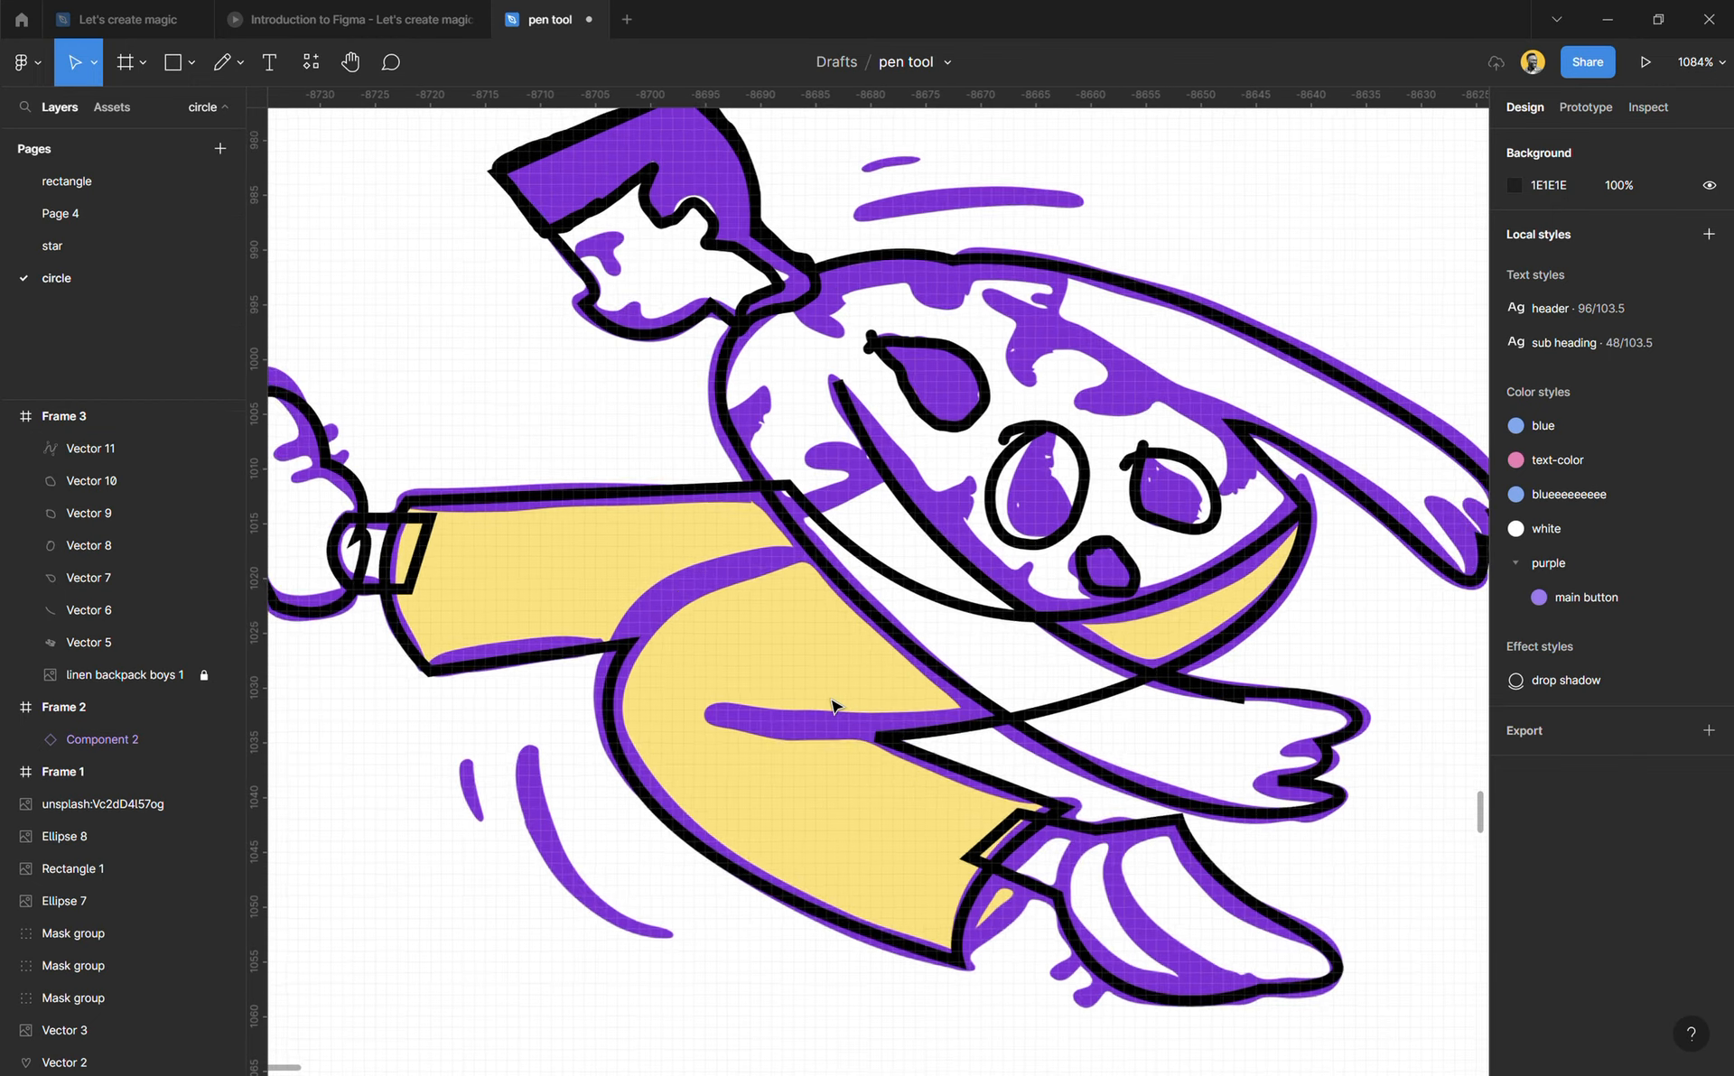
scroll(832, 706, "down", 2)
scroll(831, 706, "down", 1)
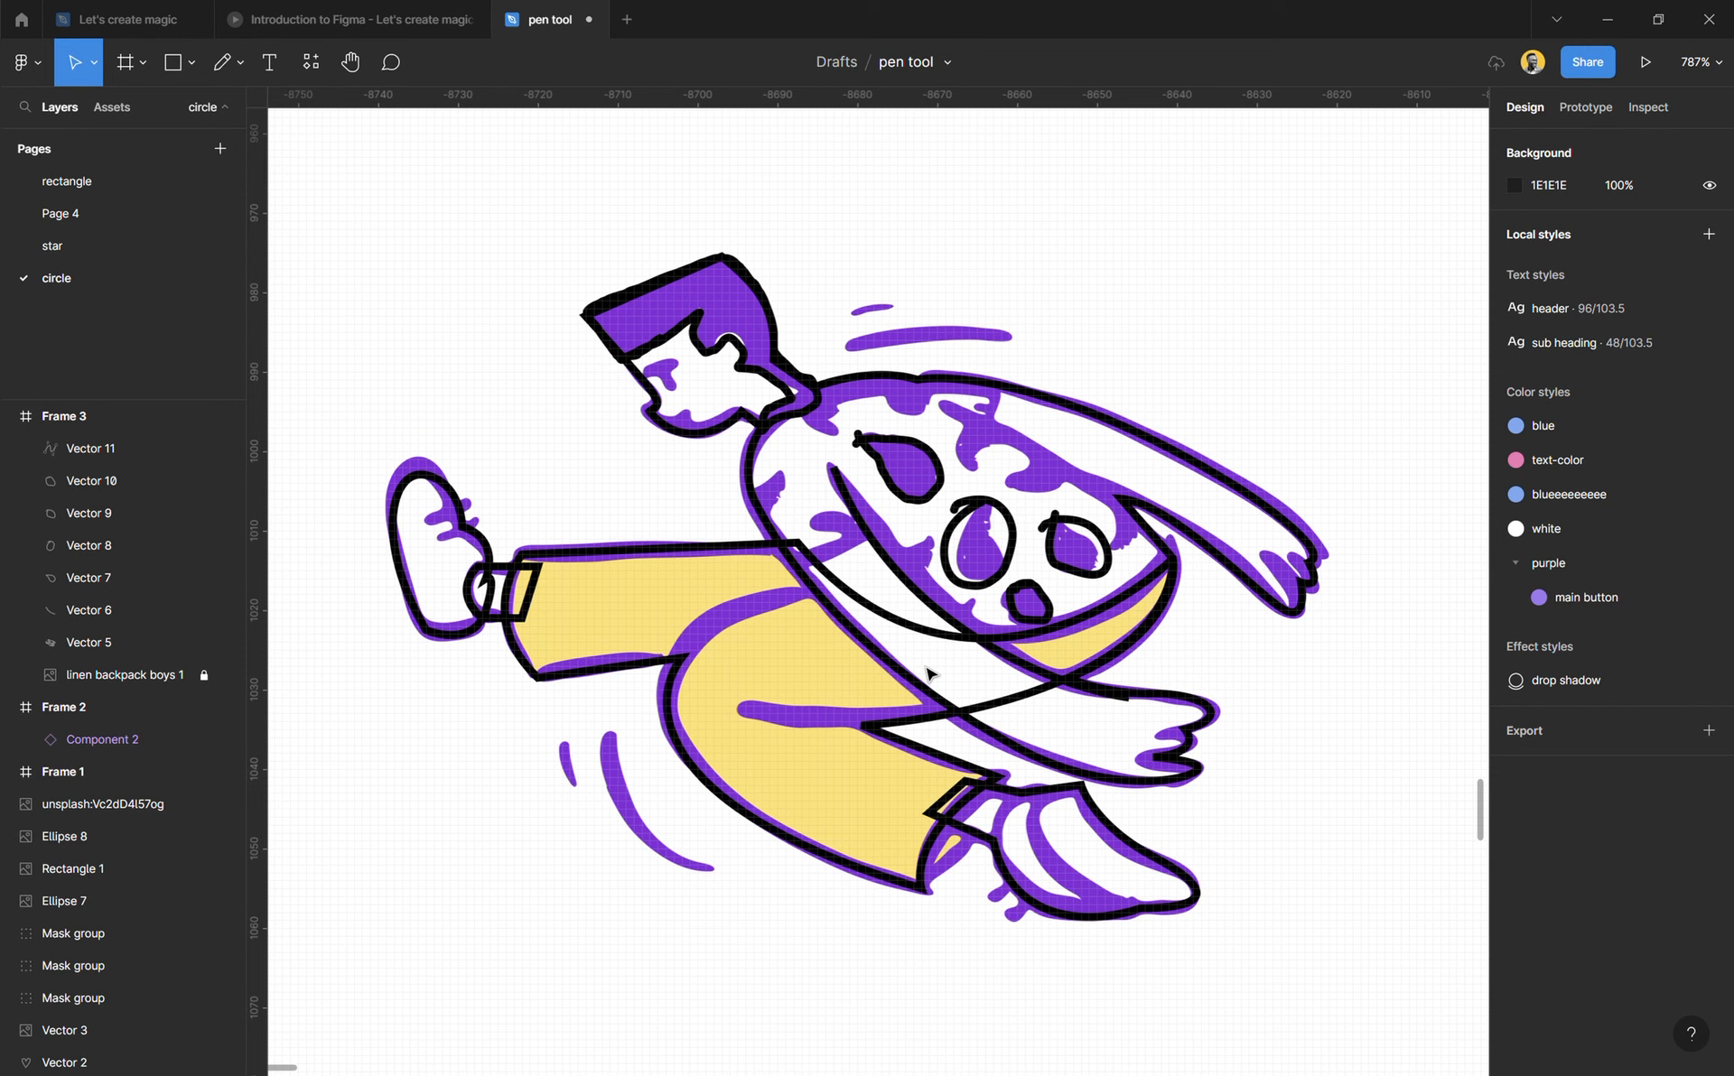
key("p")
scroll(1129, 597, "up", 4)
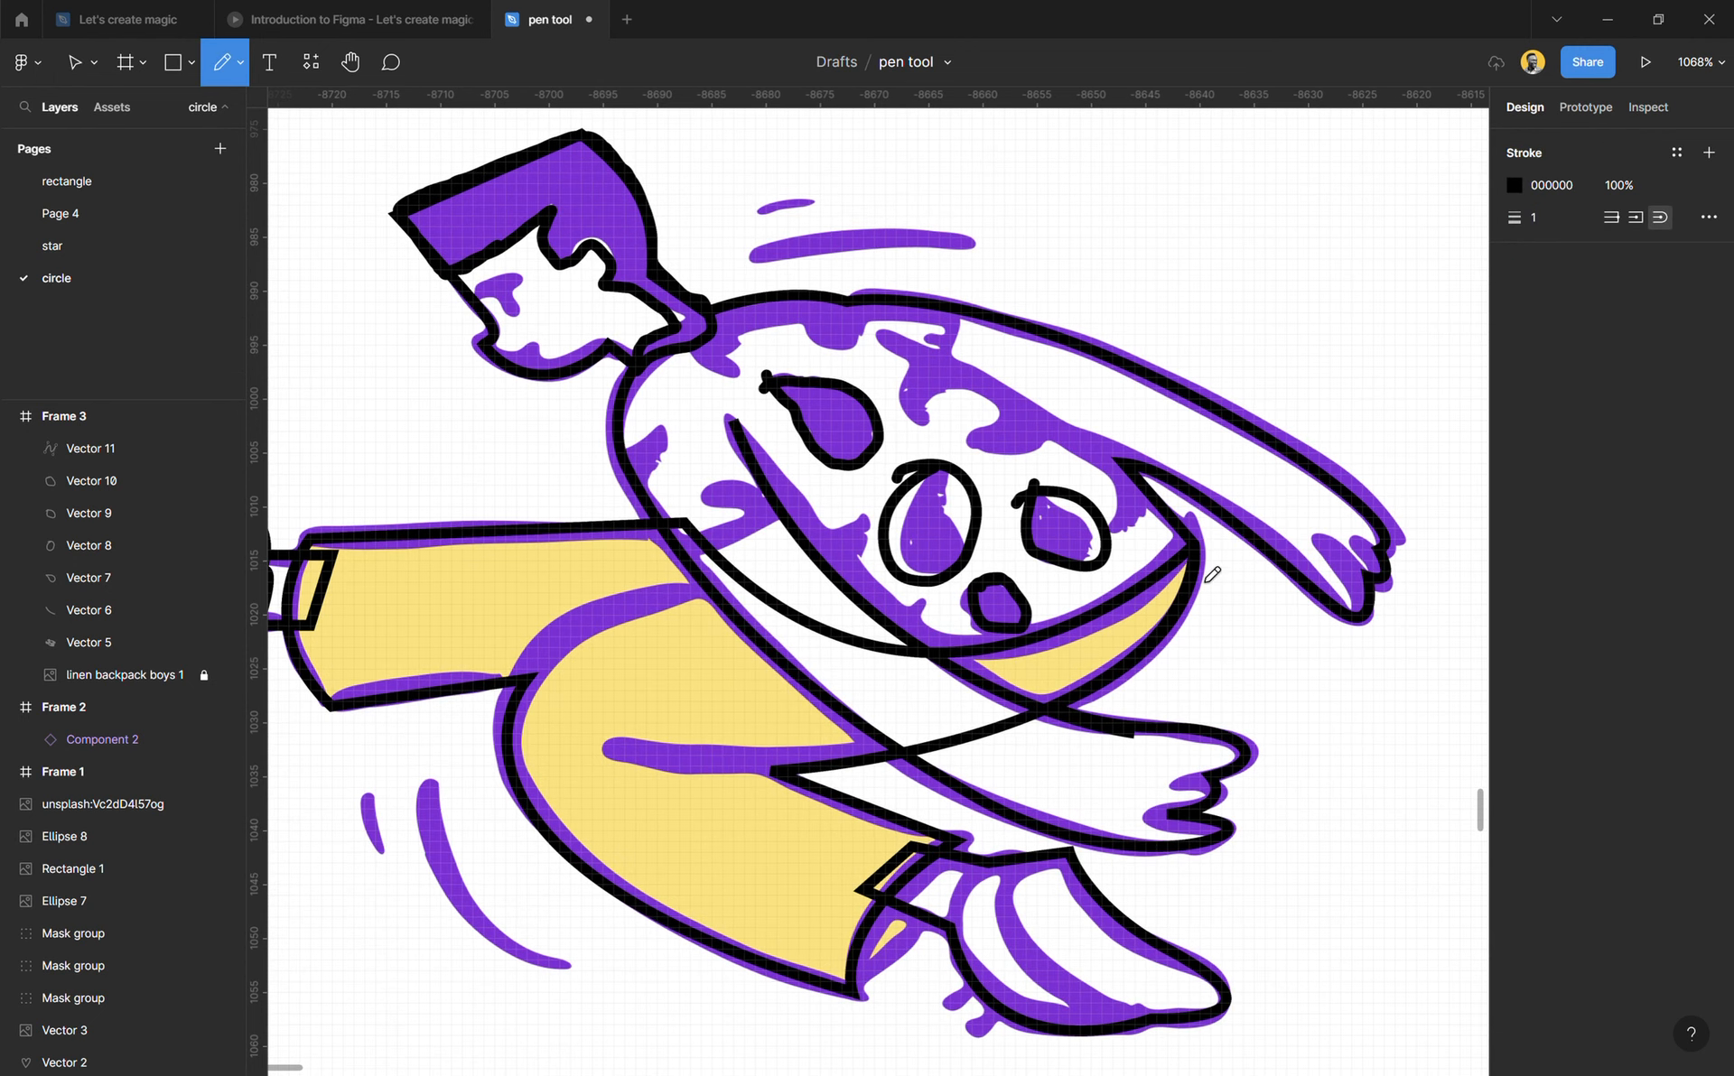
left_click_drag(1208, 561, 1129, 614)
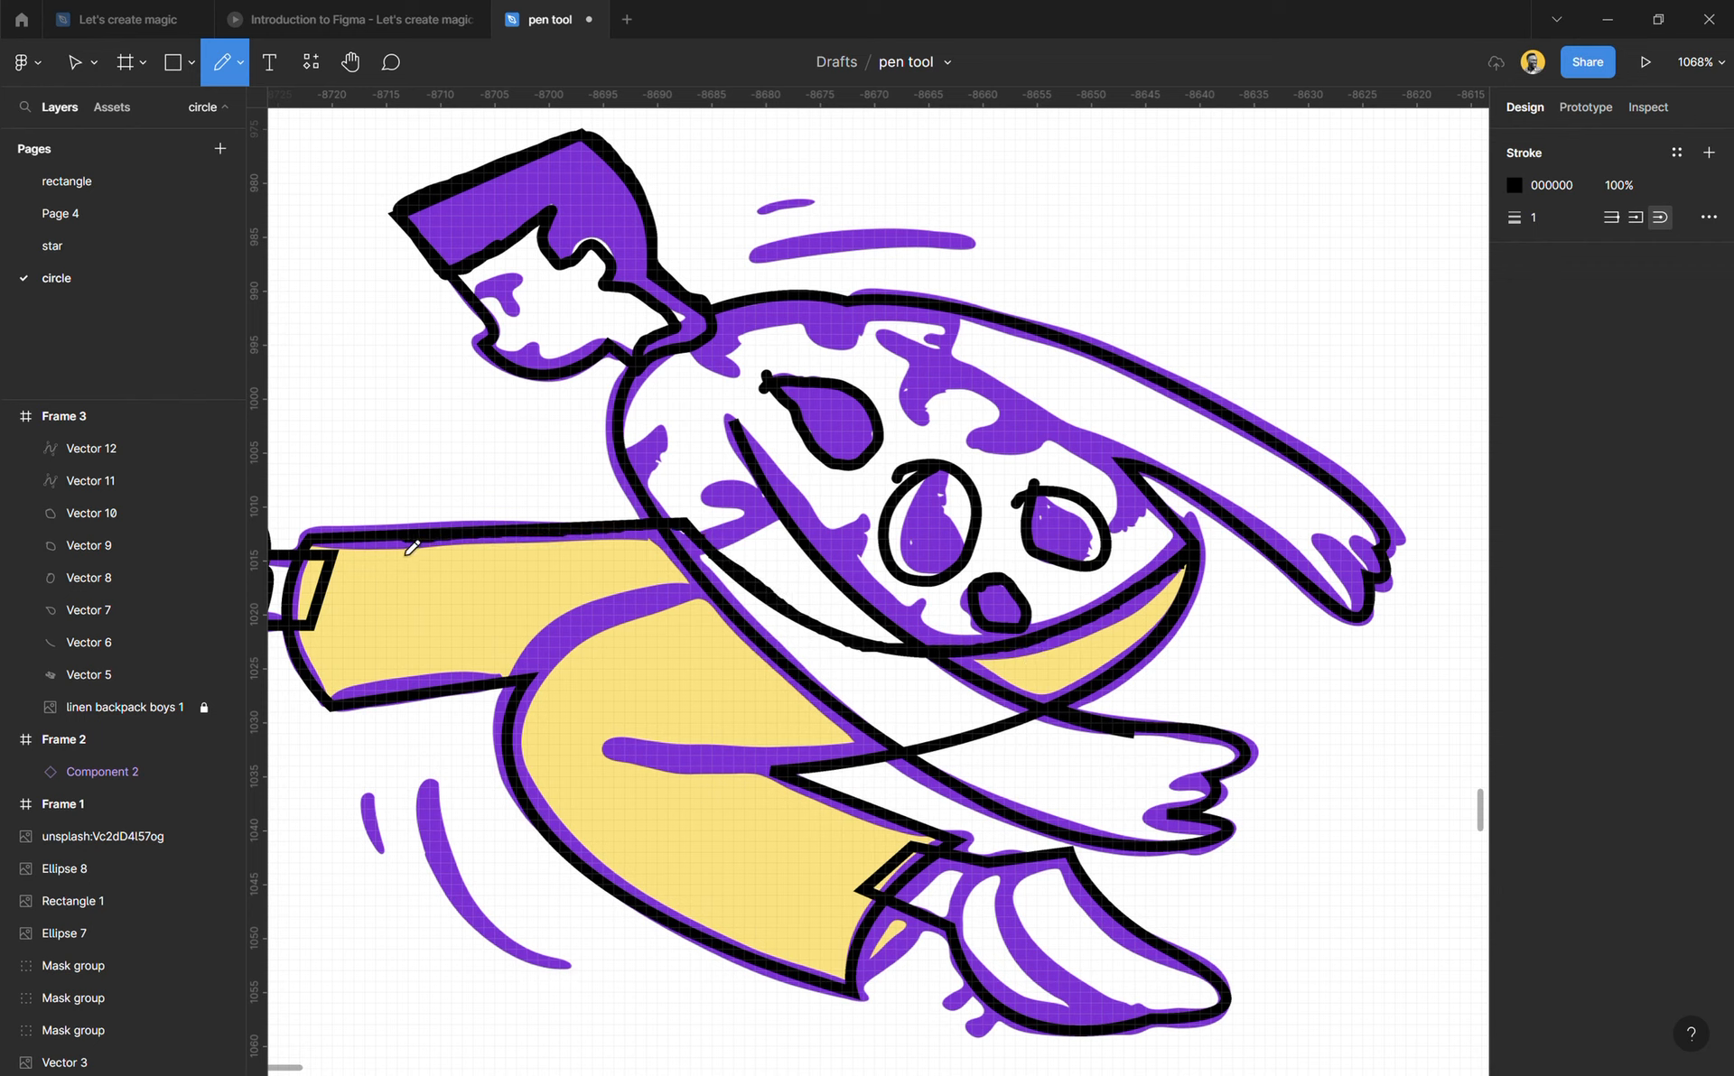
mouse_move(313, 598)
left_mouse_down()
mouse_move(311, 673)
mouse_move(339, 728)
mouse_move(533, 692)
mouse_move(526, 731)
left_mouse_up()
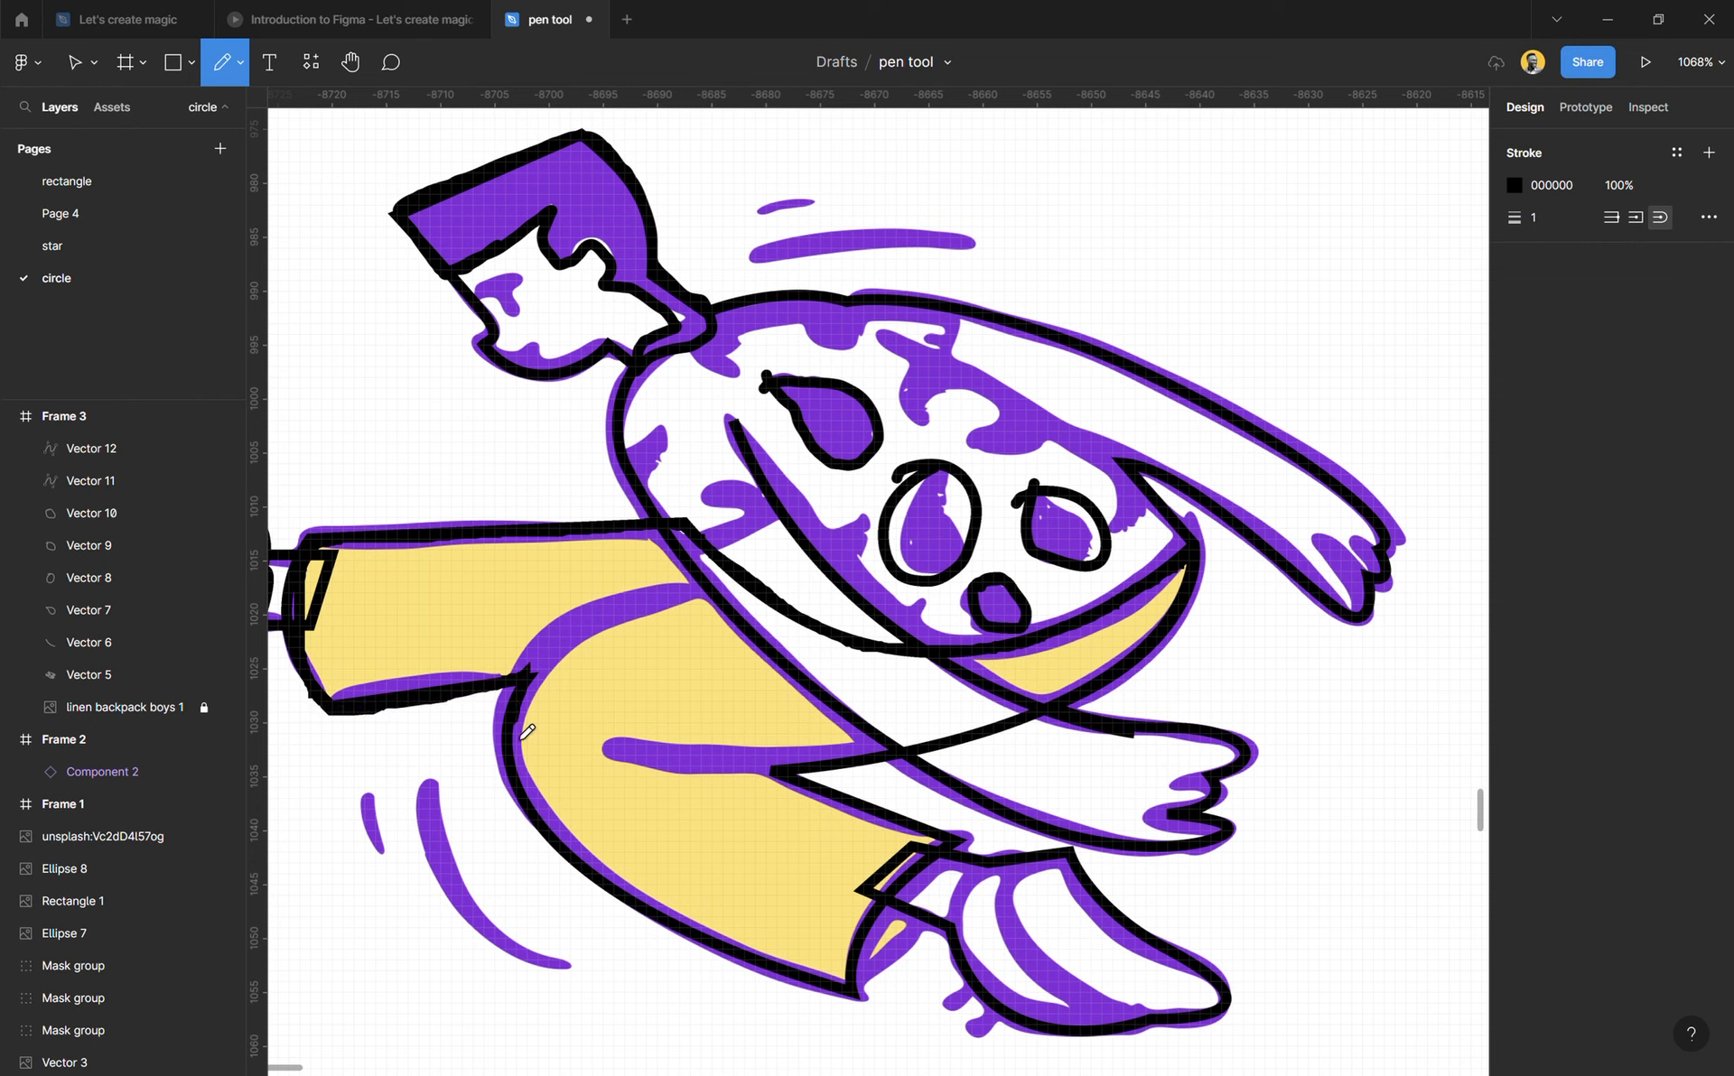
mouse_move(538, 809)
left_mouse_down()
mouse_move(618, 912)
mouse_move(865, 1001)
mouse_move(928, 882)
mouse_move(903, 817)
mouse_move(781, 773)
mouse_move(925, 761)
mouse_move(1088, 718)
mouse_move(1117, 684)
left_mouse_up()
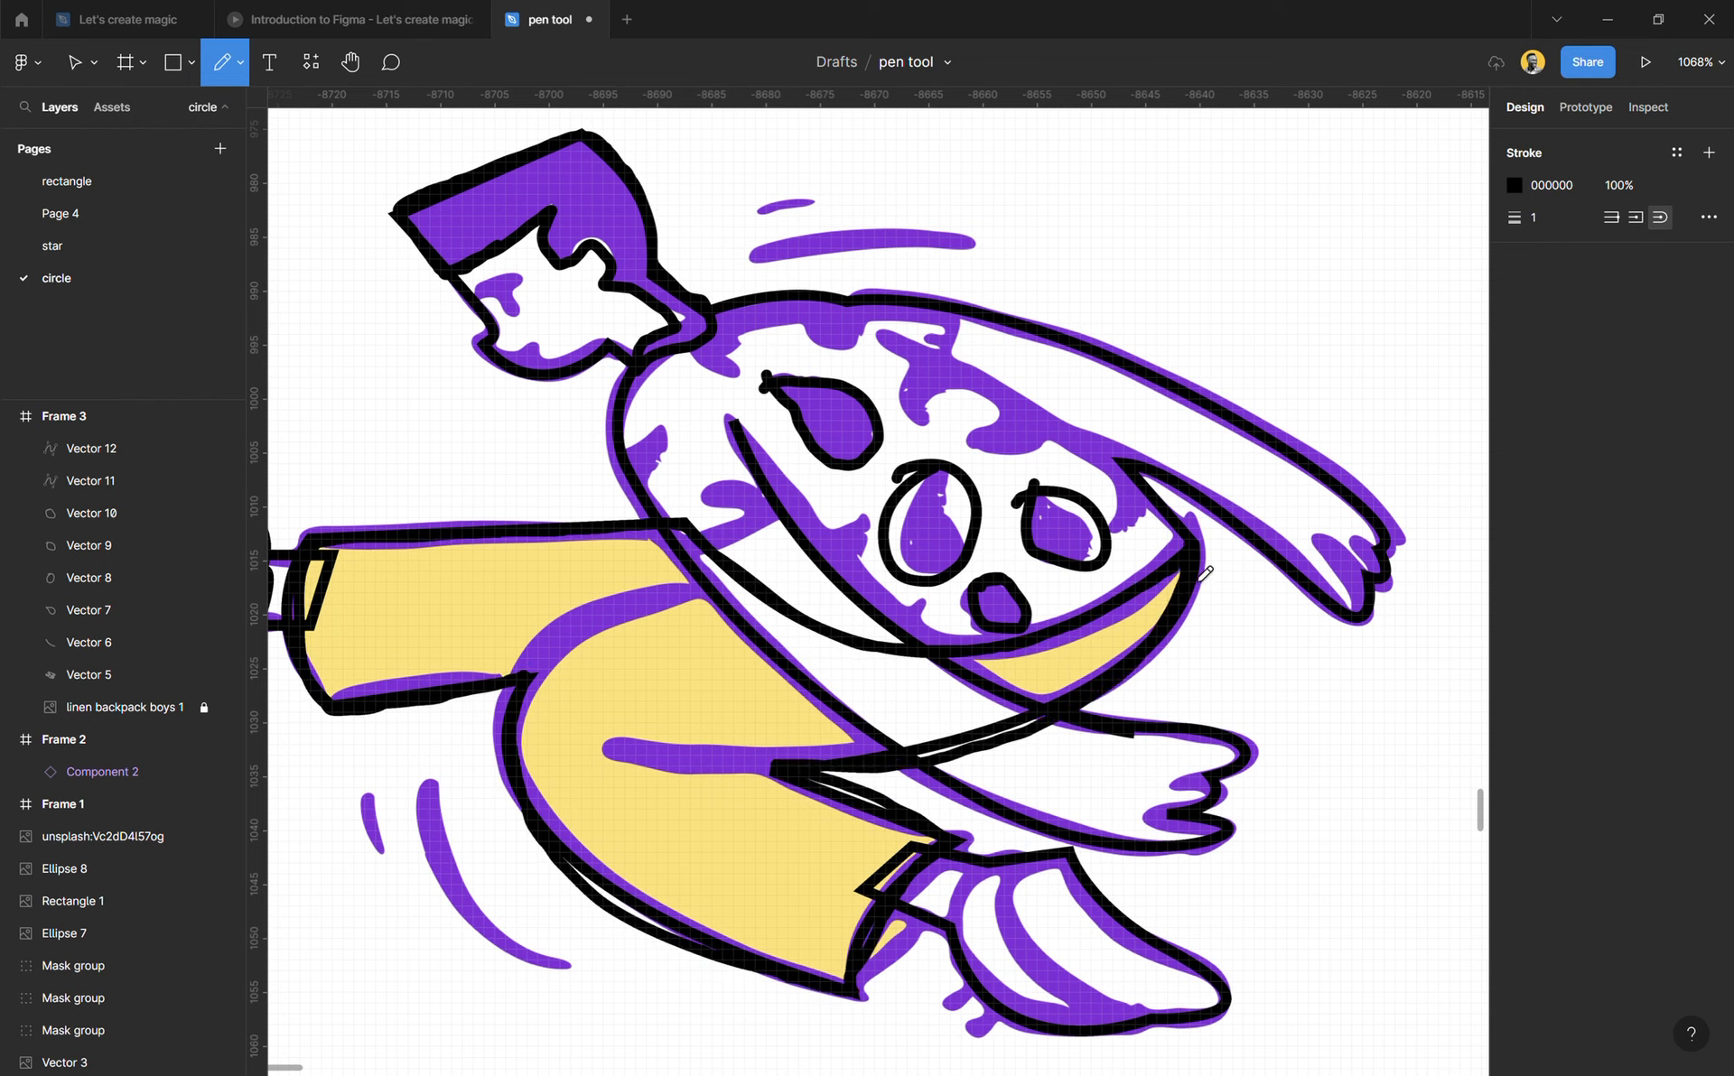
key("Escape")
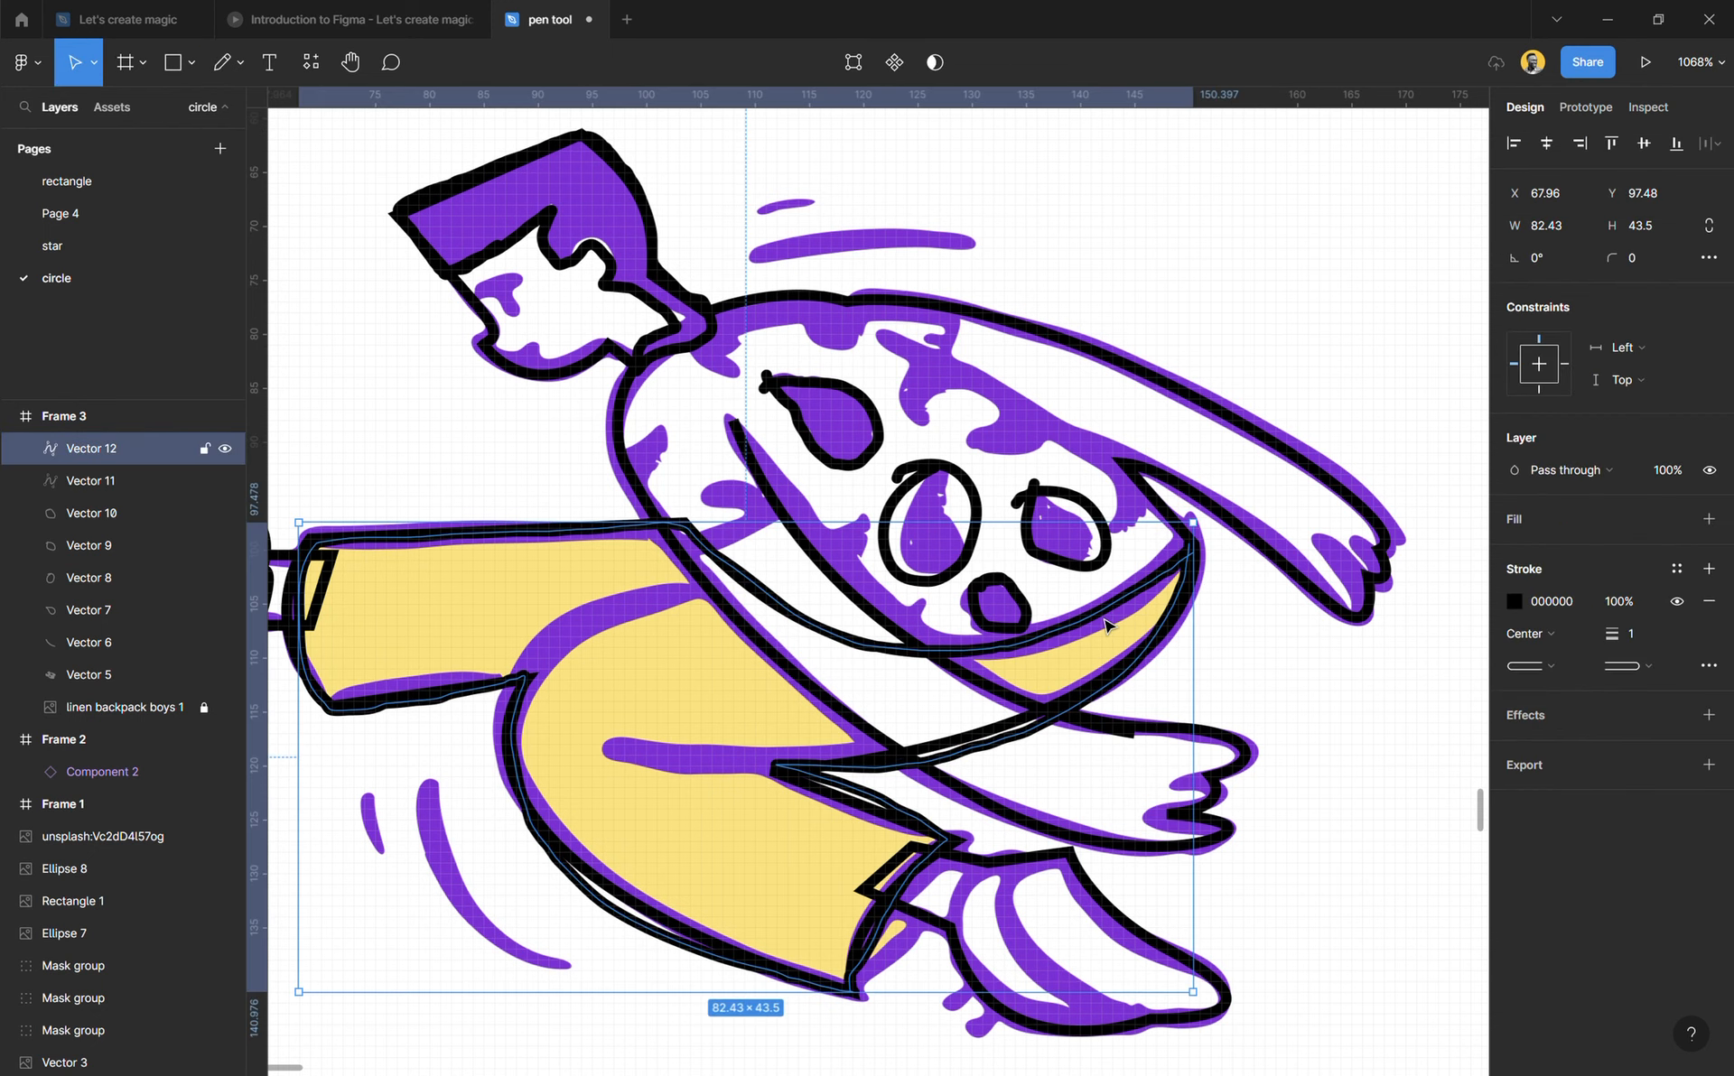
Step: Give the freehand trousers shape a stroke and fill of FFE270 sampled from the artwork, and send it to the back of Frame 3
key("i")
left_click(665, 704)
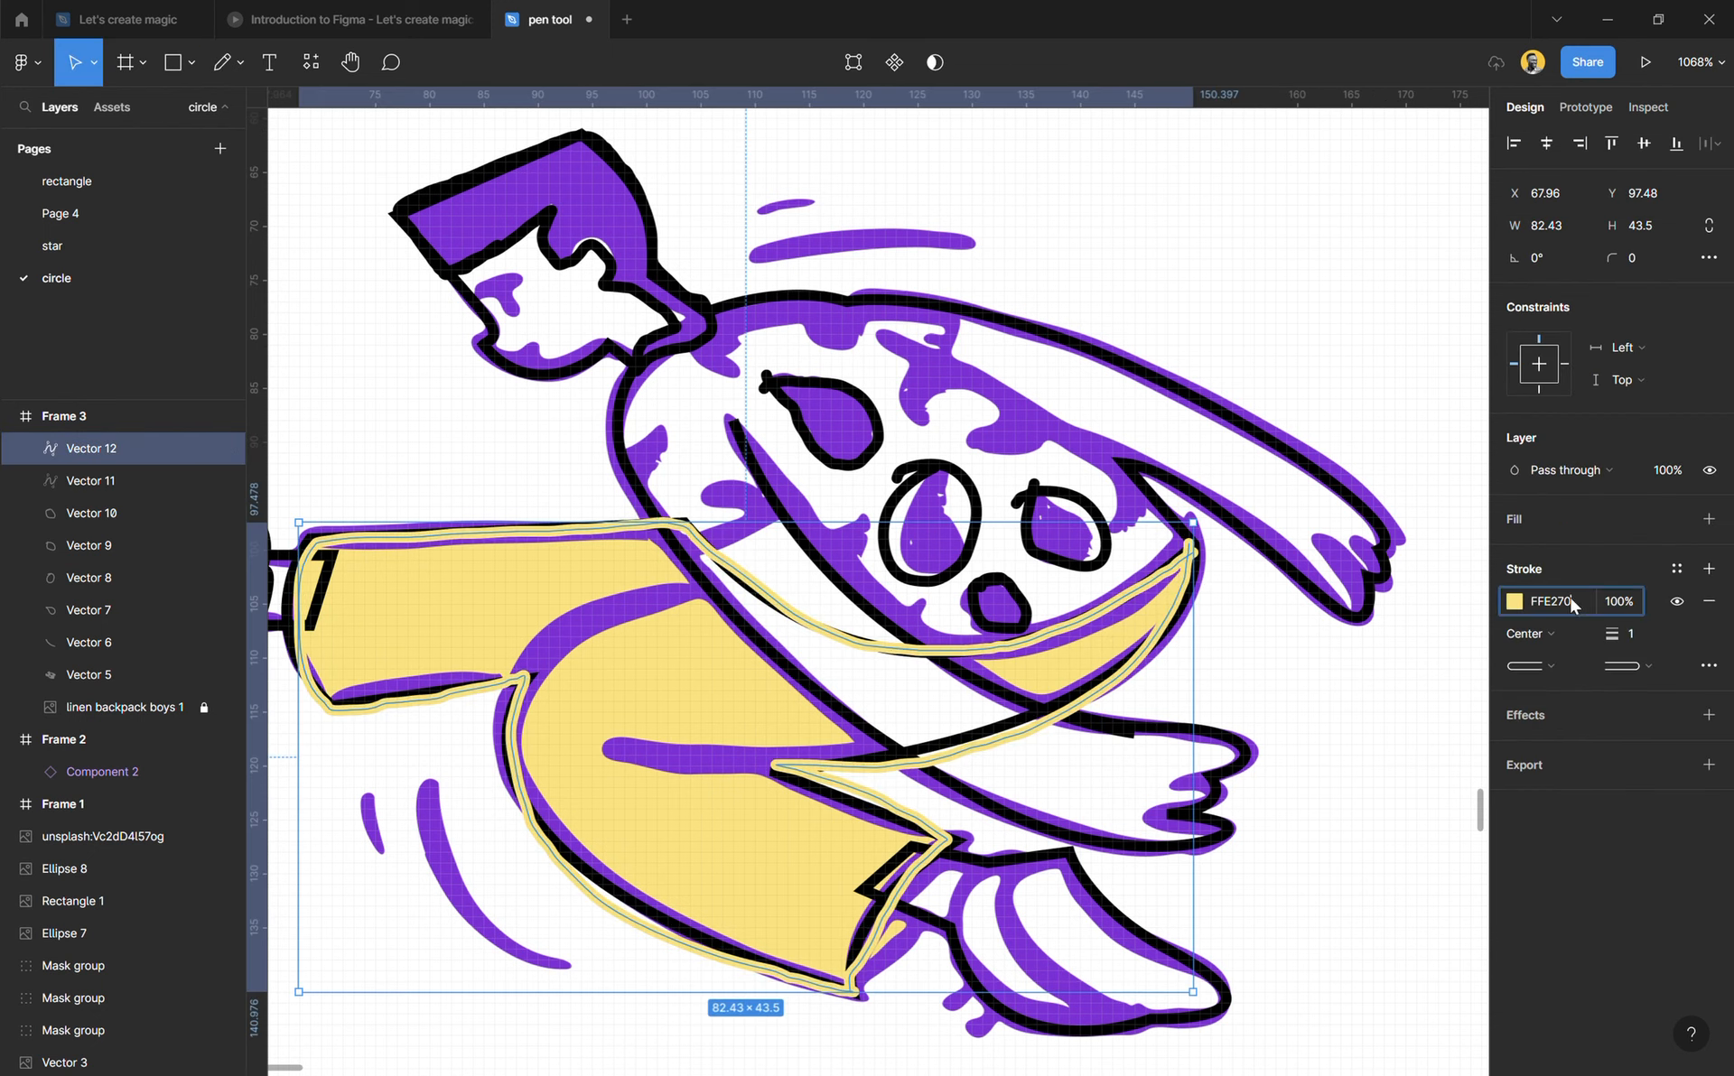
left_click(1638, 519)
left_click(1579, 553)
type("FFE270")
key("Return")
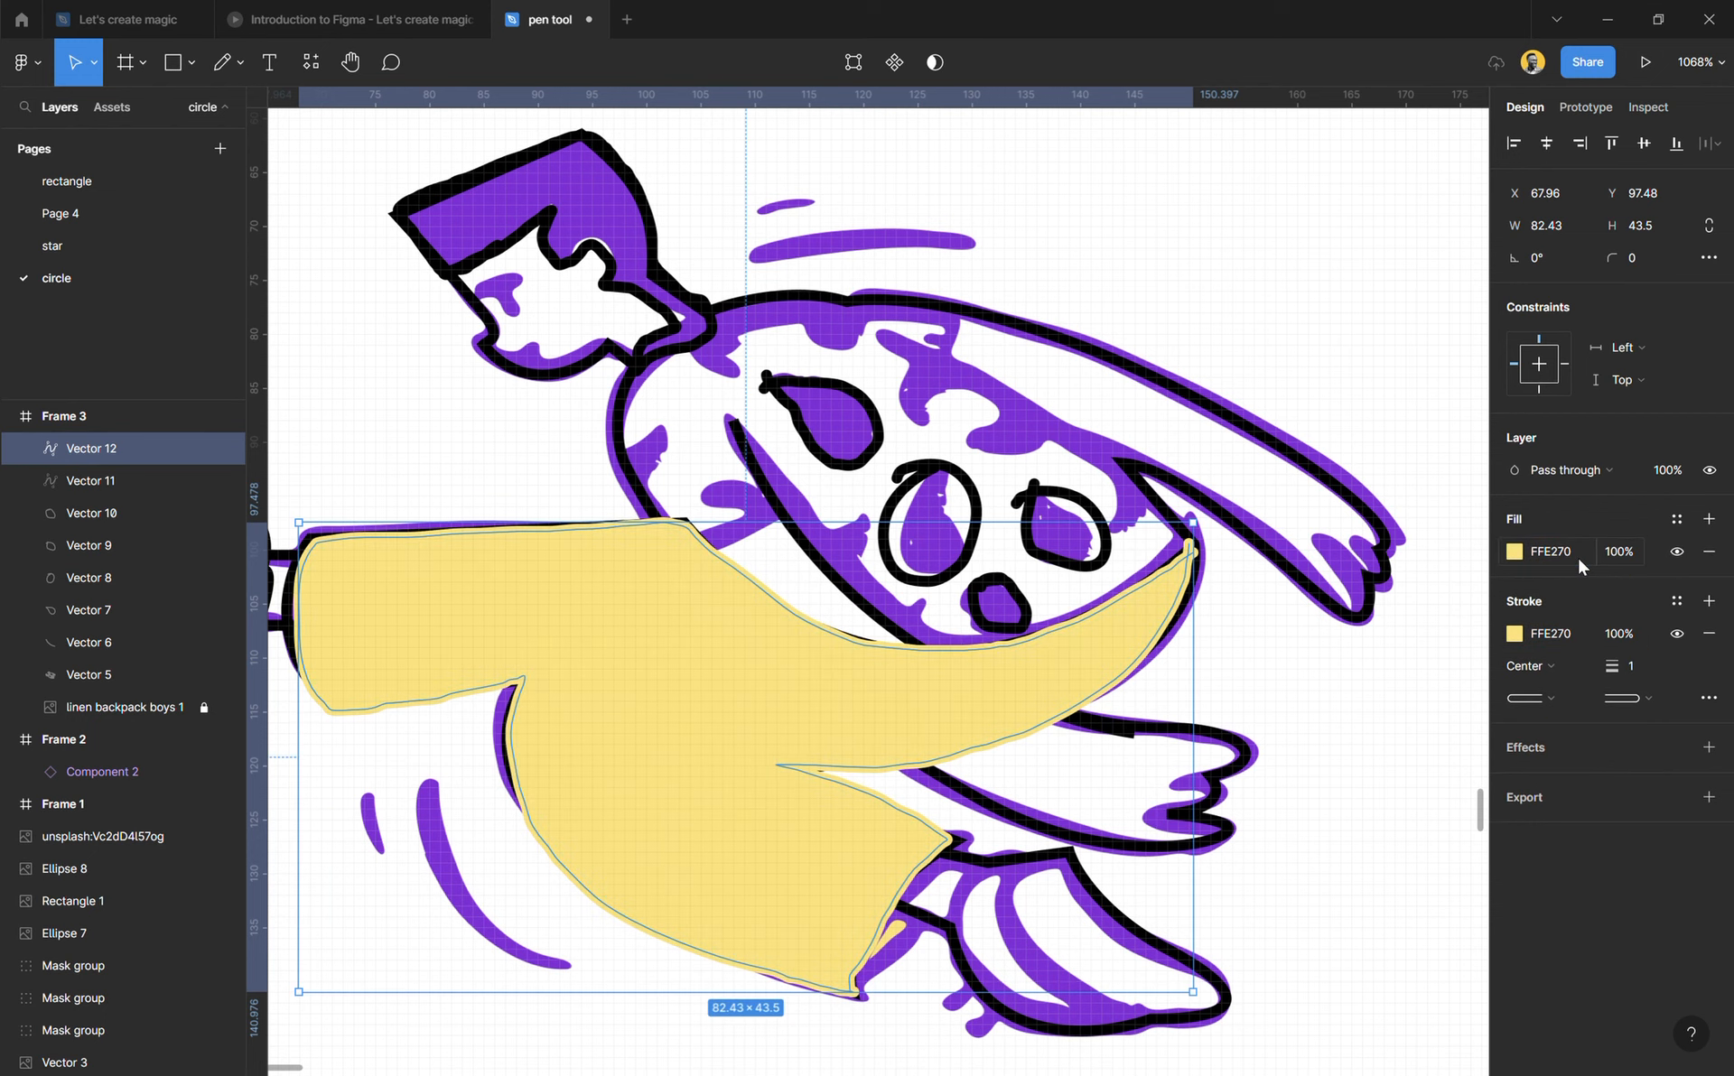
key("ctrl+shift+bracketleft")
left_click(1335, 703)
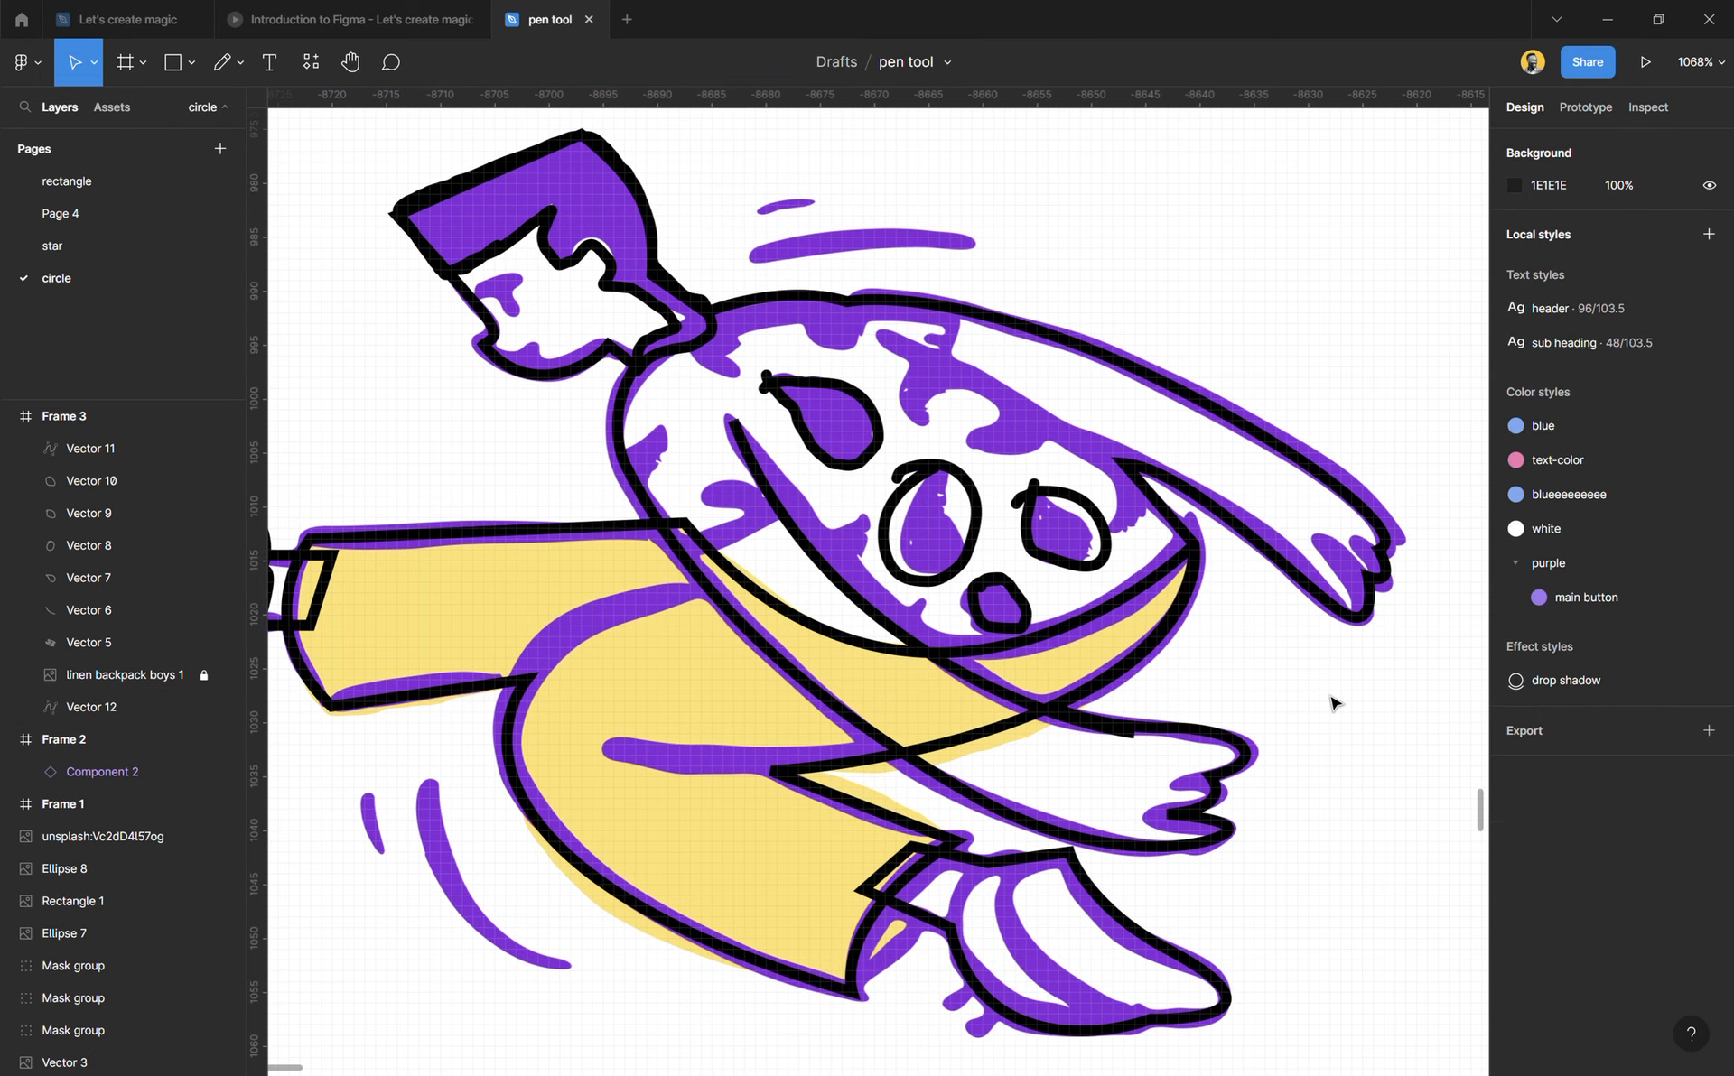
Step: Hide the reference image layer linen backpack boys 1 in Frame 3
scroll(845, 668, "down", 1)
scroll(843, 667, "down", 5)
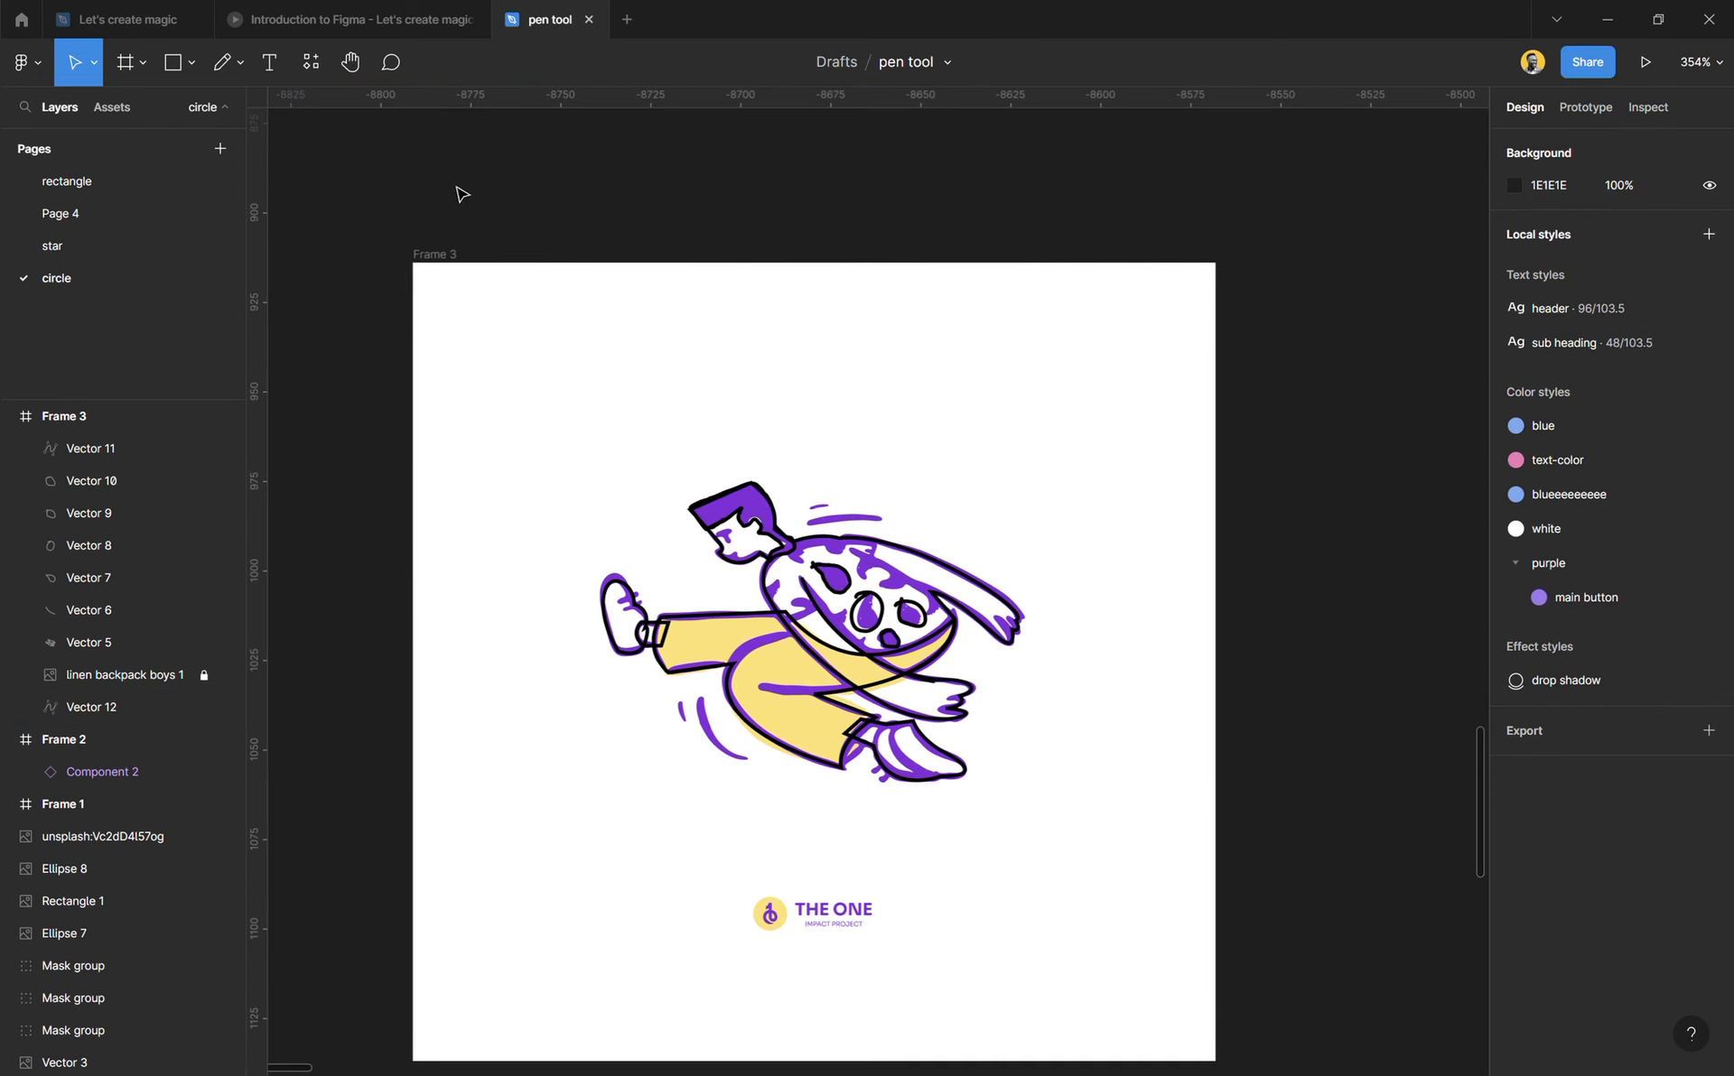
left_click(452, 254)
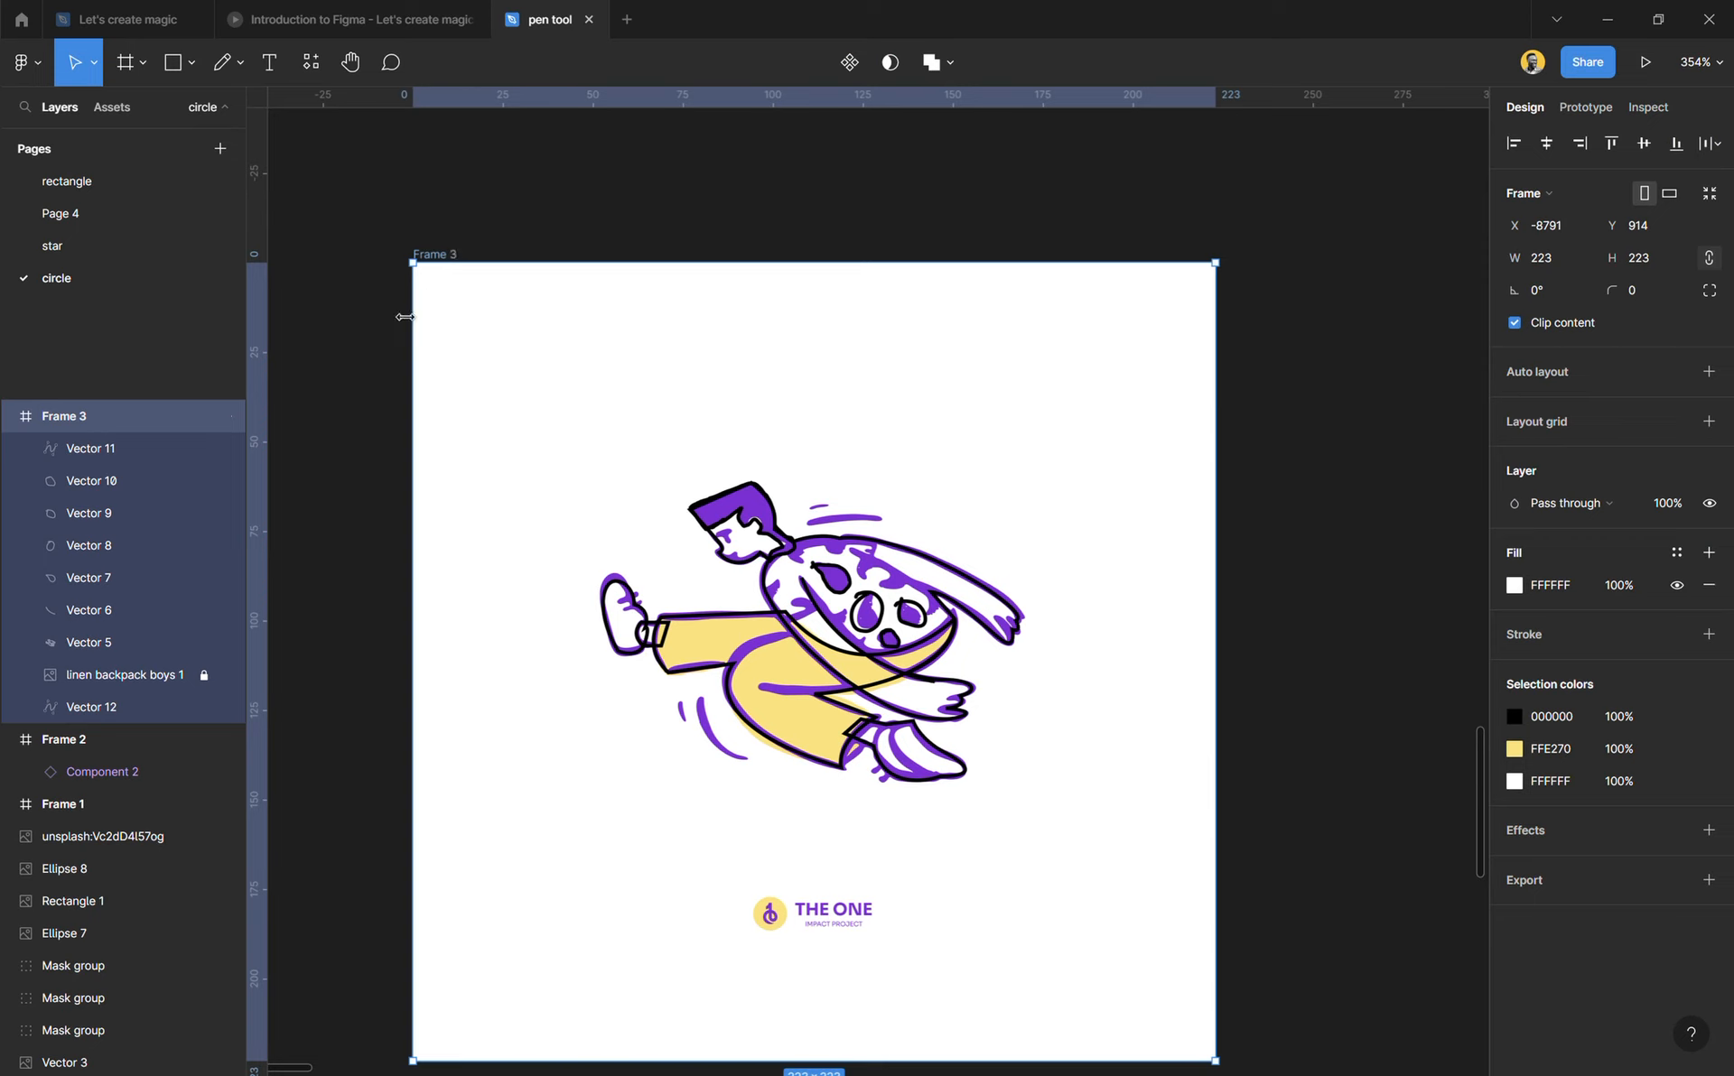
left_click(224, 676)
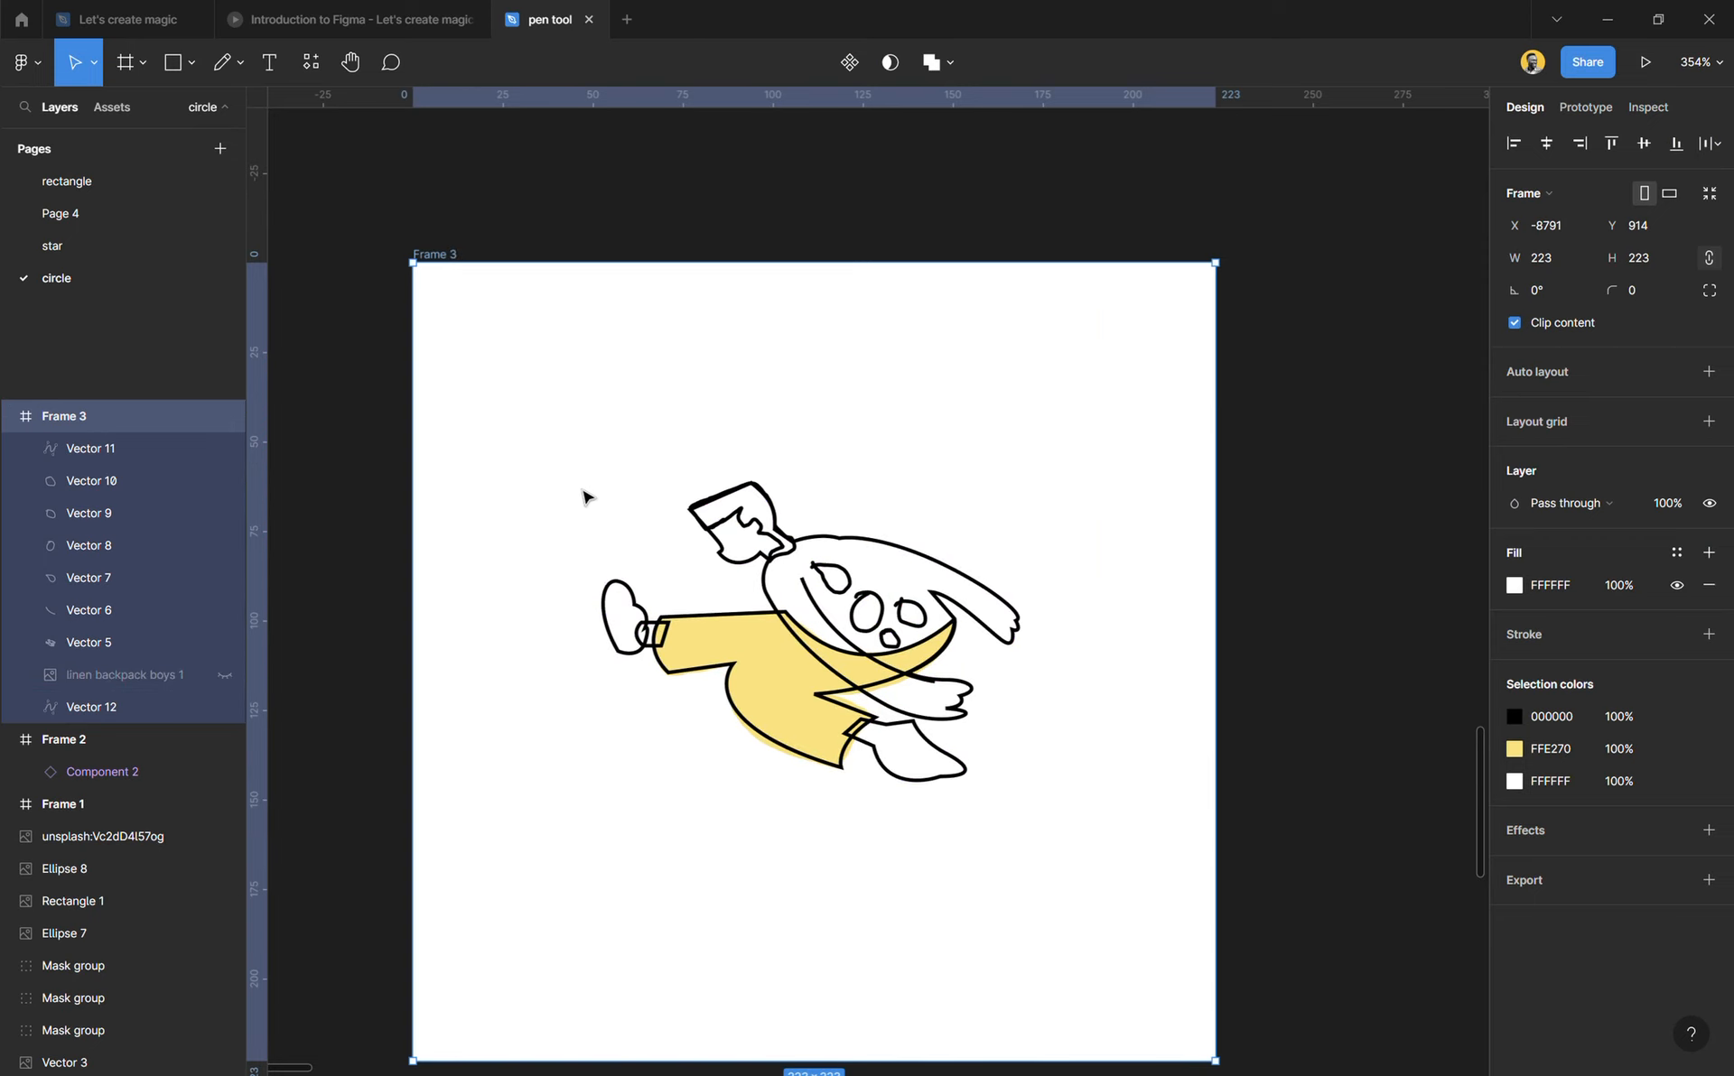
left_click(735, 376)
Step: Select all four shirt spot outlines and add a D9D9D9 fill to them
scroll(908, 749, "up", 5)
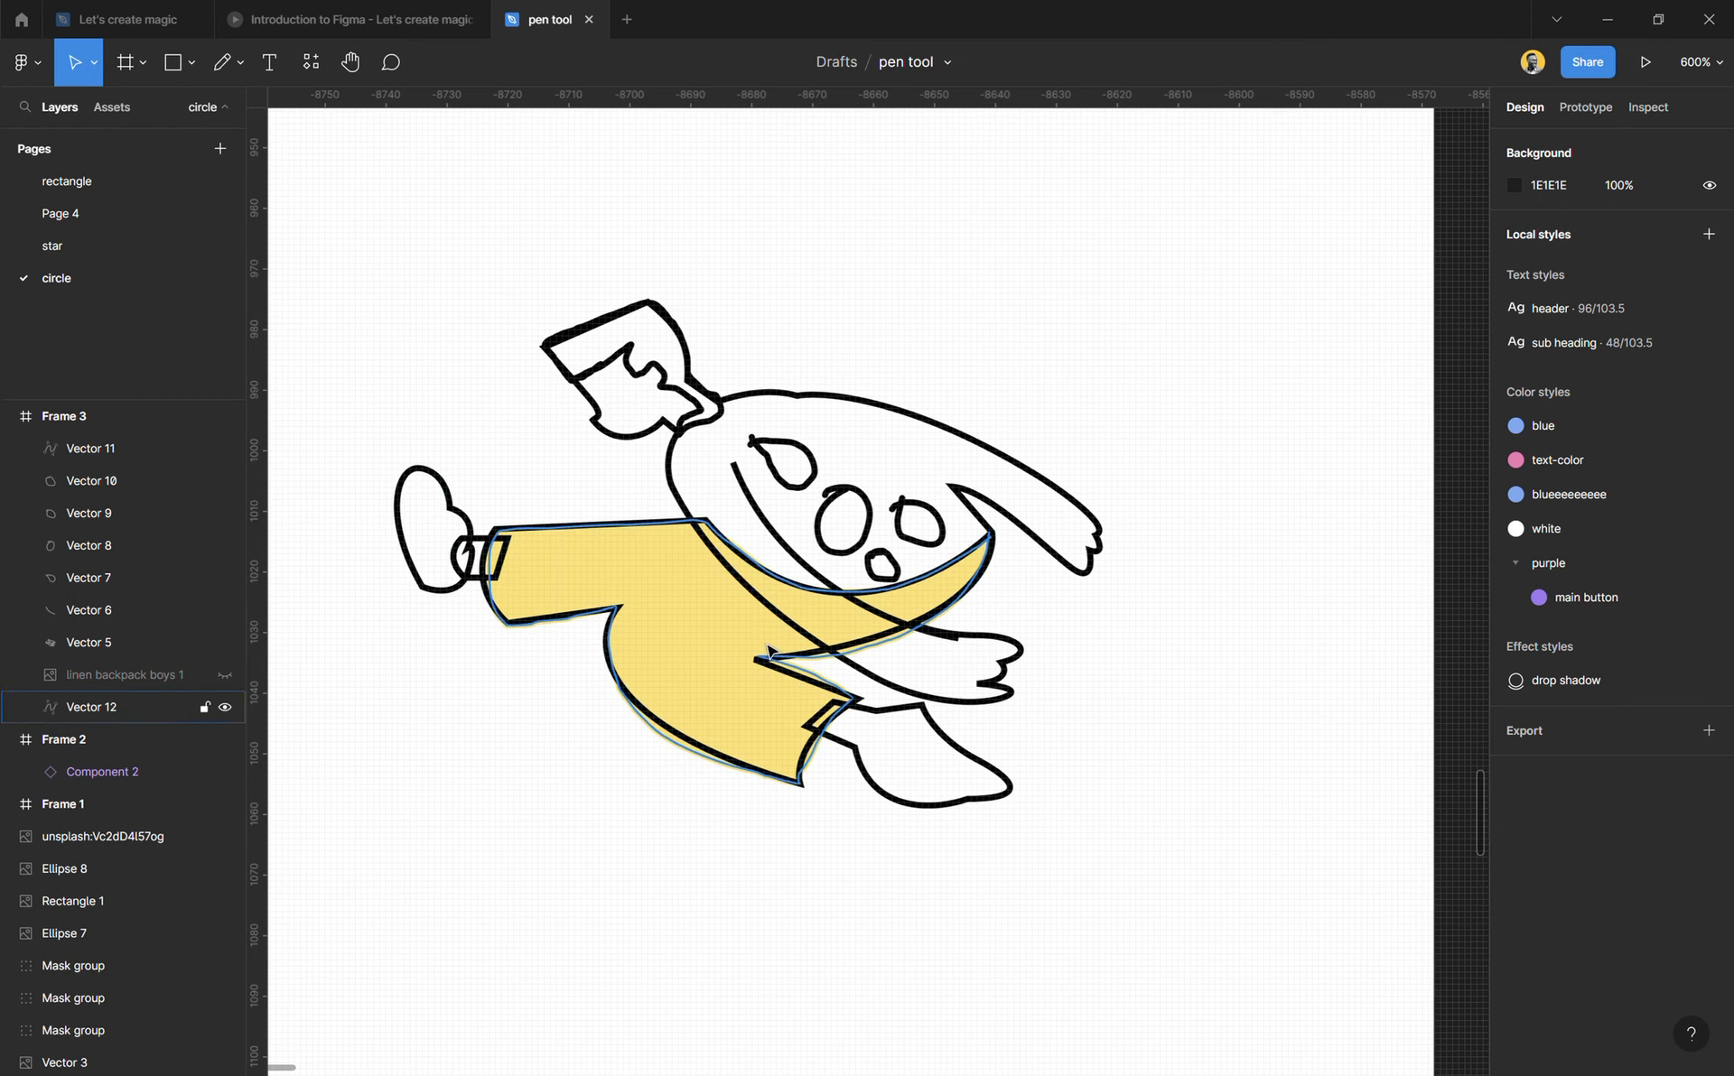
scroll(713, 480, "up", 3)
scroll(713, 480, "up", 2)
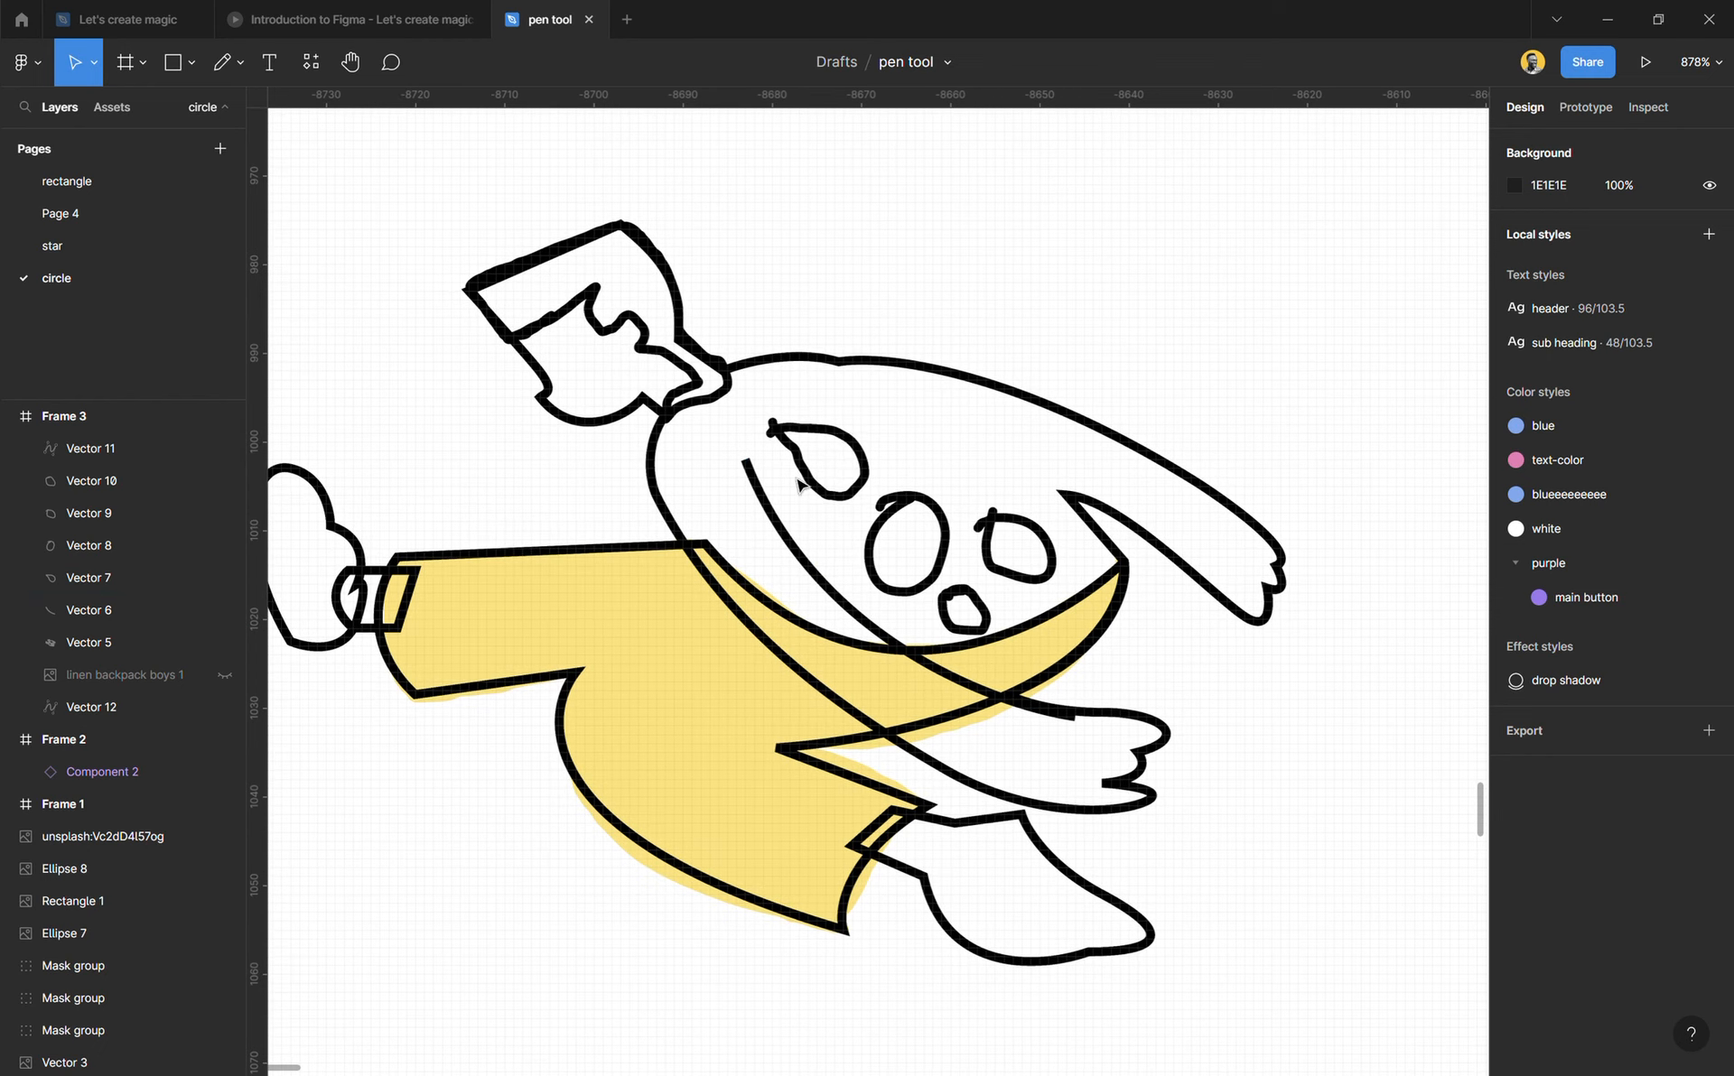
left_click(835, 494)
left_click(949, 535, "shift")
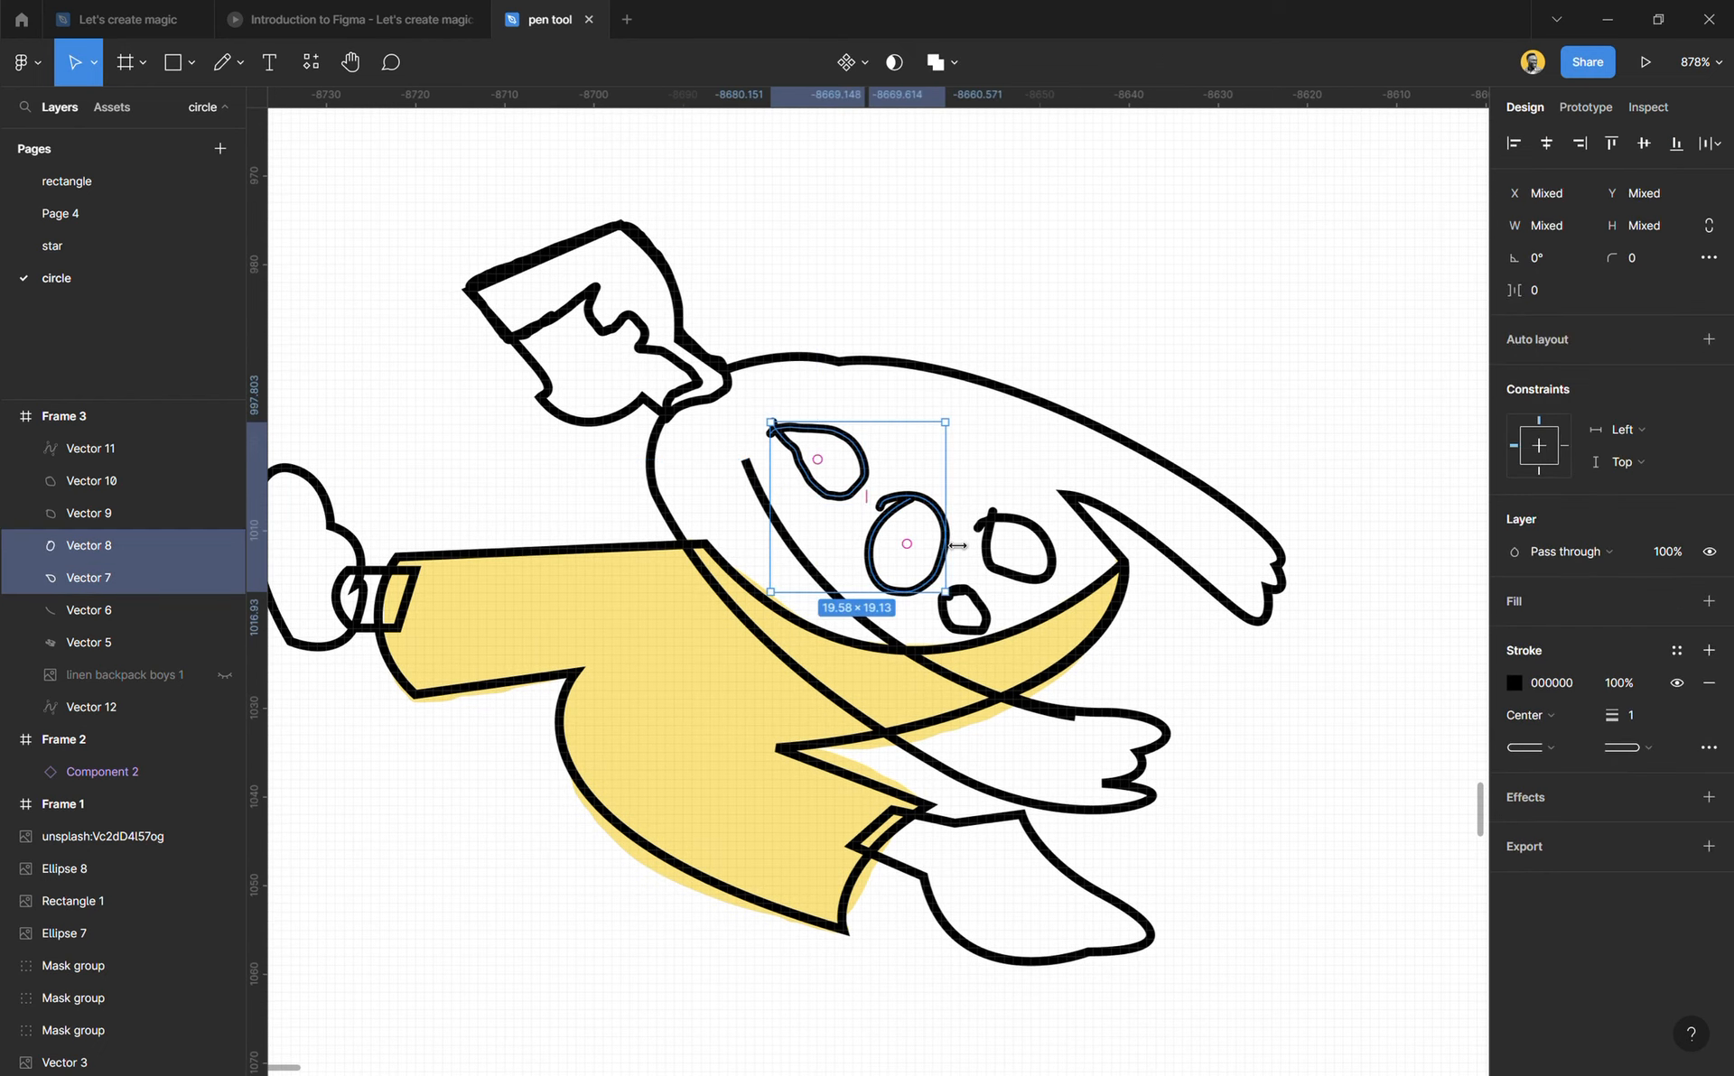
left_click(984, 621, "shift")
left_click(1043, 582, "shift")
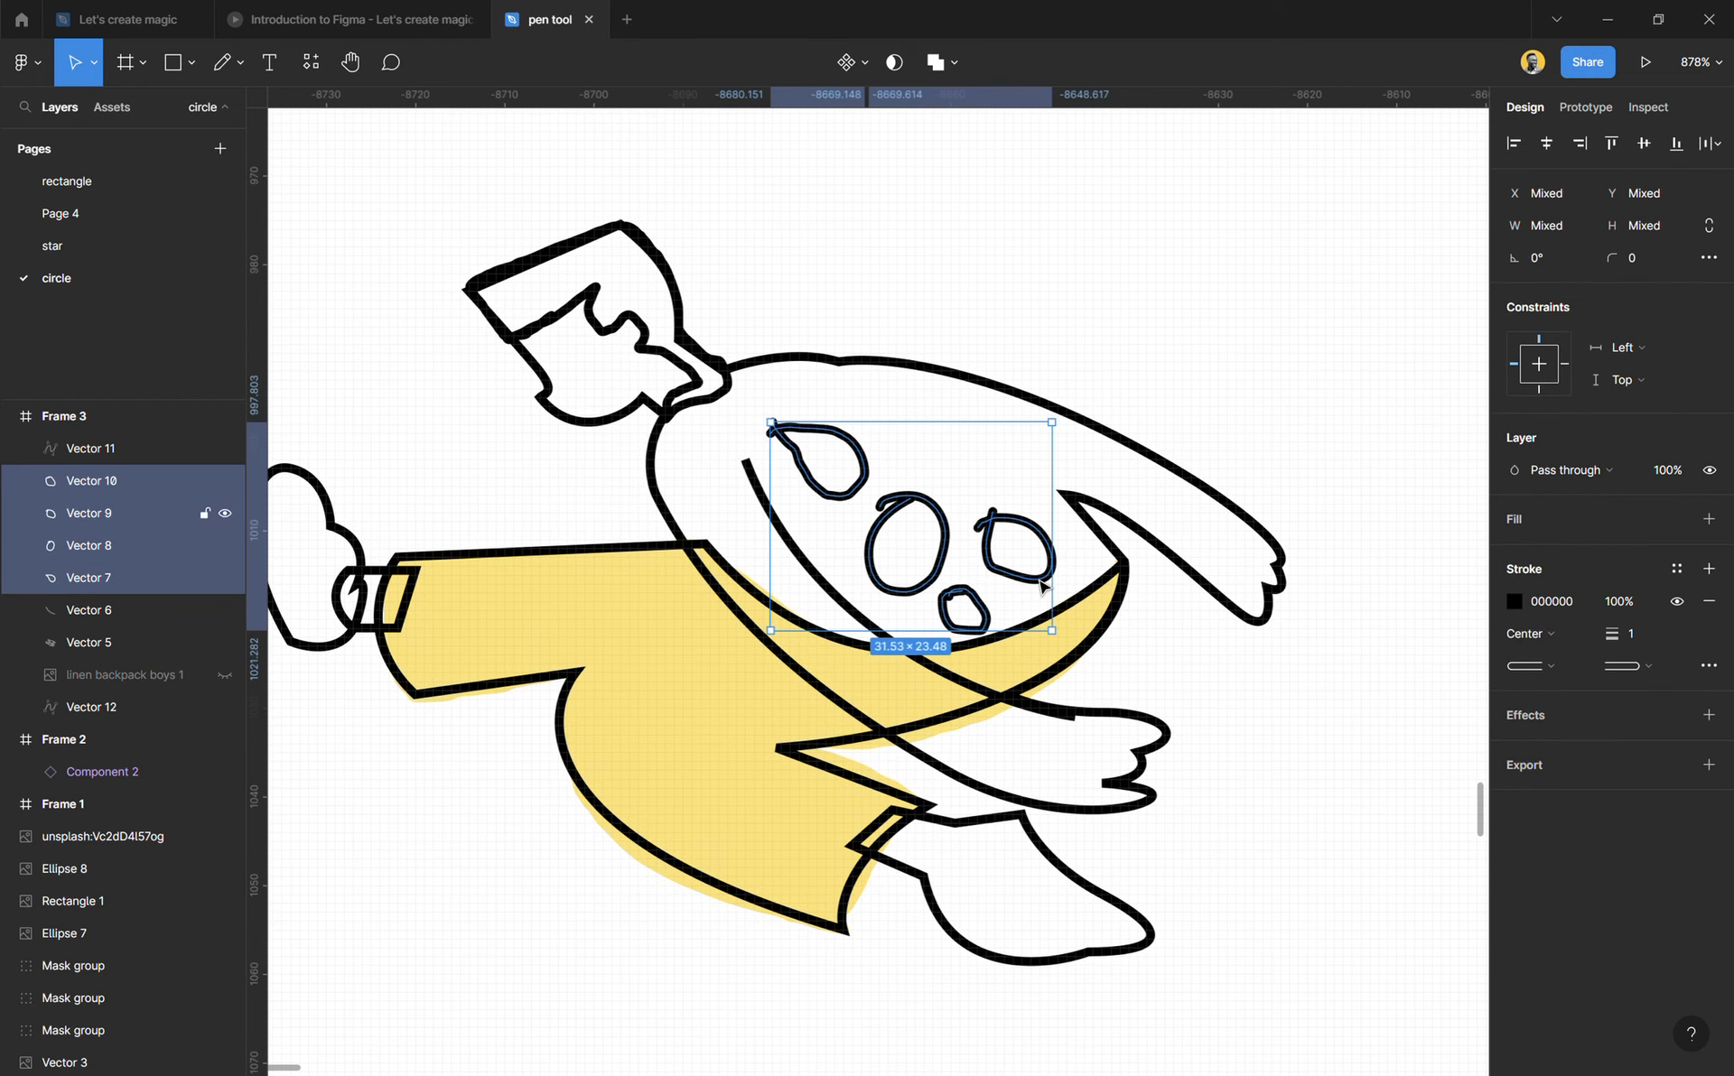
left_click(1546, 526)
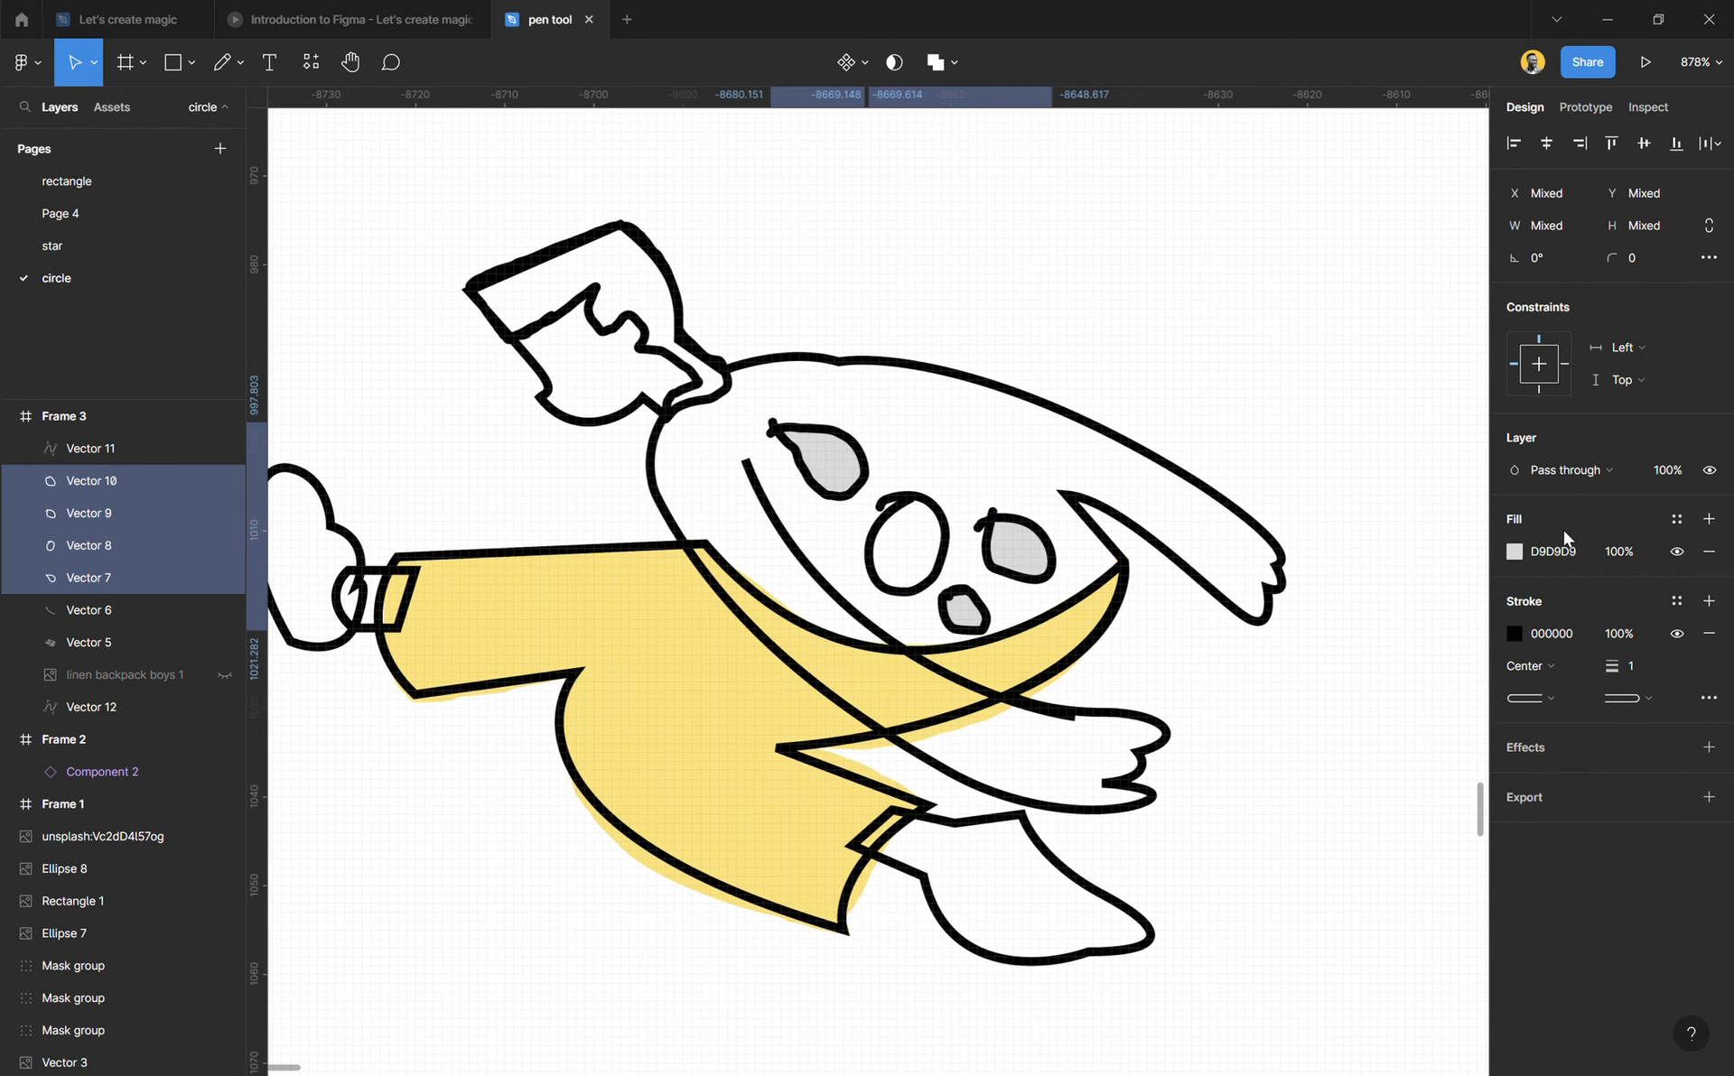
Step: Remove the stroke from the four selected shirt shapes and recolour their fill with the FFE270 yellow sampled from the trousers
left_click(1708, 634)
key("i")
left_click(1084, 636)
left_click(1293, 726)
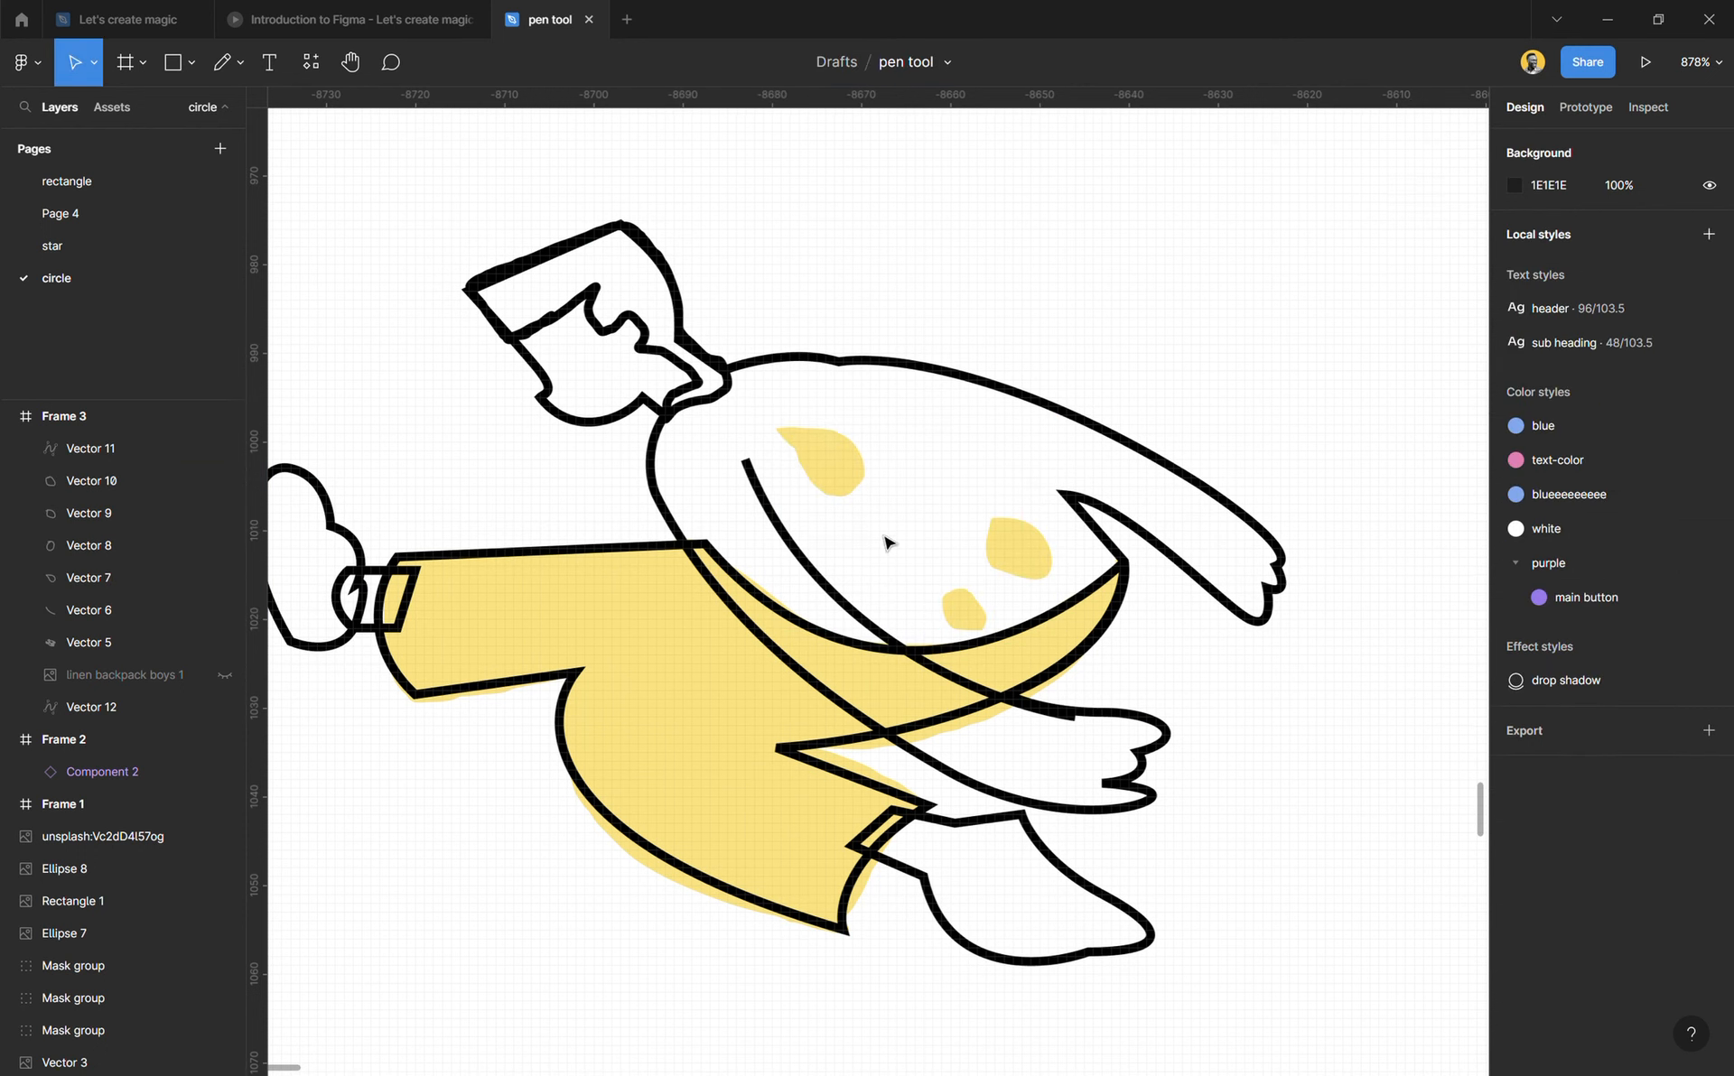
Step: Look over the coloured figure and the presentation's notes on drawing paths with the Pen tool, and return to the pen tool file
scroll(797, 712, "down", 5)
scroll(934, 832, "up", 2)
left_click(908, 840)
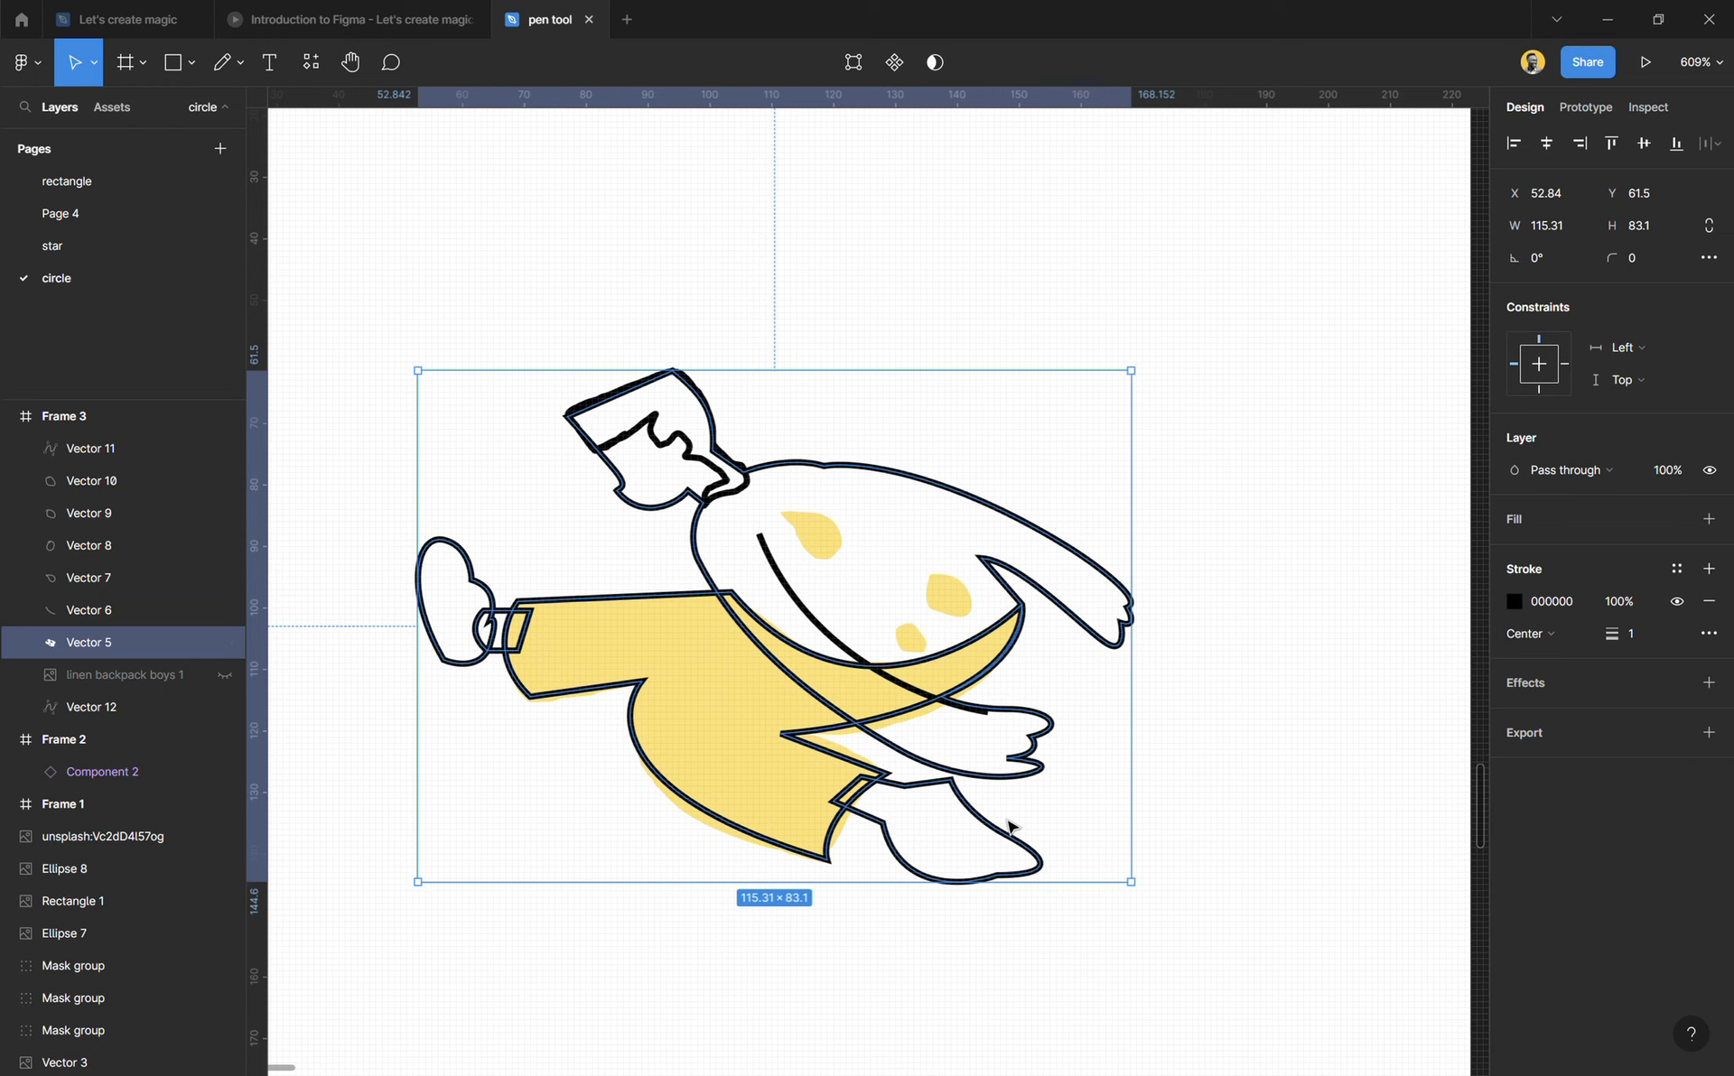
left_click(1204, 851)
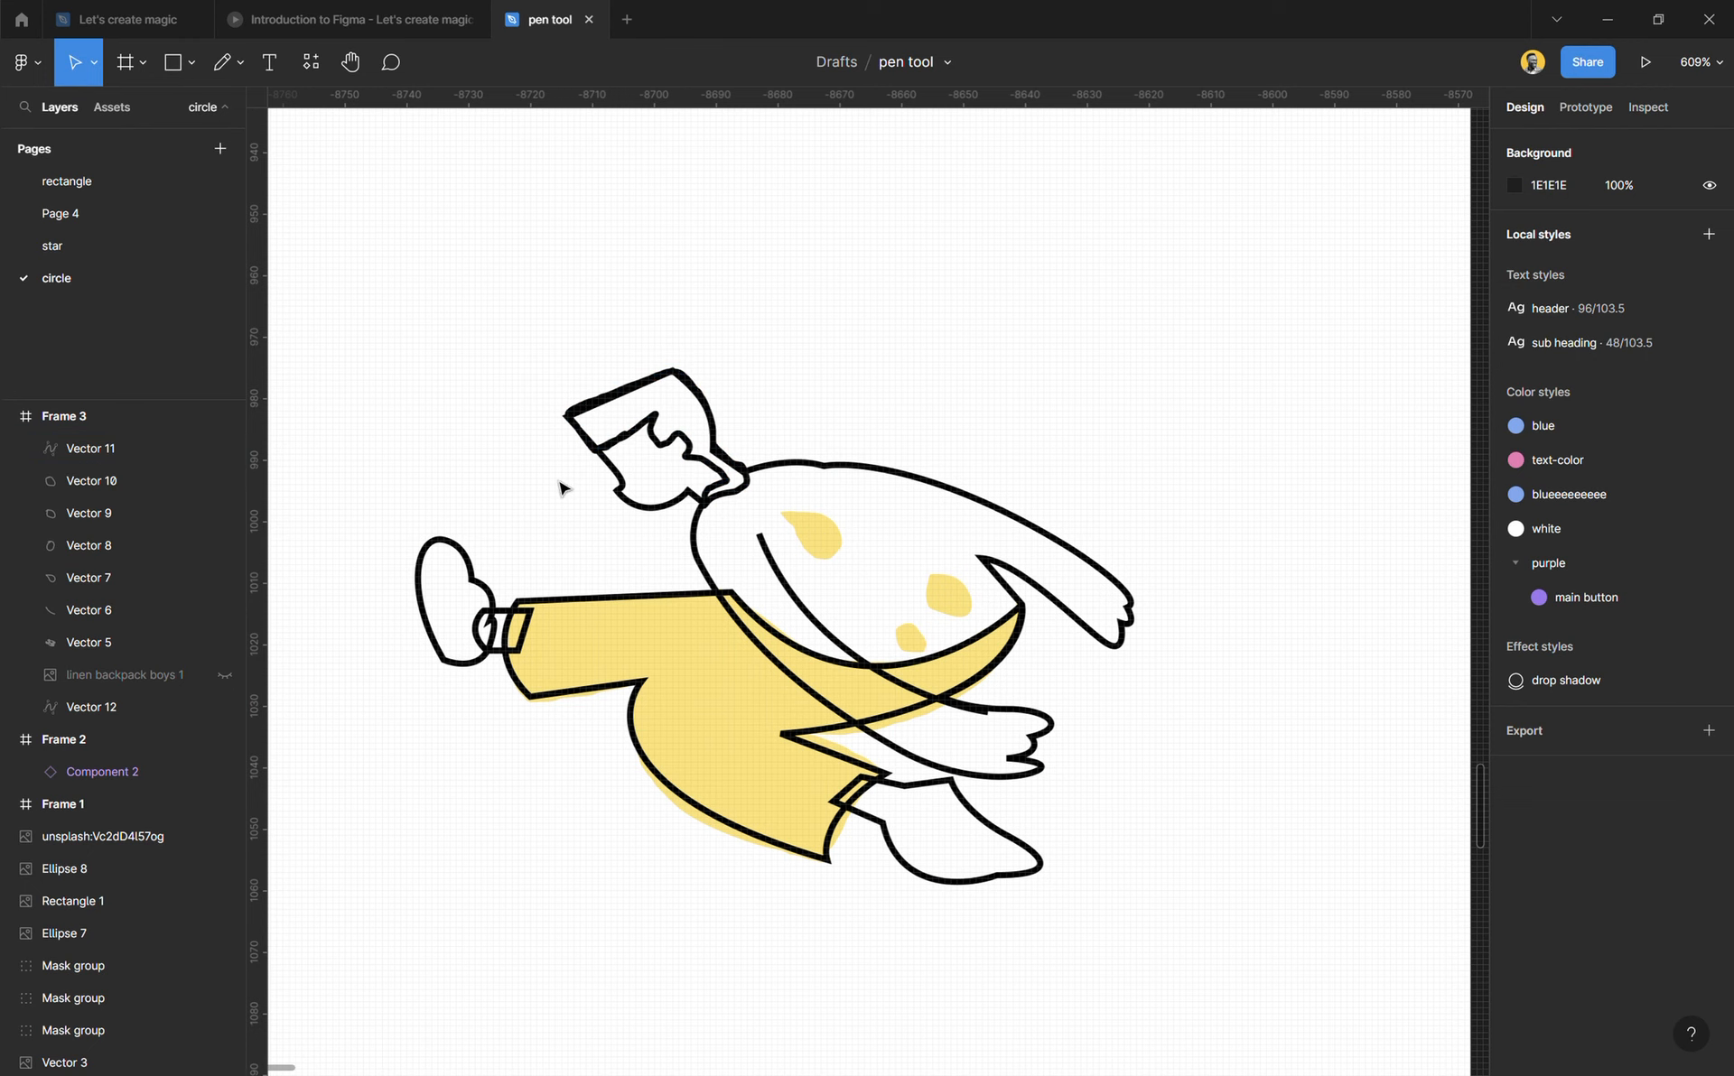
left_click(384, 19)
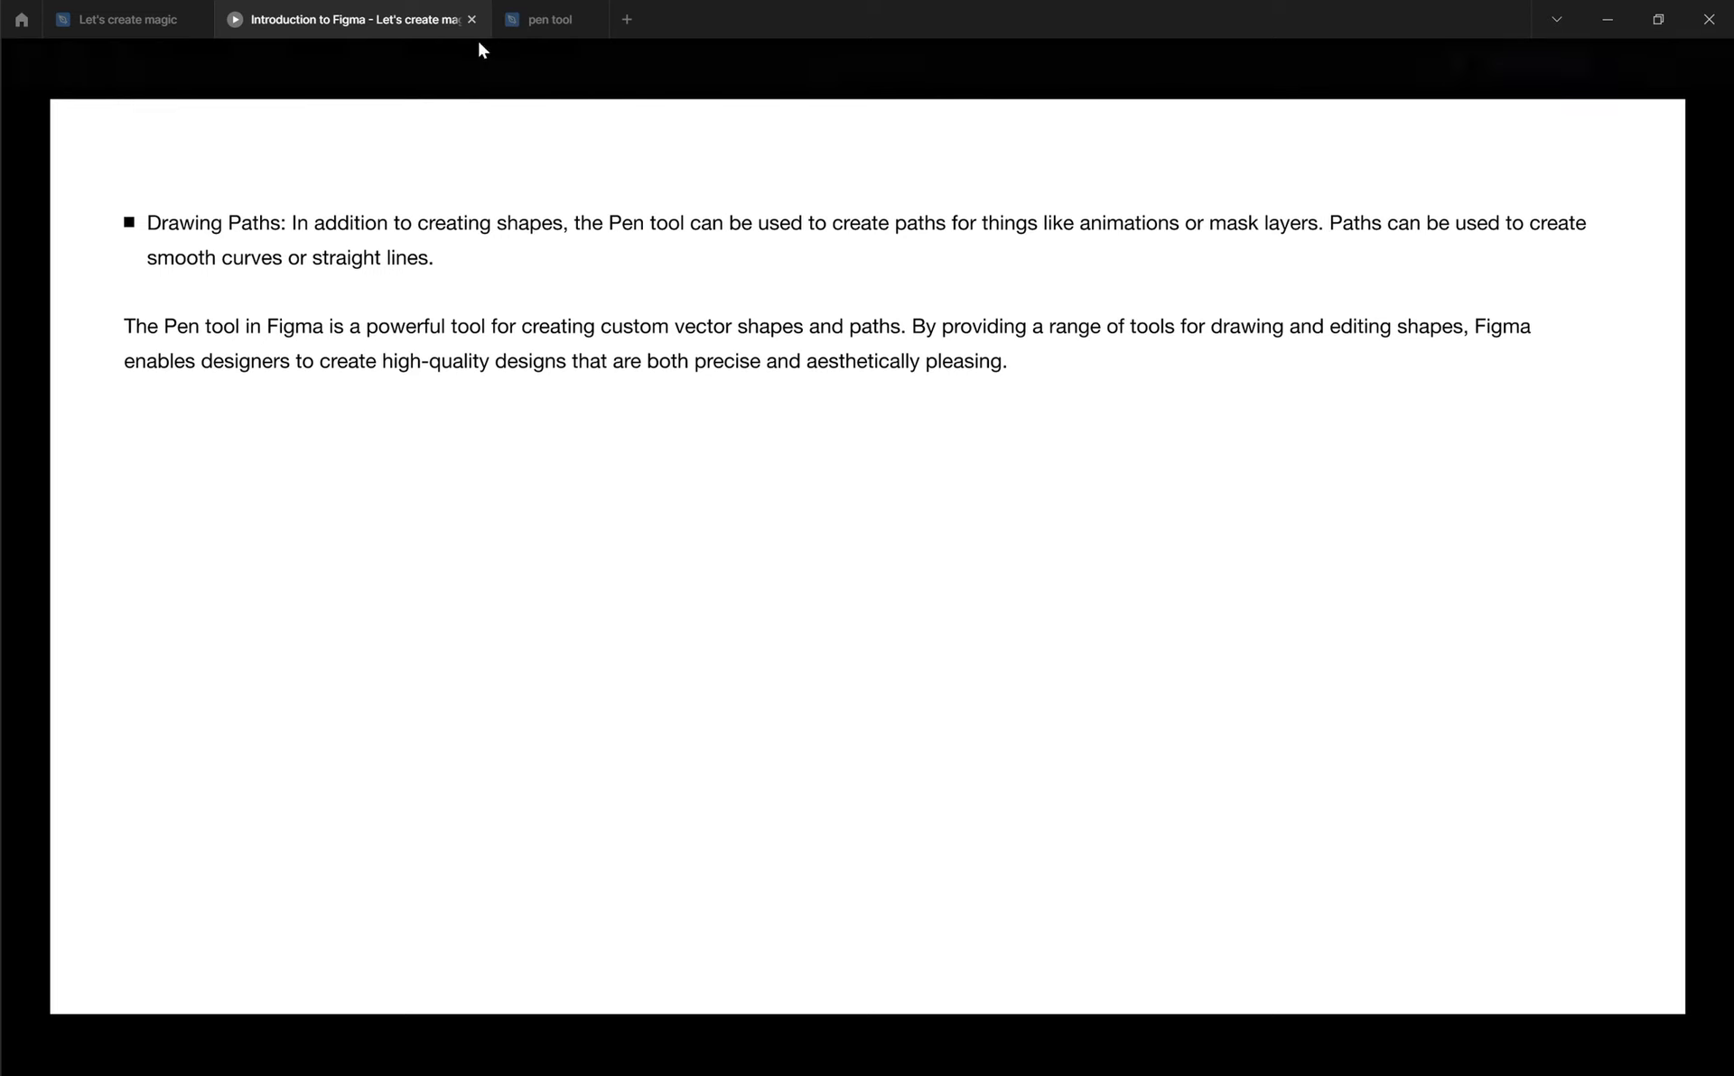
left_click(519, 19)
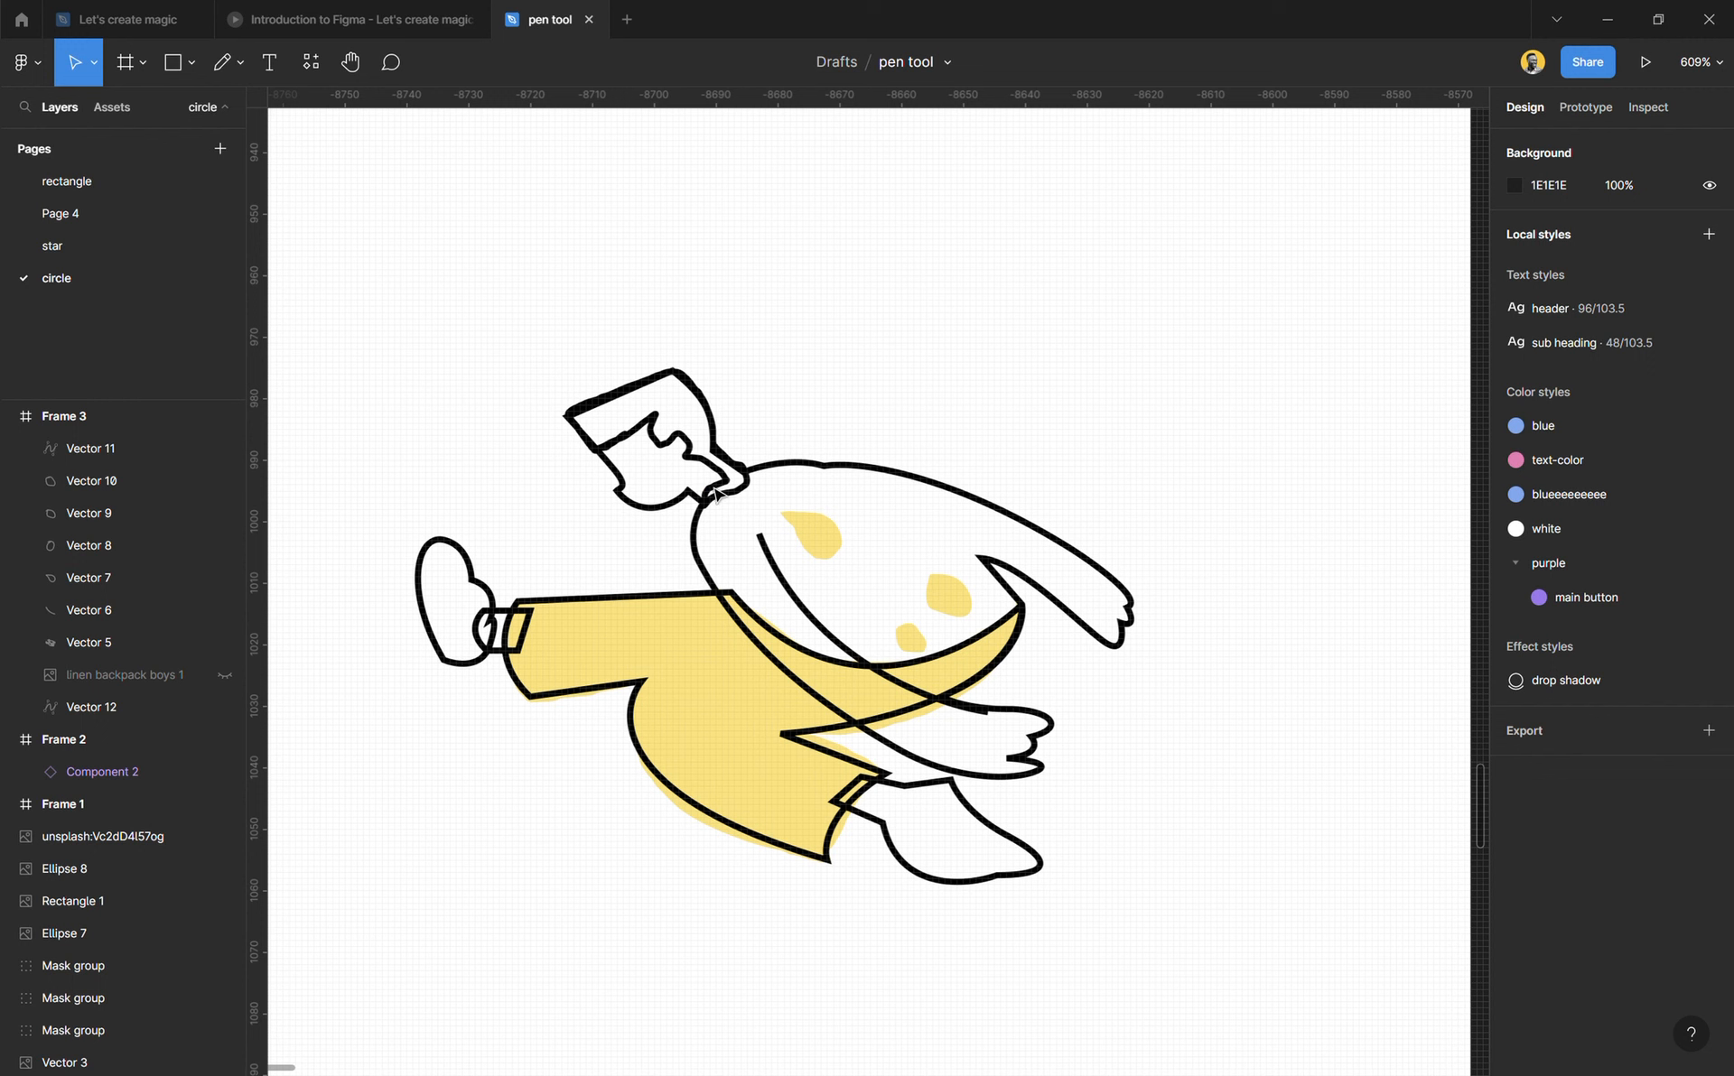
scroll(827, 506, "up", 5)
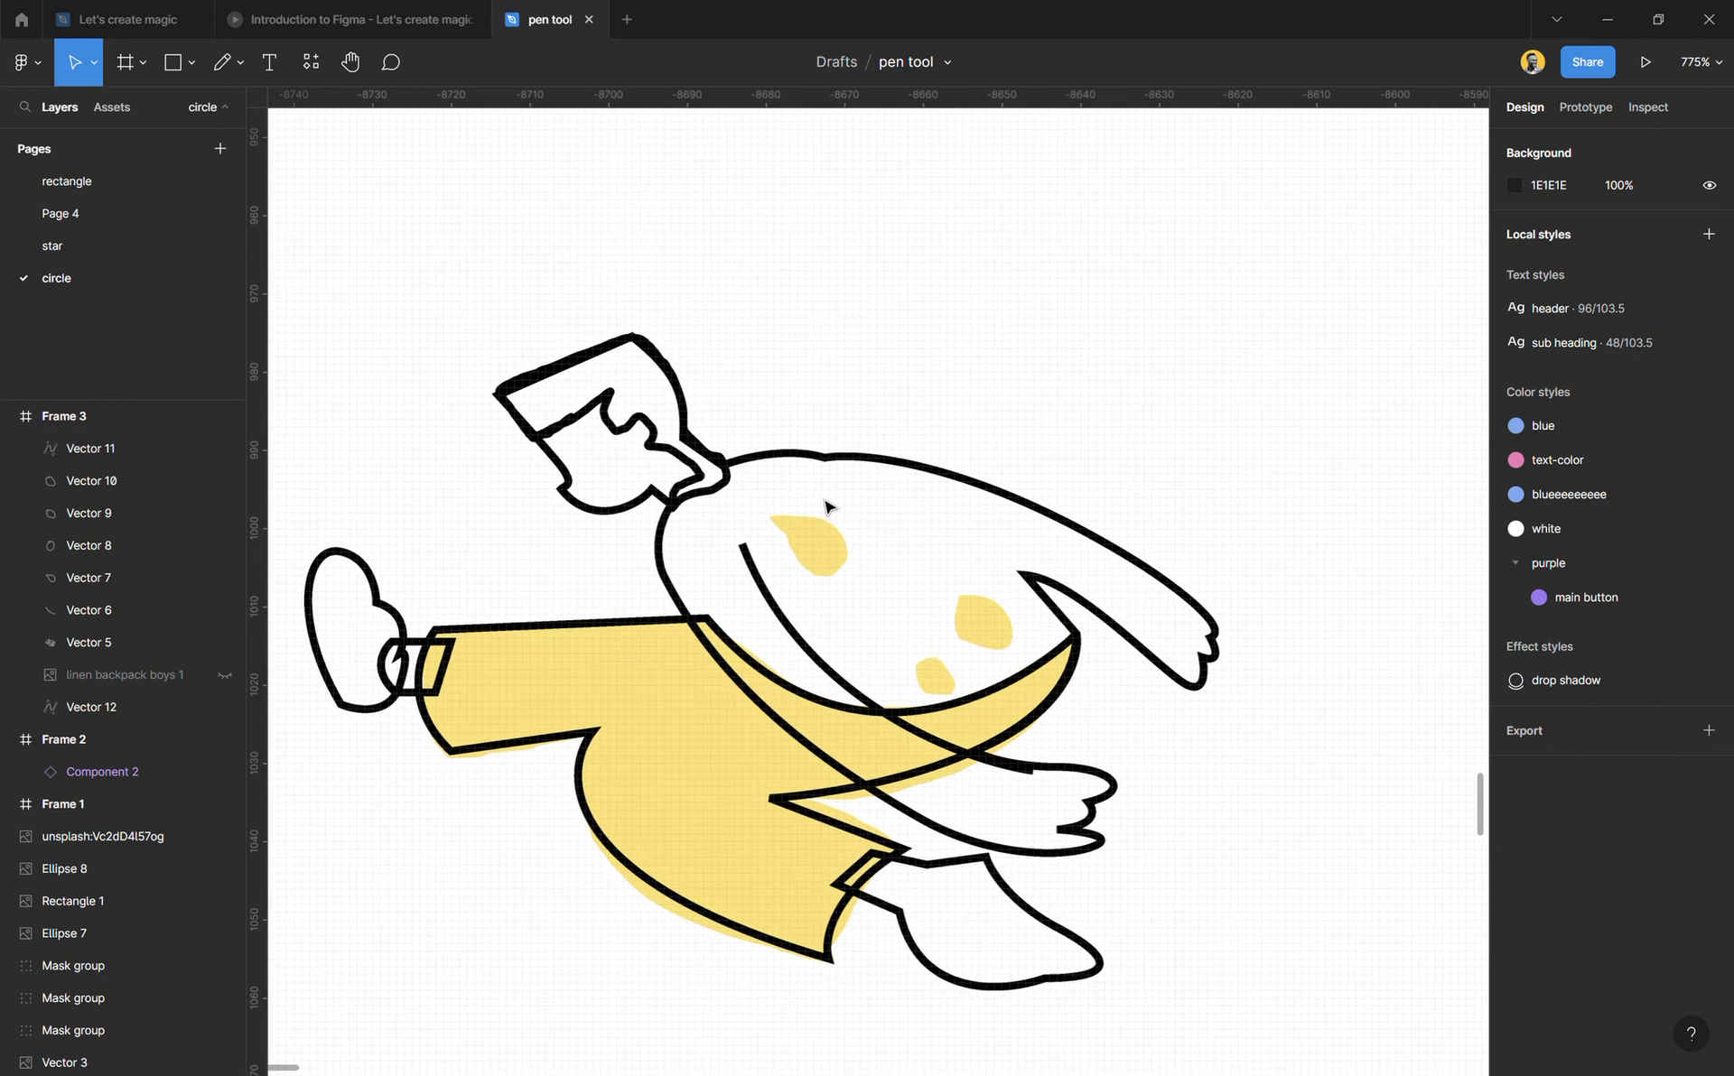
Step: Try deleting the freehand hair outline on the head, and undo the deletion
left_click(663, 460)
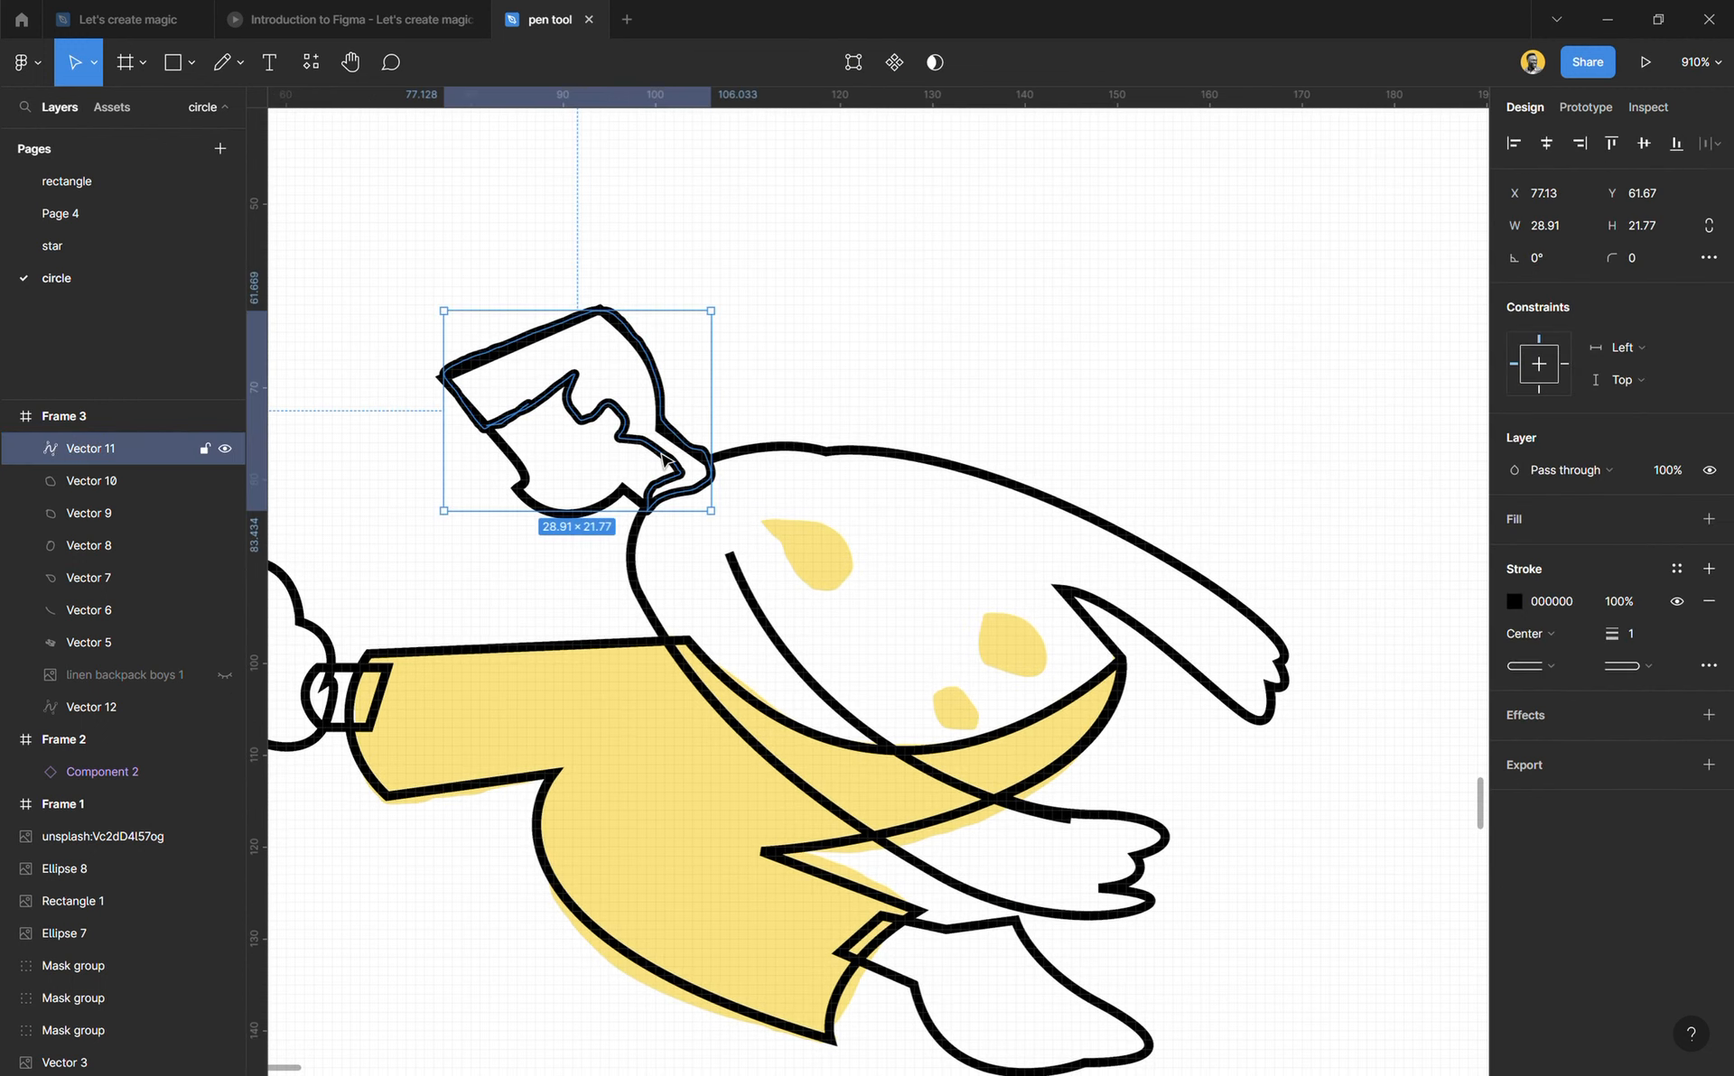
key("Delete")
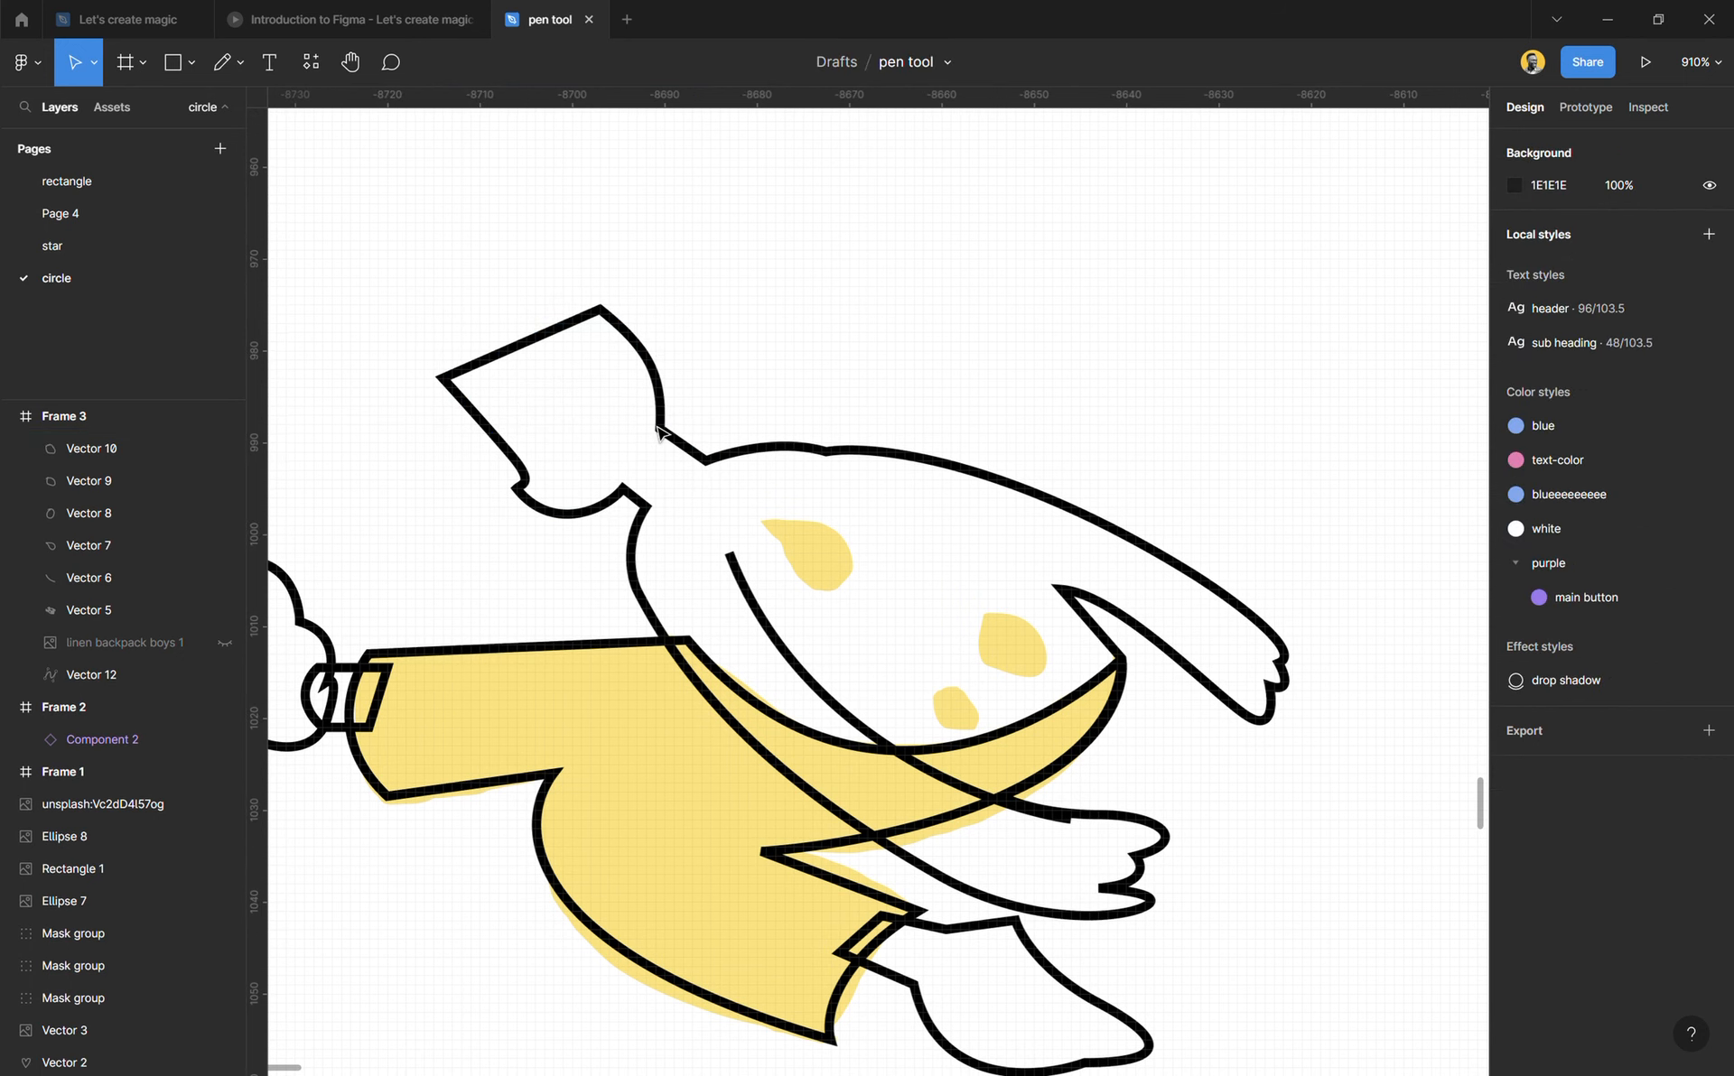
key("ctrl+z")
left_click(782, 373)
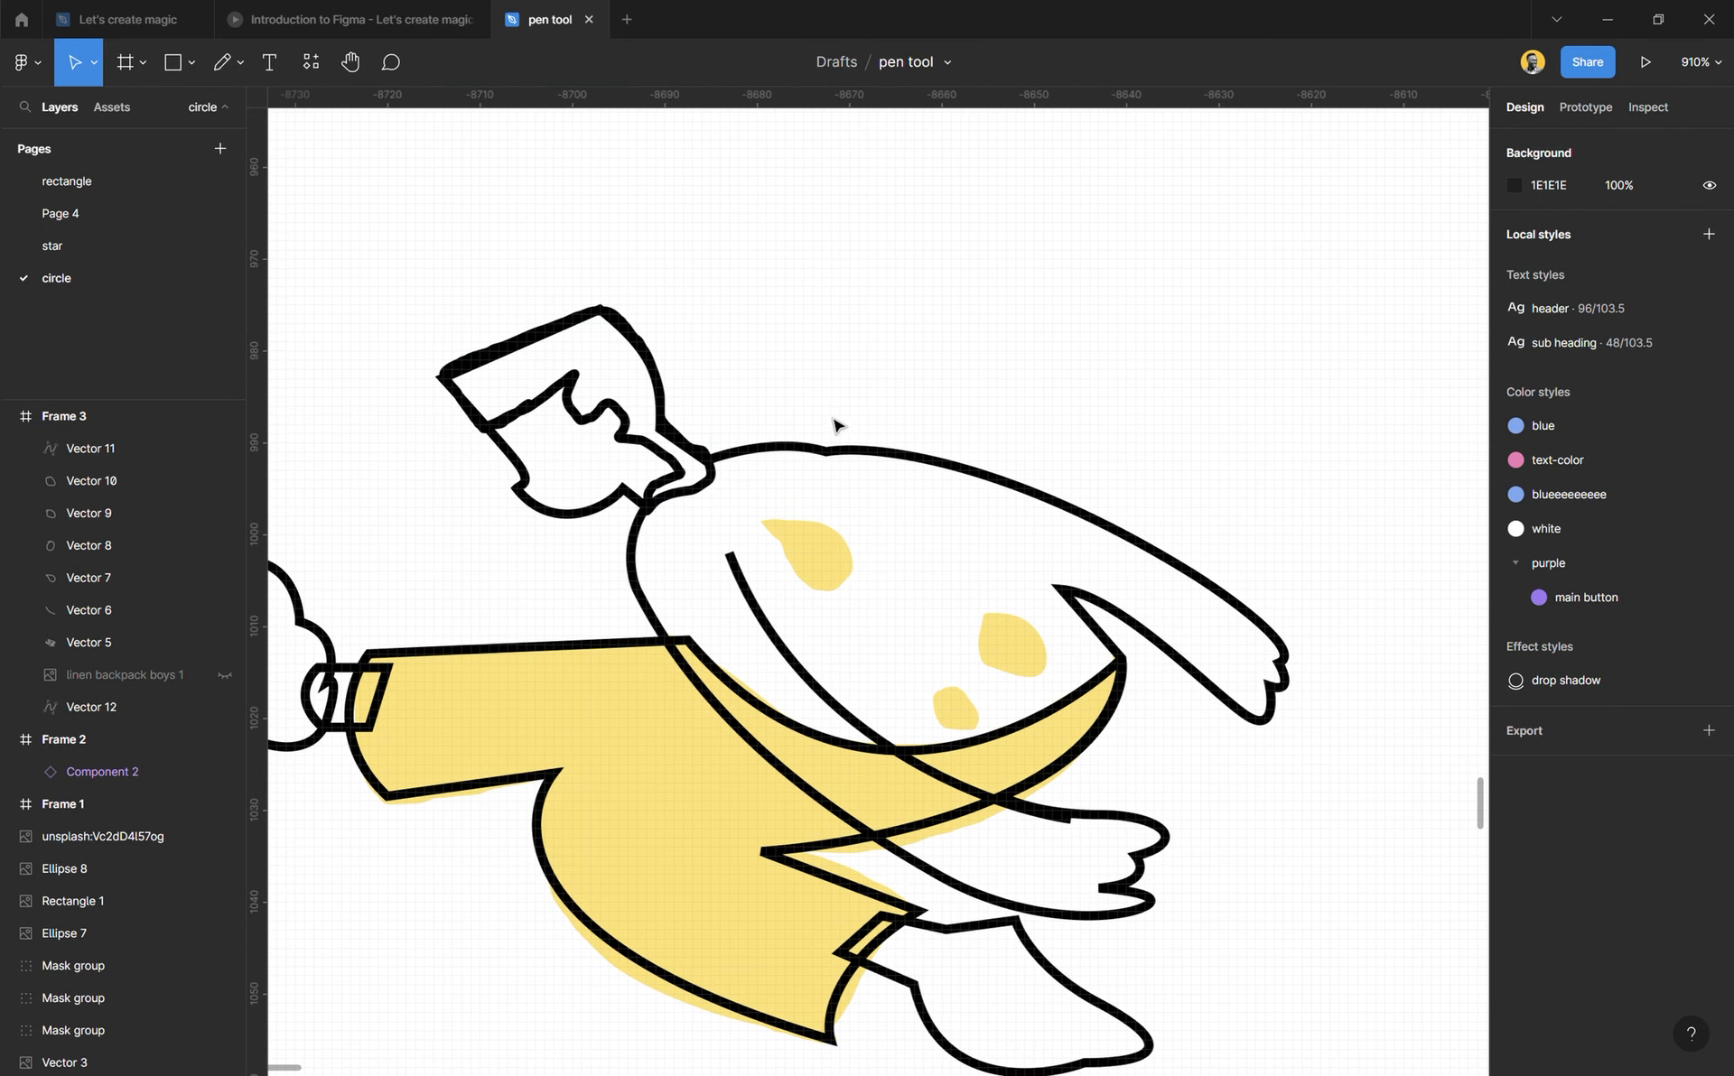
Step: In vector editing of the body outline, try moving the upper back point to X 120, Y 50.5 and the underarm point, undoing both
left_click(862, 457)
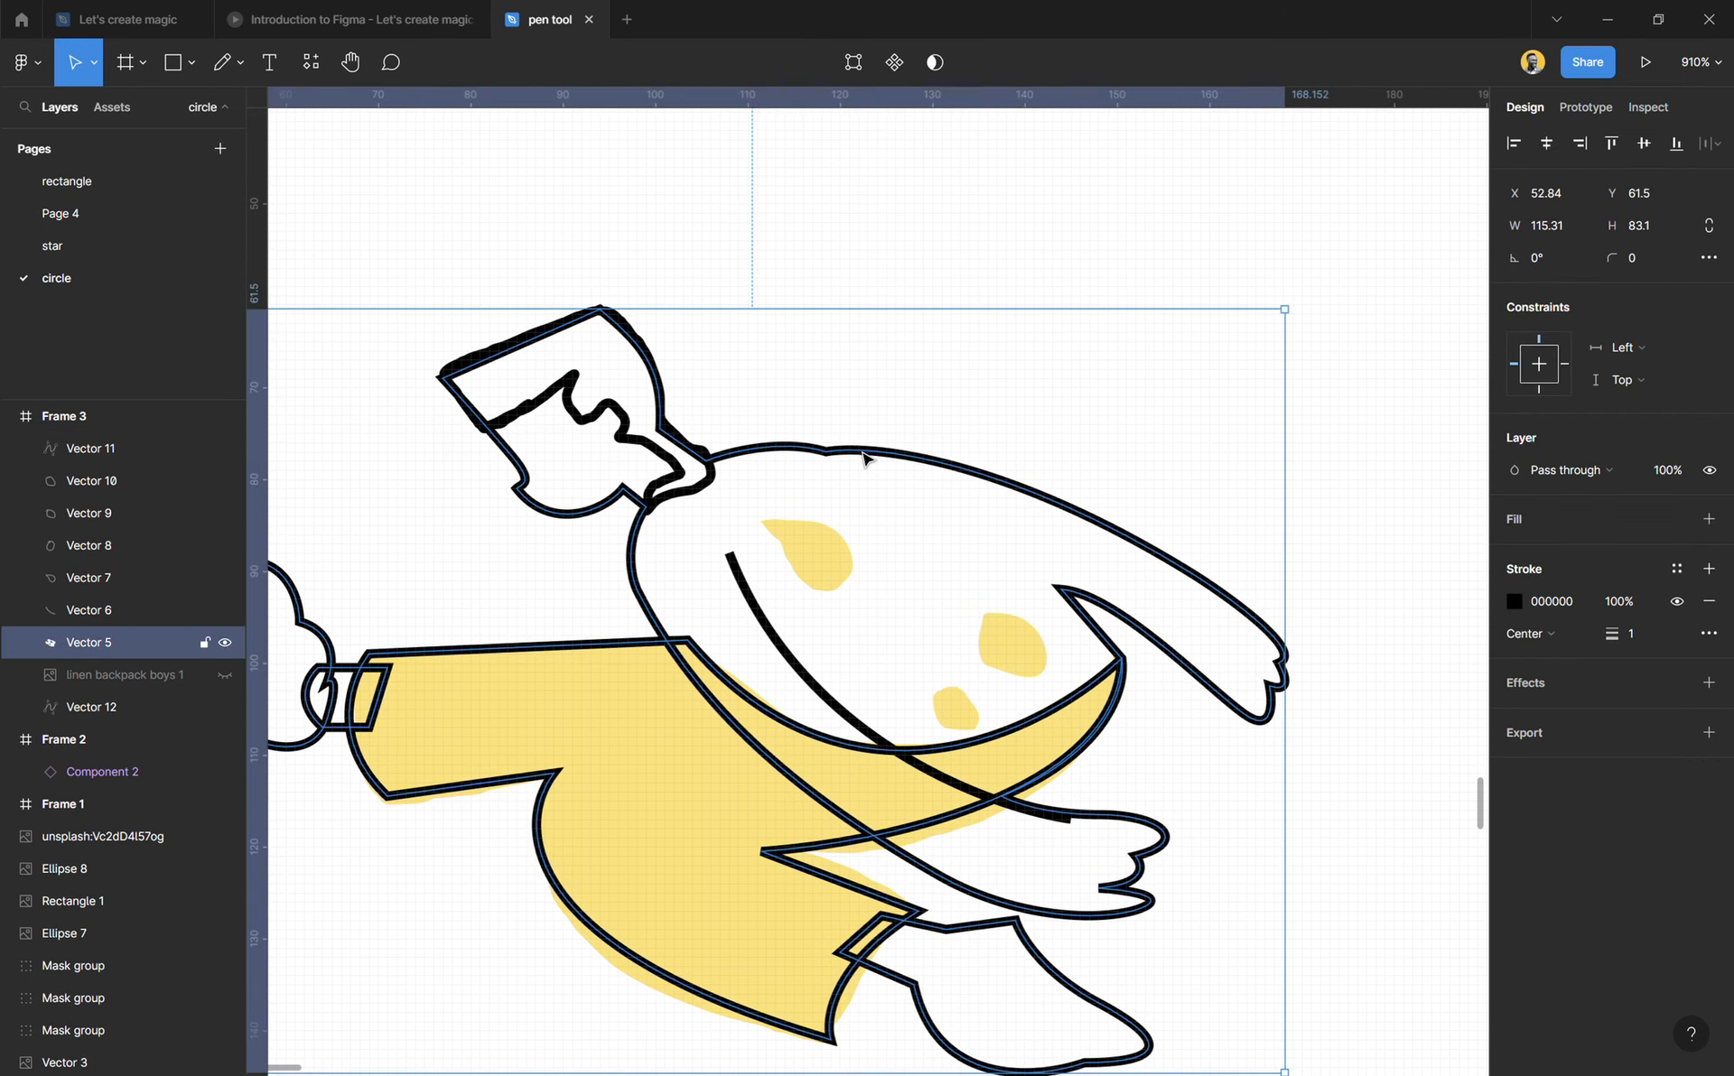
left_click(853, 64)
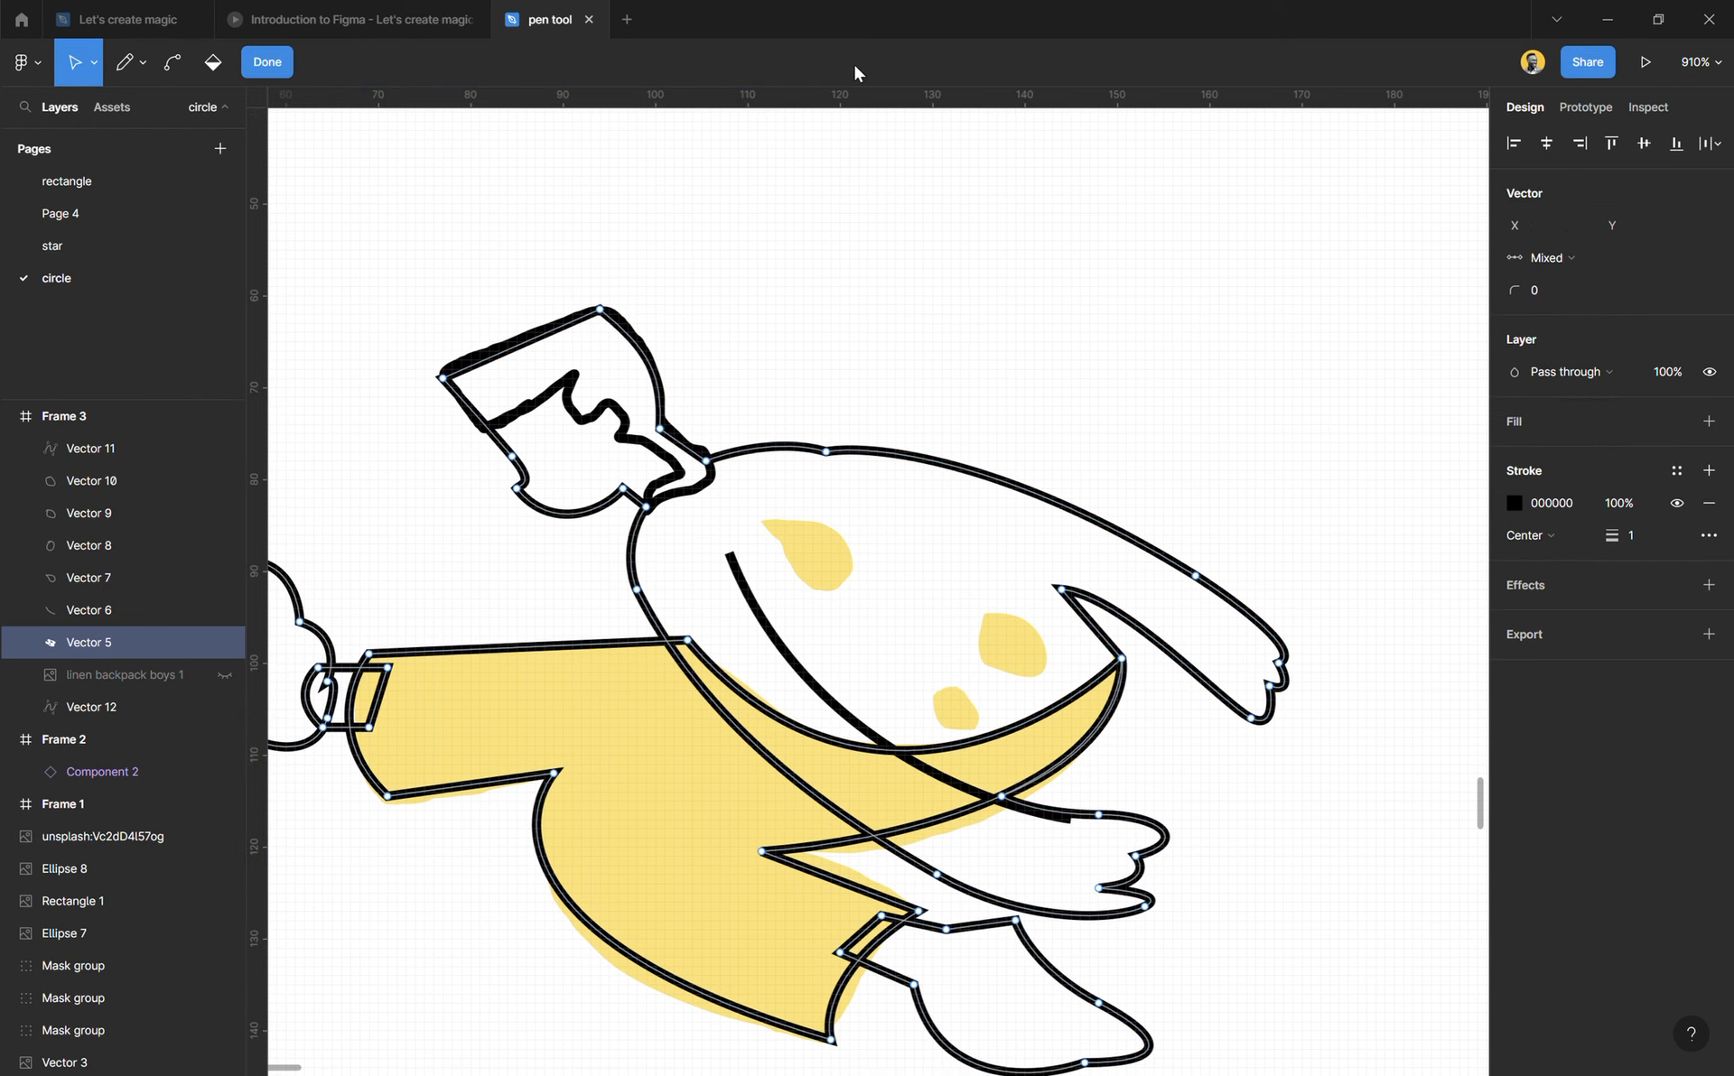
left_click_drag(835, 458, 840, 208)
key("ctrl")
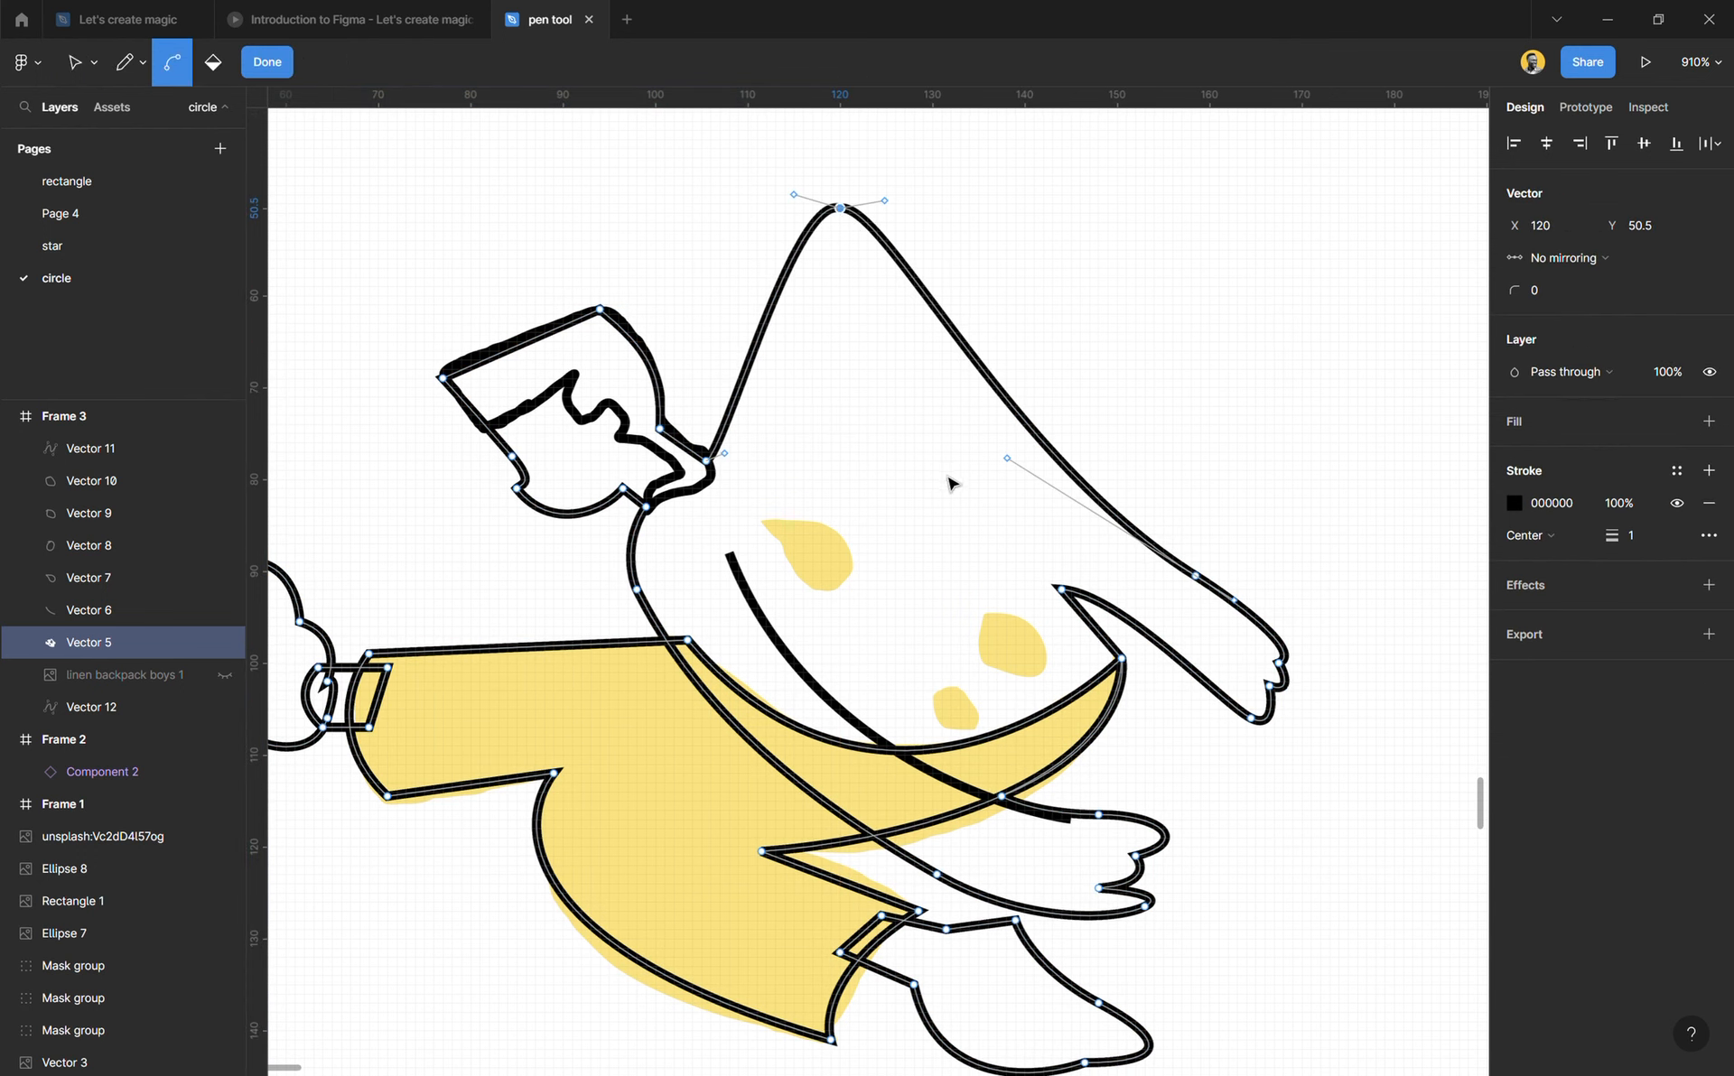
key("ctrl+z")
mouse_move(1058, 589)
left_mouse_down()
mouse_move(758, 502)
mouse_move(1052, 575)
left_mouse_up()
key("ctrl+z")
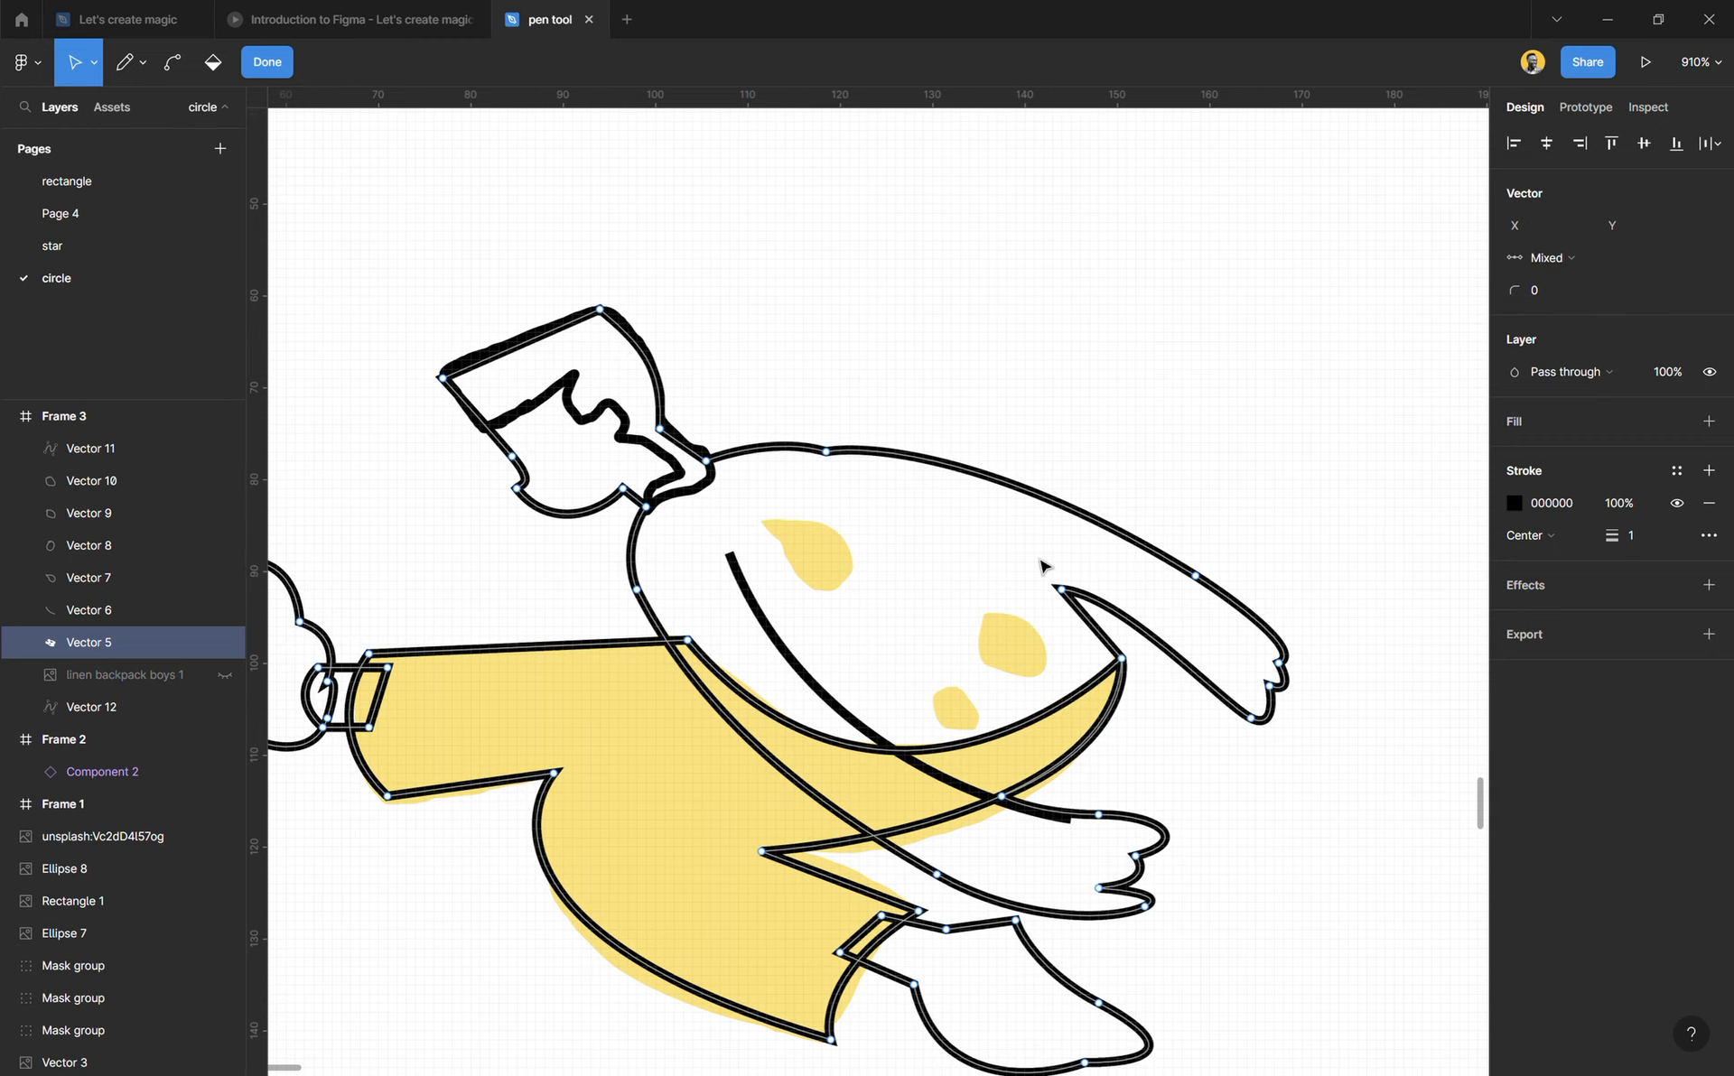
Step: Try bending the back line by pulling the upper back point's neck-side handle to X 114, Y 78.5, undo it and leave vector editing
scroll(828, 457, "up", 1)
scroll(828, 456, "up", 6)
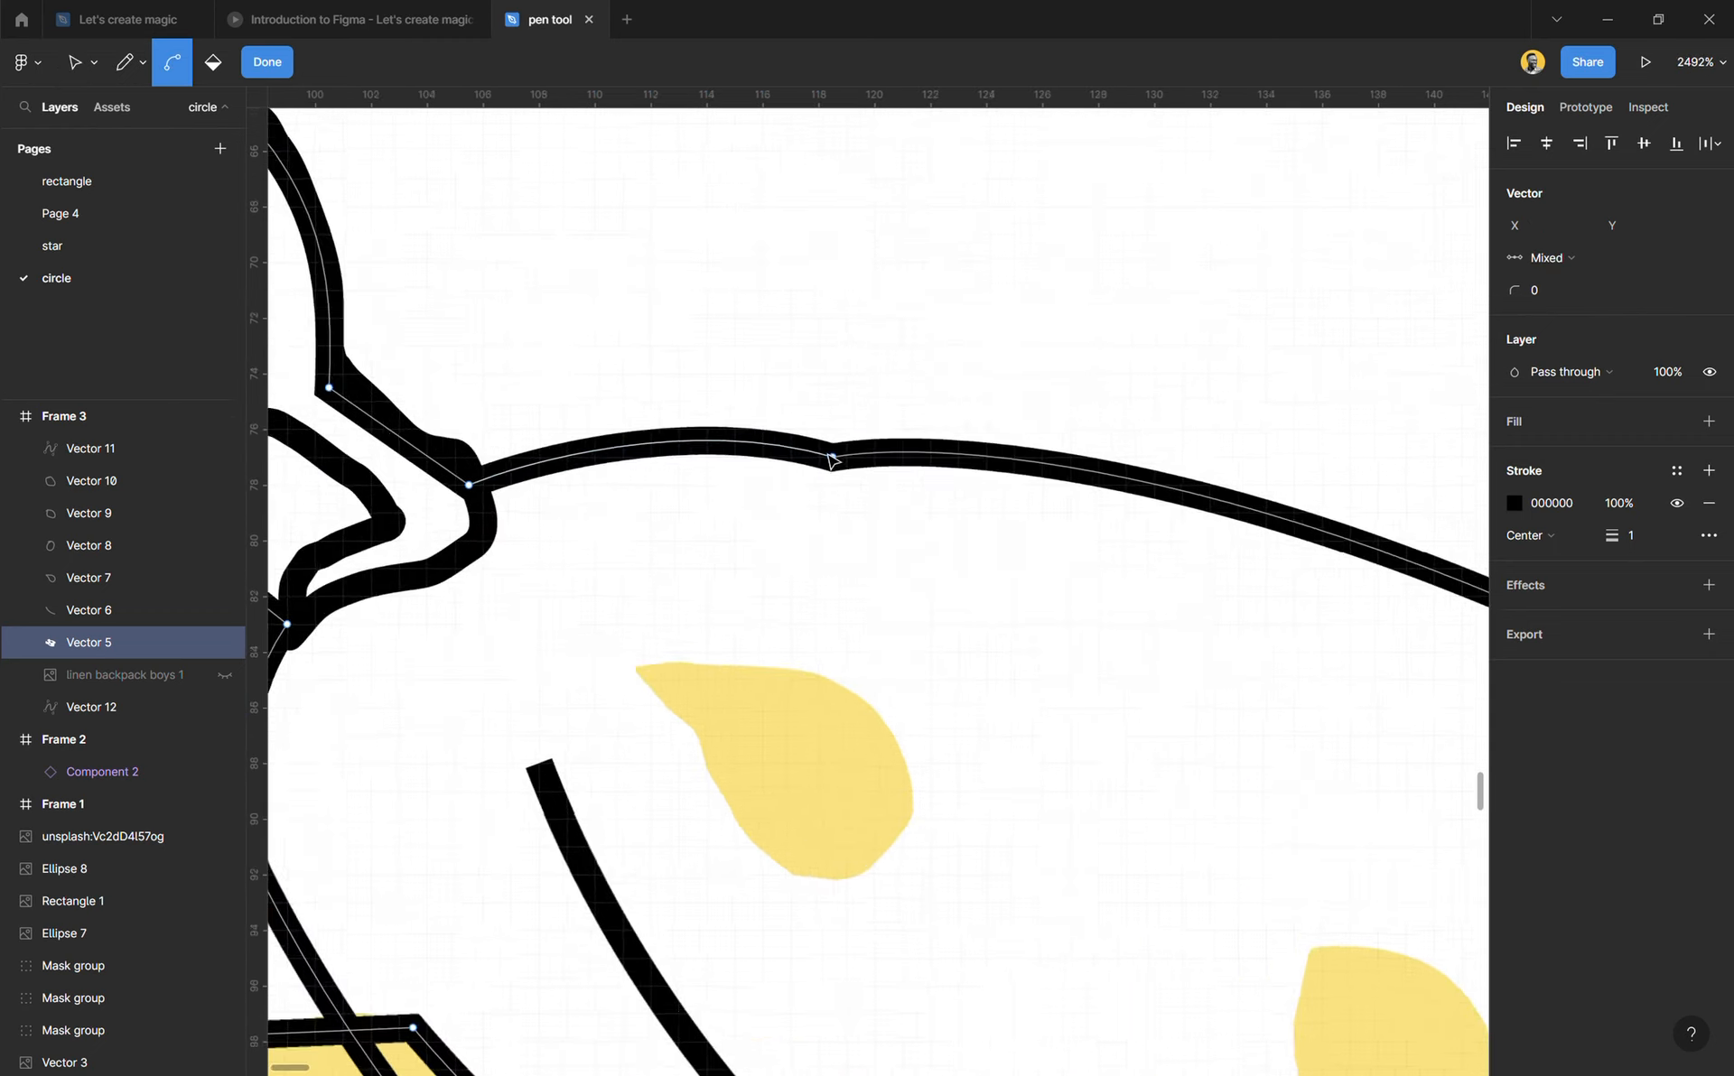
left_click(843, 468)
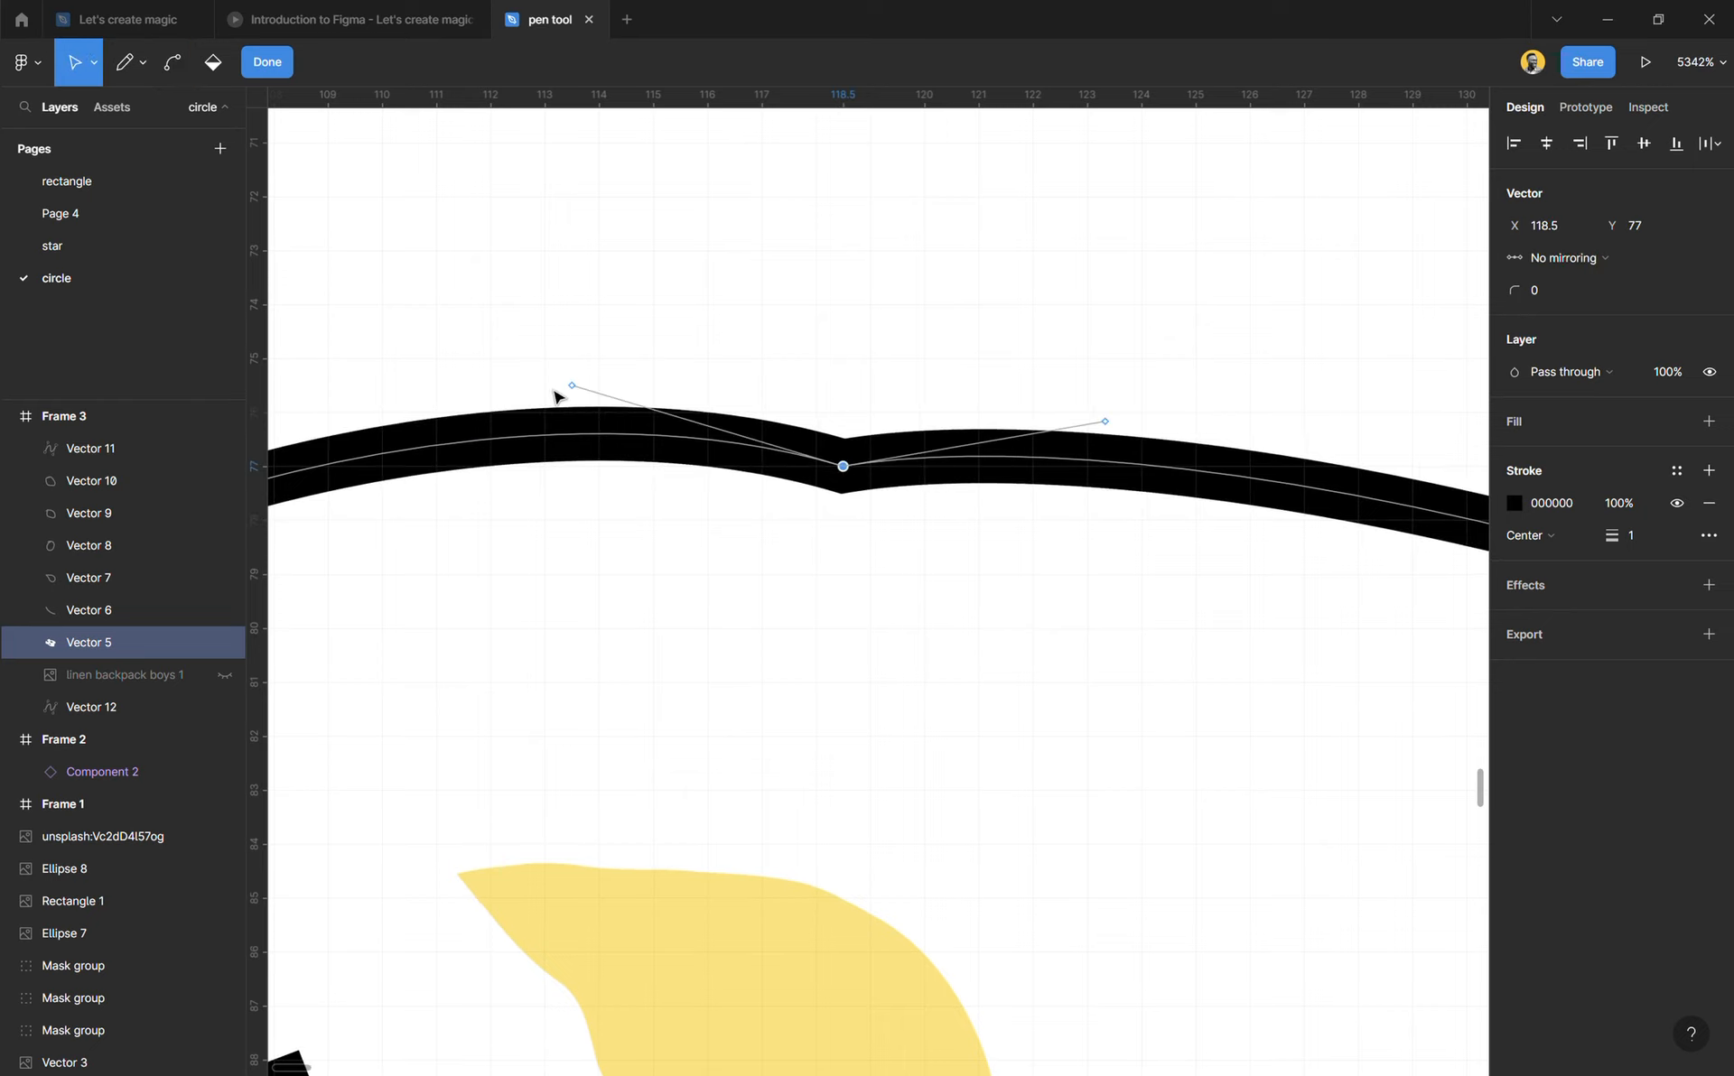
scroll(583, 387, "up", 2)
left_click_drag(566, 394, 623, 678)
key("ctrl")
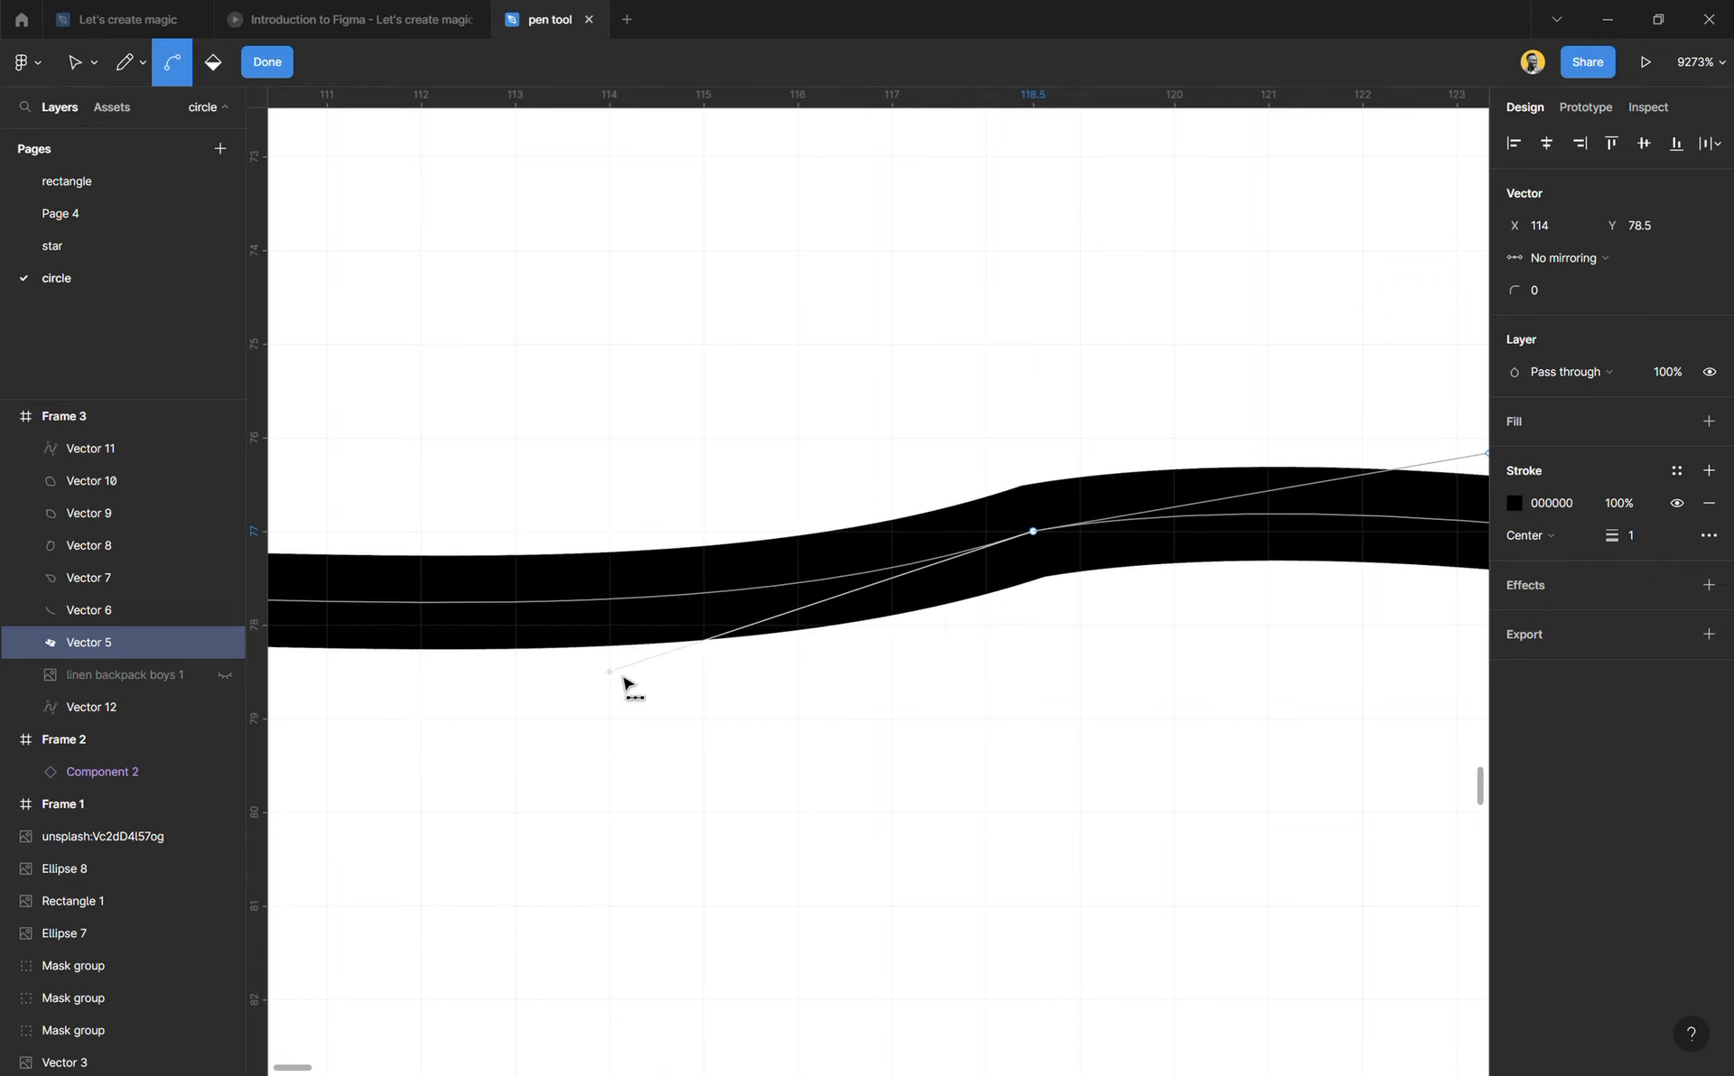
key("ctrl+z")
scroll(607, 707, "down", 5)
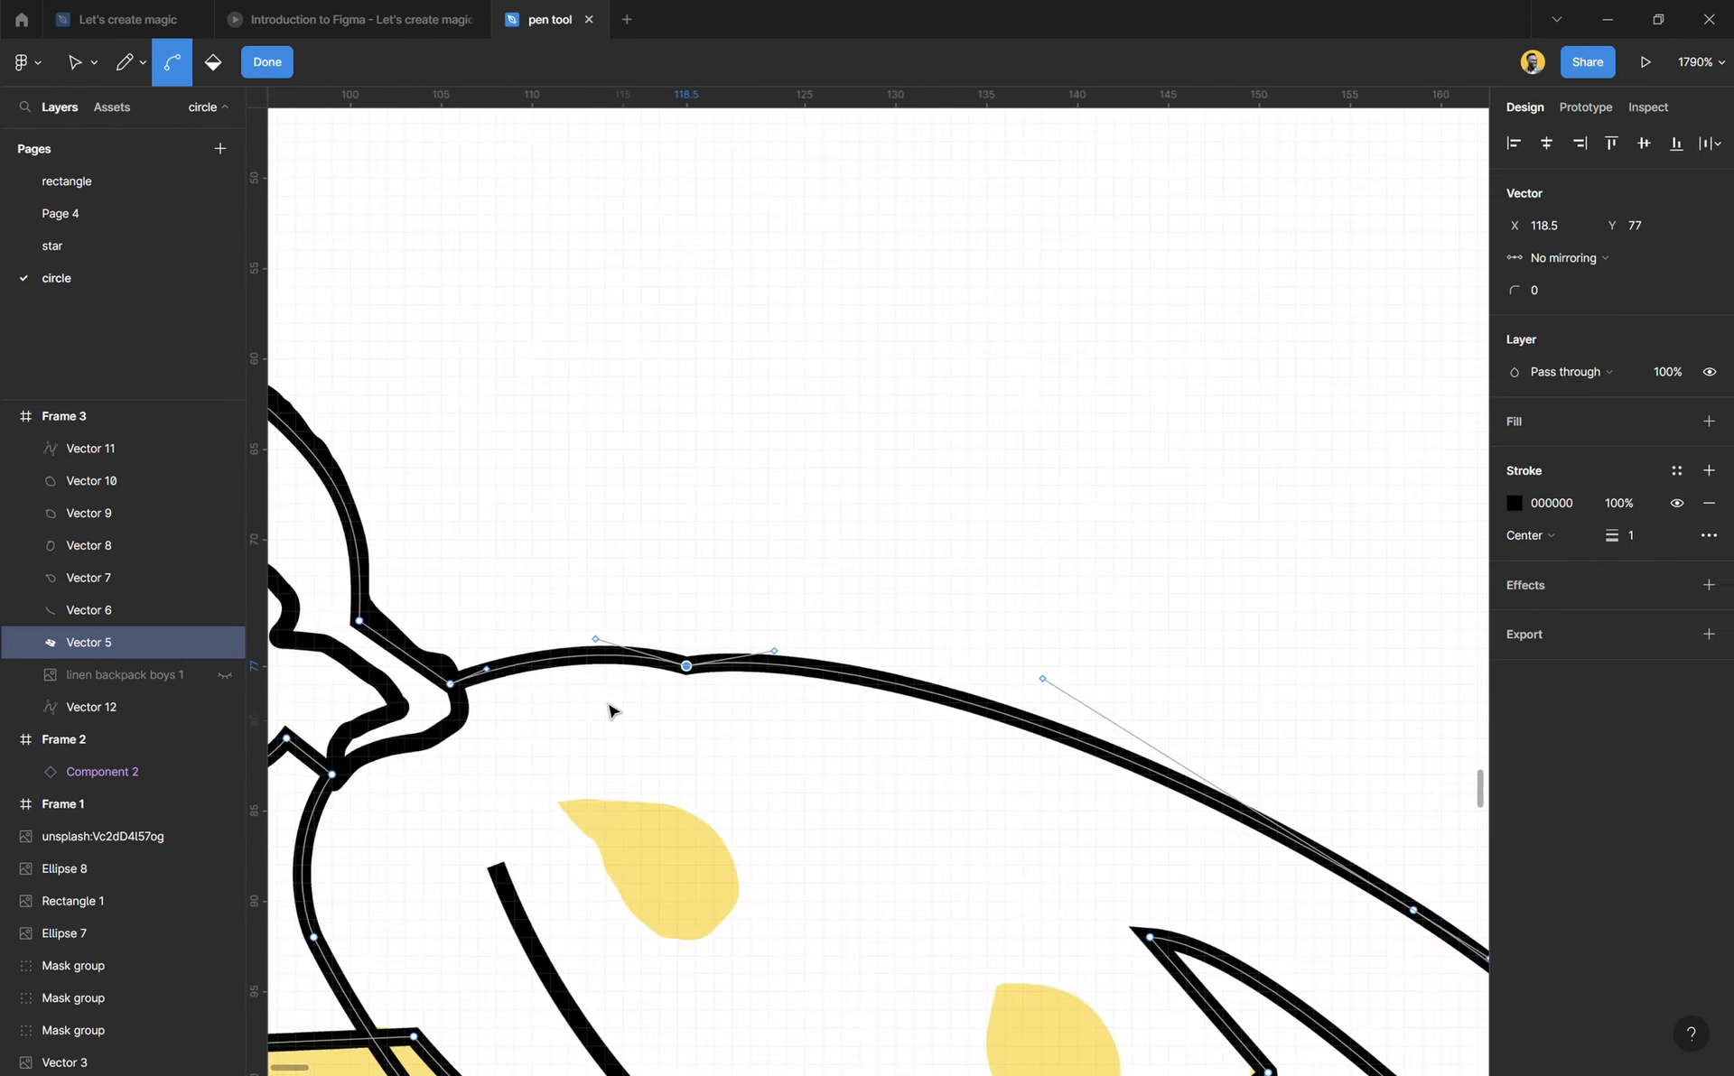
scroll(608, 708, "down", 3)
key("Escape")
scroll(474, 452, "down", 2)
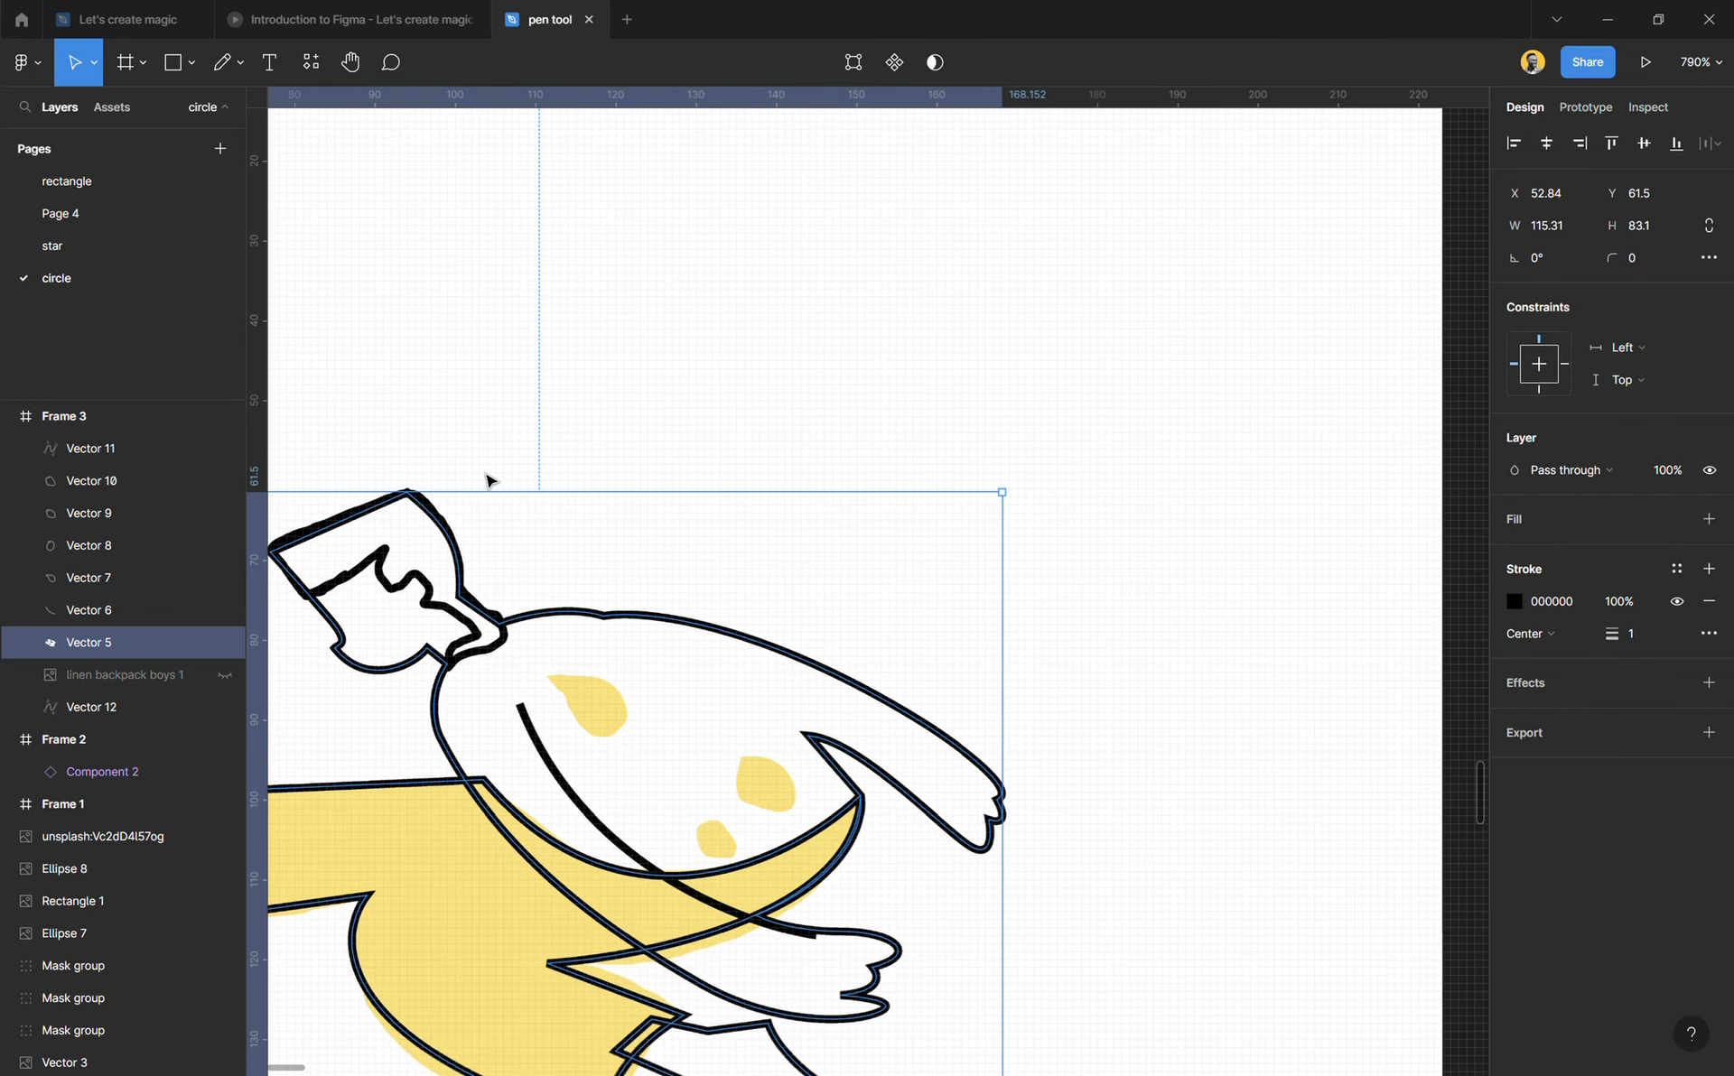
scroll(488, 479, "up", 3)
left_click(623, 503)
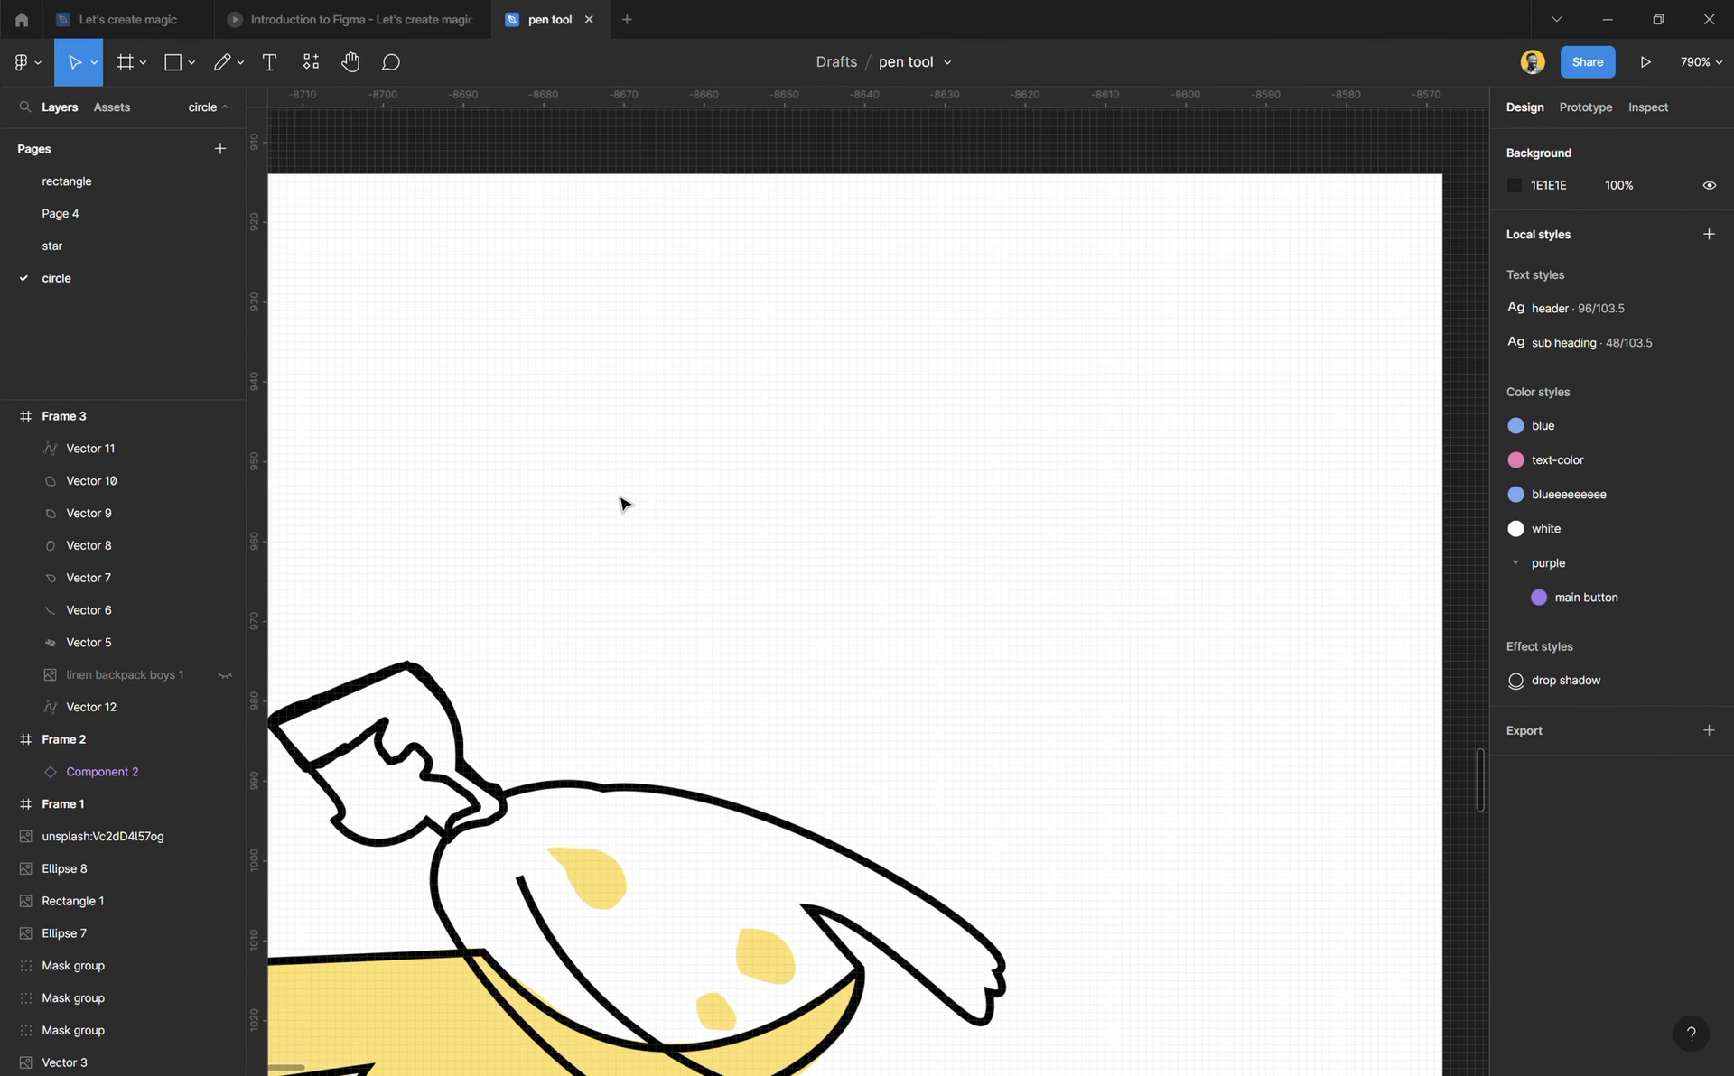
Step: Draw a closed, curved four-point Pen shape about 48.6 × 58.8 with two pointed lobes in the empty area above the figure
key("p")
left_click(615, 325)
left_click_drag(556, 393, 666, 623)
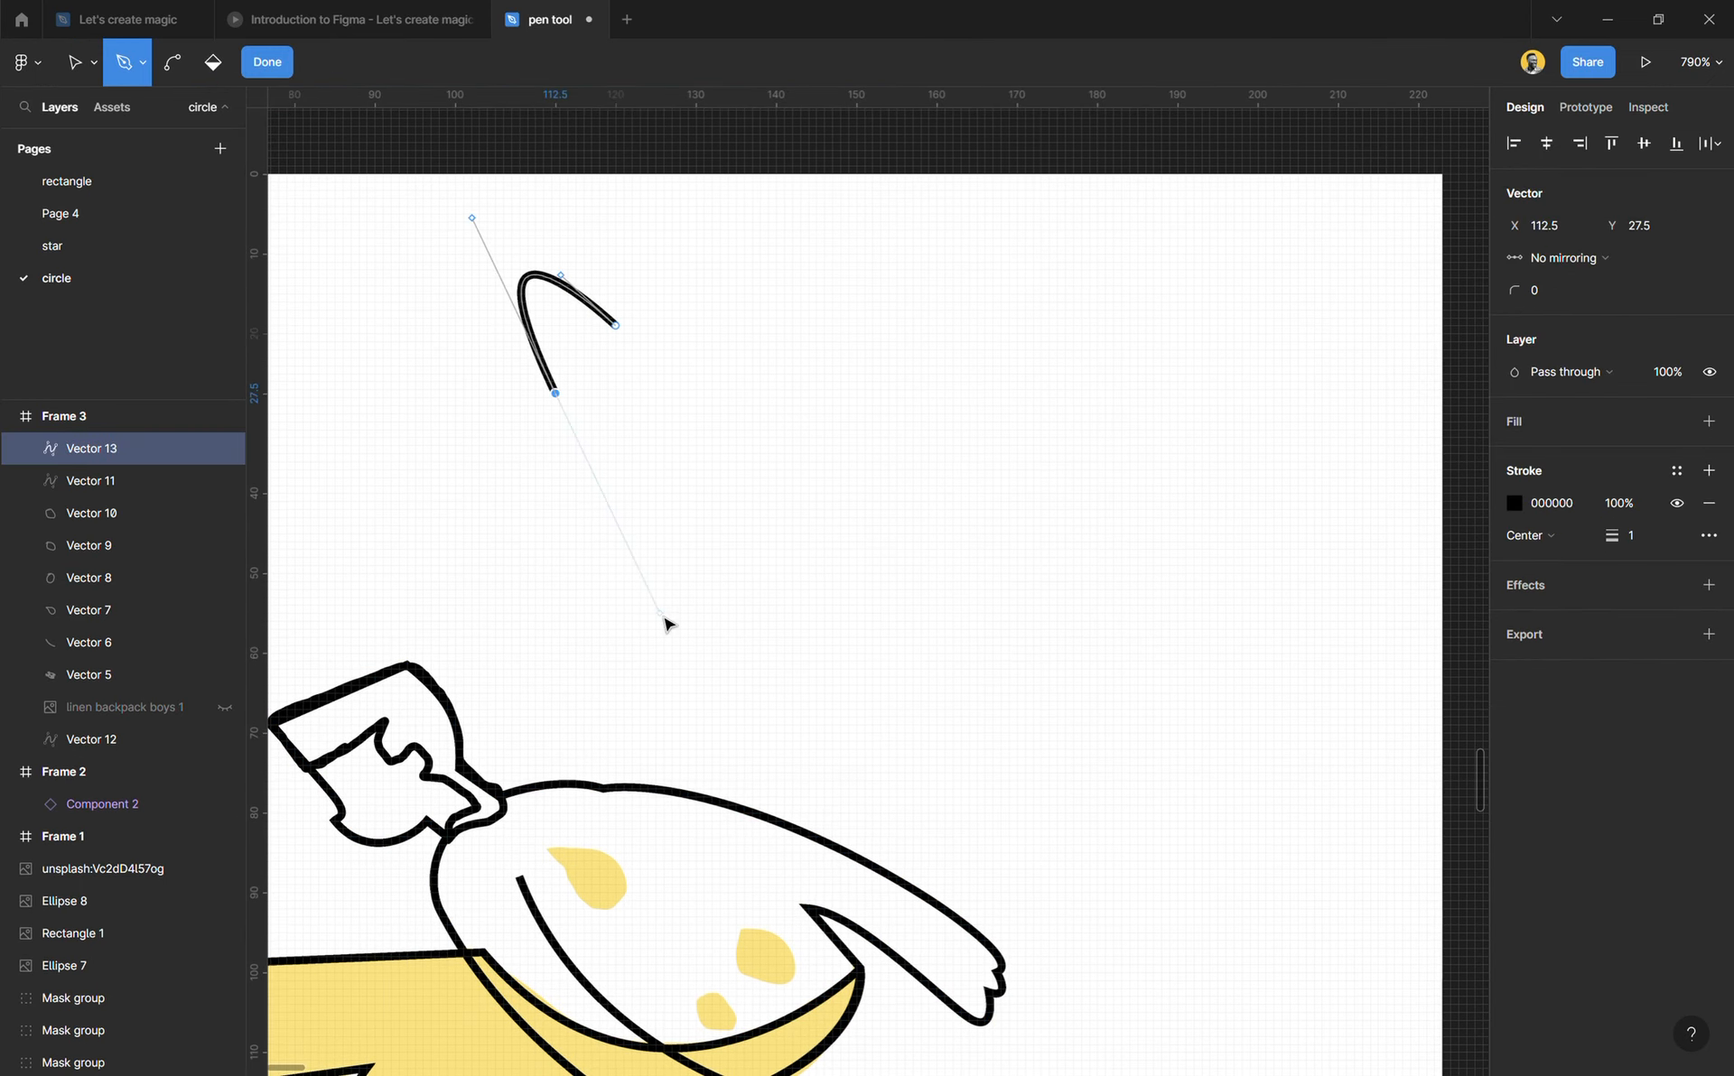
left_click_drag(506, 493, 631, 680)
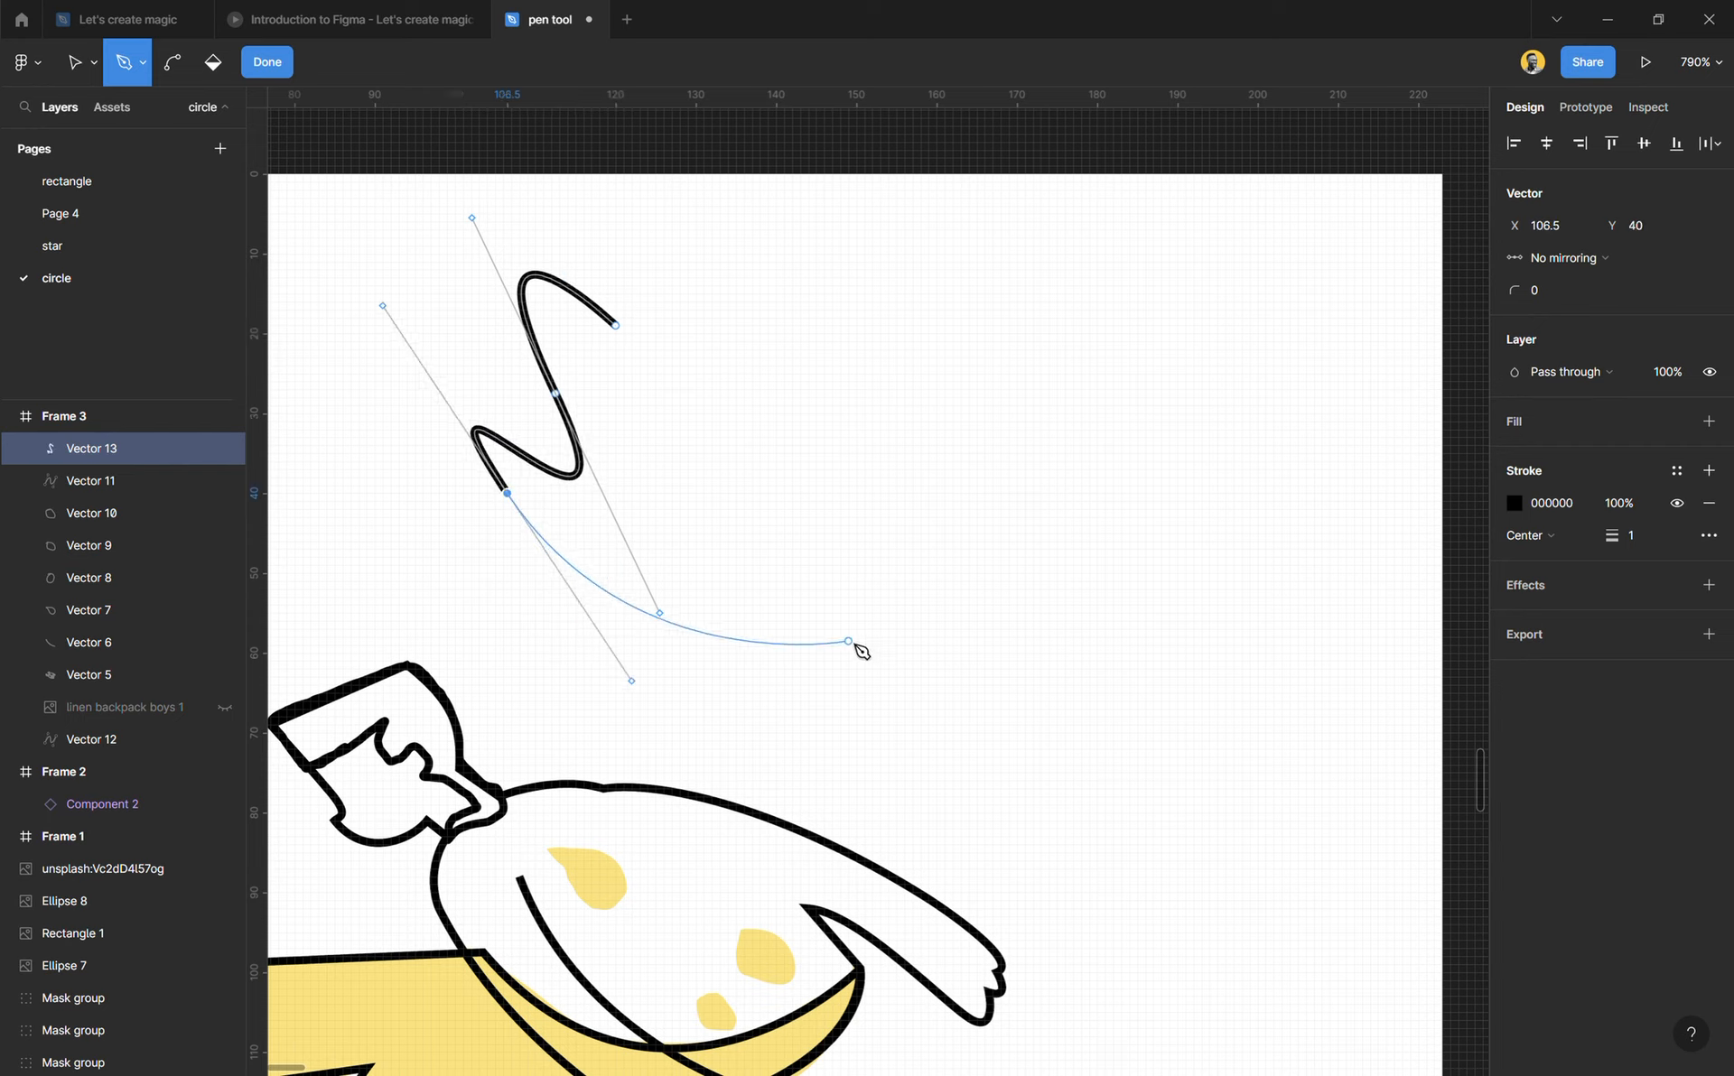
left_click_drag(847, 640, 767, 414)
left_click(615, 325)
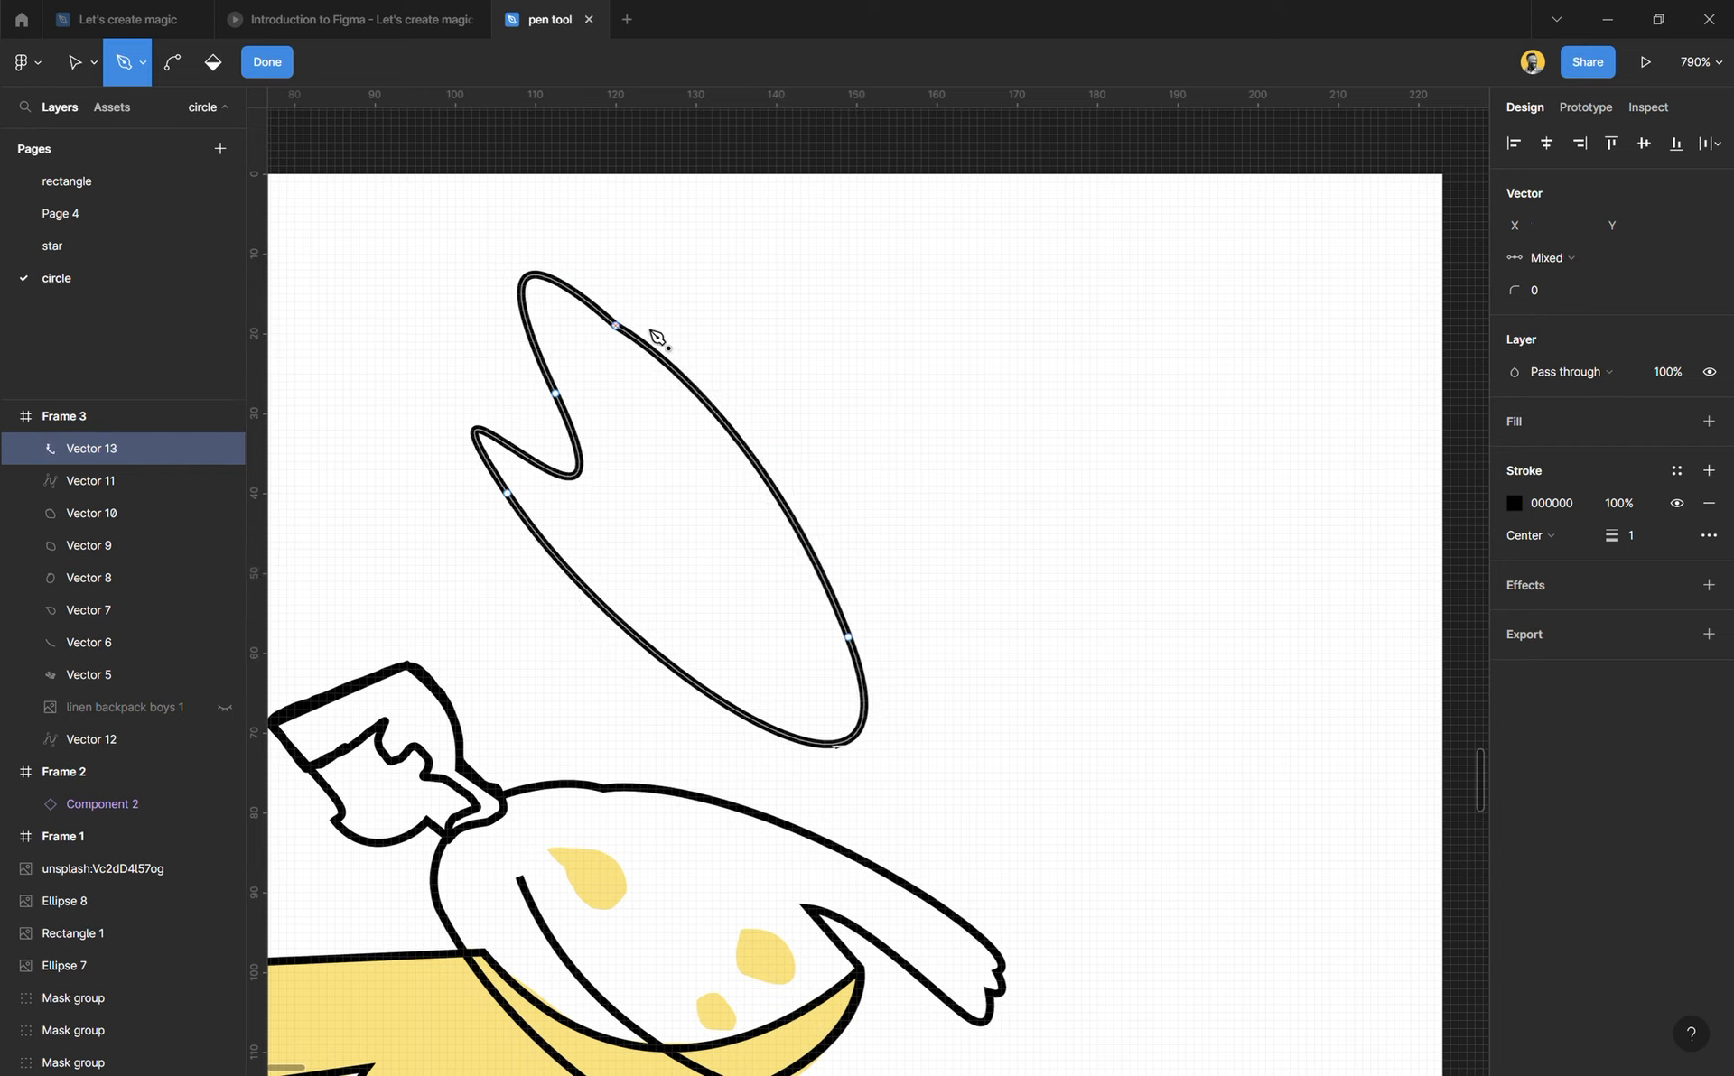
key("Escape")
left_click(1027, 521)
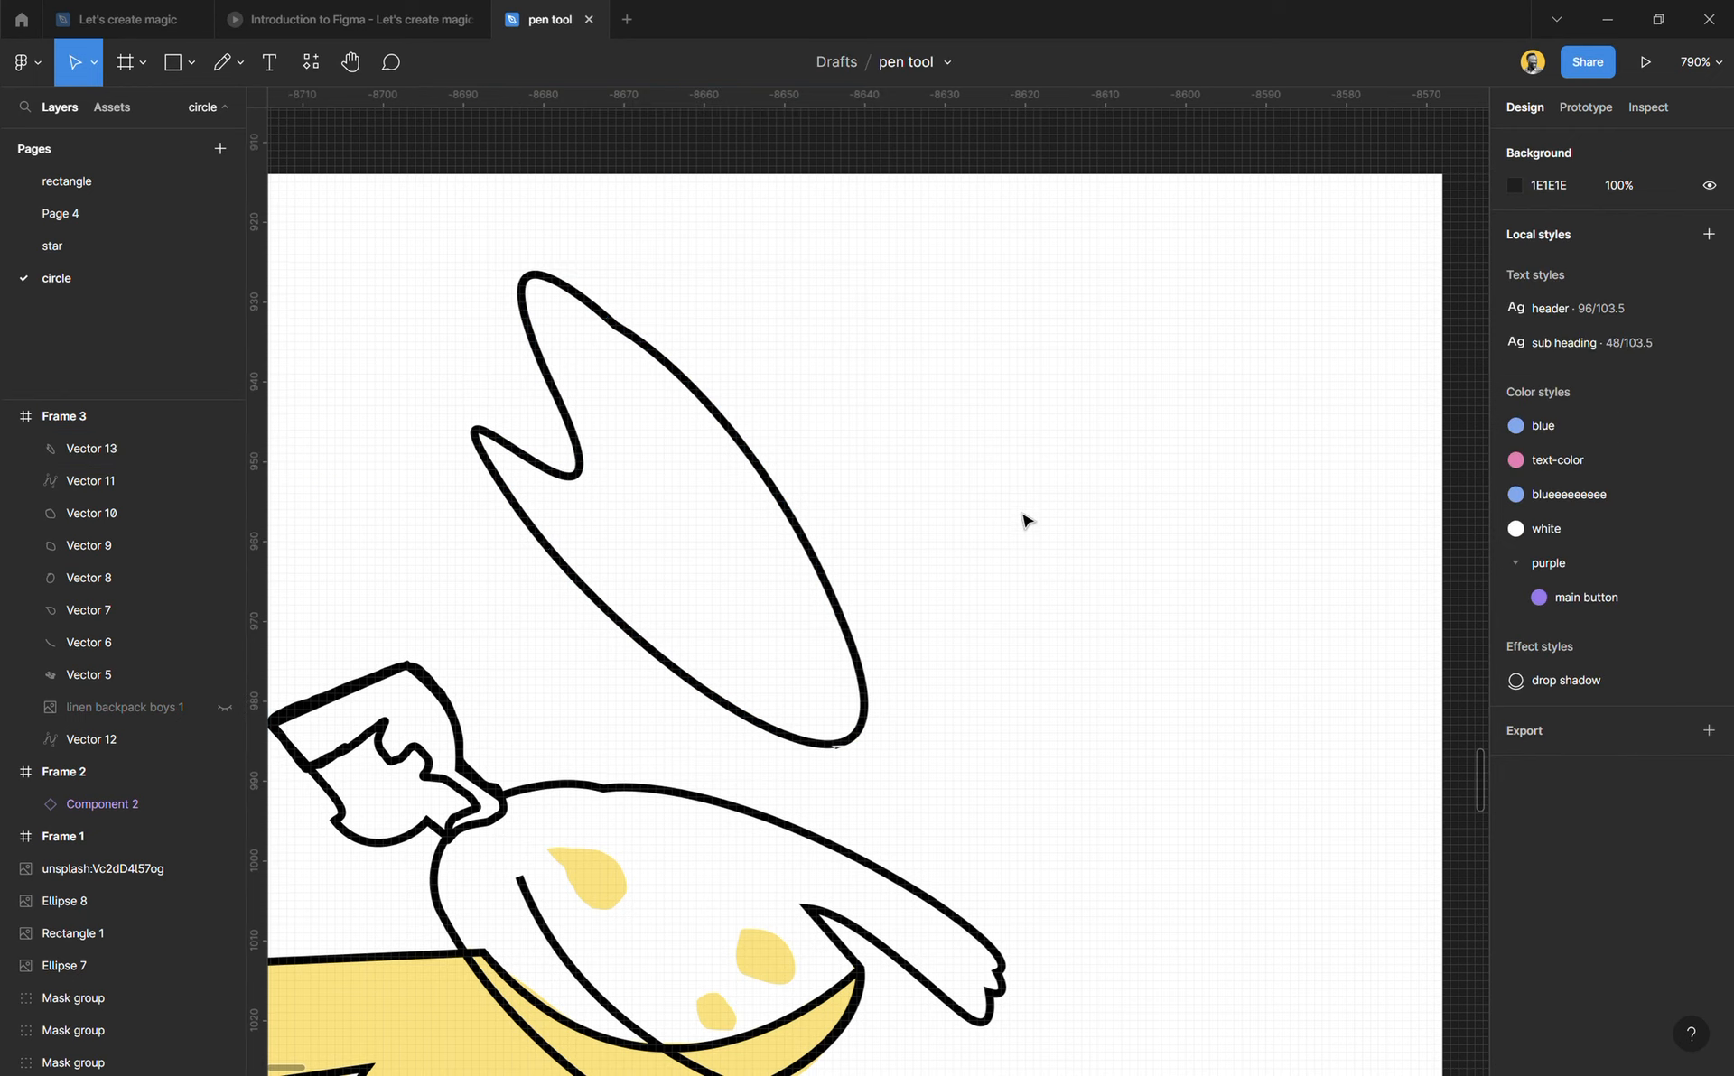
Step: Draw a smaller closed, curved four-point Pen shape about 27.8 × 28.4 beside the large lobed shape
key("p")
left_click(1056, 372)
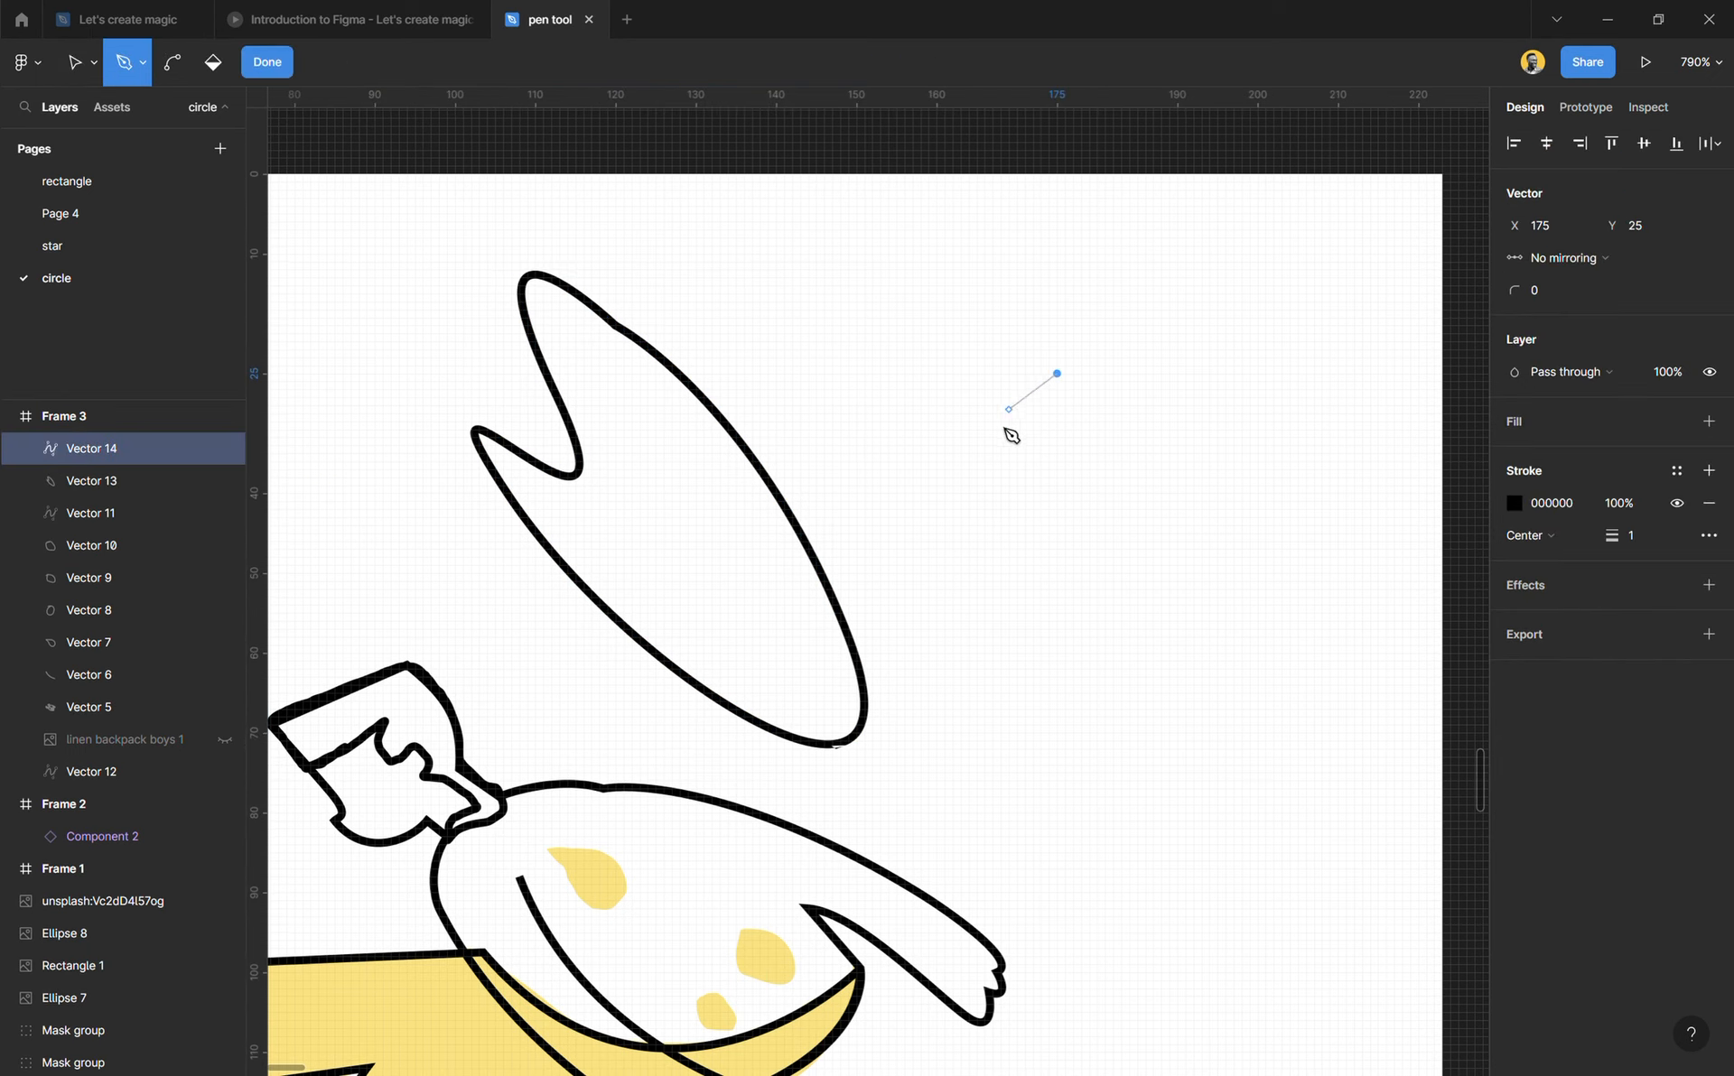
left_click_drag(1012, 516, 1113, 628)
left_click_drag(1197, 533, 1213, 454)
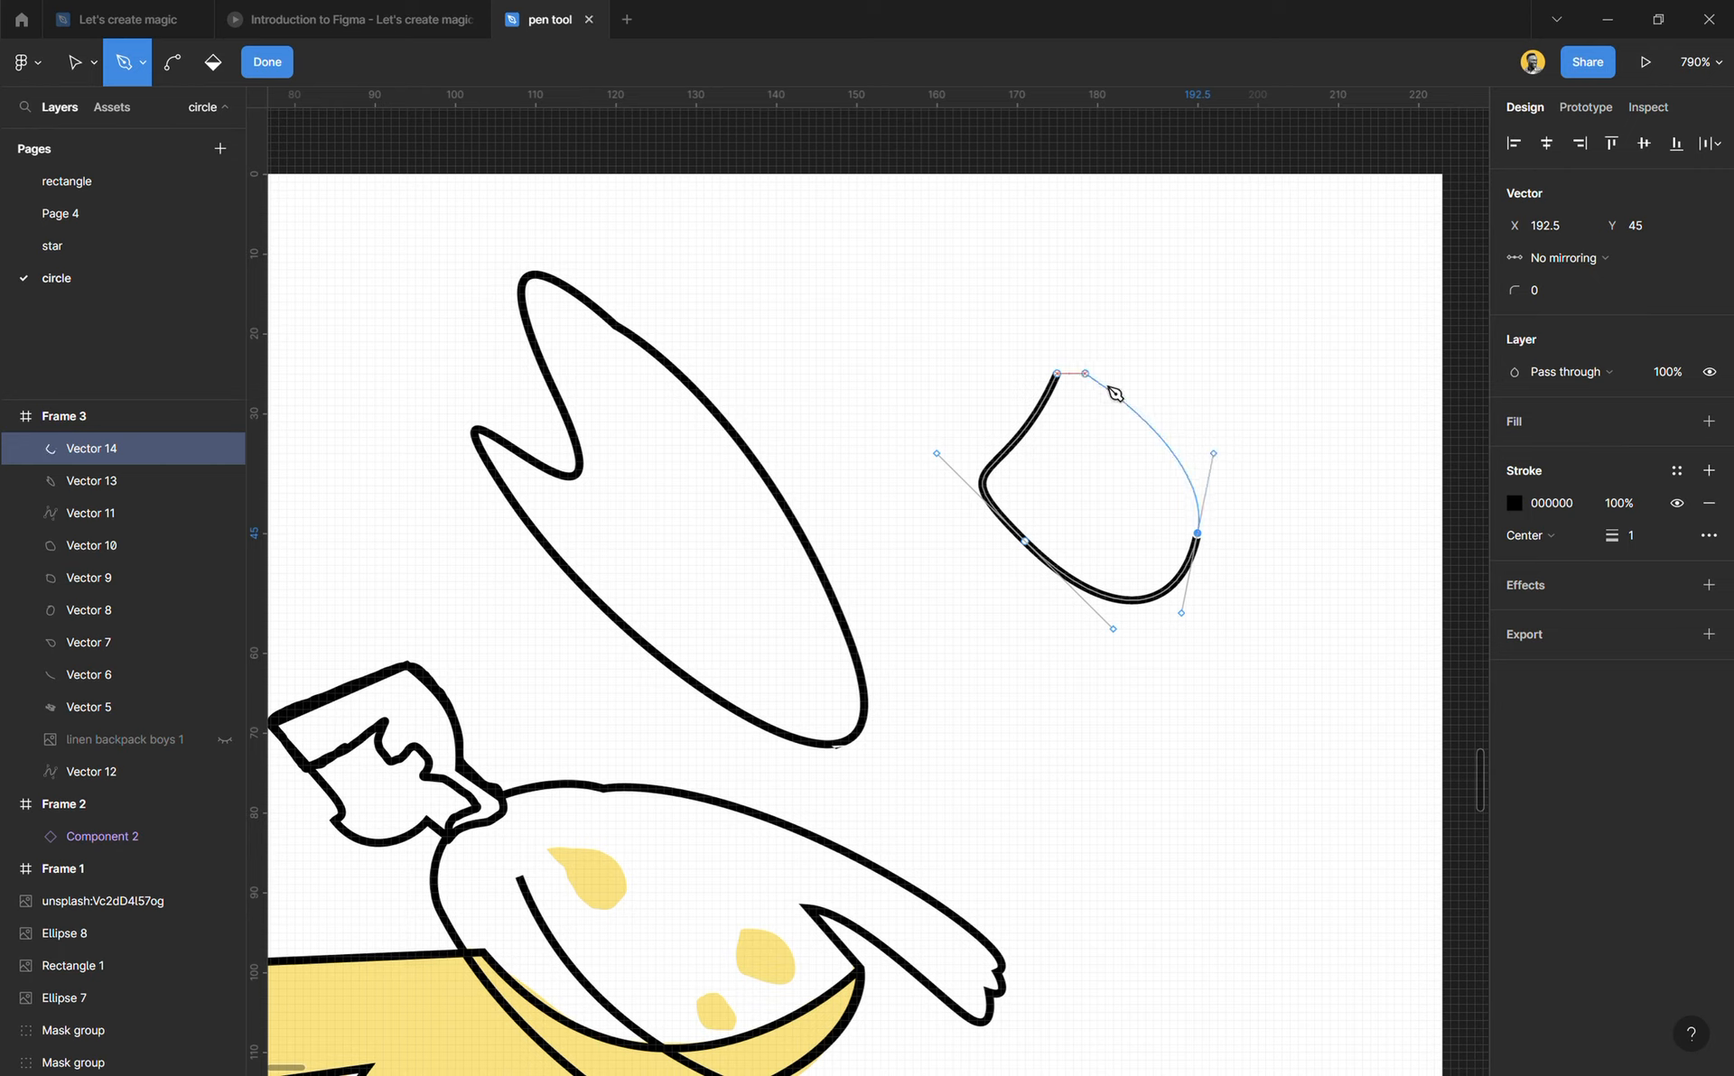
left_click_drag(1105, 501, 997, 472)
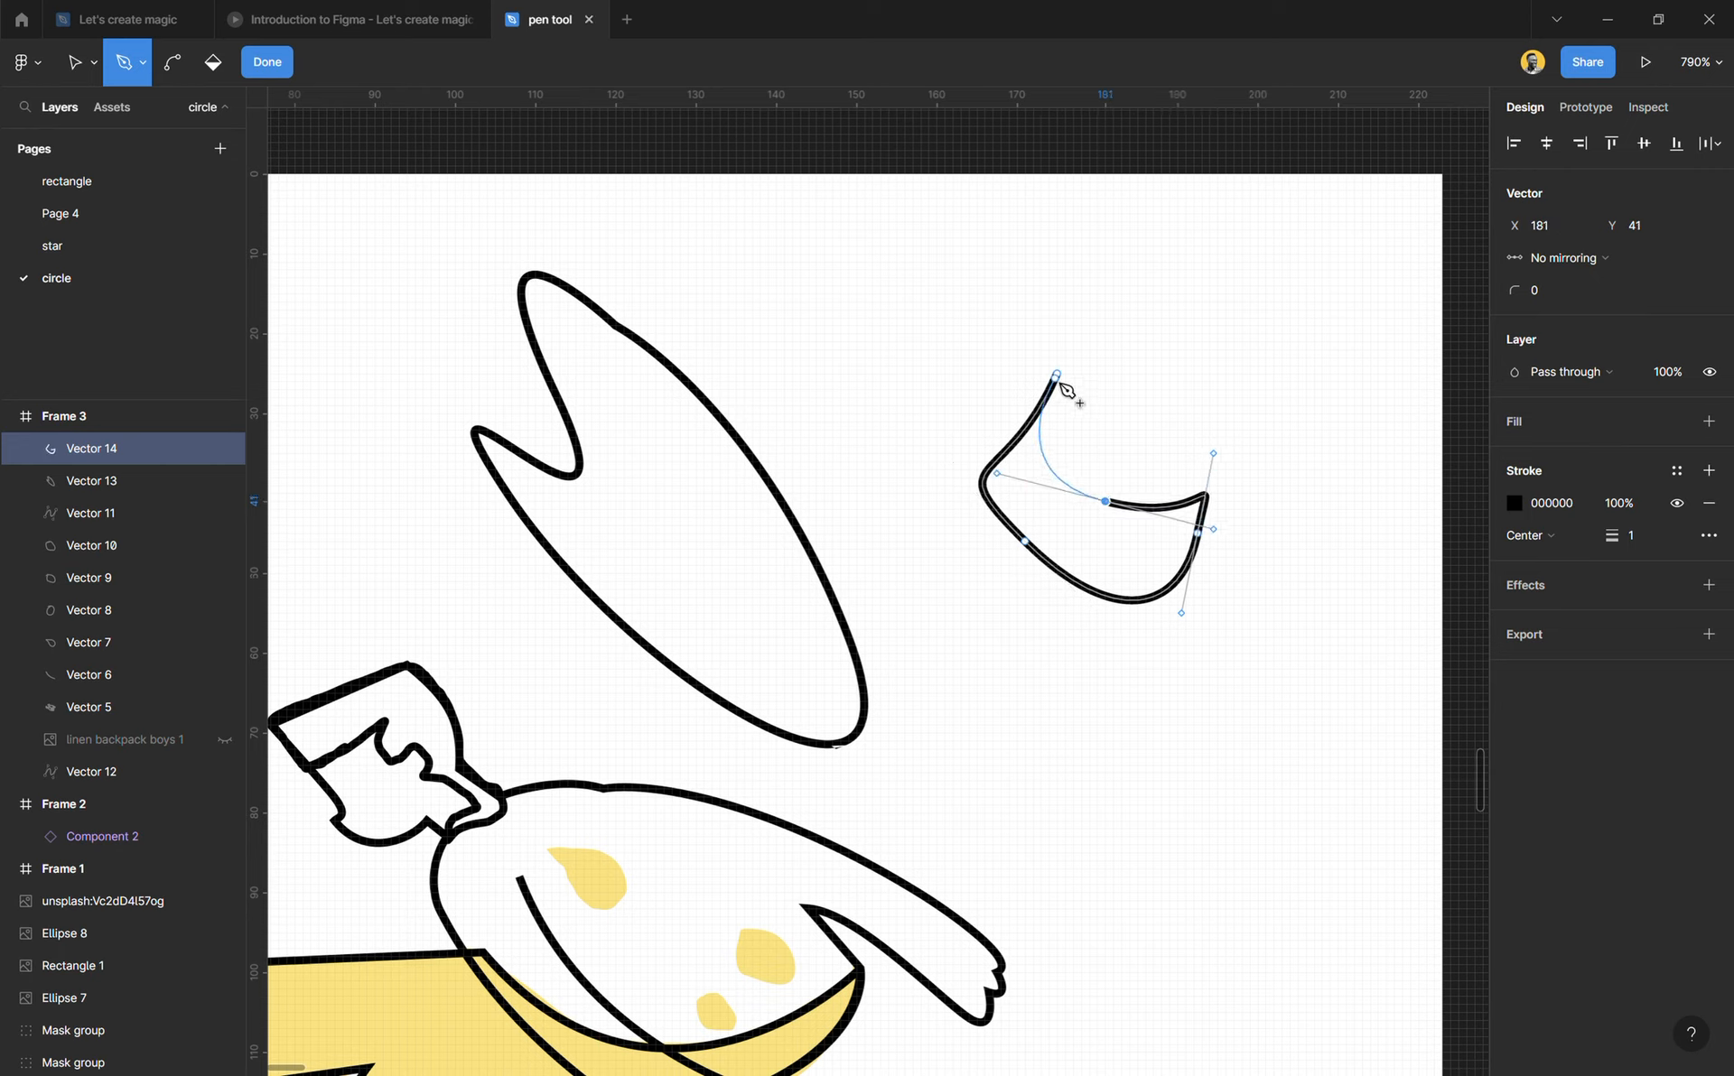
left_click_drag(1057, 372, 865, 352)
key("Escape")
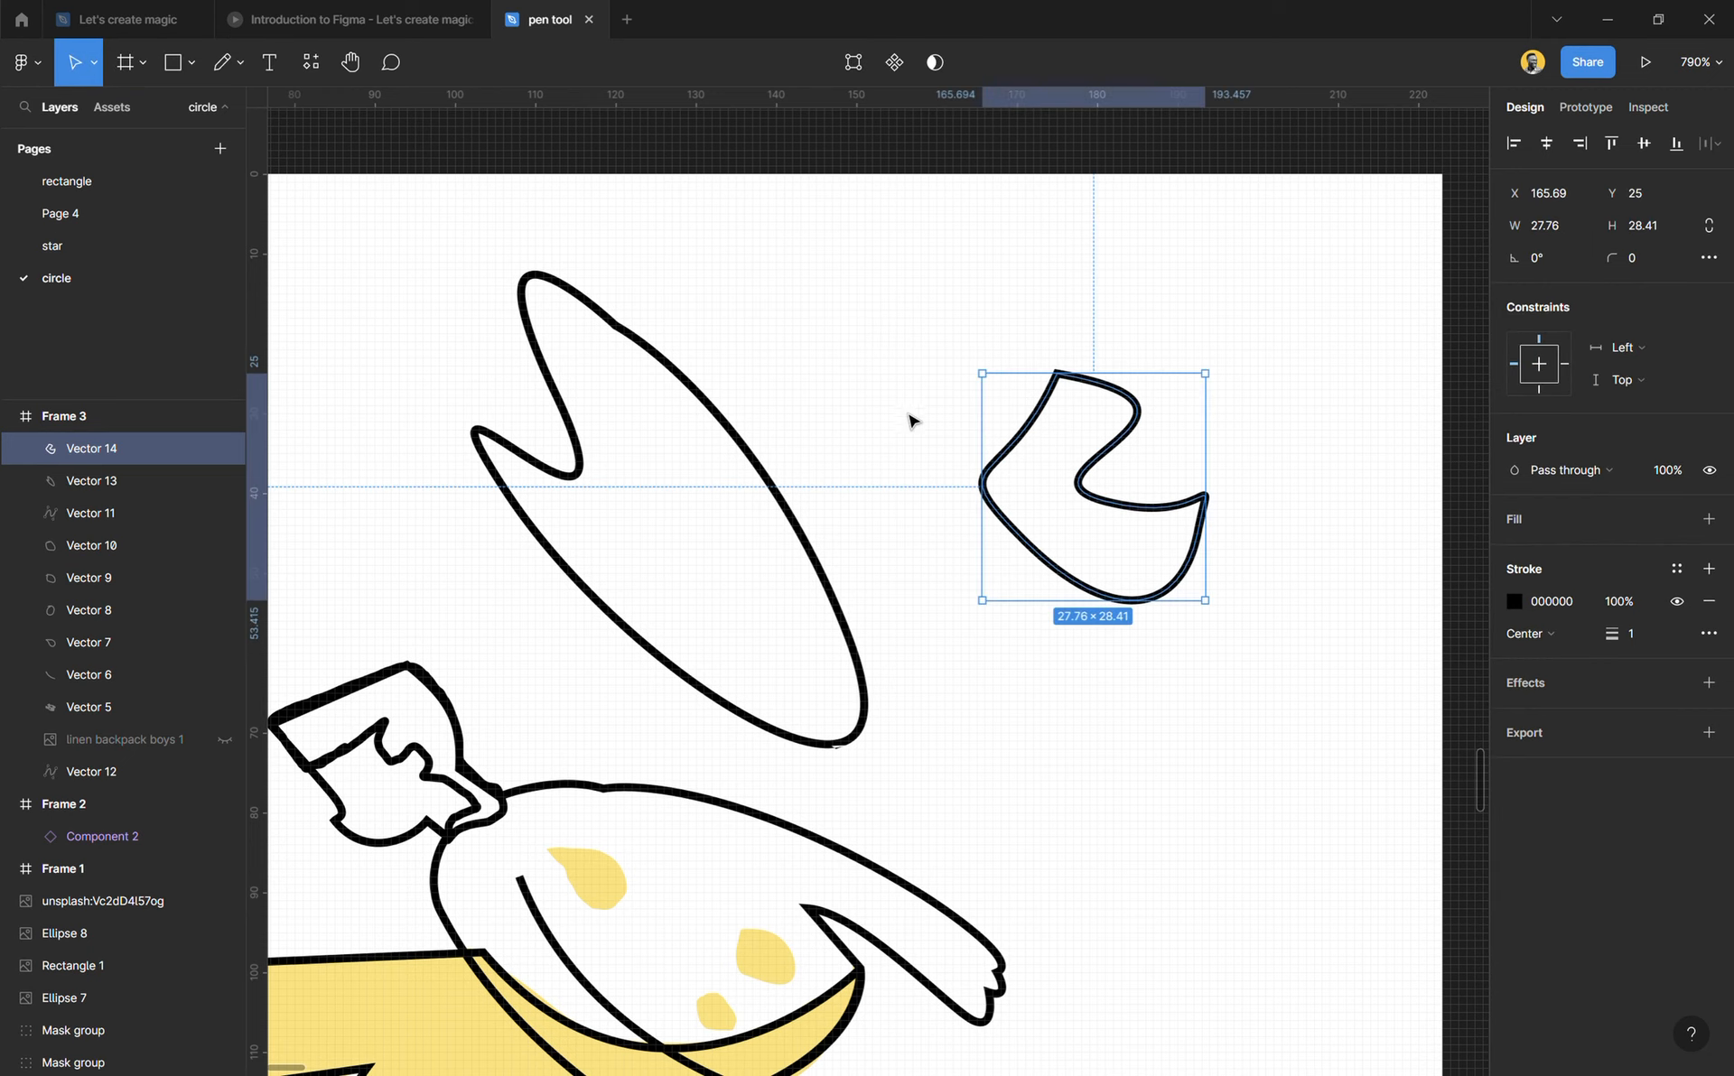
Step: Give both new Pen shapes a D9D9D9 fill and remove their strokes
left_click(754, 451, "shift")
left_click(1709, 601)
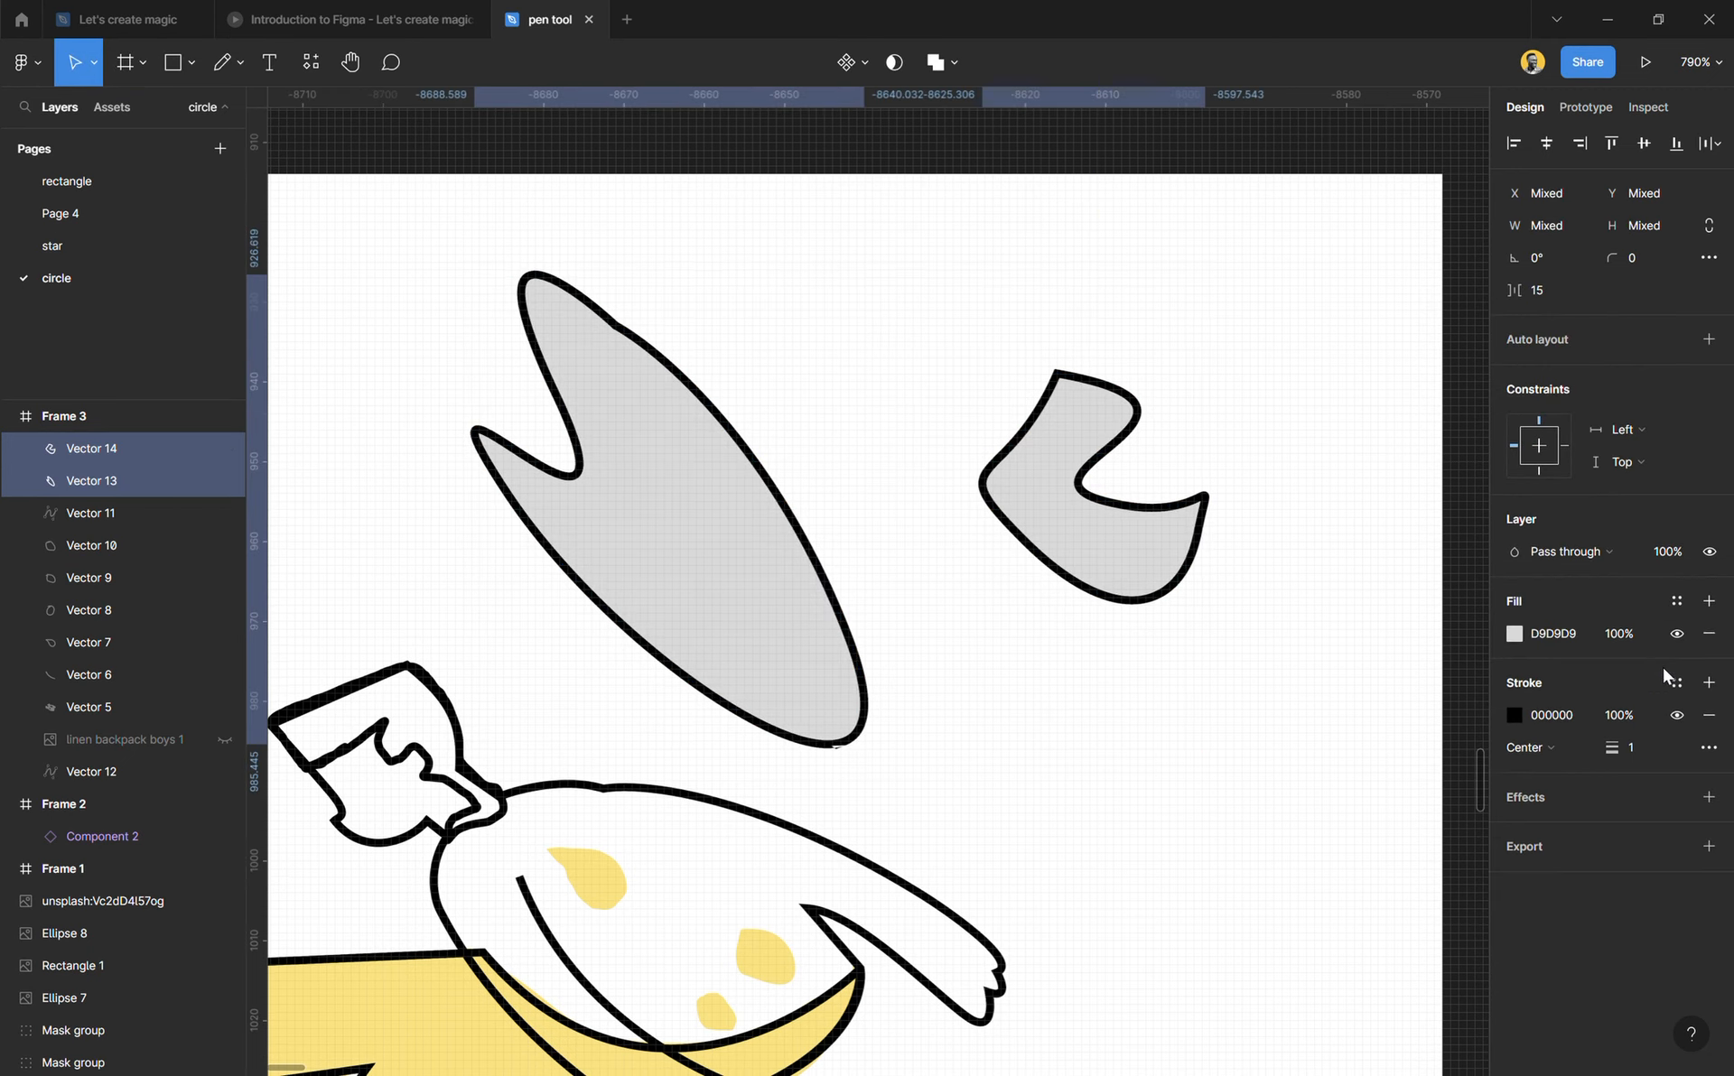
left_click(1708, 715)
Step: Place the small shape inside the large one at X 115, Y 34, fill it with sampled black 000000 and resize it to 22 × 22
left_click(1140, 553)
left_click_drag(1146, 556, 708, 675)
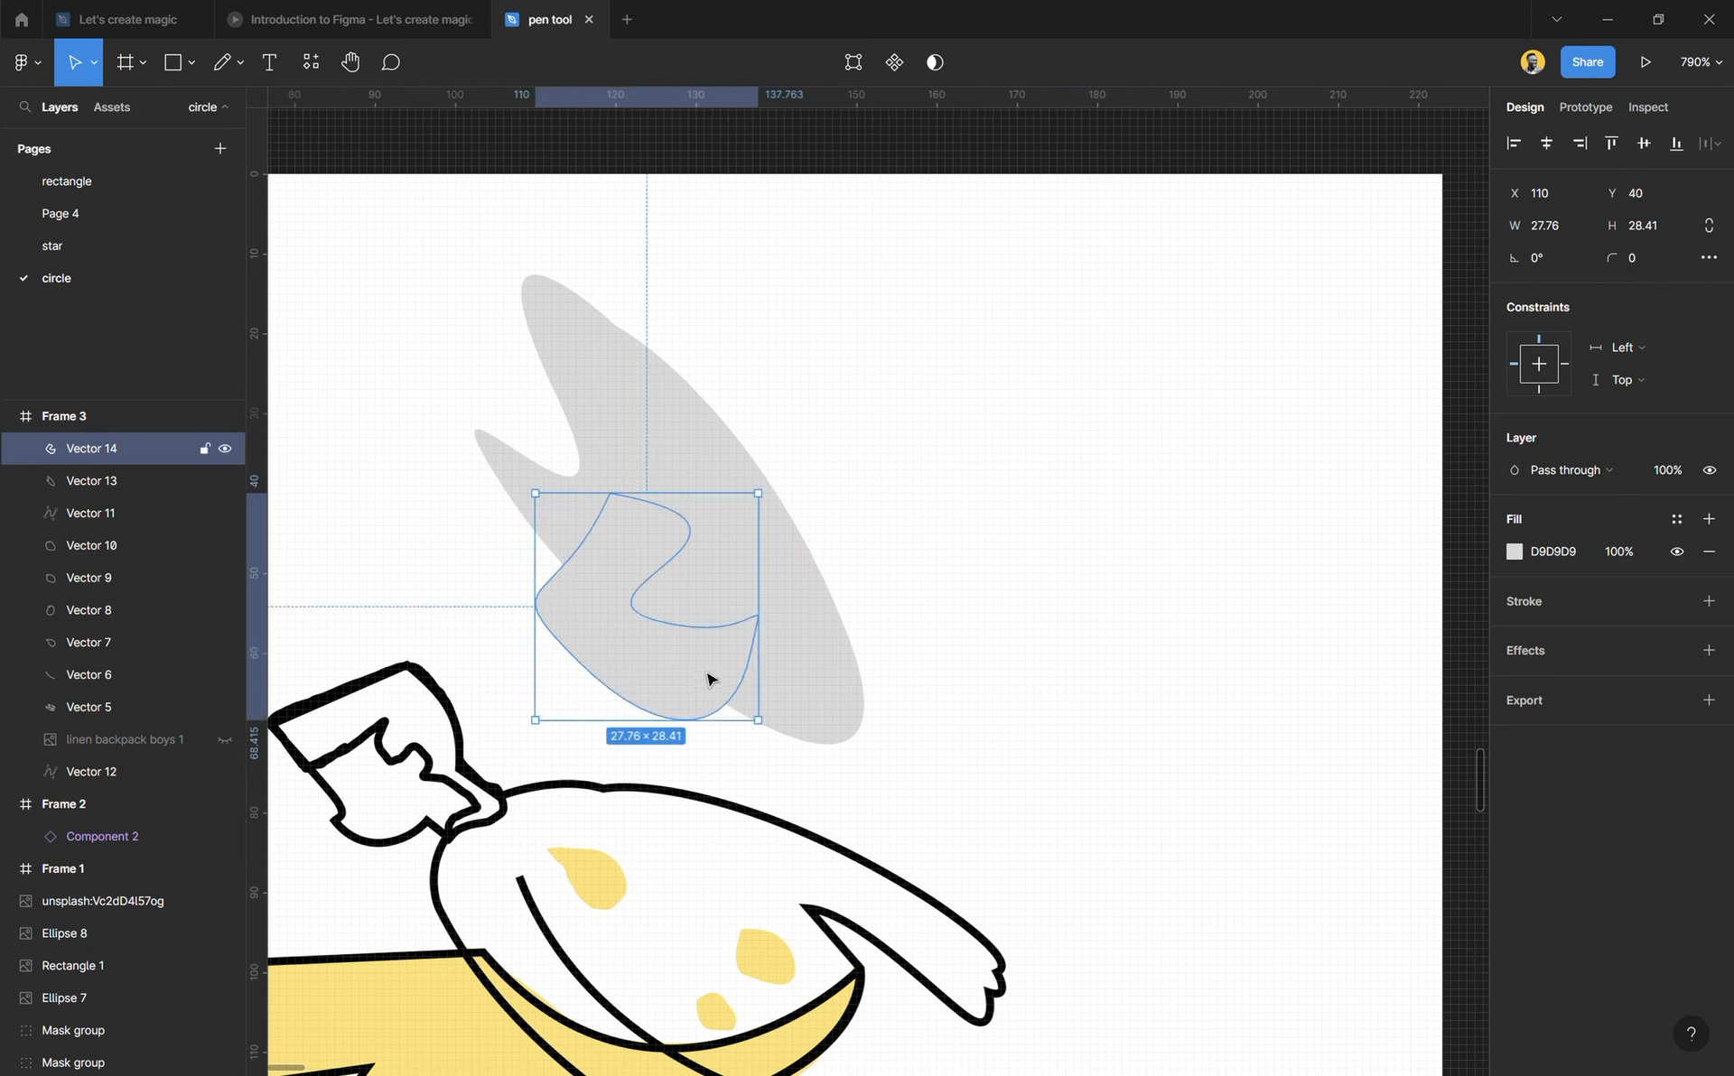
key("i")
left_click(508, 820)
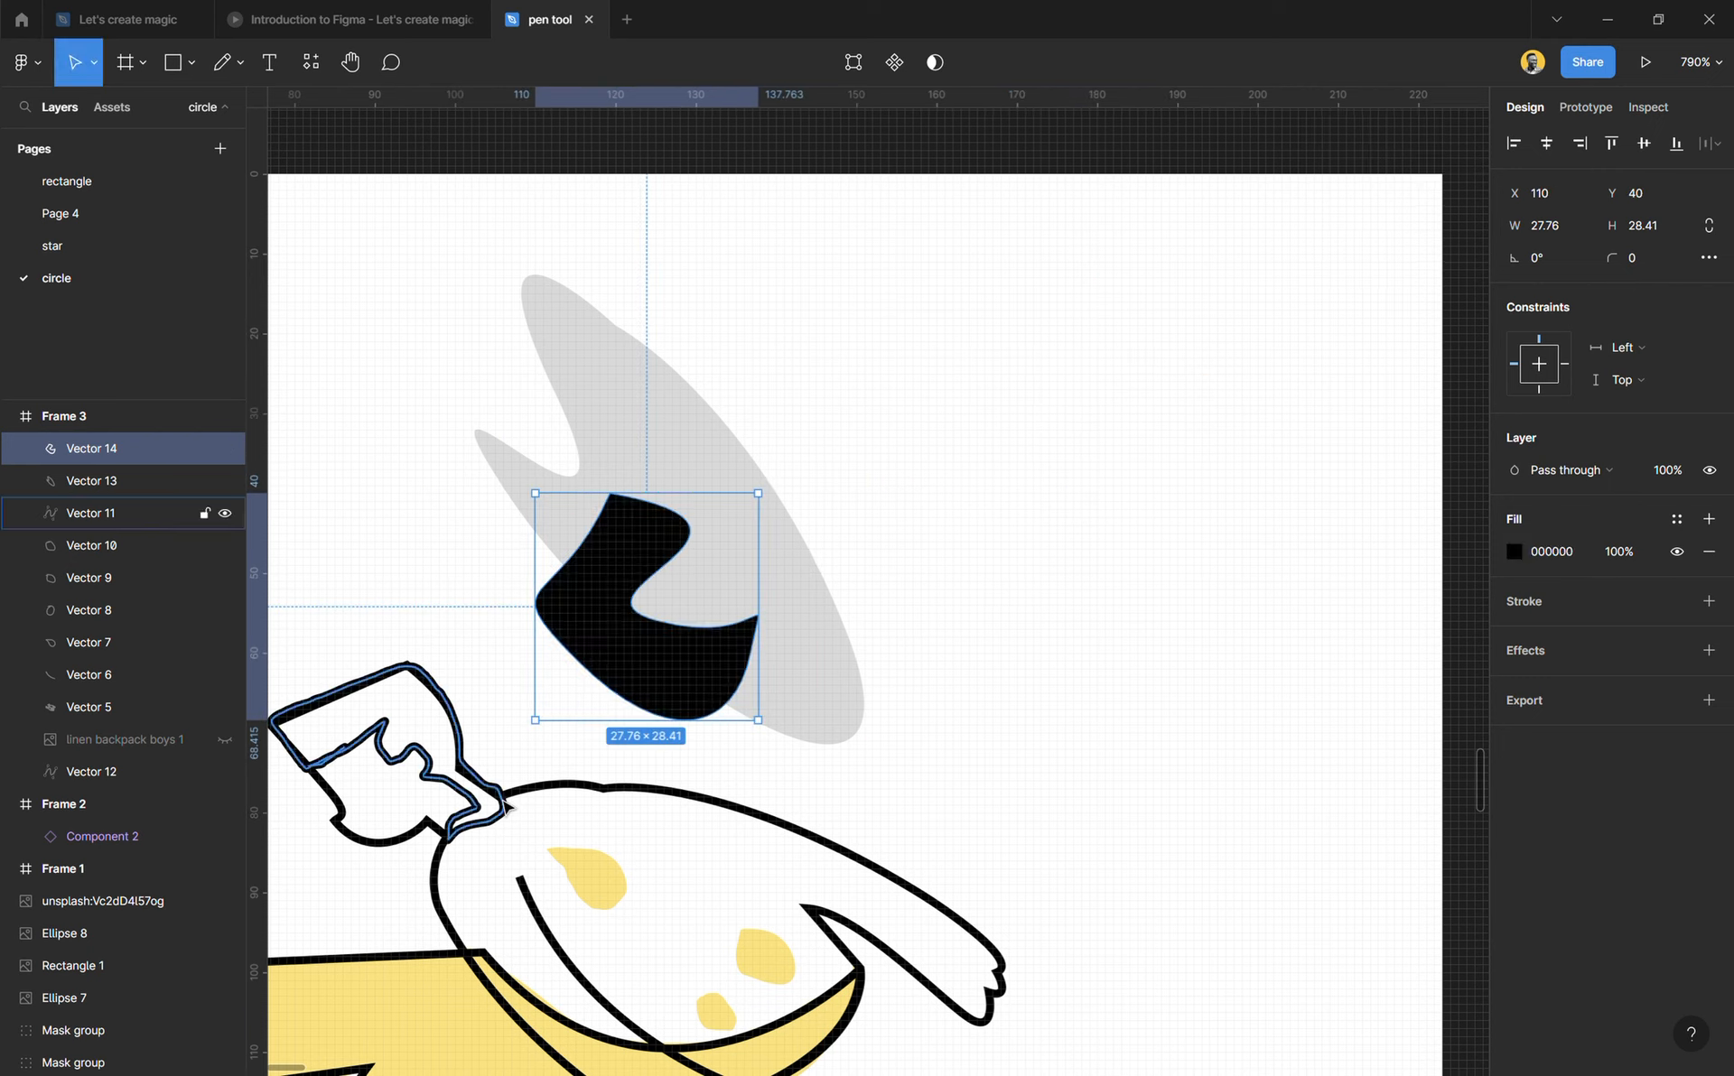
left_click_drag(677, 654, 778, 592)
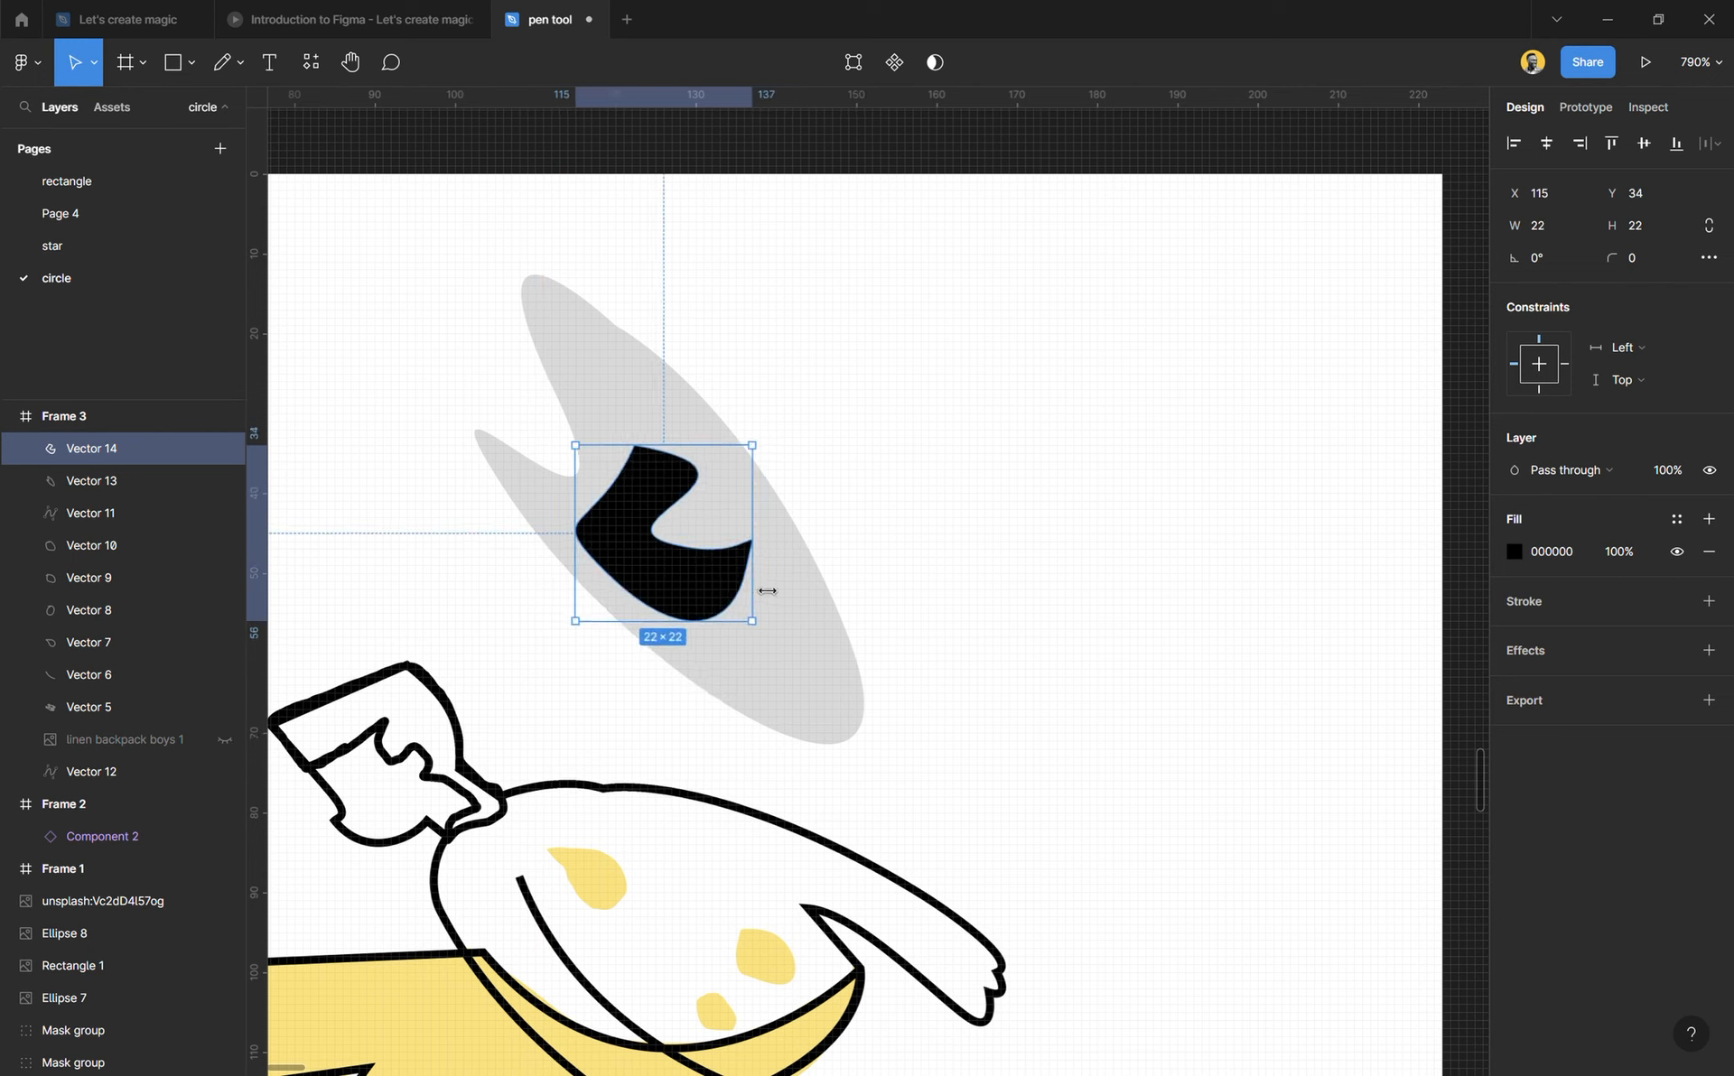
Step: Subtract the small black shape from the large grey shape to cut a hole through it
left_click(824, 668, "shift")
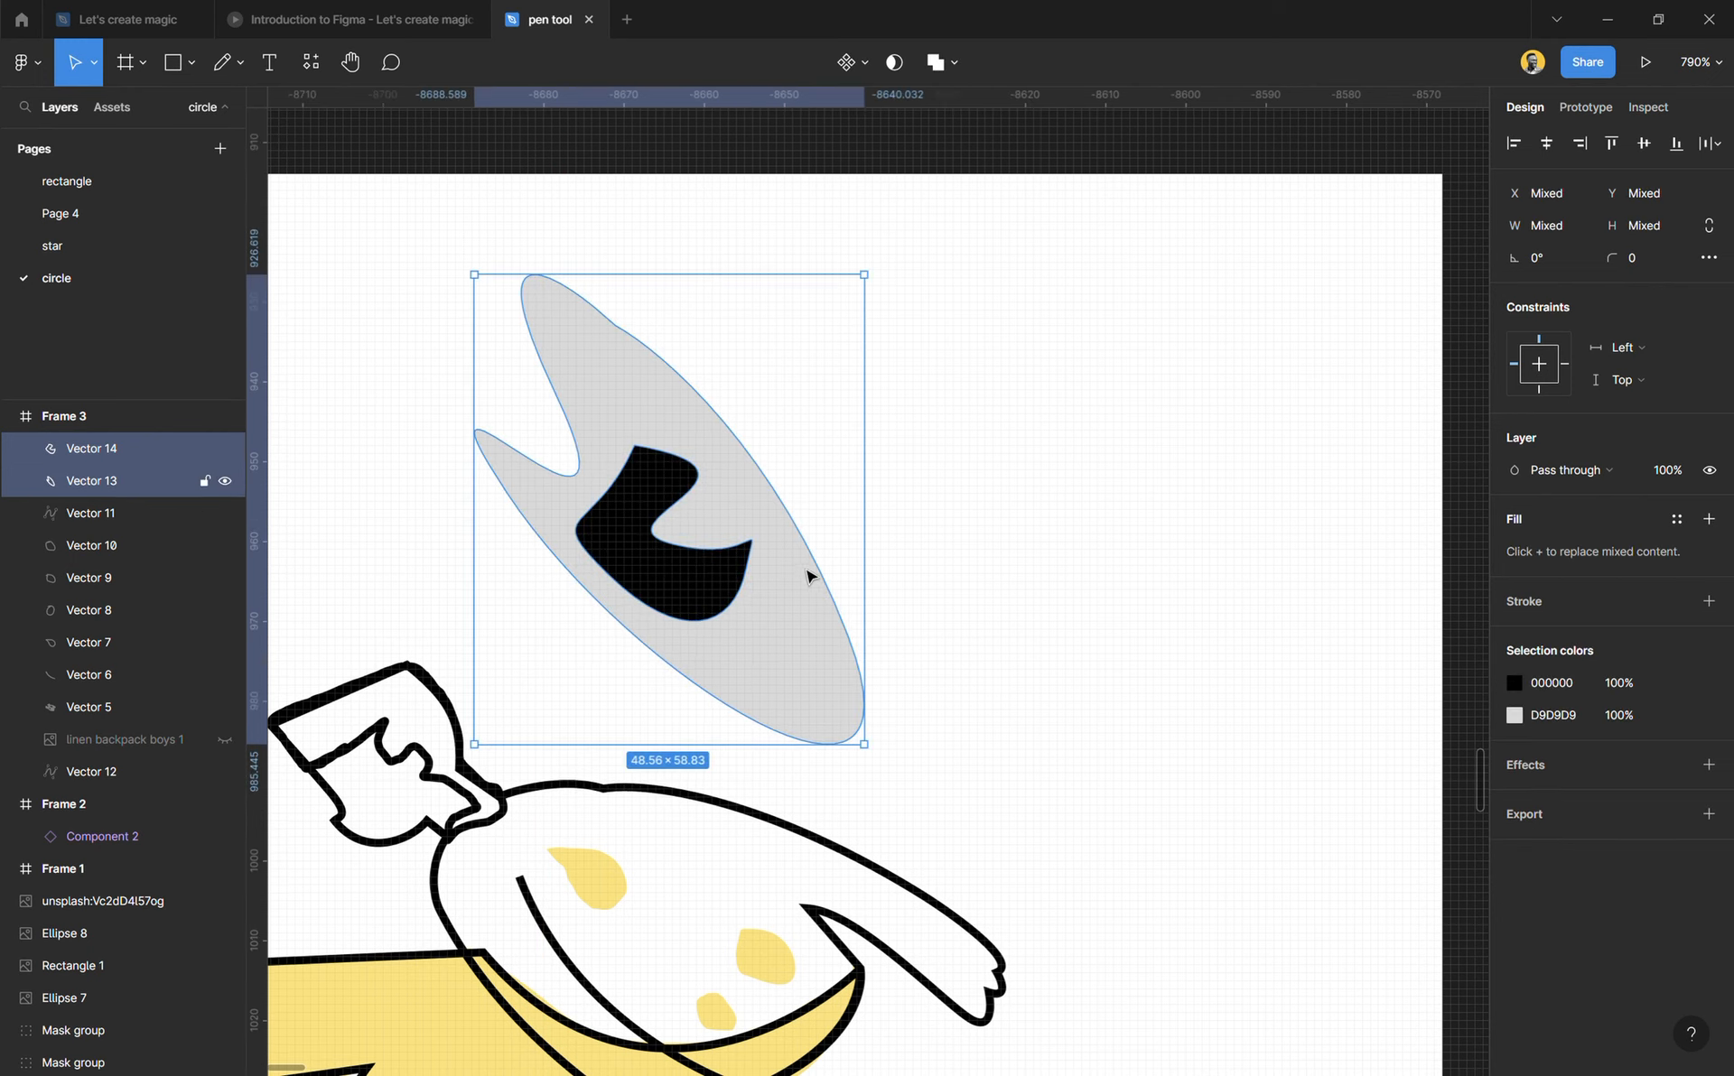
left_click(955, 61)
left_click(932, 135)
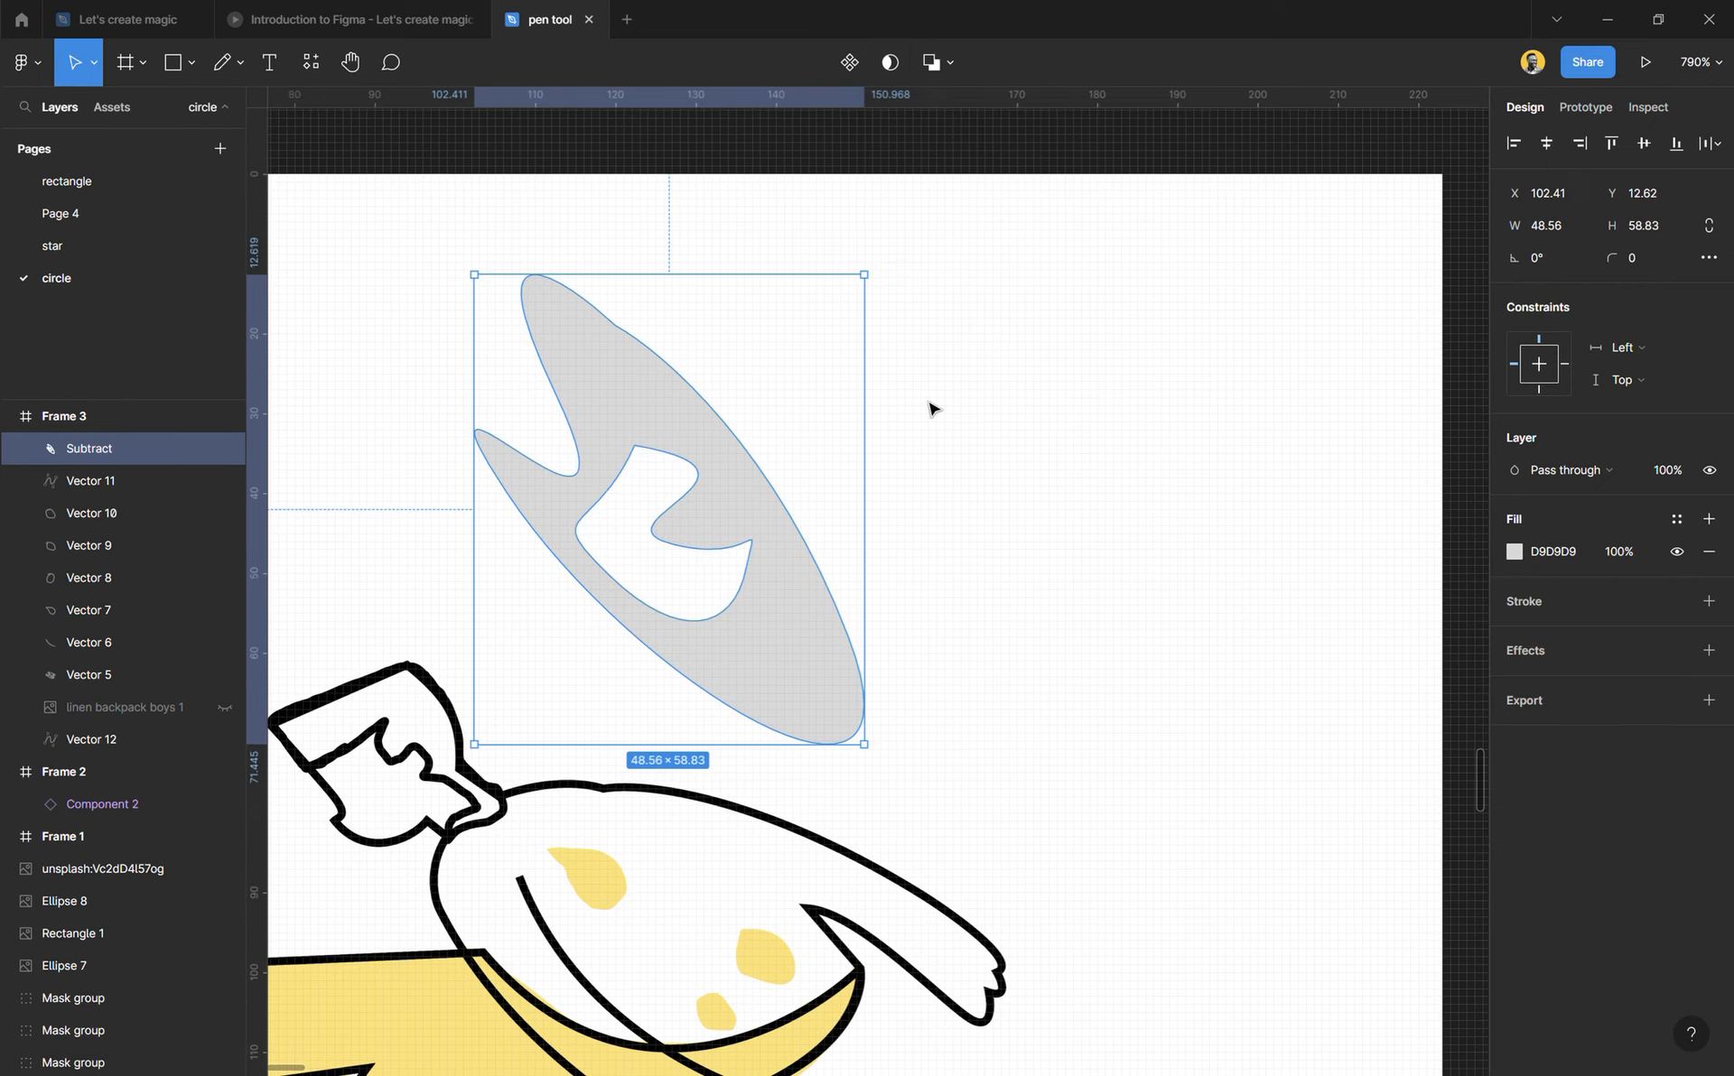
Step: Move the subtracted shape to X 122, Y 16 and fill it with FFE270 sampled from the trousers
left_click_drag(805, 608, 963, 634)
key("i")
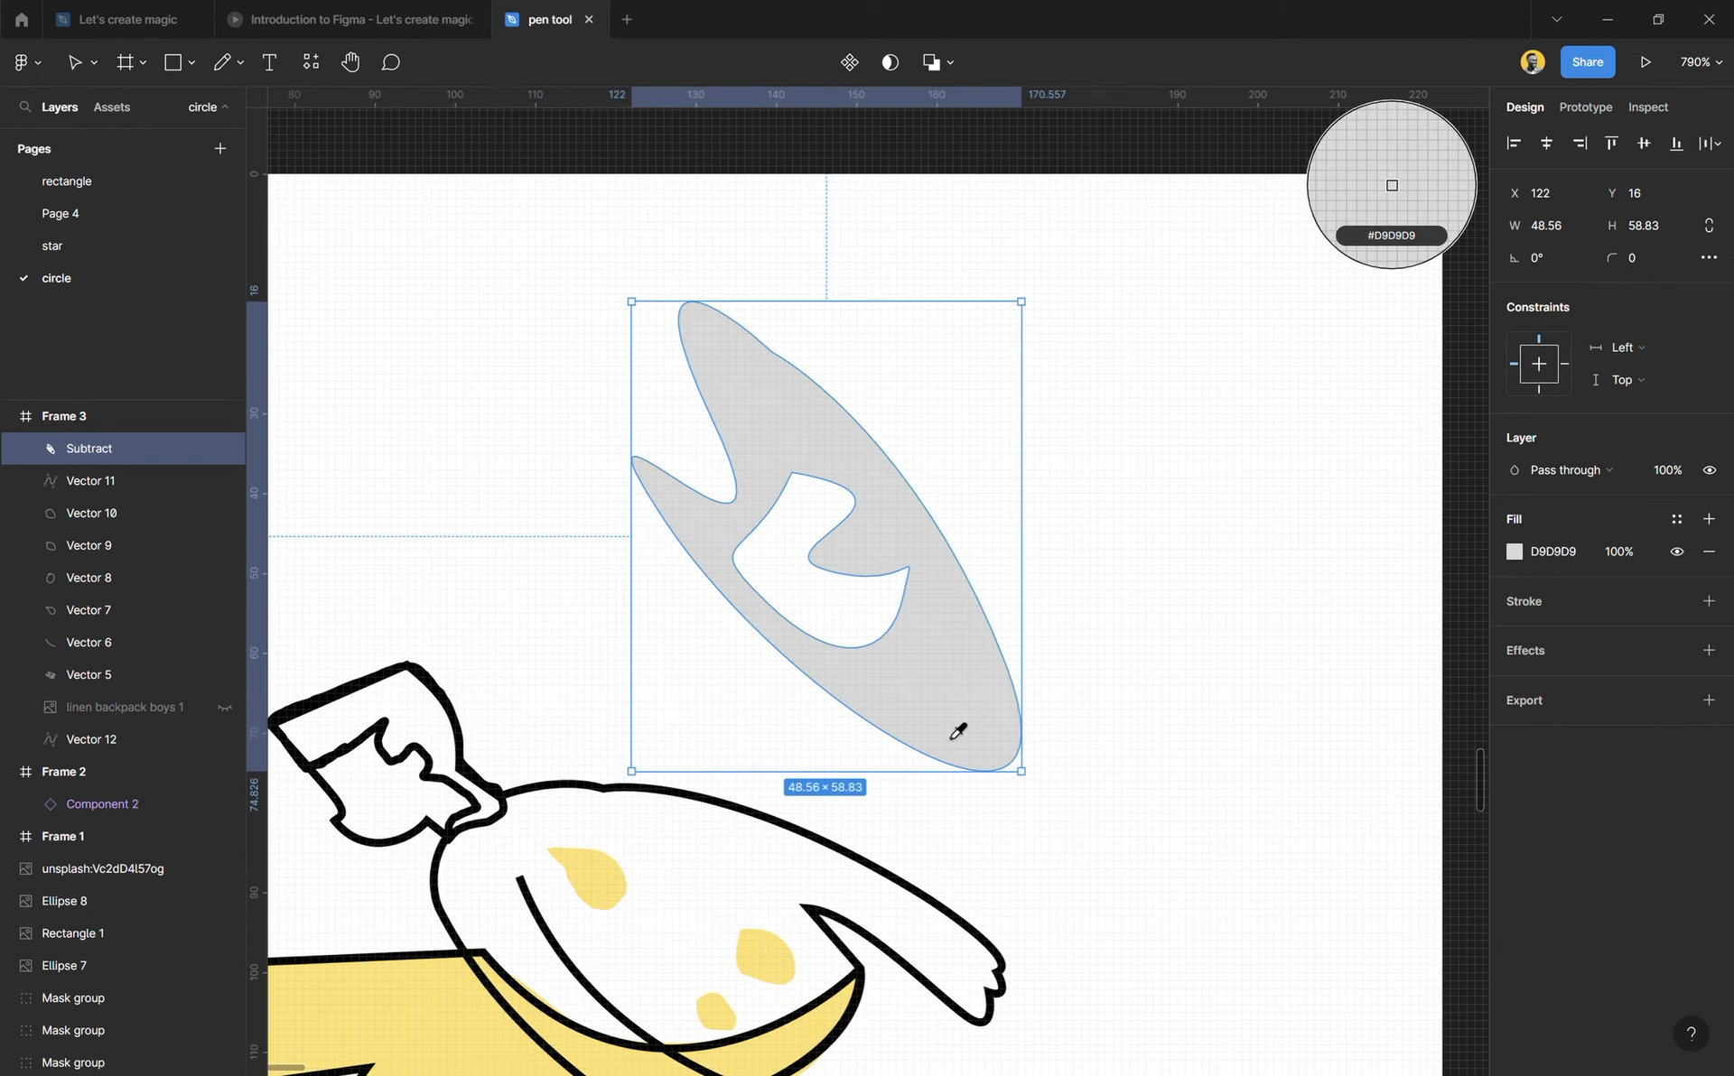
left_click(798, 986)
left_click(1188, 627)
scroll(788, 601, "down", 3)
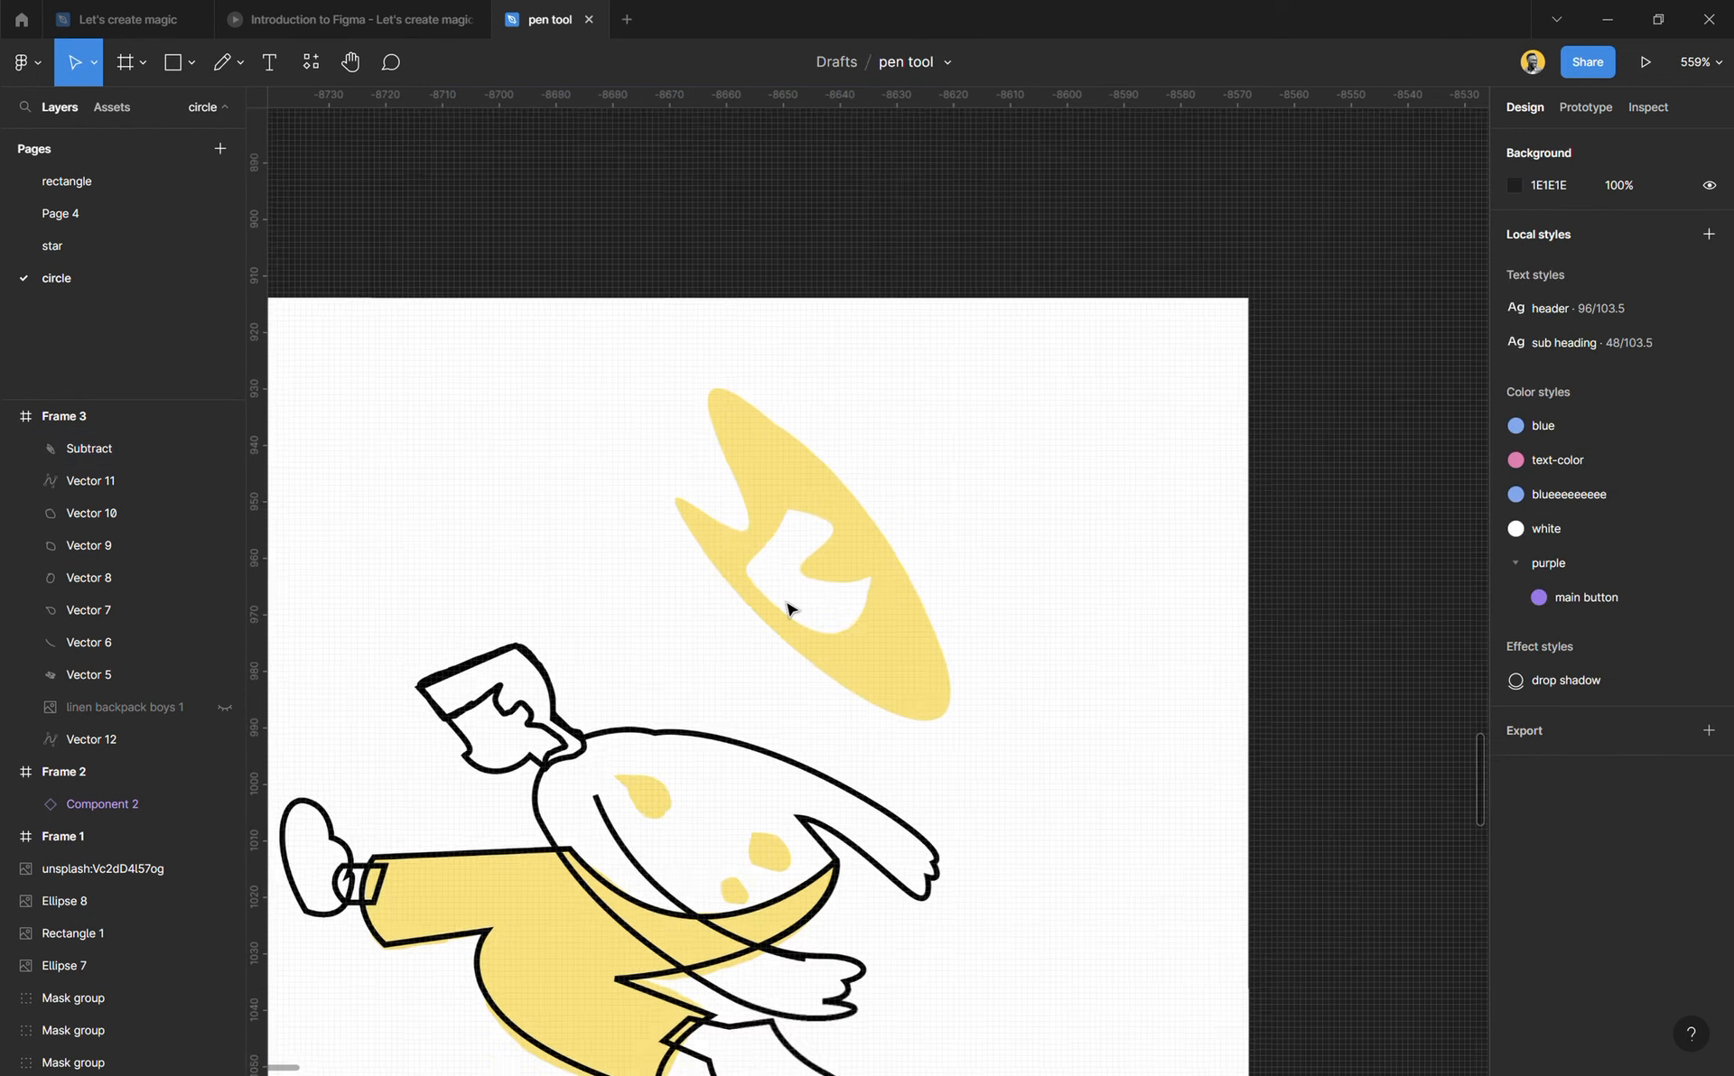
Step: Add the text "RuN" at X 21, Y 31 in the empty upper-left area of Frame 3
scroll(788, 602, "left", 4)
scroll(788, 519, "up", 2)
scroll(790, 524, "up", 1)
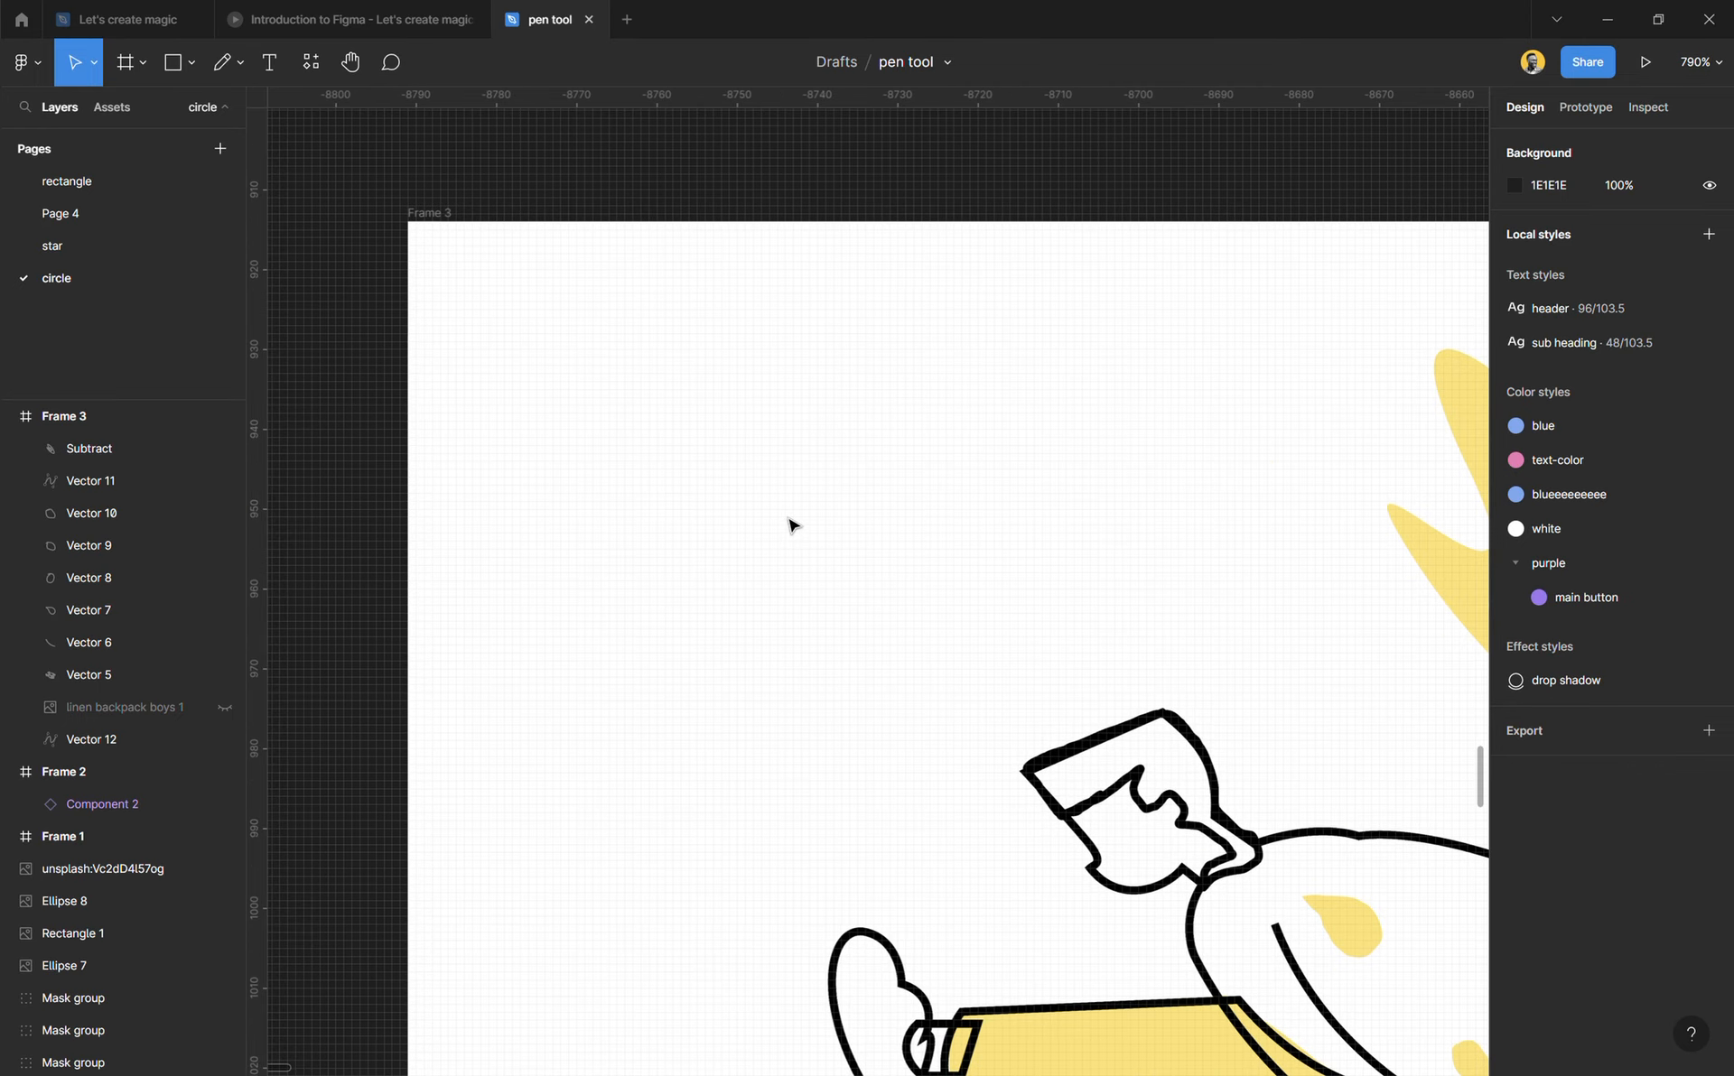
key("t")
left_click(587, 485)
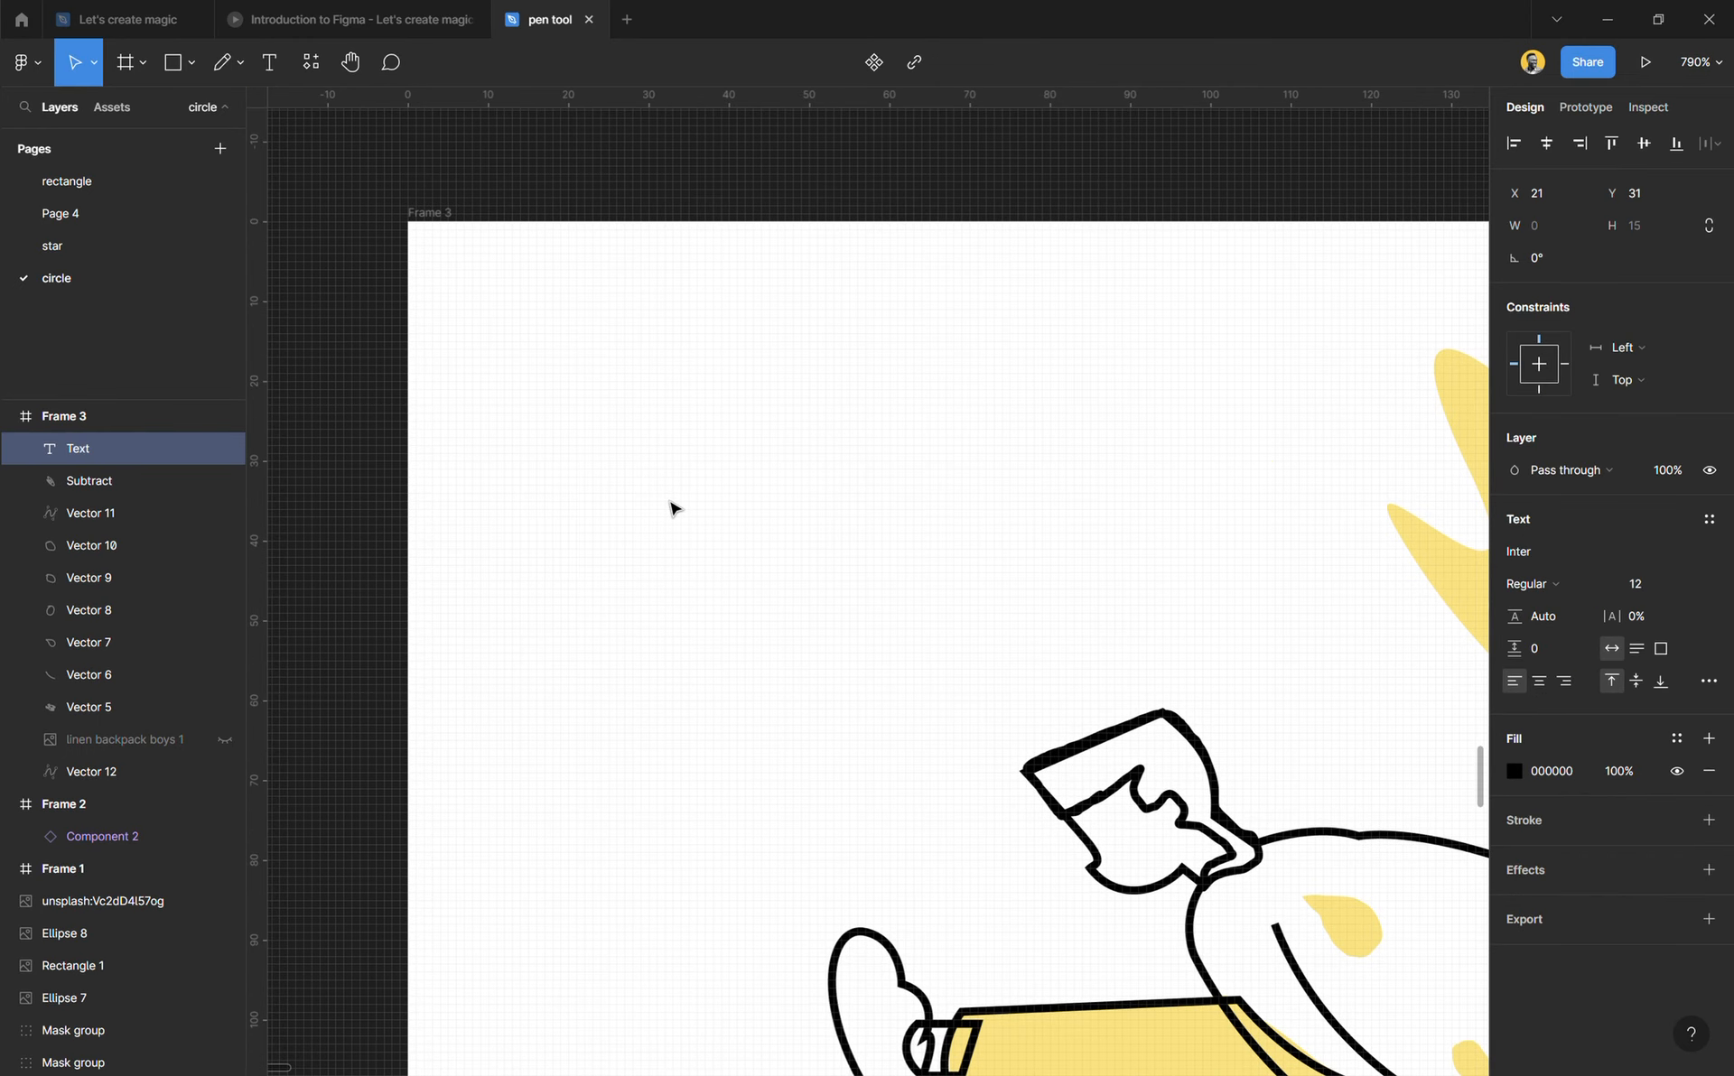
type("Run")
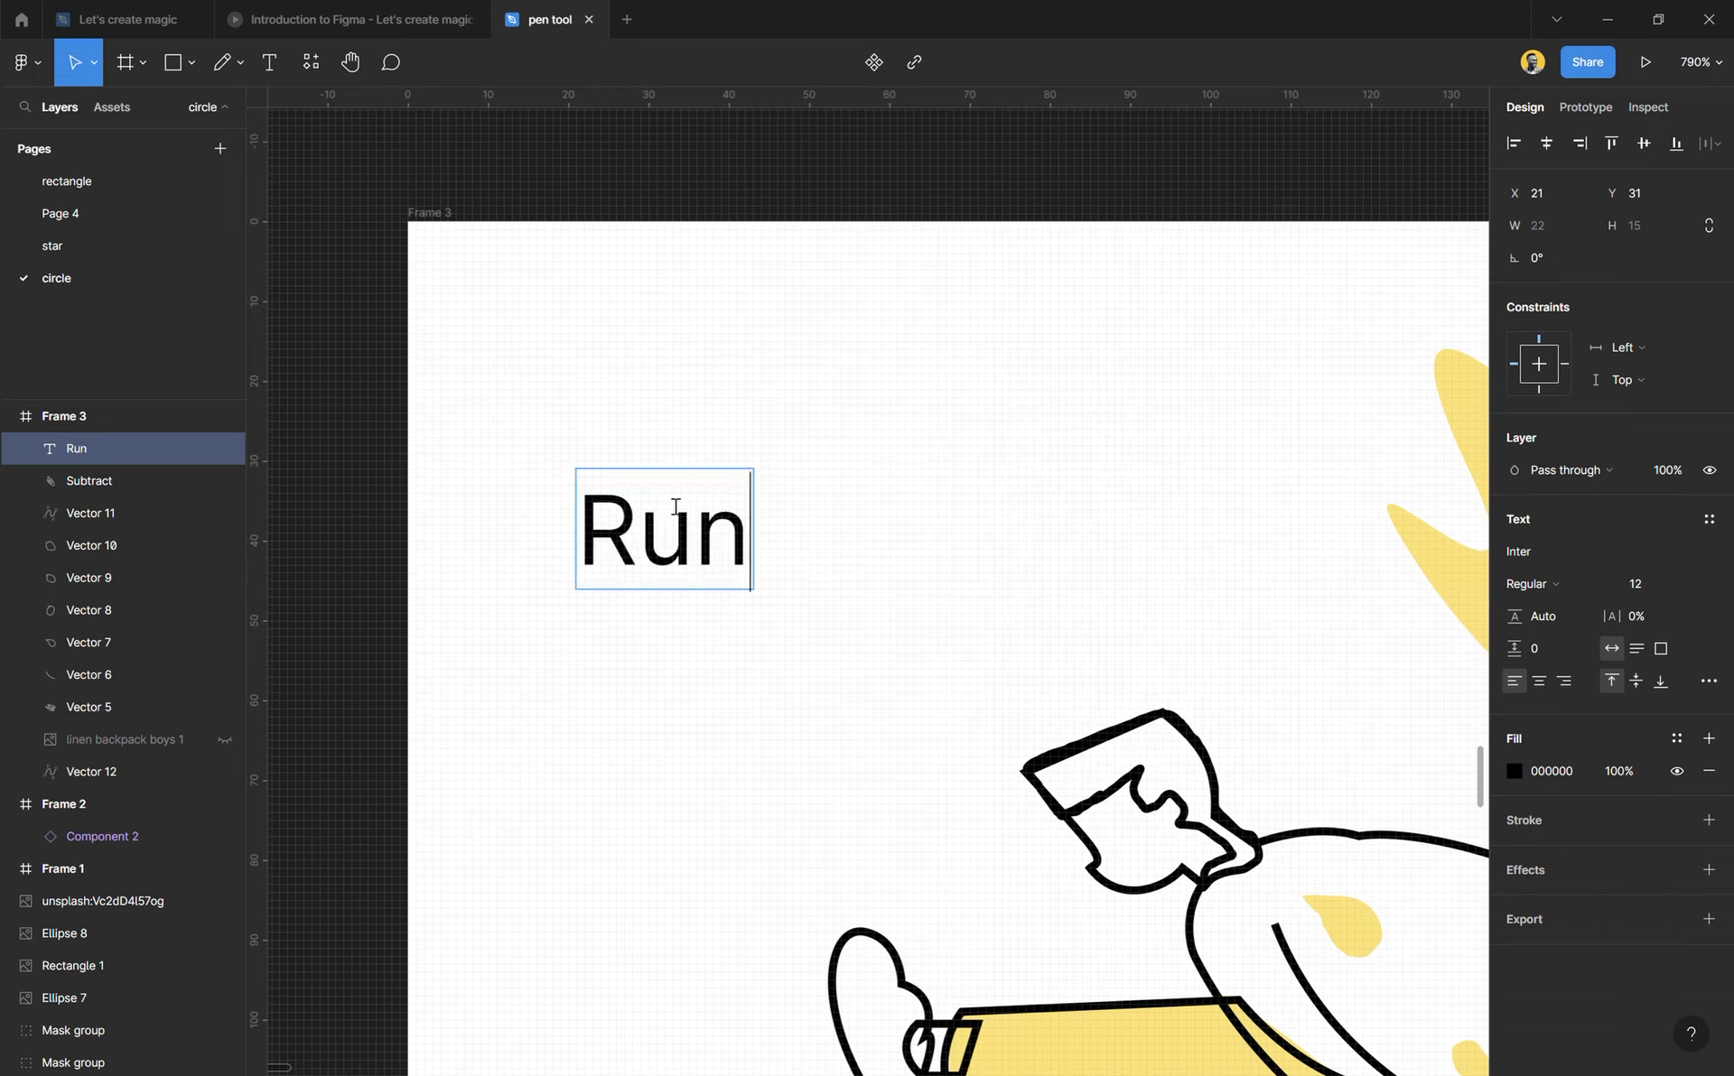
key("BackSpace")
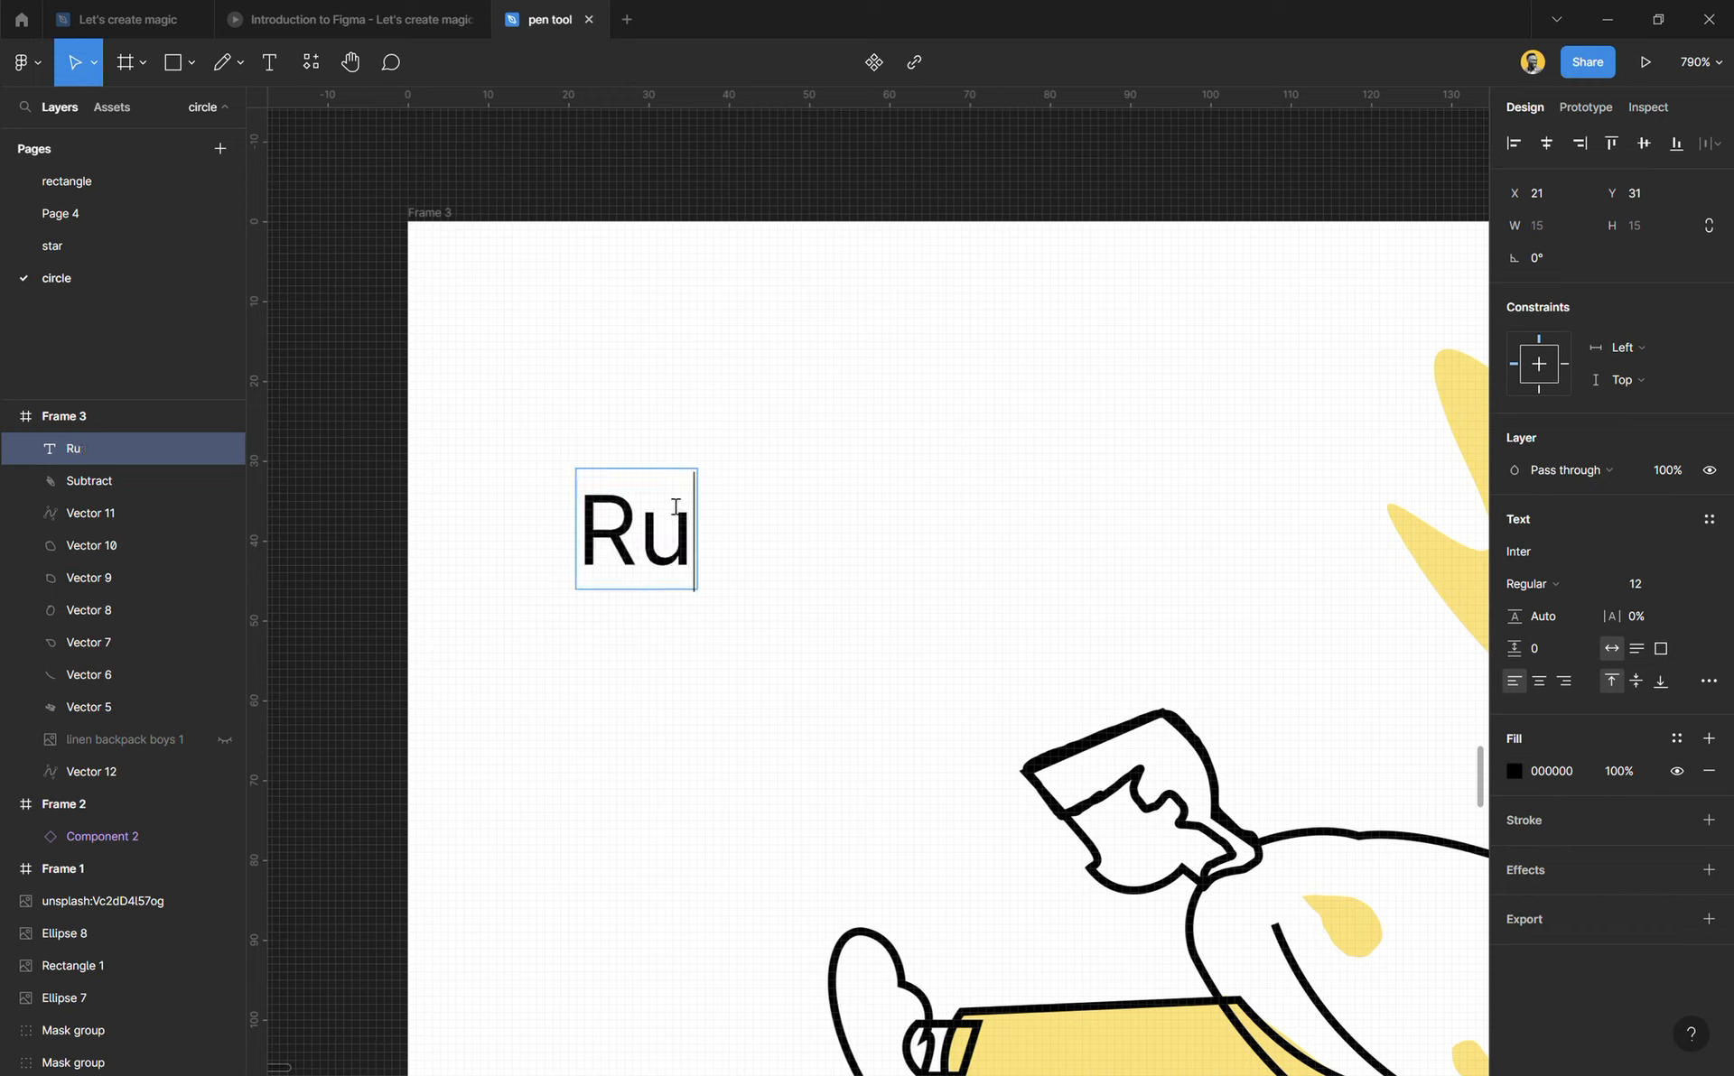
type("N")
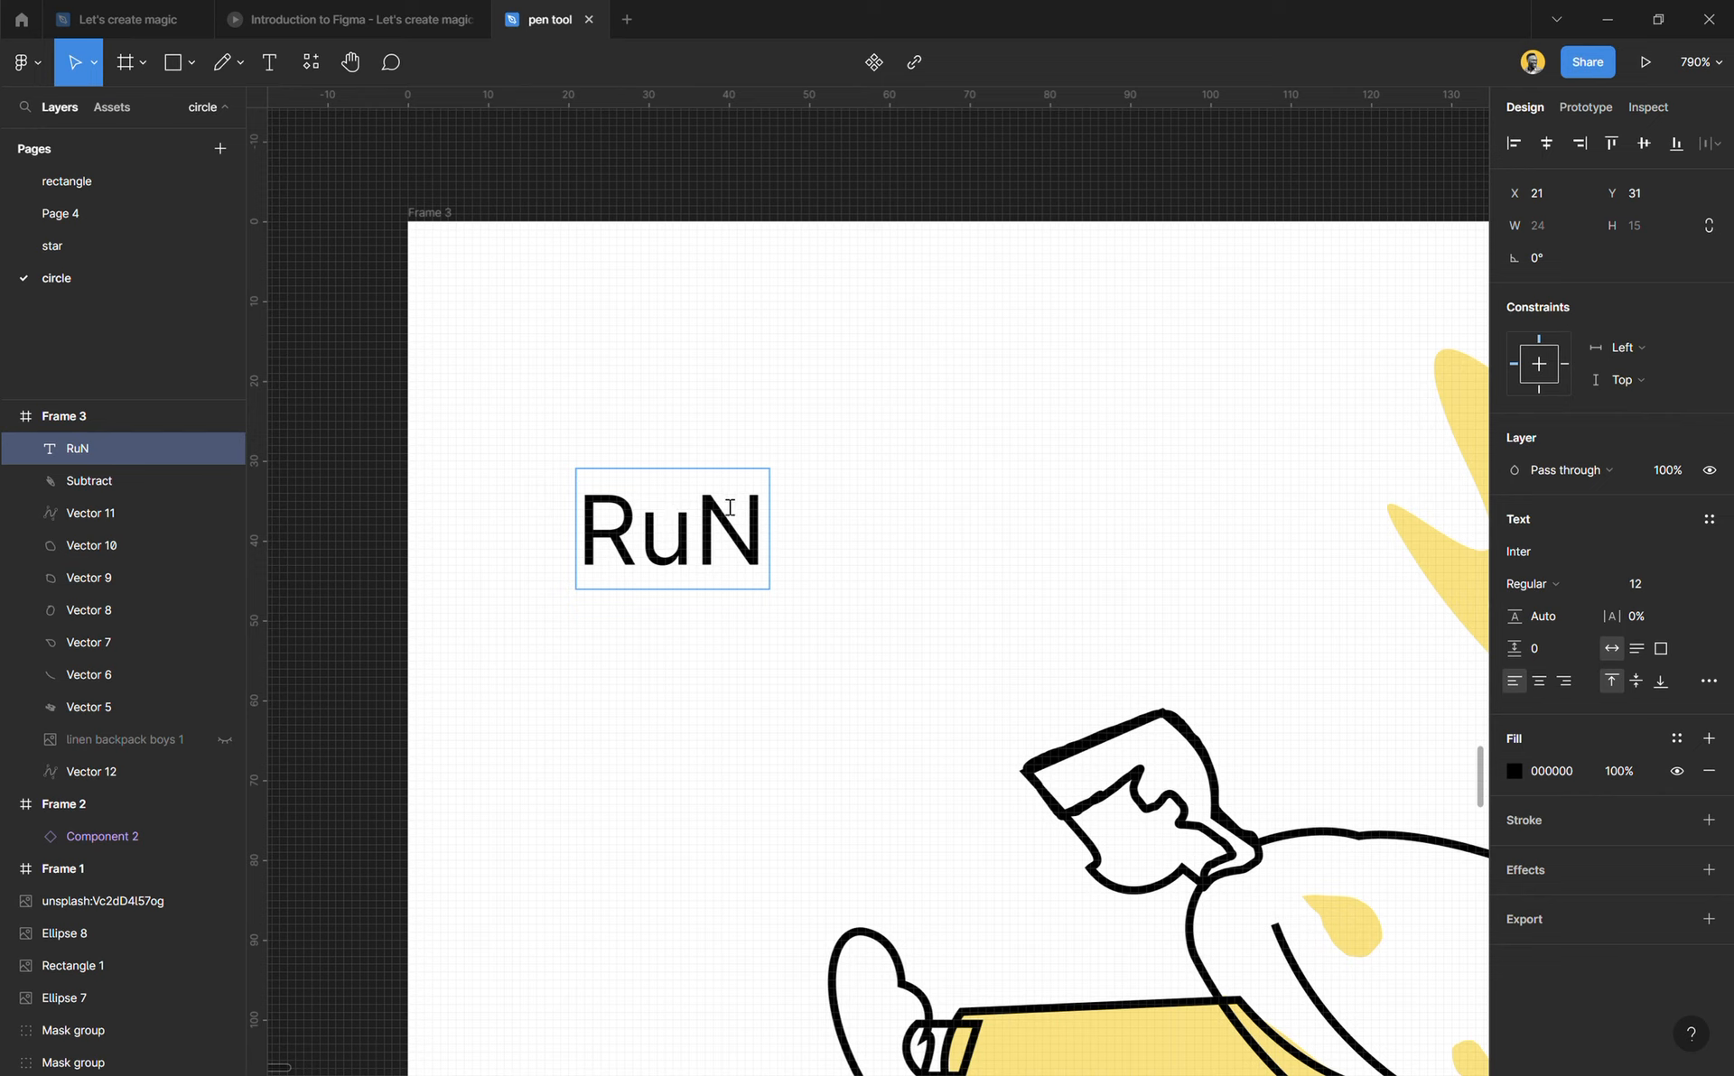
key("Escape")
Step: Format the RuN text as Bold at size 40 and move it to X 14, Y 10
left_click(1681, 584)
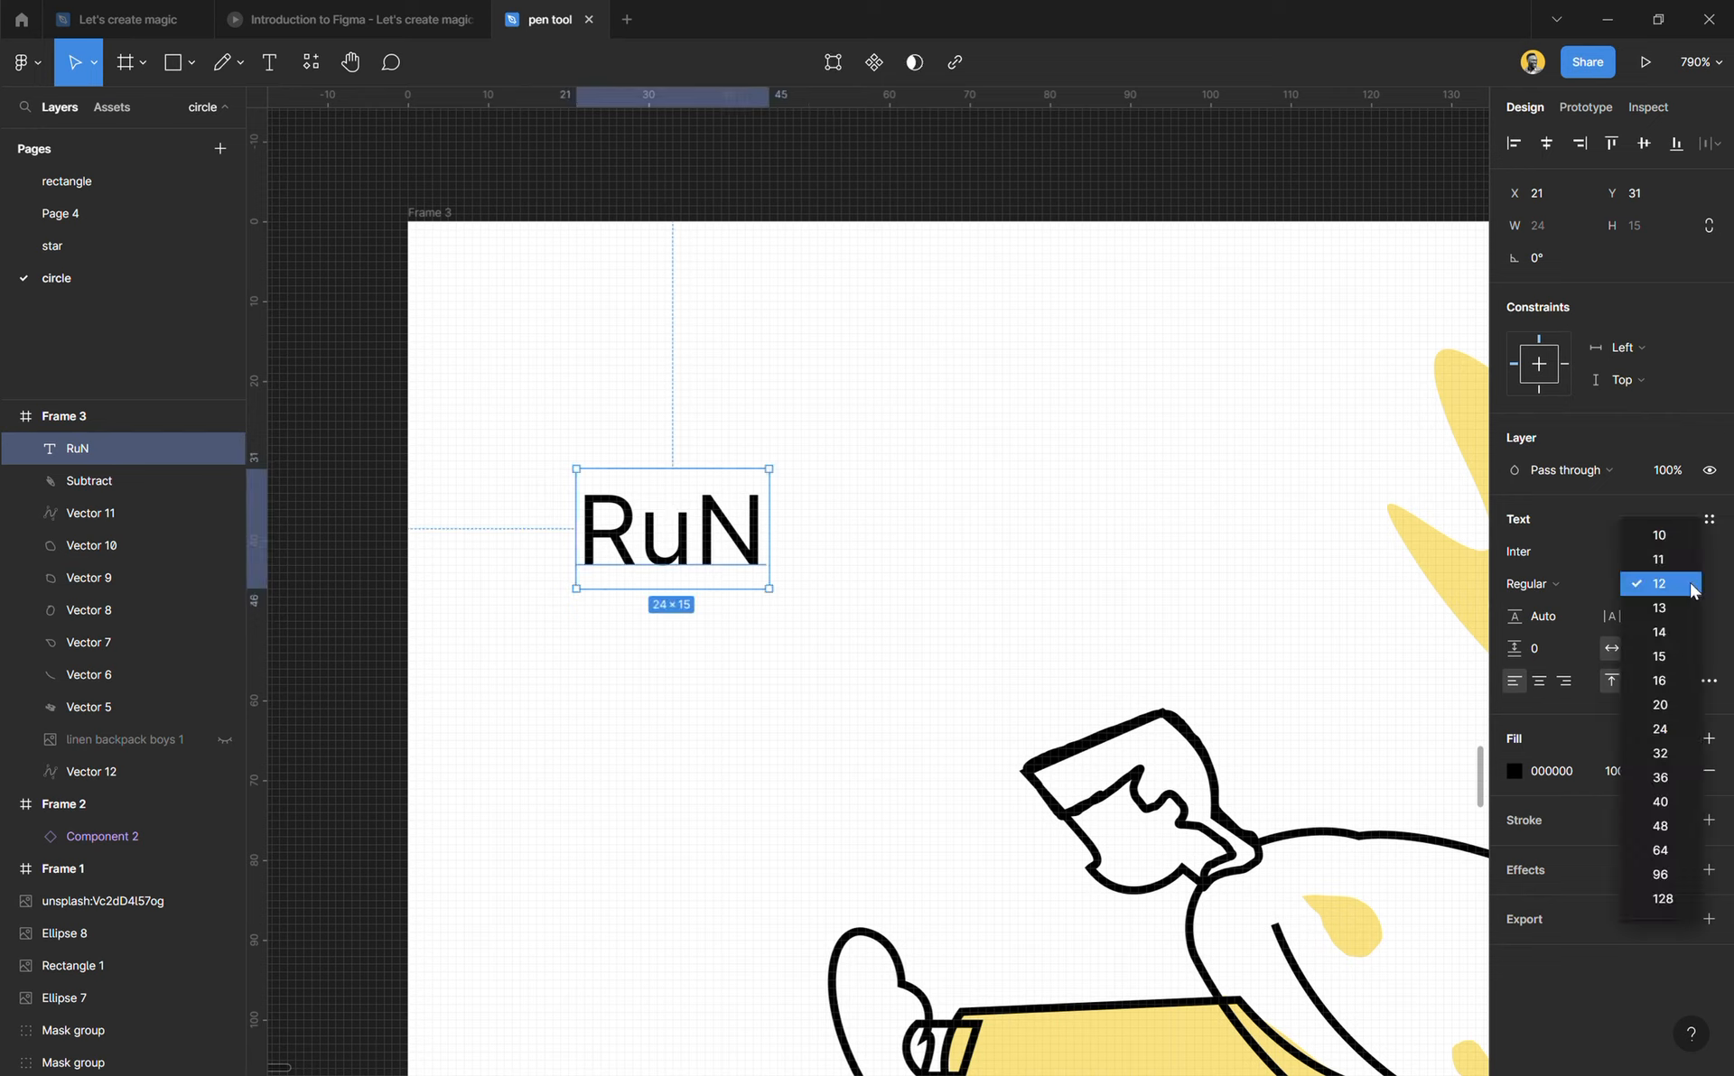
left_click(1675, 803)
left_click_drag(1017, 640, 963, 485)
left_click(1539, 584)
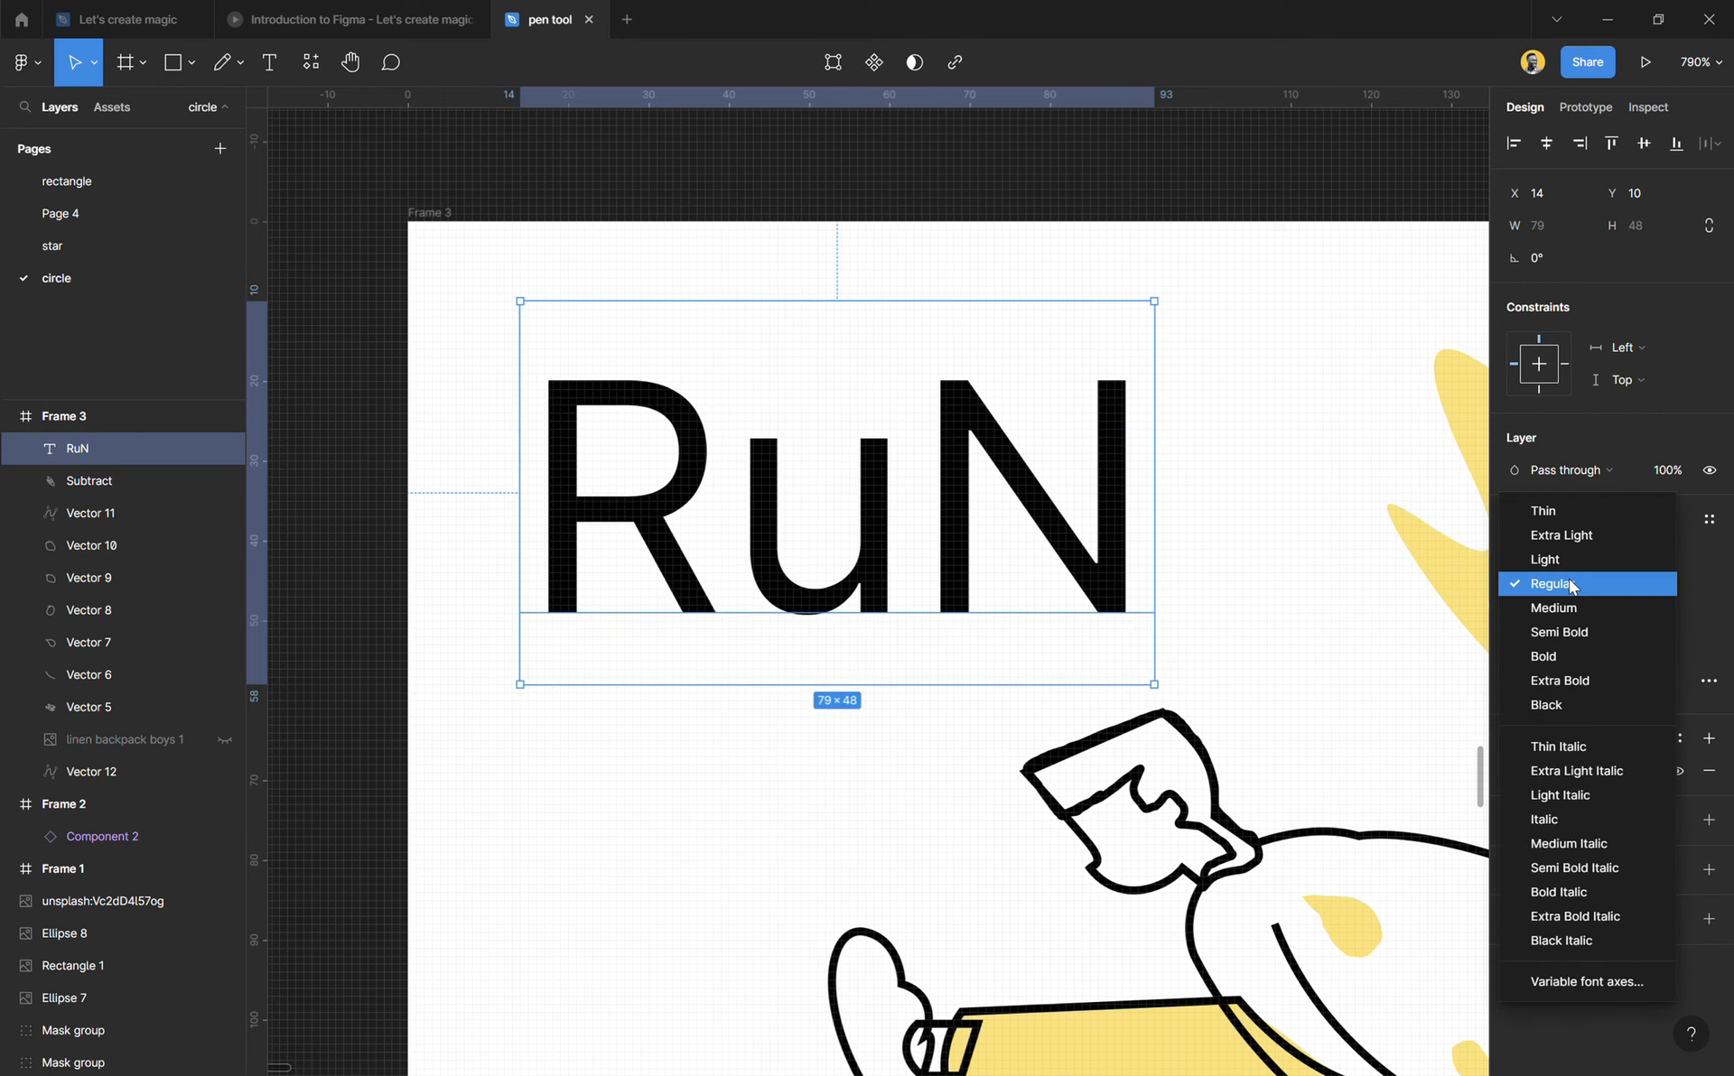
left_click(1572, 659)
left_click(784, 766)
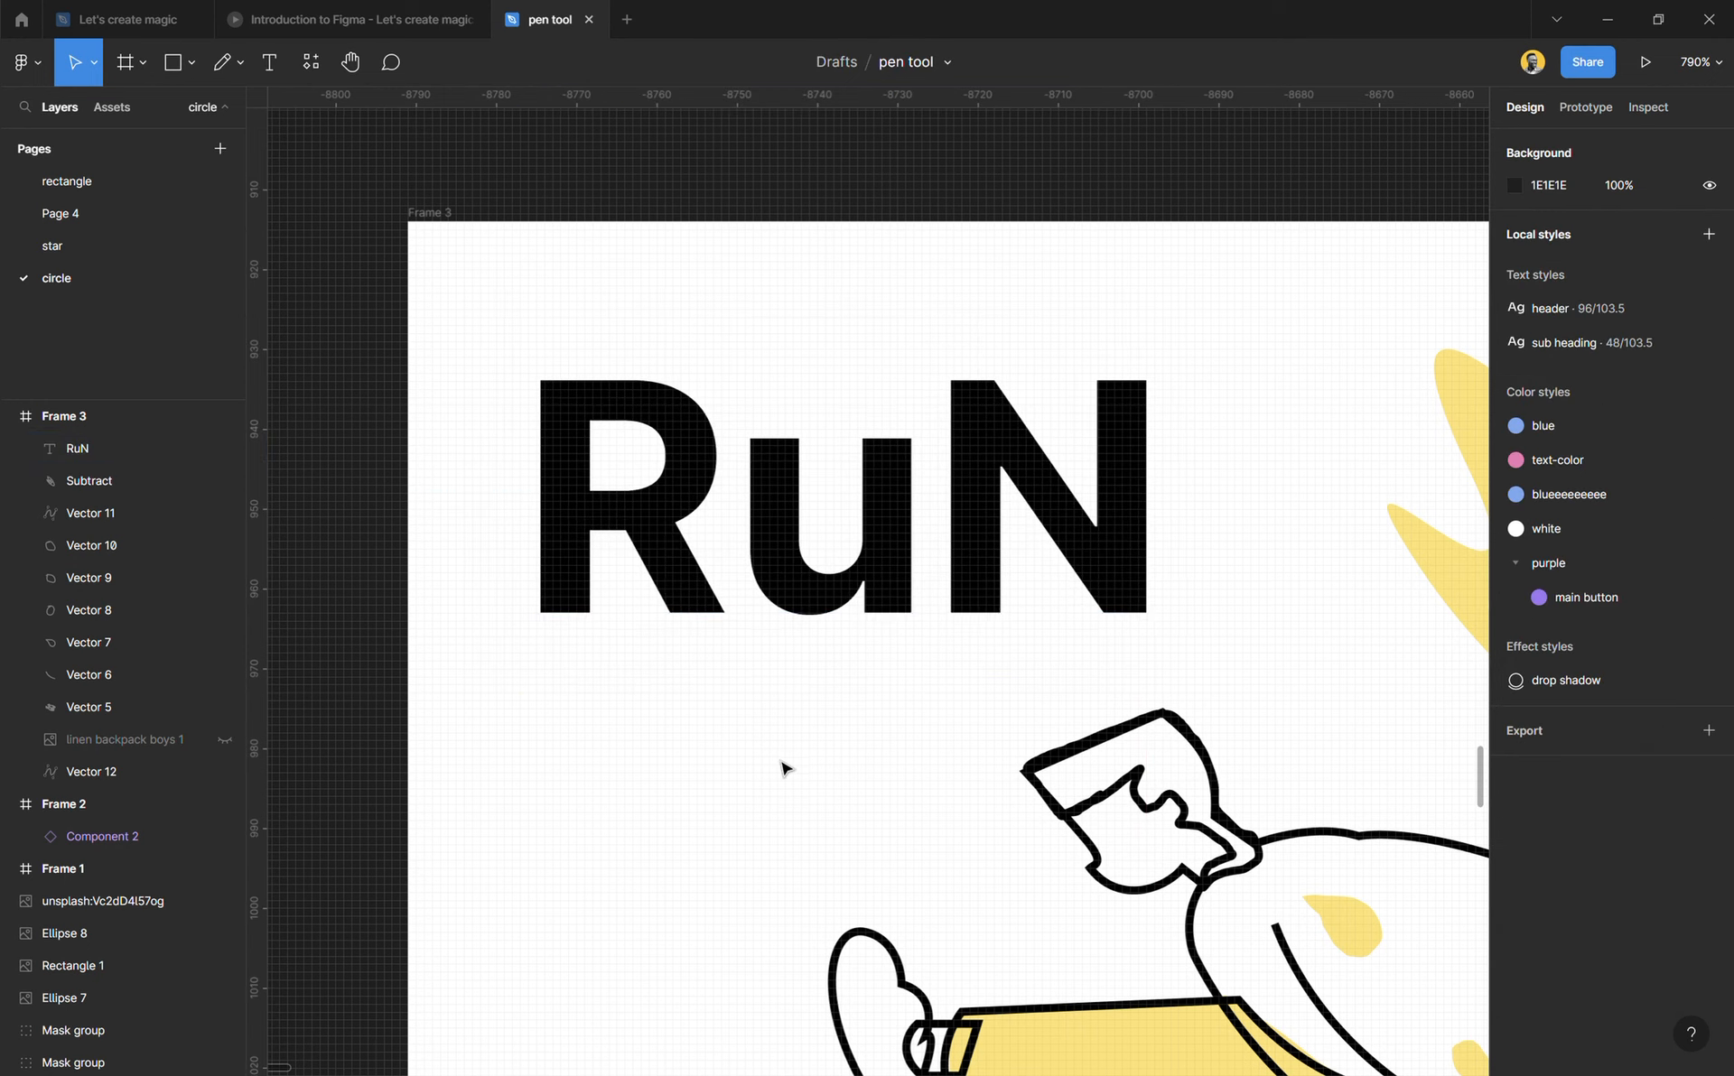
scroll(795, 658, "up", 2)
left_click(806, 542)
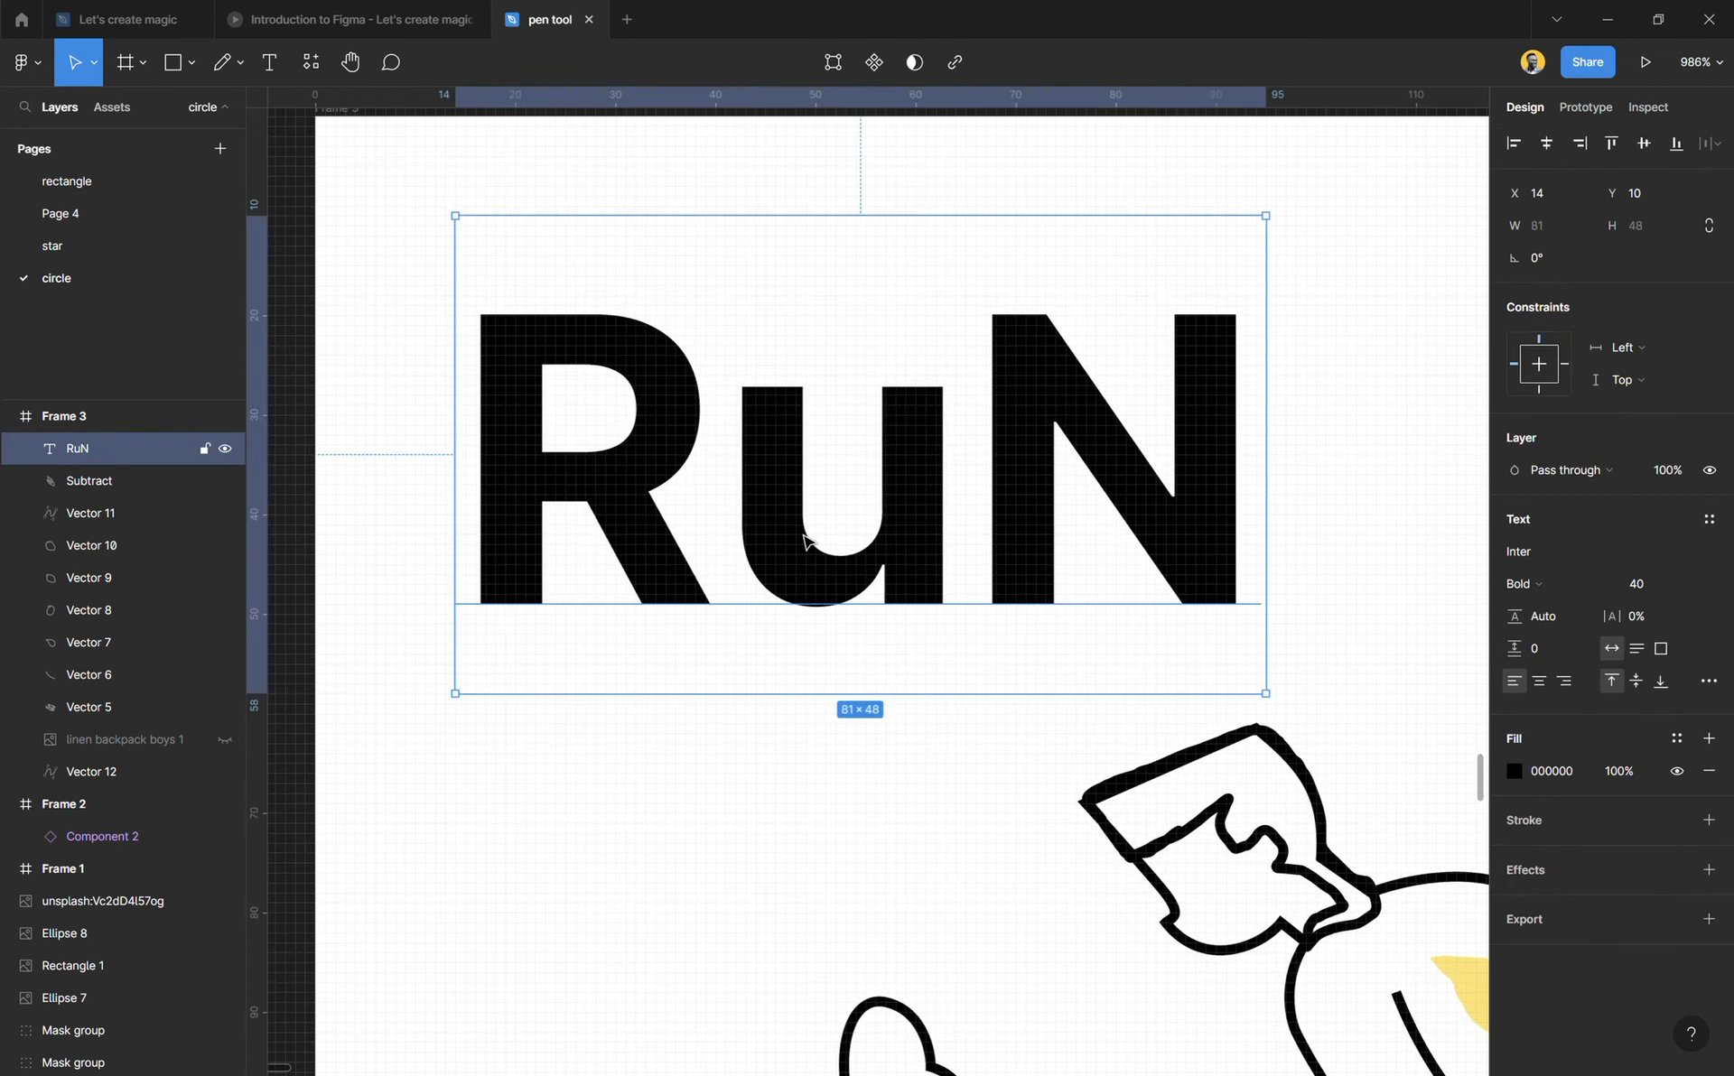
scroll(799, 418, "up", 5)
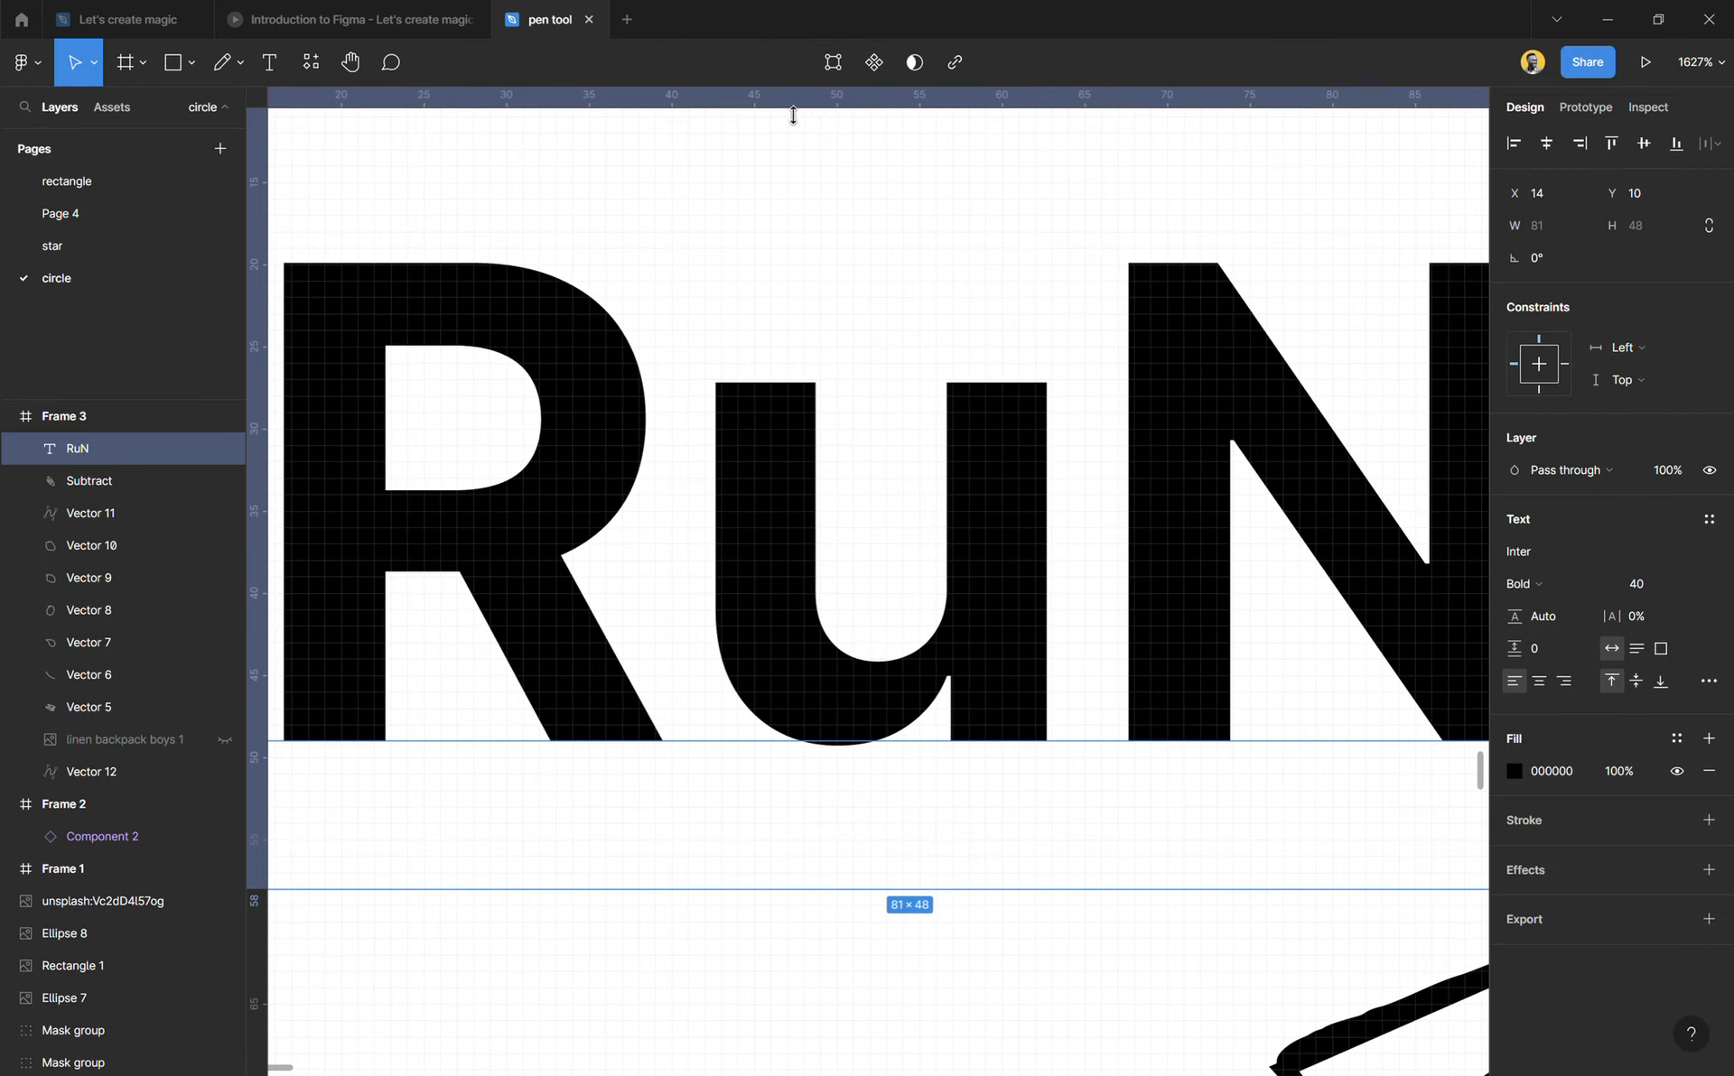
left_click_drag(793, 112, 806, 284)
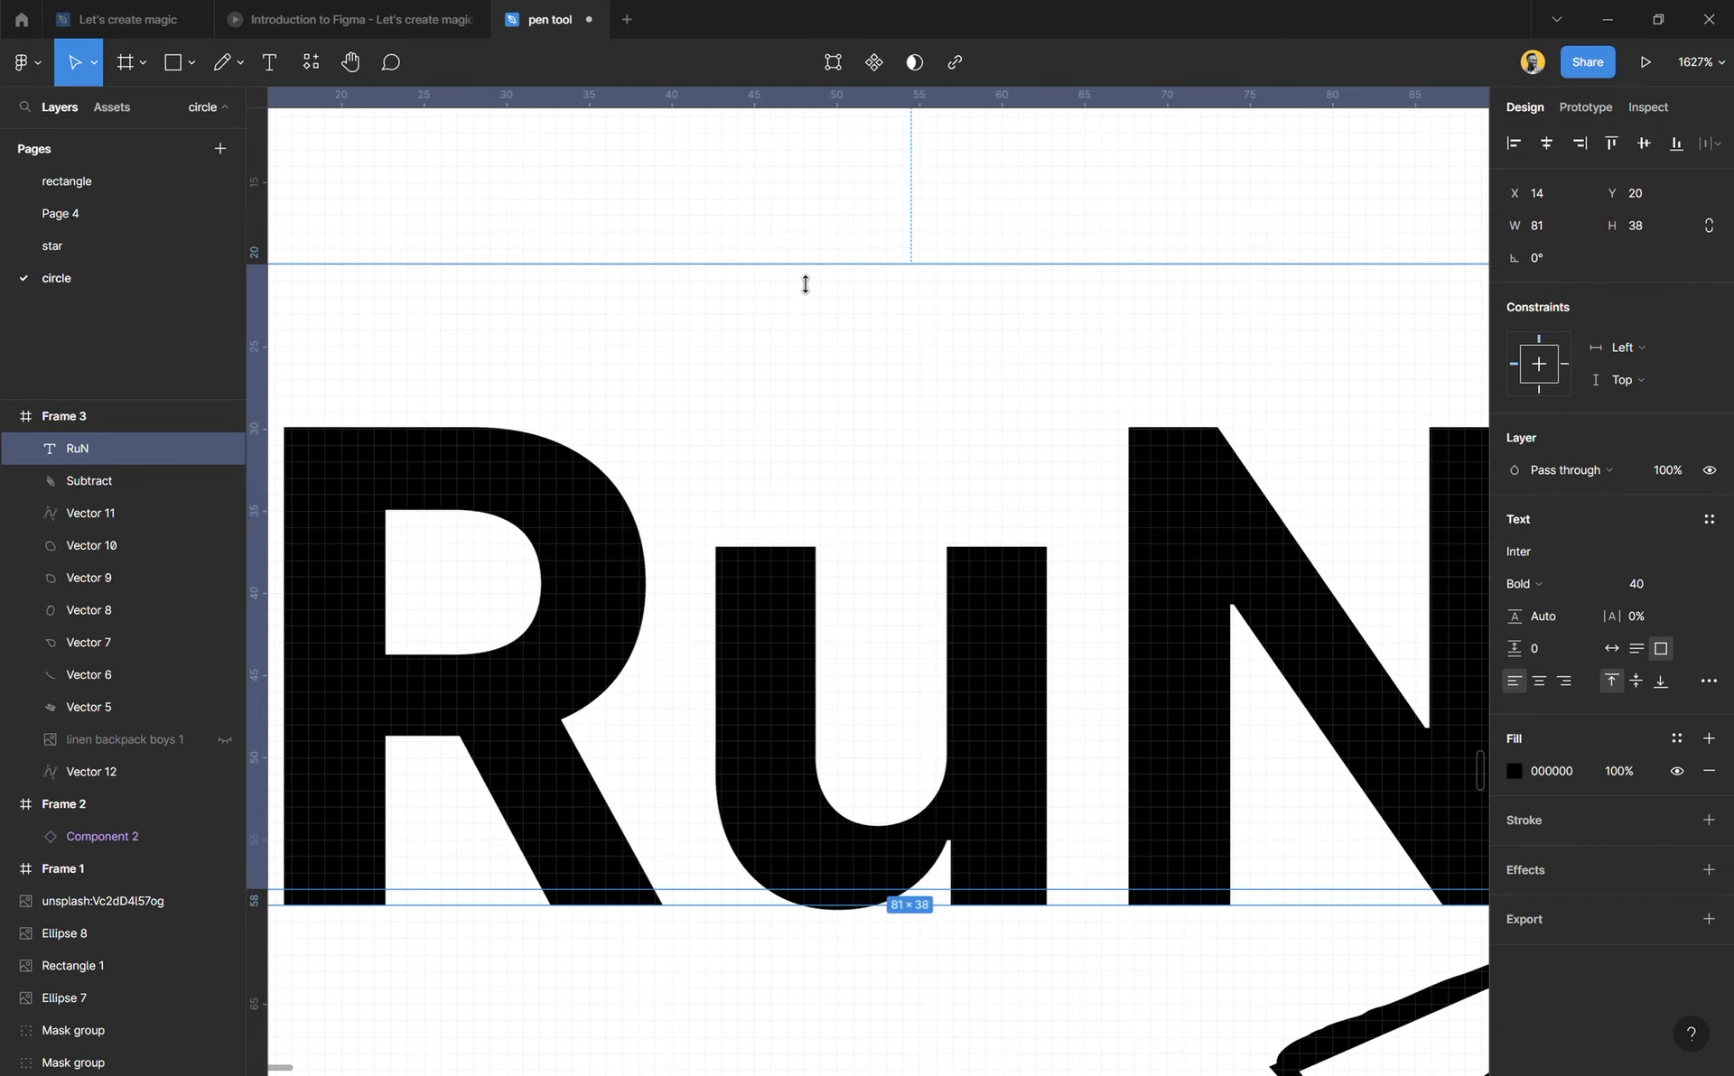
key("ctrl+z")
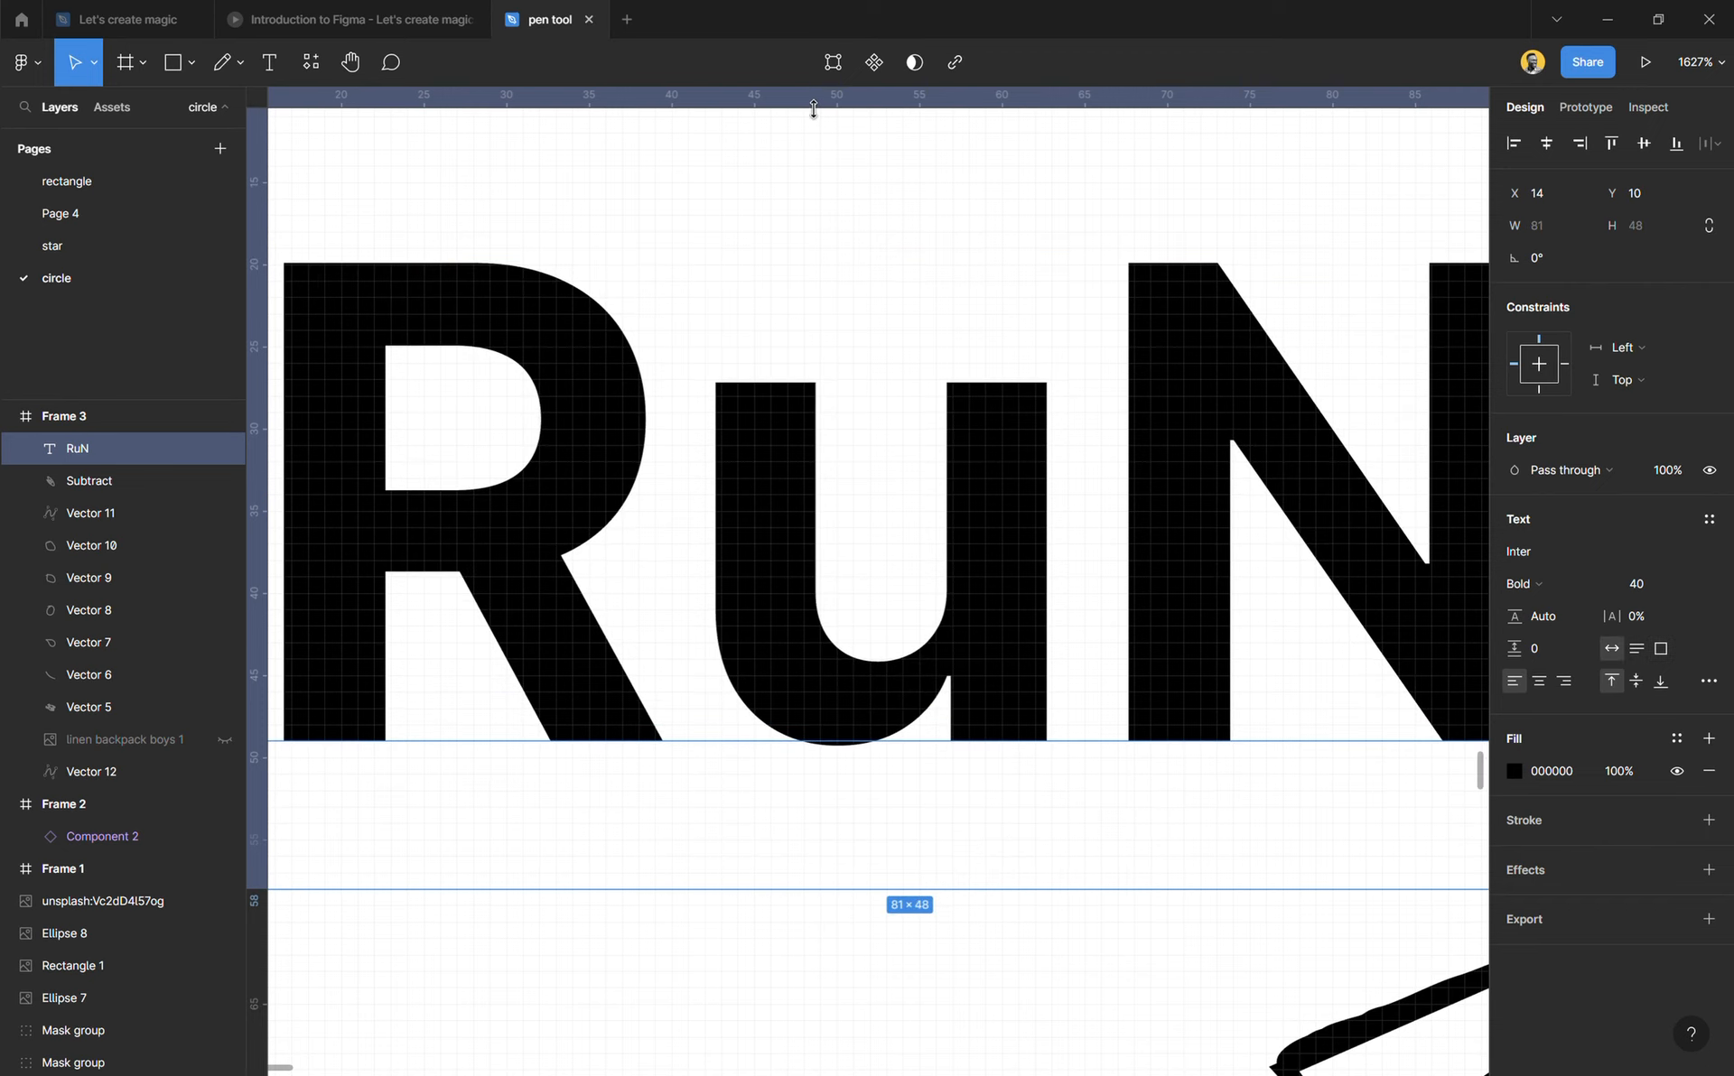
left_click_drag(813, 110, 812, 175)
key("ctrl+z")
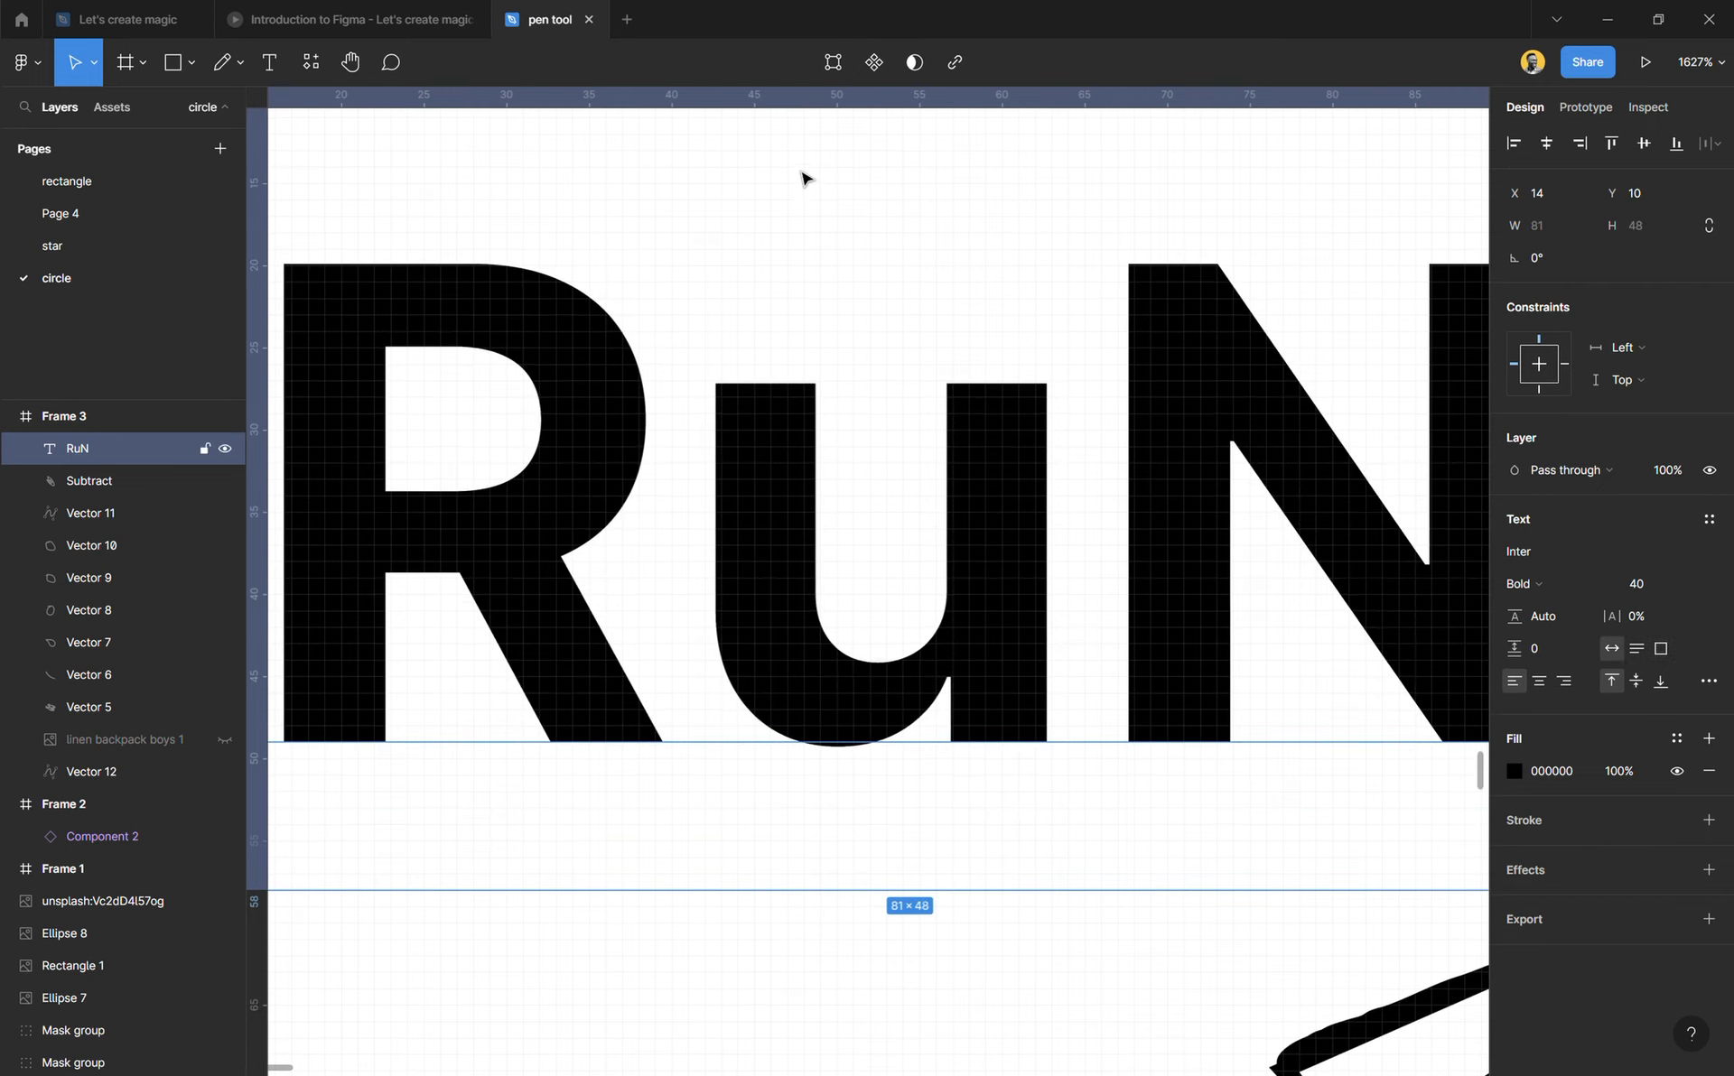
Step: Add a horizontal guide at Y 20 in Frame 3, level with the tops of the R and N
key("shift+2")
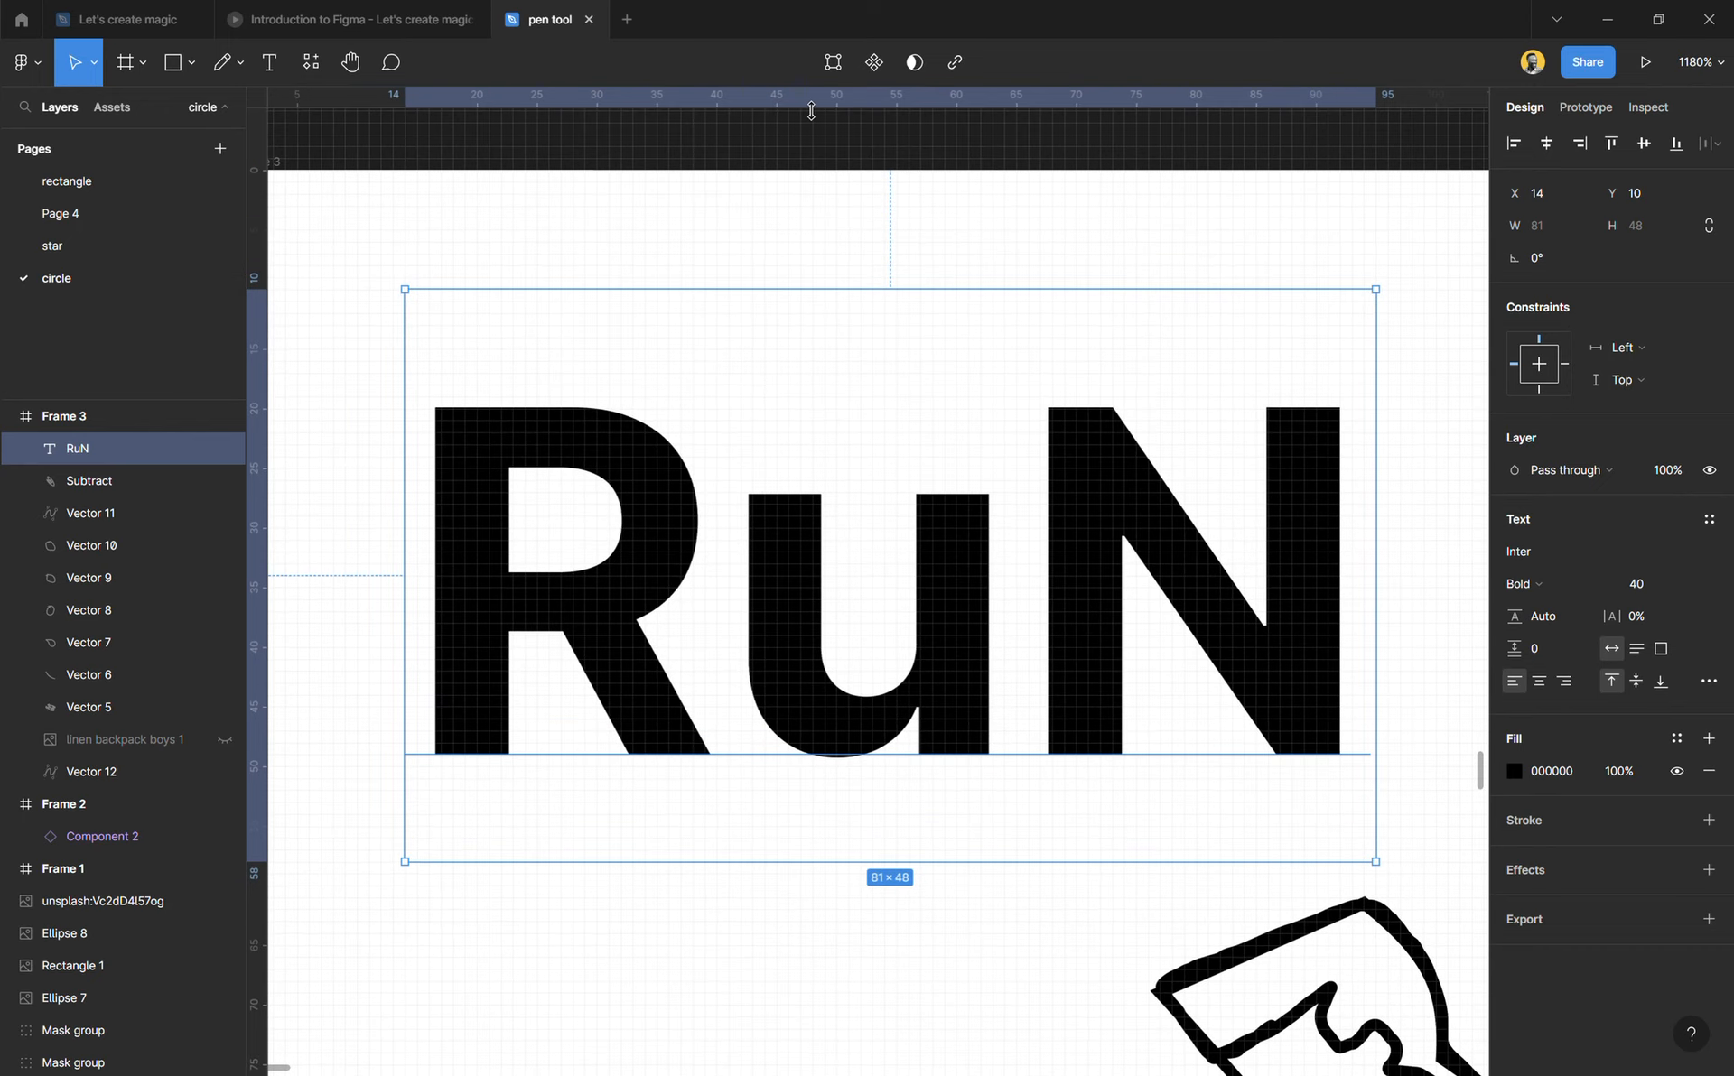
left_click_drag(809, 109, 812, 422)
scroll(855, 506, "up", 5)
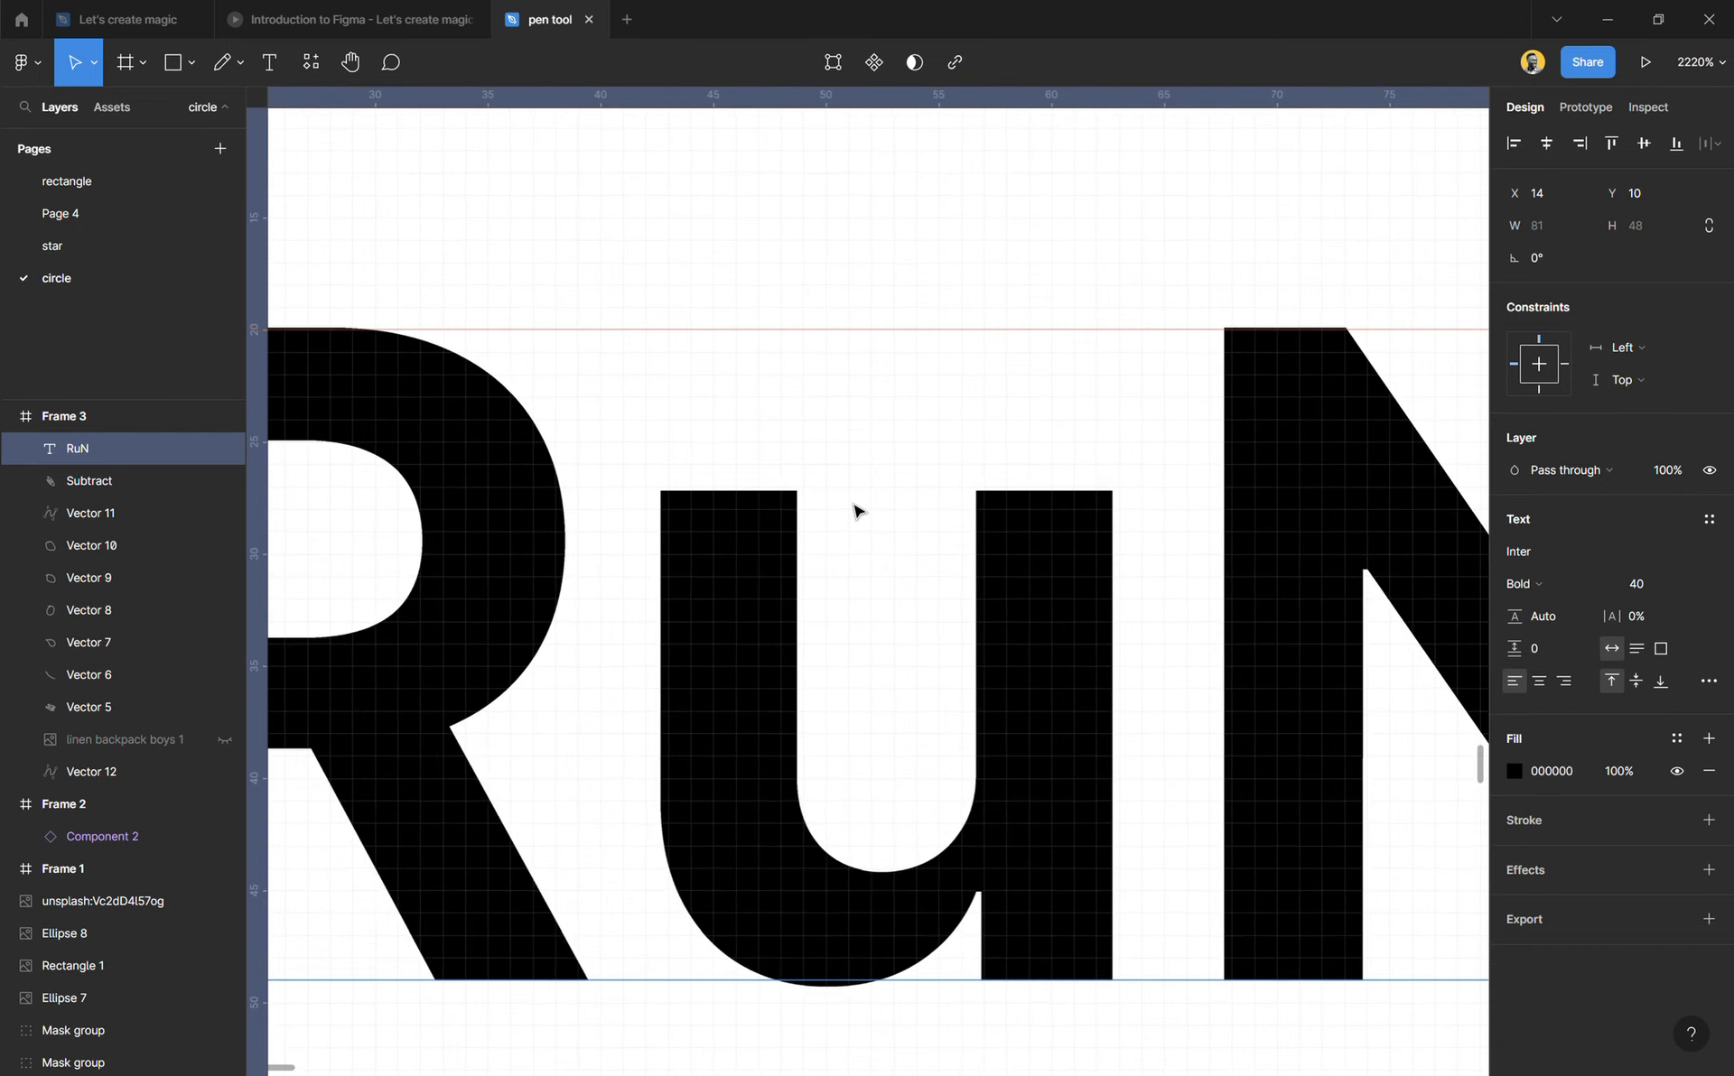
Step: Set the RuN text's vertical trim from cap height to baseline so its box fits the letters
left_click(1705, 683)
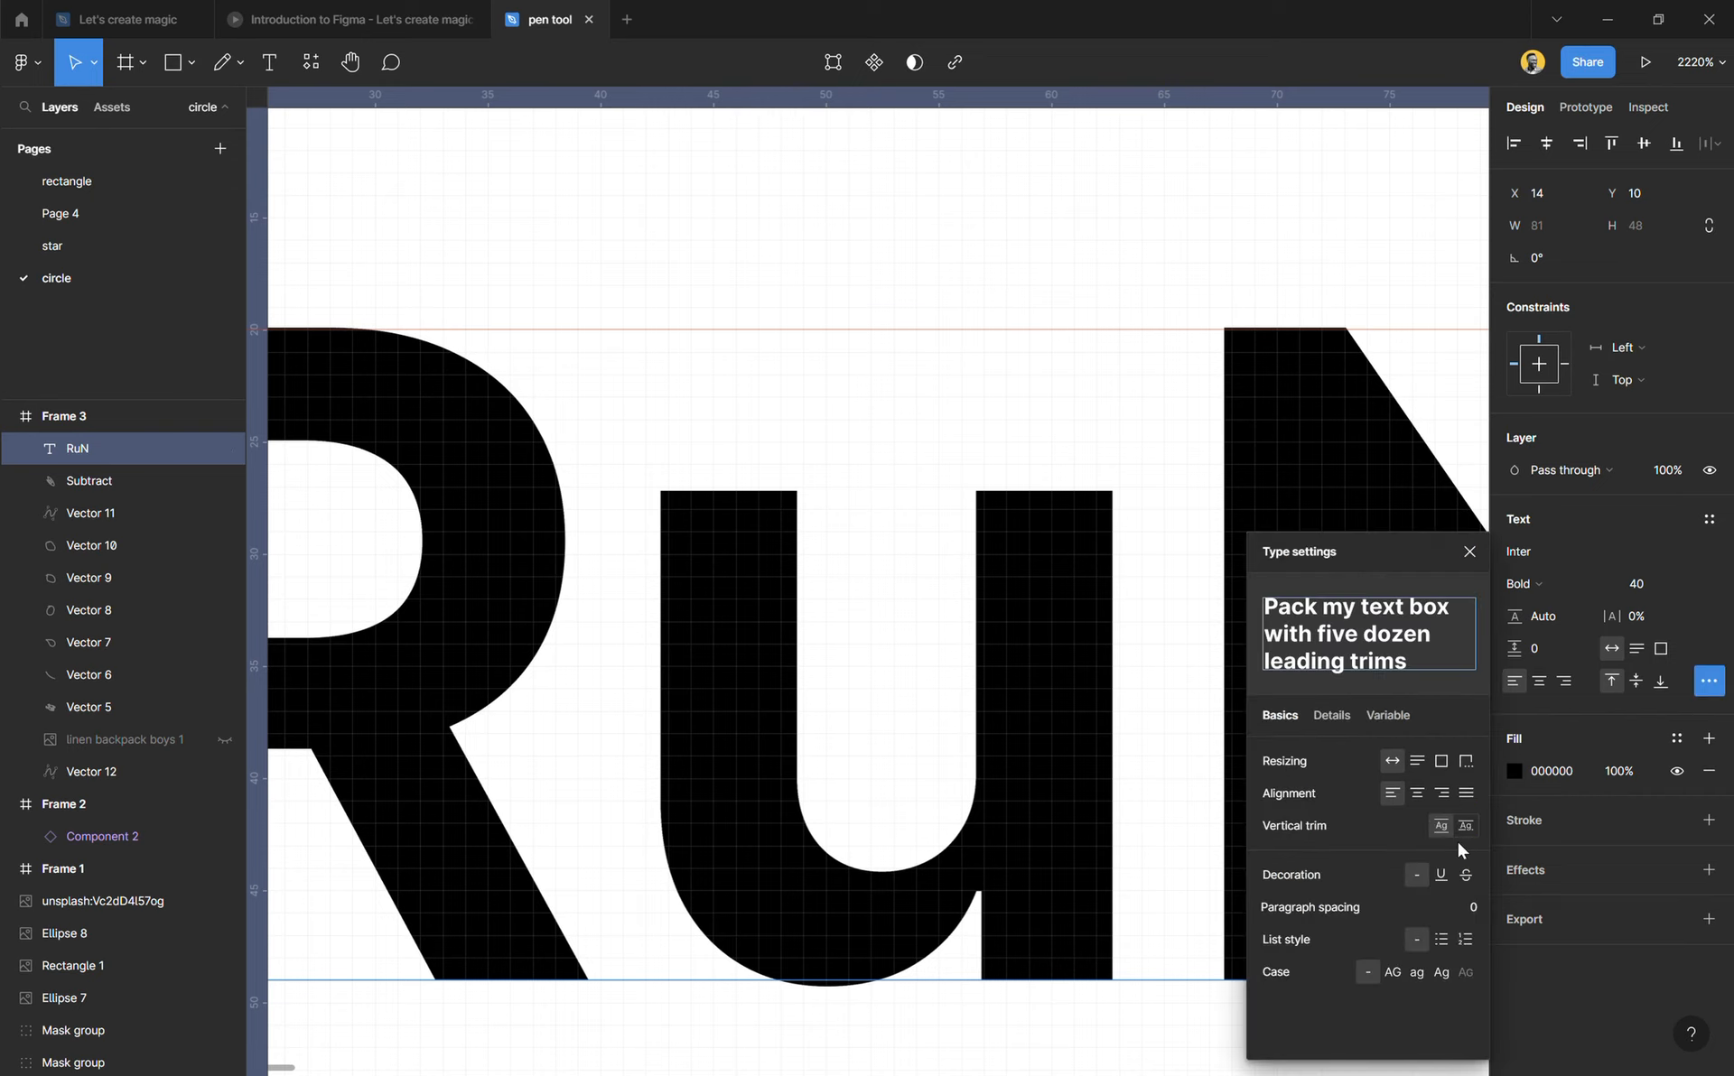
left_click(1472, 828)
left_click(1468, 553)
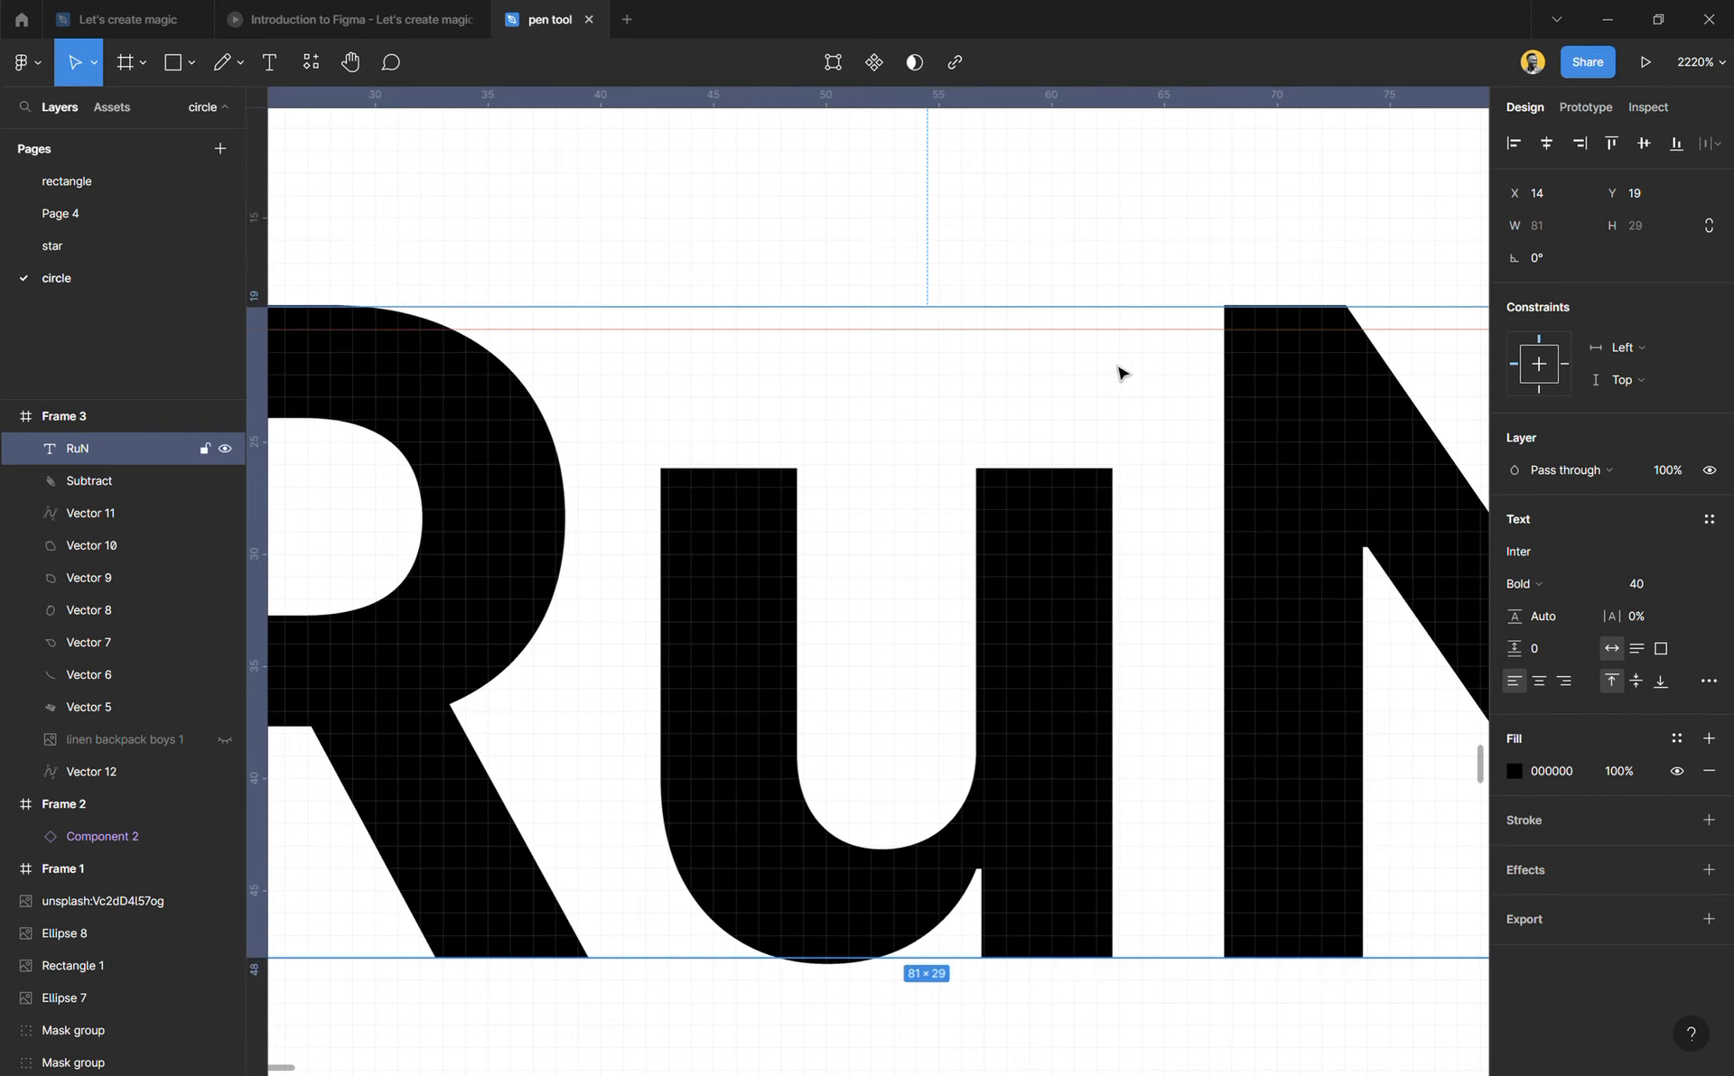
Step: Move the horizontal guide to Y 19, aligned with the top edge of the trimmed text box
left_click_drag(1103, 336, 1102, 325)
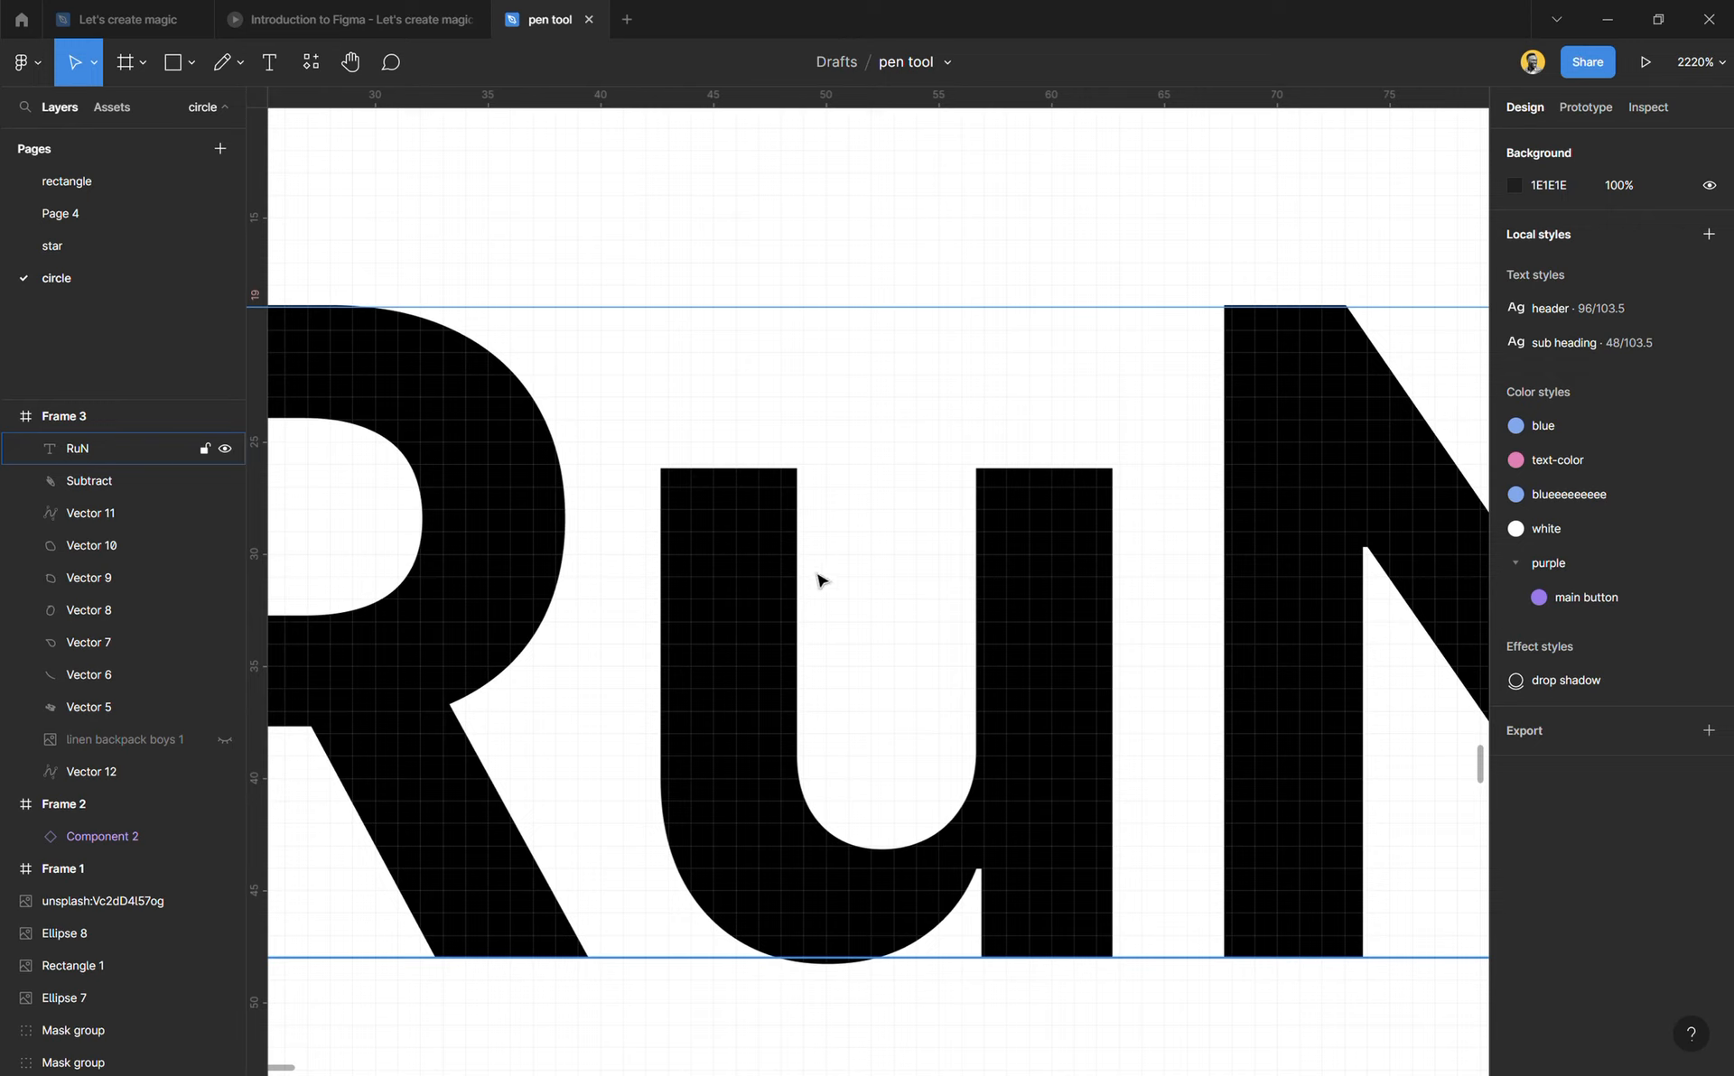
left_click(738, 248)
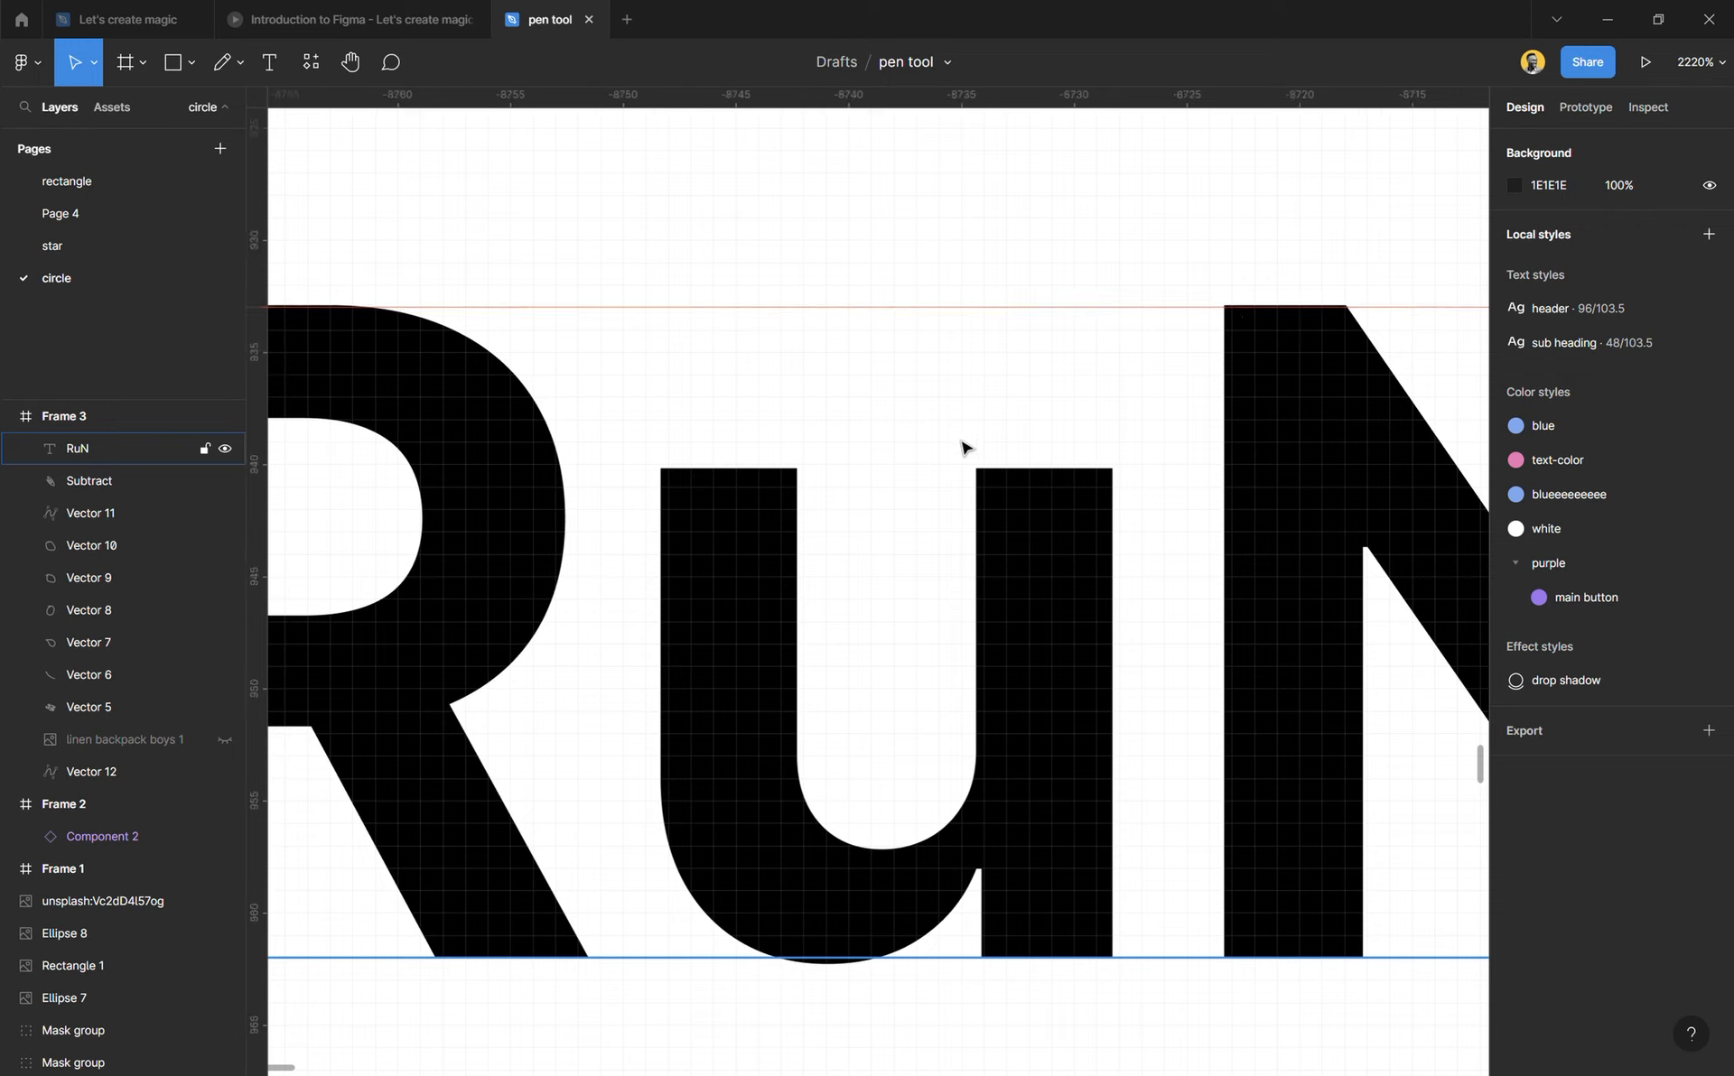
scroll(780, 652, "down", 5)
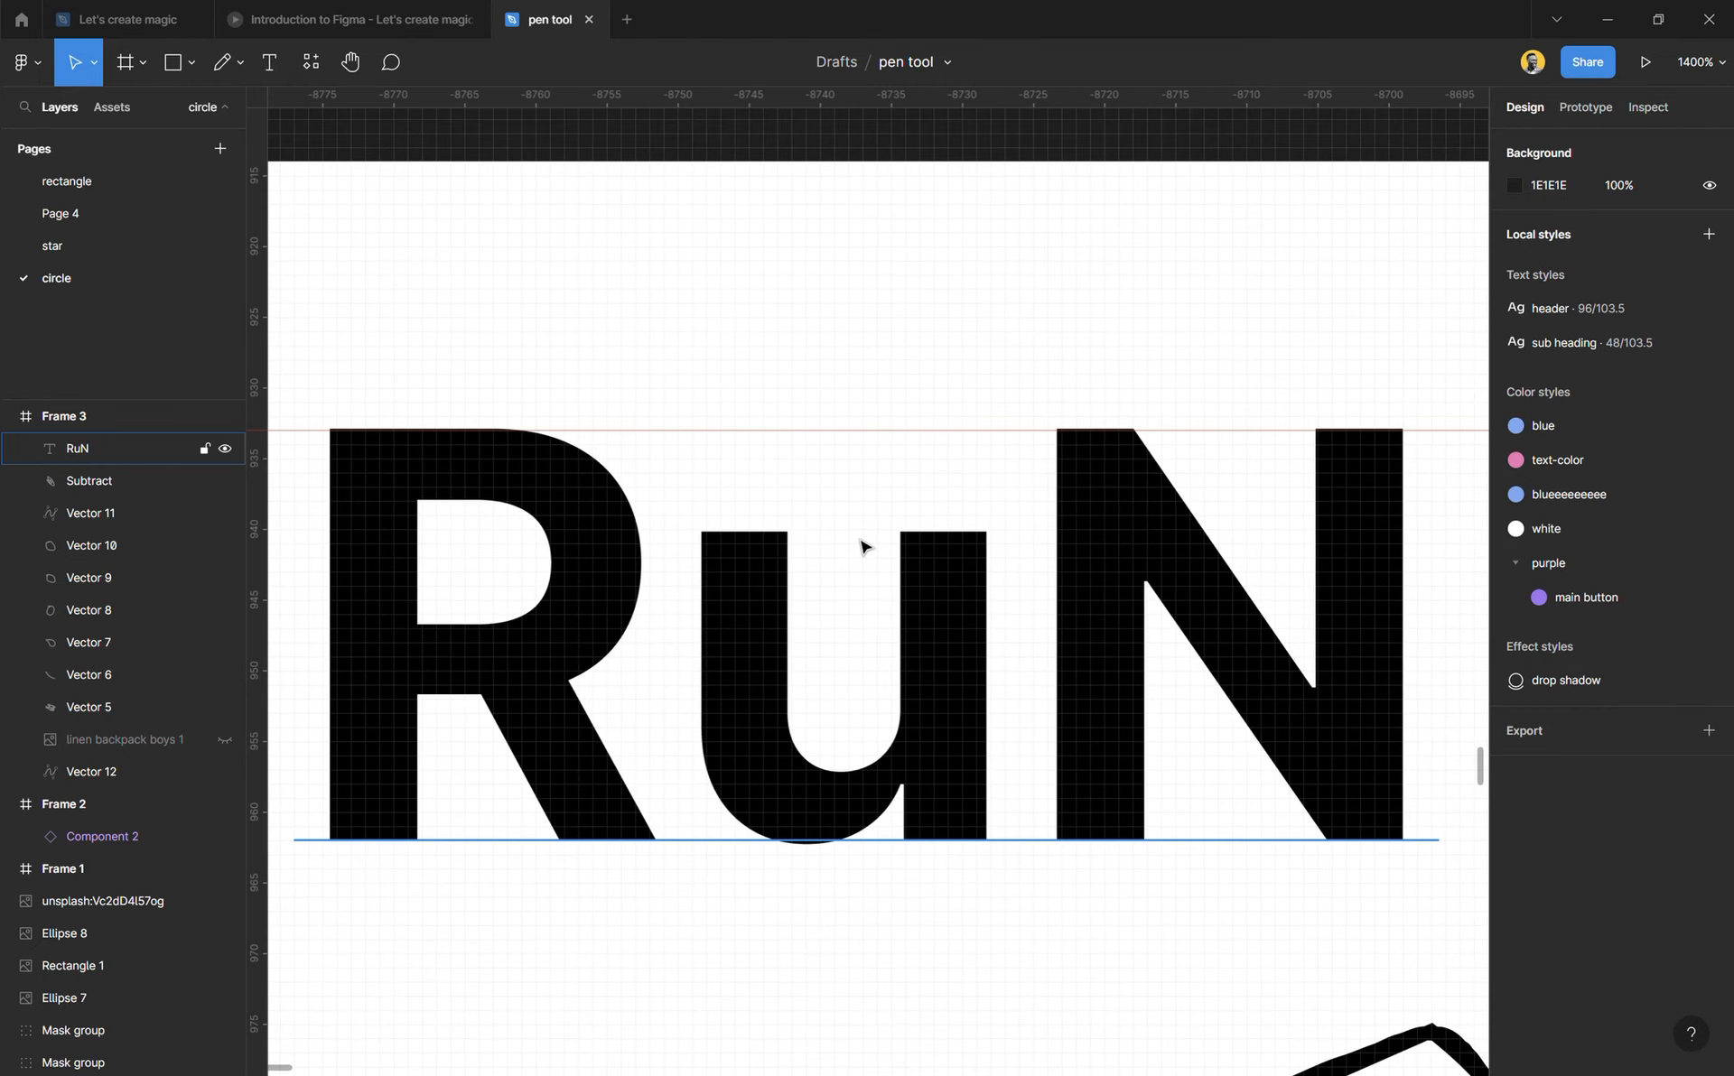
Step: Try enlarging only the letter u to font size 56, and undo the size change
left_click(934, 622)
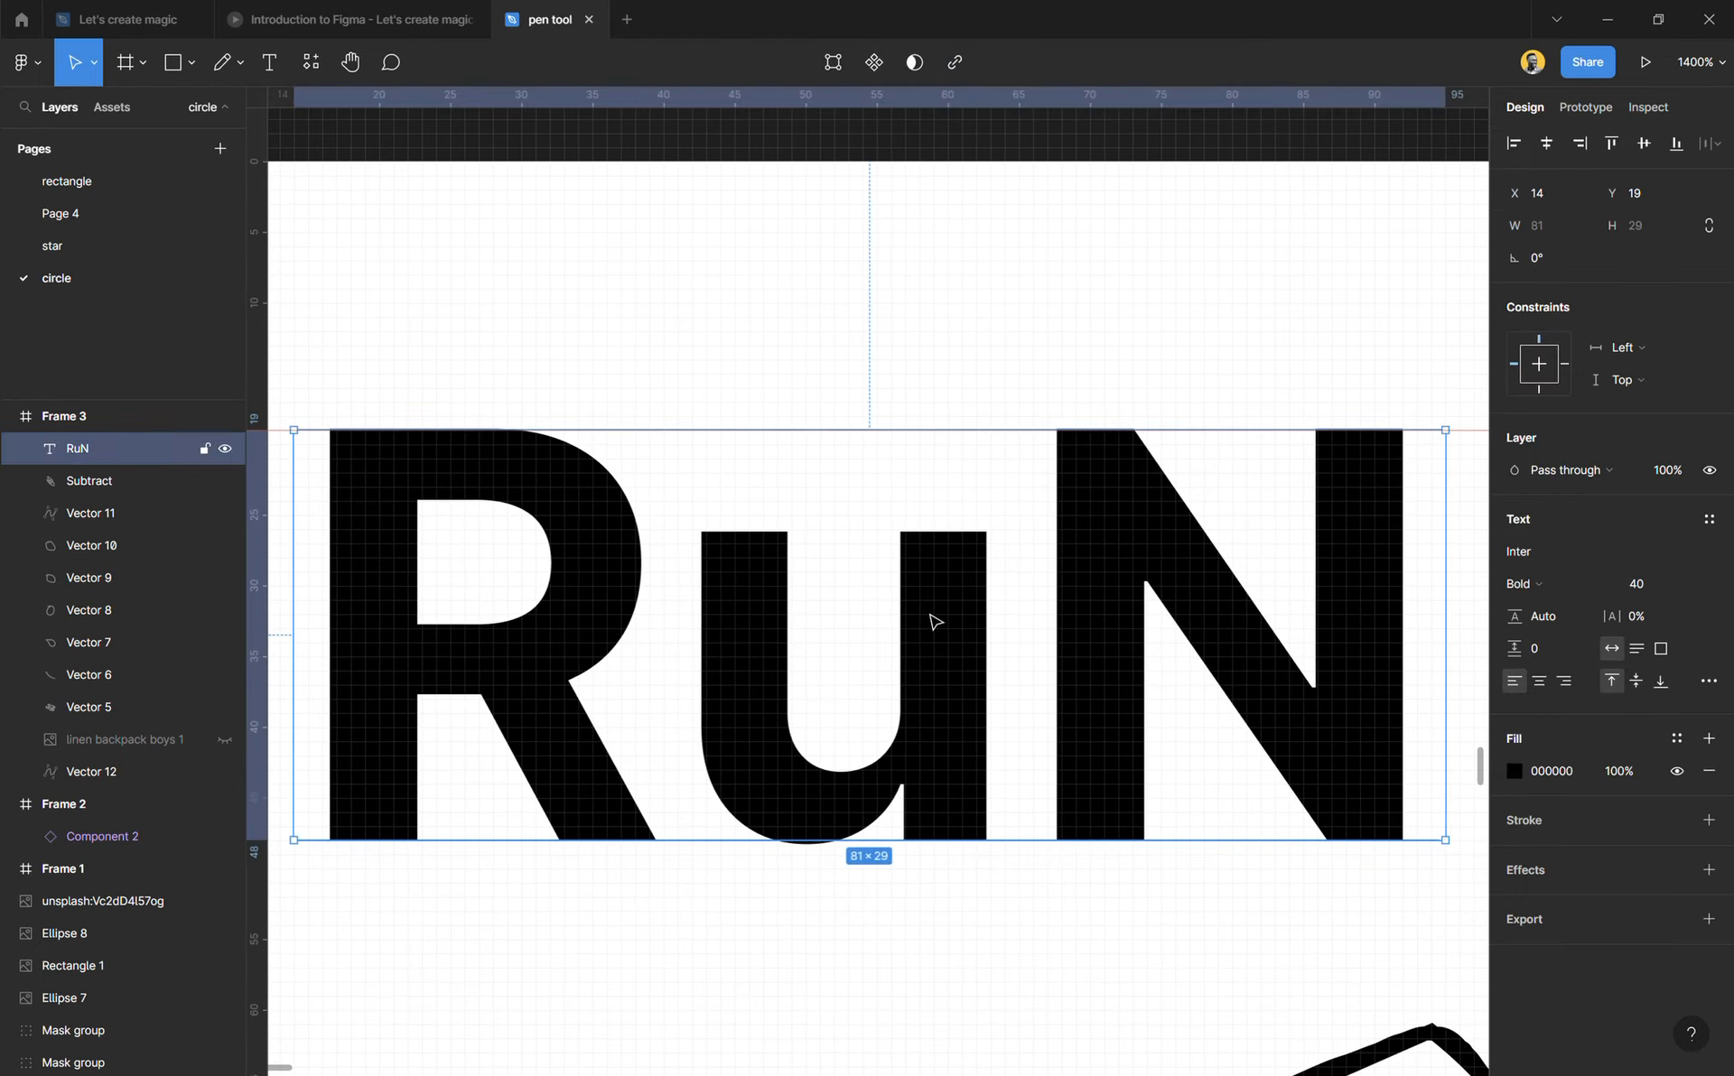
double_click(1030, 646)
left_click_drag(1030, 647, 789, 668)
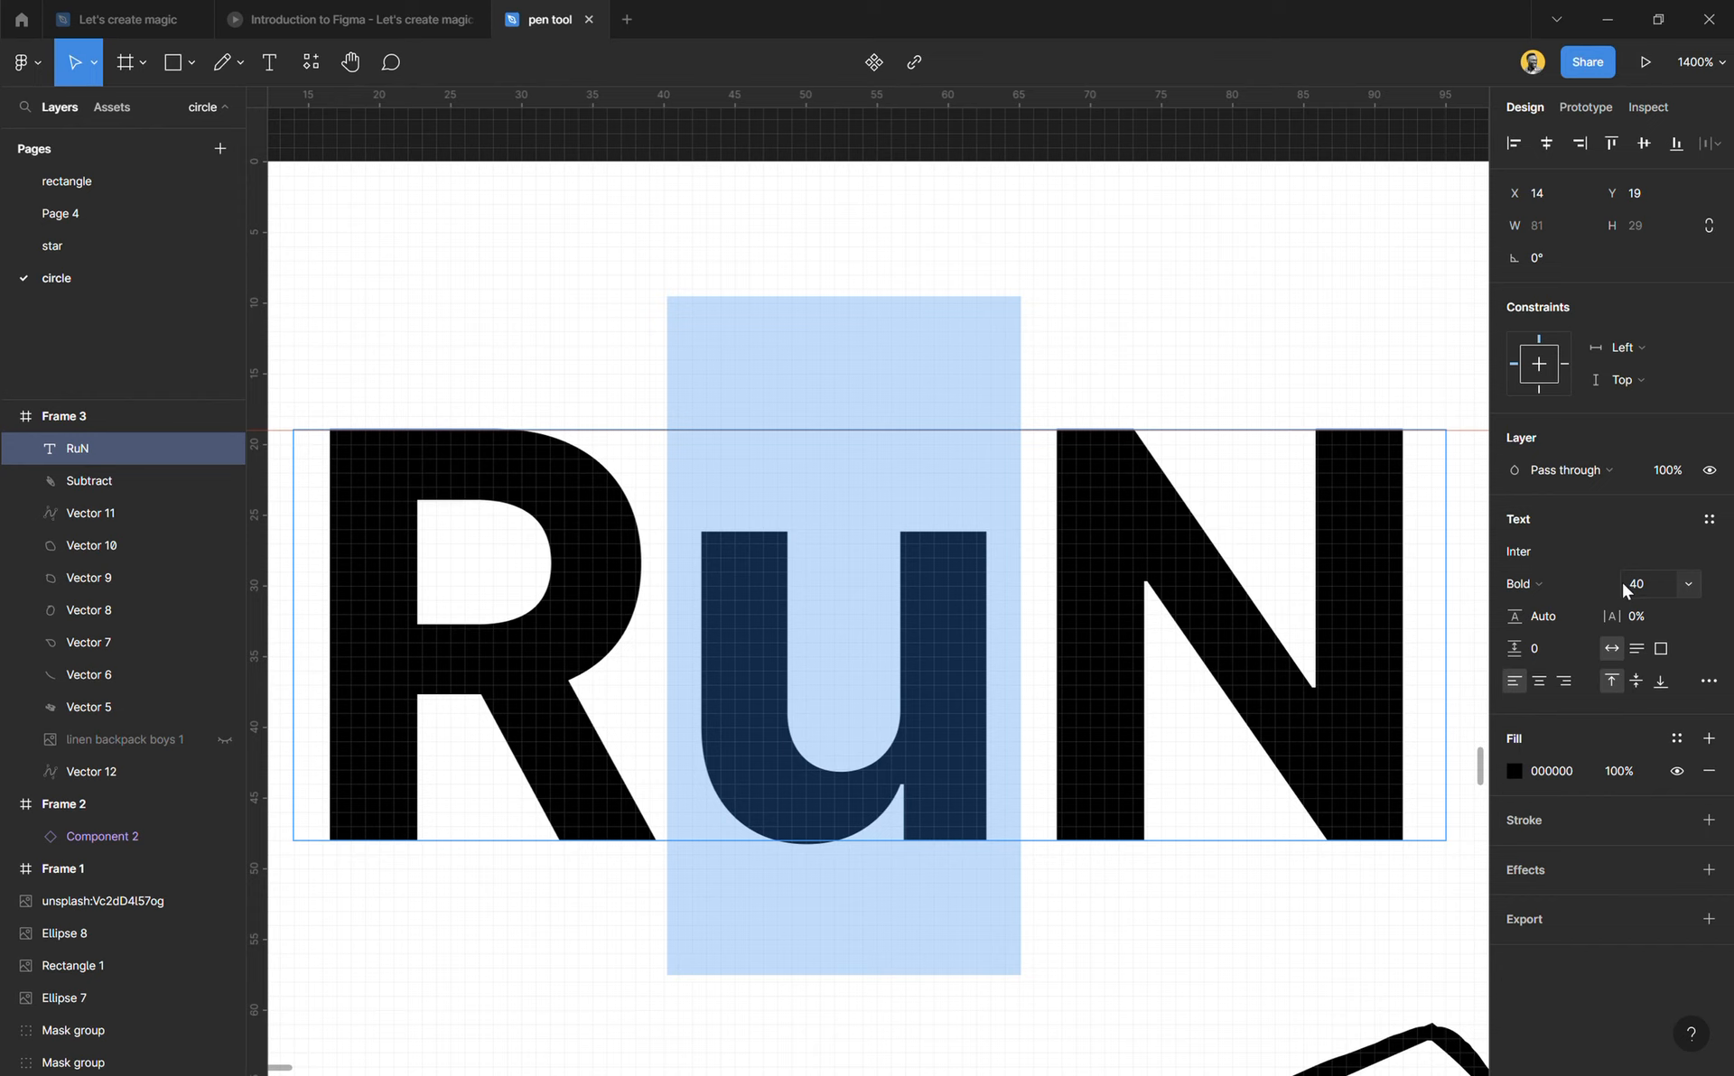
left_click_drag(1619, 581, 1652, 585)
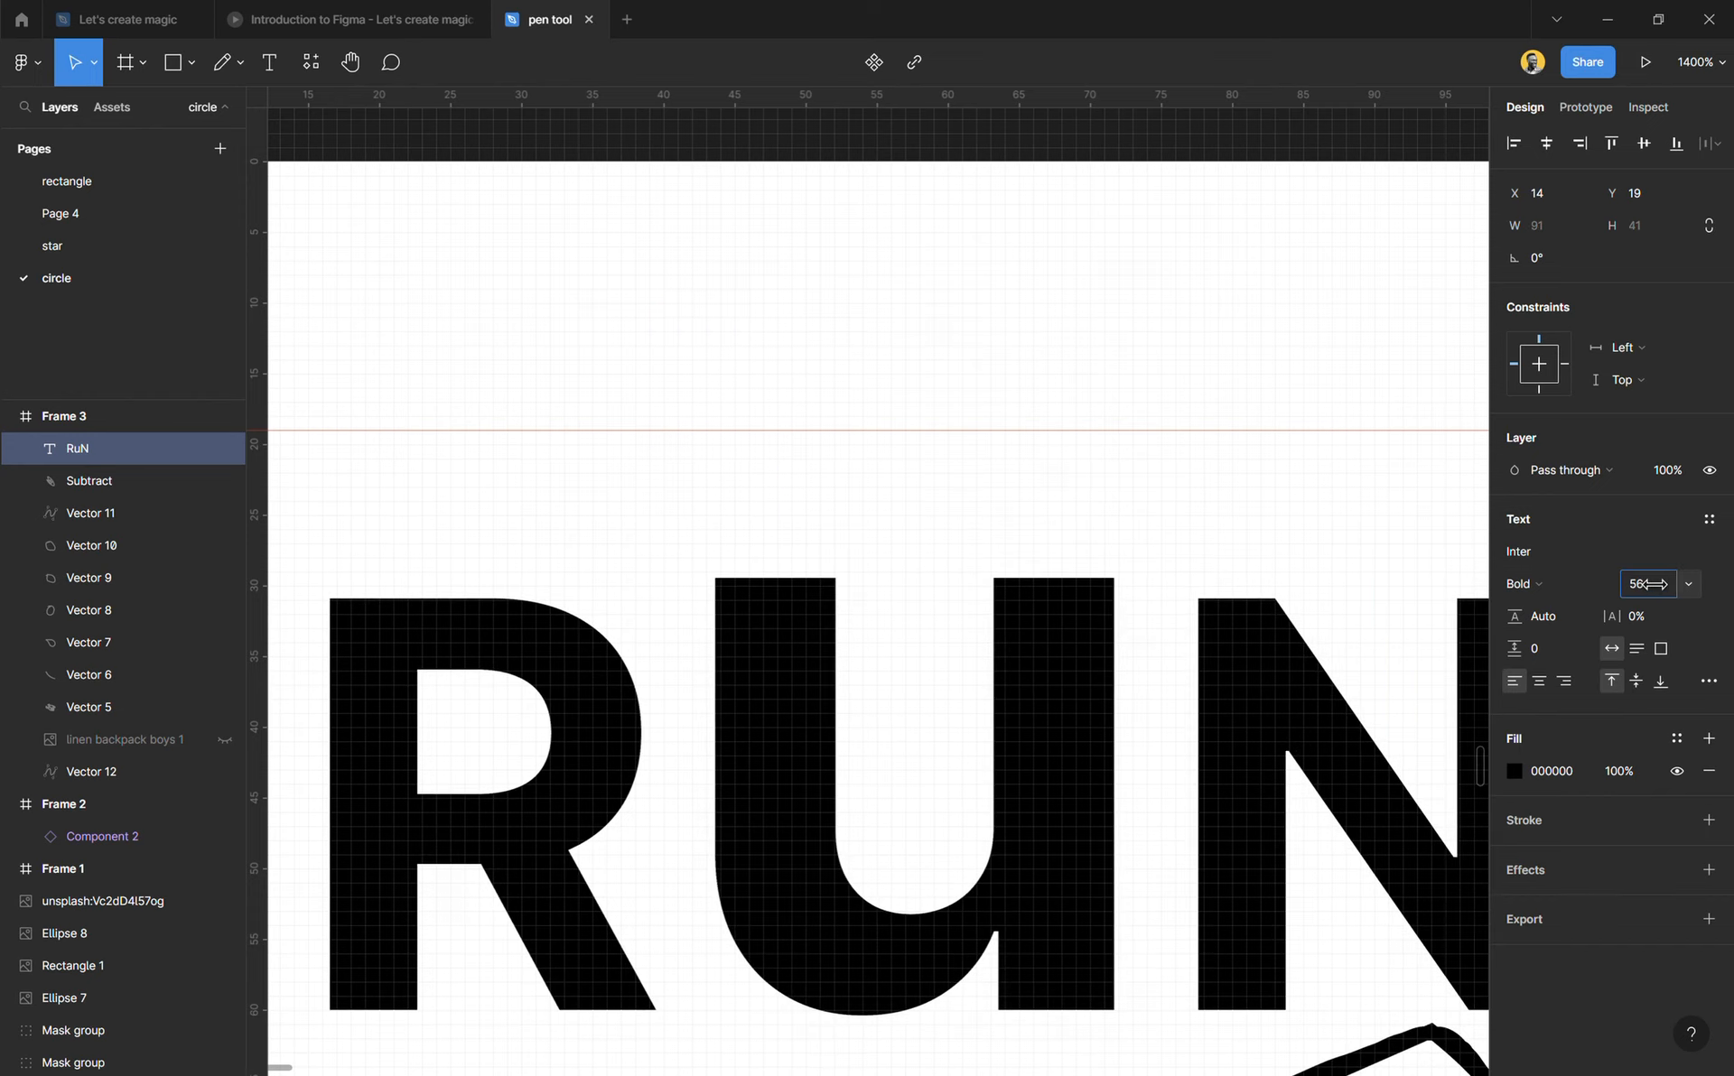
key("ctrl+z")
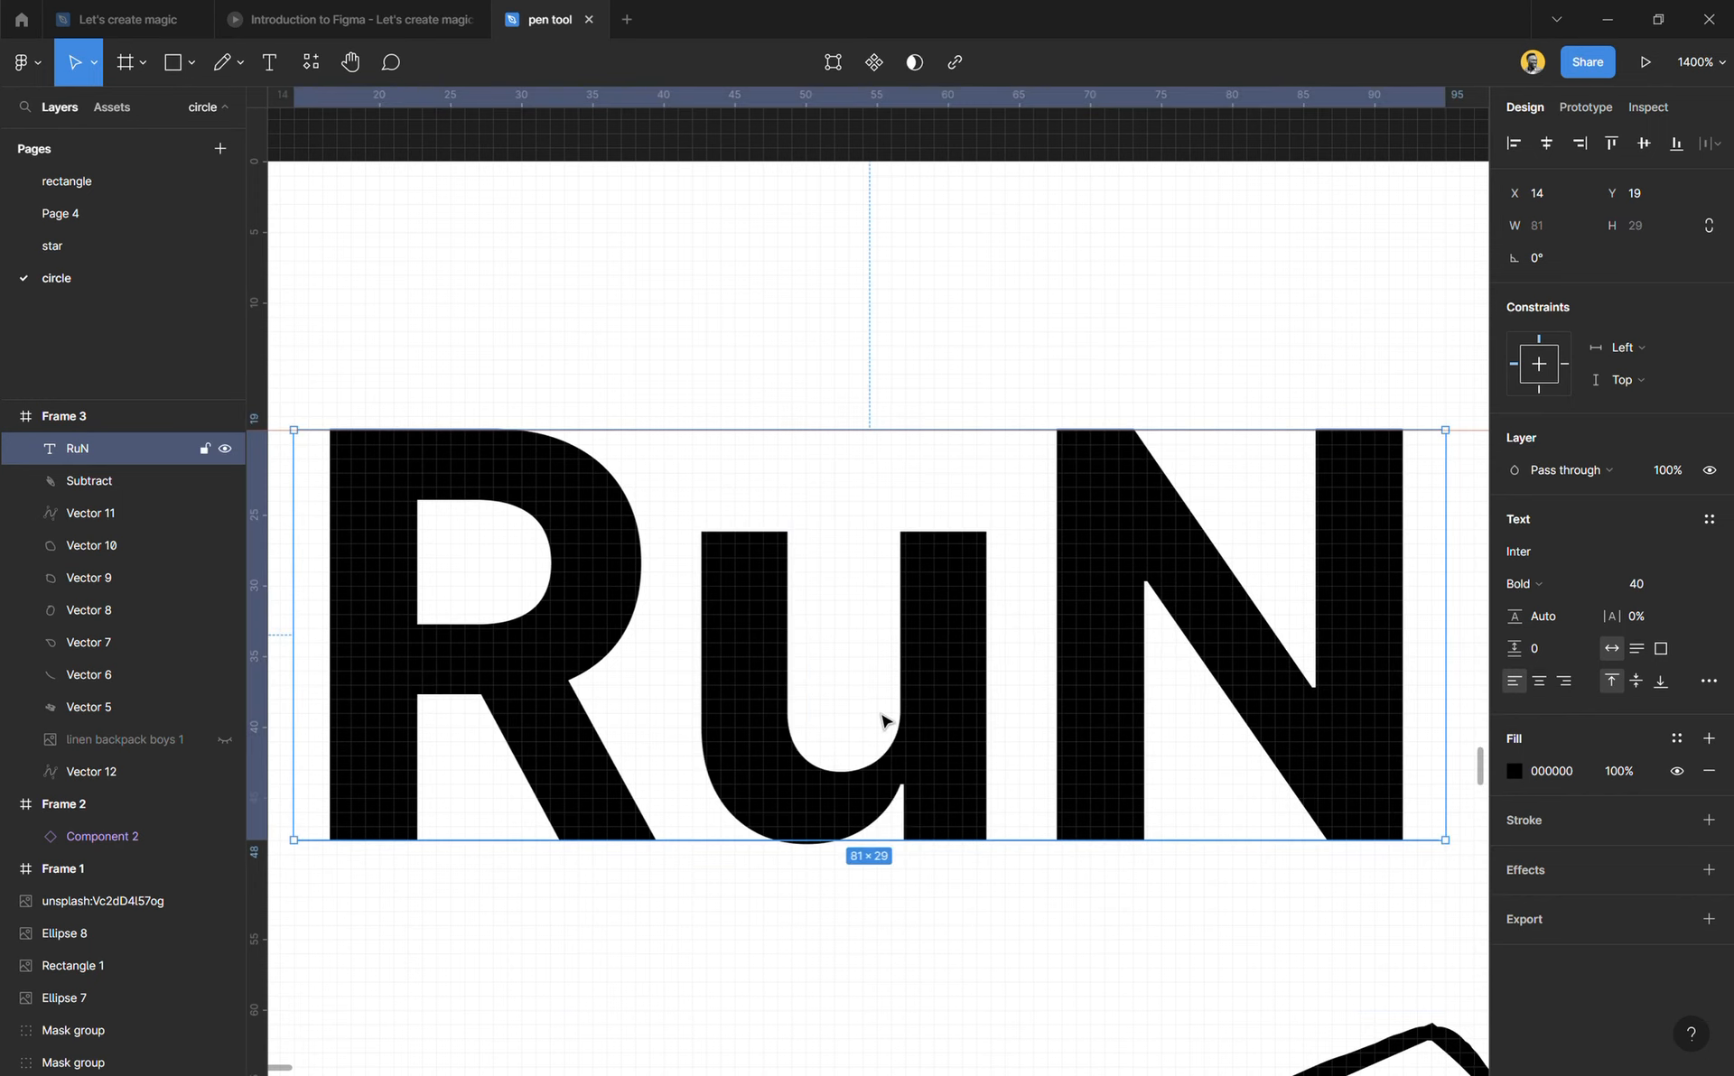
Step: Flatten the RuN text into a single vector shape
scroll(882, 719, "up", 2, "ctrl")
right_click(960, 670)
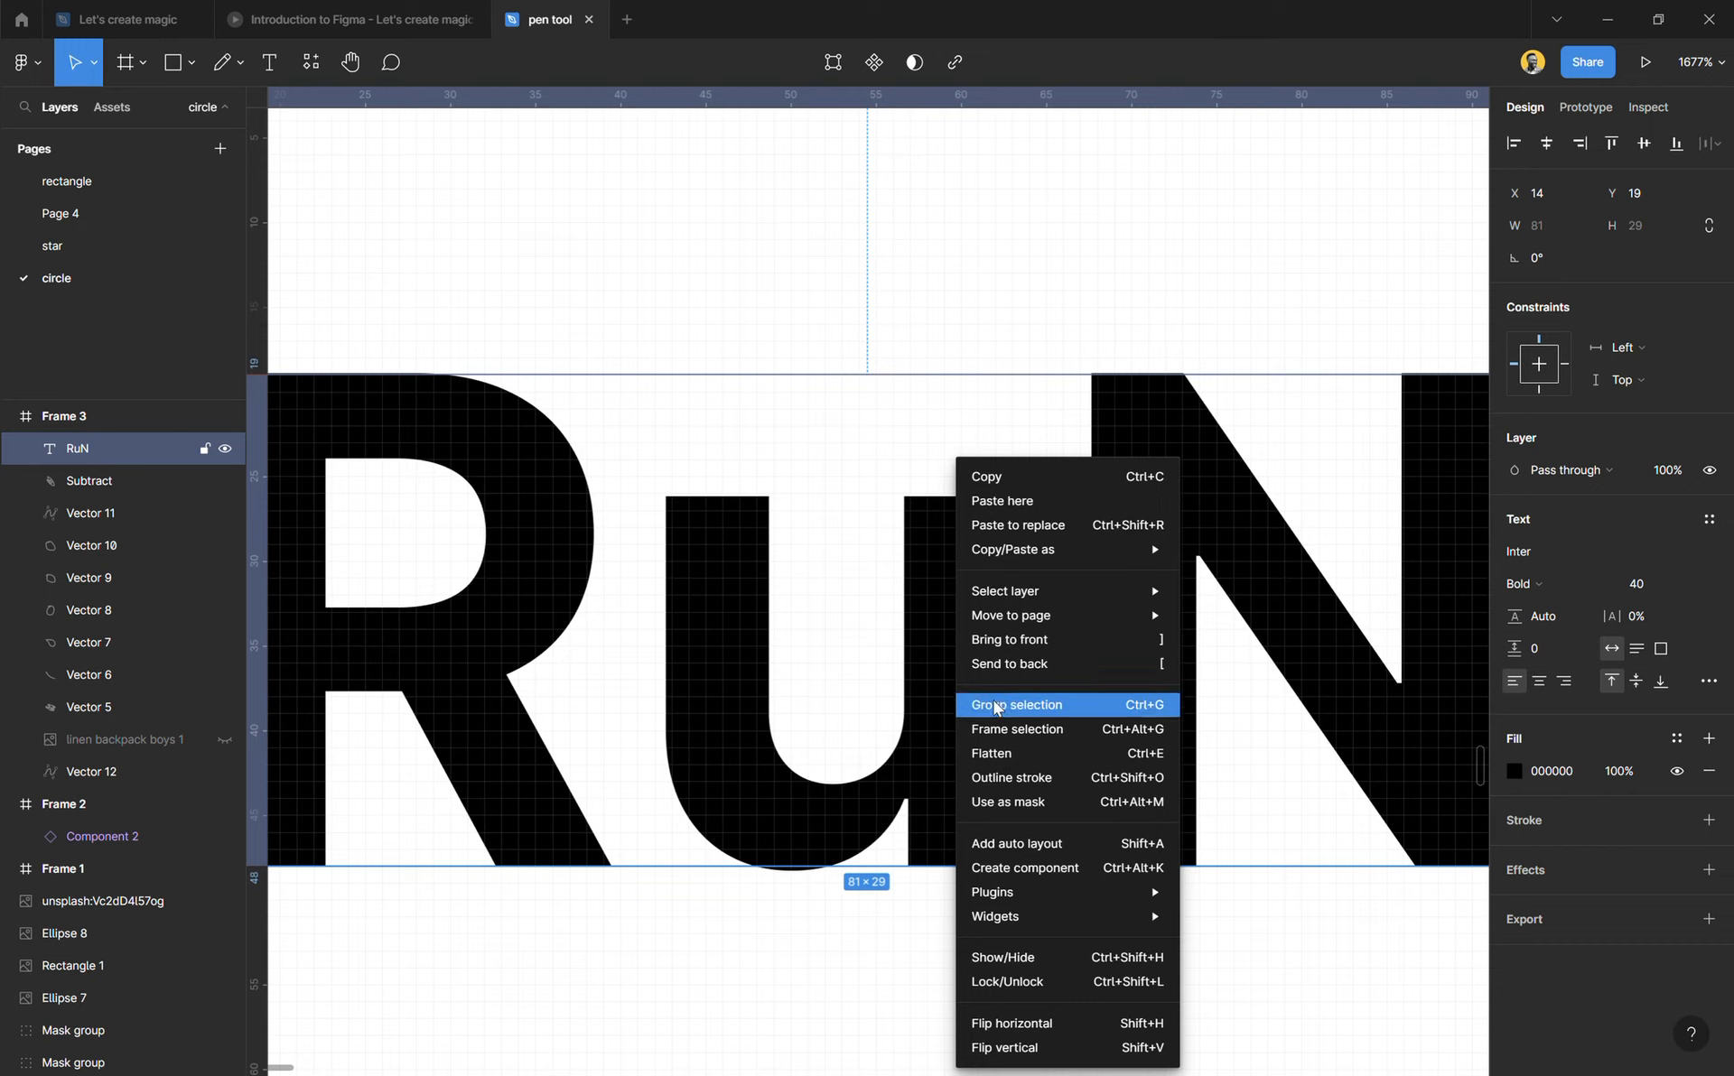
left_click(999, 763)
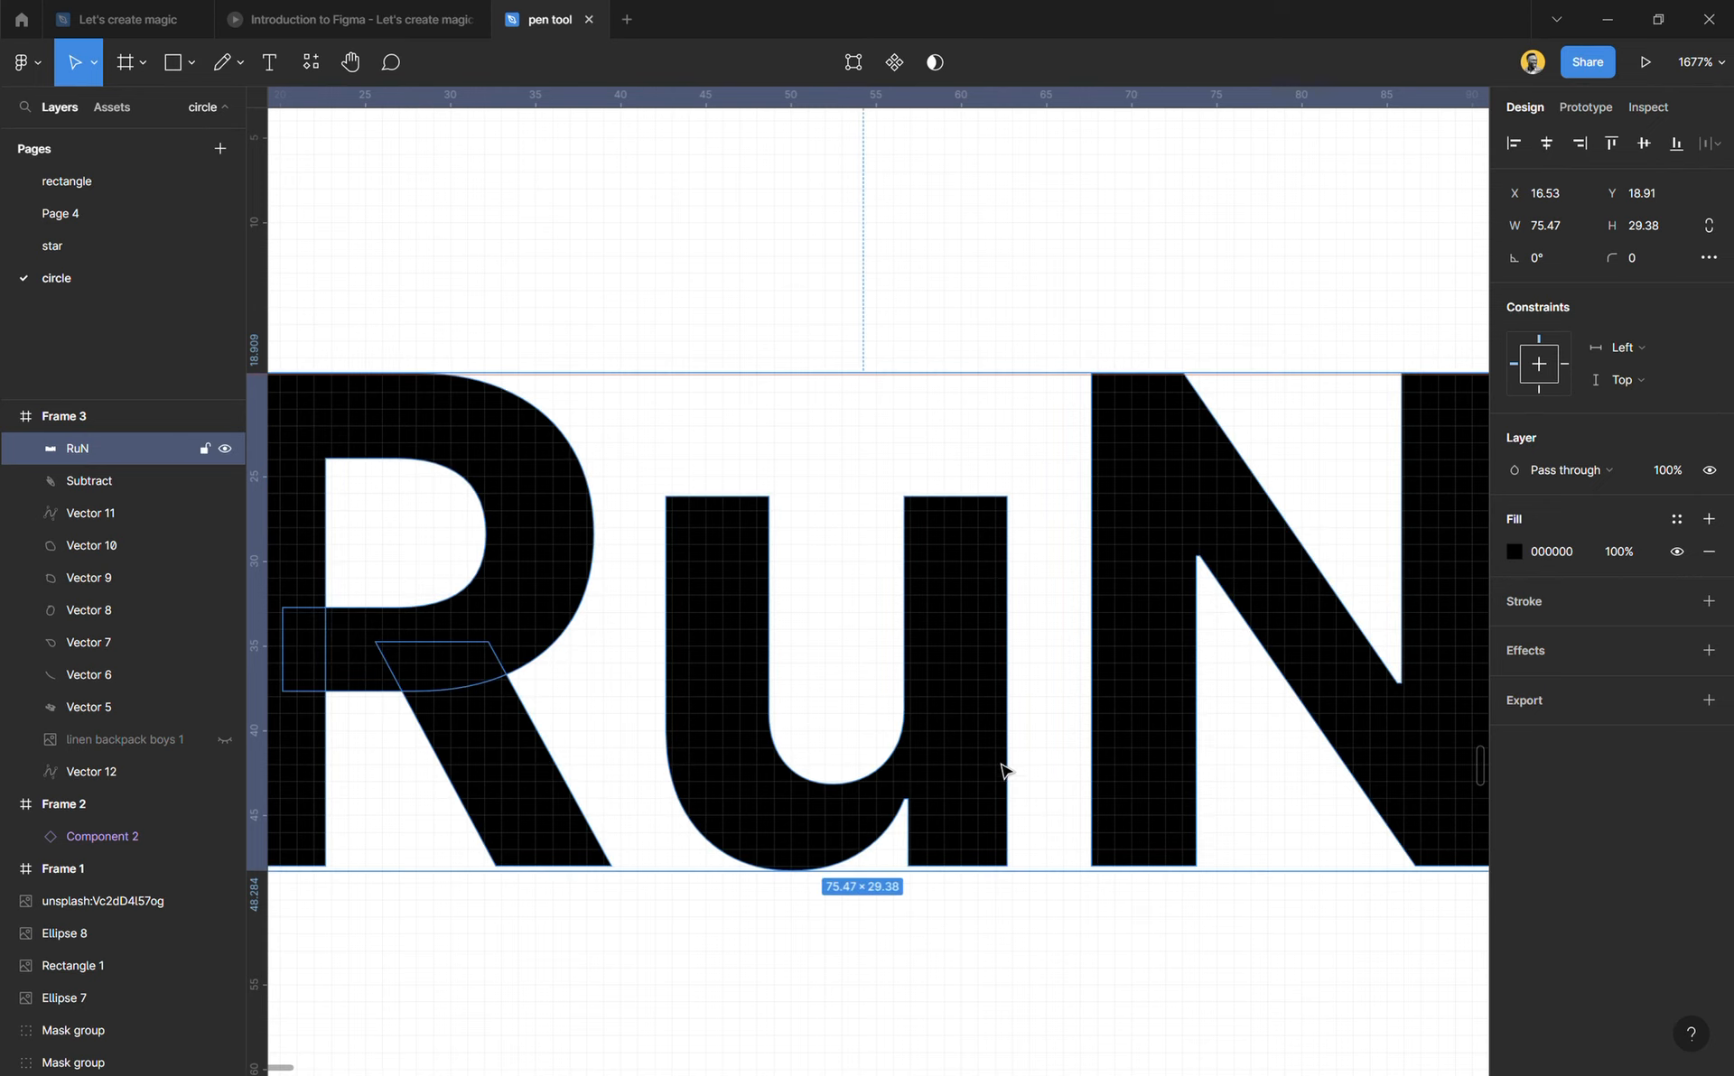
Step: In vector editing, select the four top points of the u and nudge them up to Y 19.18, near the guide
left_click(854, 63)
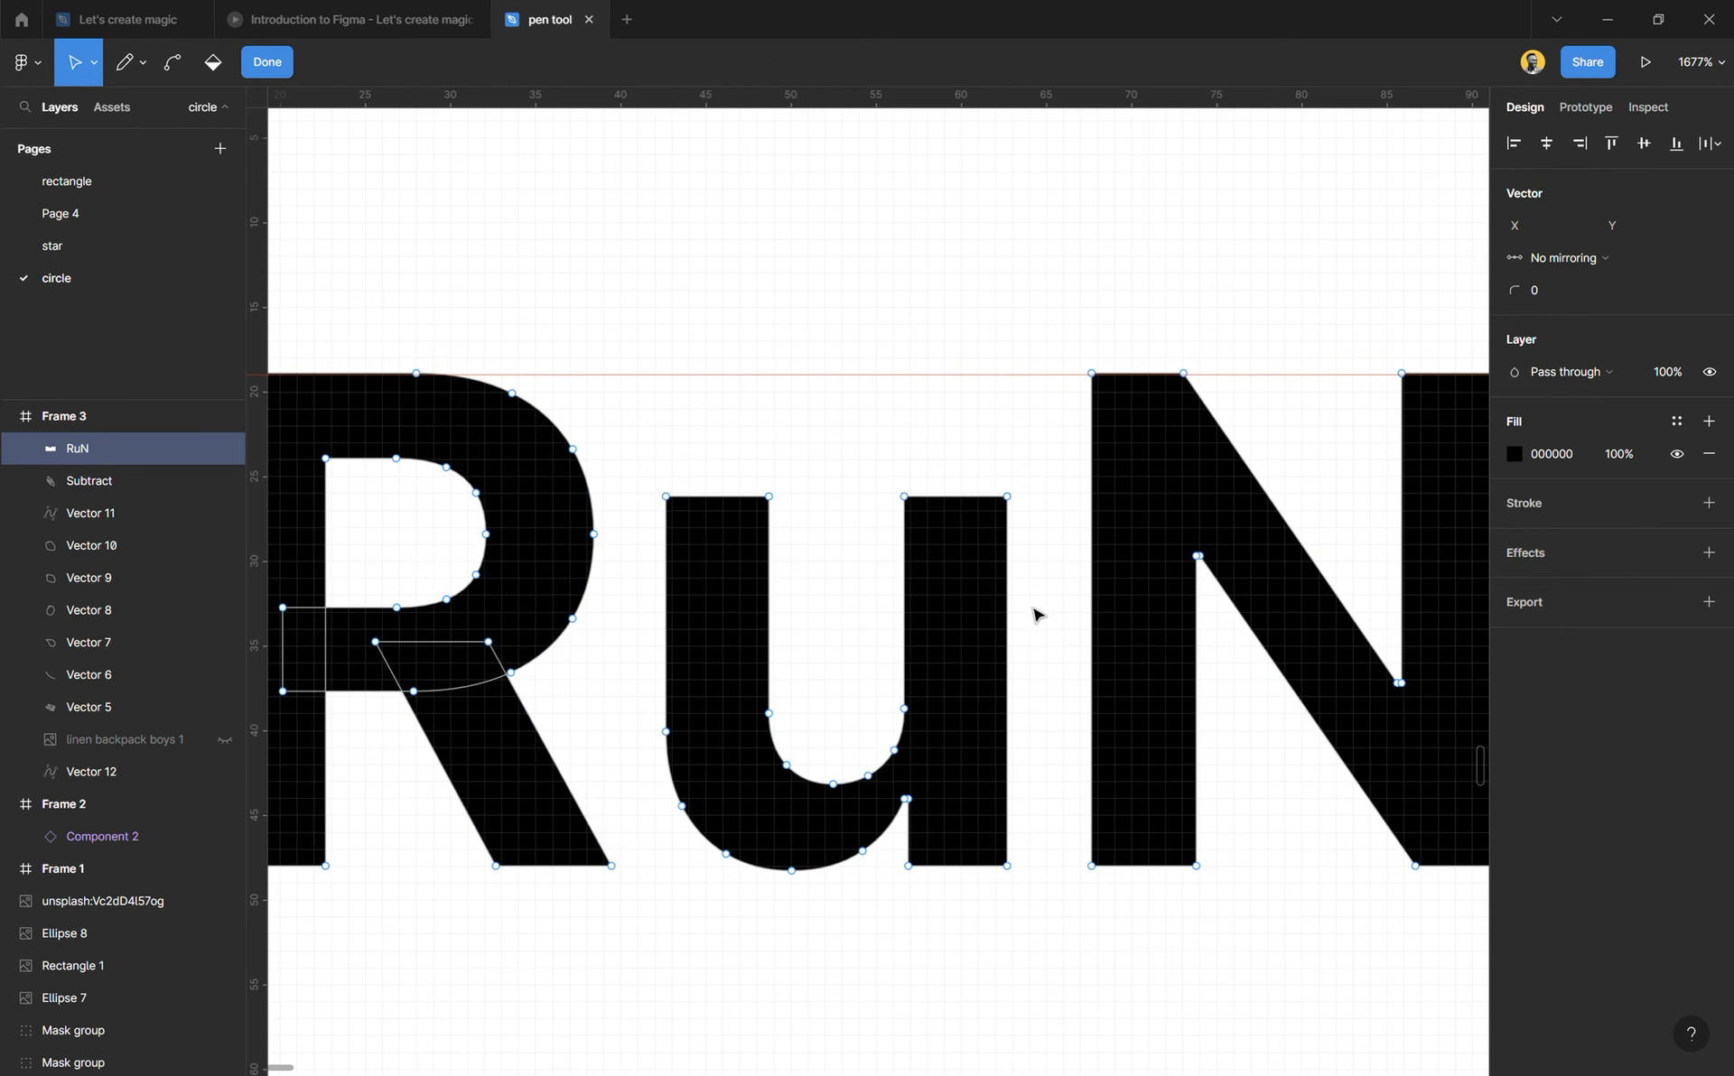
scroll(797, 494, "up", 2)
scroll(796, 494, "up", 1)
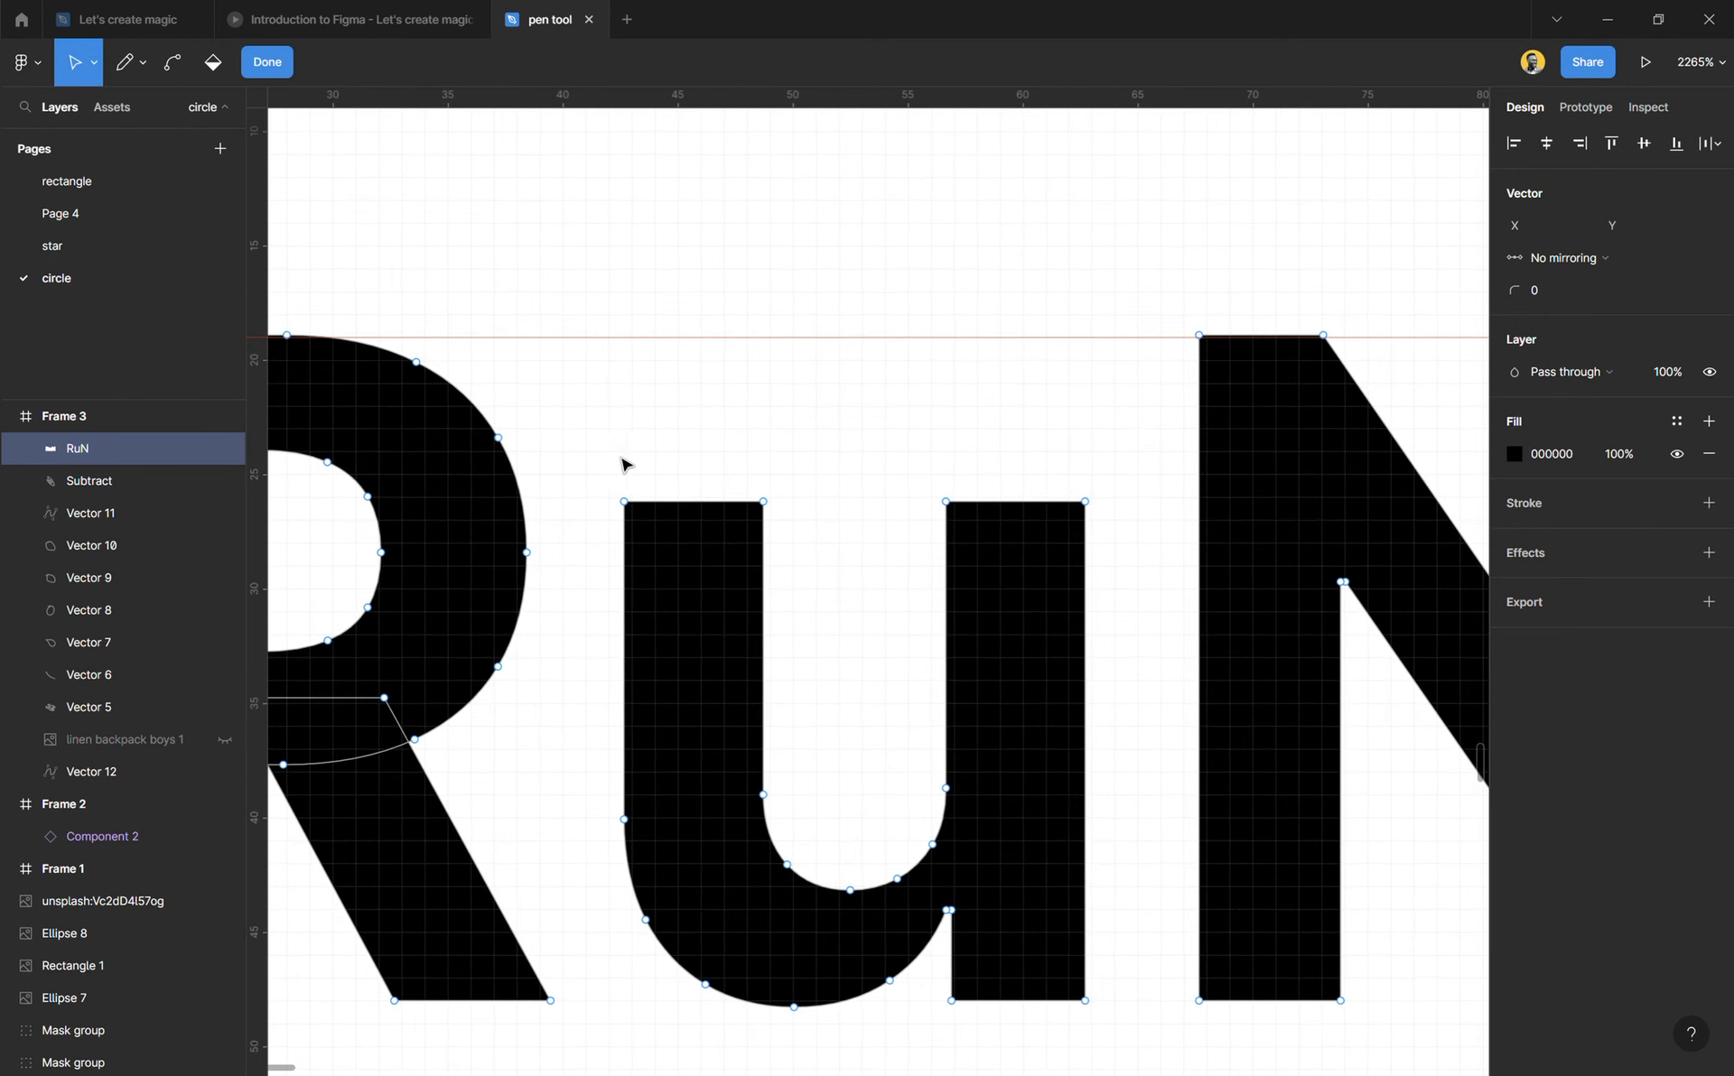
left_click_drag(600, 443, 1129, 542)
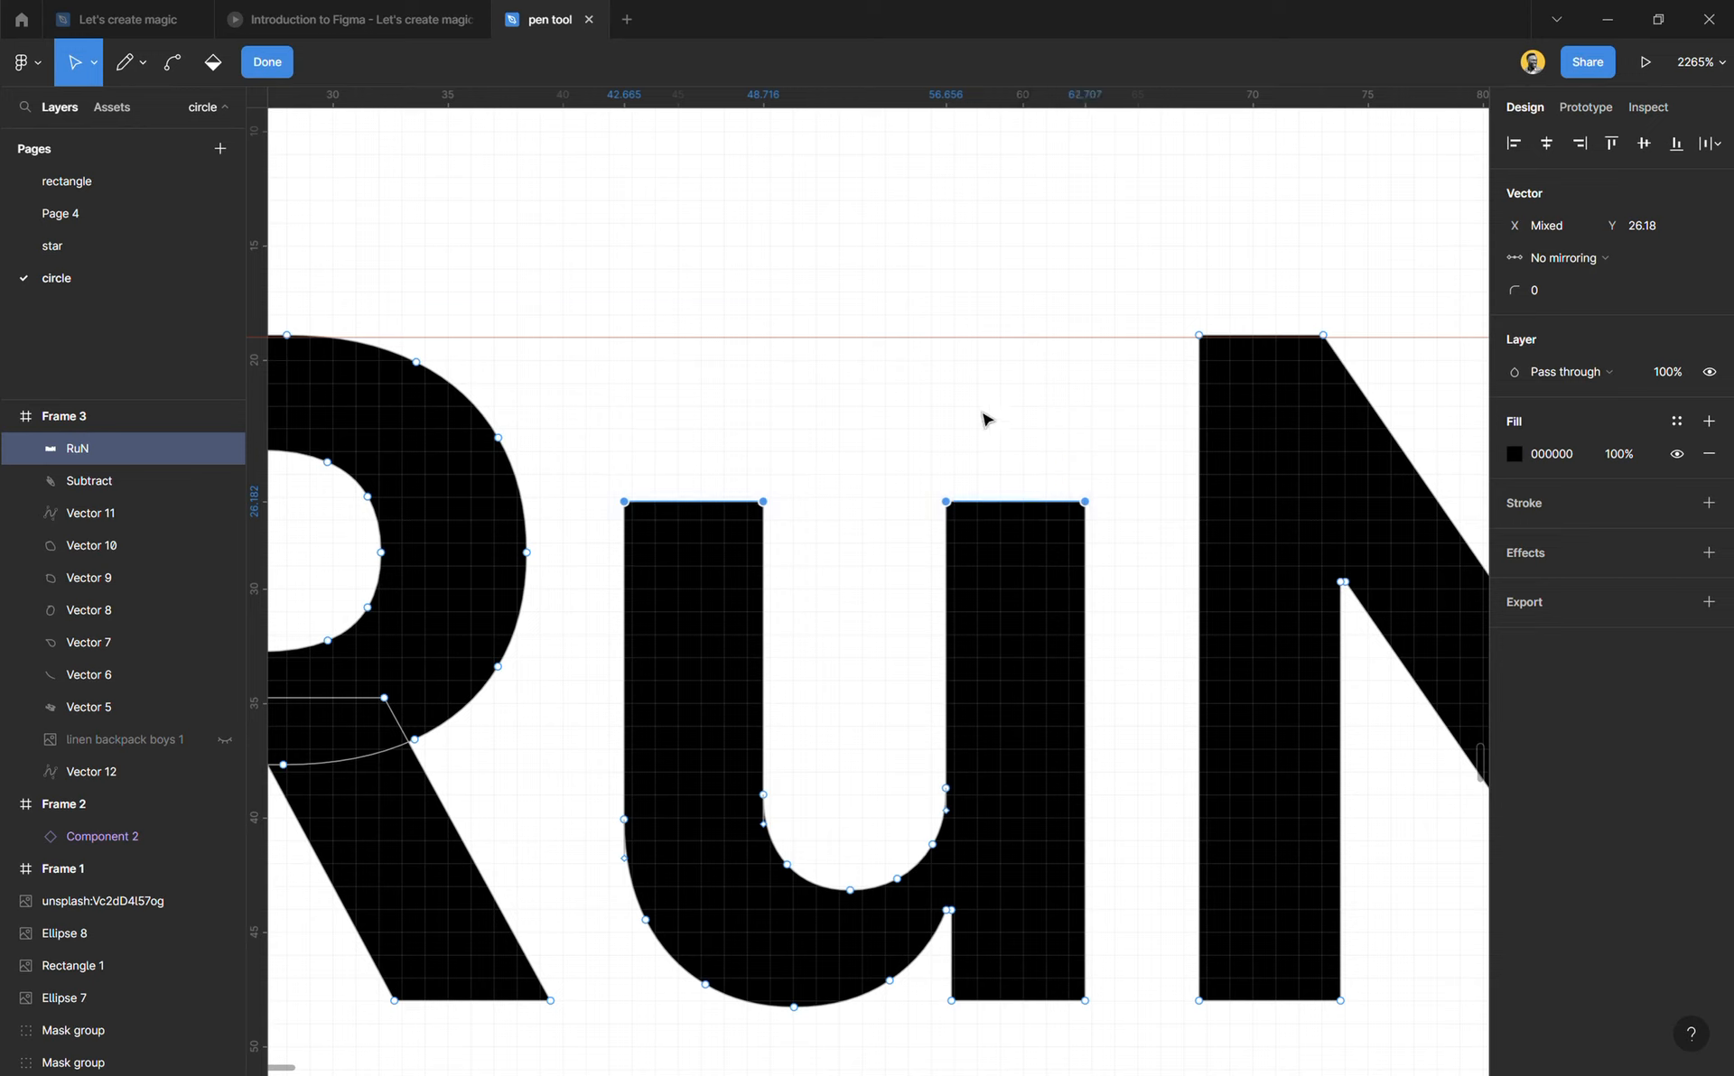
key("Up")
key("Up")
key("Up")
key("Up")
key("Up")
key("Up")
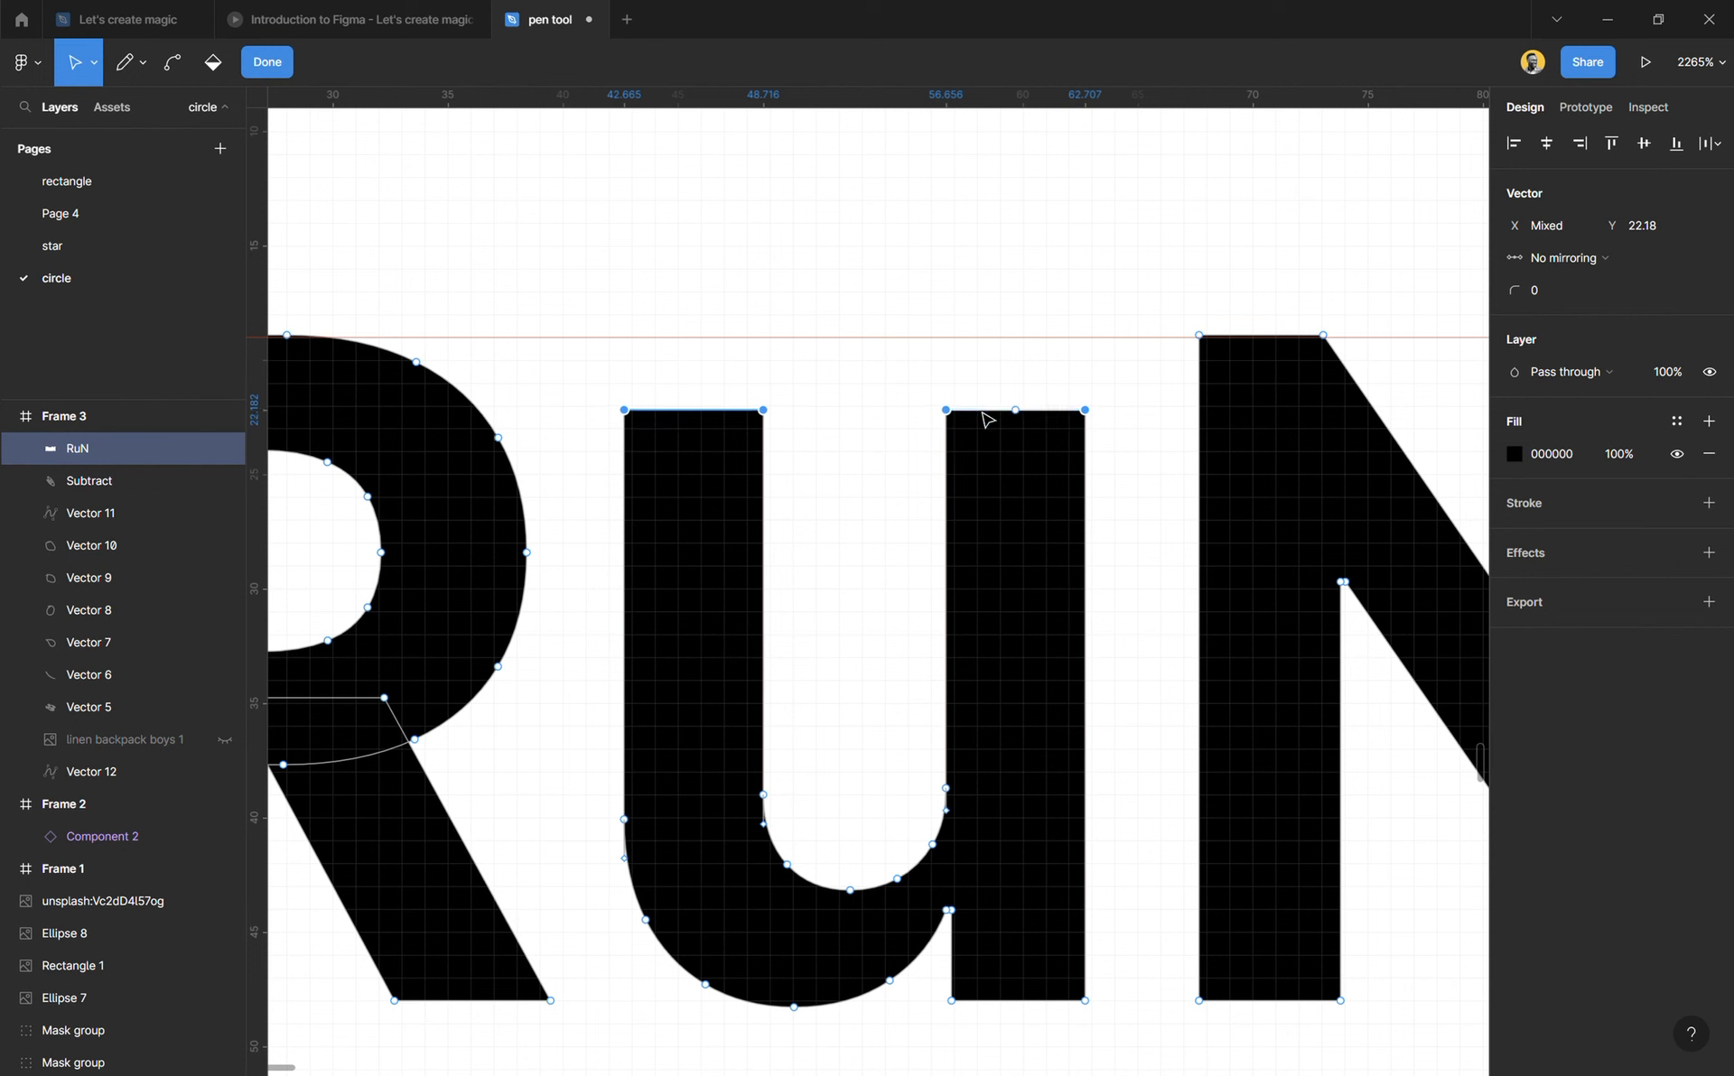
key("Up")
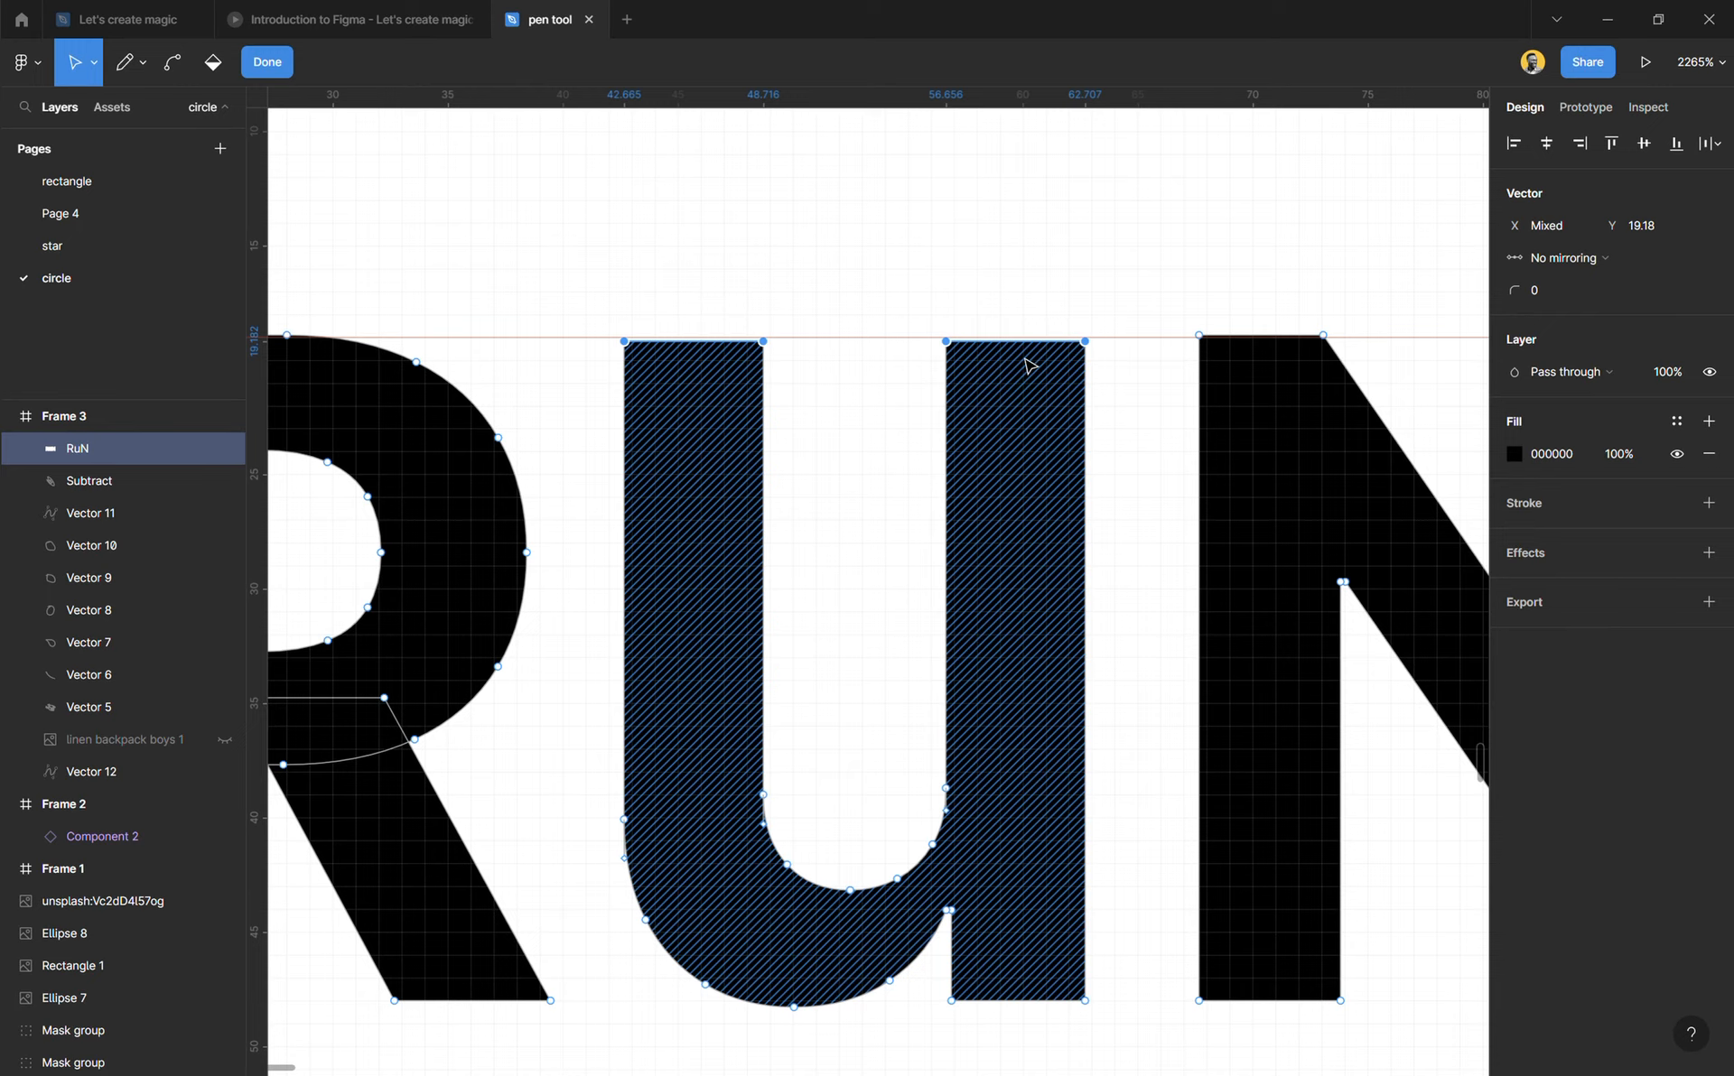
Step: Set the u's four top points to Y 19, finish vector editing and deselect the shape
left_click(1656, 231)
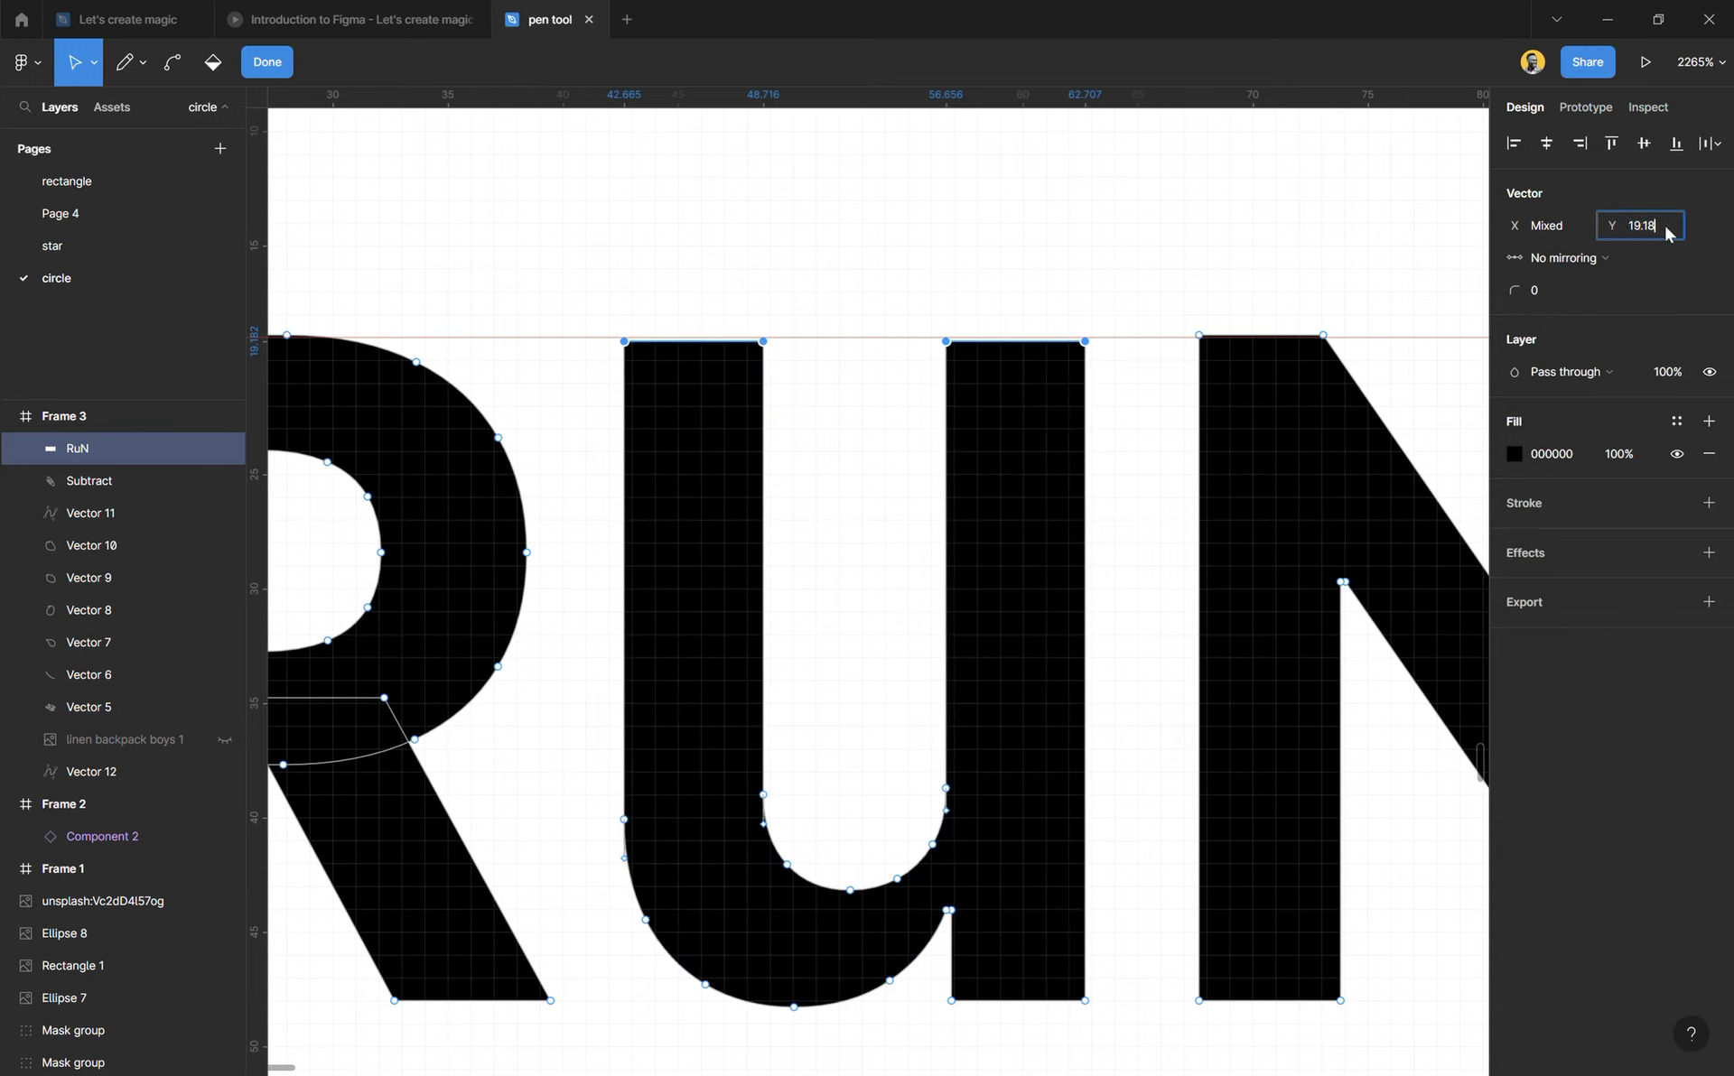
key("BackSpace")
key("BackSpace")
key("BackSpace")
key("Return")
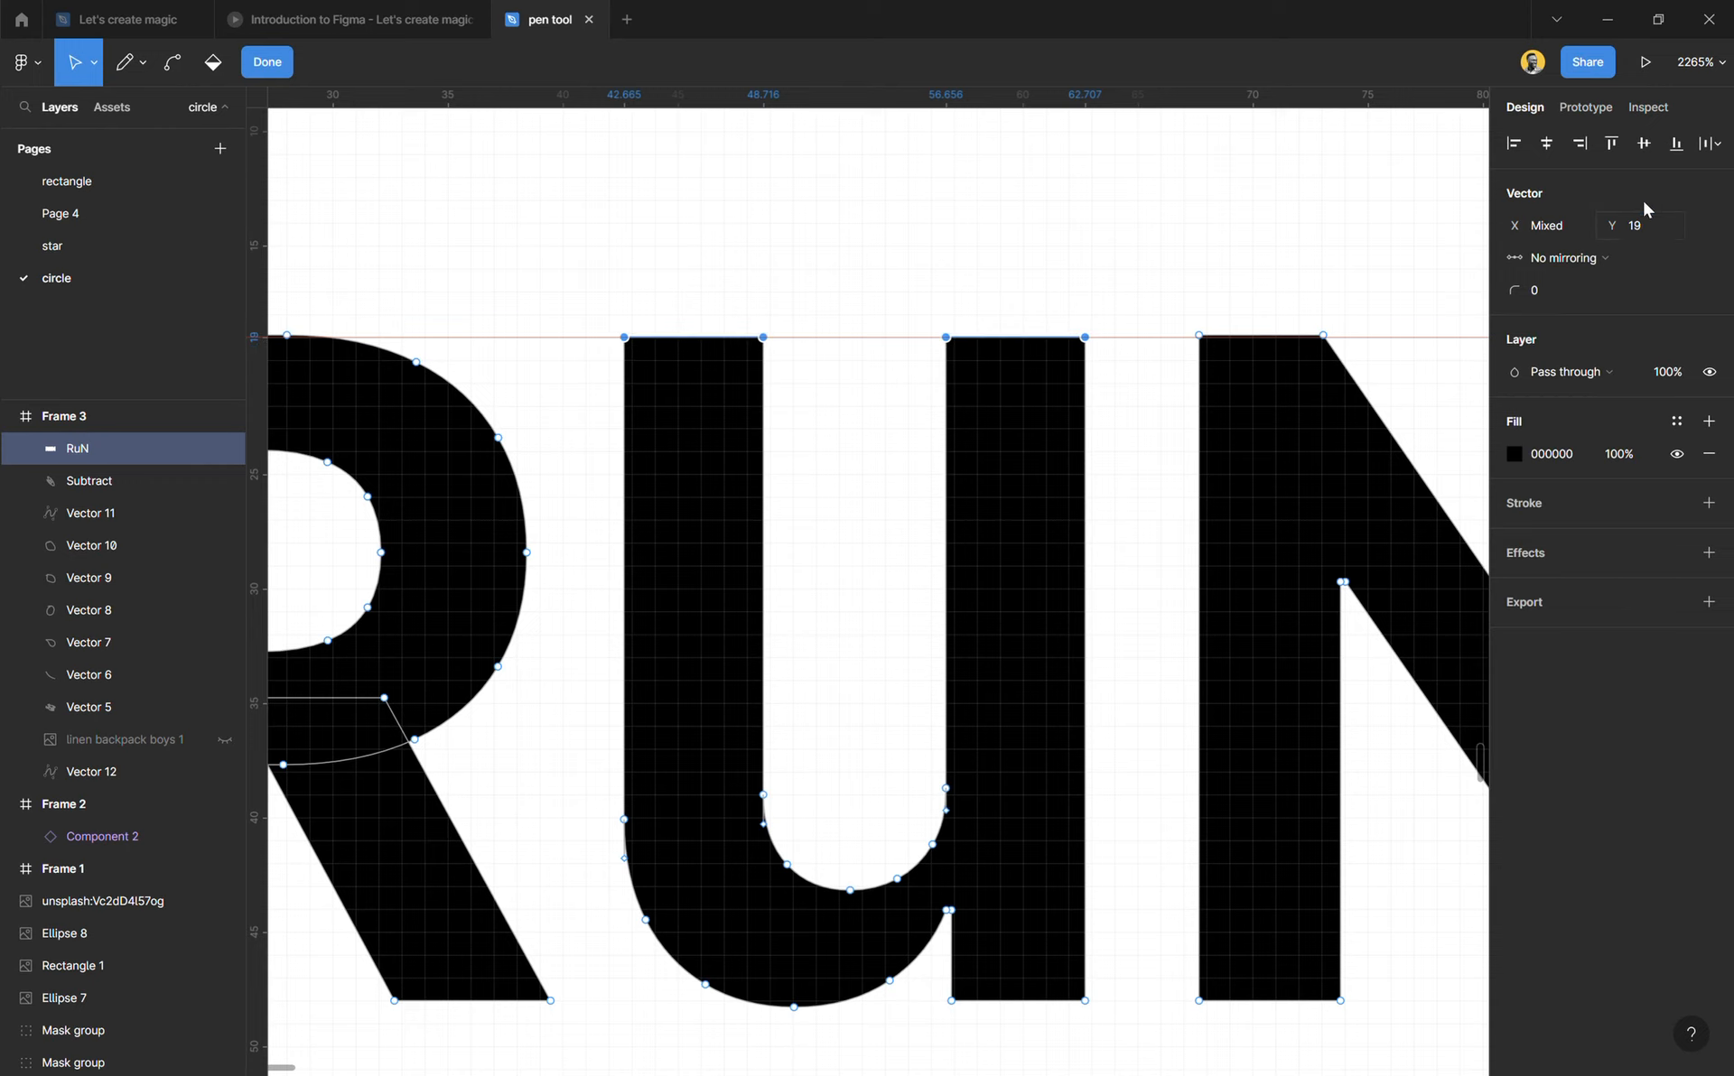
left_click(269, 64)
left_click(503, 237)
Step: Compare the u's top edge before and after its point edit by undoing and redoing it, and finish vector editing
scroll(619, 426, "down", 5)
scroll(613, 431, "down", 2)
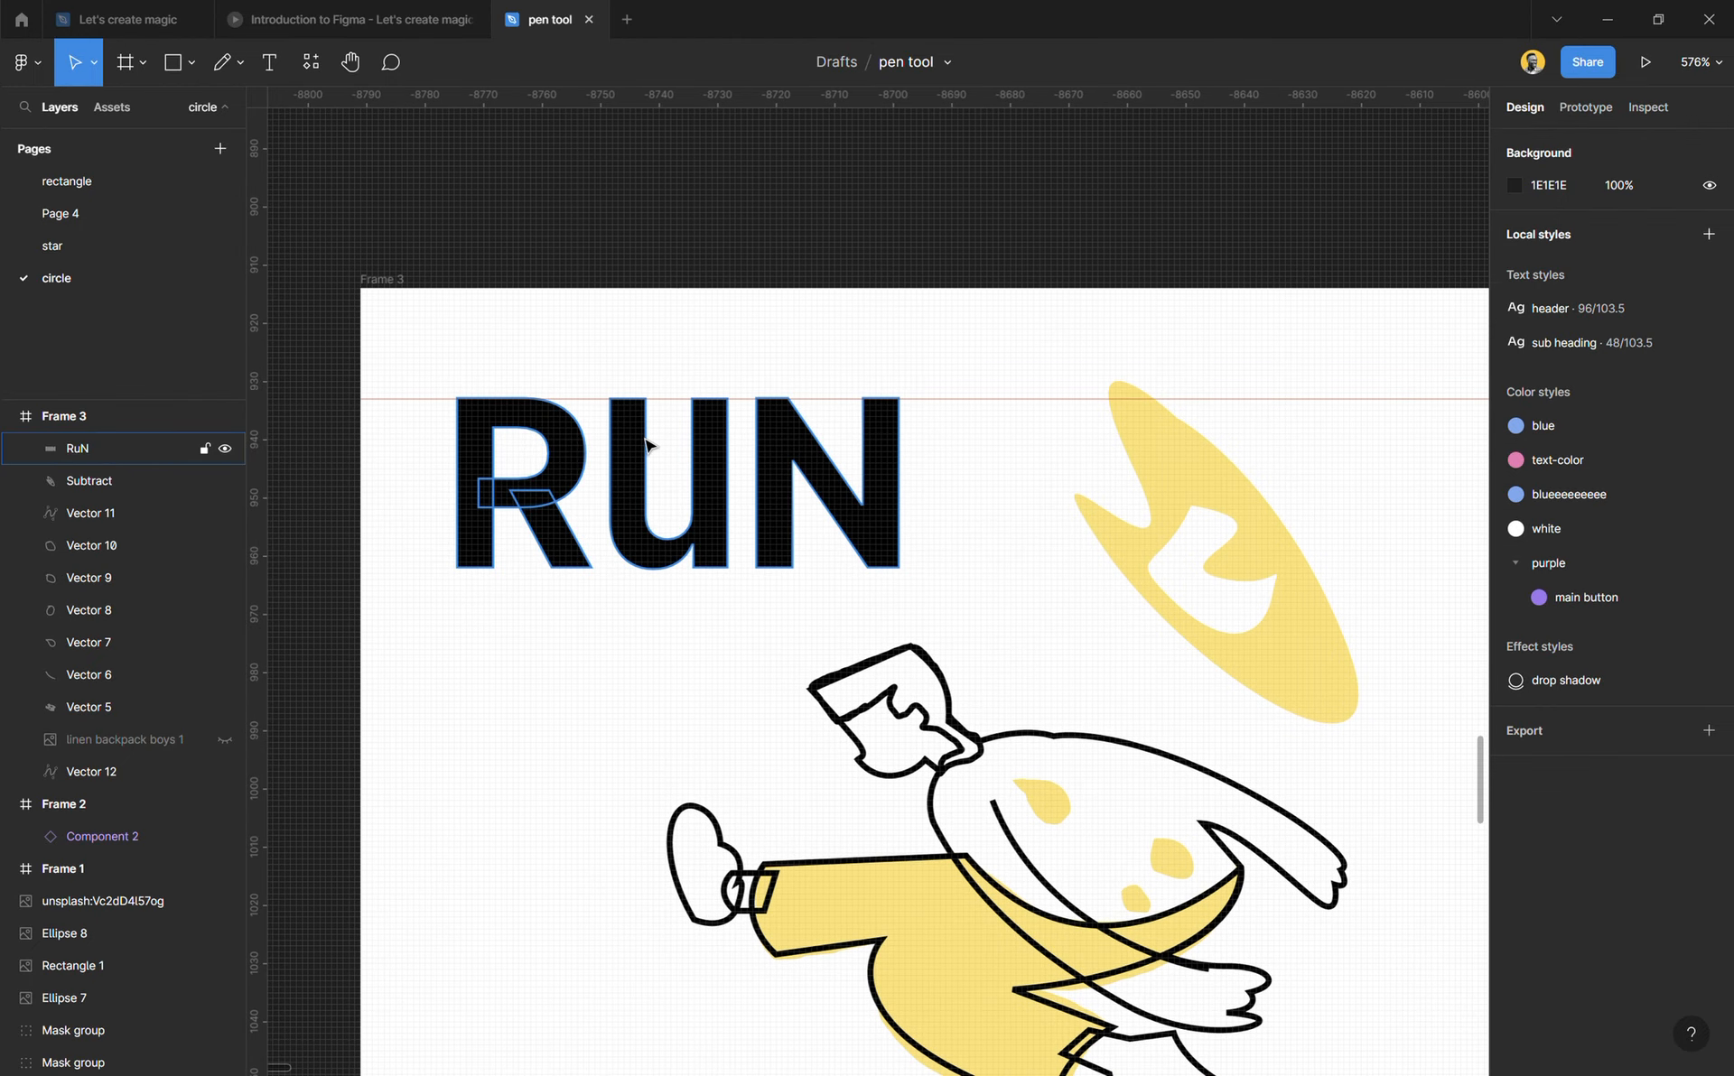
left_click(646, 444)
double_click(647, 444)
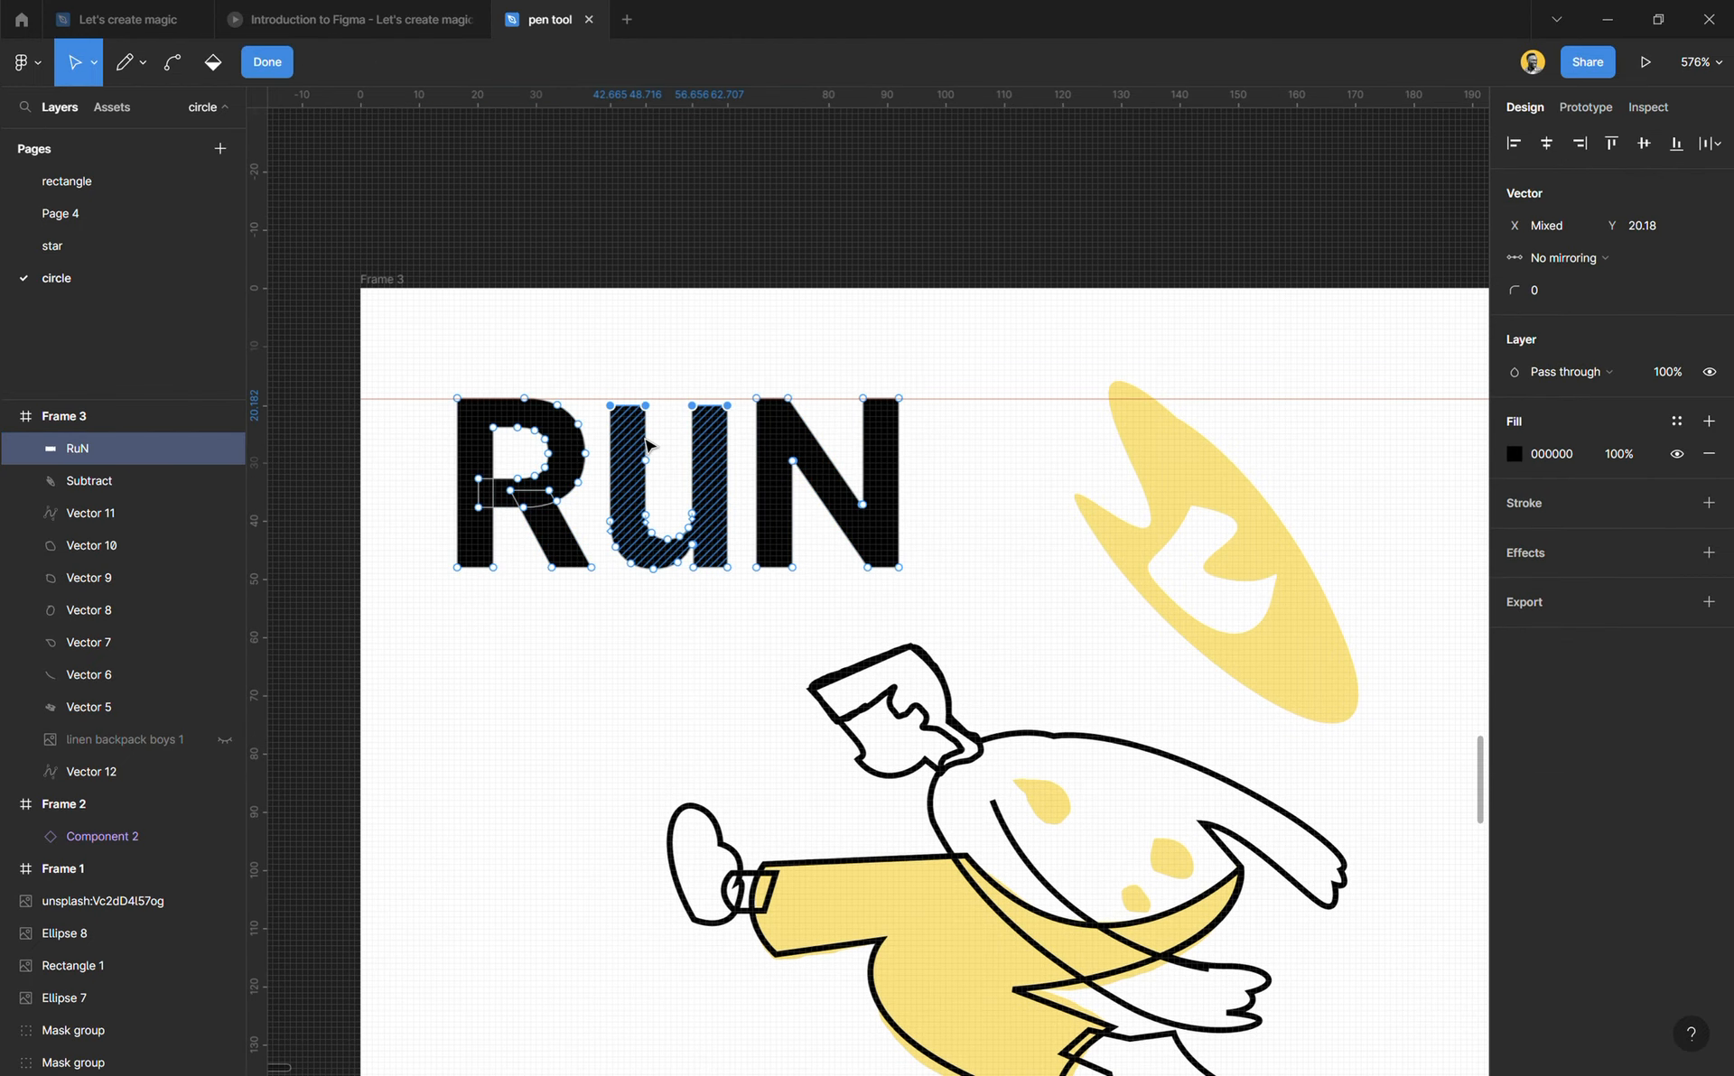
key("ctrl+z")
key("ctrl+z")
key("ctrl+z")
key("ctrl+z")
key("ctrl+z")
key("ctrl+z")
key("ctrl+z")
key("ctrl+z")
key("ctrl+shift+z")
key("ctrl+shift+z")
key("ctrl+shift+z")
key("ctrl+shift+z")
key("ctrl+shift+z")
key("ctrl+shift+z")
key("ctrl+shift+z")
key("ctrl+shift+z")
key("ctrl+shift+z")
left_click(279, 68)
left_click(572, 229)
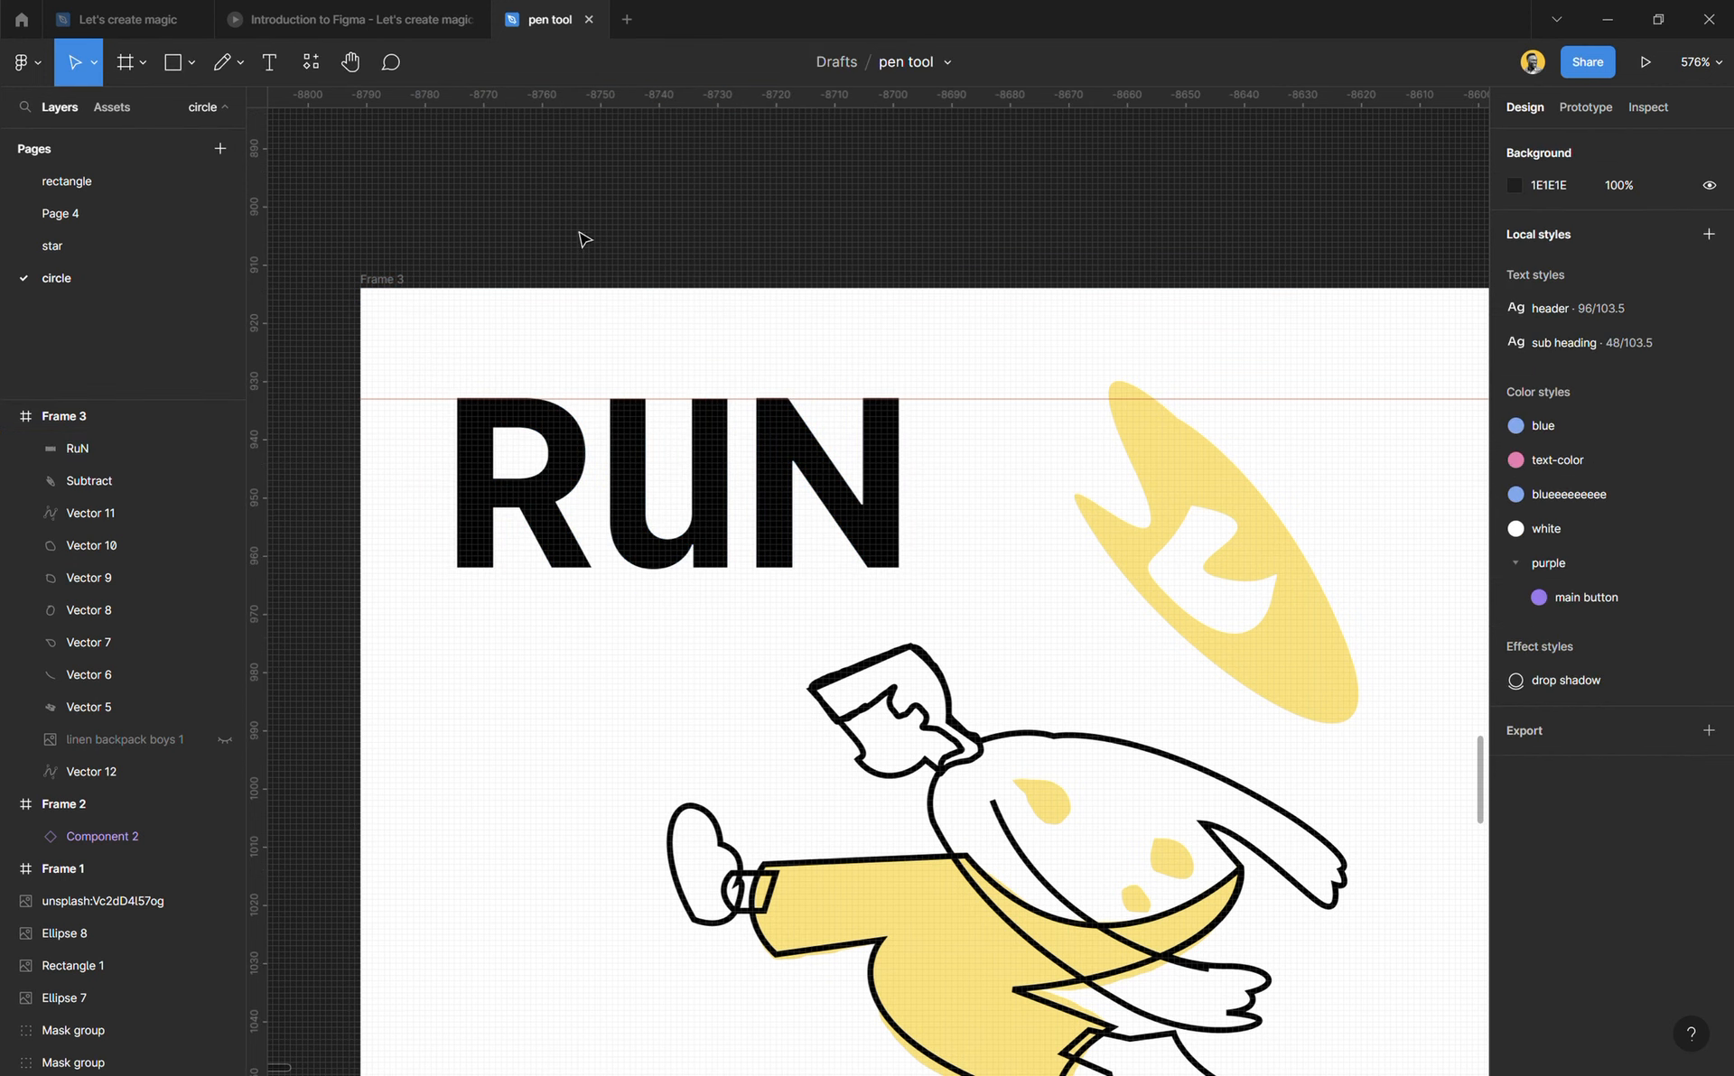
Step: Recolour the RuN lettering with yellow FFE270 sampled from the oval shape beside it, and deselect it
left_click(894, 503)
key("i")
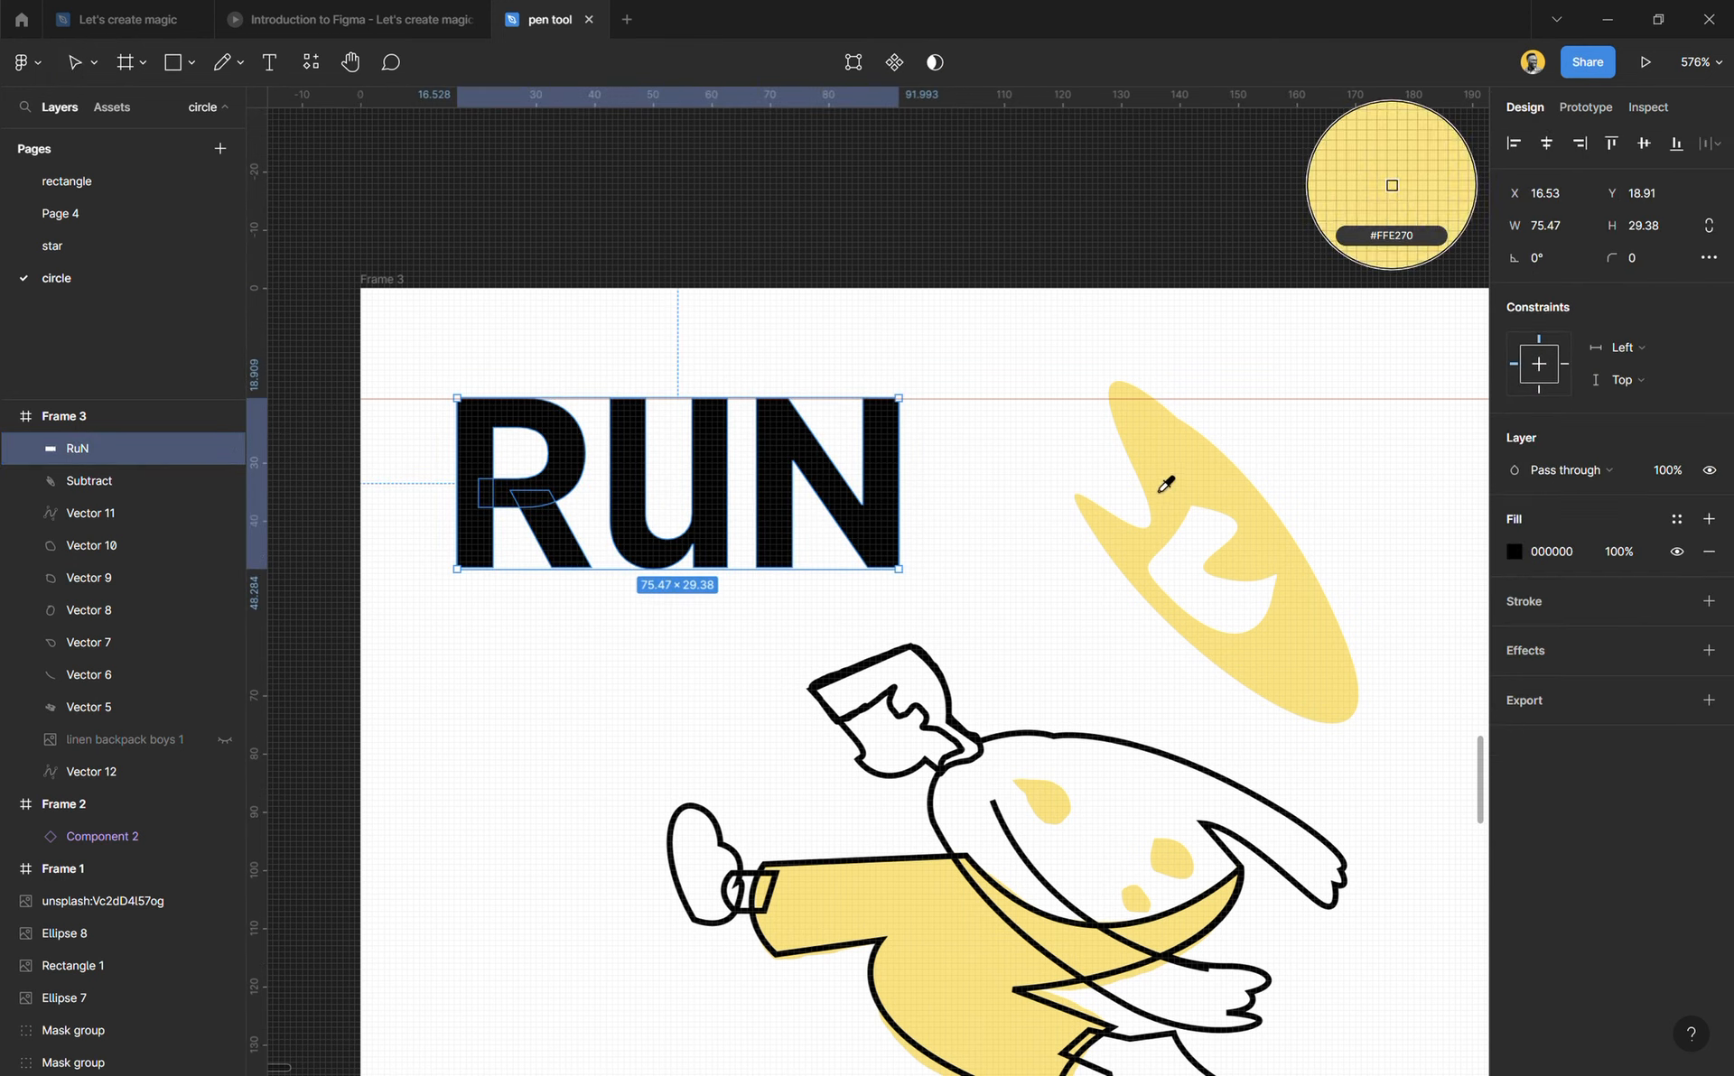
left_click(1168, 472)
left_click(961, 514)
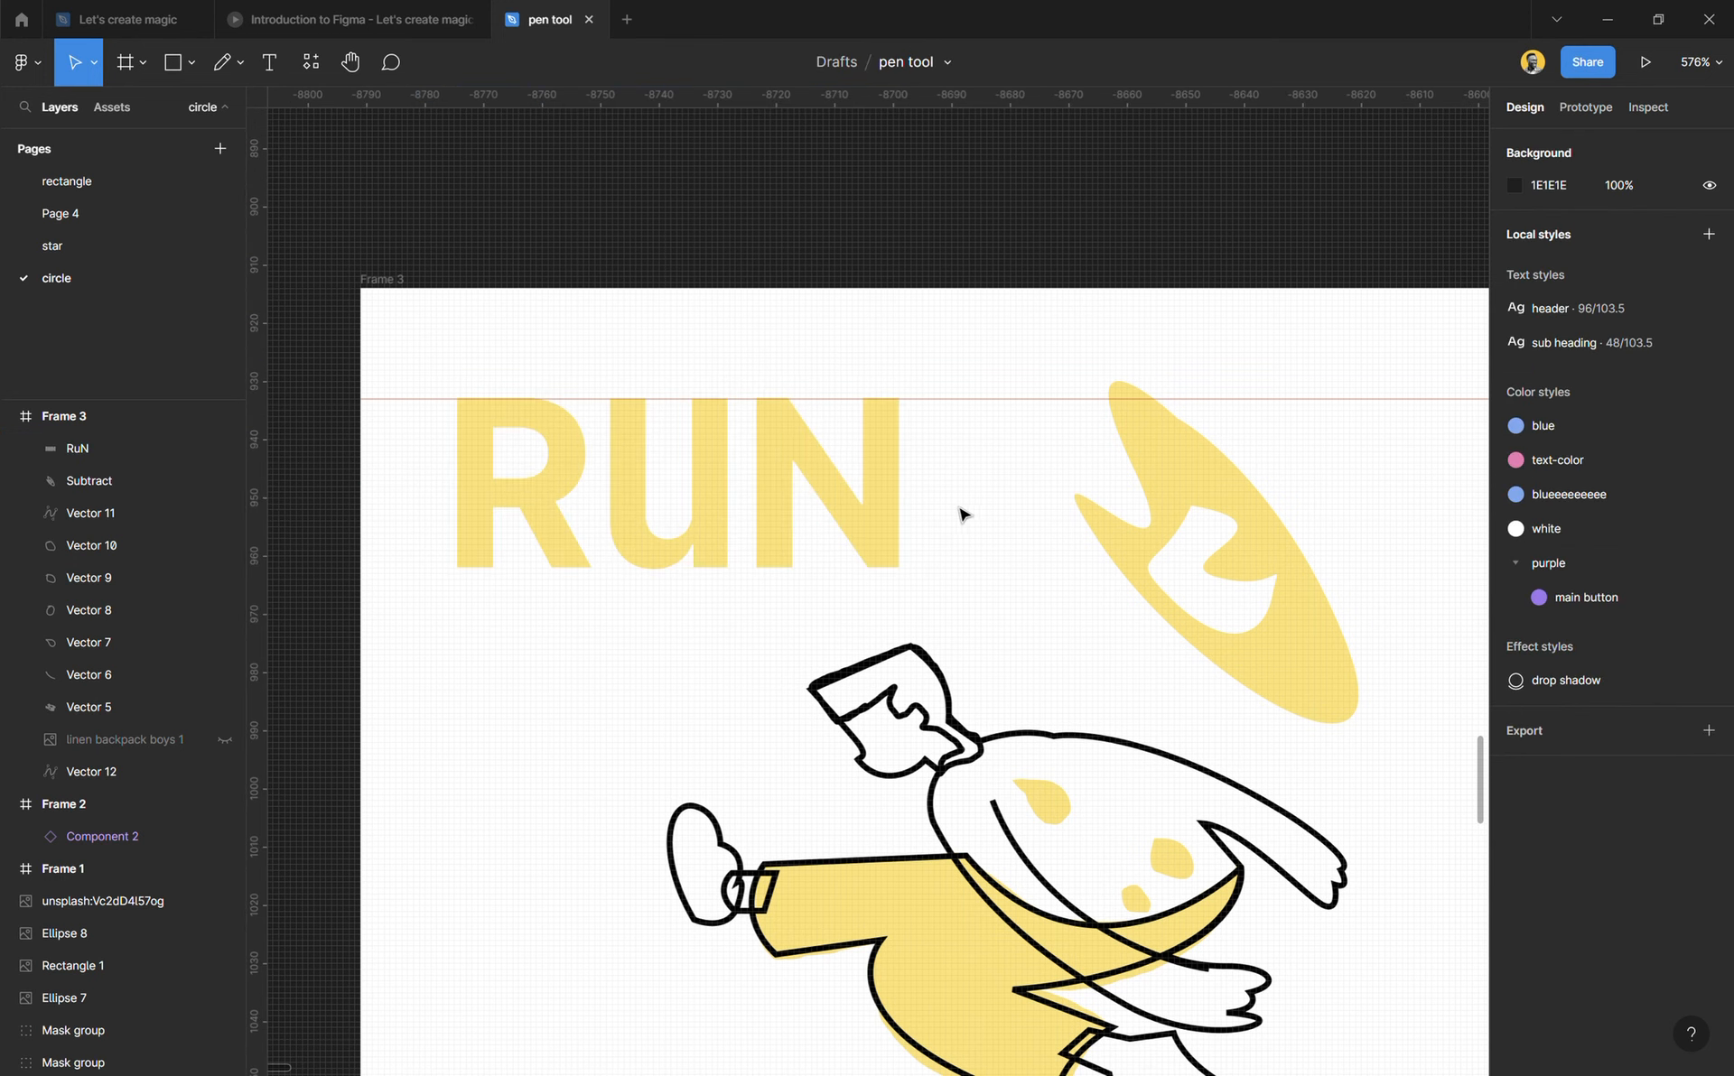
Step: Move the lettering over the figure to X 56, Y 78, try the saved drop shadow style, detach it and remove the effect
left_click_drag(758, 530, 989, 875)
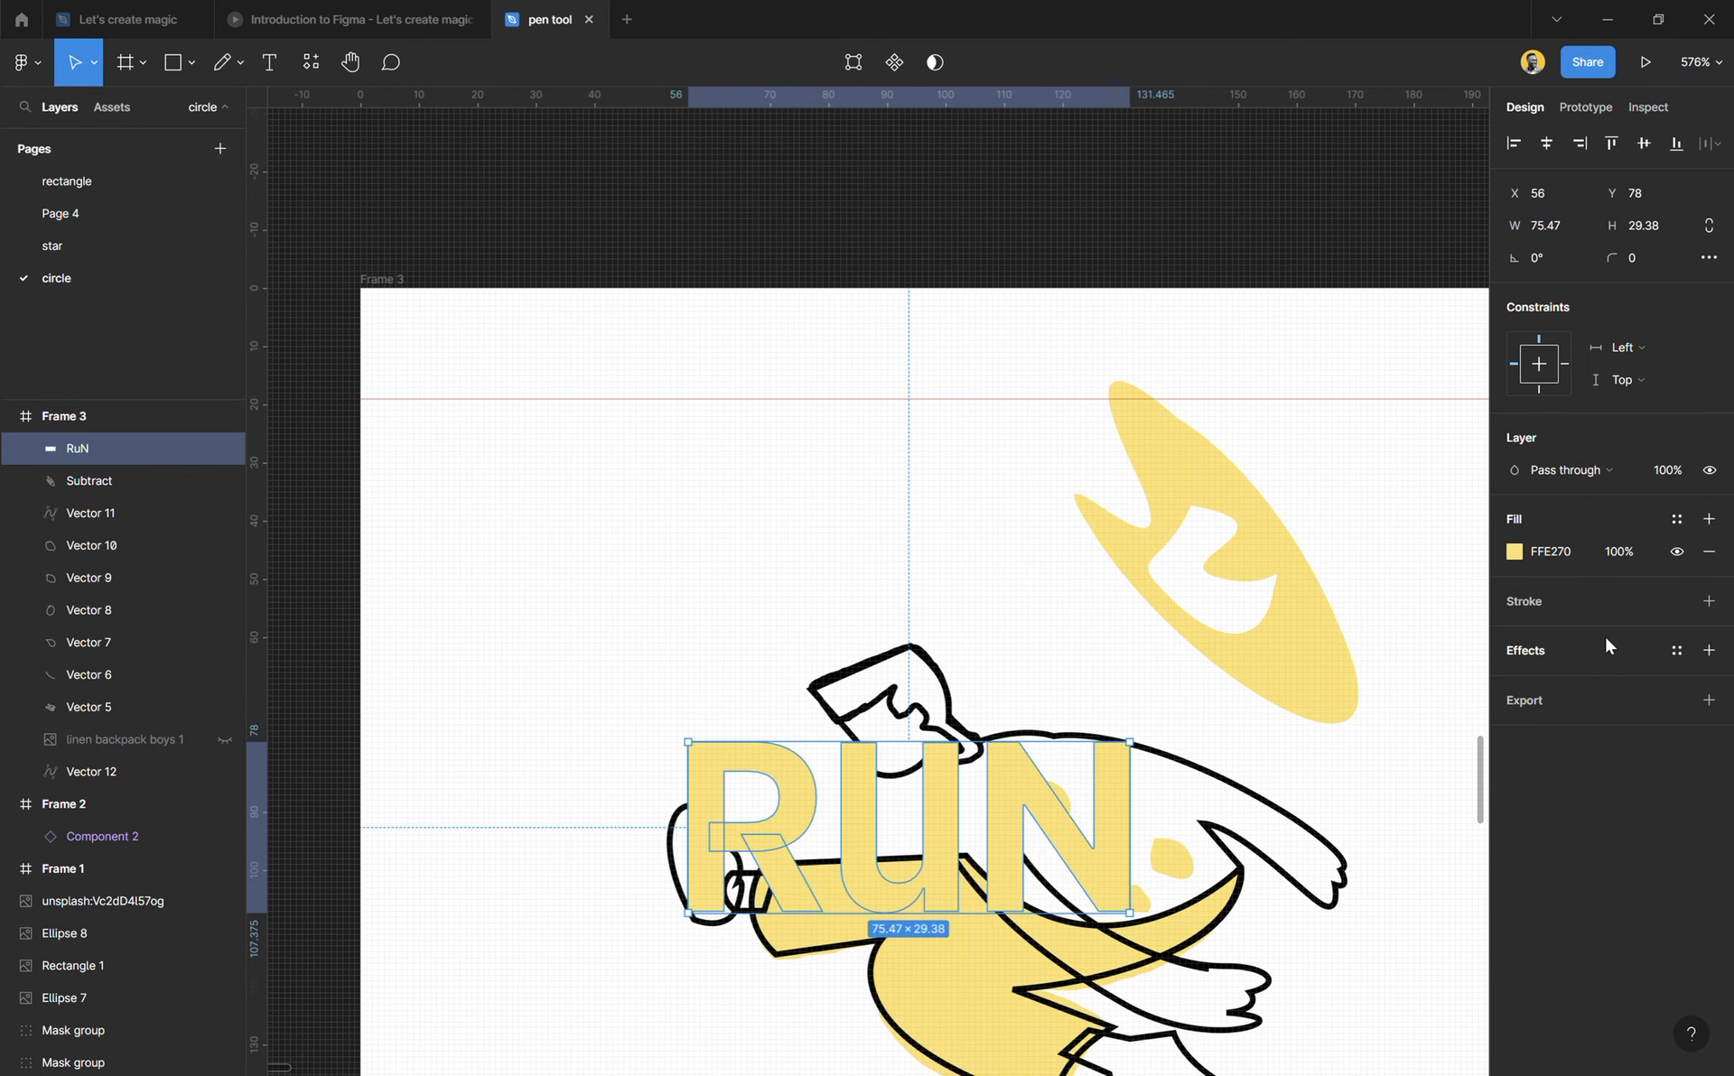
left_click(1676, 650)
left_click(1607, 775)
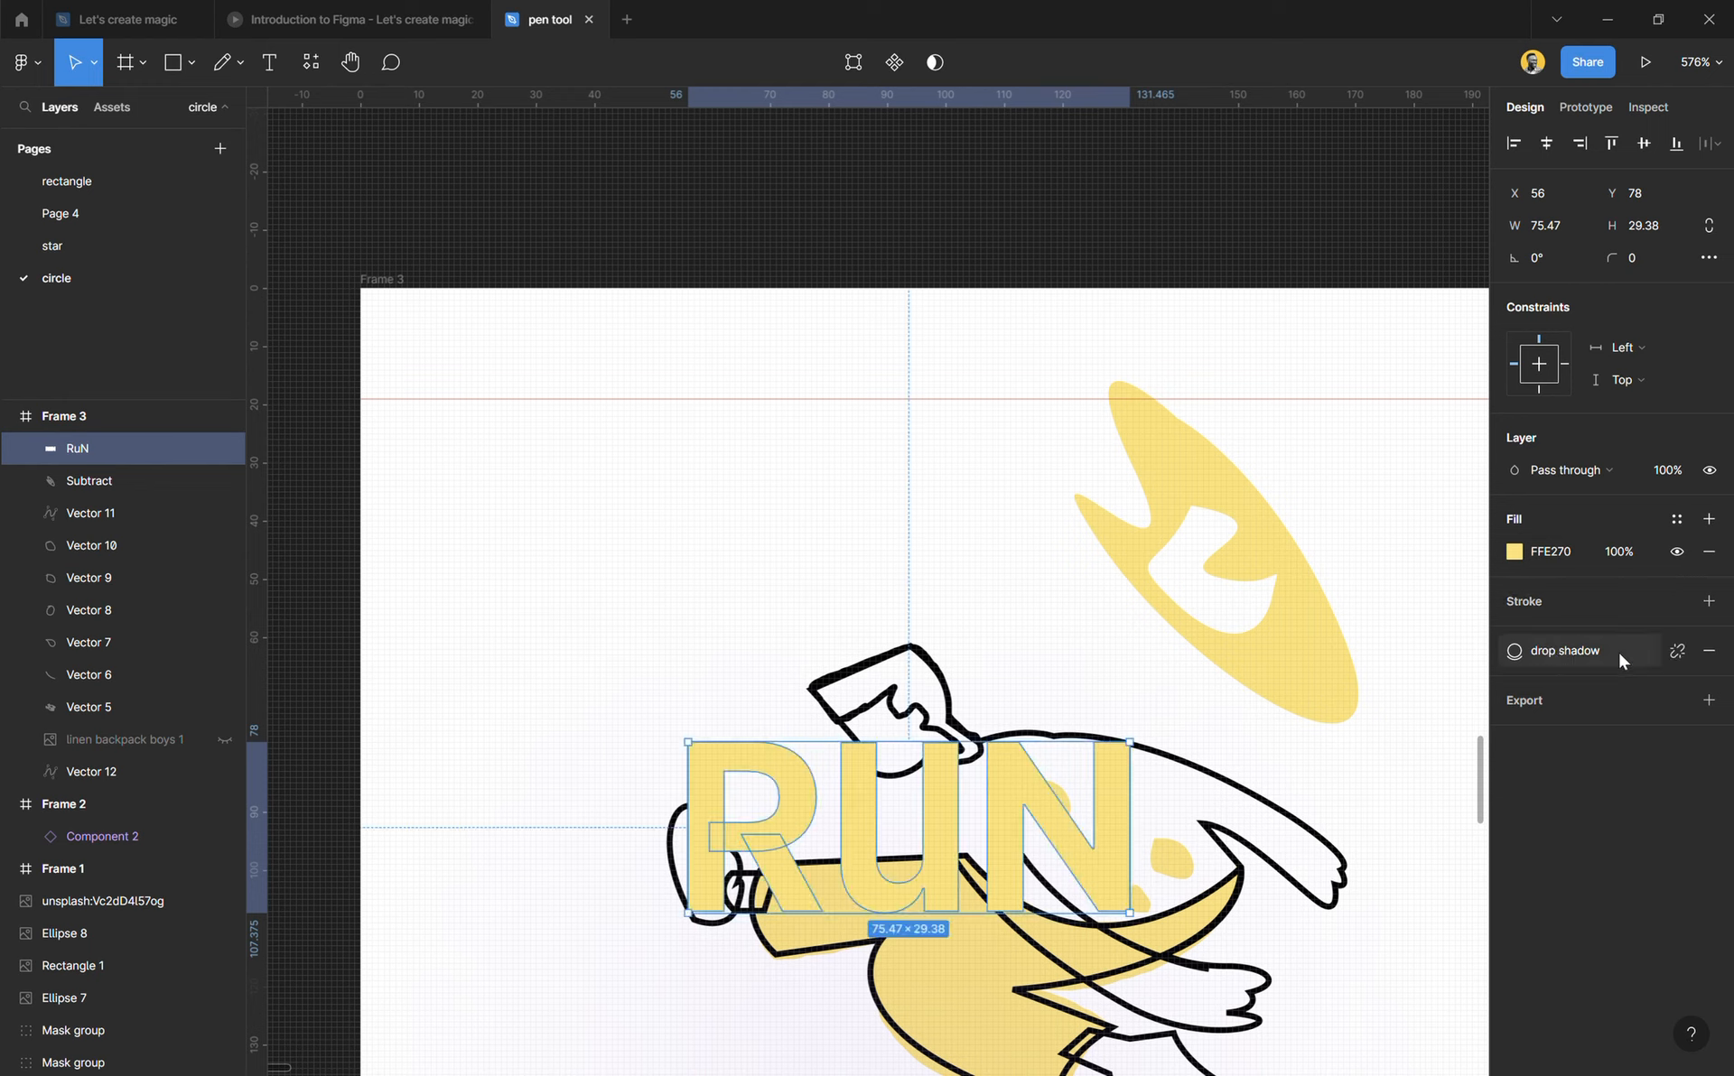
left_click(1677, 650)
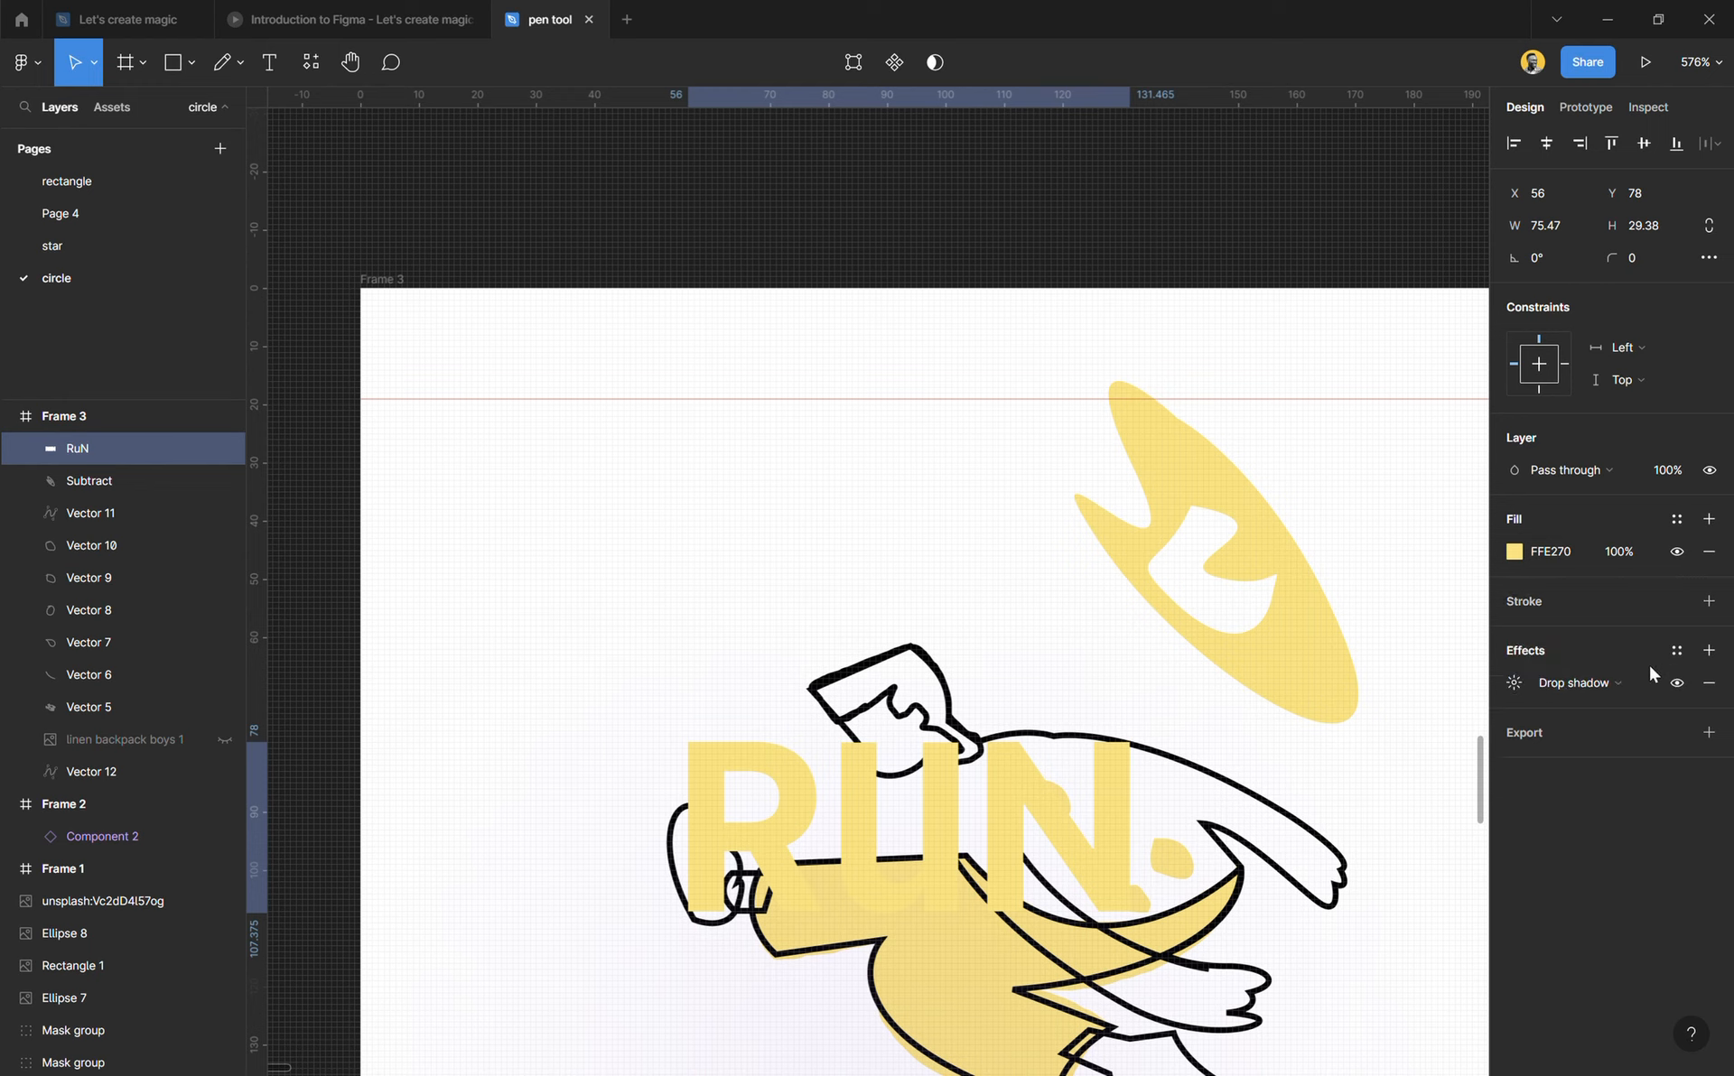
left_click(1676, 650)
left_click(1676, 650)
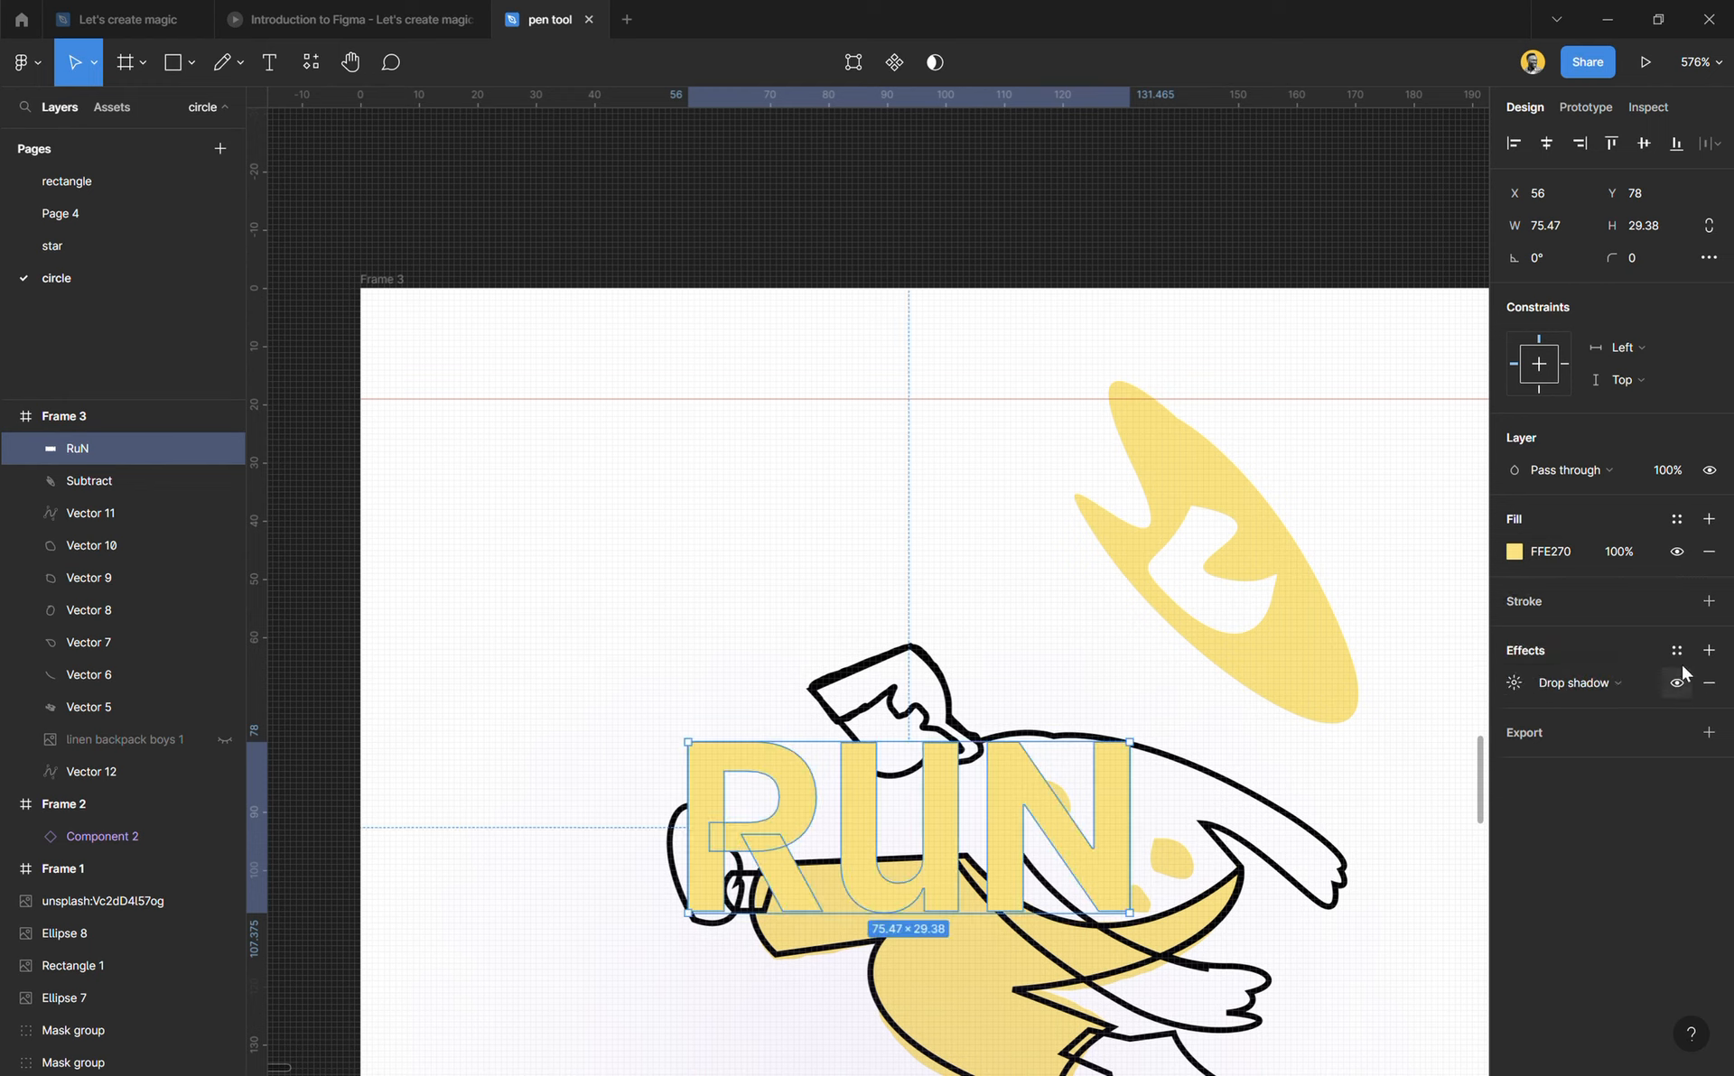
left_click(1708, 683)
Step: Add a custom drop shadow to the lettering with X 4, Y 4, blur 0 and black 000000 at 100% opacity
left_click(1708, 651)
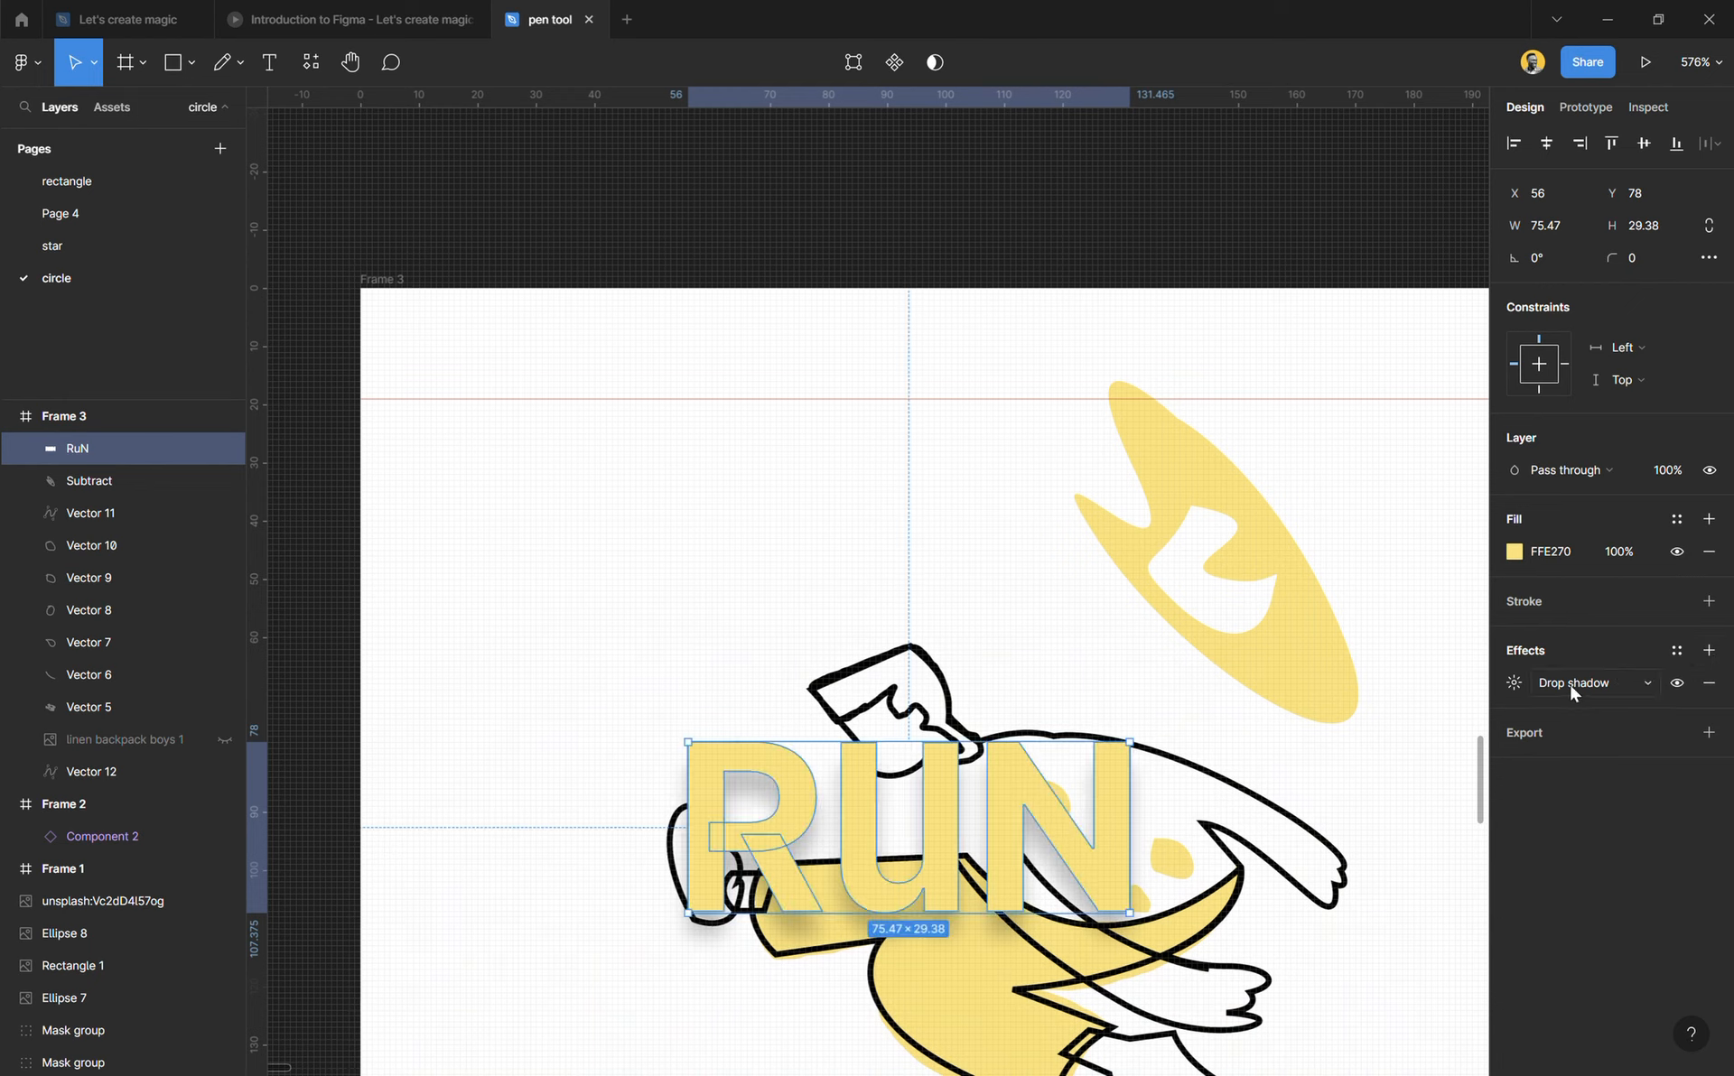
left_click(1514, 682)
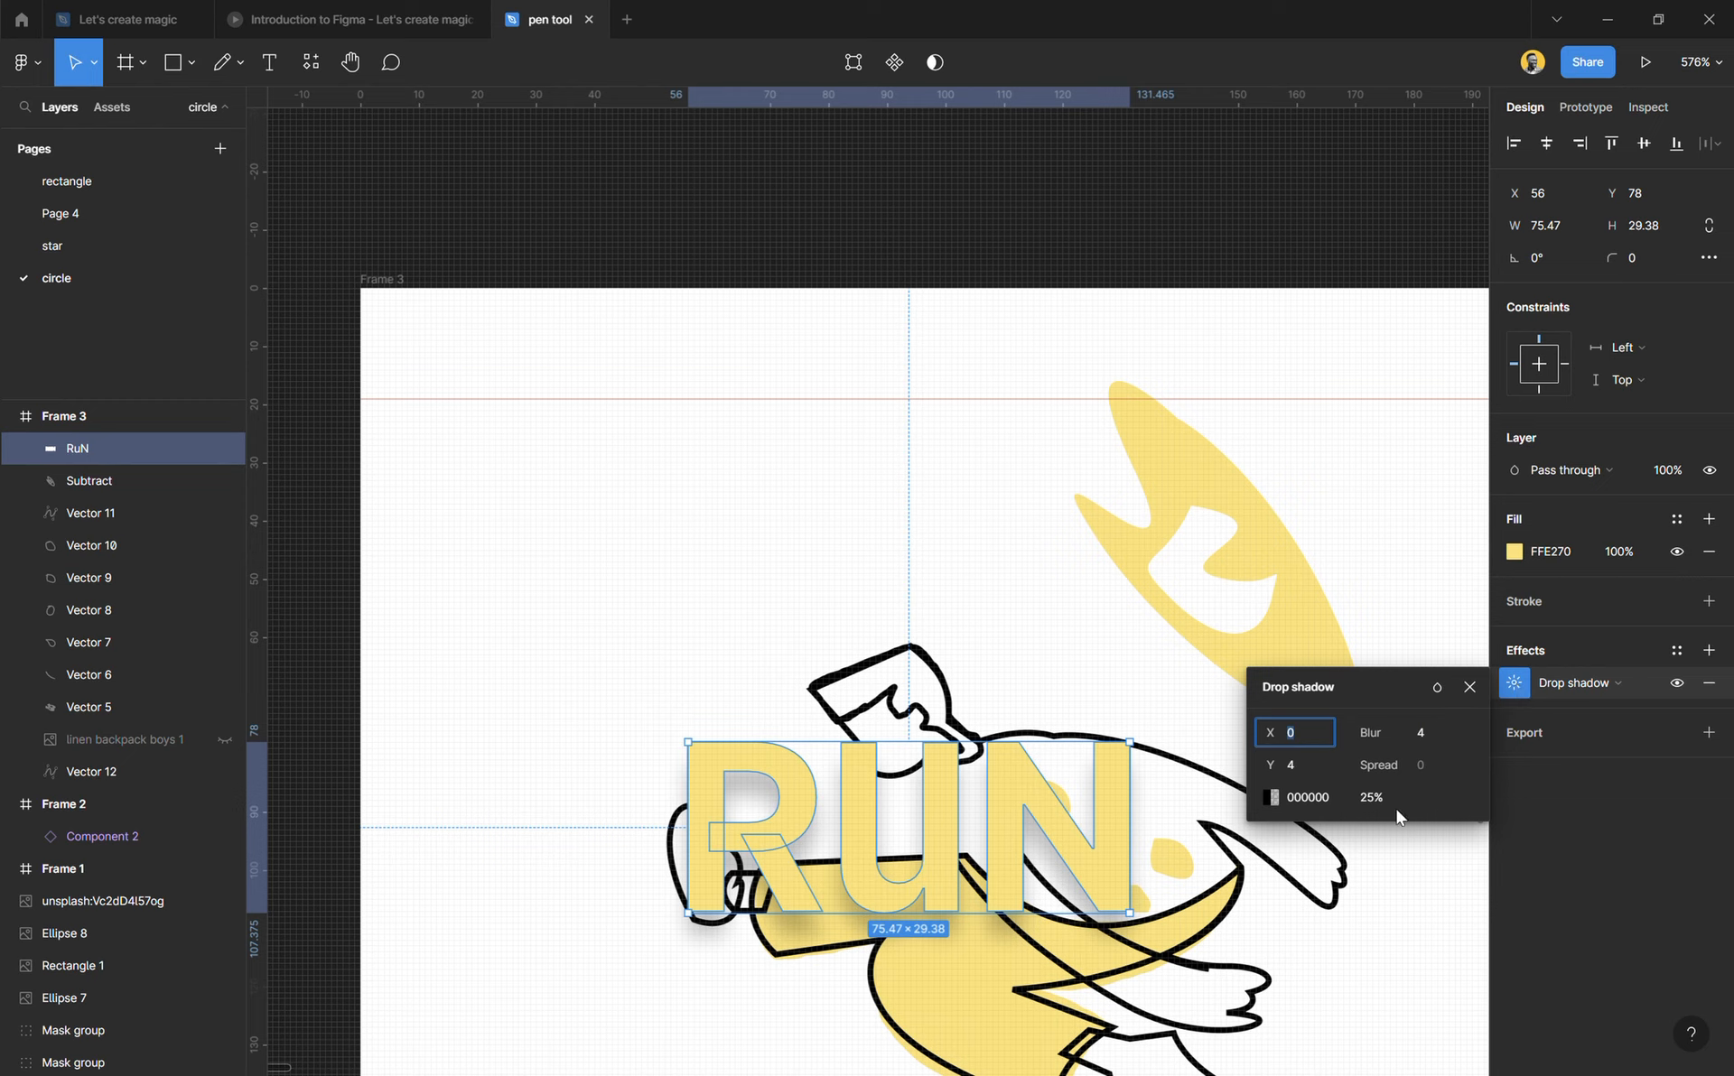
left_click_drag(1402, 736, 1365, 736)
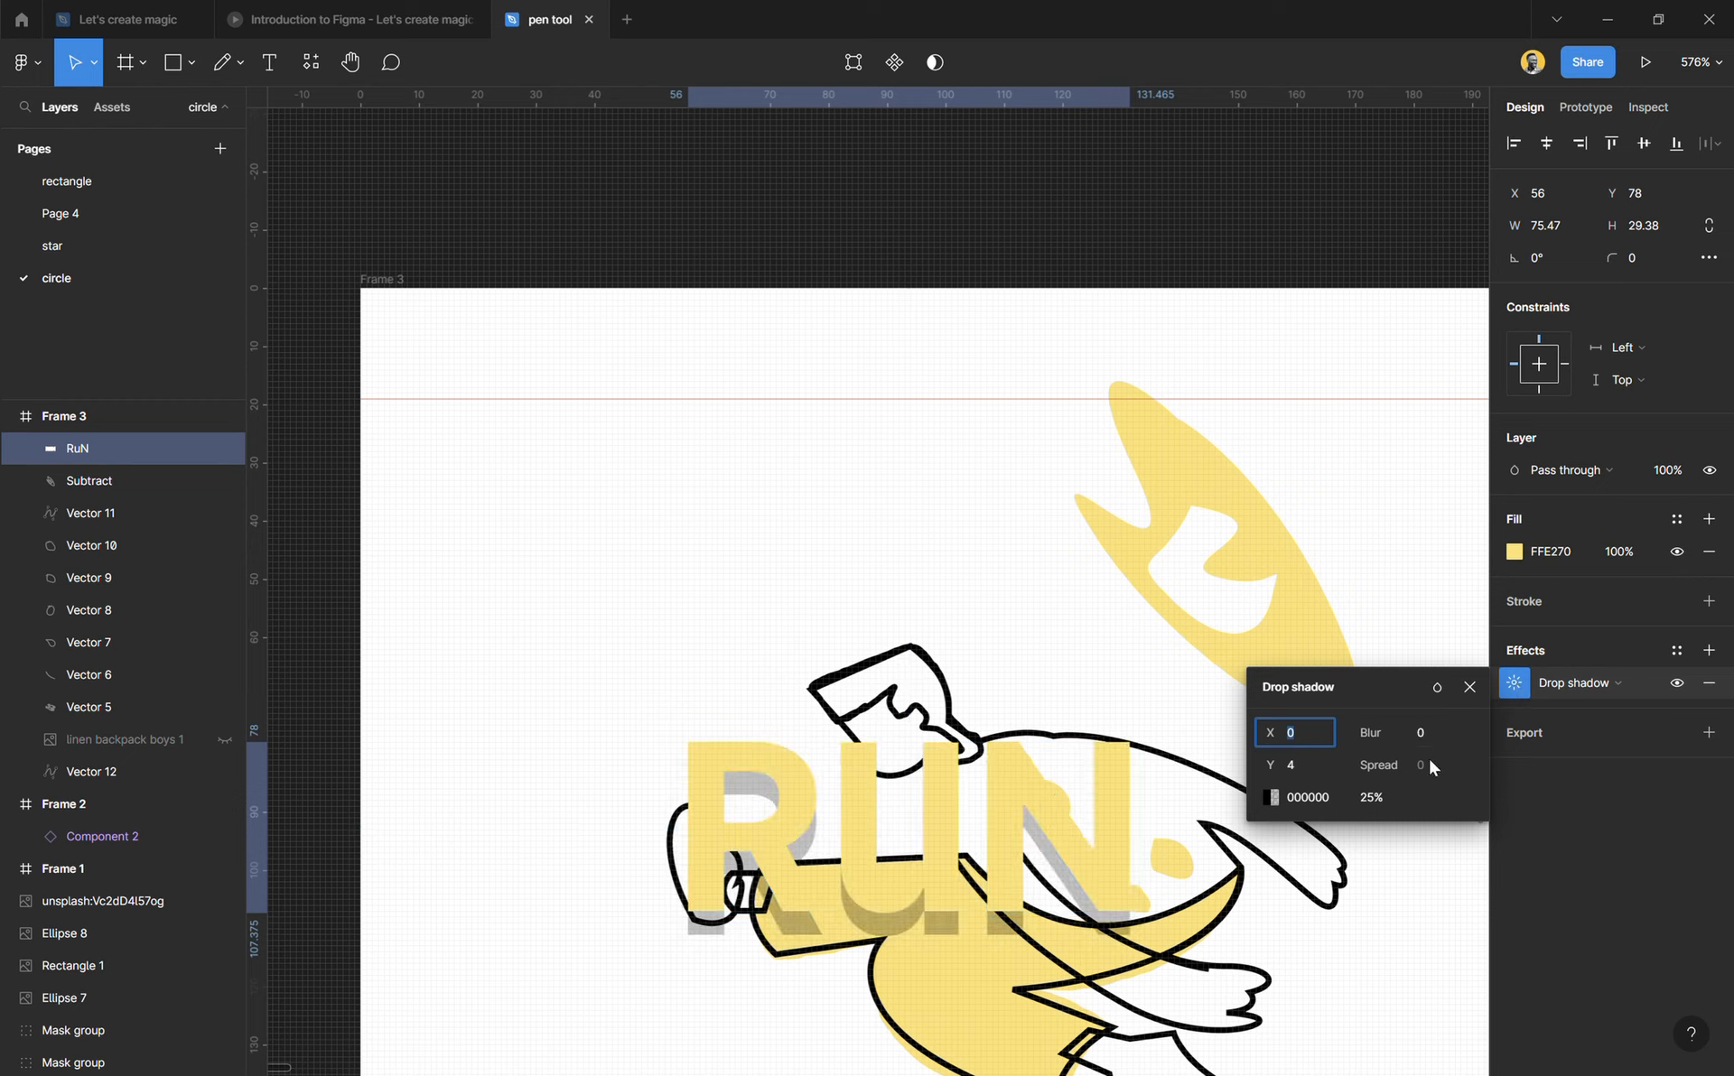
left_click_drag(1354, 798, 1614, 818)
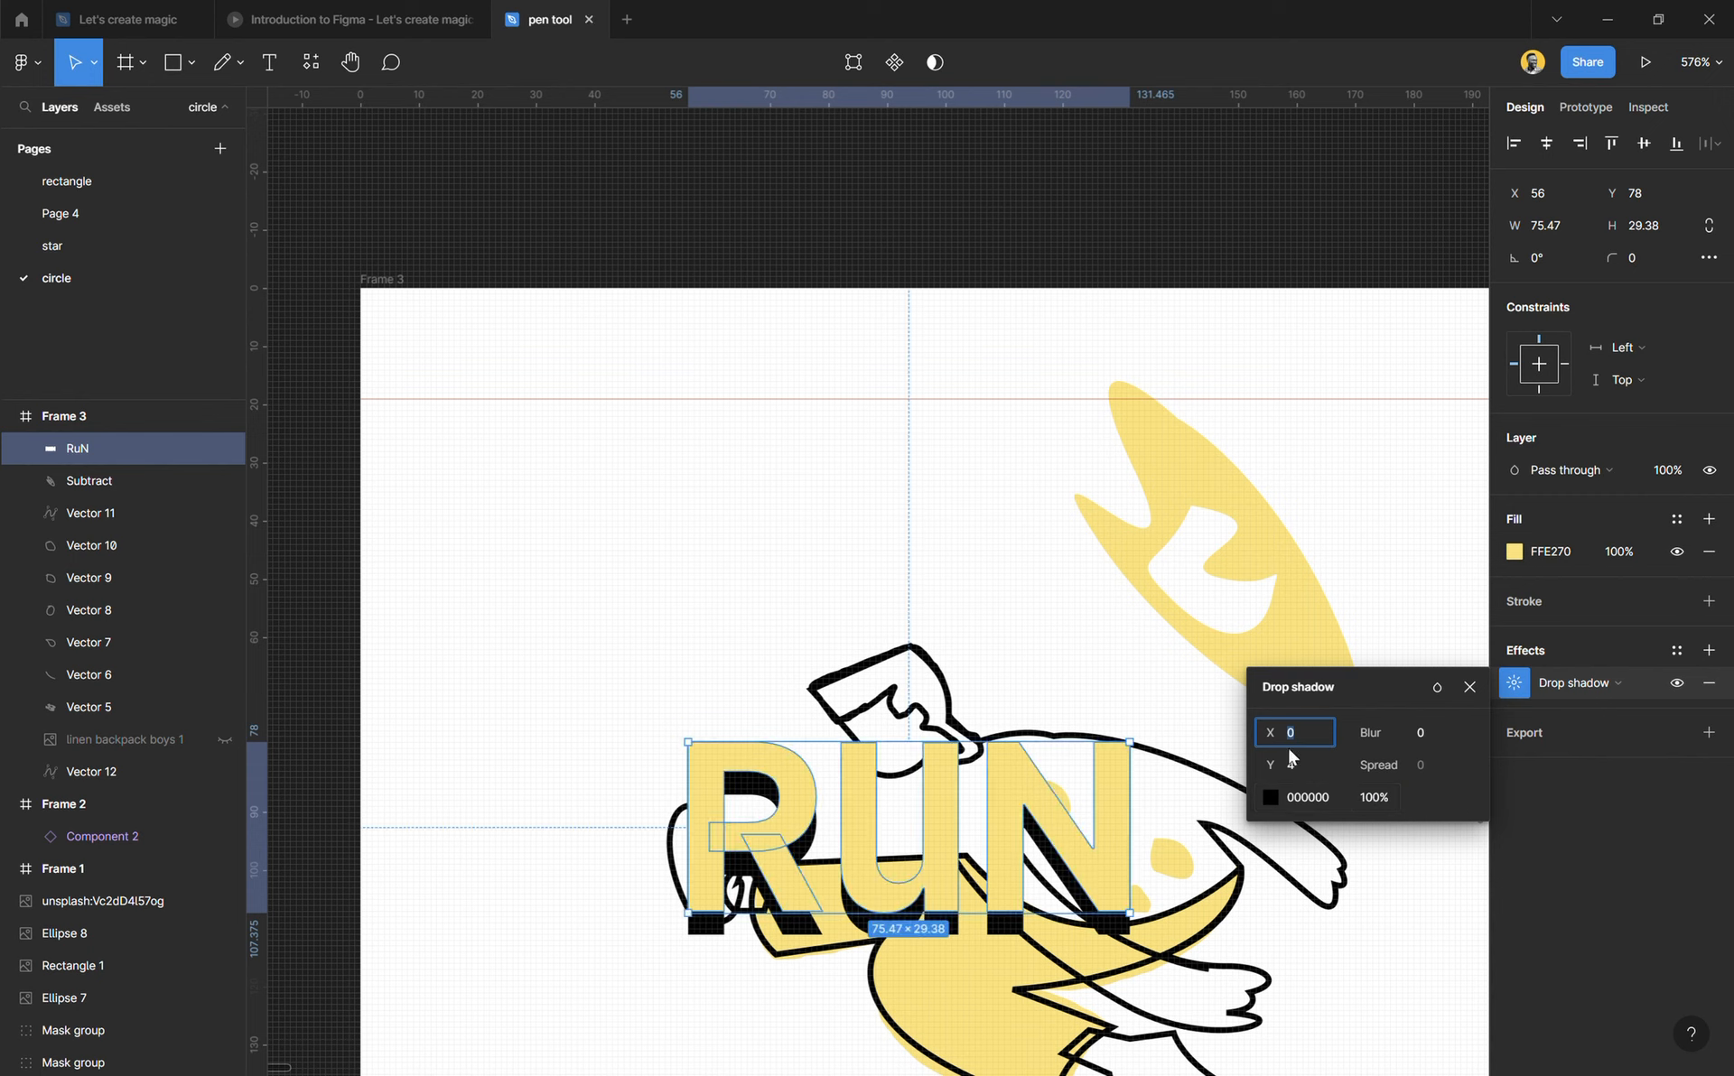
left_click_drag(1270, 733, 1279, 738)
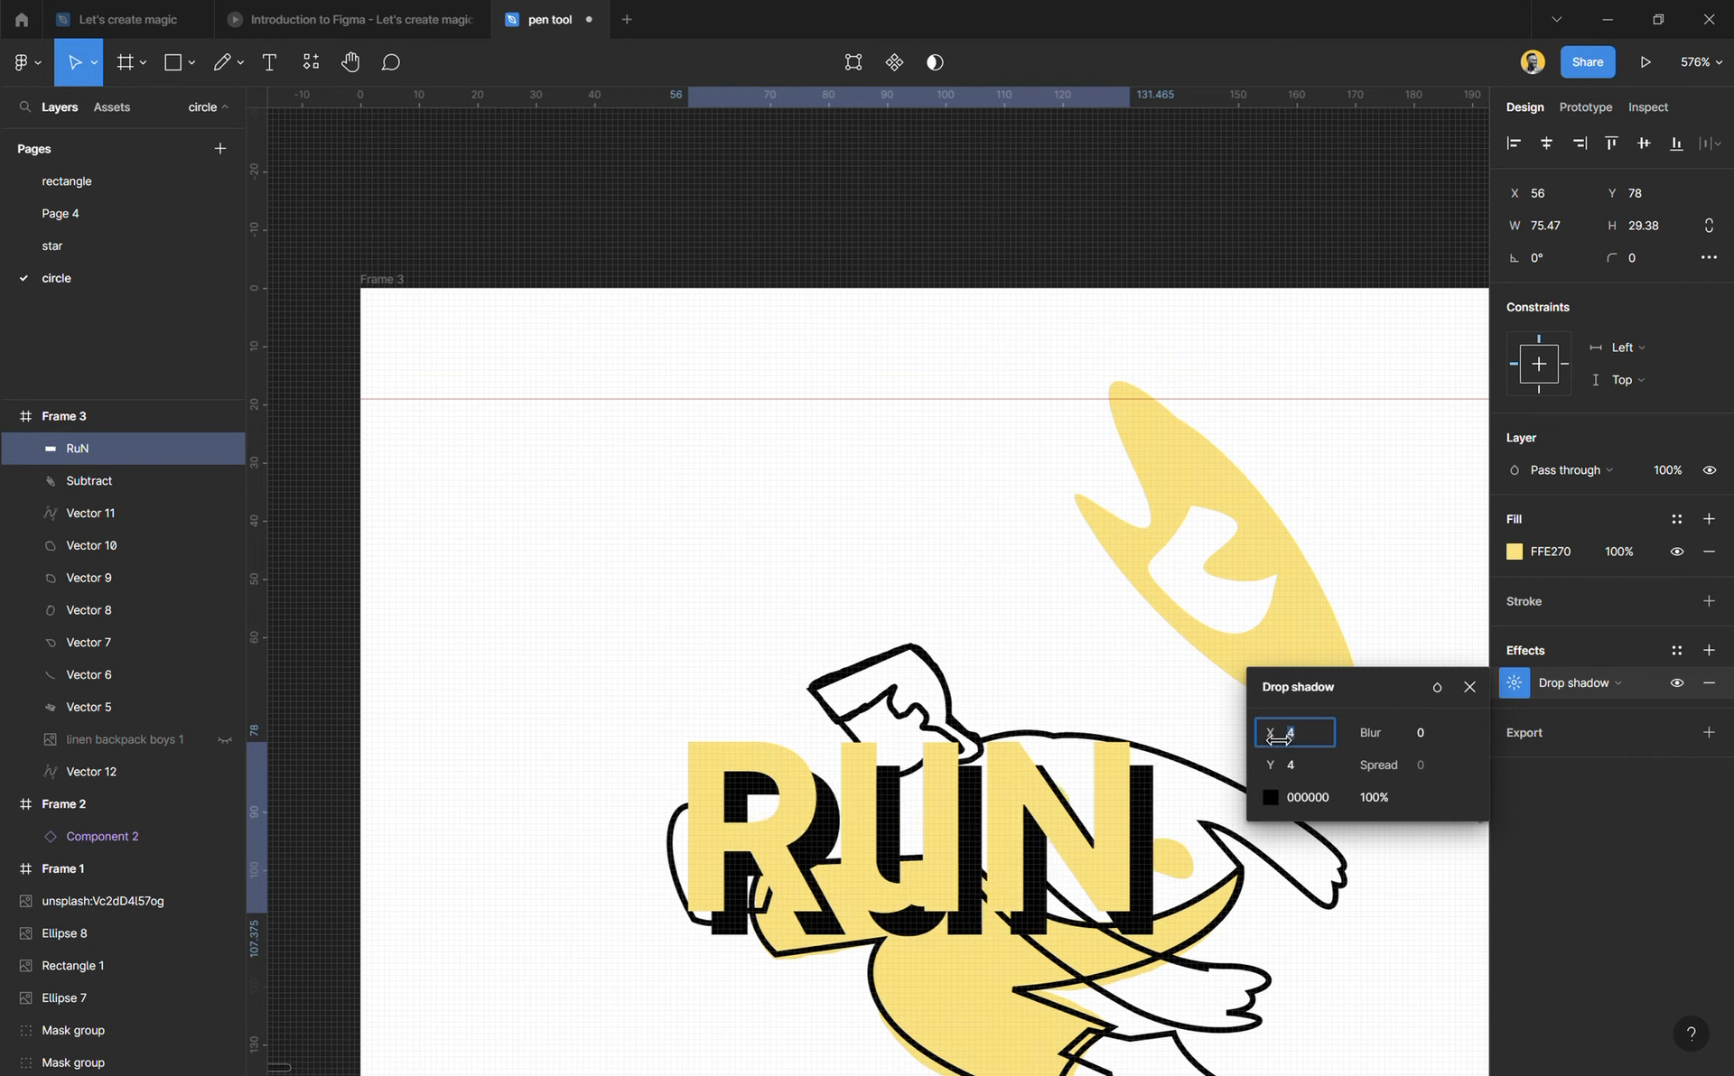
Step: Shift the shadowed lettering slightly right and down over the figure, and deselect it
left_click(812, 551)
left_click(940, 876)
left_click_drag(930, 860, 974, 872)
scroll(974, 872, "down", 5)
scroll(957, 722, "up", 4)
scroll(943, 599, "up", 3, "ctrl")
left_click(658, 457)
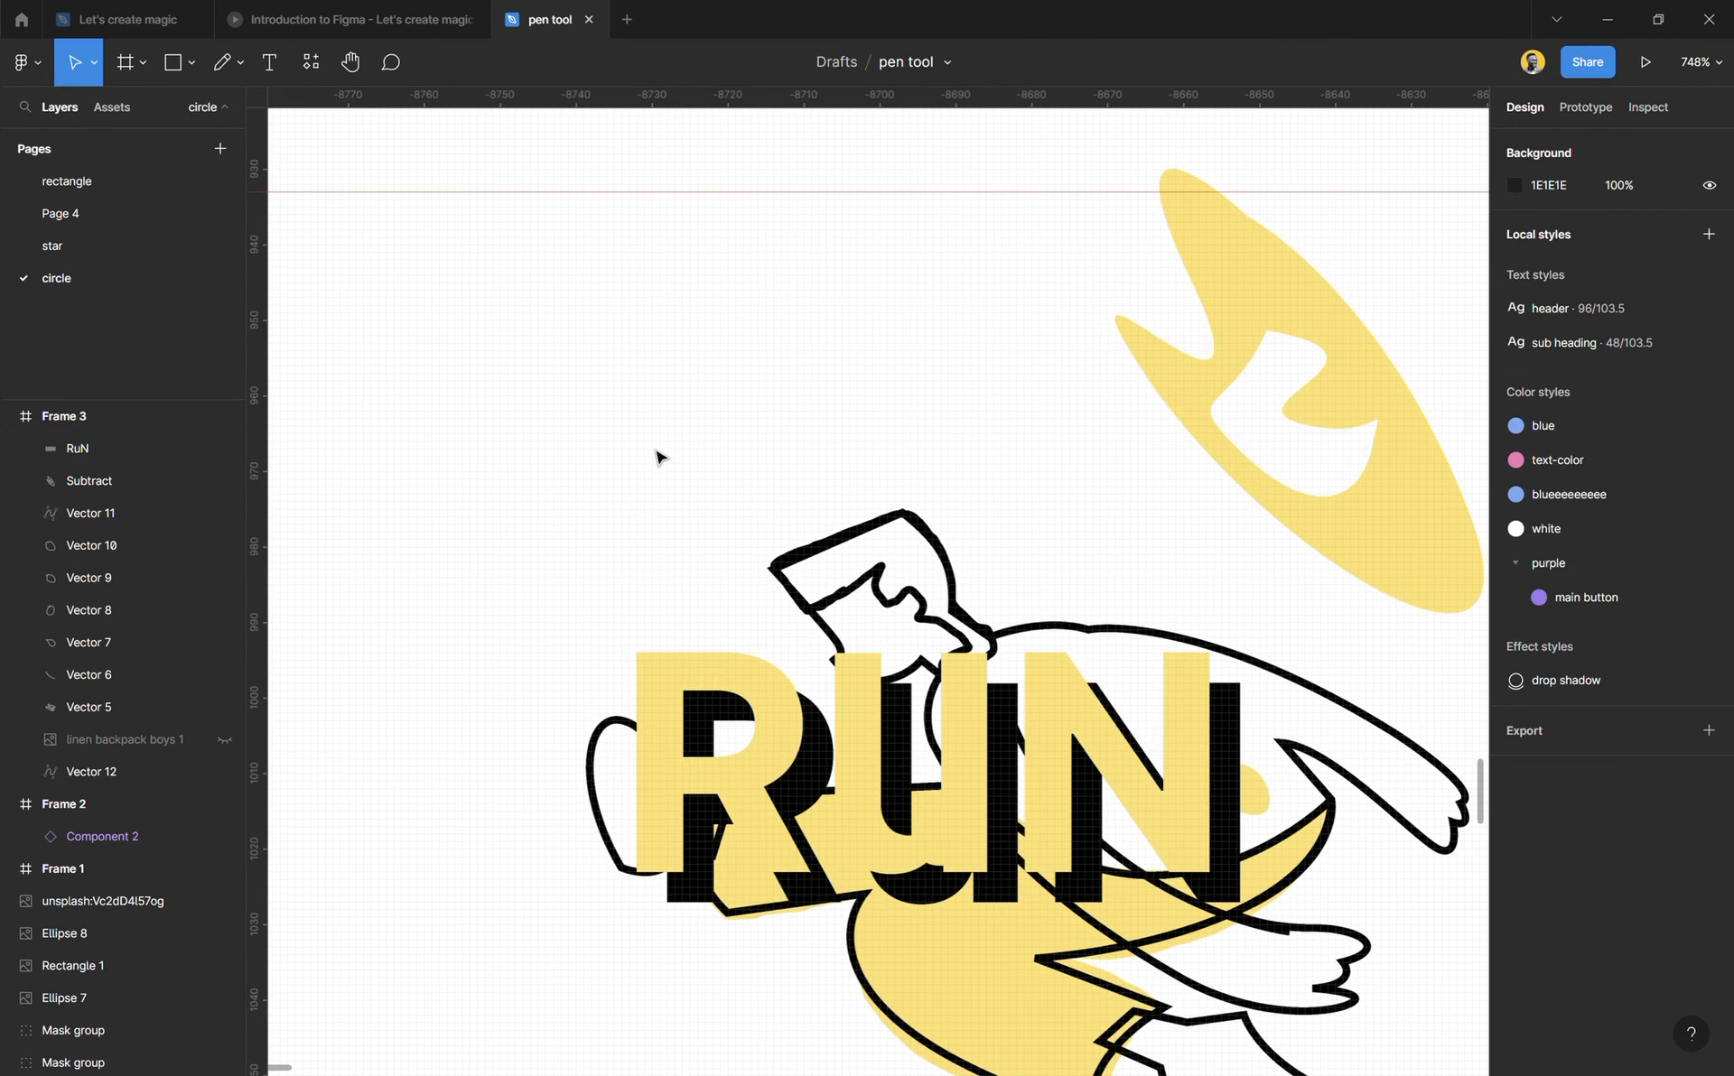
Step: Move the shadowed lettering above the figure's head to X 35, Y 25, and deselect it
scroll(658, 460, "right", 3)
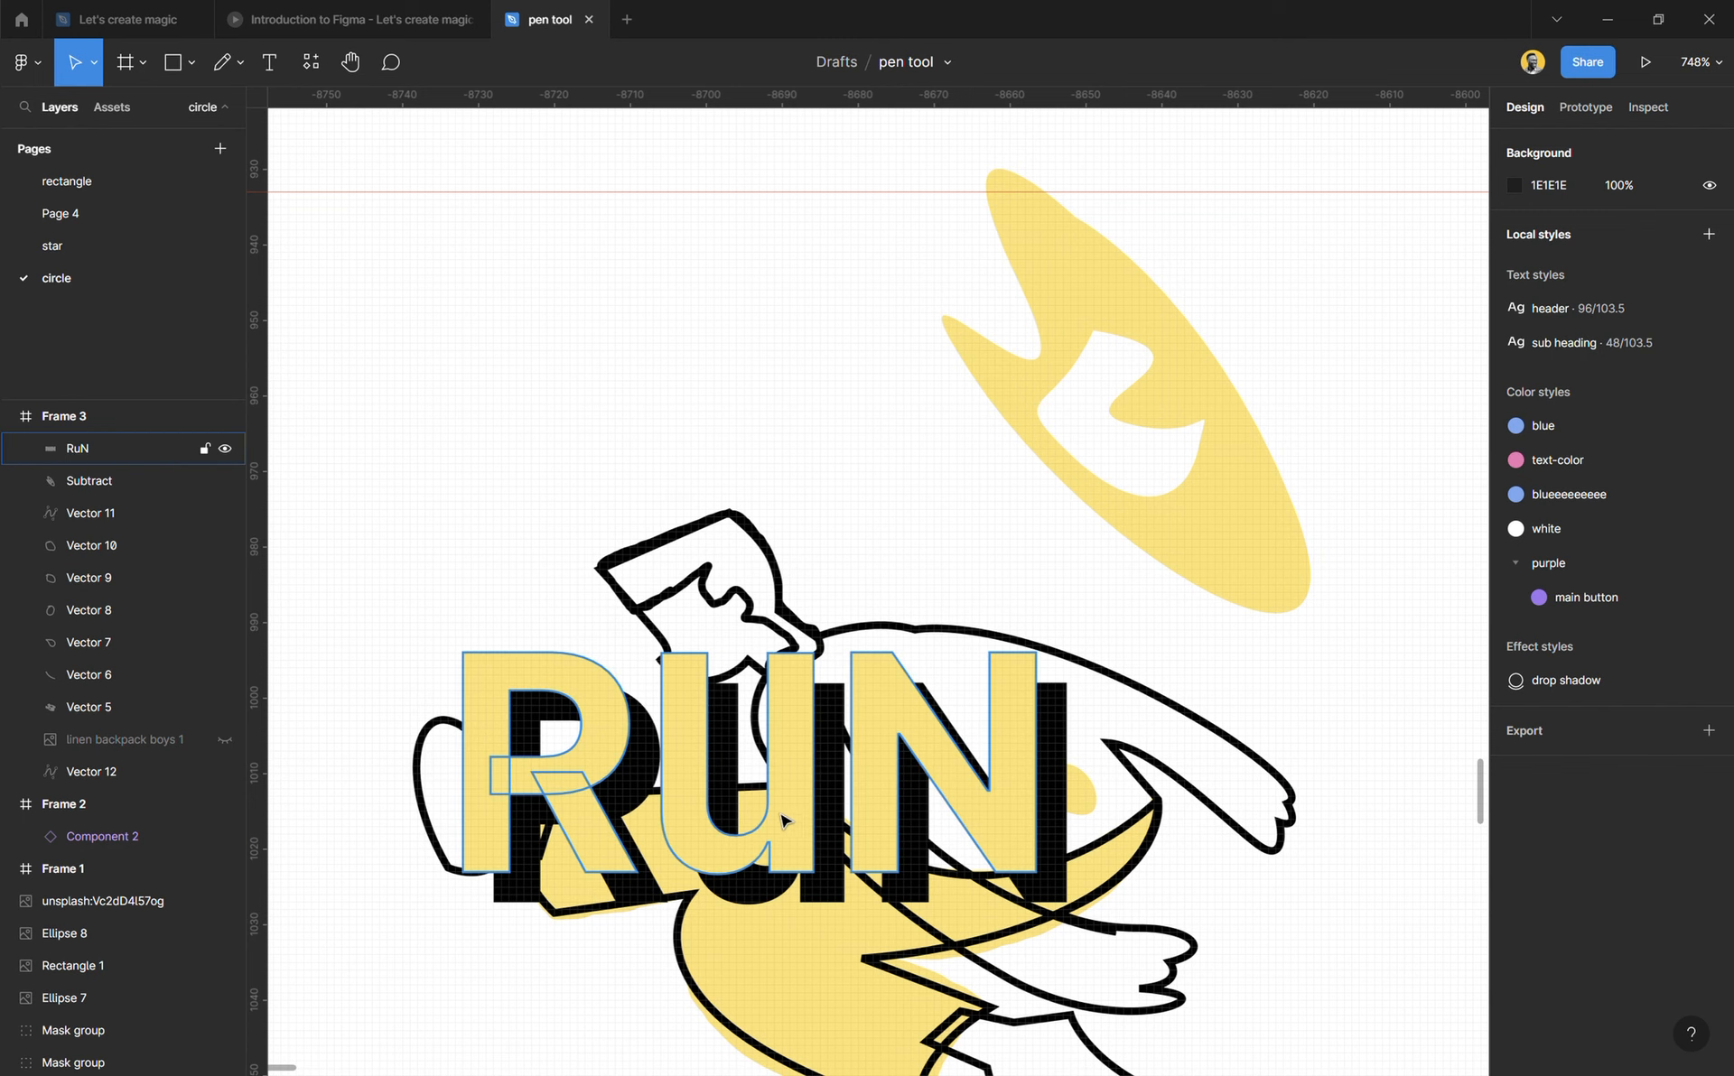
left_click(787, 837)
left_click_drag(788, 837, 604, 418)
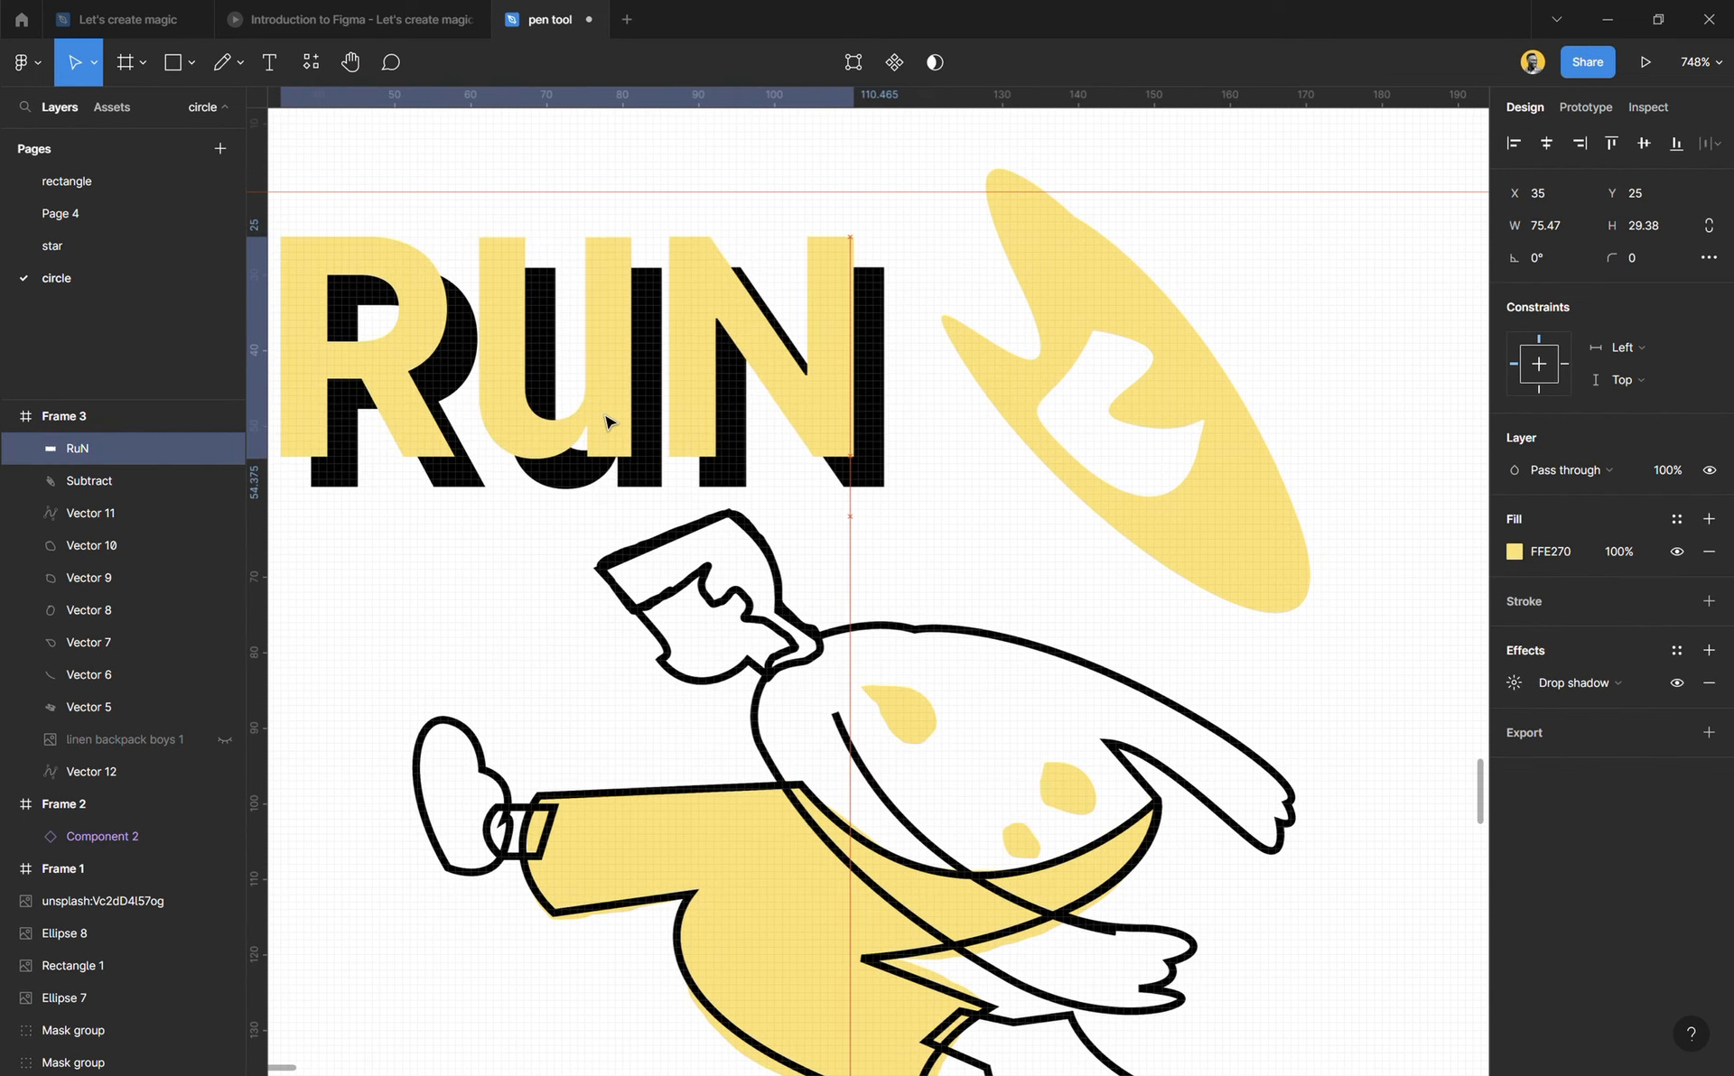
scroll(634, 637, "down", 5, "ctrl")
scroll(635, 638, "down", 2)
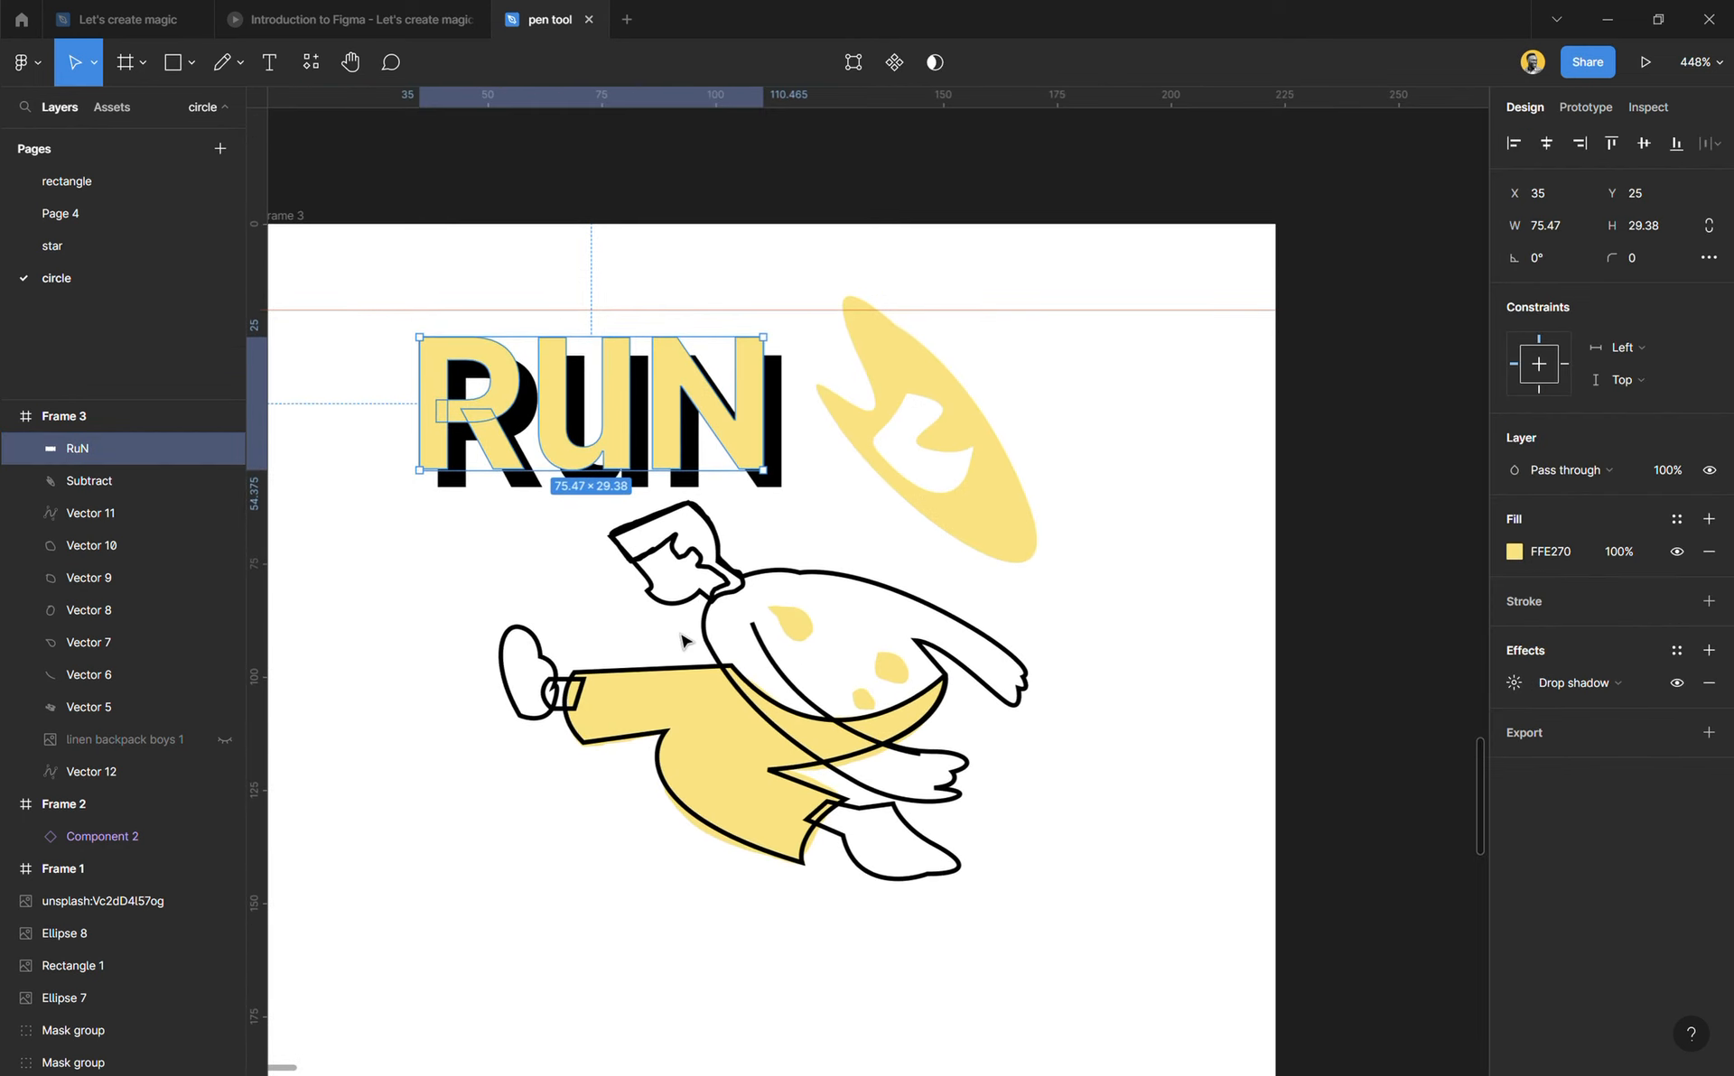
scroll(801, 650, "left", 3)
left_click(539, 592)
Step: Select all the figure's vectors together with the yellow oval, move them down away from the lettering, and deselect them
scroll(539, 591, "down", 1)
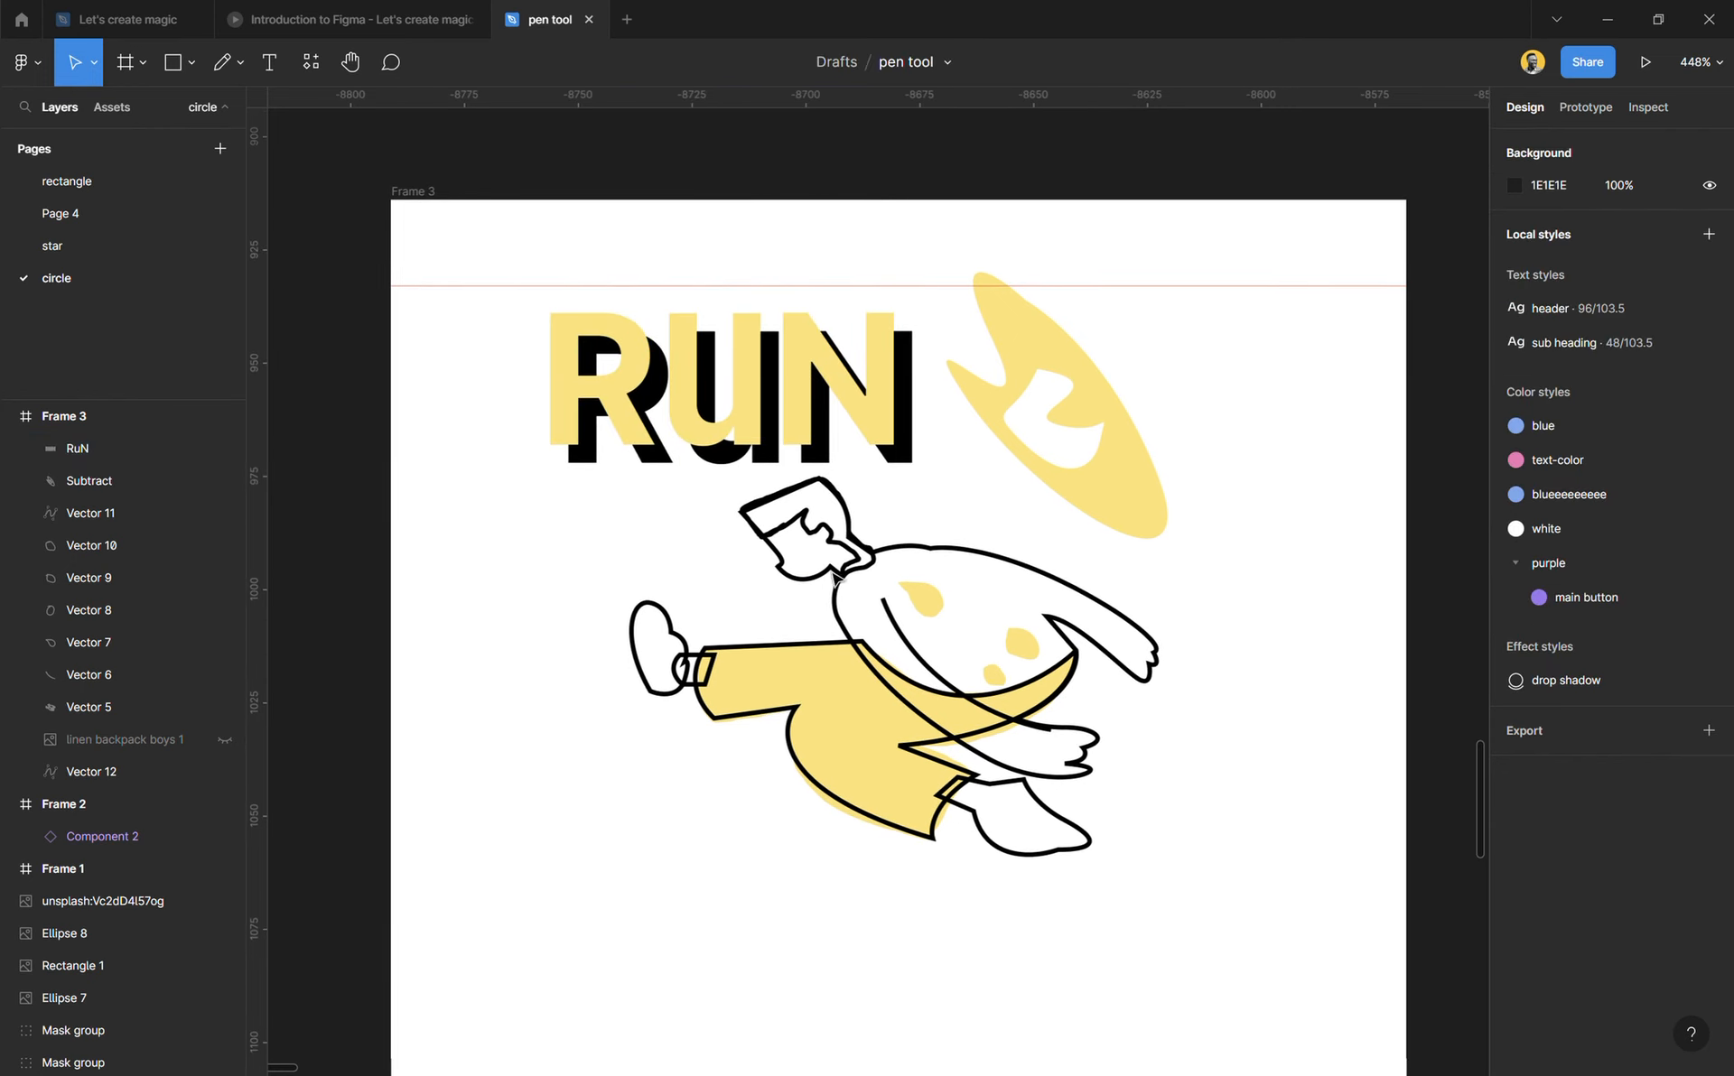
left_click_drag(1205, 946, 620, 524)
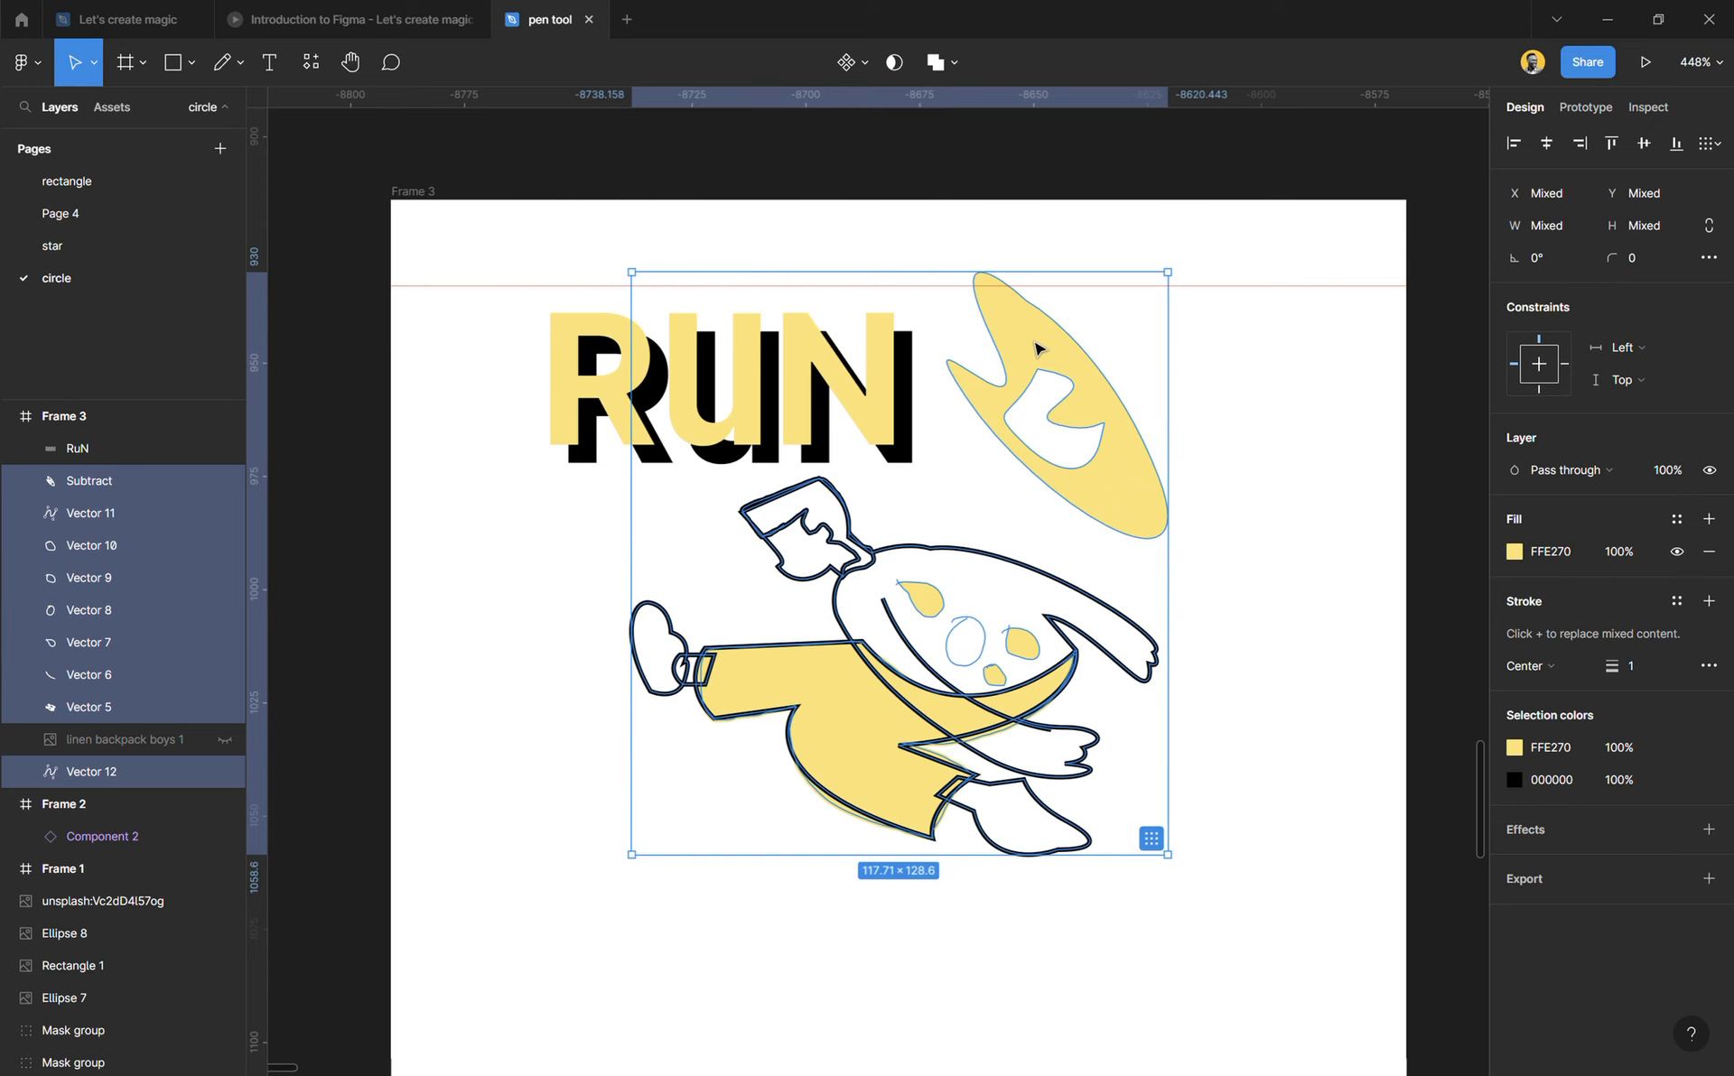
left_click_drag(1034, 347, 1025, 469)
left_click(1232, 478)
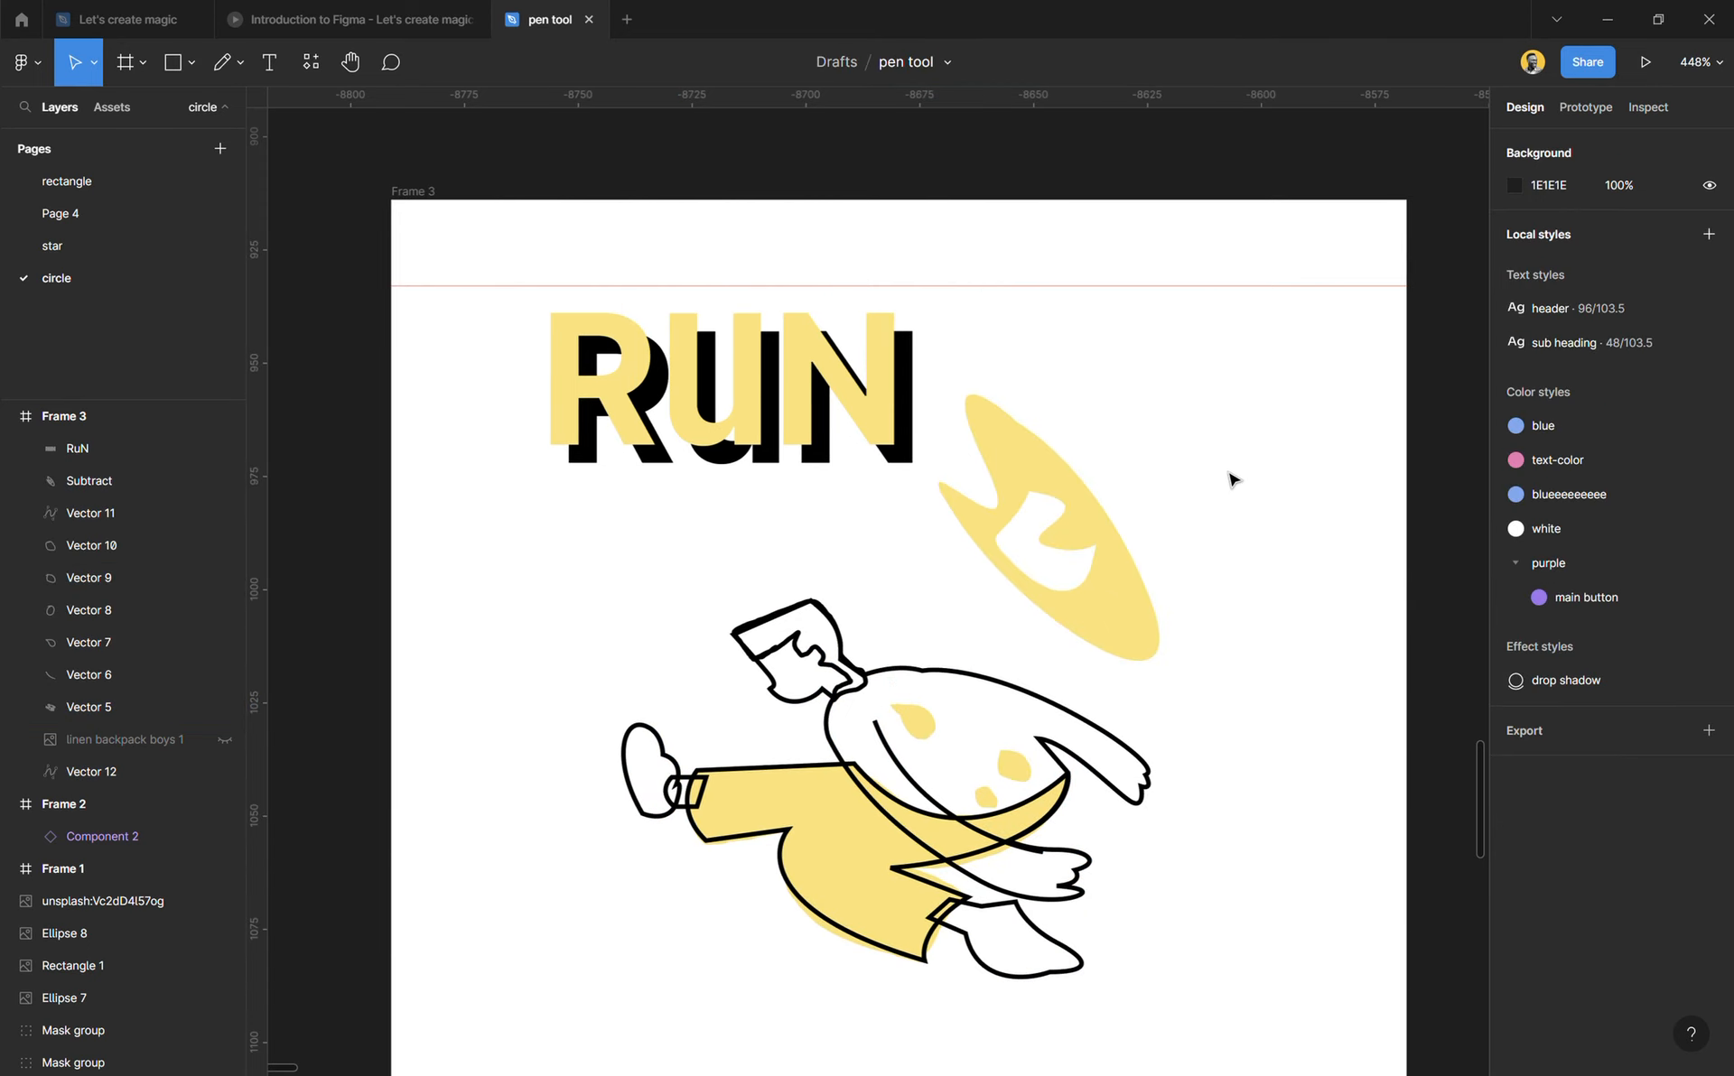